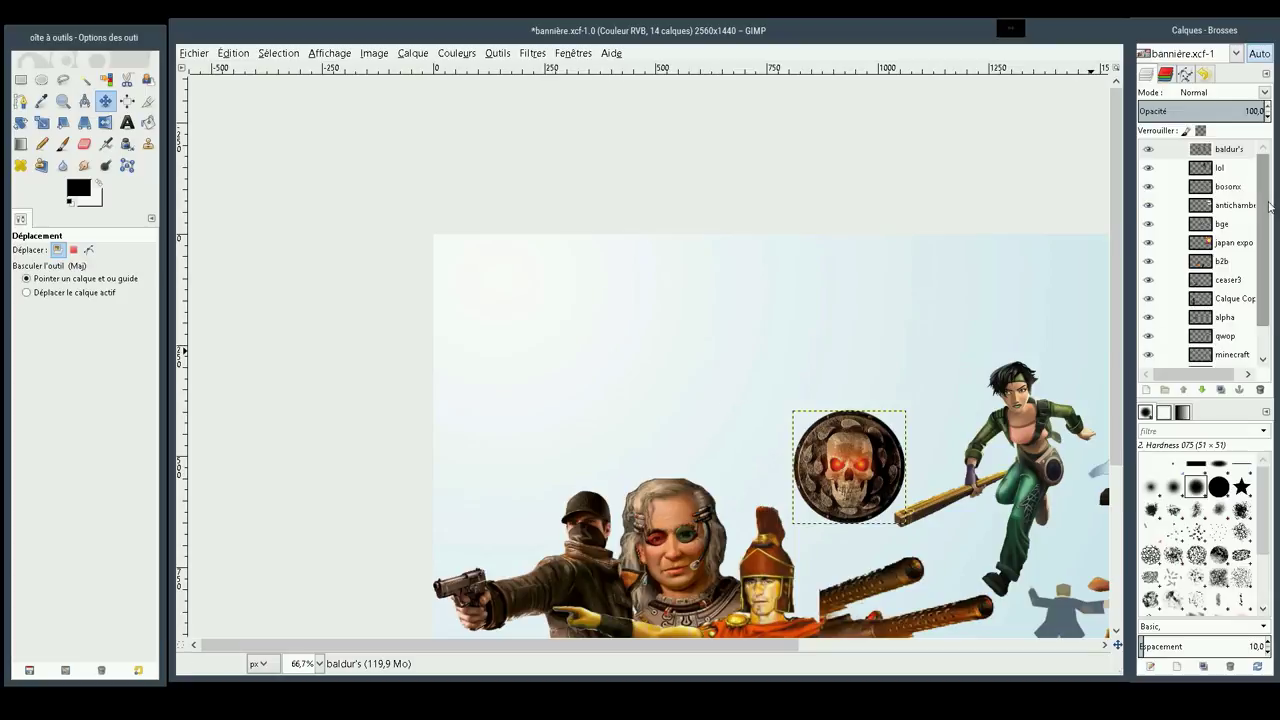
Paste the Spore screenshot above Arrière-plan as new layer Calque Copie #1, positioned toward the left
left_click_drag(1266, 200, 1274, 305)
left_click(1230, 357)
key("ctrl+v")
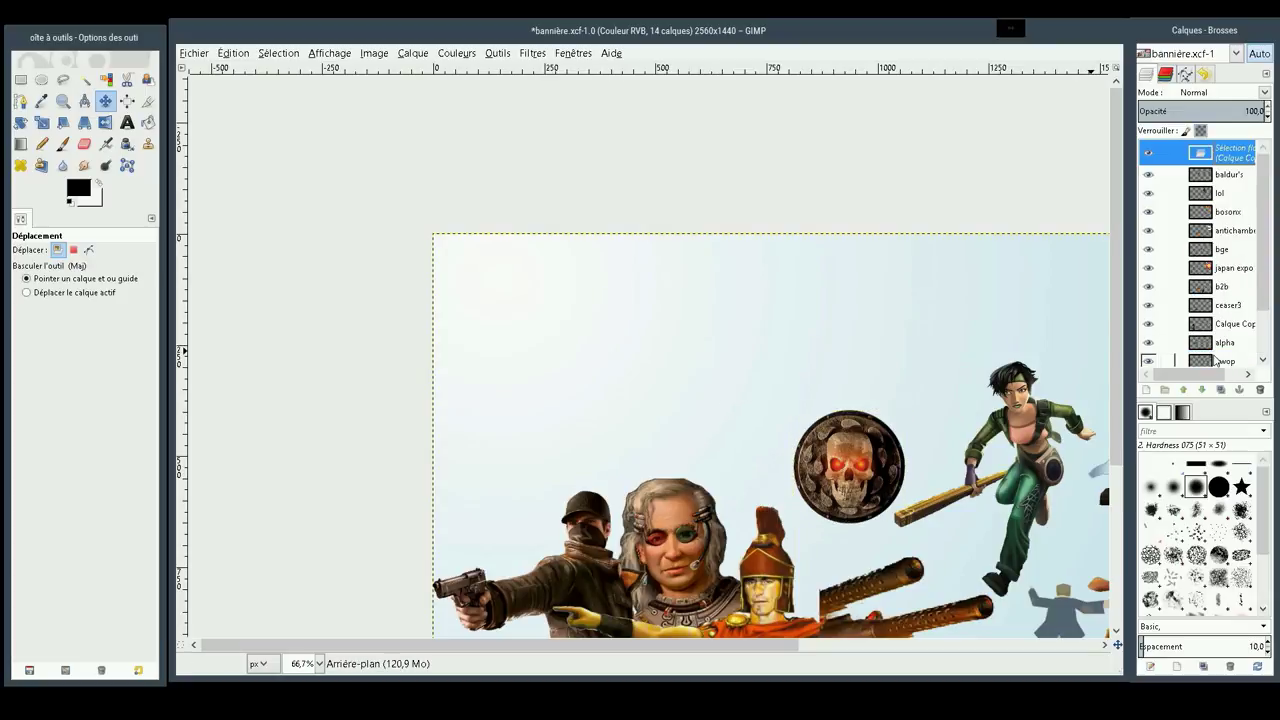
mouse_move(738, 387)
left_mouse_down()
mouse_move(572, 390)
mouse_move(619, 368)
mouse_move(627, 378)
left_mouse_up()
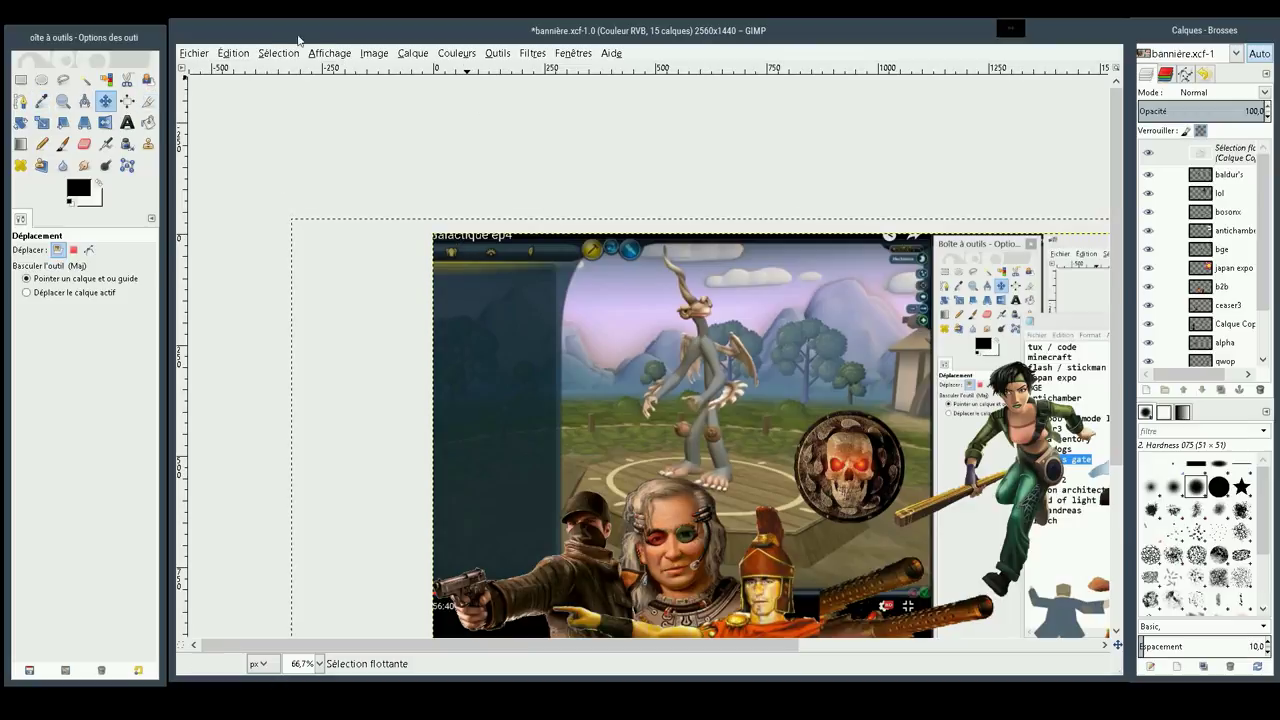
mouse_move(1233, 153)
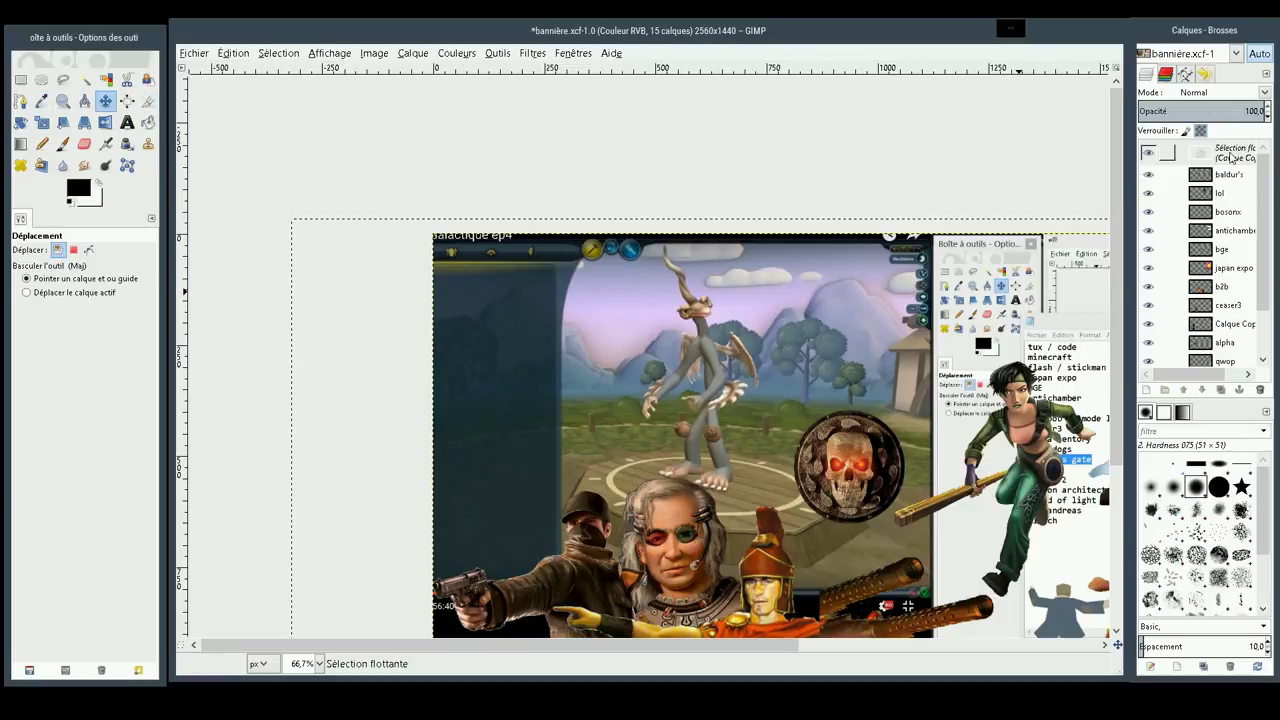
key("shift+ctrl+n")
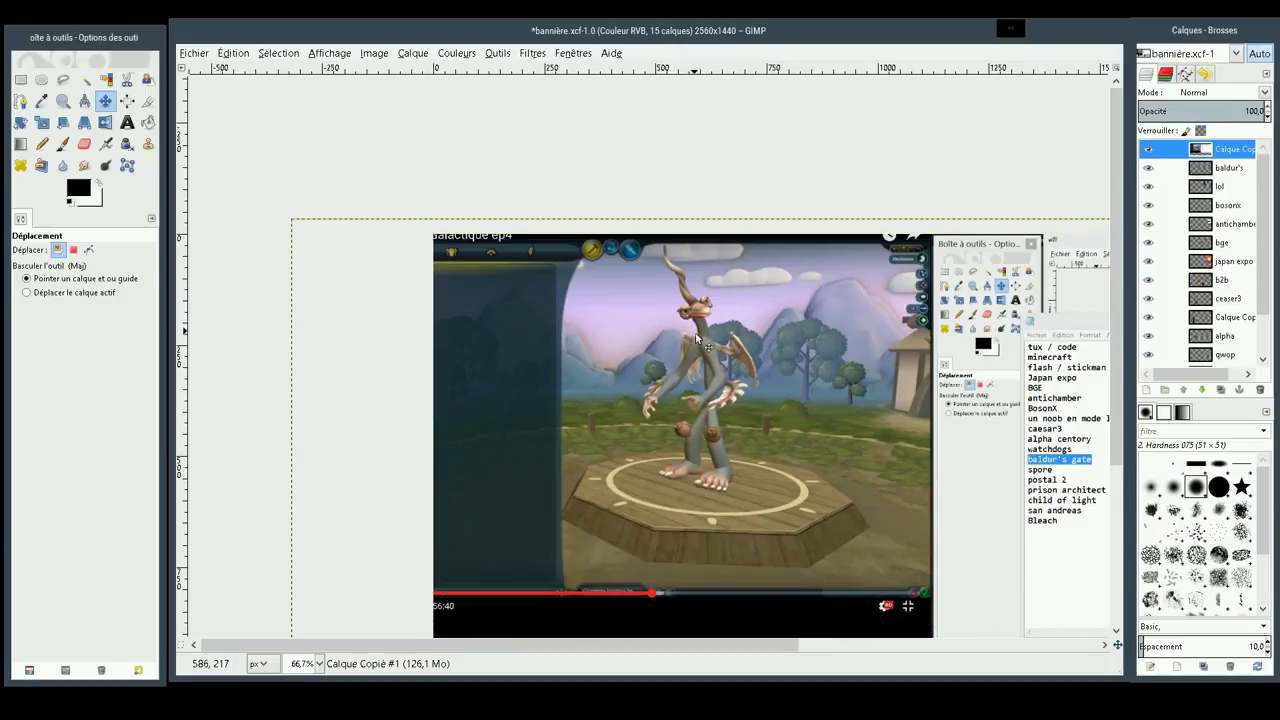
left_click_drag(697, 338, 654, 366)
left_click(22, 82)
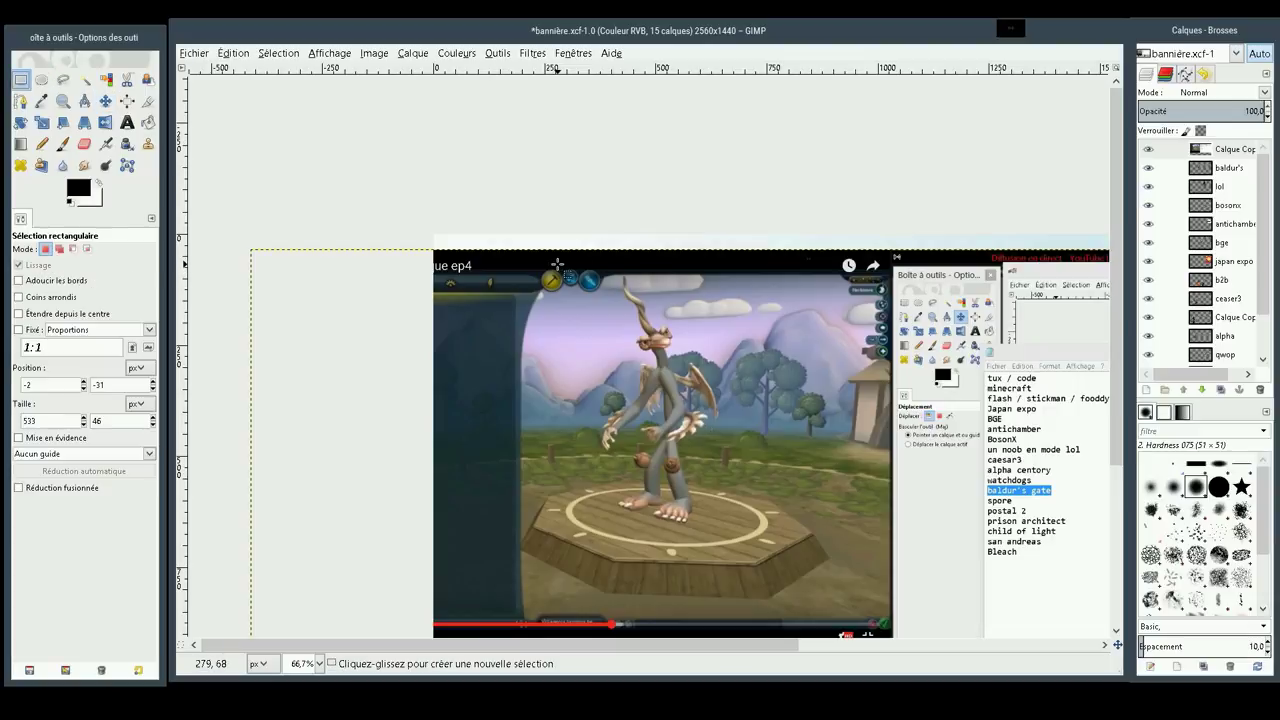
Crop Calque Copie #1 to a 502×637 rectangle around the grey winged creature
left_click_drag(550, 265, 775, 550)
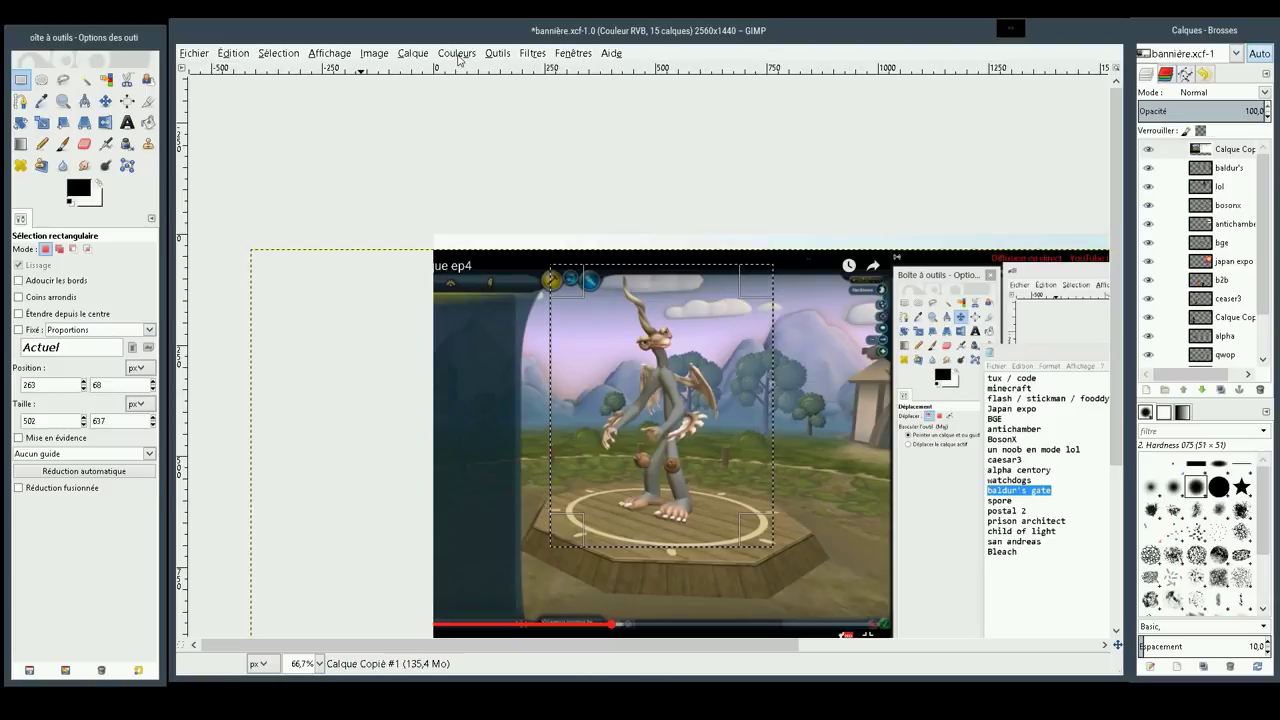
left_click(413, 53)
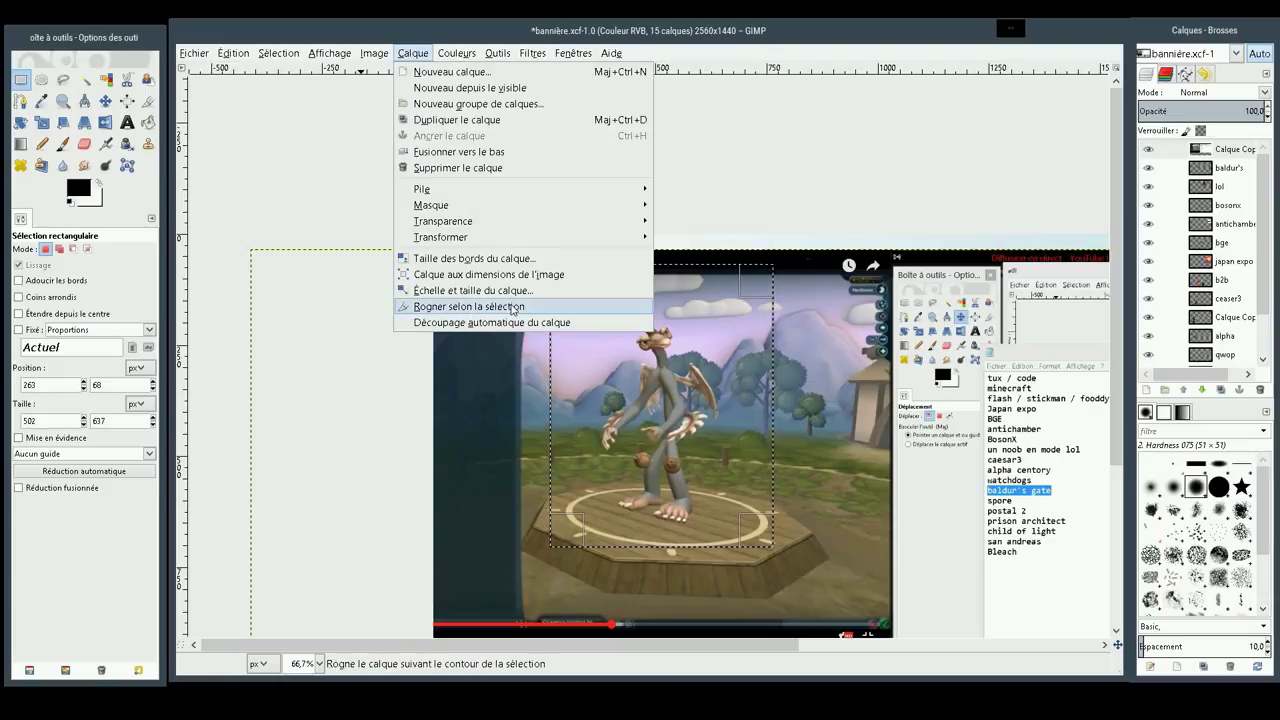
left_click(515, 309)
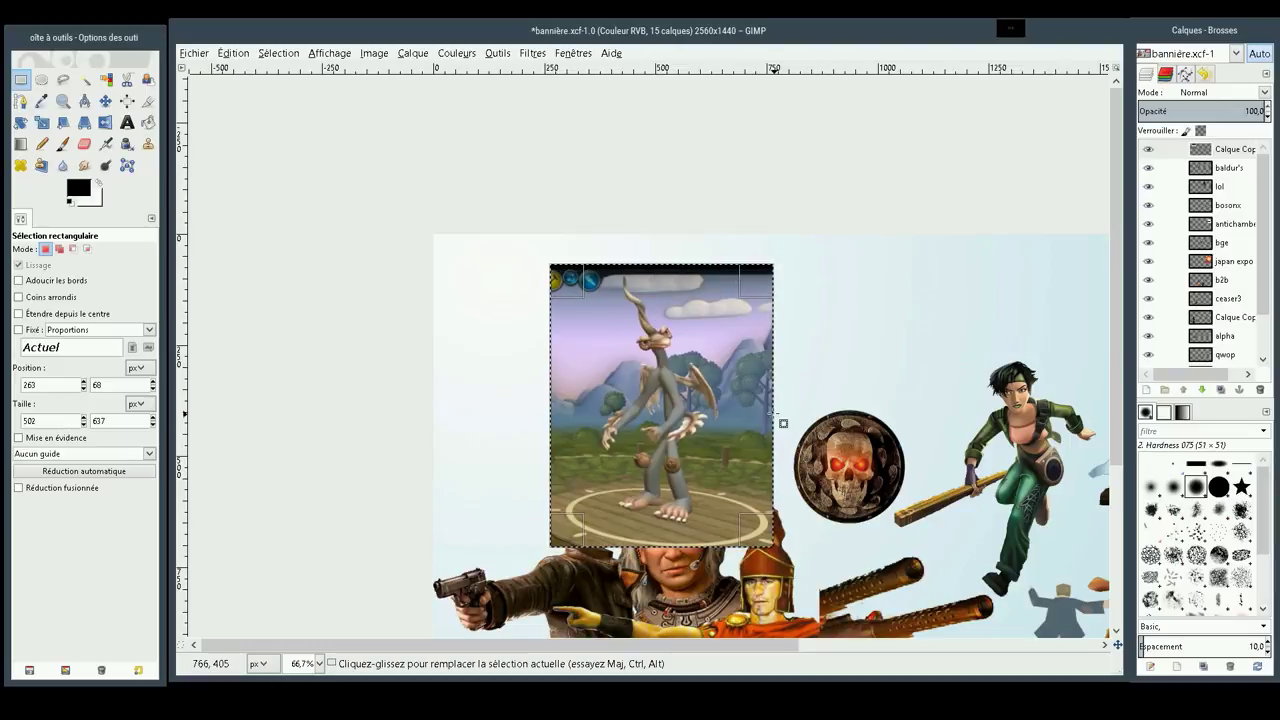
left_click(63, 101)
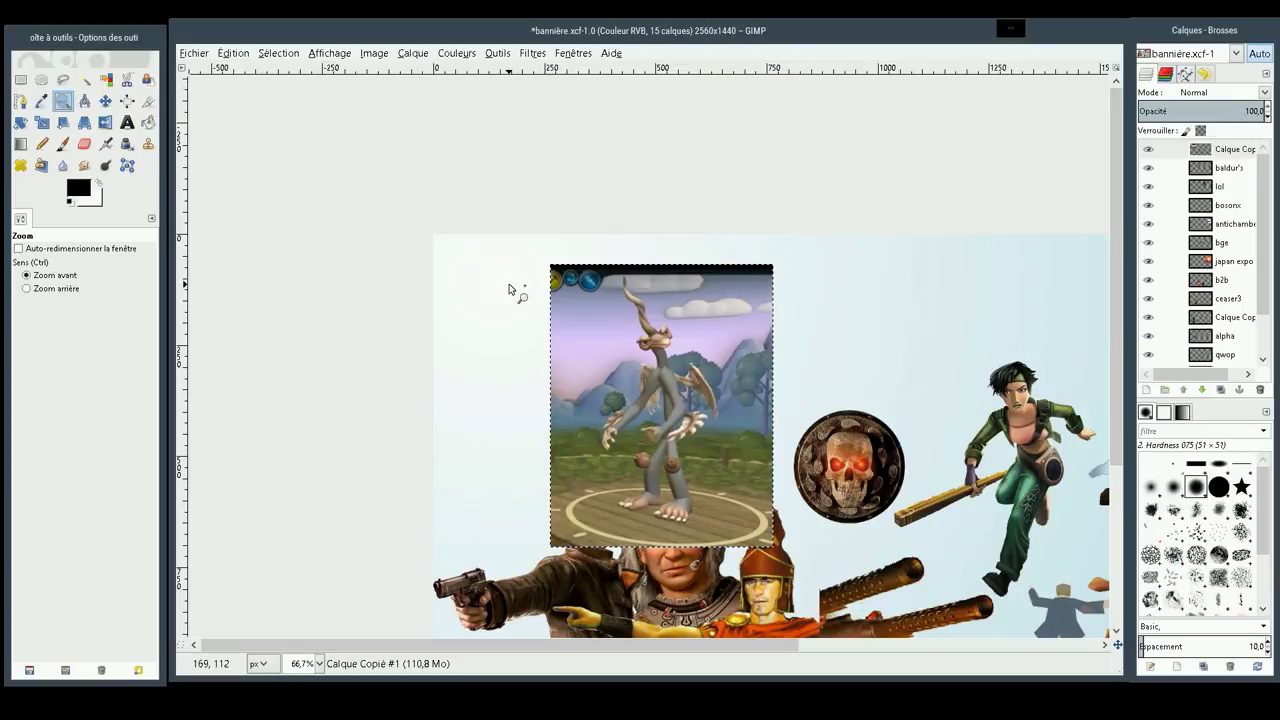
Zoom in and crop the creature layer to a tighter 284×572 rectangle around its body
left_click_drag(543, 240, 792, 572)
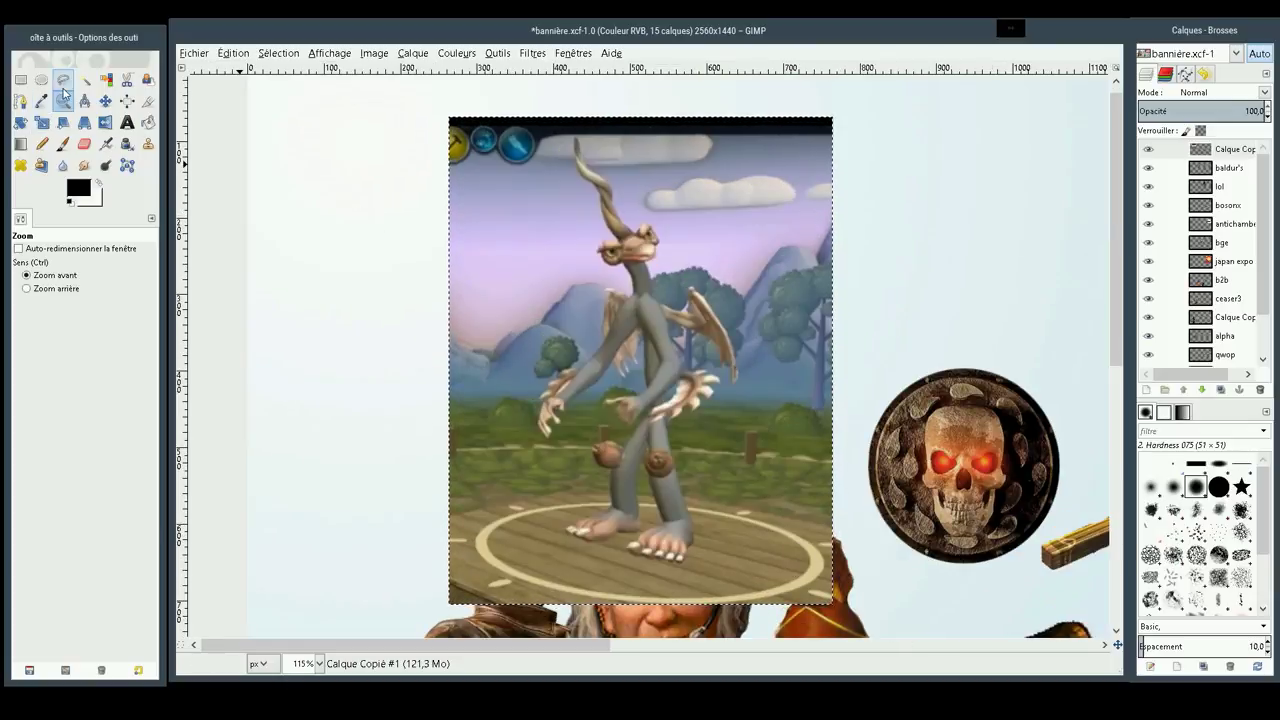
left_click(20, 79)
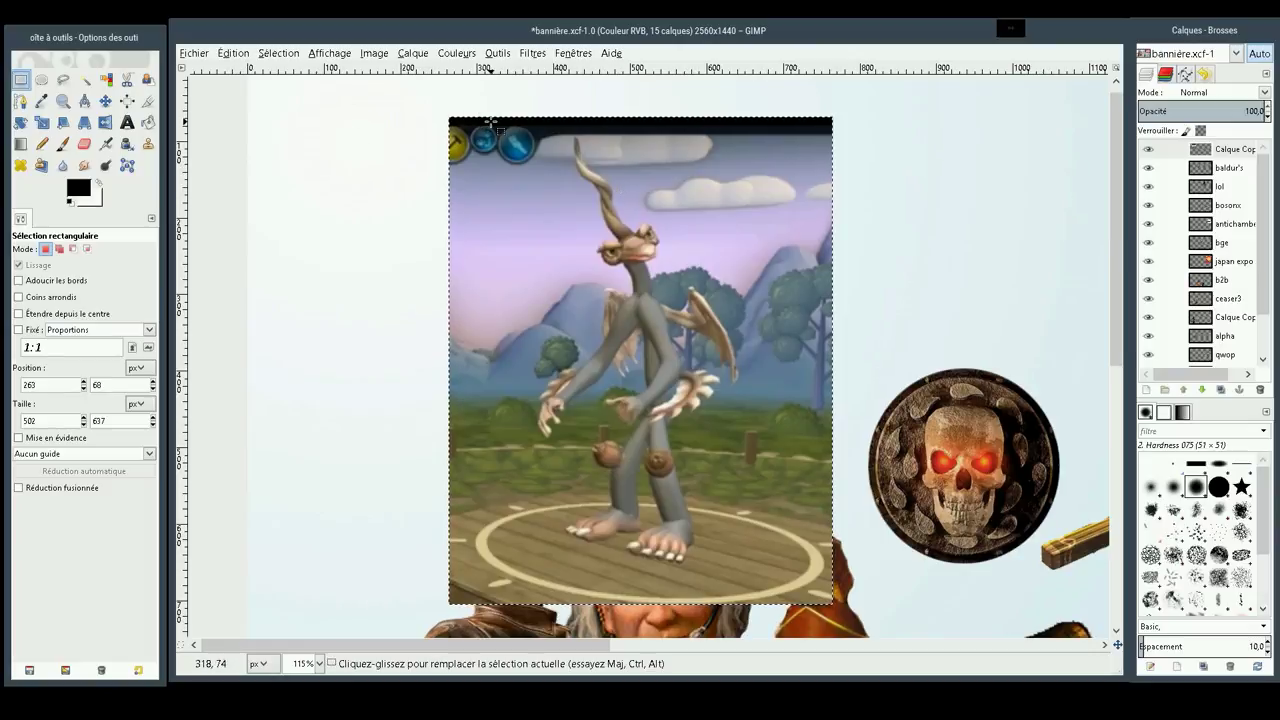
mouse_move(491, 121)
left_mouse_down()
mouse_move(748, 578)
mouse_move(745, 567)
left_mouse_up()
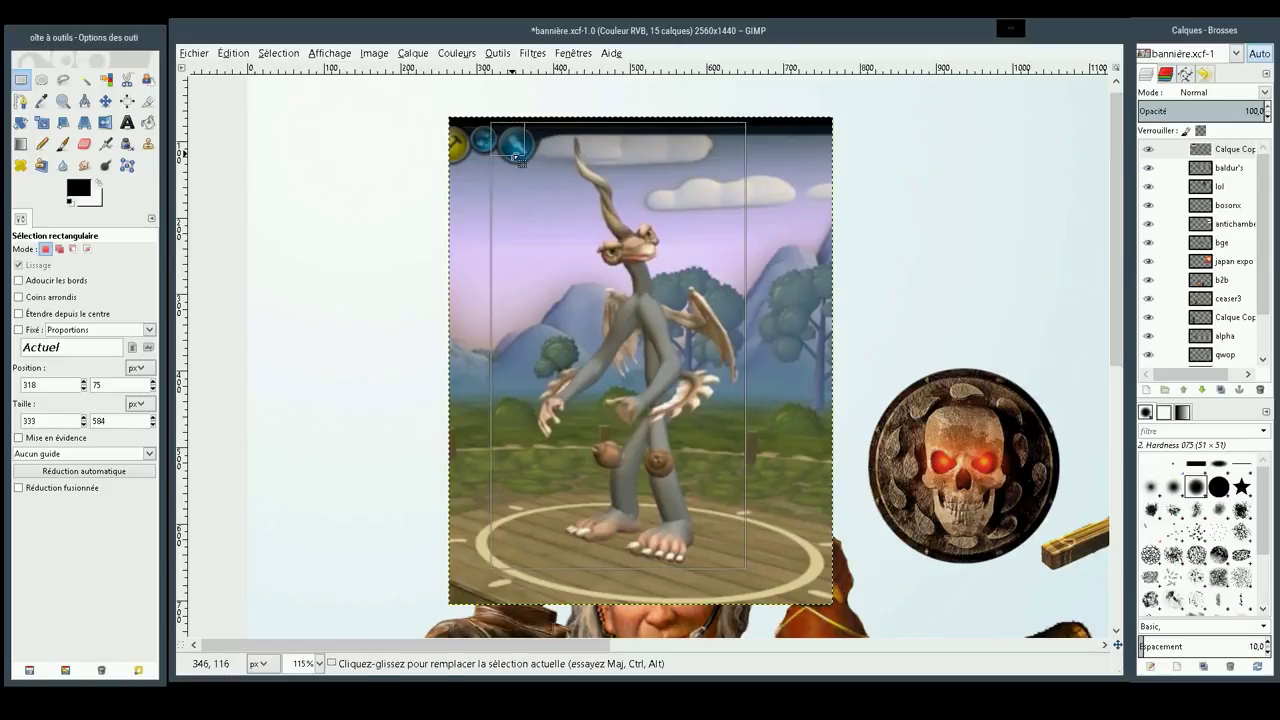
left_click_drag(515, 156, 556, 170)
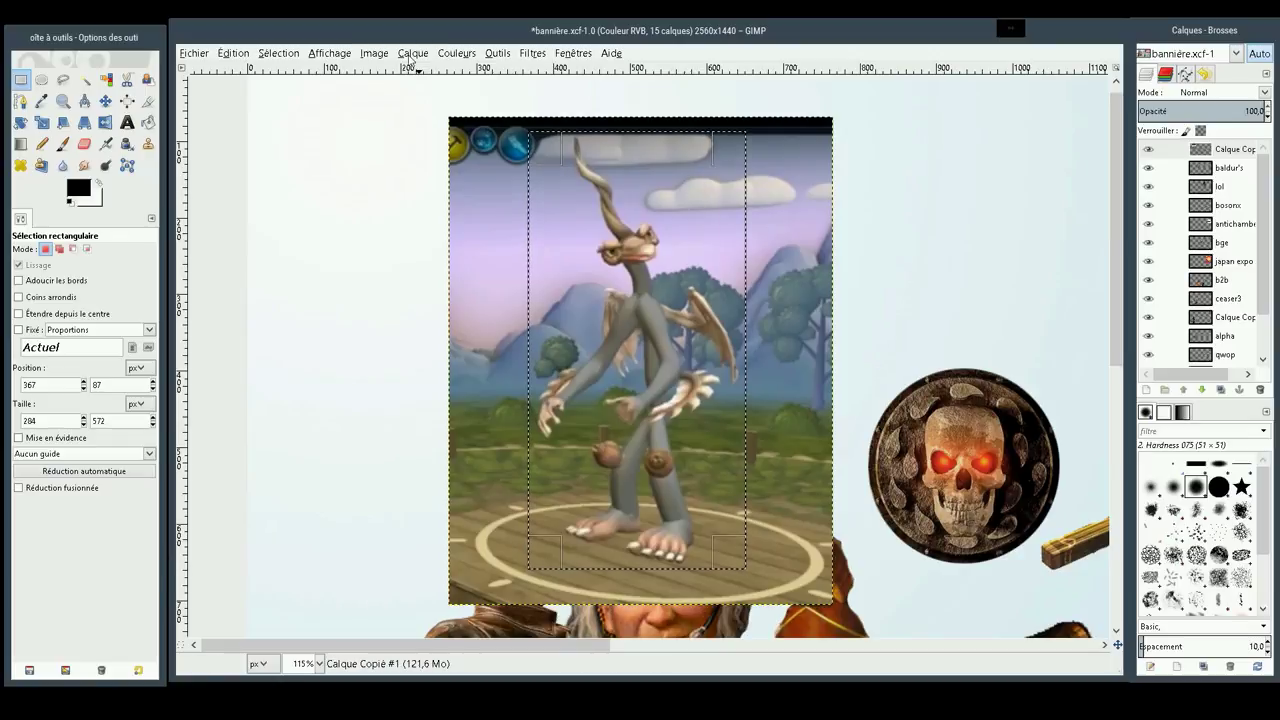
left_click(413, 53)
left_click(476, 307)
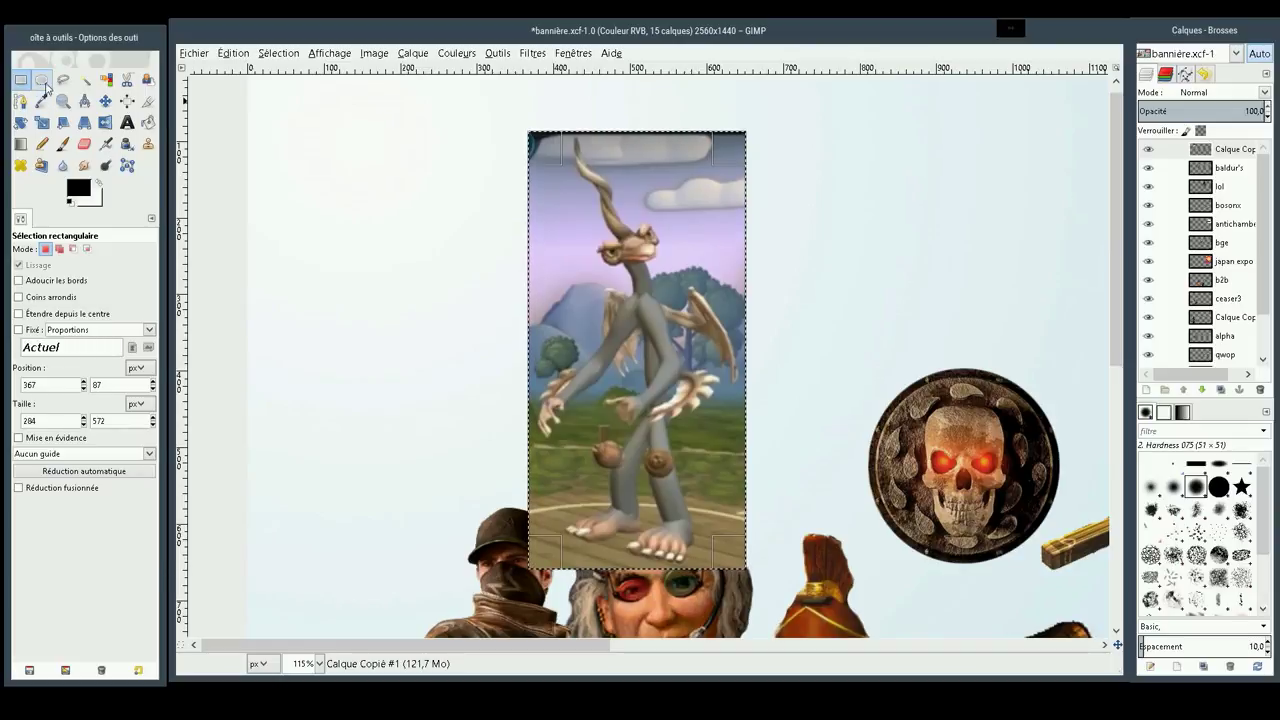
Combine overlapping ellipse selections covering the sky around the creature's head, neck and wings
left_click(50, 85)
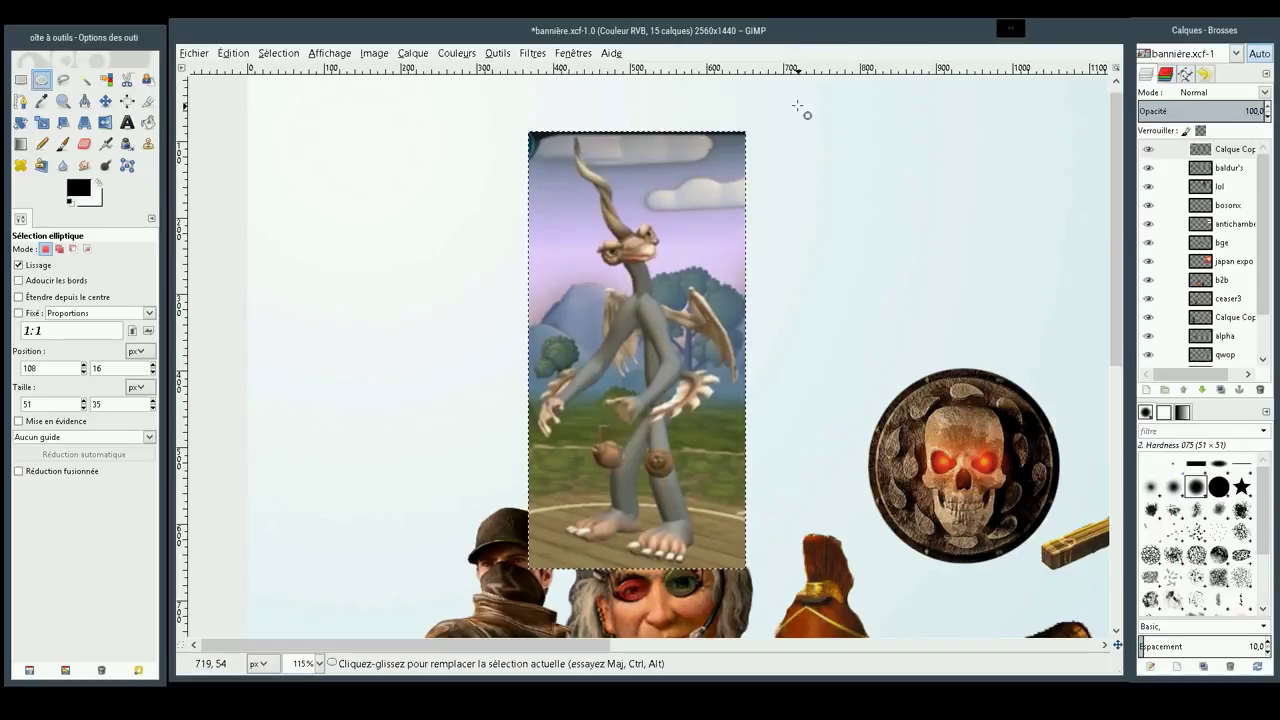
mouse_move(804, 110)
left_mouse_down()
mouse_move(700, 190)
mouse_move(610, 232)
left_mouse_up()
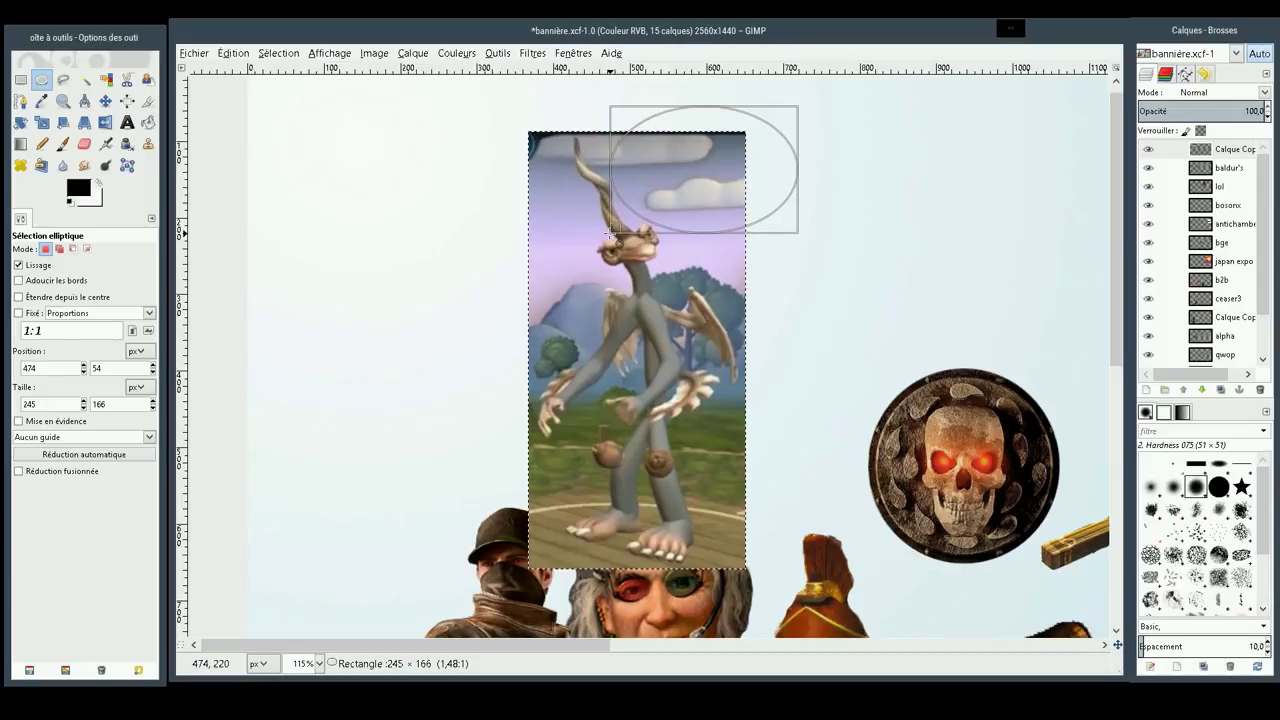
key("shift")
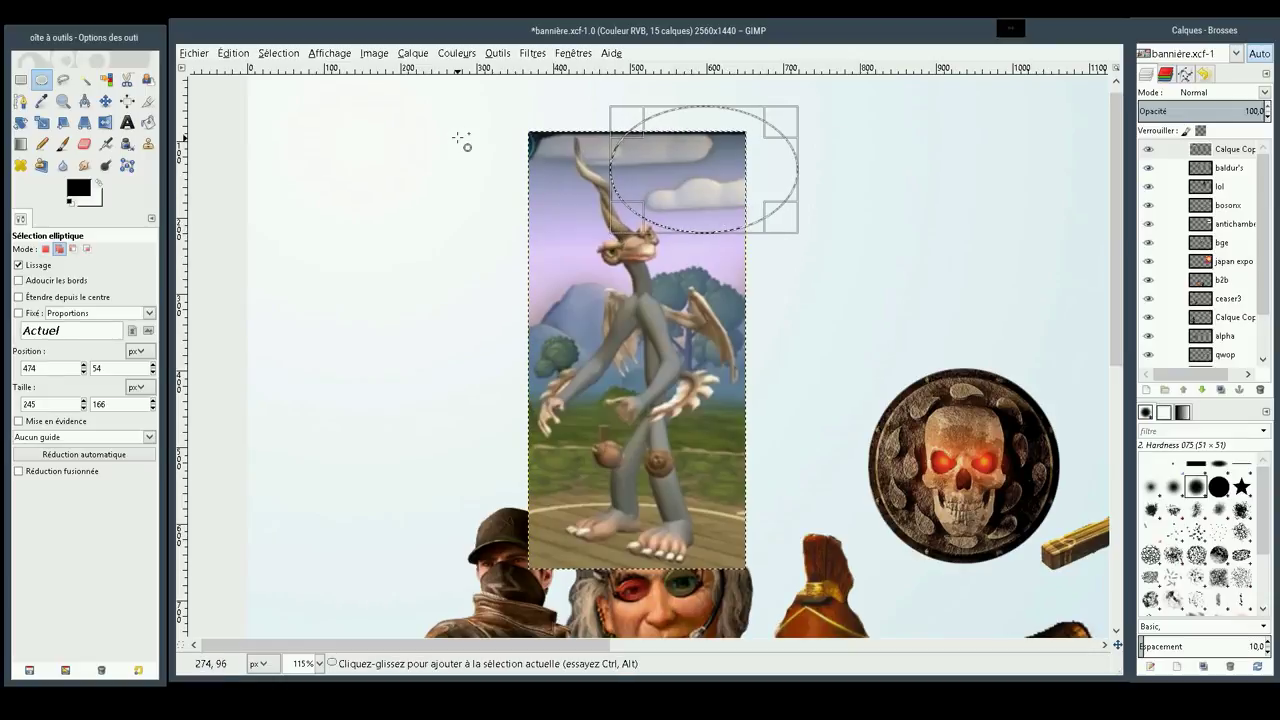
left_click_drag(476, 100, 588, 245)
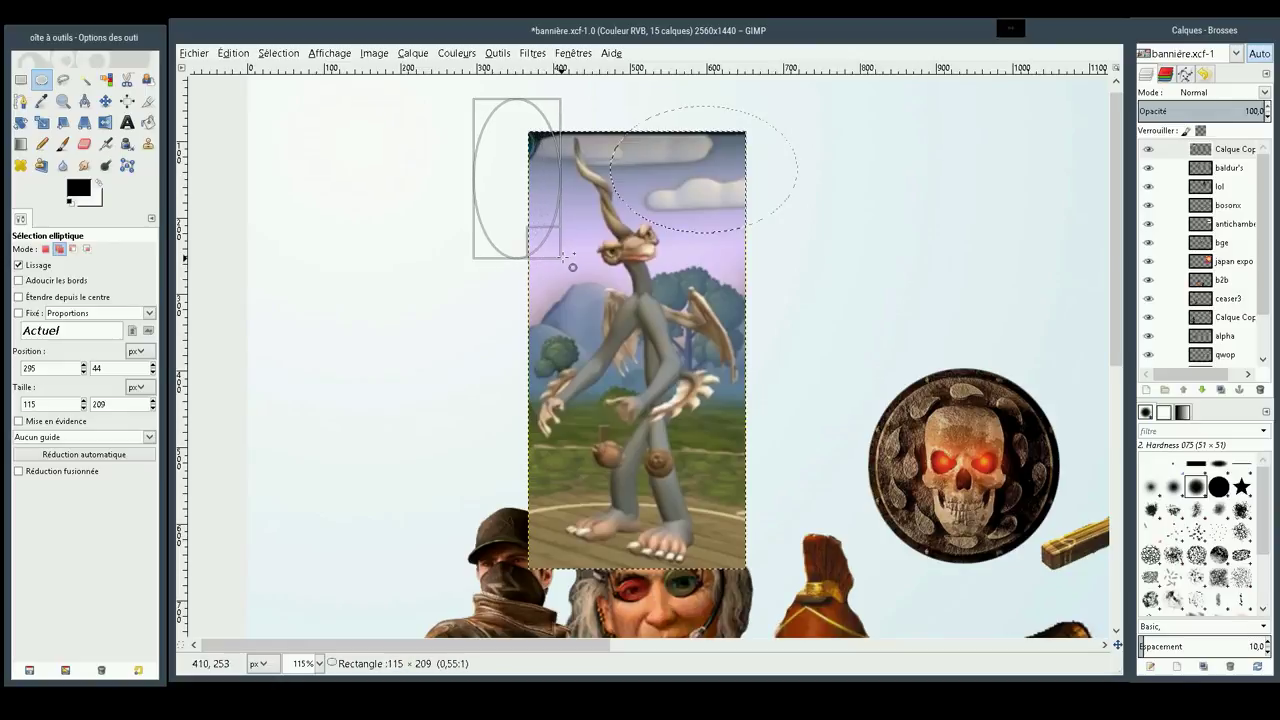
left_click_drag(588, 244, 572, 242)
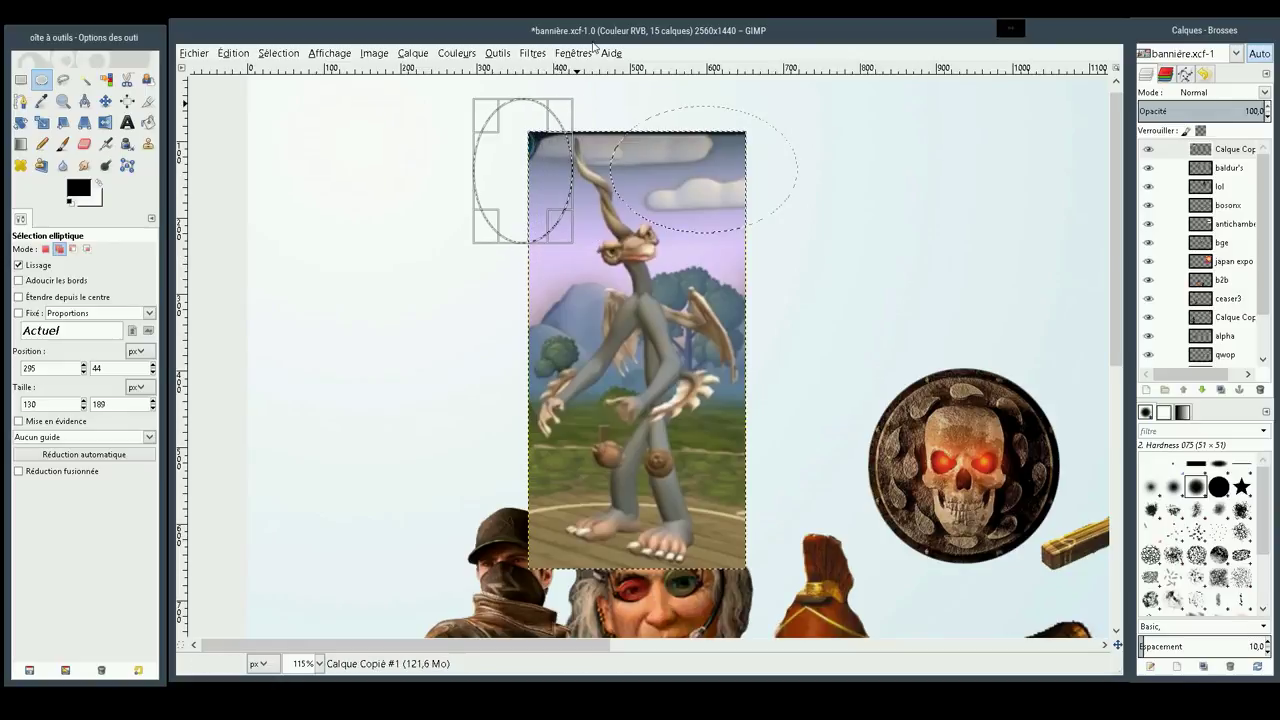
left_click_drag(651, 106, 586, 177)
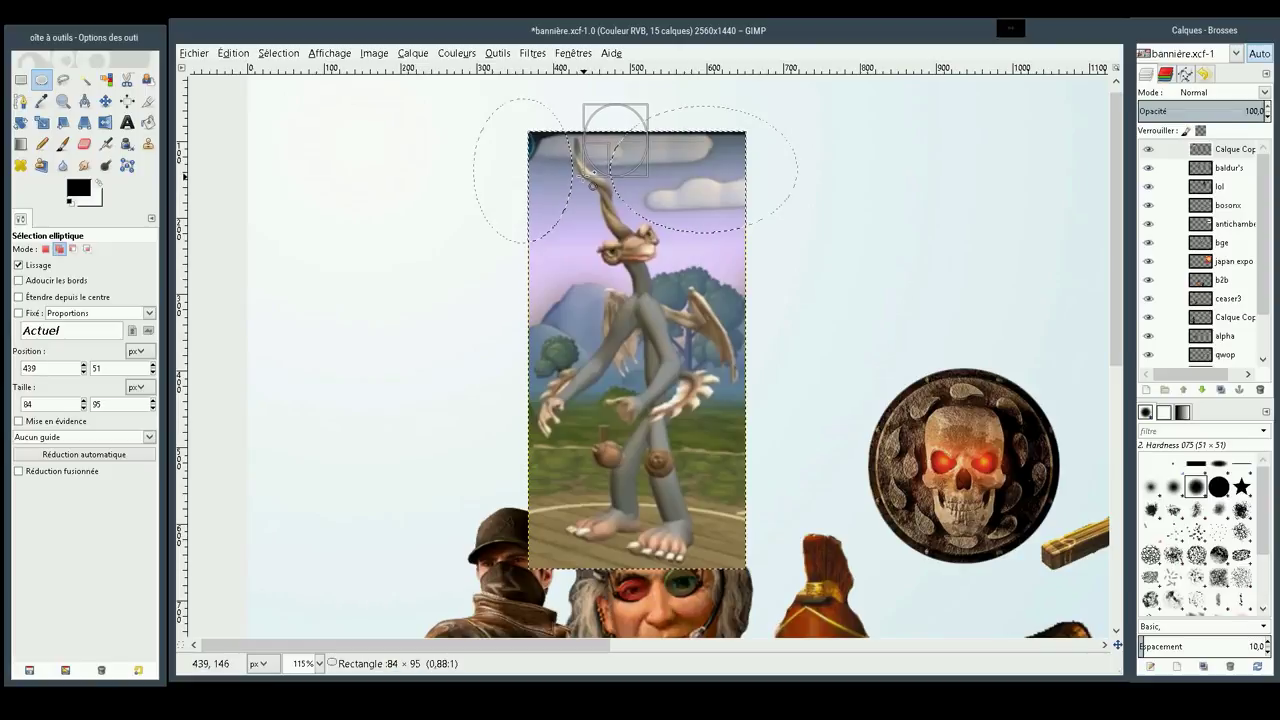
left_click_drag(590, 177, 589, 176)
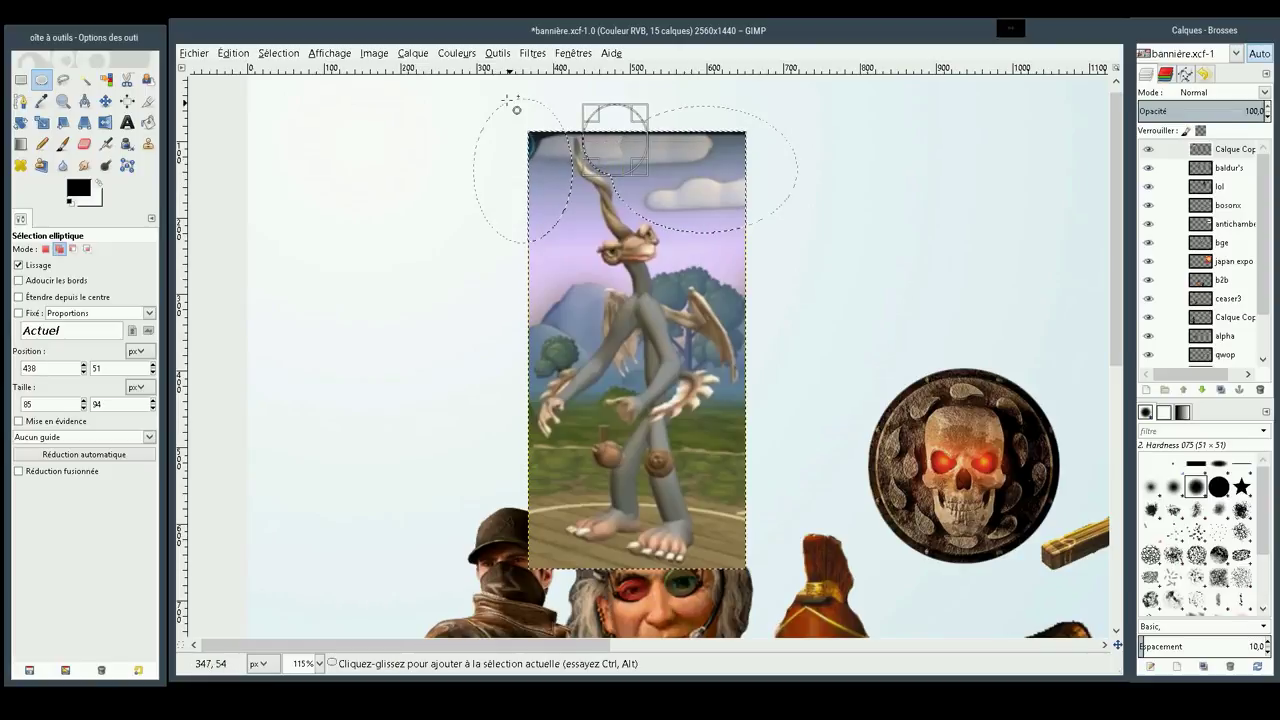
mouse_move(434, 341)
left_mouse_down()
mouse_move(612, 194)
mouse_move(595, 138)
left_mouse_up()
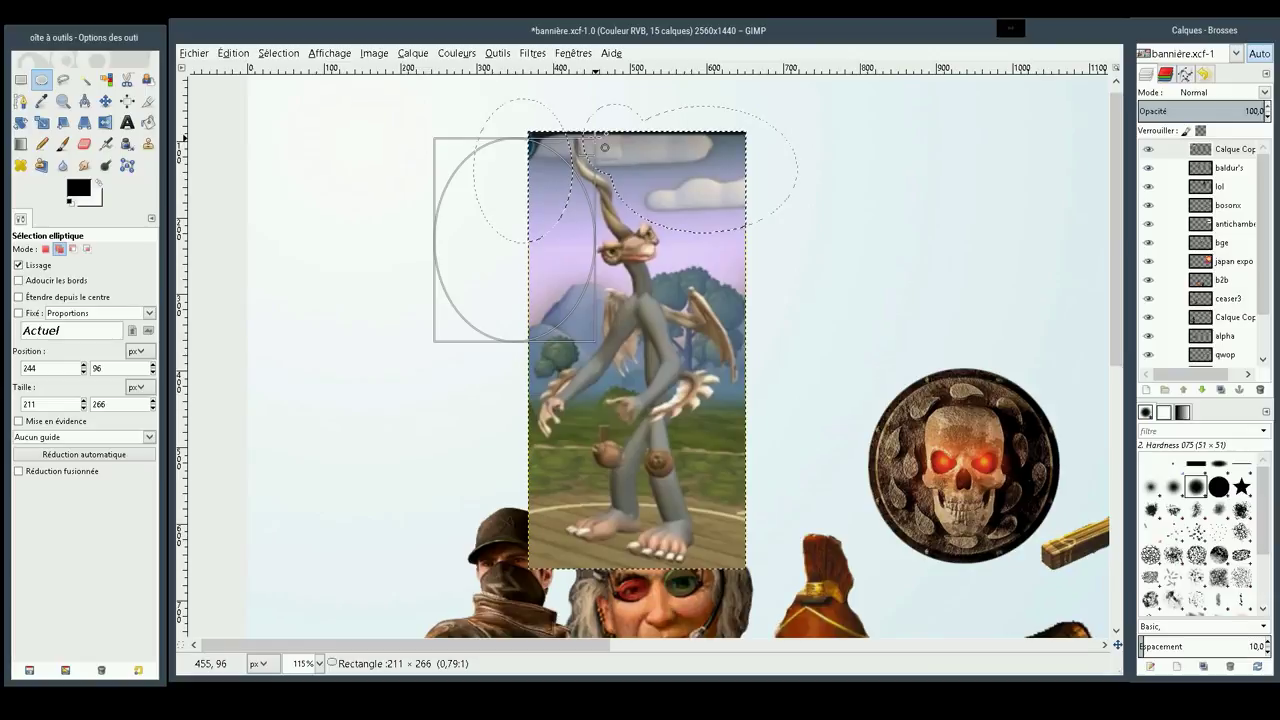
left_click_drag(604, 147, 604, 147)
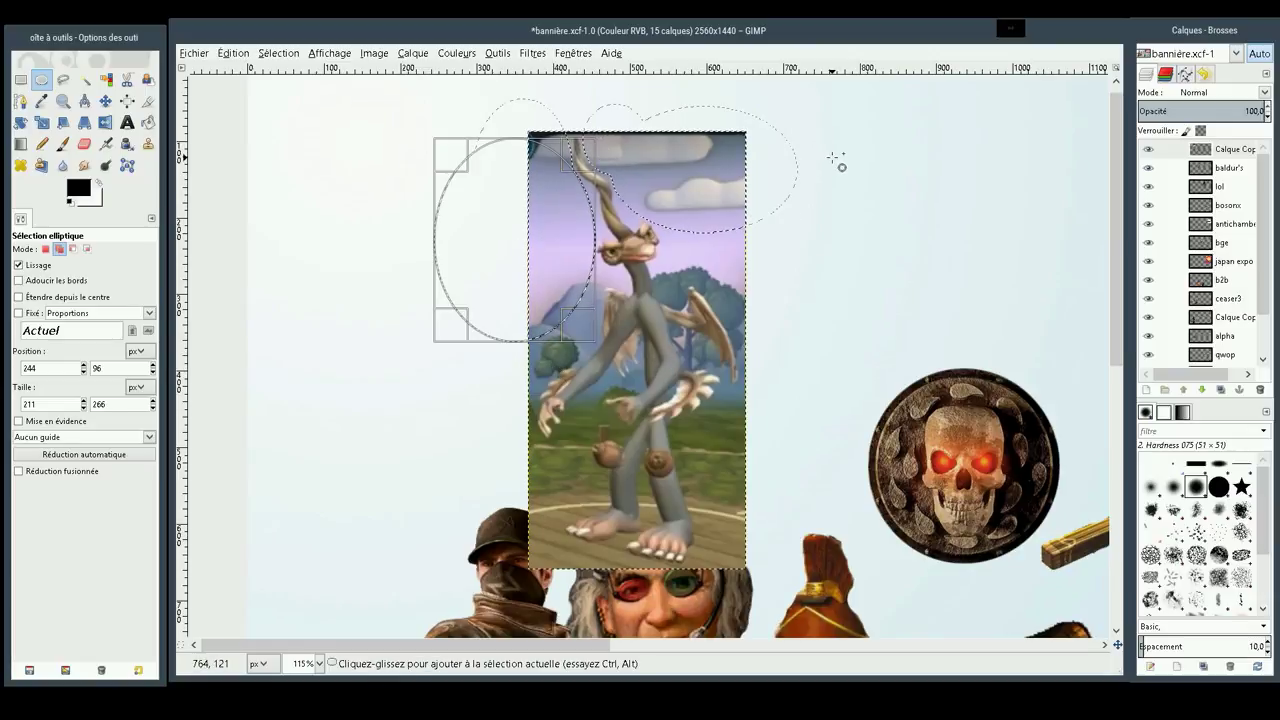
left_click_drag(836, 162, 663, 298)
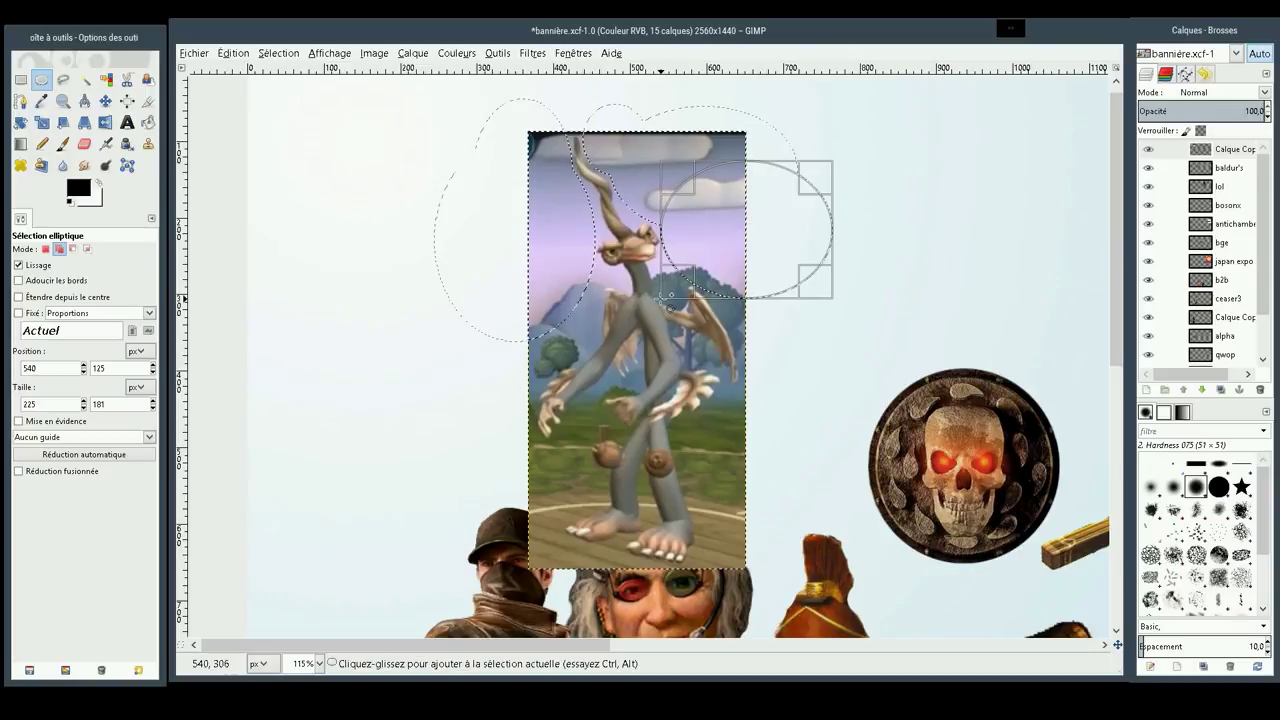
key("shift")
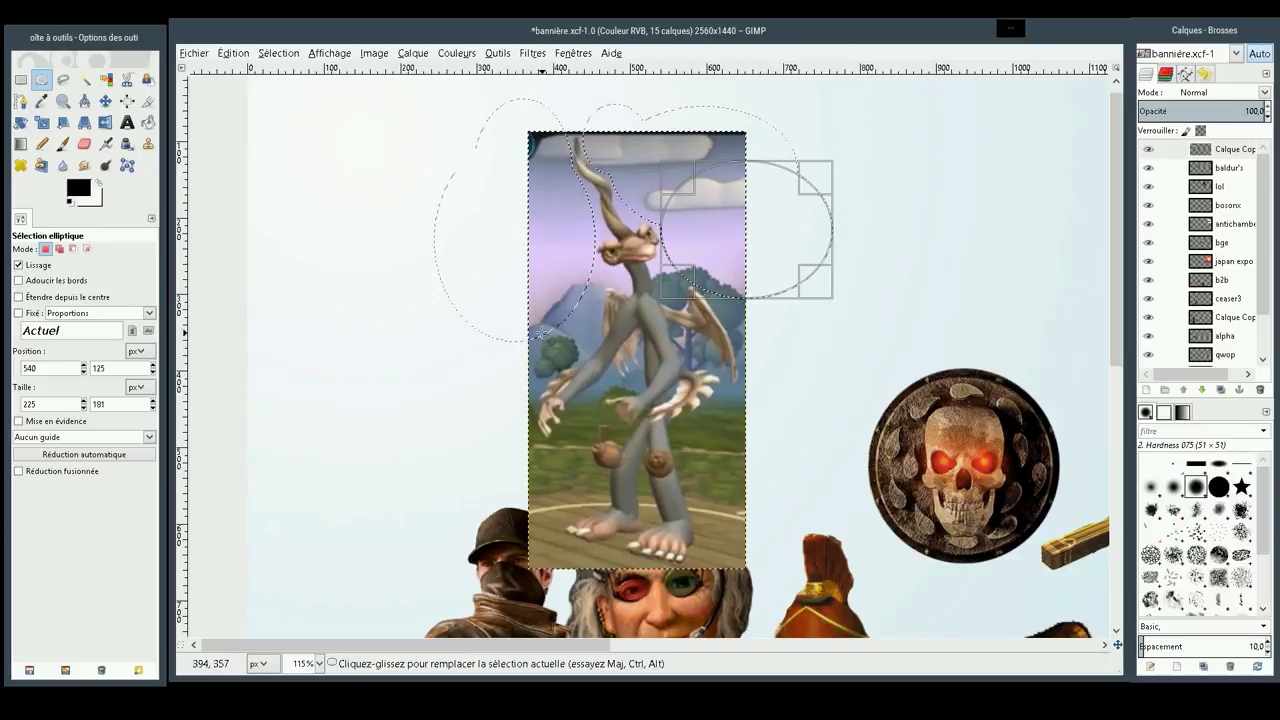
Add ellipses to the selection beside the creature's left body, legs and upper right
mouse_move(497, 253)
left_mouse_down()
mouse_move(561, 369)
mouse_move(603, 357)
left_mouse_up()
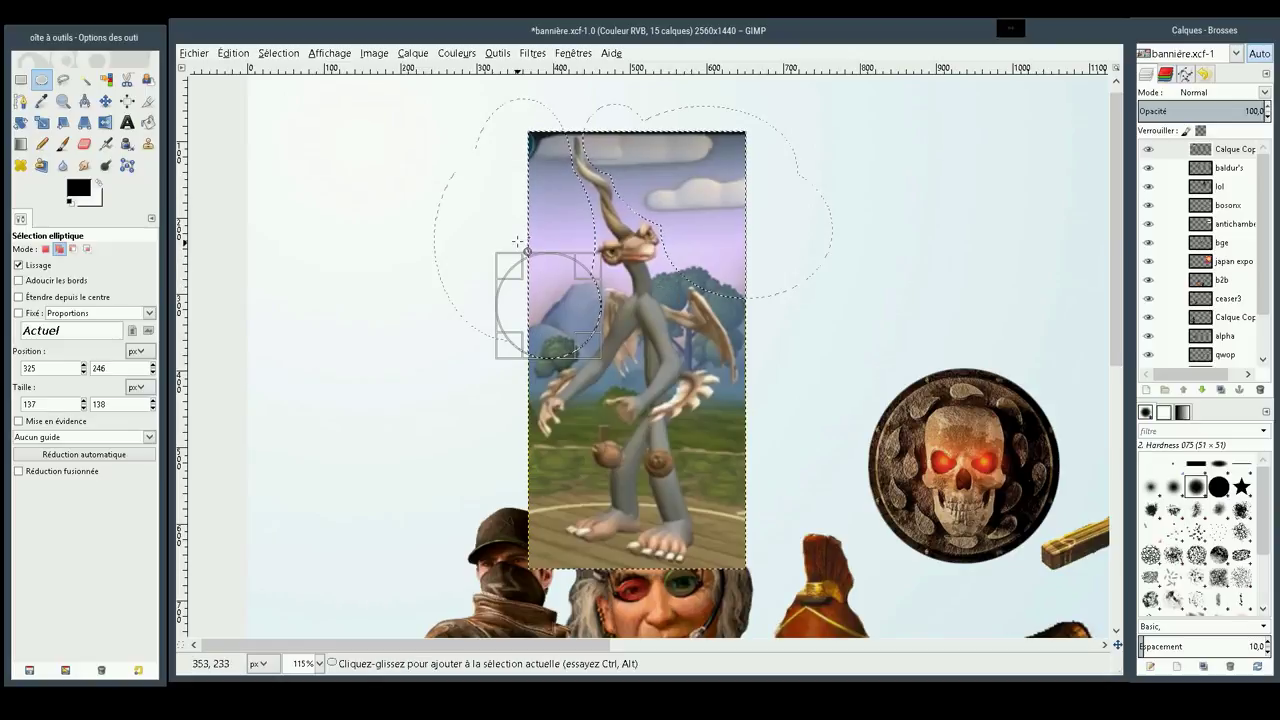
left_click_drag(538, 257, 600, 314)
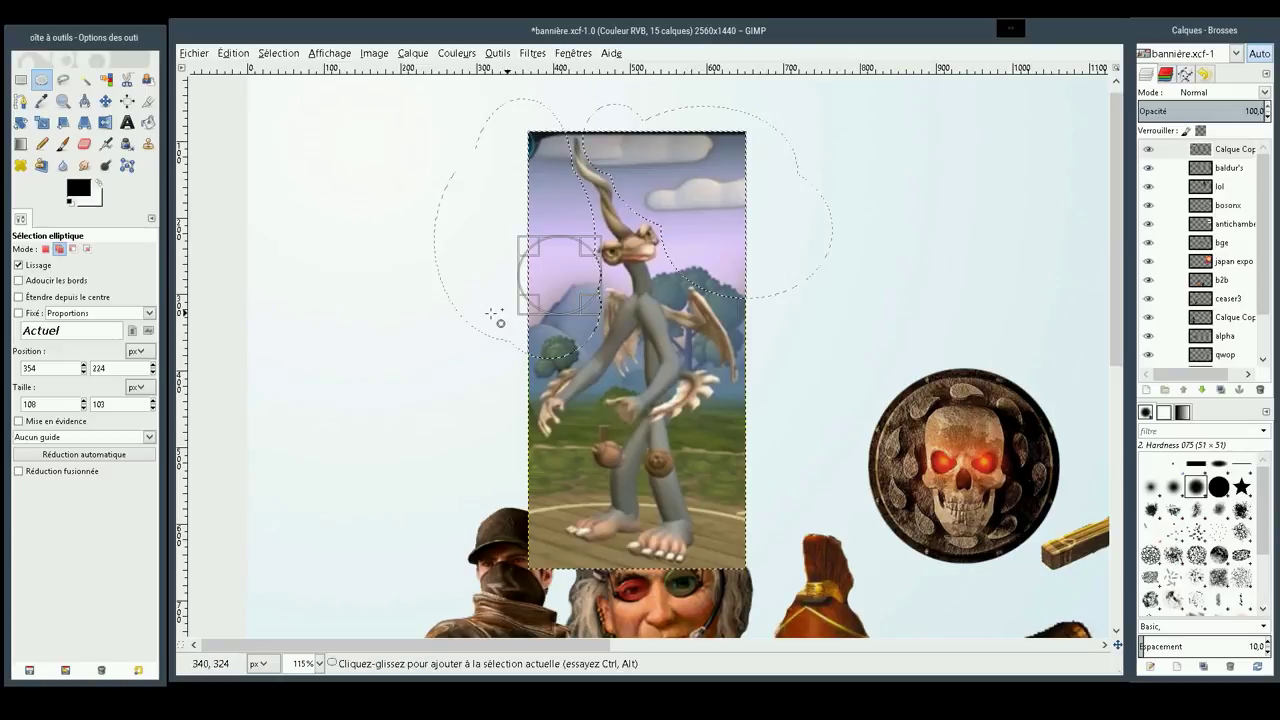
left_click_drag(465, 440, 596, 516)
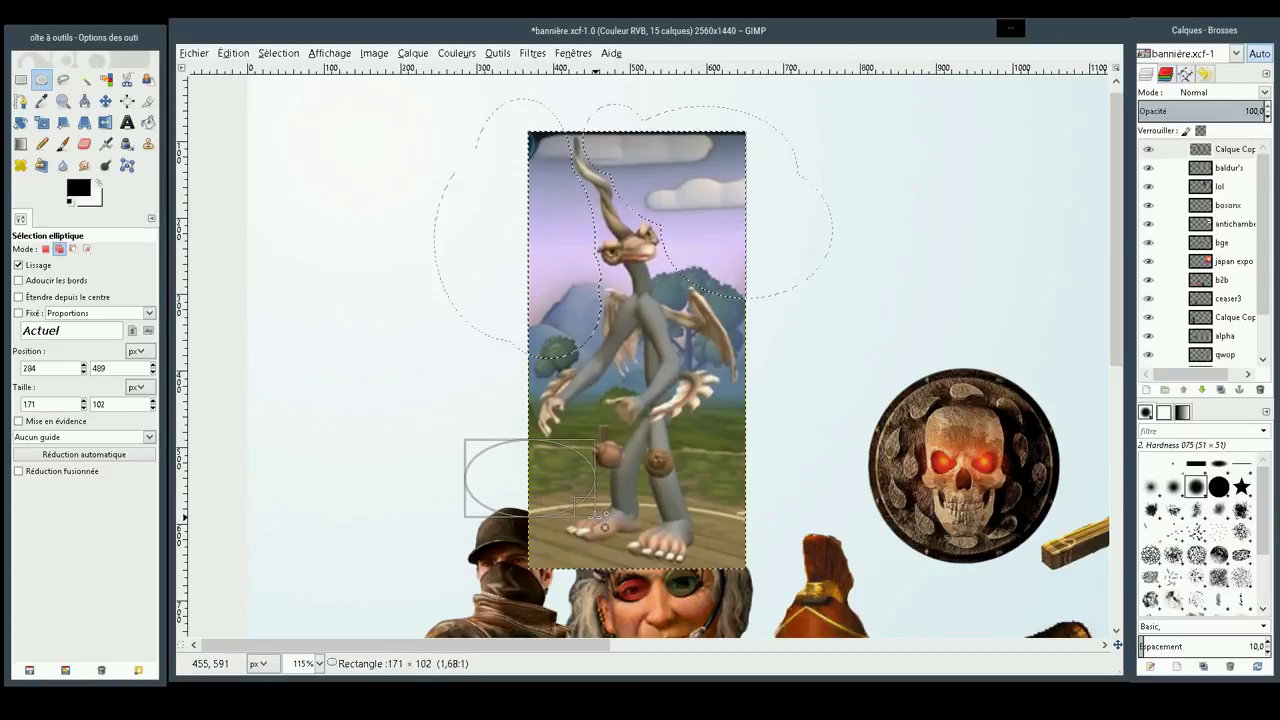
left_click_drag(596, 516, 599, 529)
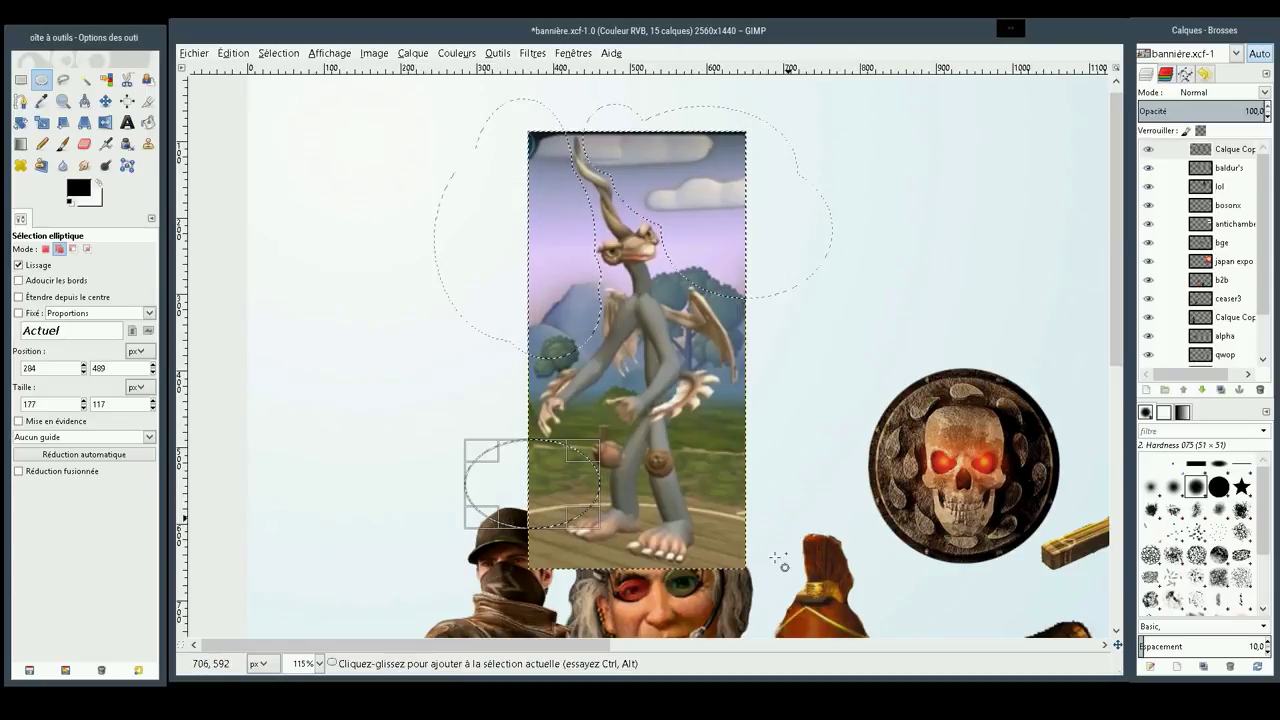
left_click_drag(767, 582, 699, 417)
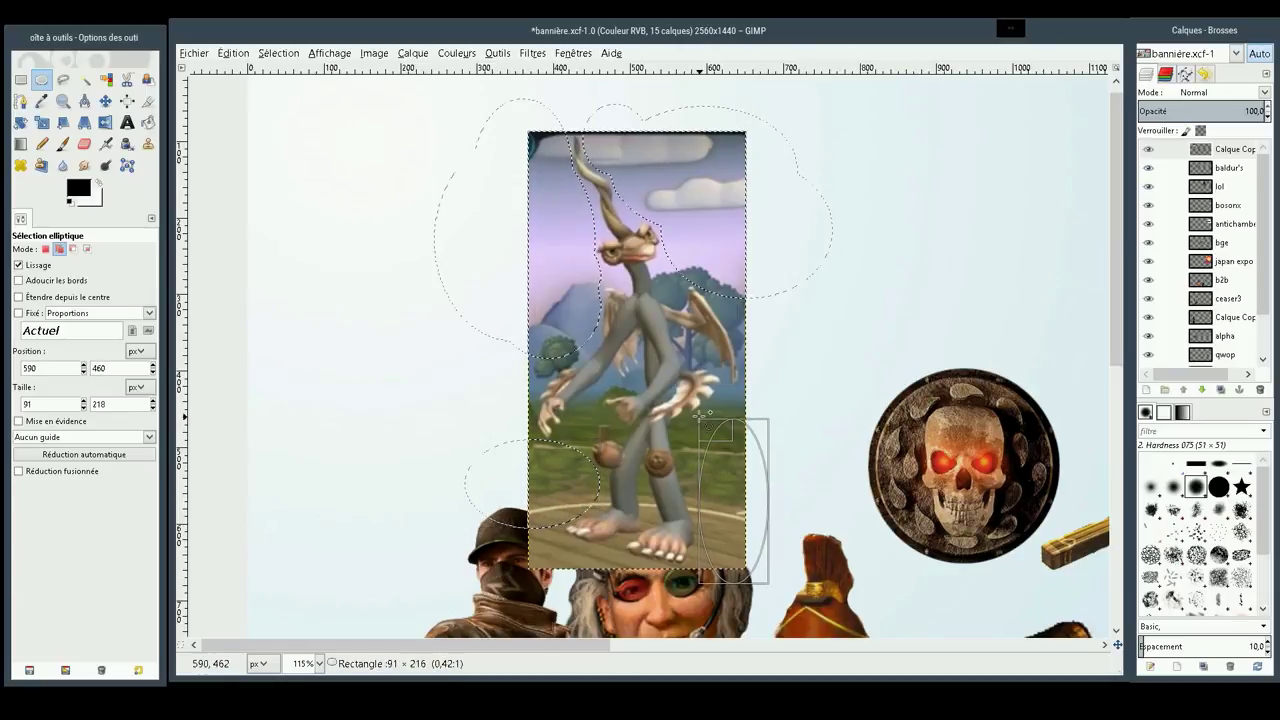
left_click_drag(703, 415, 695, 390)
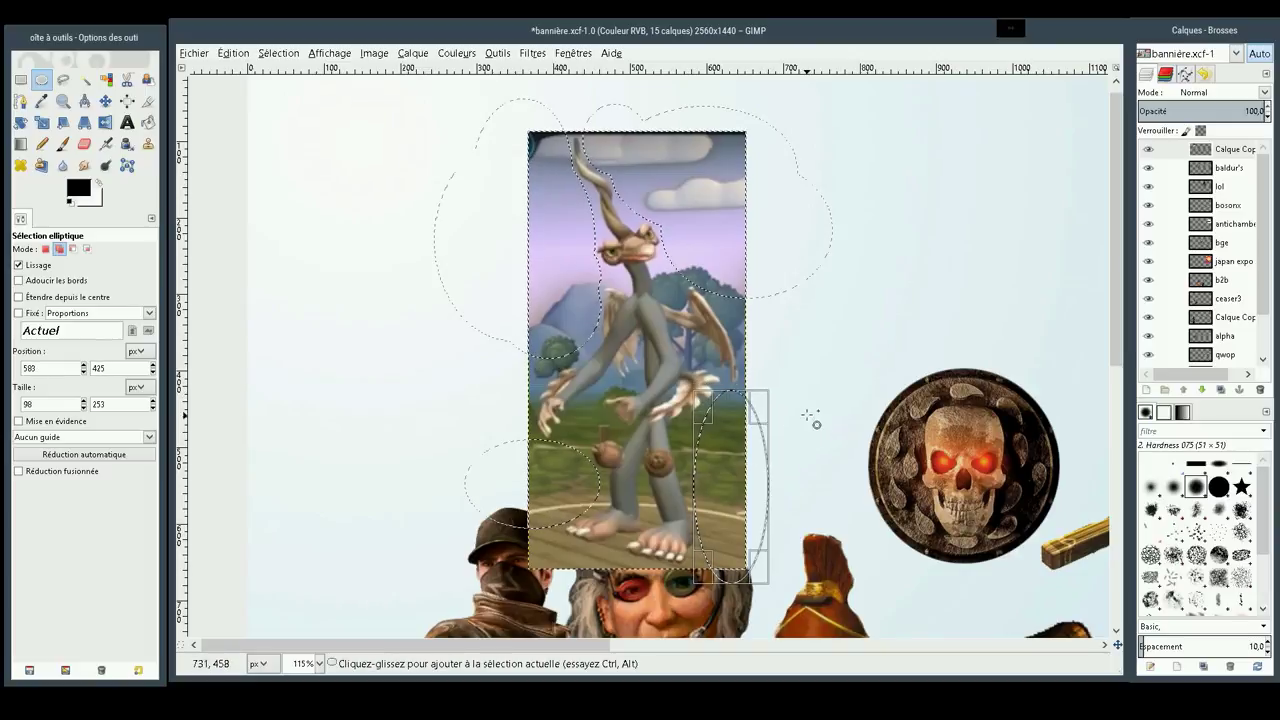
mouse_move(825, 527)
left_mouse_down()
mouse_move(655, 420)
mouse_move(681, 388)
left_mouse_up()
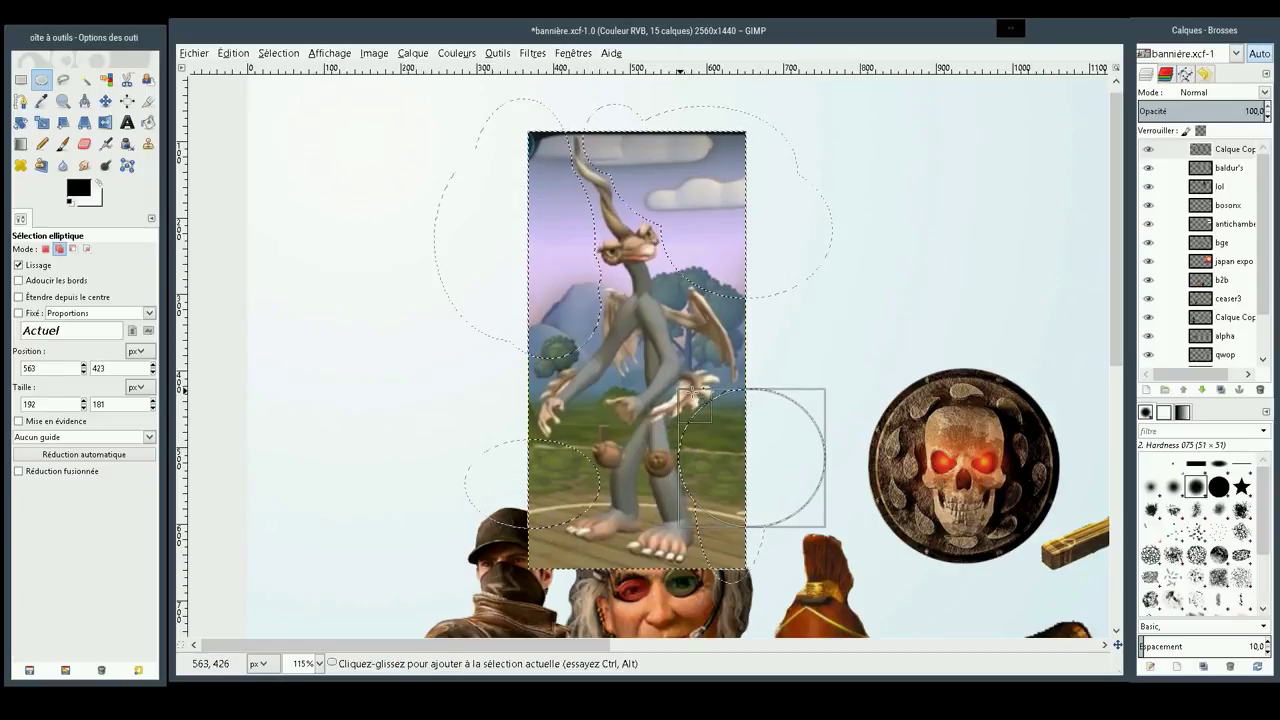
mouse_move(899, 143)
left_mouse_down()
mouse_move(711, 376)
mouse_move(689, 339)
left_mouse_up()
mouse_move(975, 148)
left_mouse_down()
mouse_move(720, 425)
mouse_move(718, 411)
left_mouse_up()
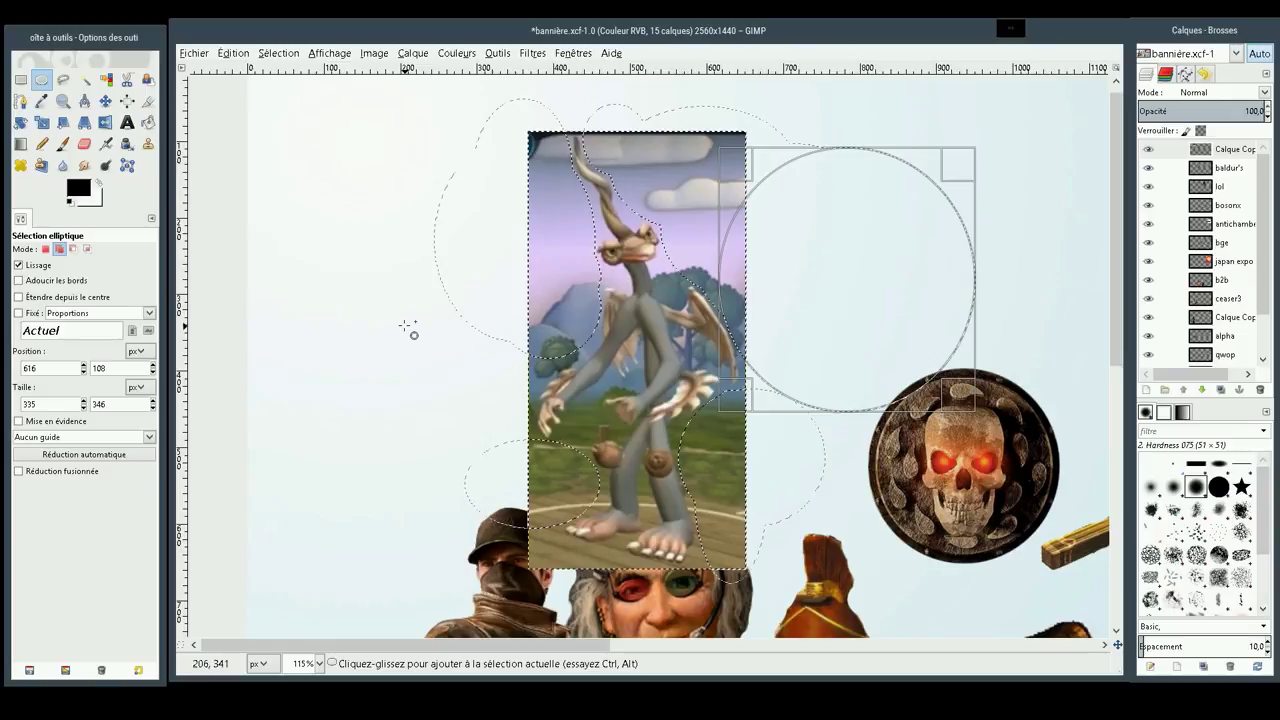
Extend the selection with more ellipses along the left side and around the feet
left_click_drag(400, 222, 556, 419)
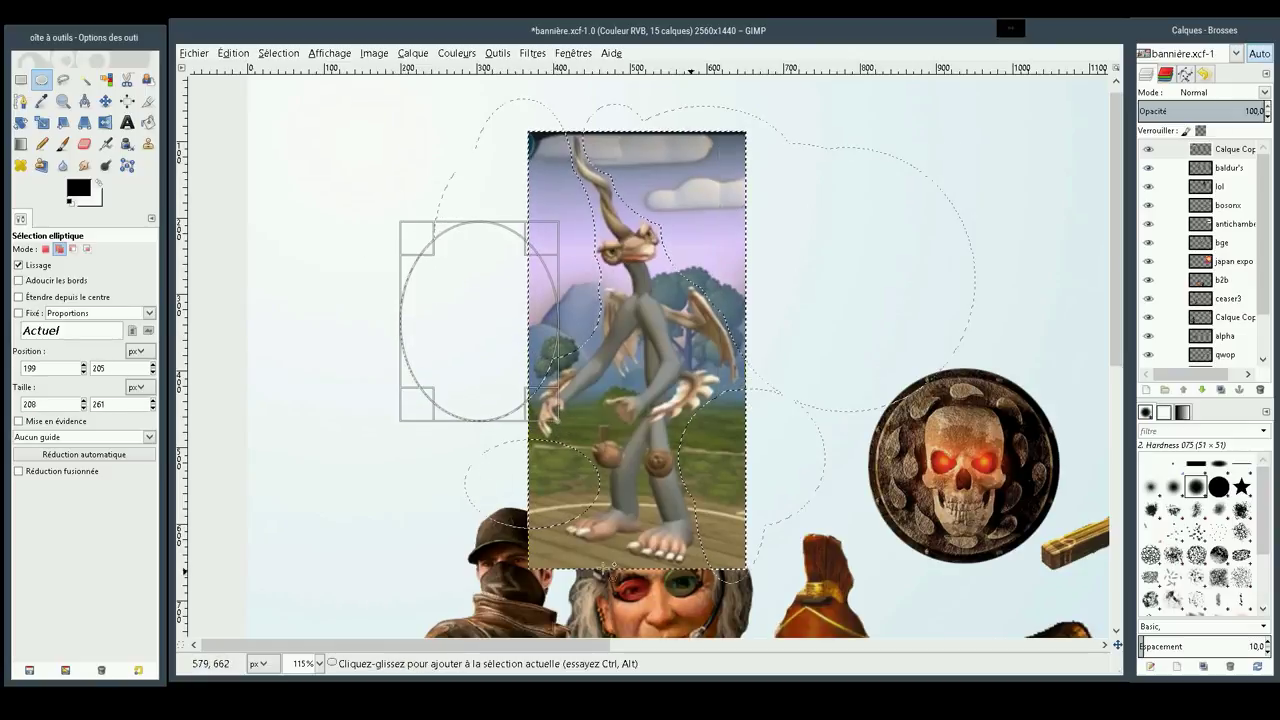
left_click_drag(392, 610, 593, 521)
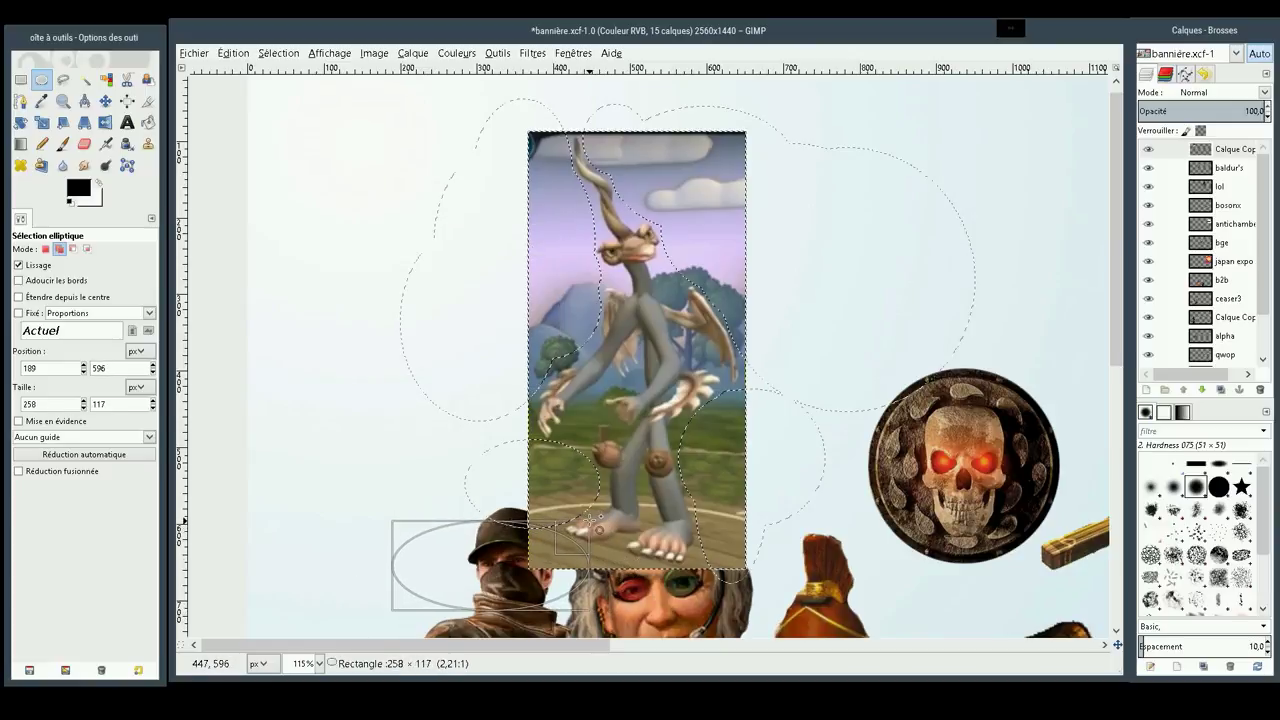
left_click_drag(592, 521, 592, 520)
left_click_drag(467, 452, 570, 581)
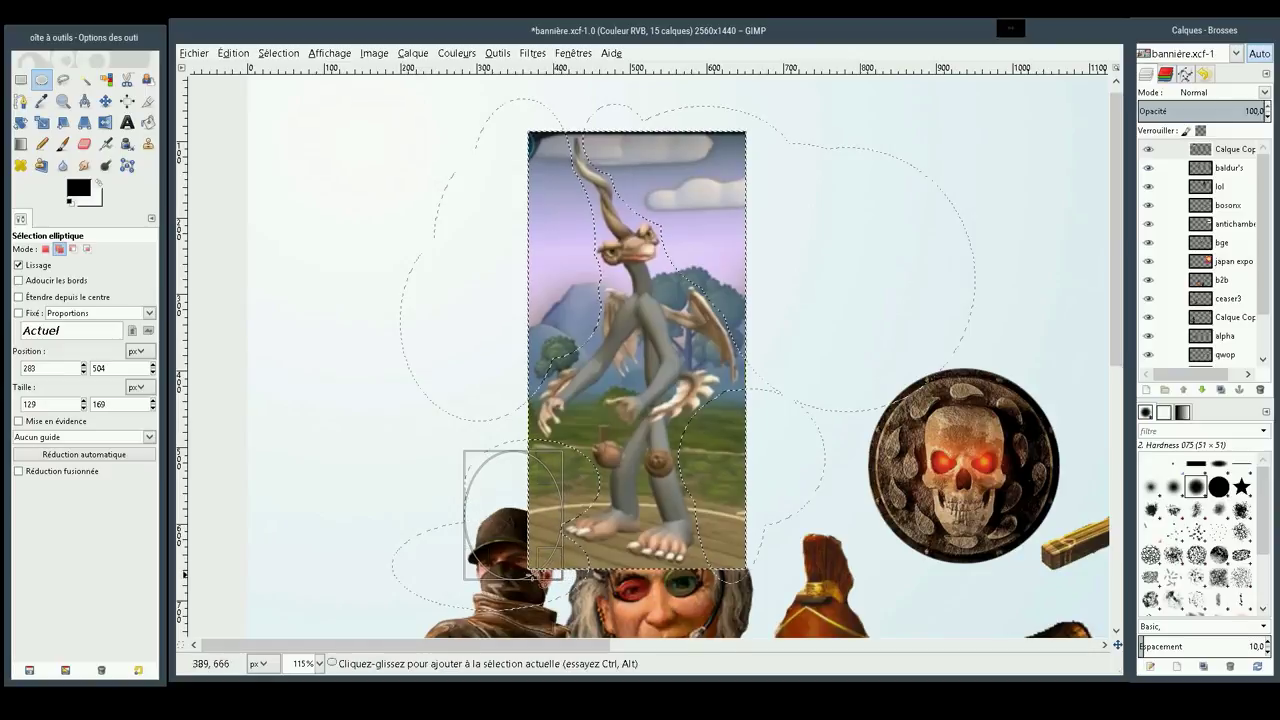
left_click_drag(465, 606, 639, 544)
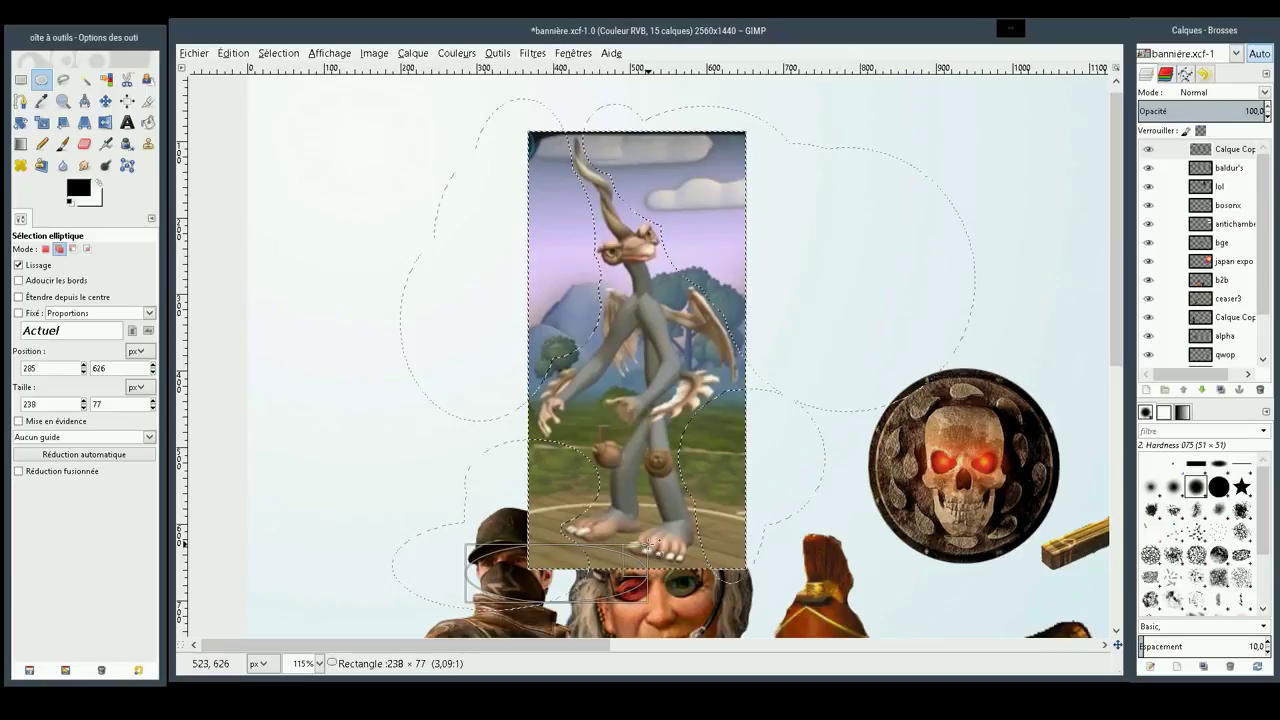
left_click_drag(638, 544, 657, 547)
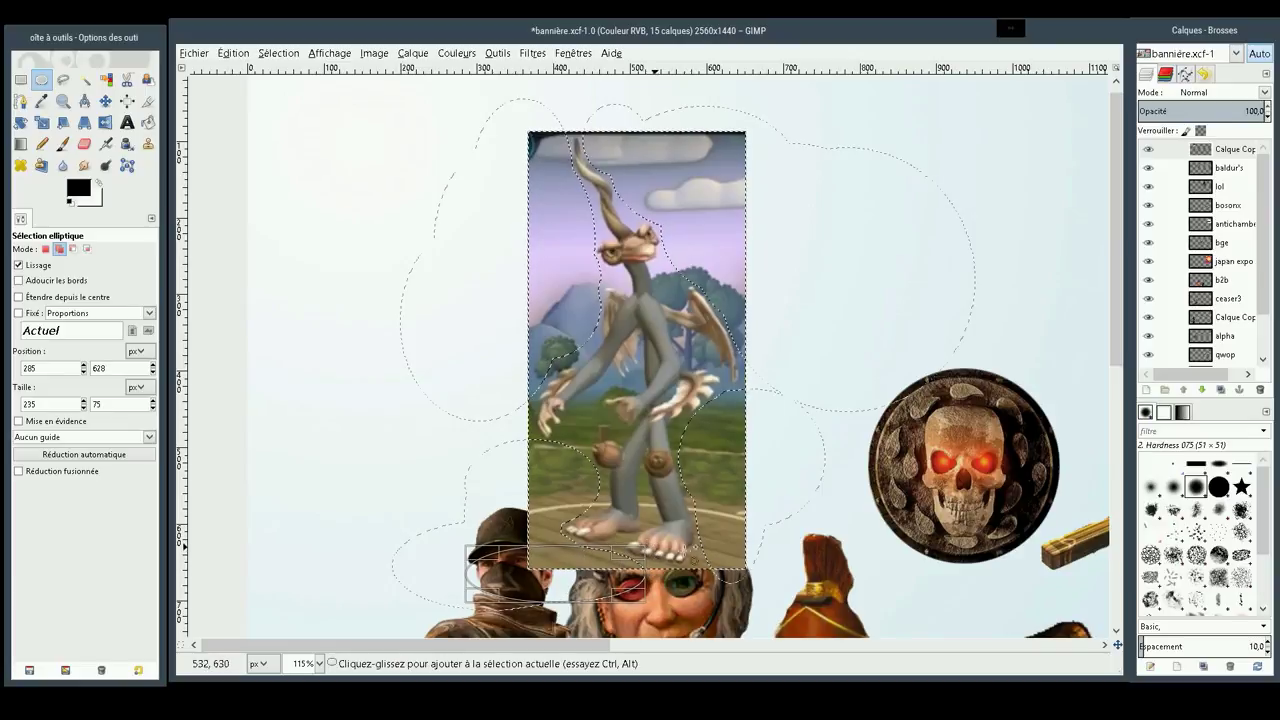
left_click_drag(832, 600, 691, 519)
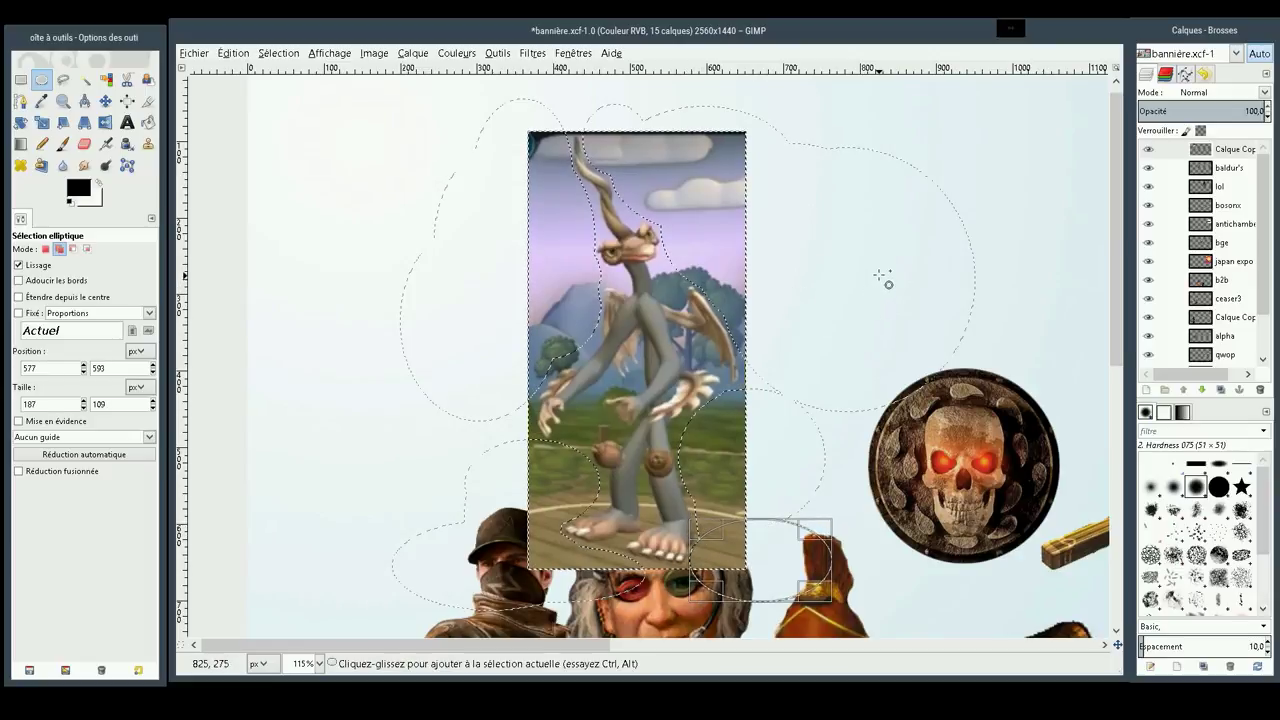
mouse_move(884, 281)
left_mouse_down()
mouse_move(772, 477)
mouse_move(745, 472)
left_mouse_up()
mouse_move(390, 278)
left_mouse_down()
mouse_move(537, 503)
mouse_move(536, 531)
left_mouse_up()
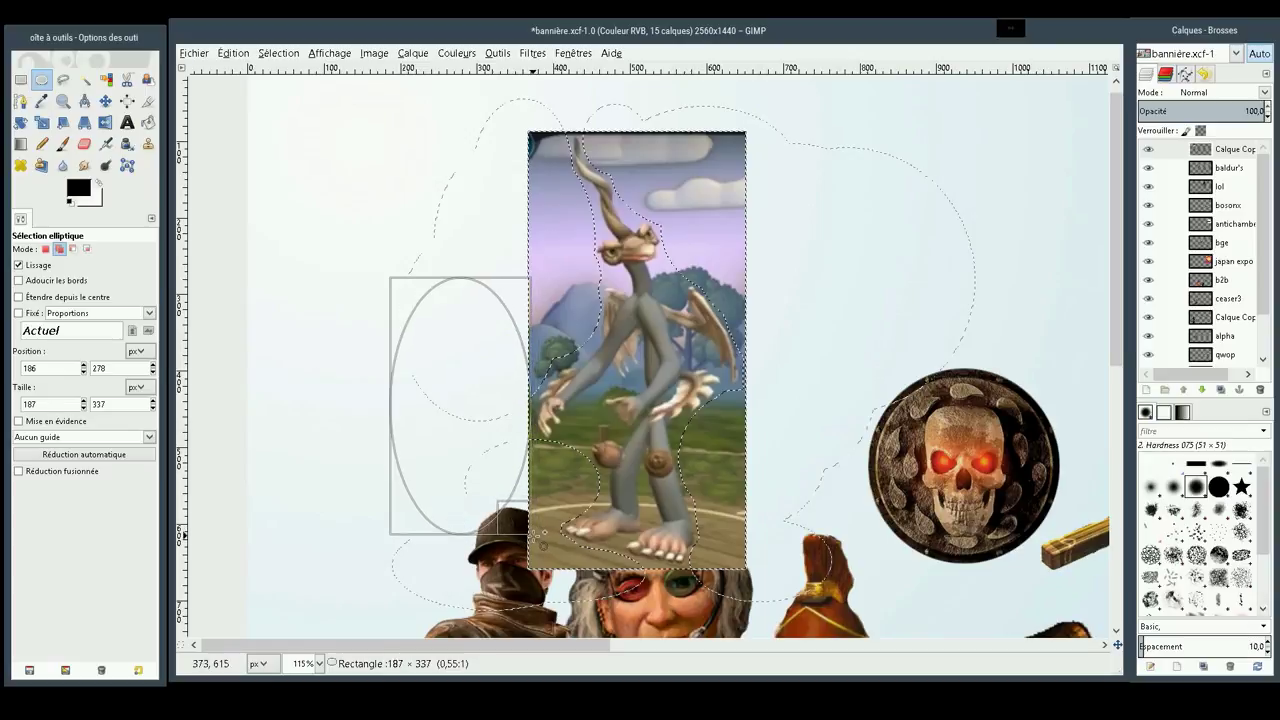
left_click_drag(537, 531, 535, 546)
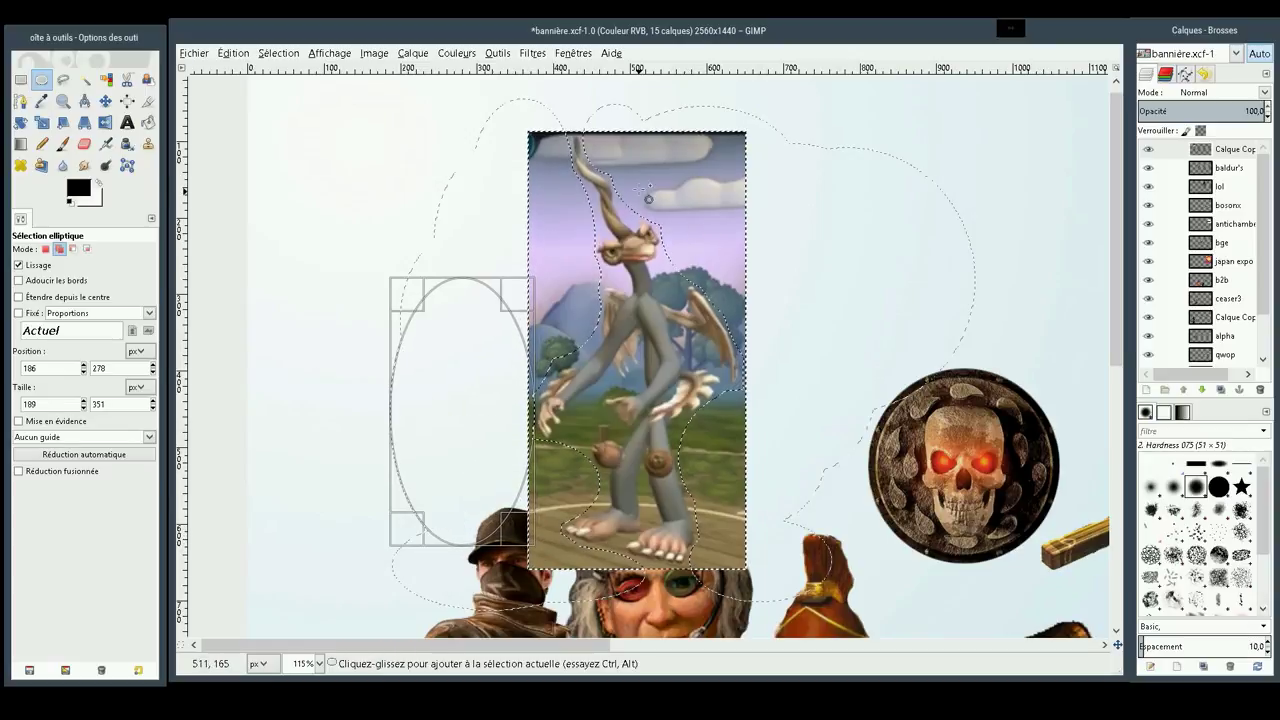
Add small ellipses by the head and horn, then delete the selected background
left_click_drag(654, 188, 629, 230)
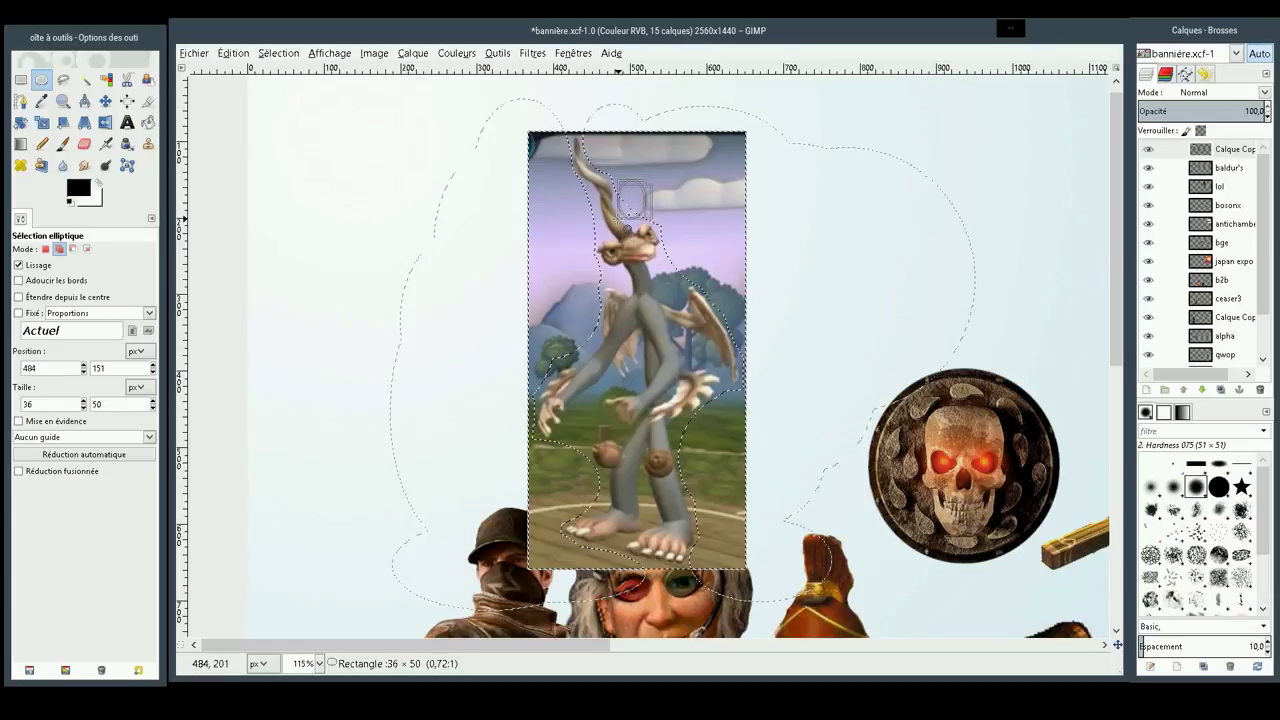
left_click_drag(630, 229, 631, 229)
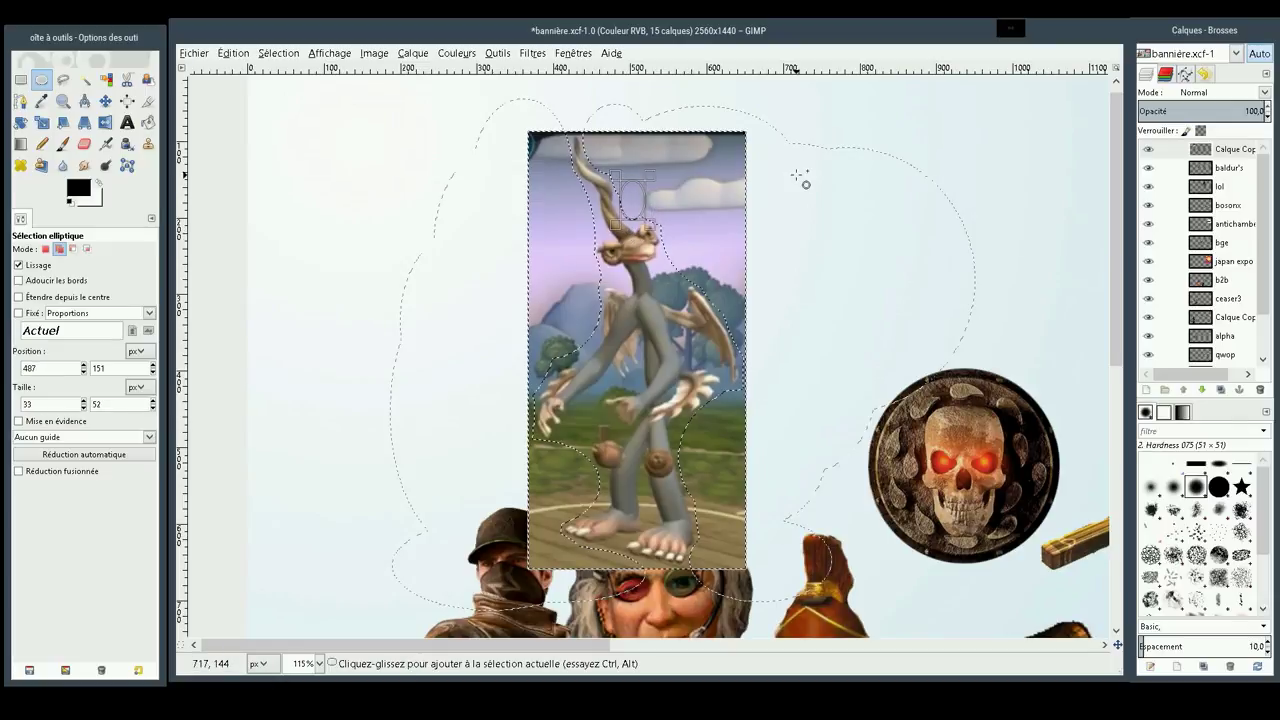
left_click_drag(541, 188, 603, 212)
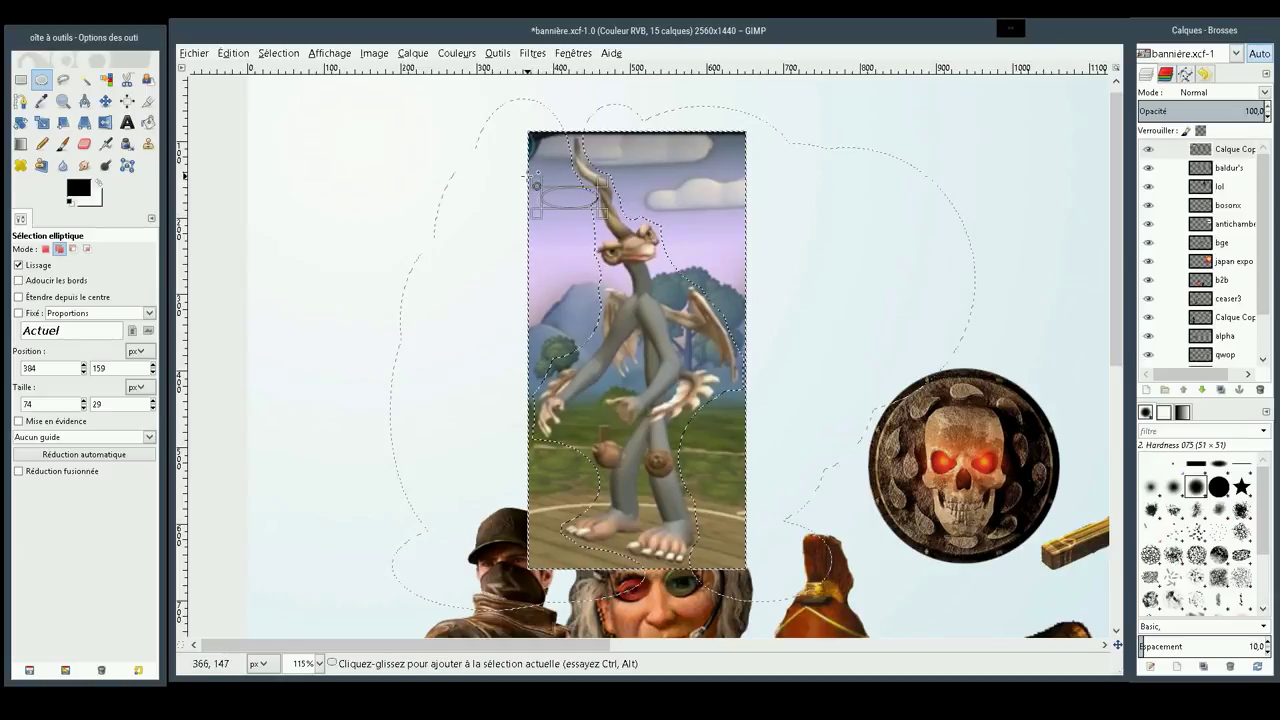
left_click_drag(536, 185, 597, 278)
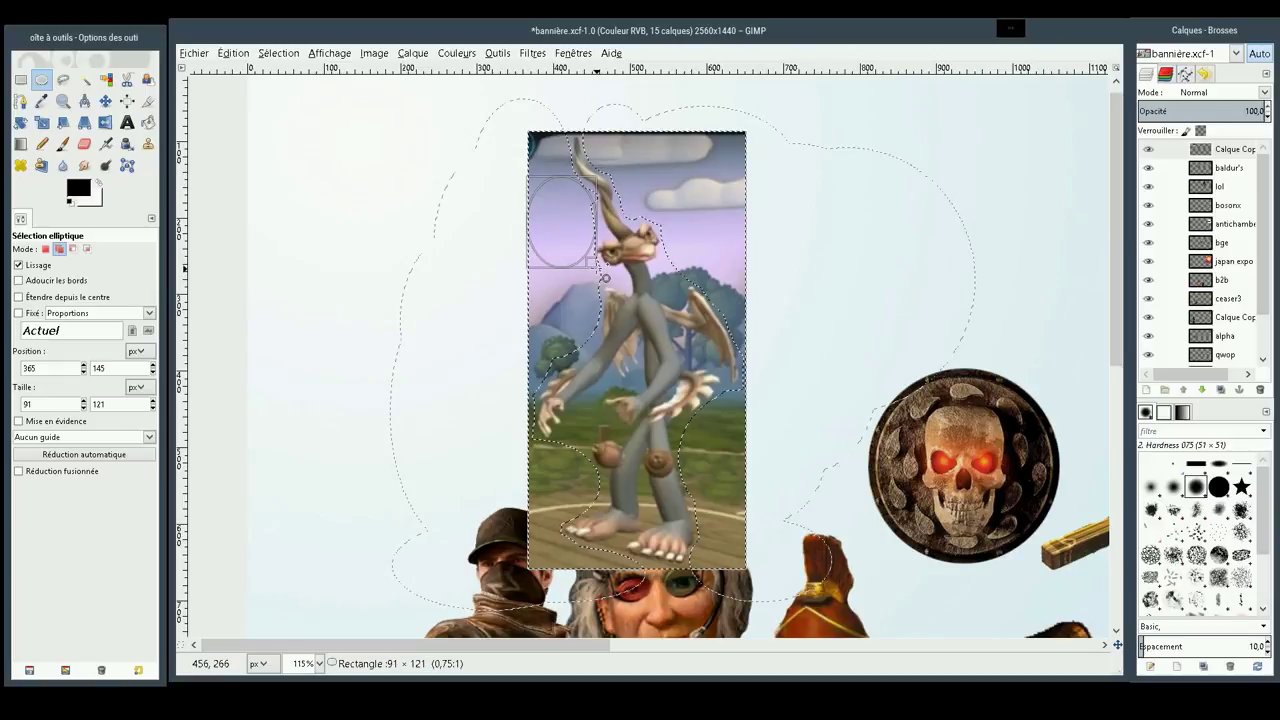
left_click_drag(604, 277, 604, 277)
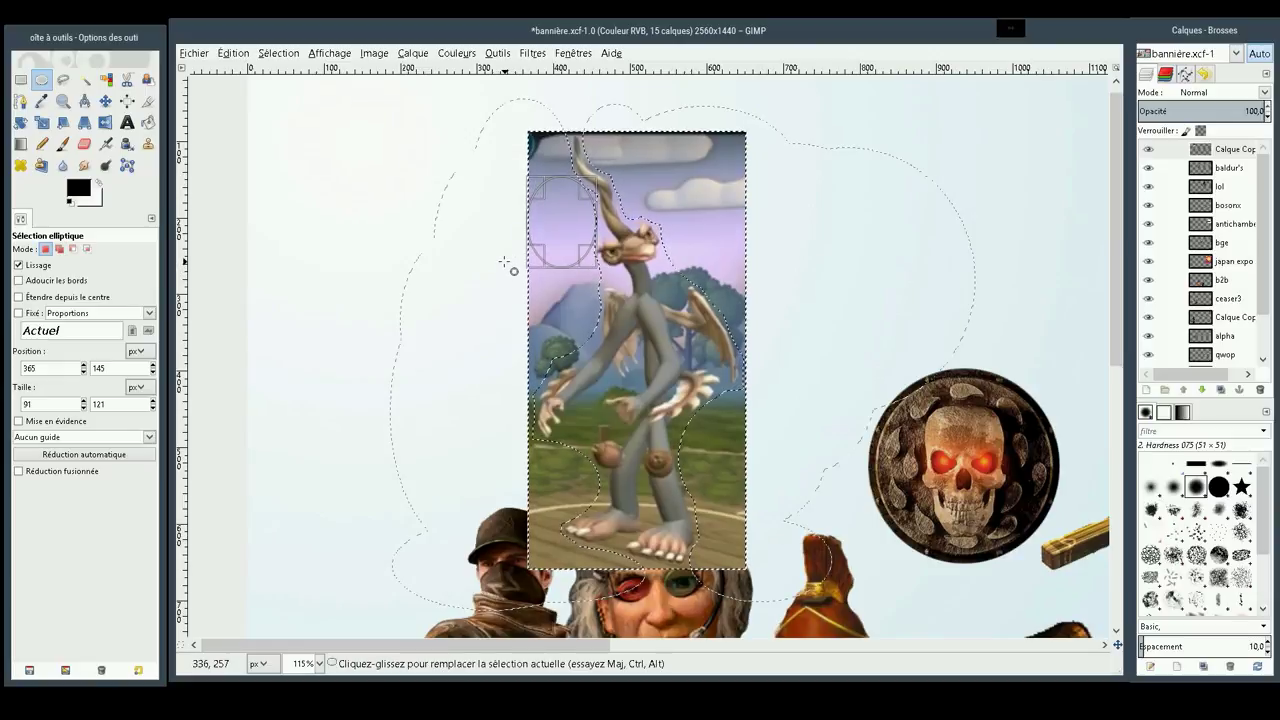
key("Delete")
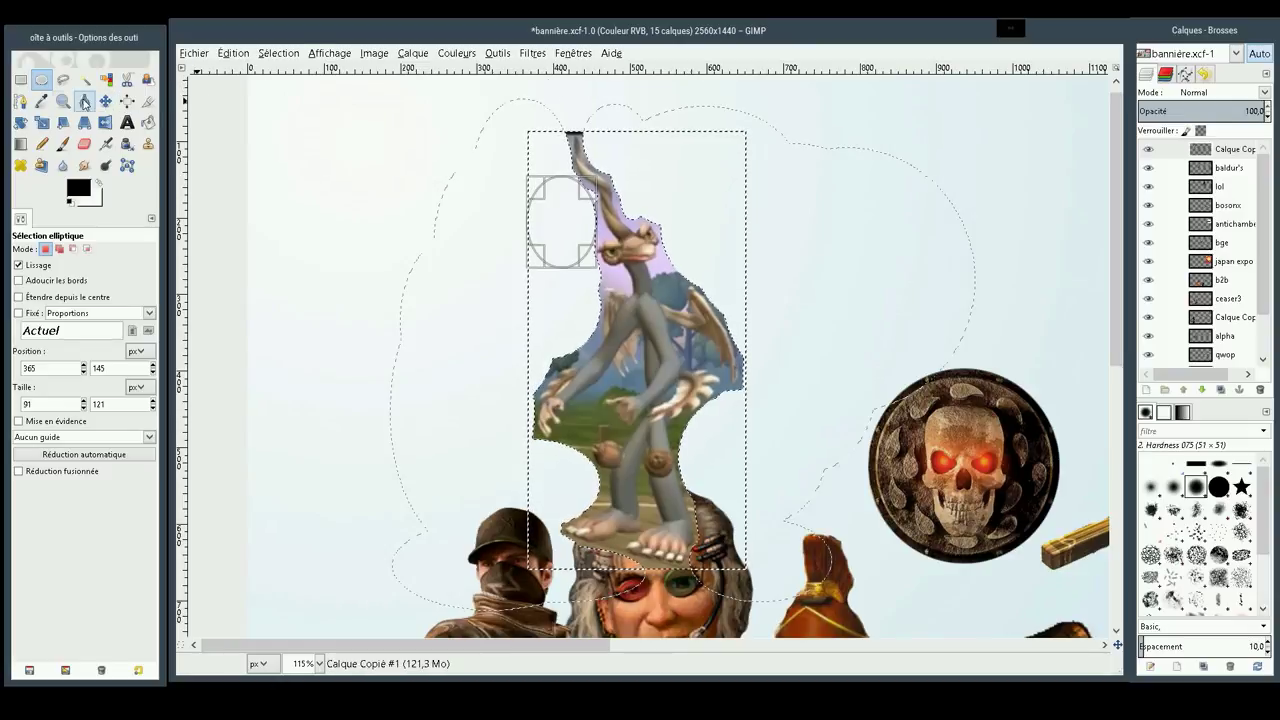
Zoom on the horn and fuzzy-select the leftover background fringe along the horn and neck
left_click(62, 101)
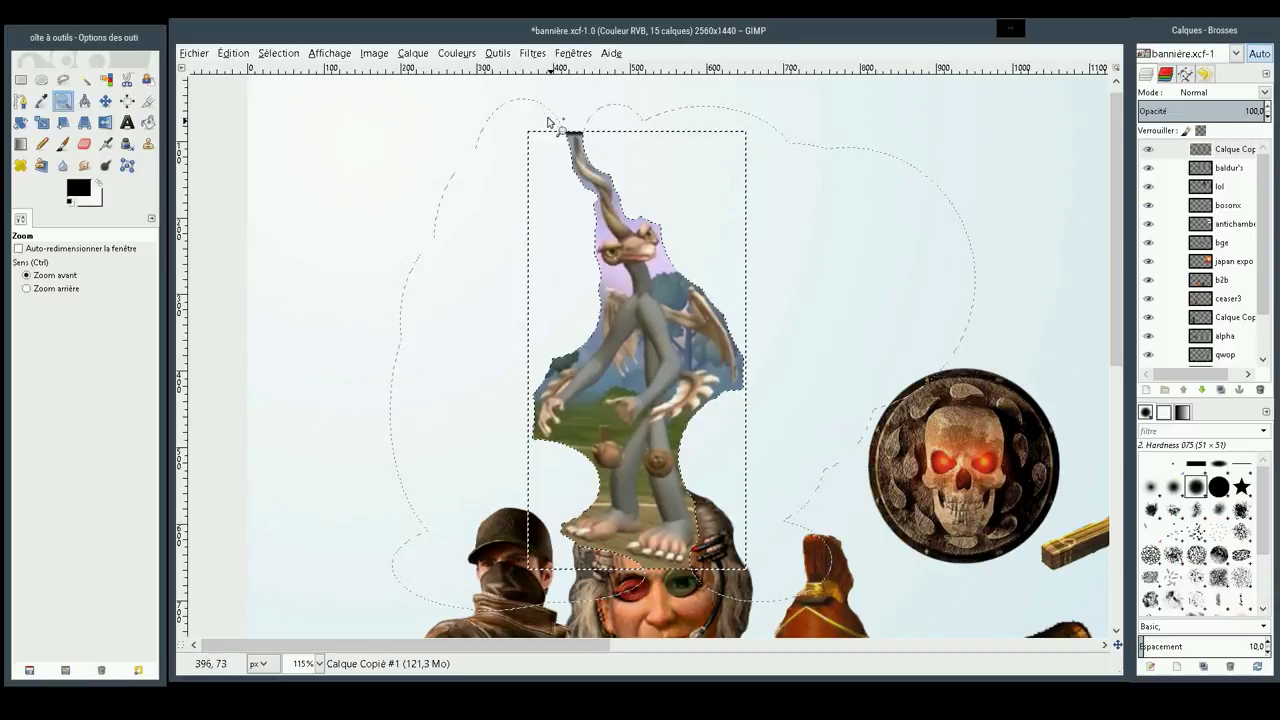
left_click_drag(530, 100, 716, 285)
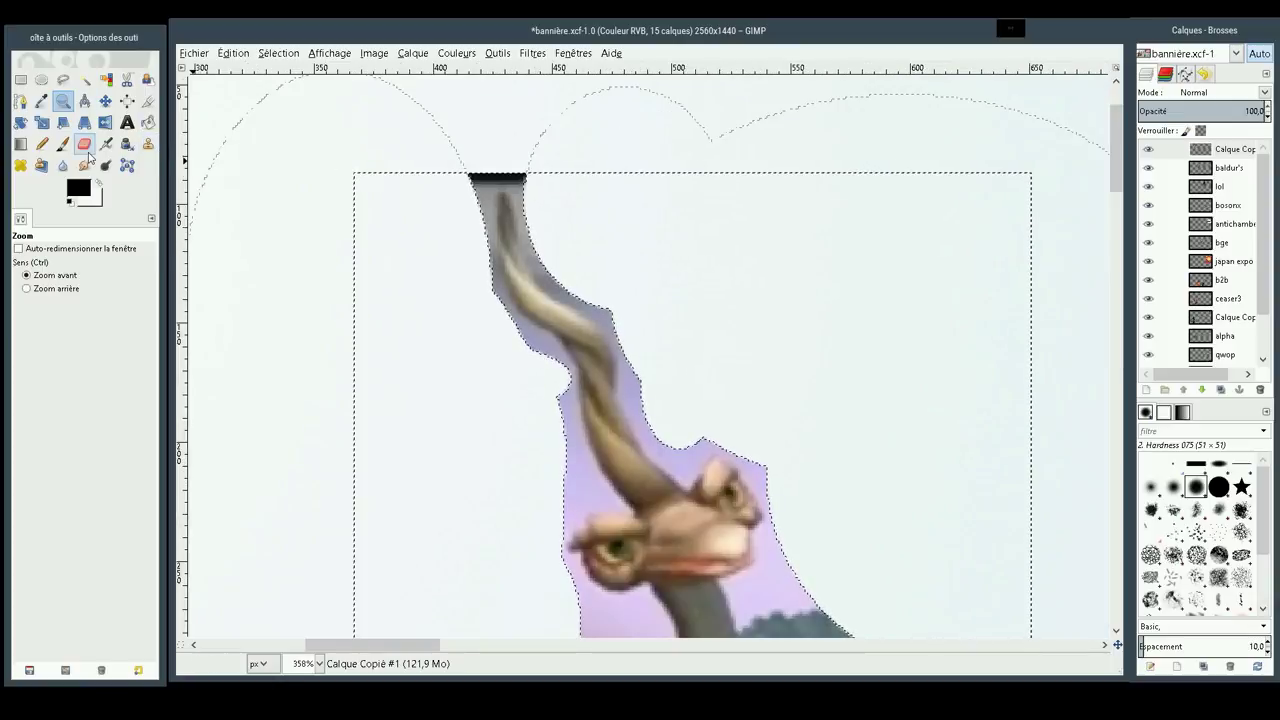
left_click(86, 78)
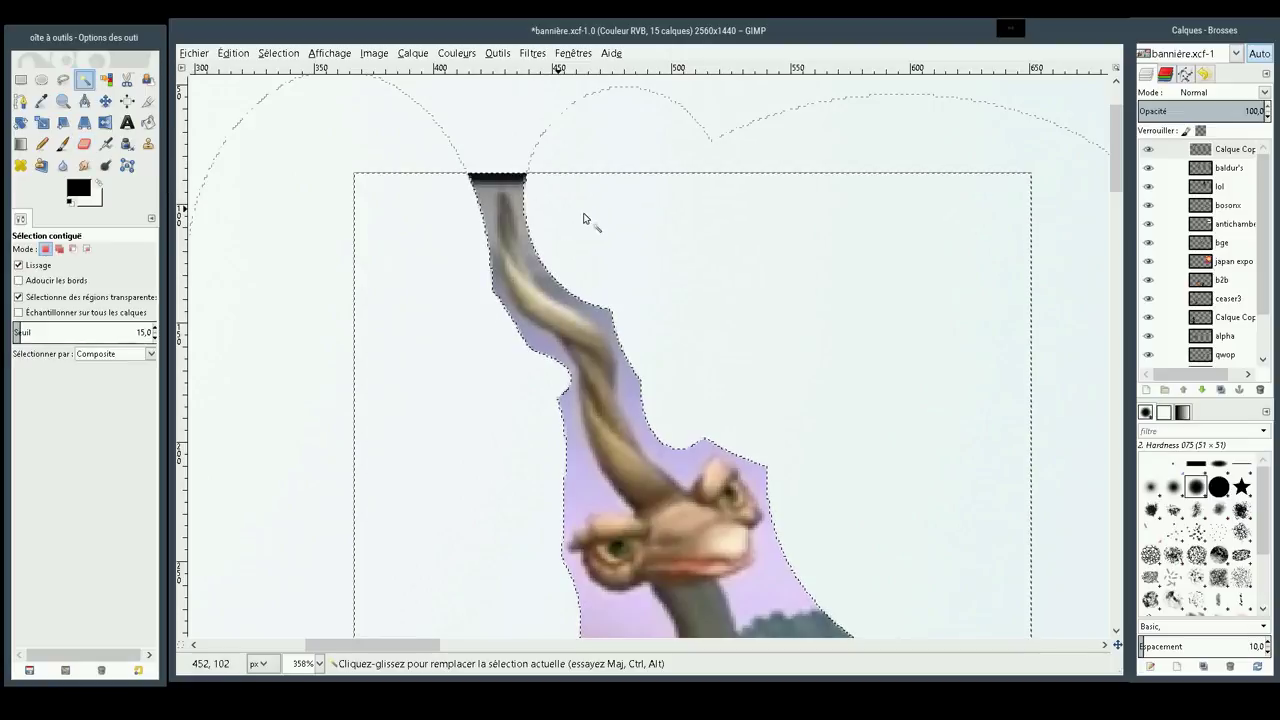
mouse_move(571, 184)
left_mouse_down()
mouse_move(802, 208)
mouse_move(603, 211)
left_mouse_up()
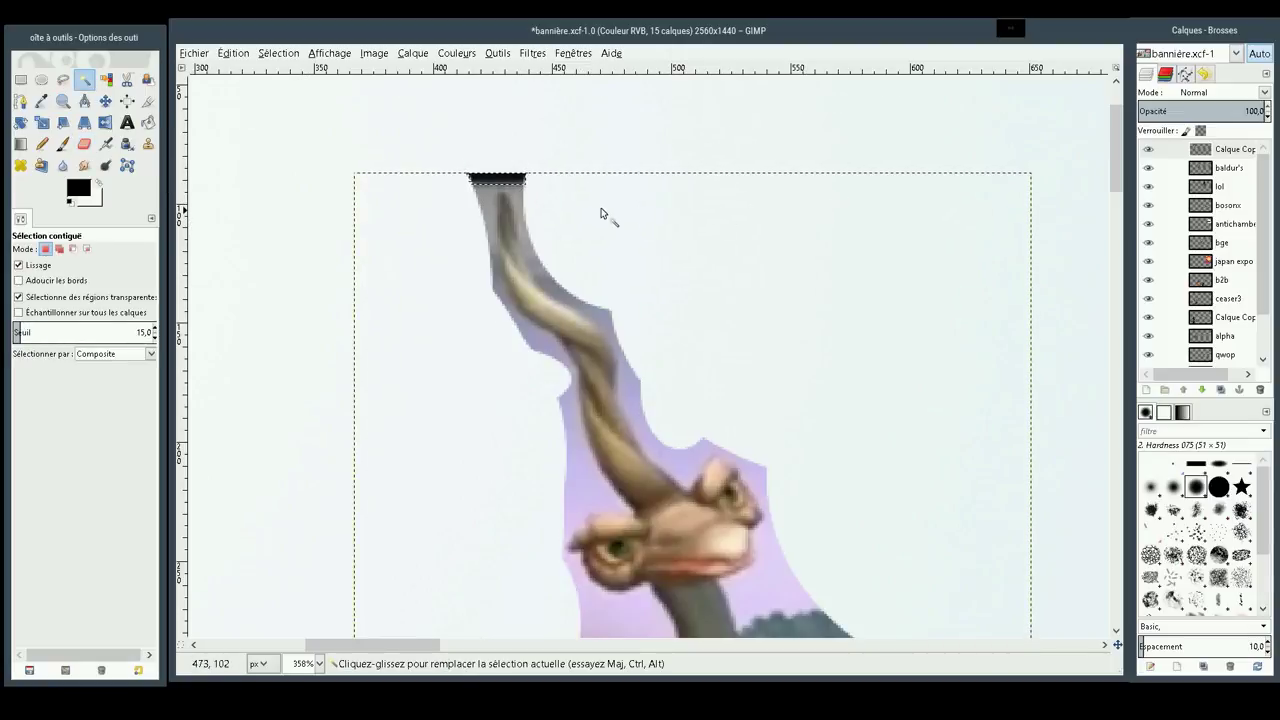
left_click_drag(522, 184, 509, 197)
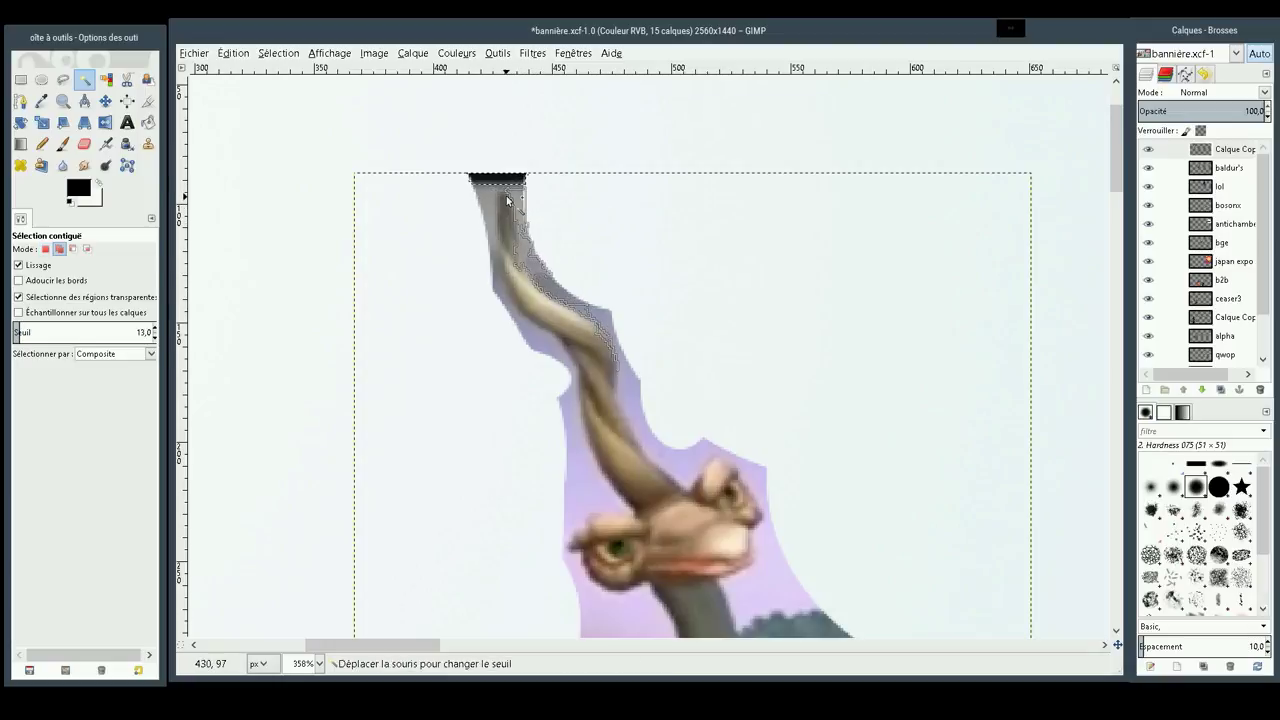
mouse_move(506, 195)
left_mouse_down()
mouse_move(466, 201)
mouse_move(489, 232)
left_mouse_up()
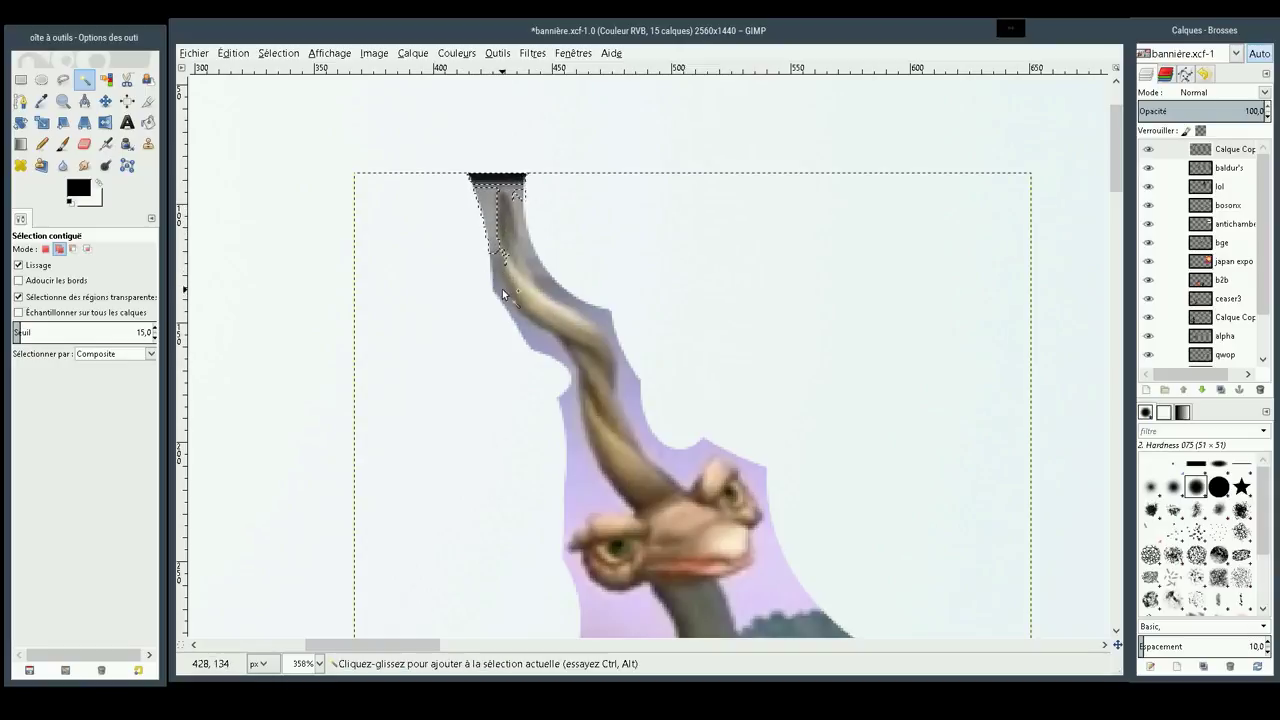
left_click(498, 295)
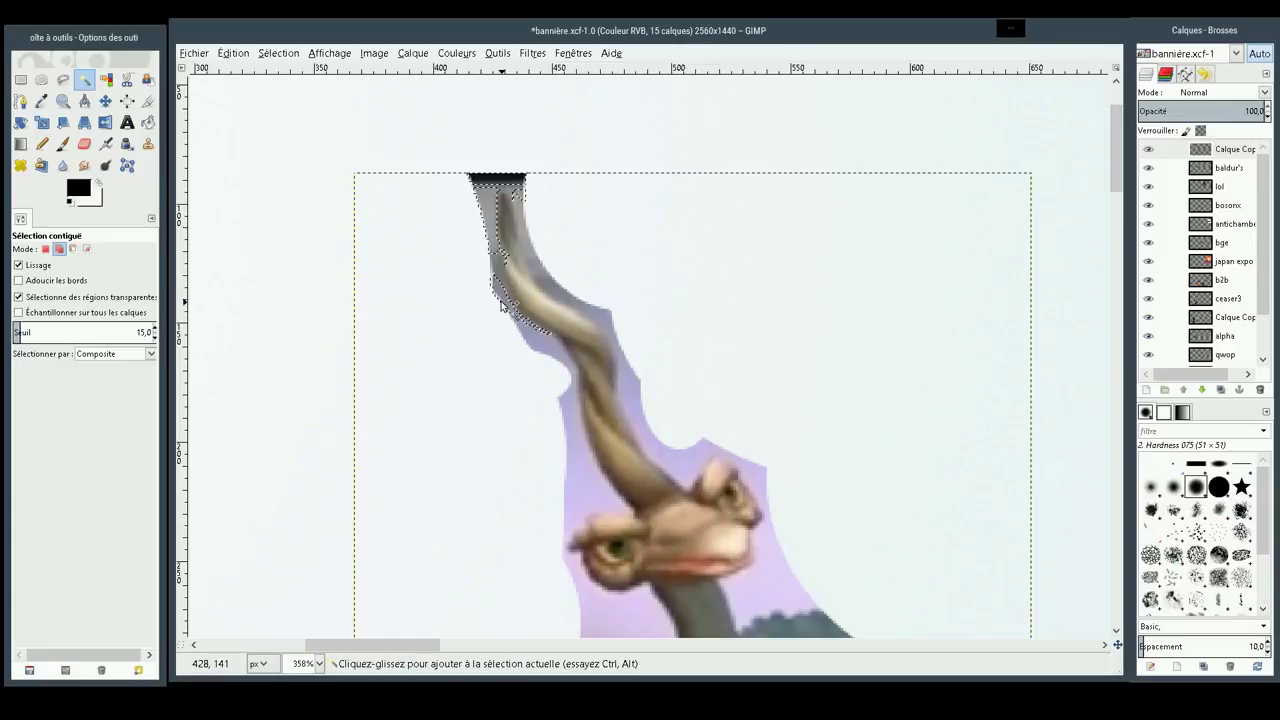
left_click_drag(493, 272, 499, 285)
left_click_drag(531, 345, 531, 340)
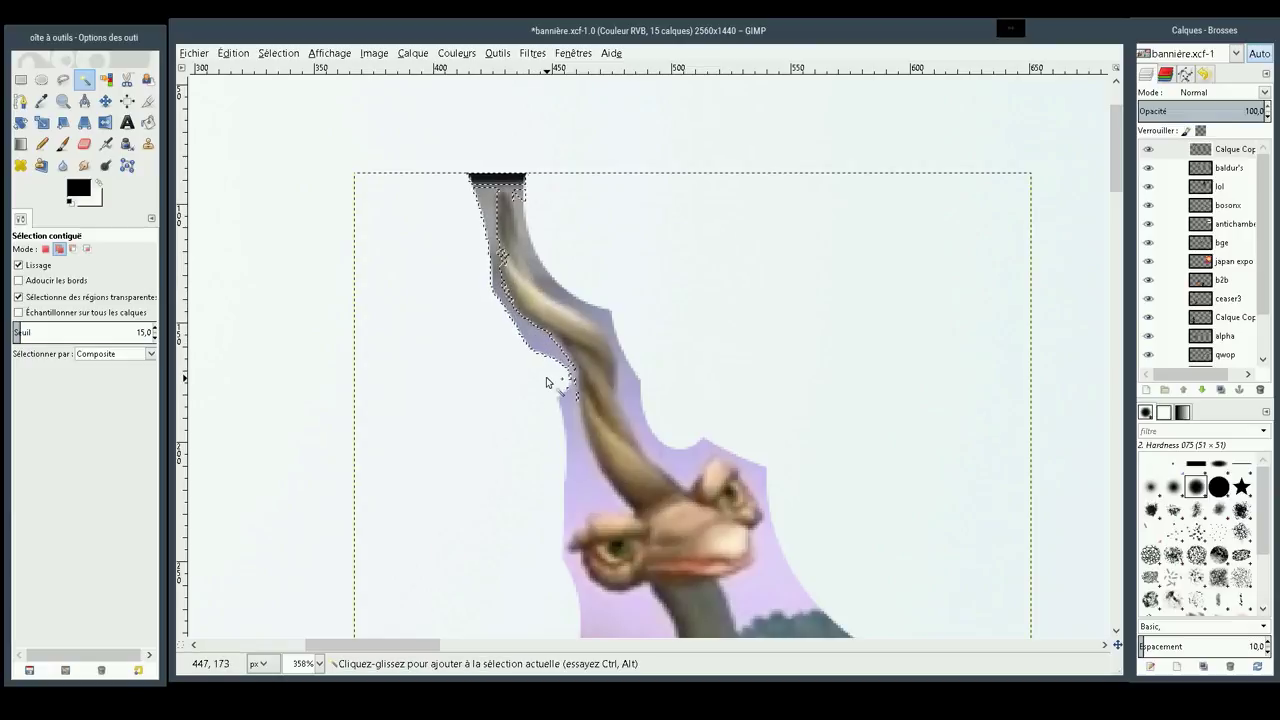
mouse_move(562, 403)
left_mouse_down()
mouse_move(626, 405)
mouse_move(604, 405)
mouse_move(663, 423)
left_mouse_up()
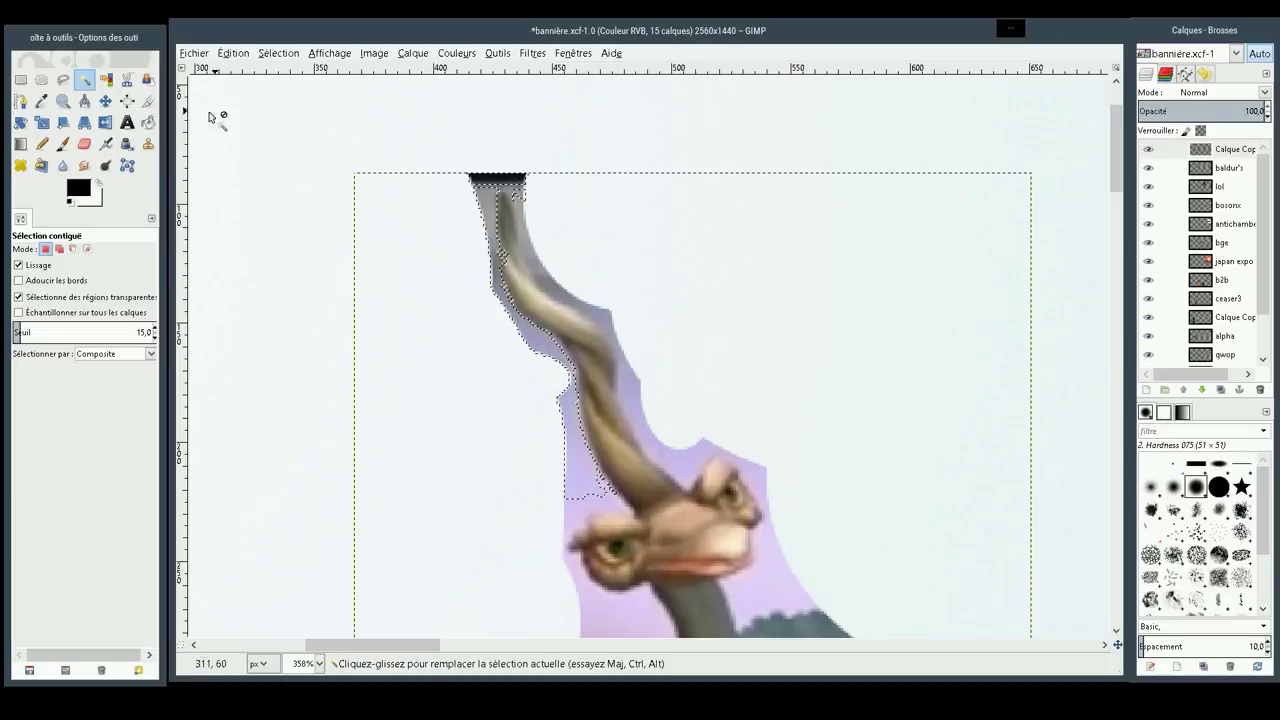
key("e")
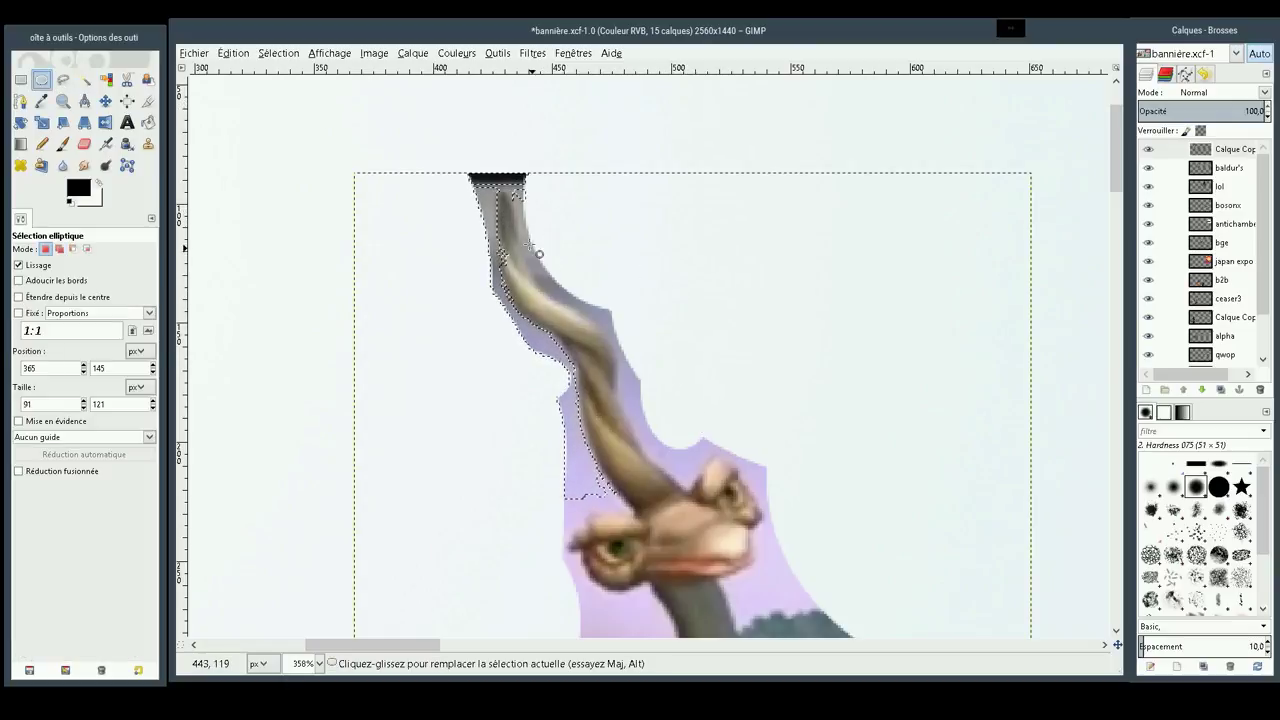
left_click_drag(518, 240, 500, 275)
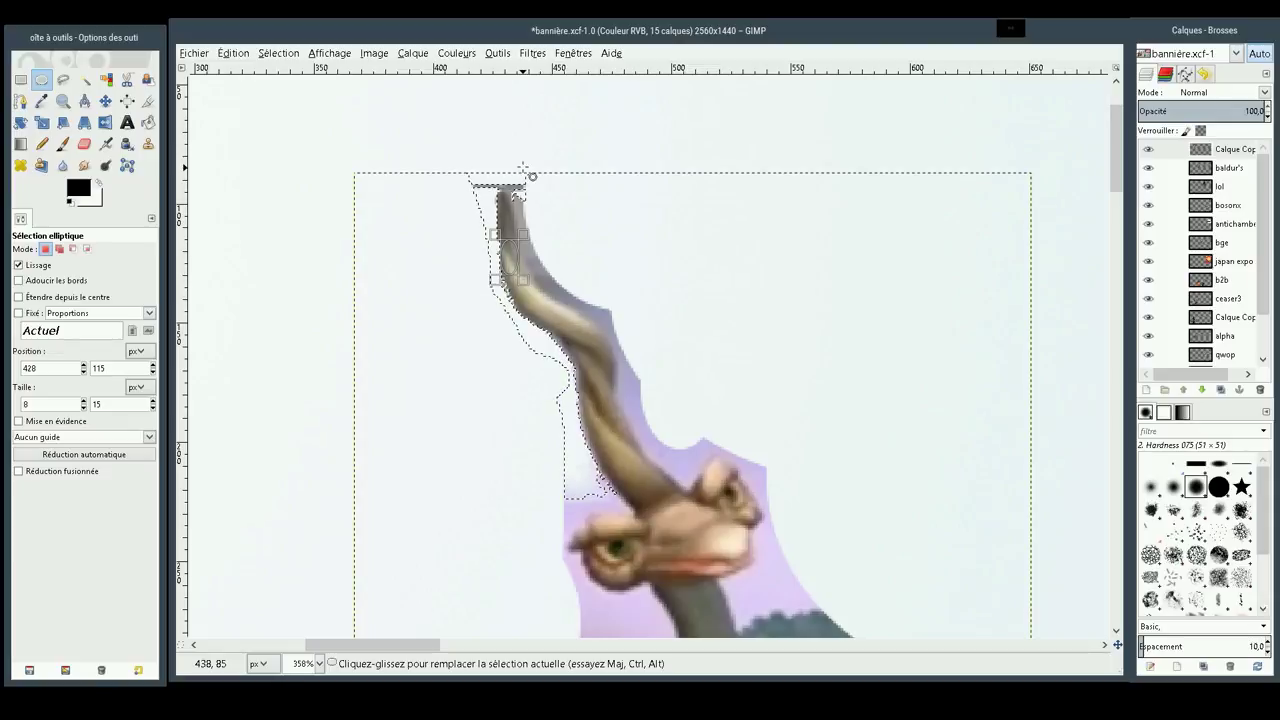
left_click_drag(409, 154, 568, 191)
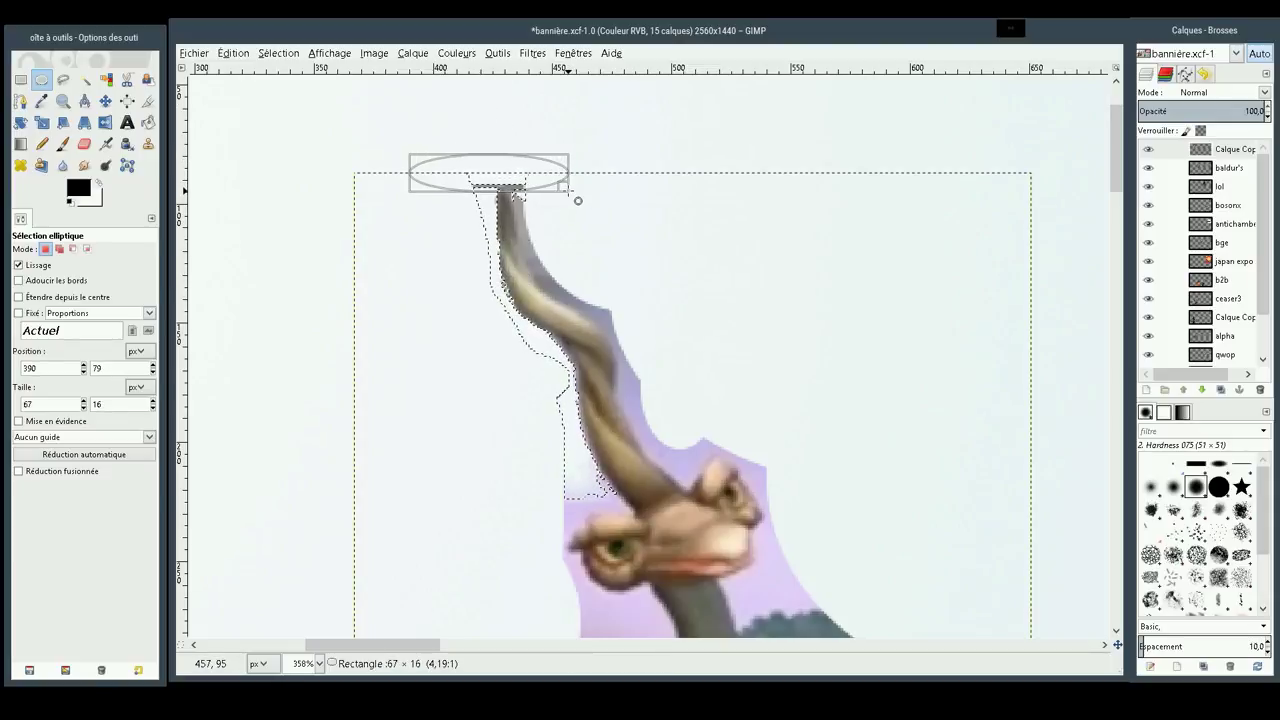
left_click_drag(568, 191, 568, 191)
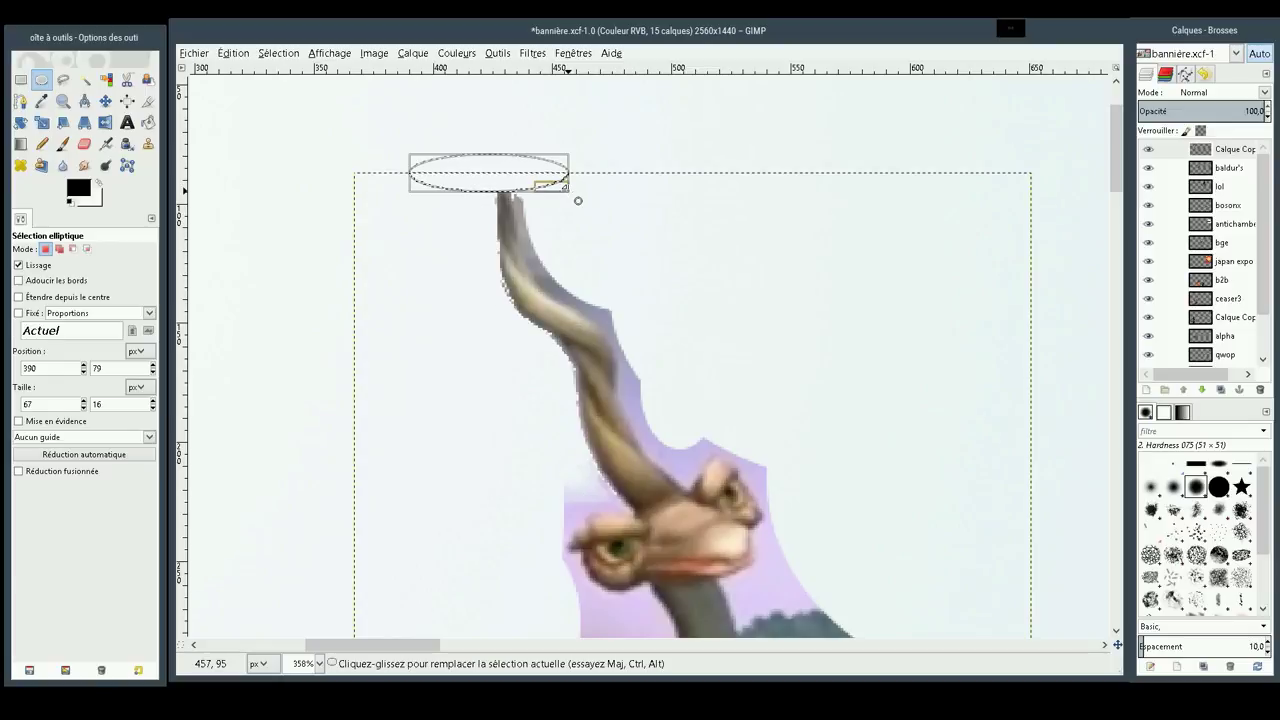
left_click(620, 211)
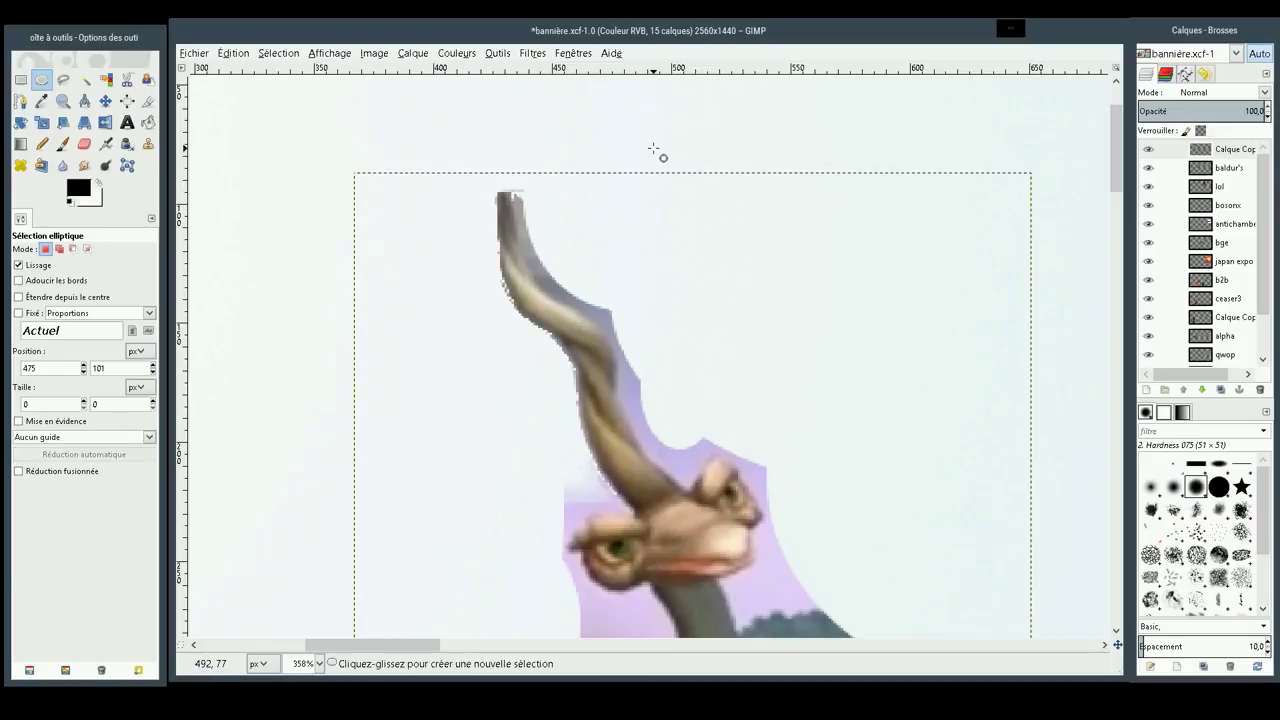
left_click_drag(655, 148, 514, 268)
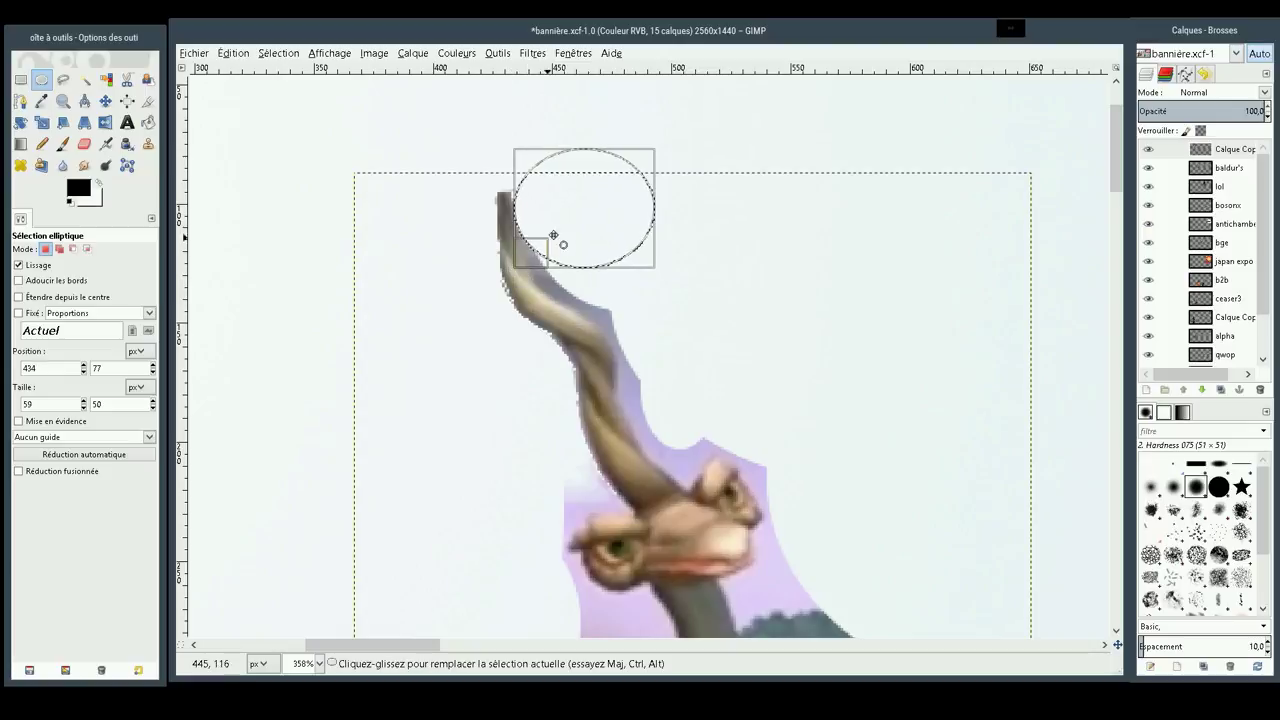
left_click_drag(736, 137, 514, 313)
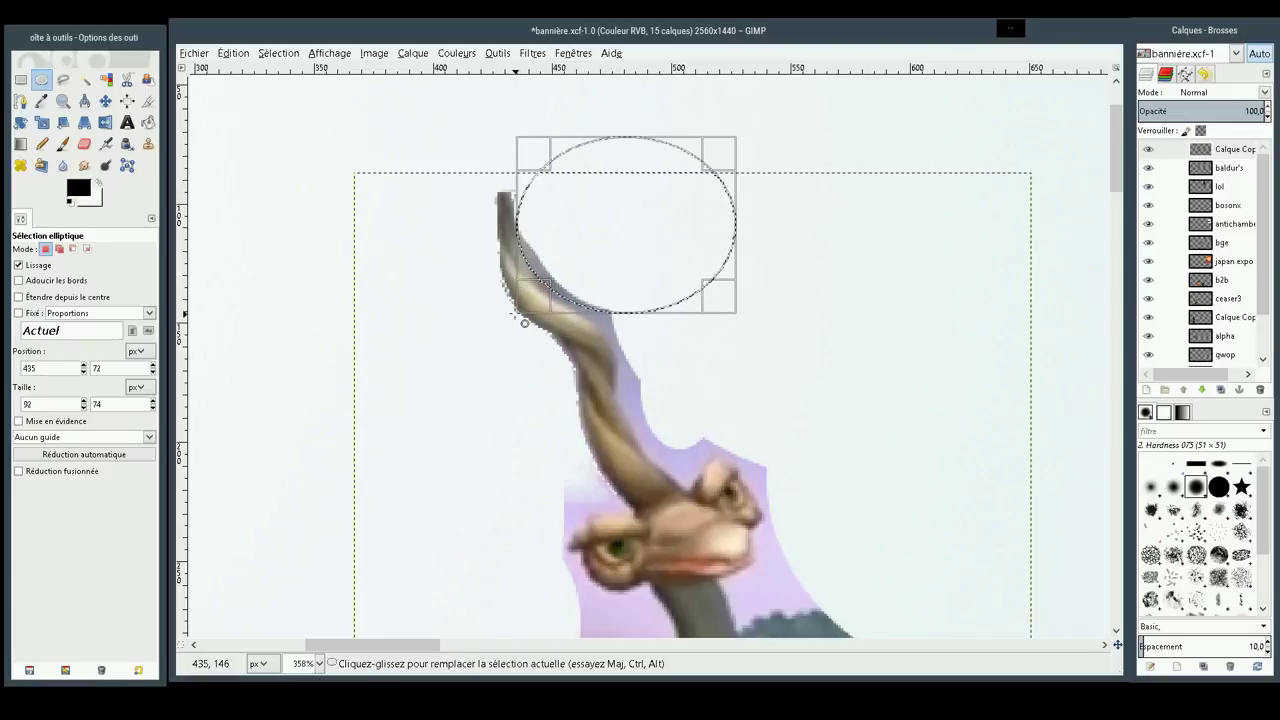
left_click(790, 264)
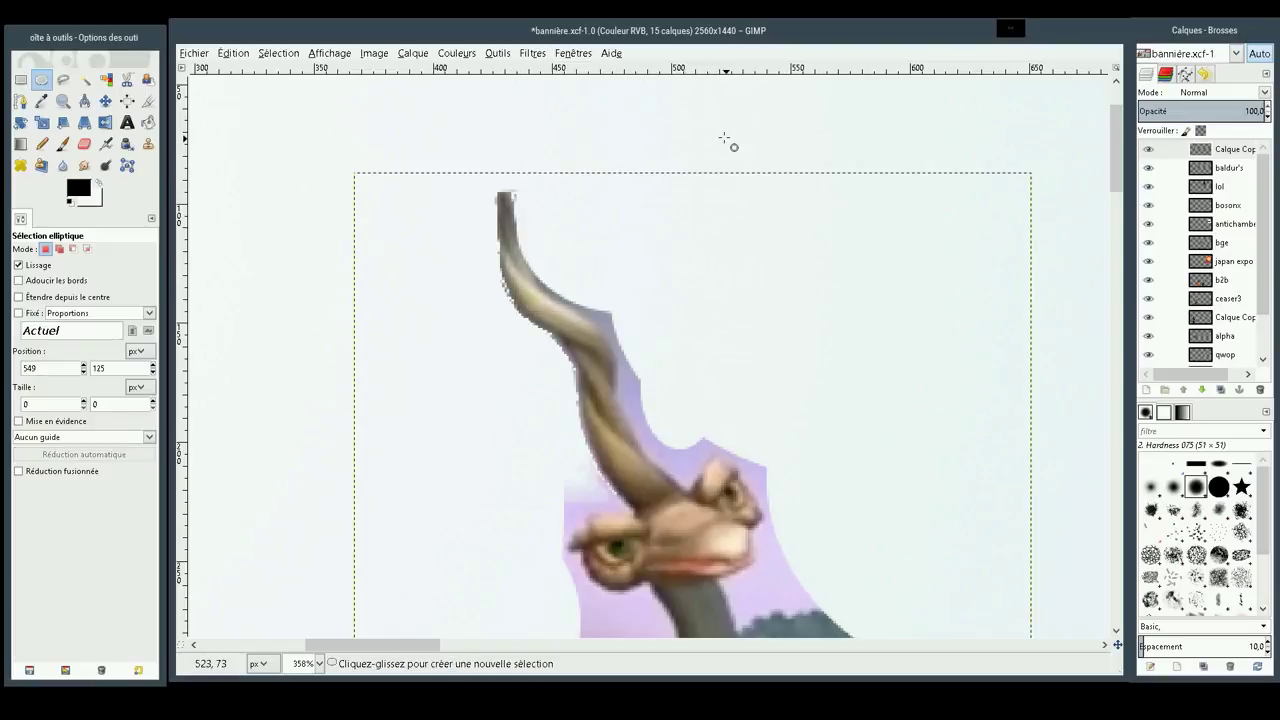
left_click_drag(746, 128, 548, 337)
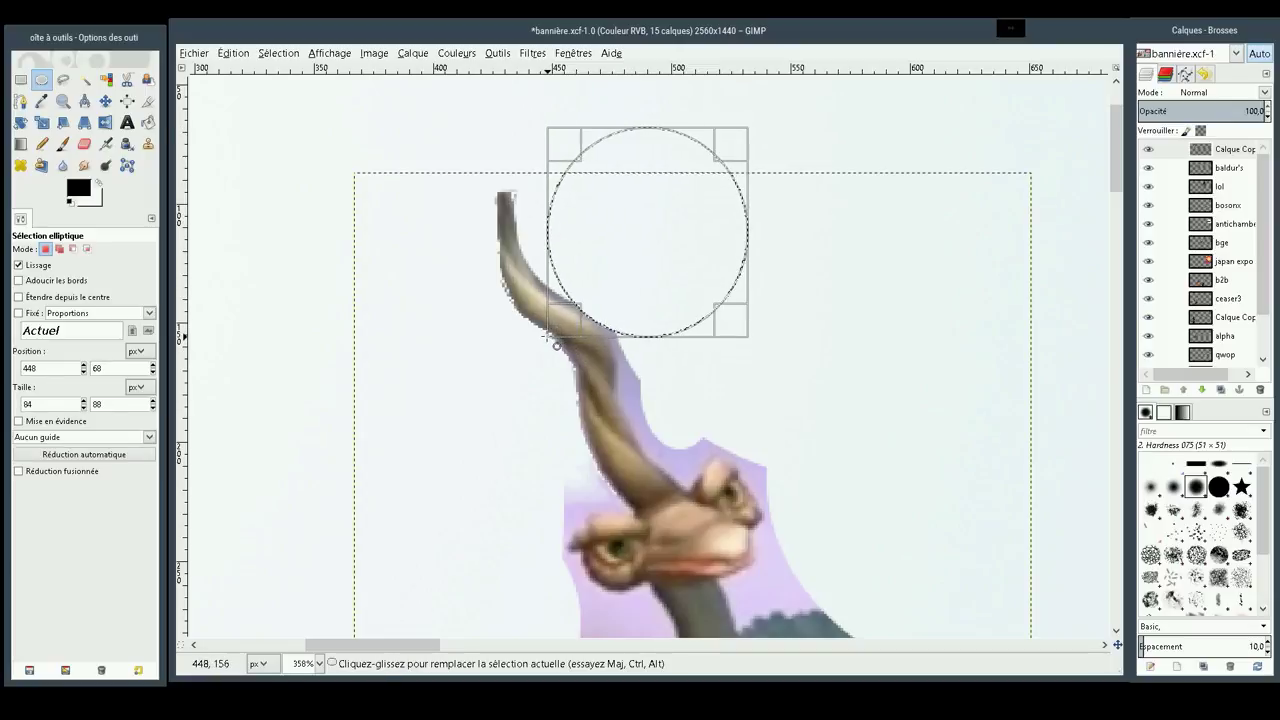
left_click(880, 357)
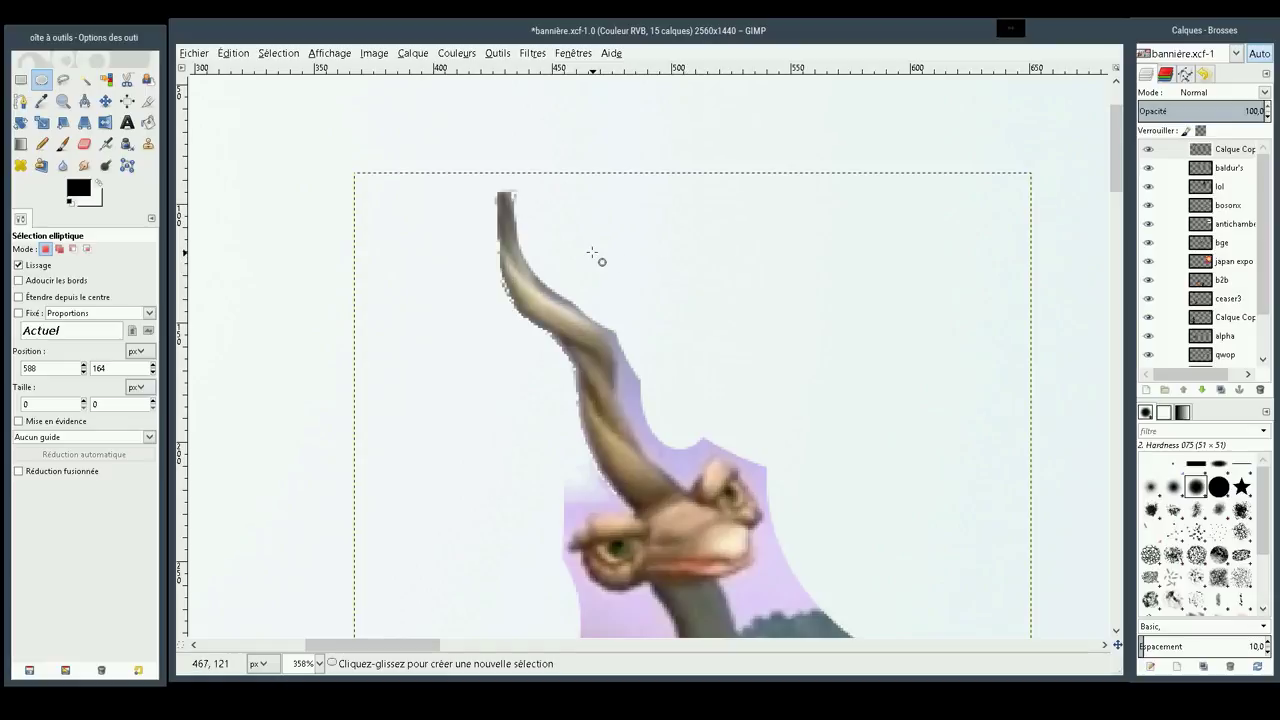
left_click_drag(623, 205, 707, 351)
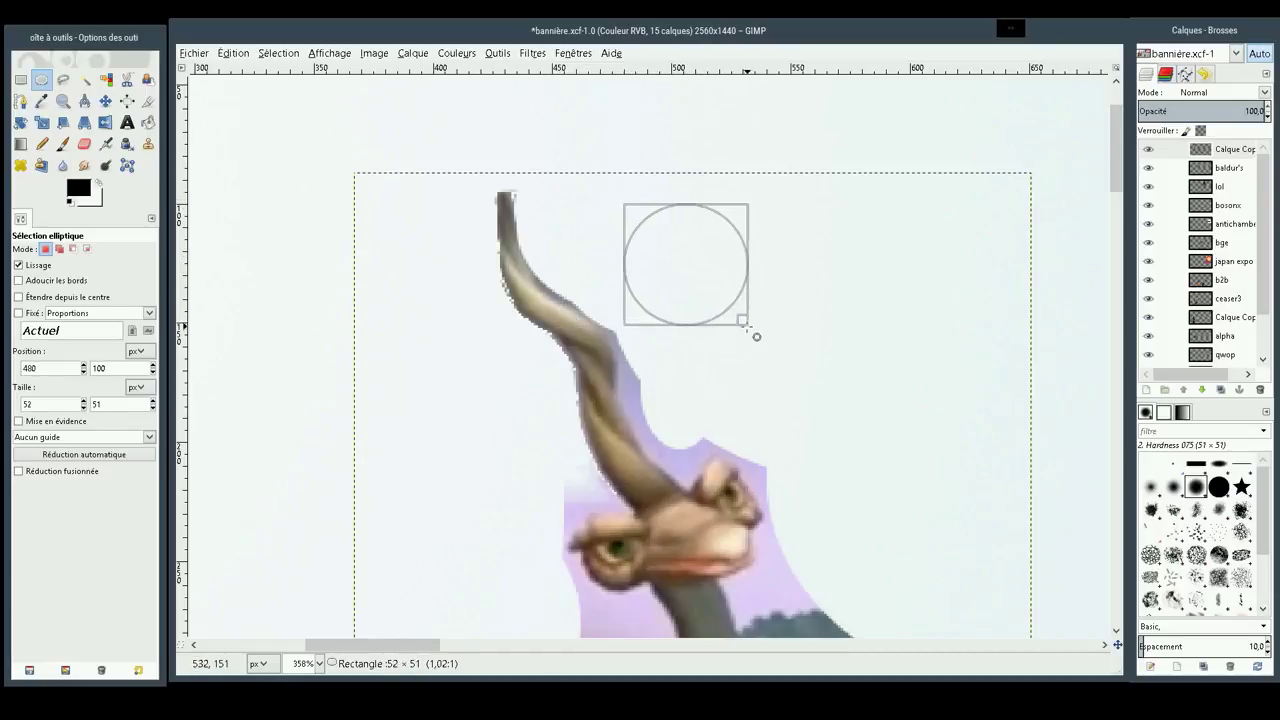
left_click(830, 291)
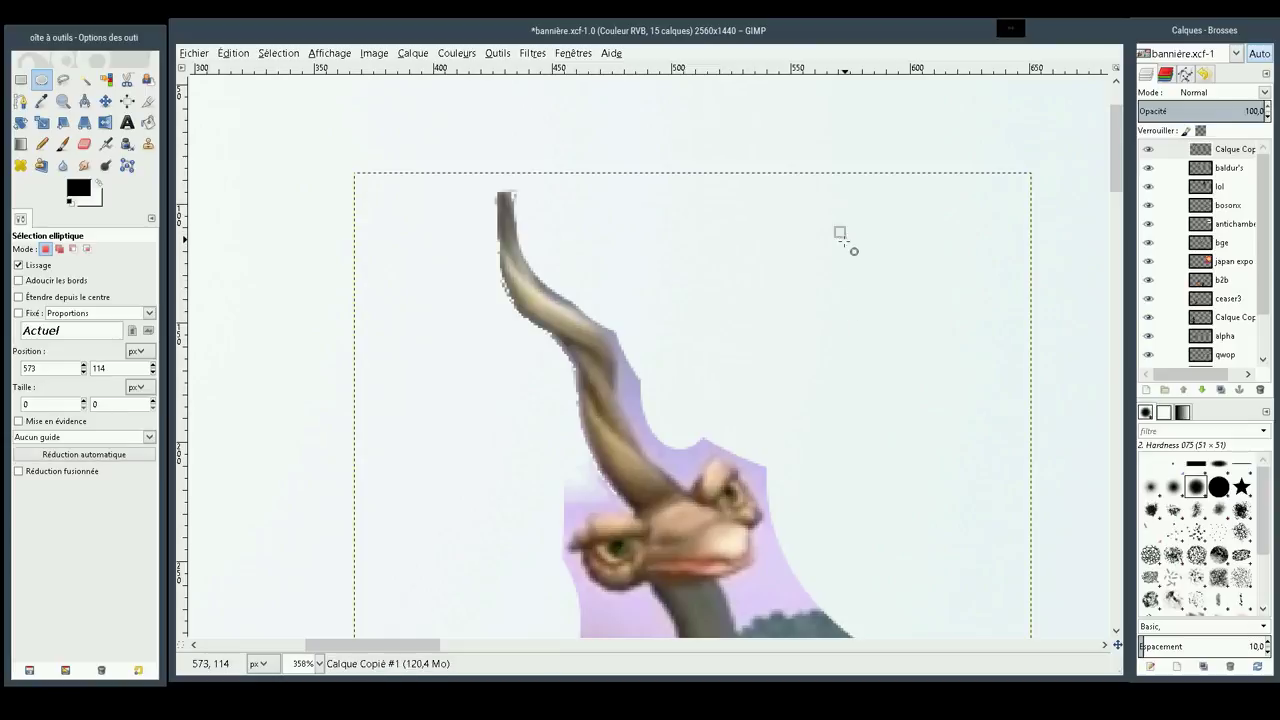
mouse_move(845, 237)
left_mouse_down()
mouse_move(630, 468)
mouse_move(619, 460)
left_mouse_up()
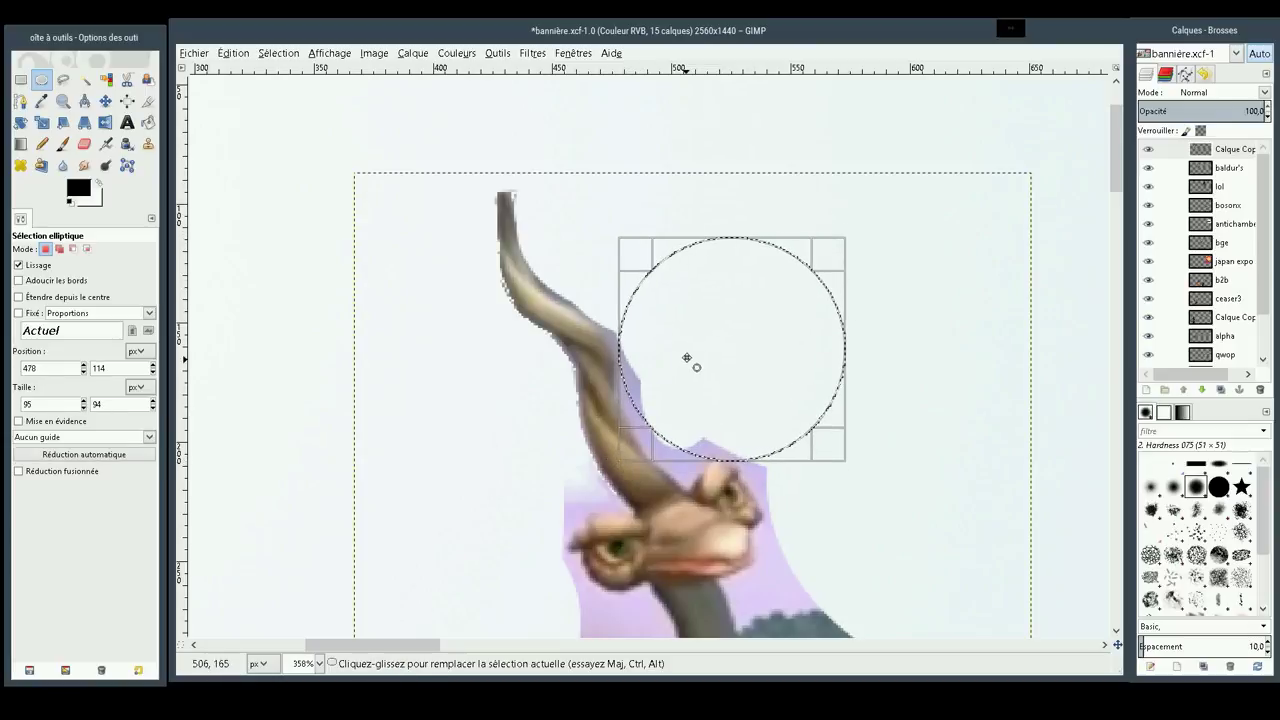
mouse_move(716, 306)
left_mouse_down()
mouse_move(625, 418)
mouse_move(811, 175)
left_mouse_up()
mouse_move(676, 317)
left_mouse_down()
mouse_move(632, 418)
mouse_move(618, 417)
left_mouse_up()
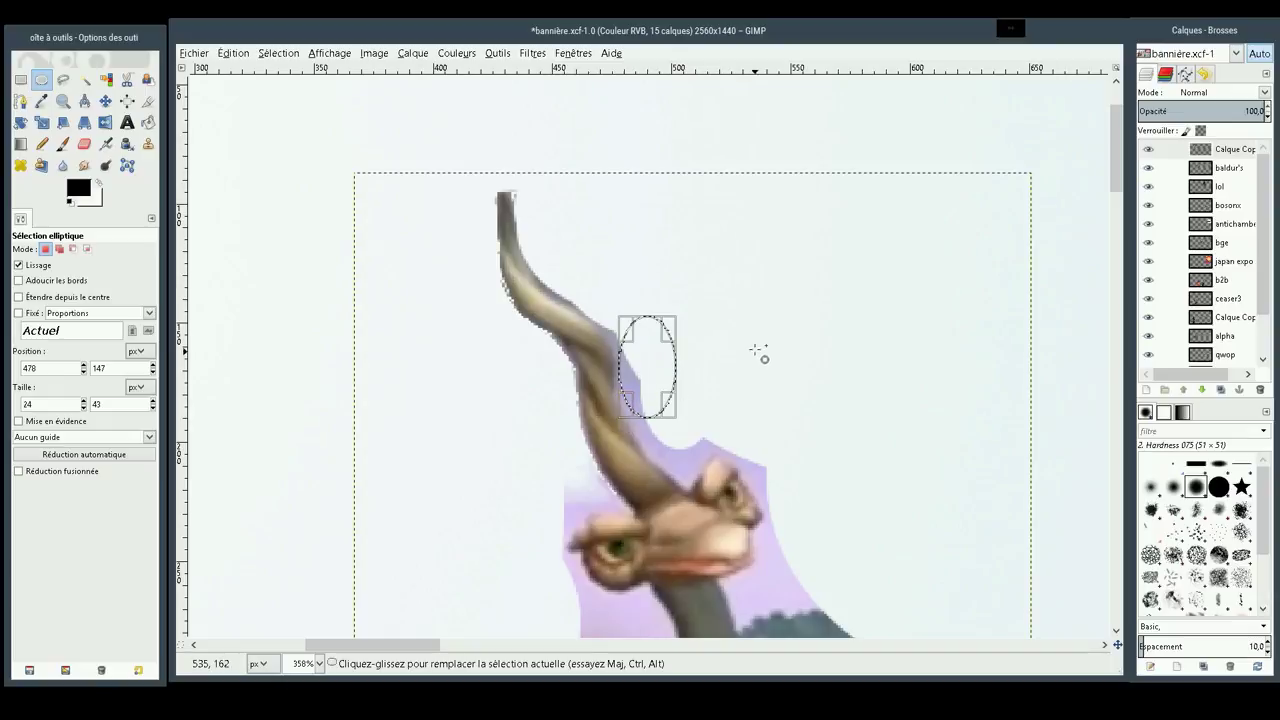
key("shift")
left_click_drag(788, 286, 616, 445)
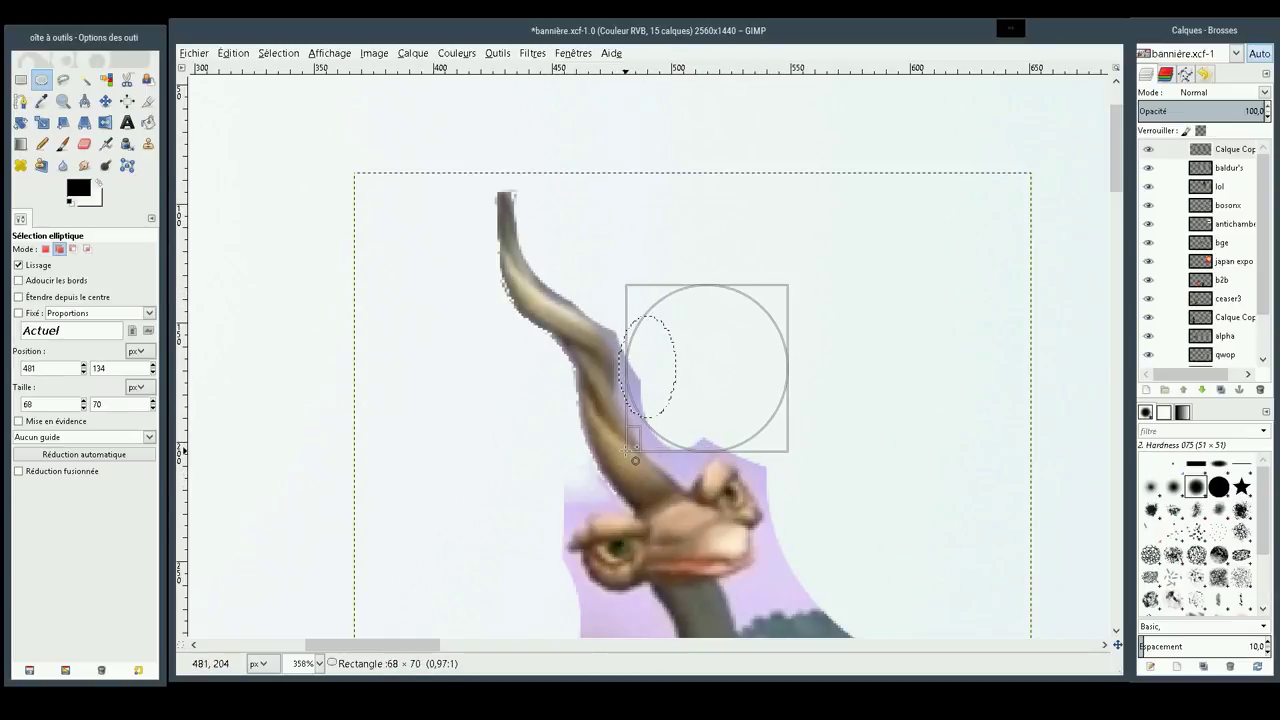
left_click_drag(614, 443, 629, 447)
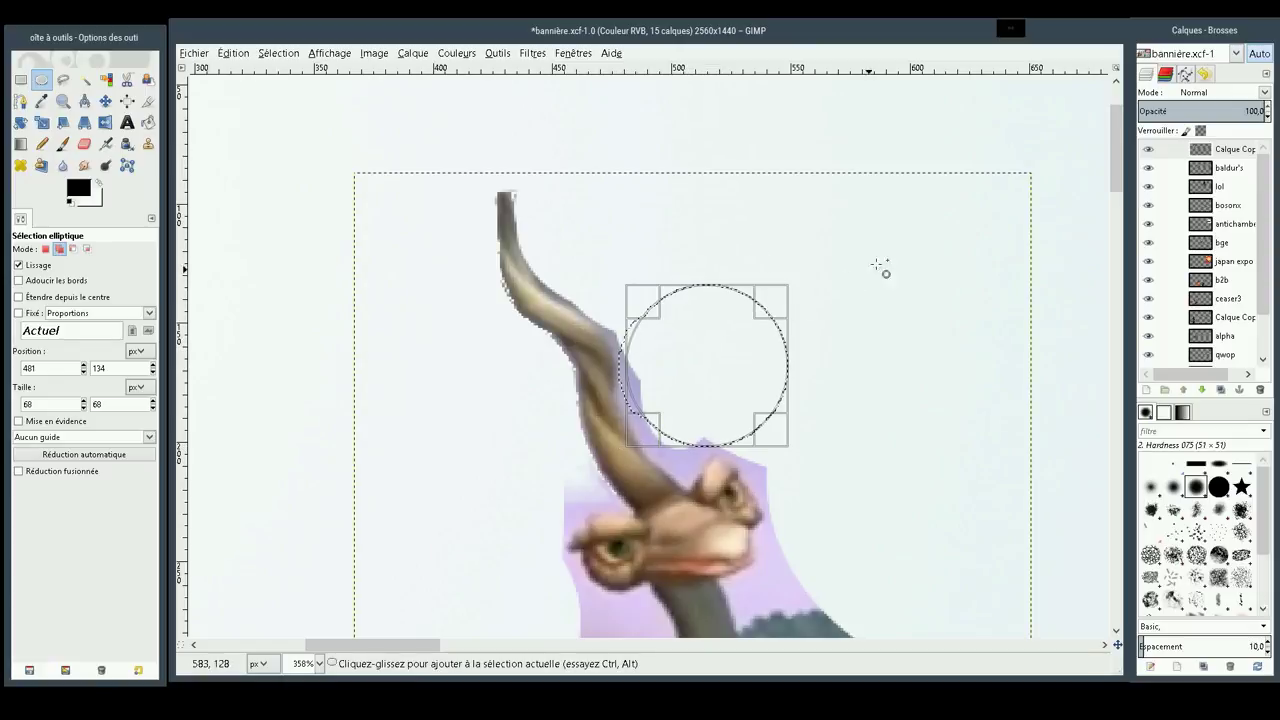
left_click(914, 215)
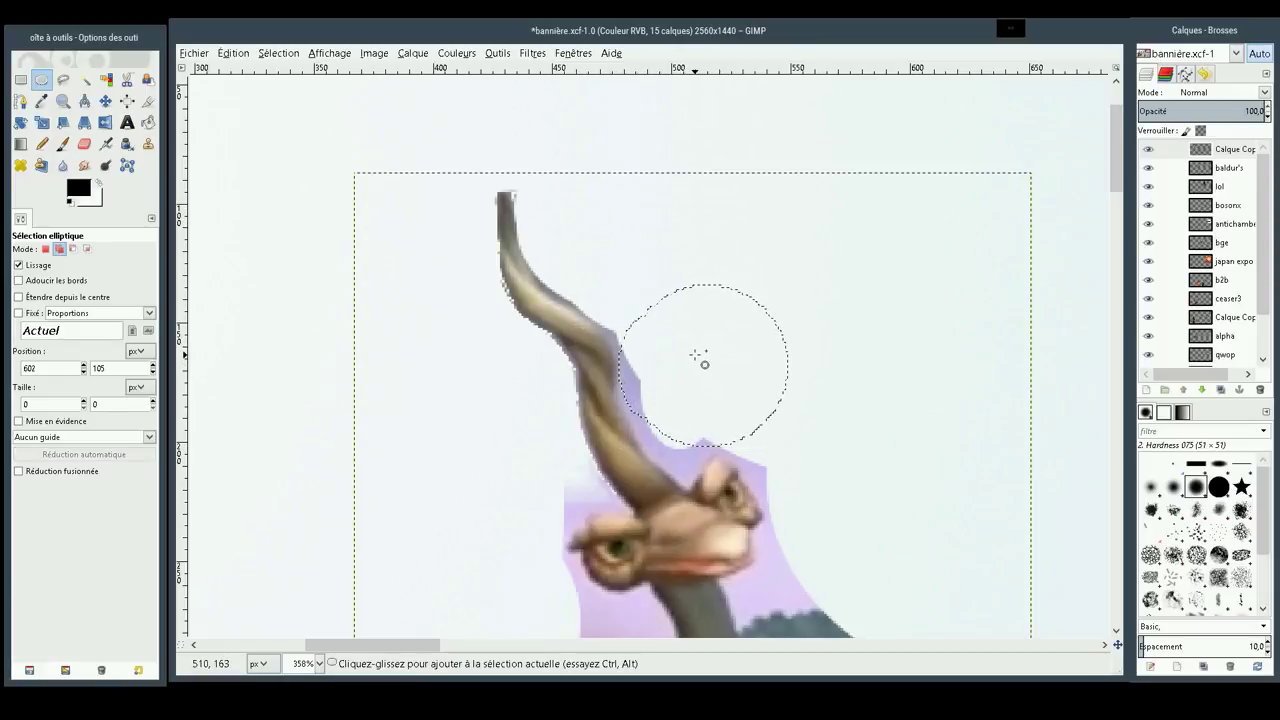
mouse_move(670, 381)
left_mouse_down()
mouse_move(668, 436)
mouse_move(641, 443)
mouse_move(647, 458)
left_mouse_up()
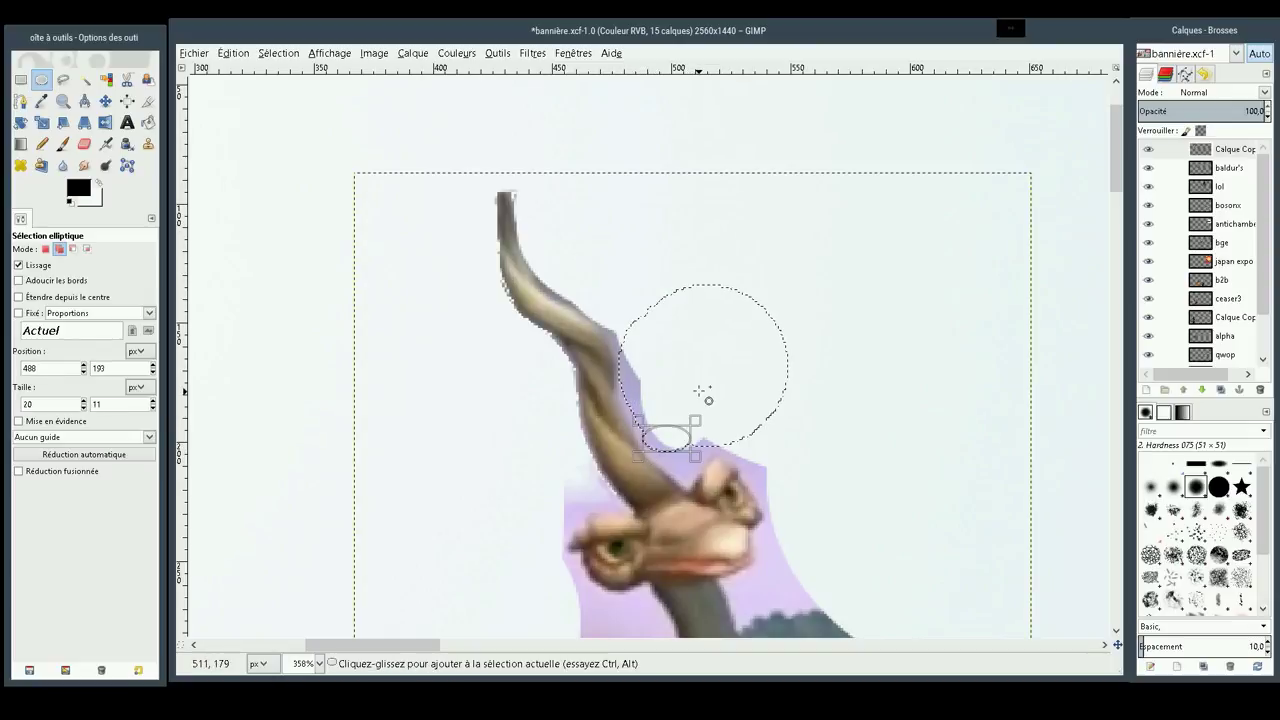
left_click_drag(703, 392, 661, 469)
left_click(718, 342)
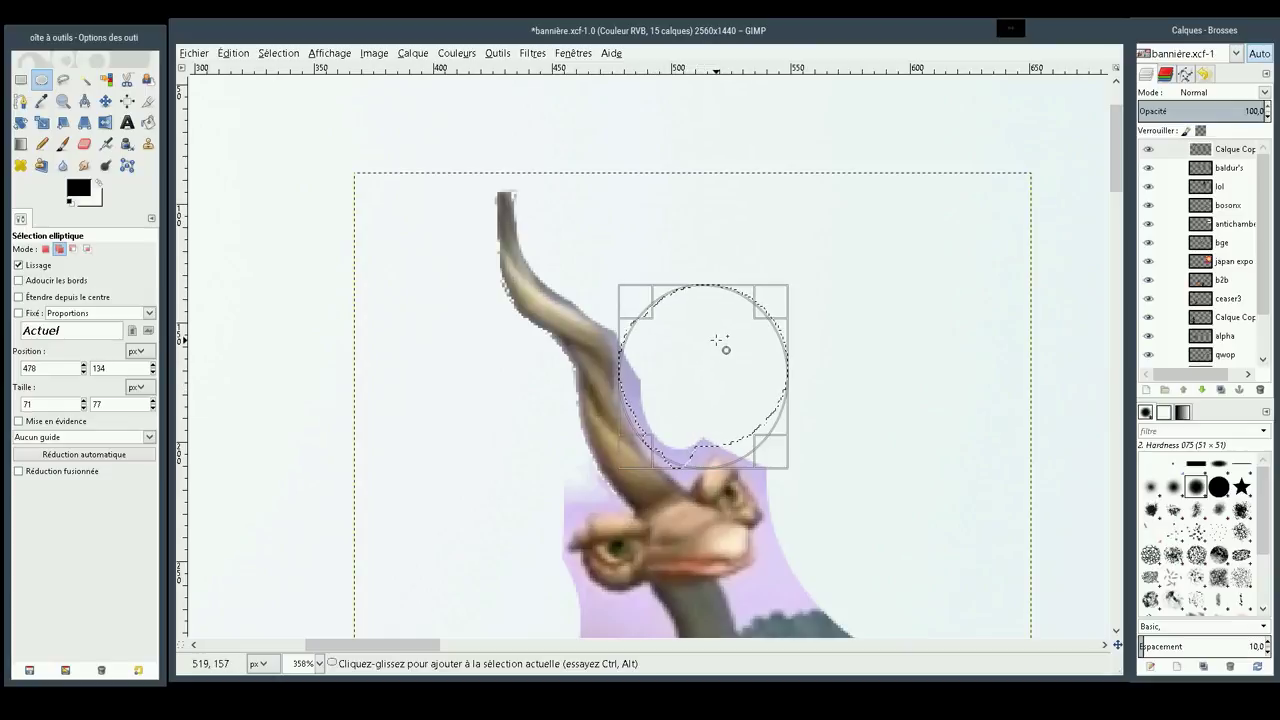
mouse_move(703, 330)
left_mouse_down()
mouse_move(647, 440)
mouse_move(622, 437)
left_mouse_up()
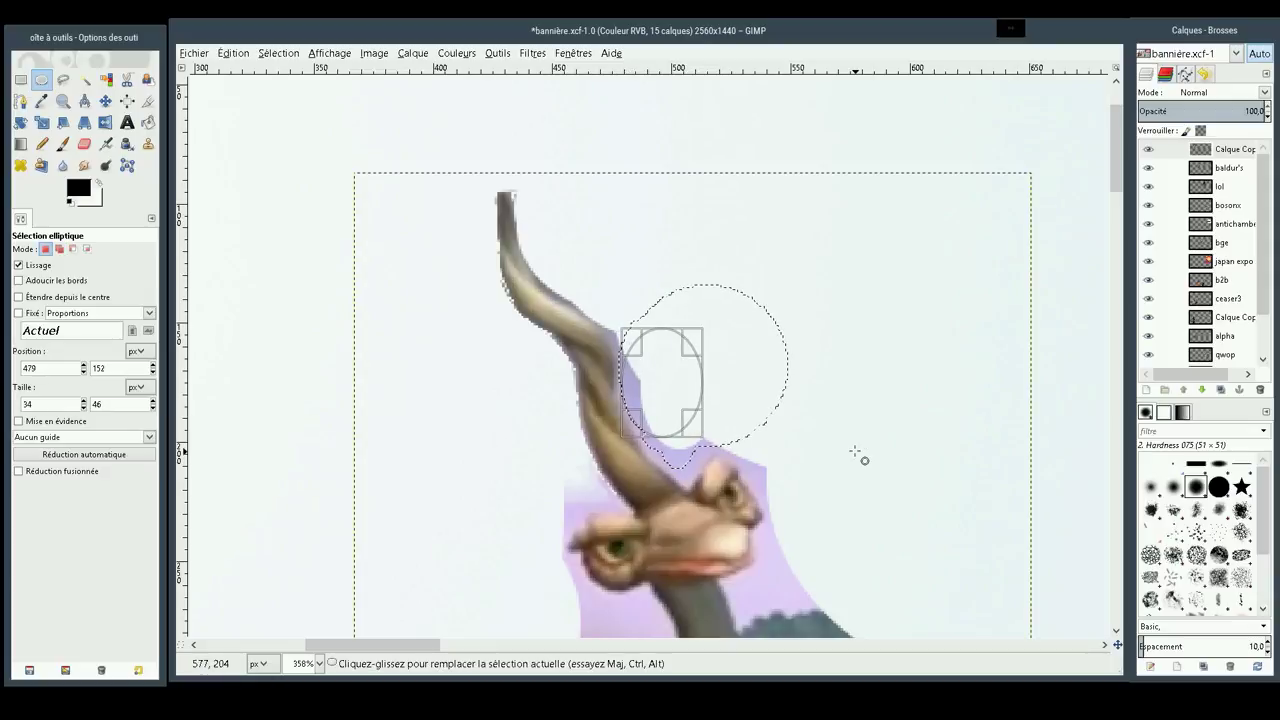
left_click(857, 455)
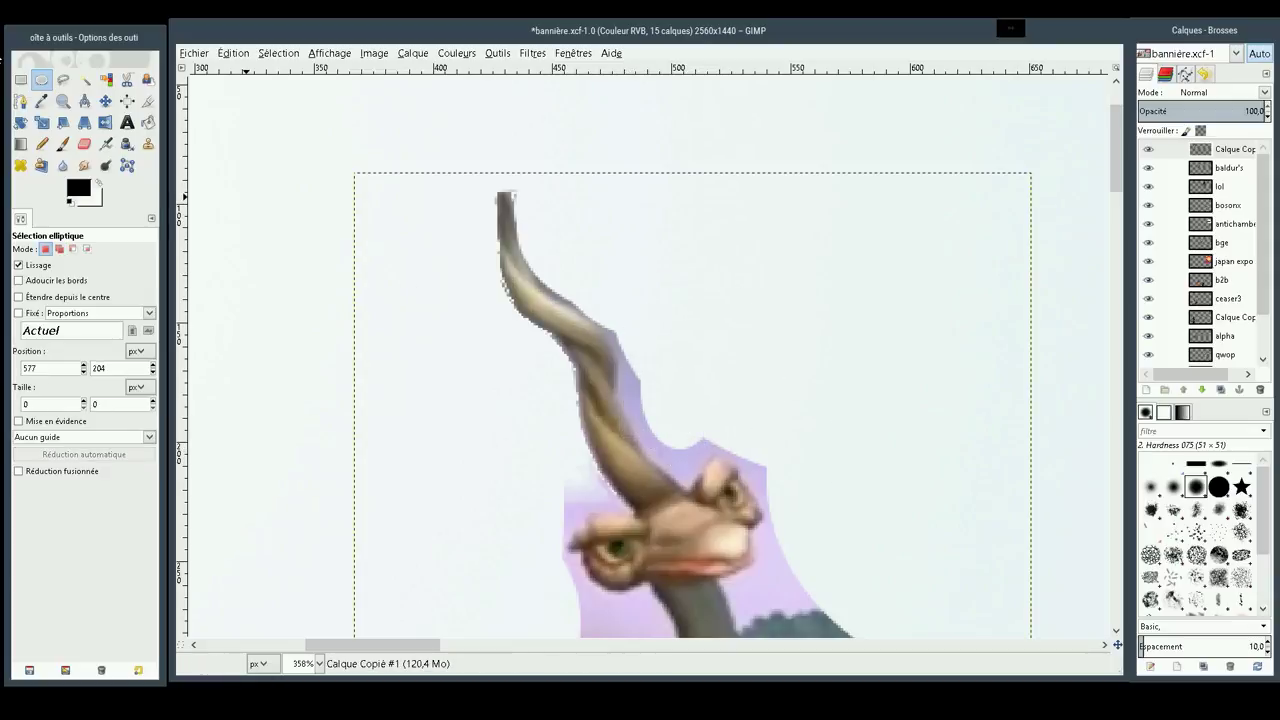
Fuzzy-select the purple background beside and left of the horn, threshold near 15
left_click(84, 80)
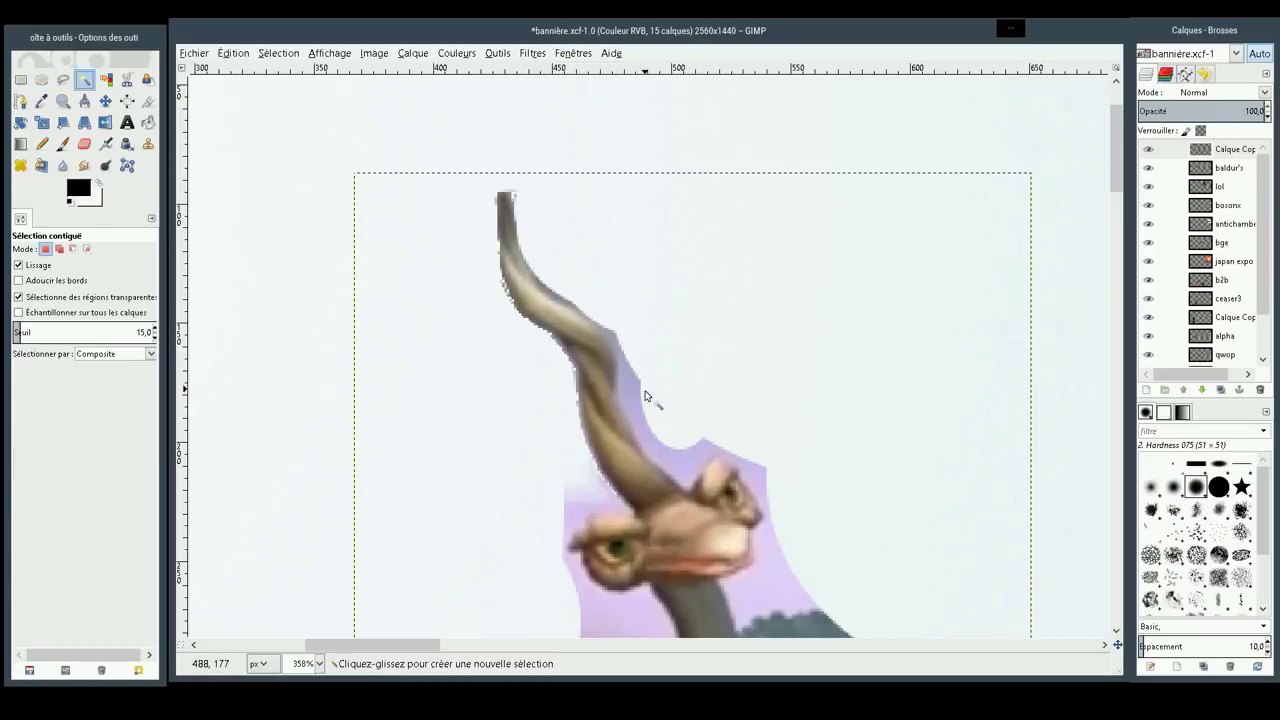
mouse_move(634, 381)
left_mouse_down()
mouse_move(654, 385)
mouse_move(618, 352)
left_mouse_up()
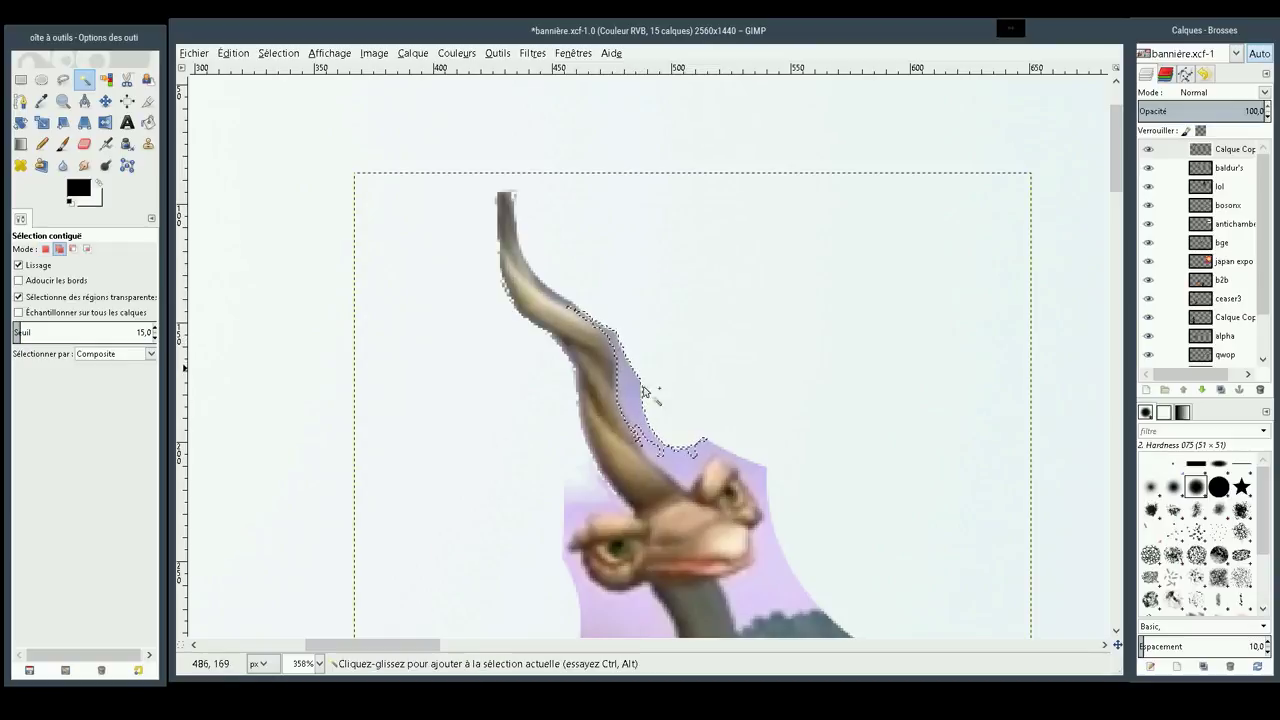
left_click(669, 468)
left_click_drag(669, 468, 680, 475)
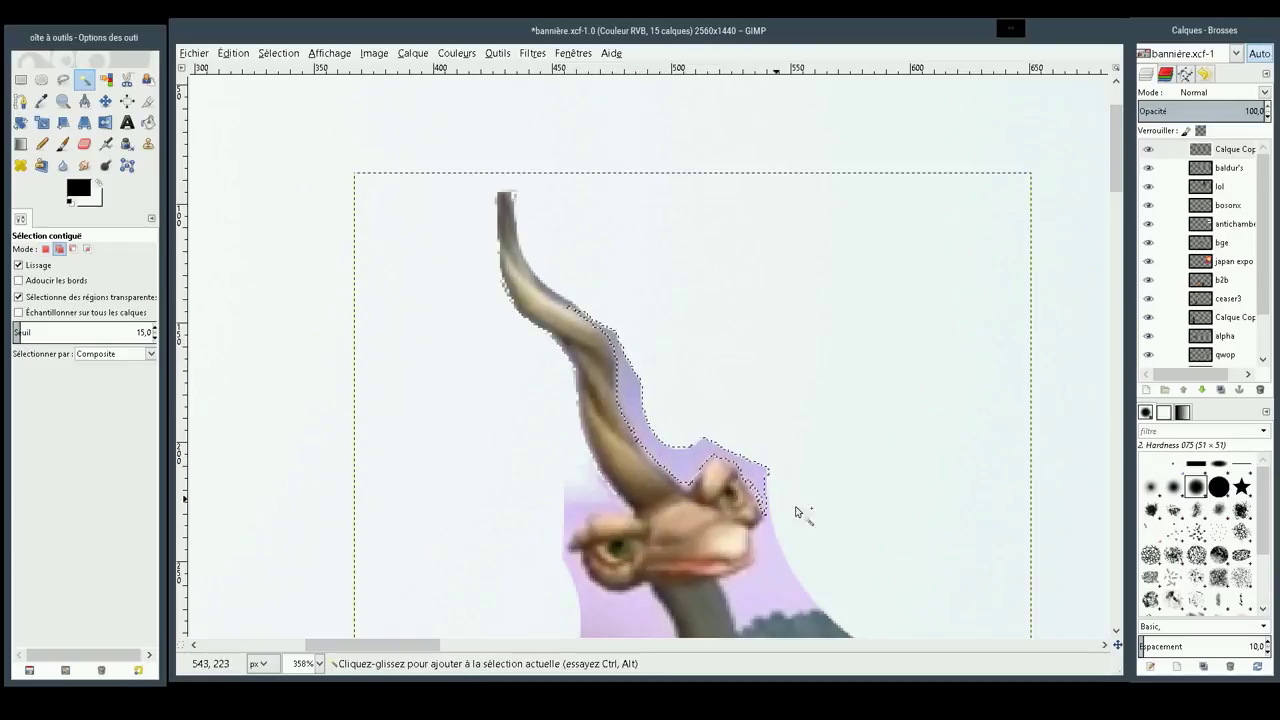
left_click(574, 466)
left_click_drag(574, 466, 591, 509)
left_click(588, 506)
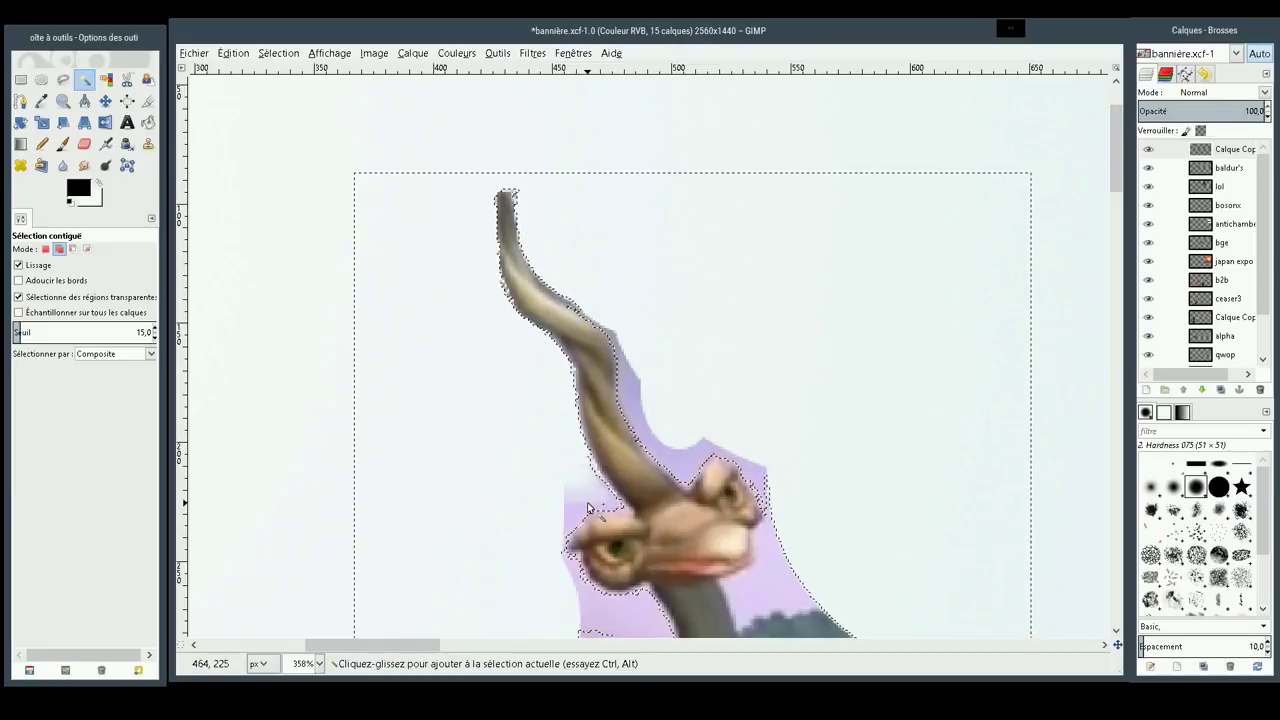
Add the purple to the right of the head and around the eye to the selection
left_click(757, 588)
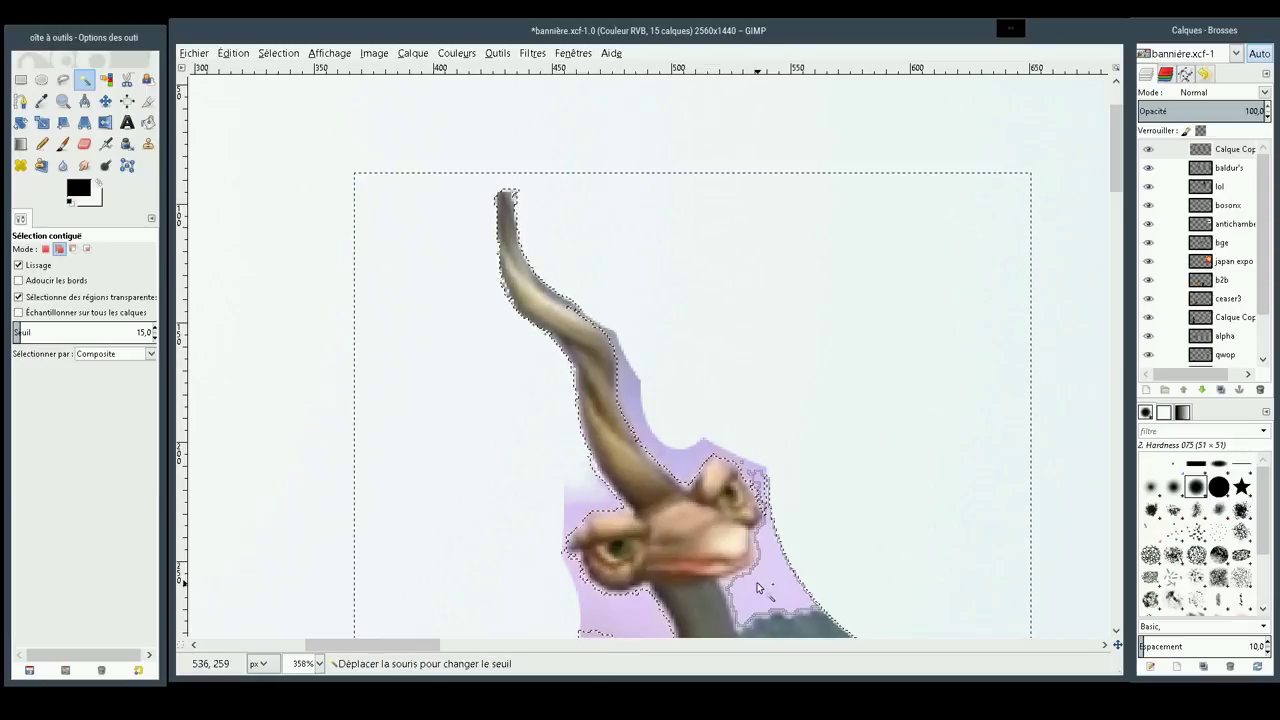
left_click(757, 588)
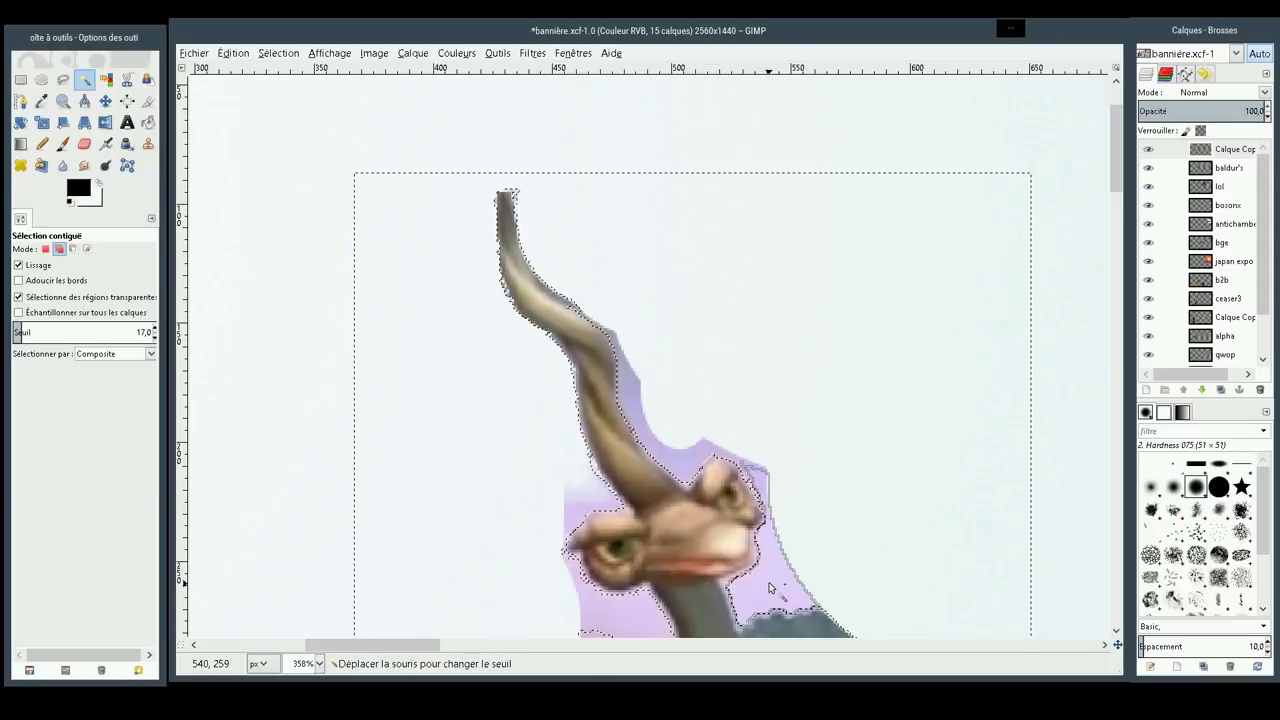
left_click_drag(770, 588, 766, 586)
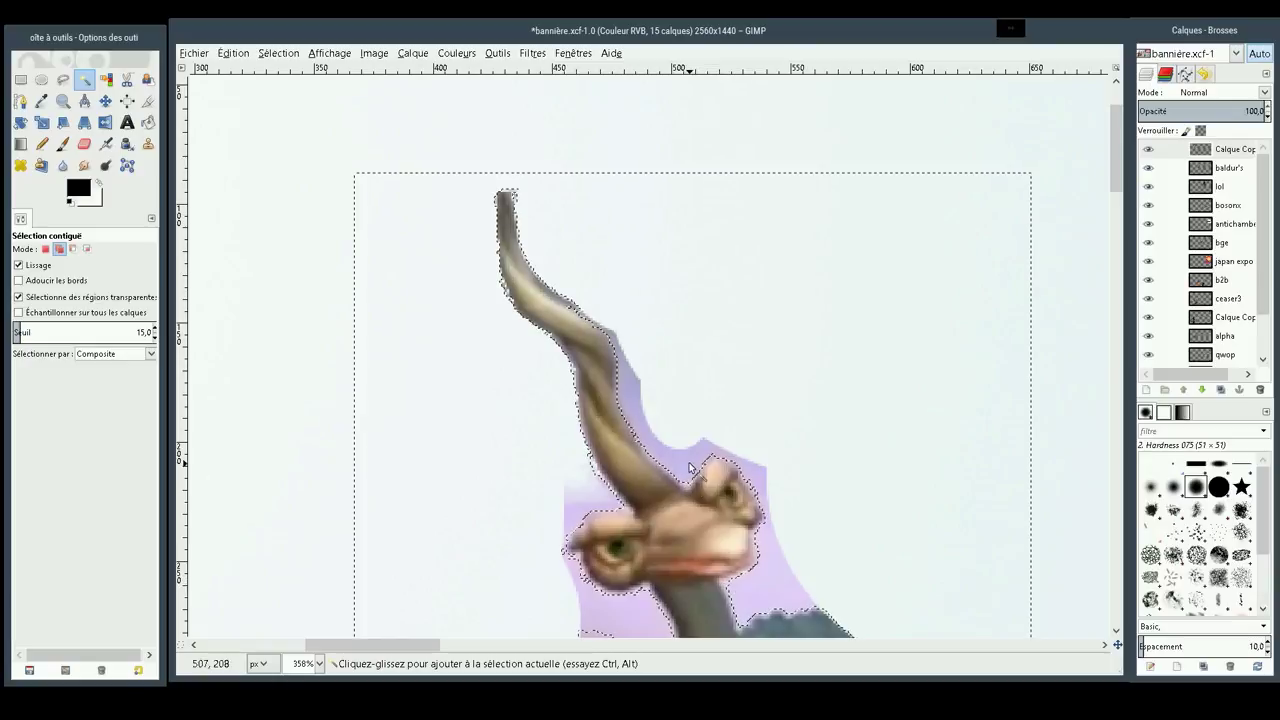
left_click_drag(690, 490, 698, 488)
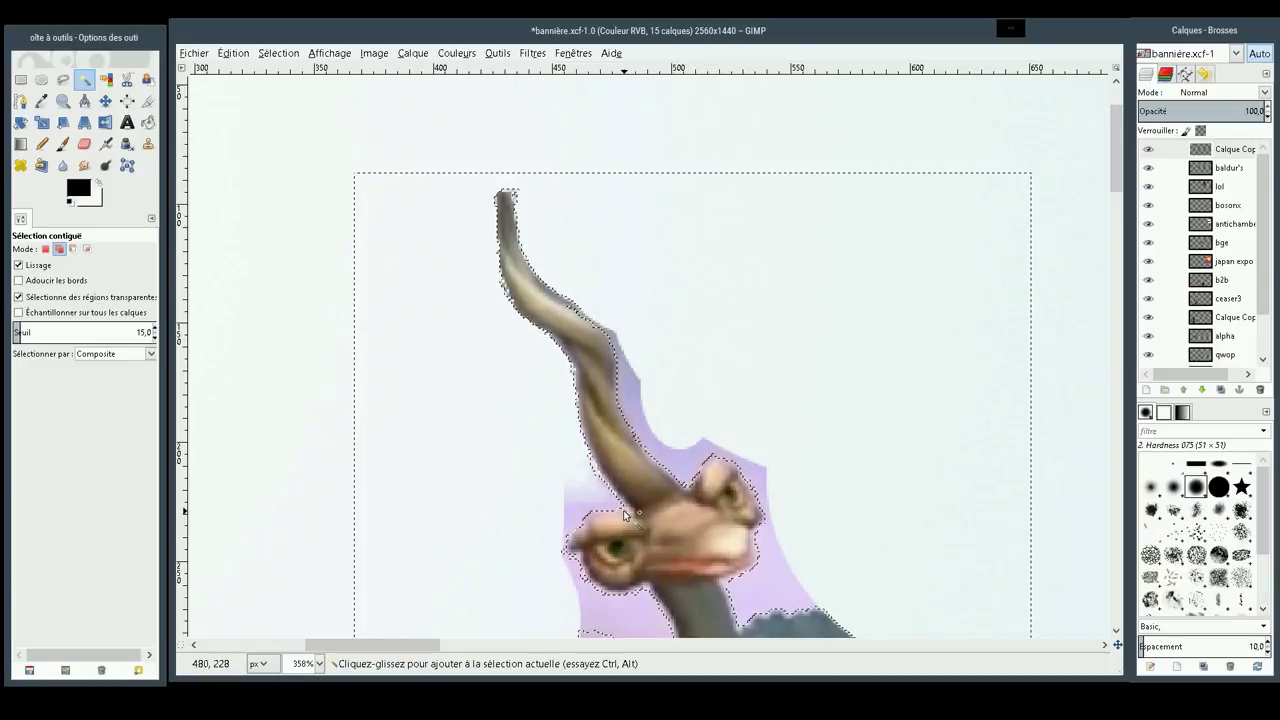
left_click_drag(624, 515, 626, 516)
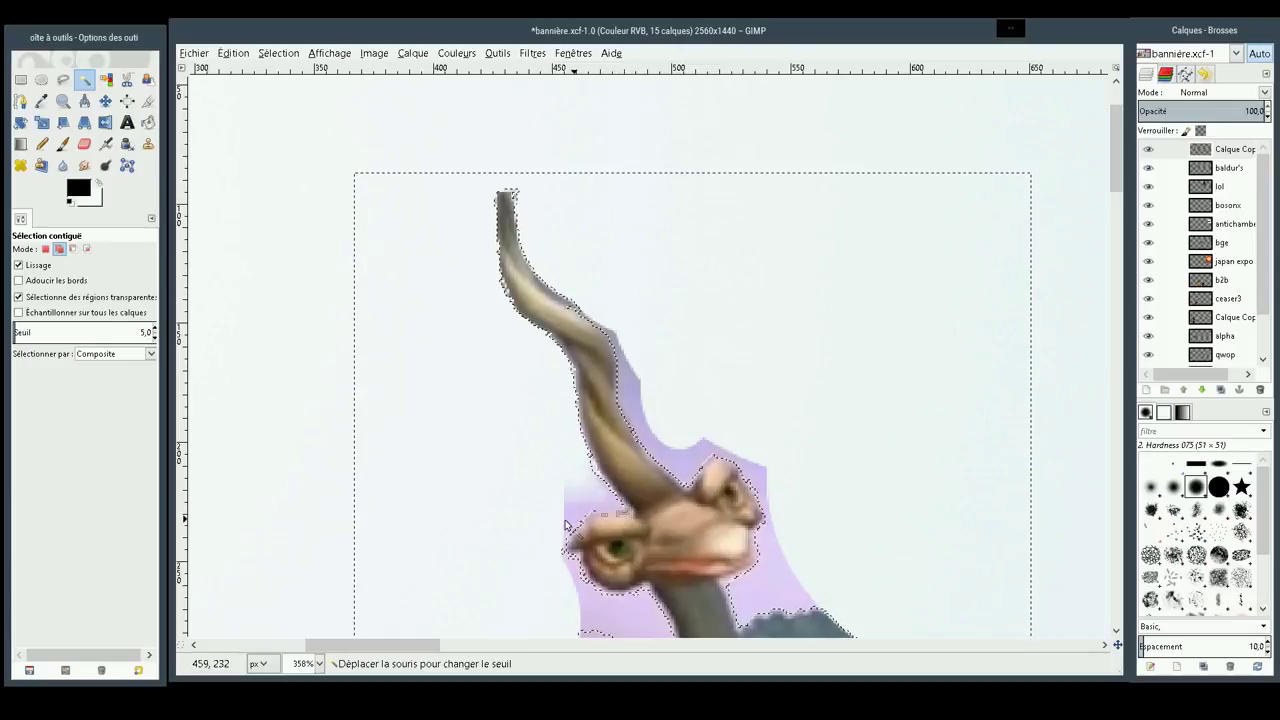
left_click_drag(537, 525, 634, 521)
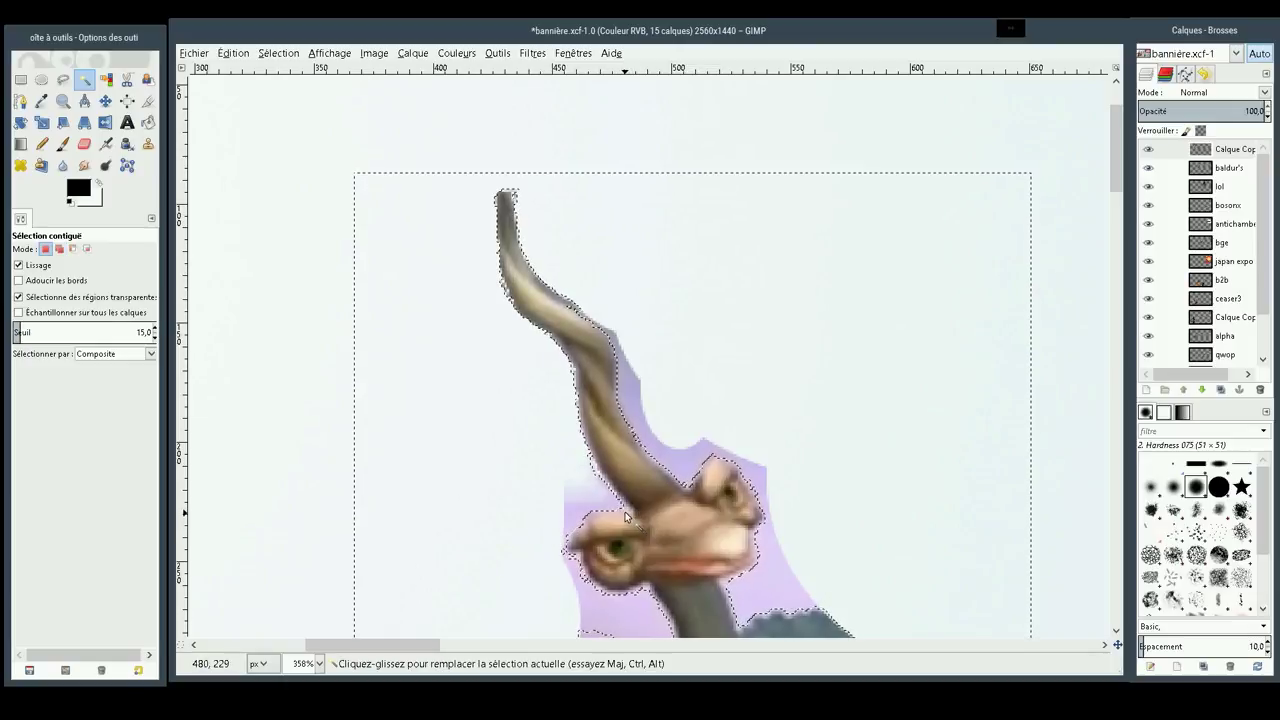
Subtract the eye area from the selection, delete the purple around horn and head, then scroll down
key("r")
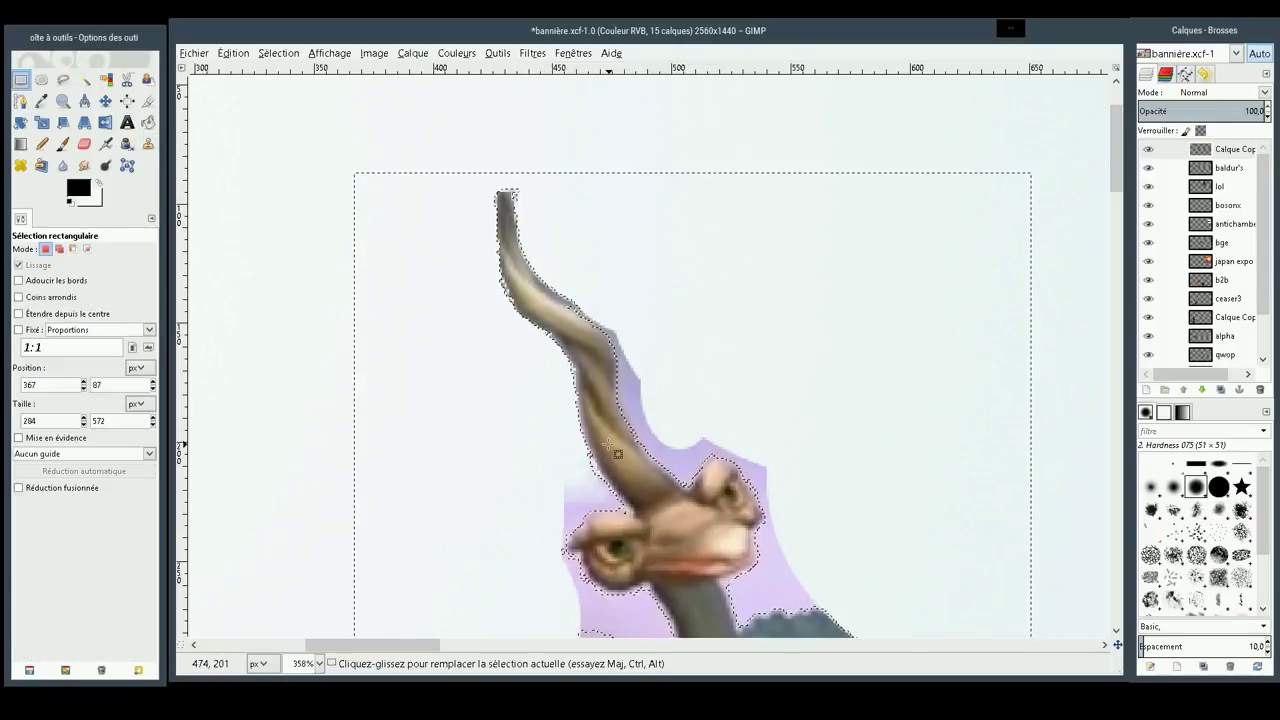
left_click_drag(663, 540, 631, 521)
key("ctrl")
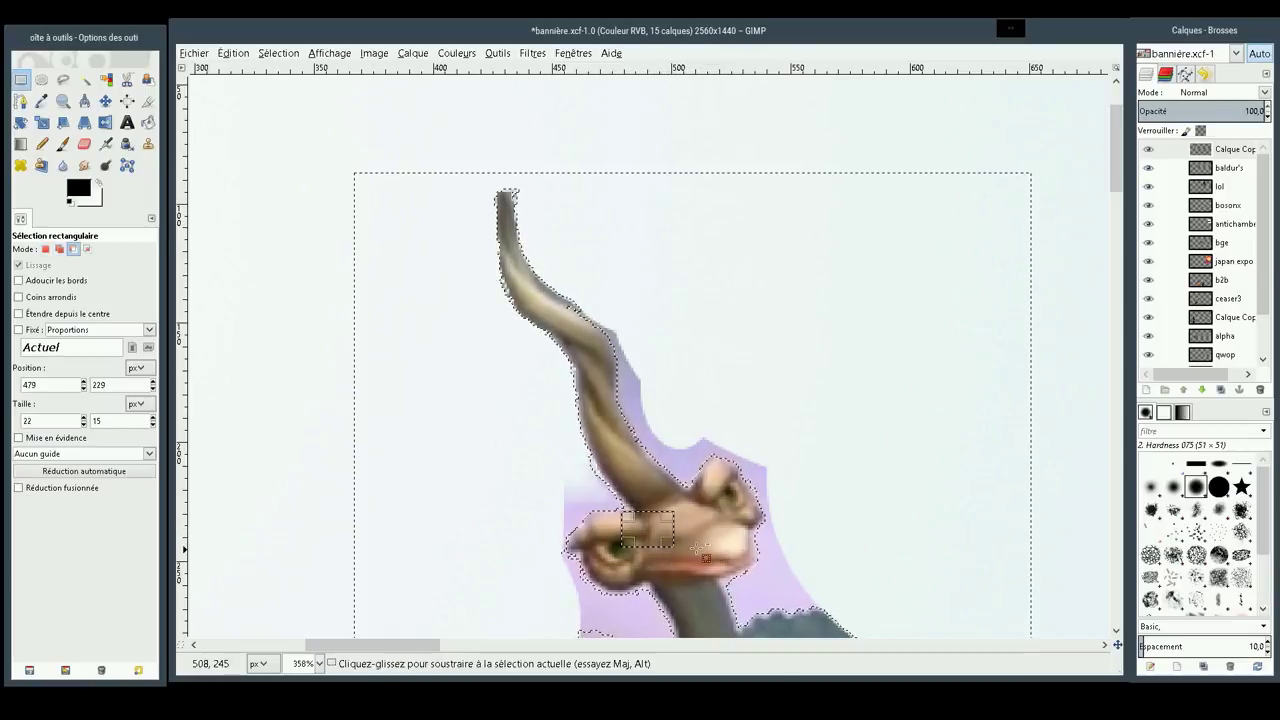
left_click_drag(709, 547, 628, 518)
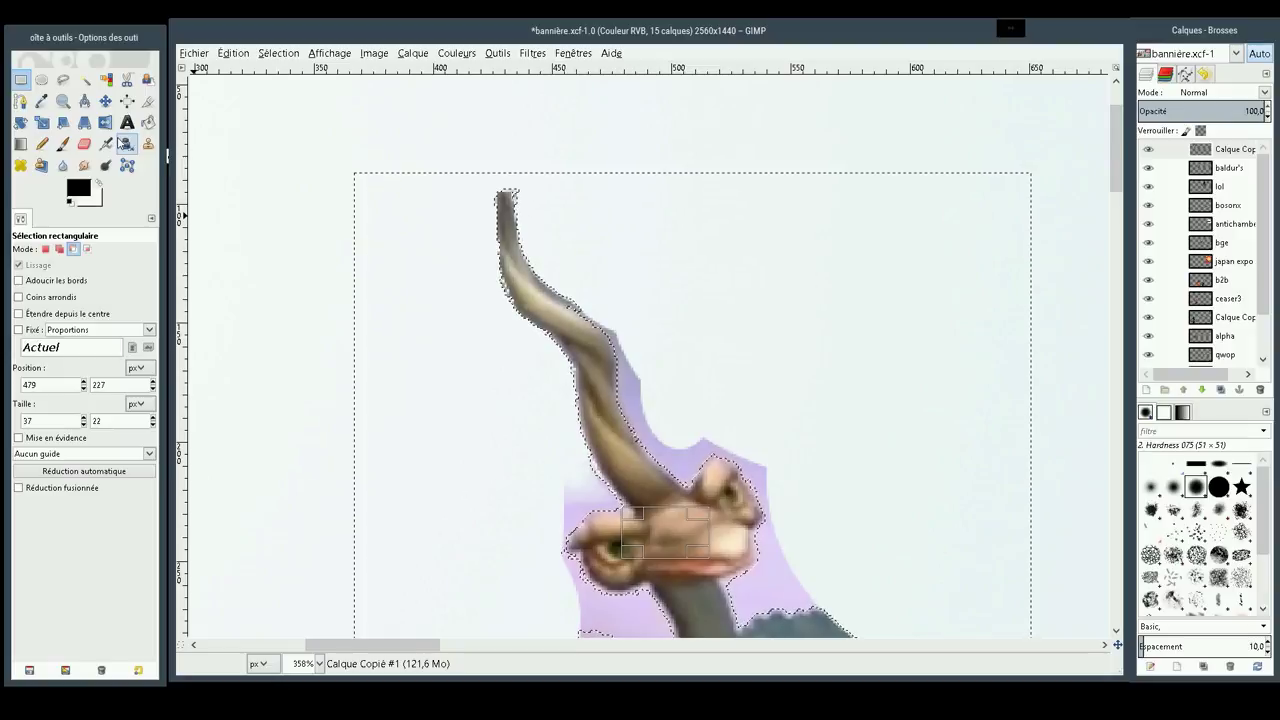
key("Delete")
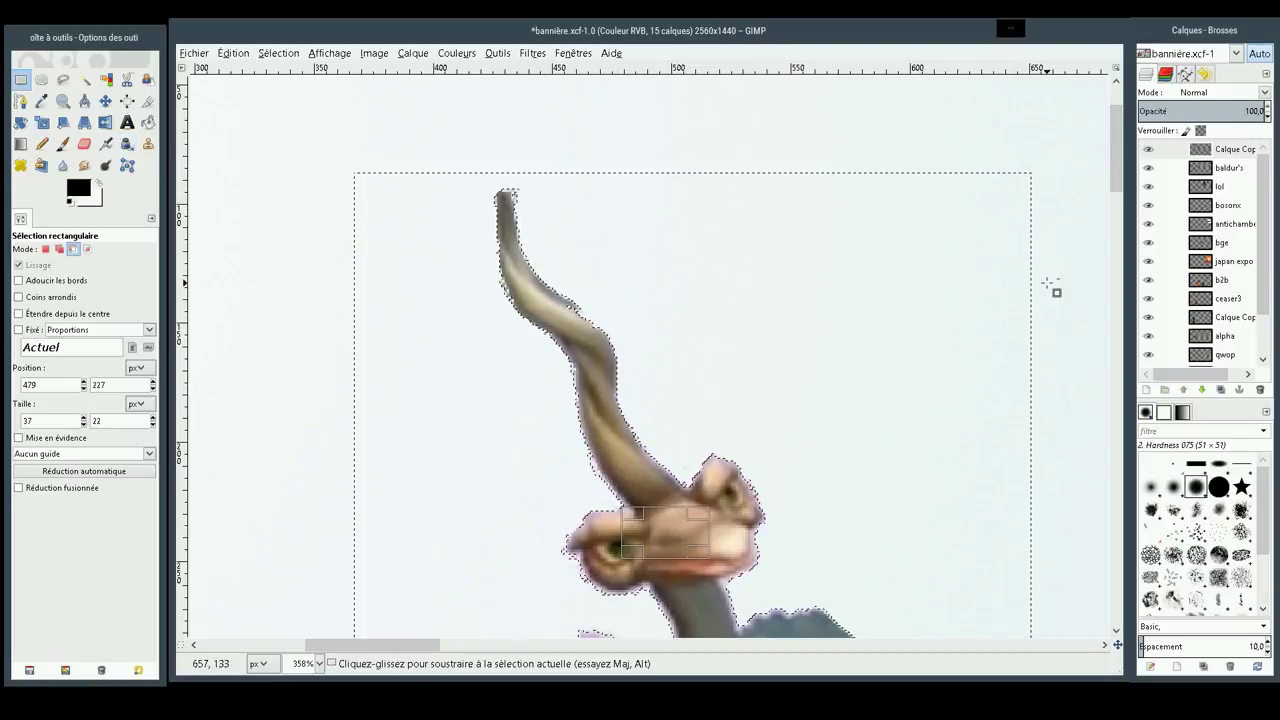
left_click_drag(1113, 173, 1108, 232)
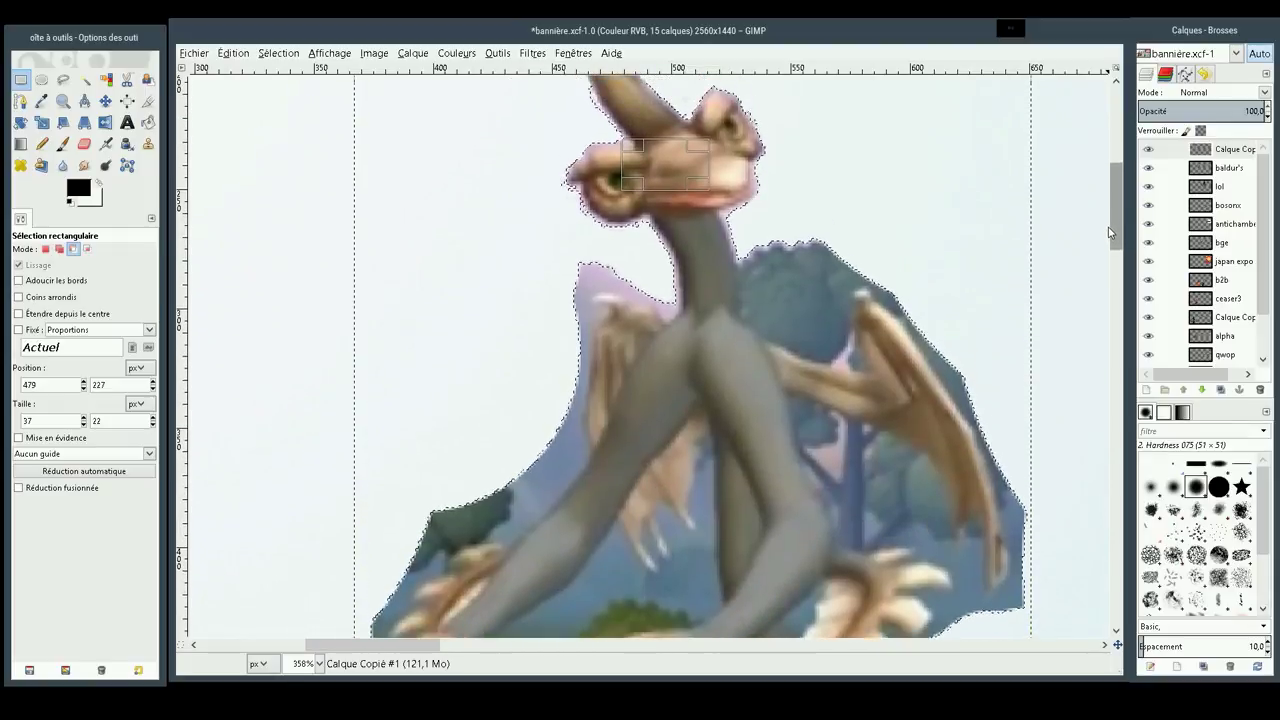
Try fuzzy selections of the tree and white background by the right wing, then deselect
left_click(86, 81)
left_click(813, 314)
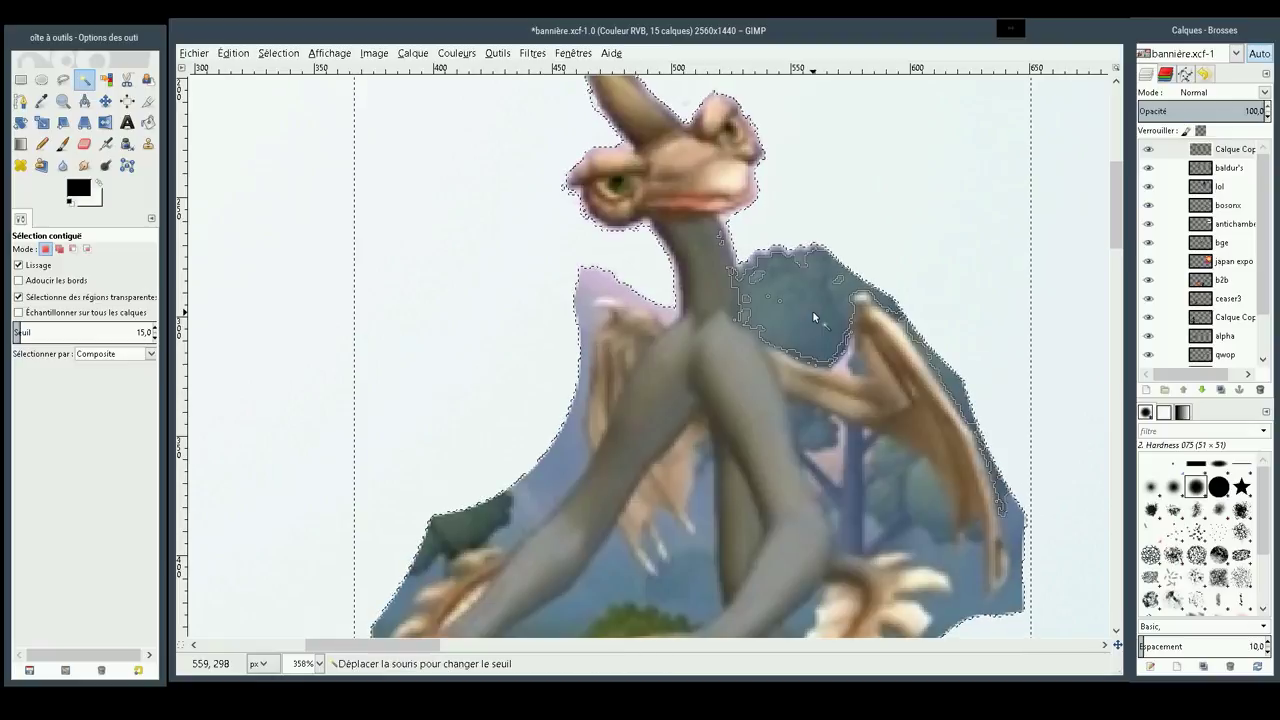
mouse_move(814, 317)
left_mouse_down()
mouse_move(745, 323)
mouse_move(812, 323)
mouse_move(782, 253)
mouse_move(752, 262)
mouse_move(822, 259)
left_mouse_up()
left_click(767, 316)
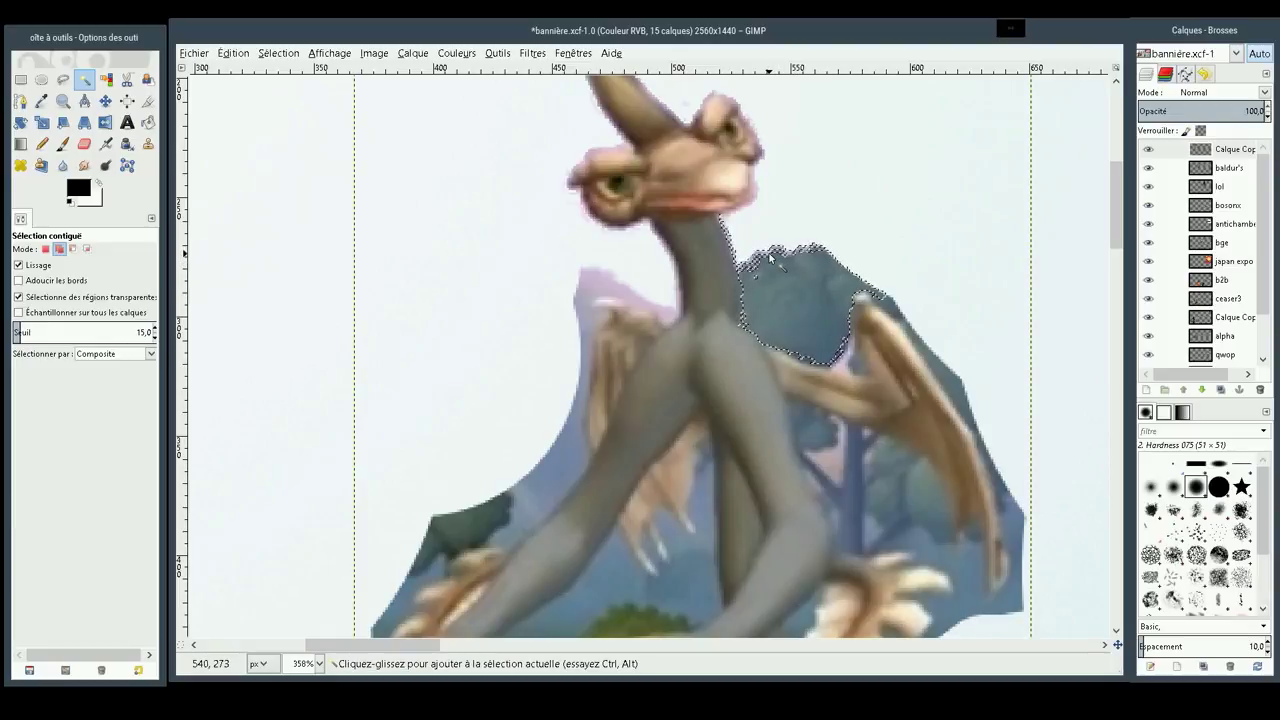
left_click_drag(893, 306, 895, 310)
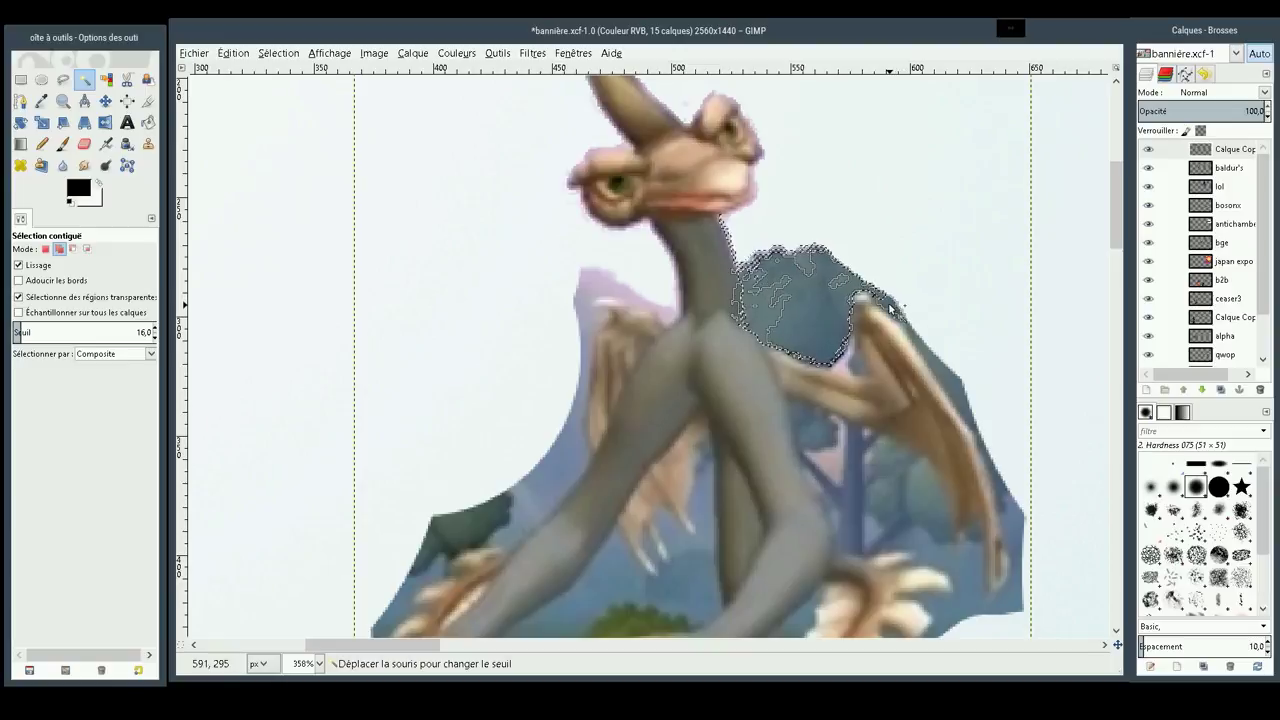
left_click_drag(895, 309, 880, 314)
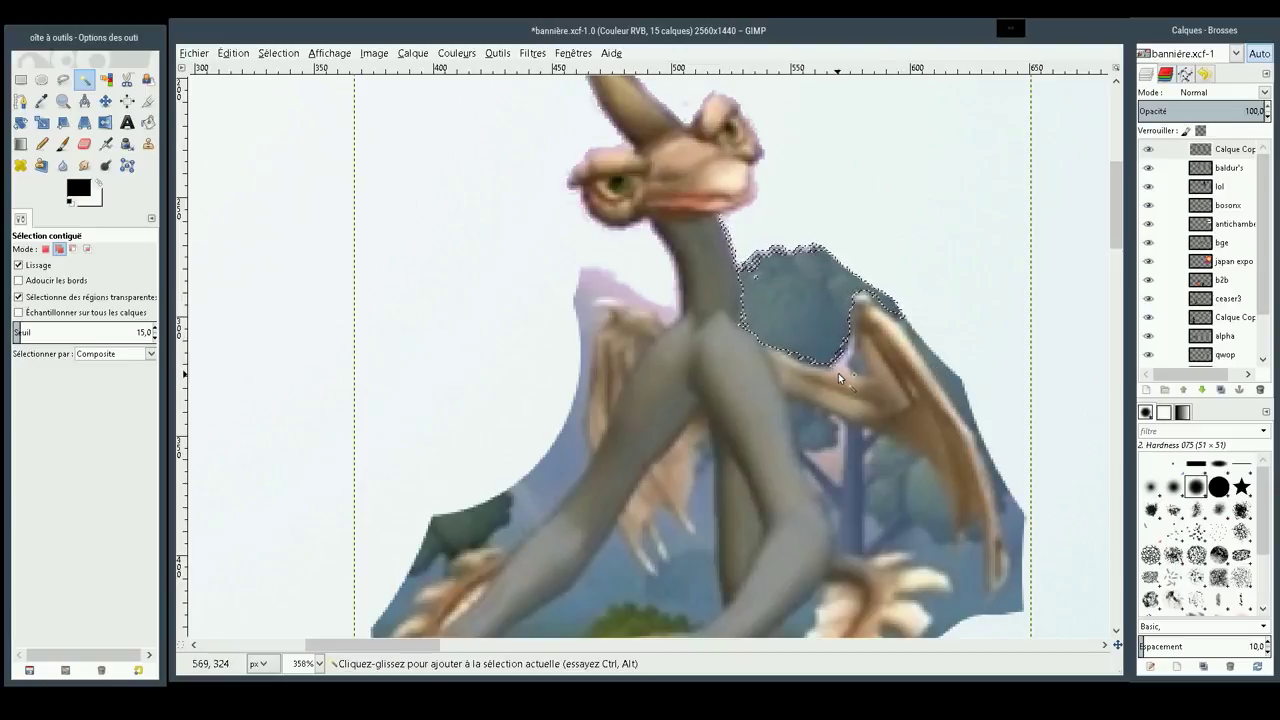
left_click_drag(838, 373, 862, 366)
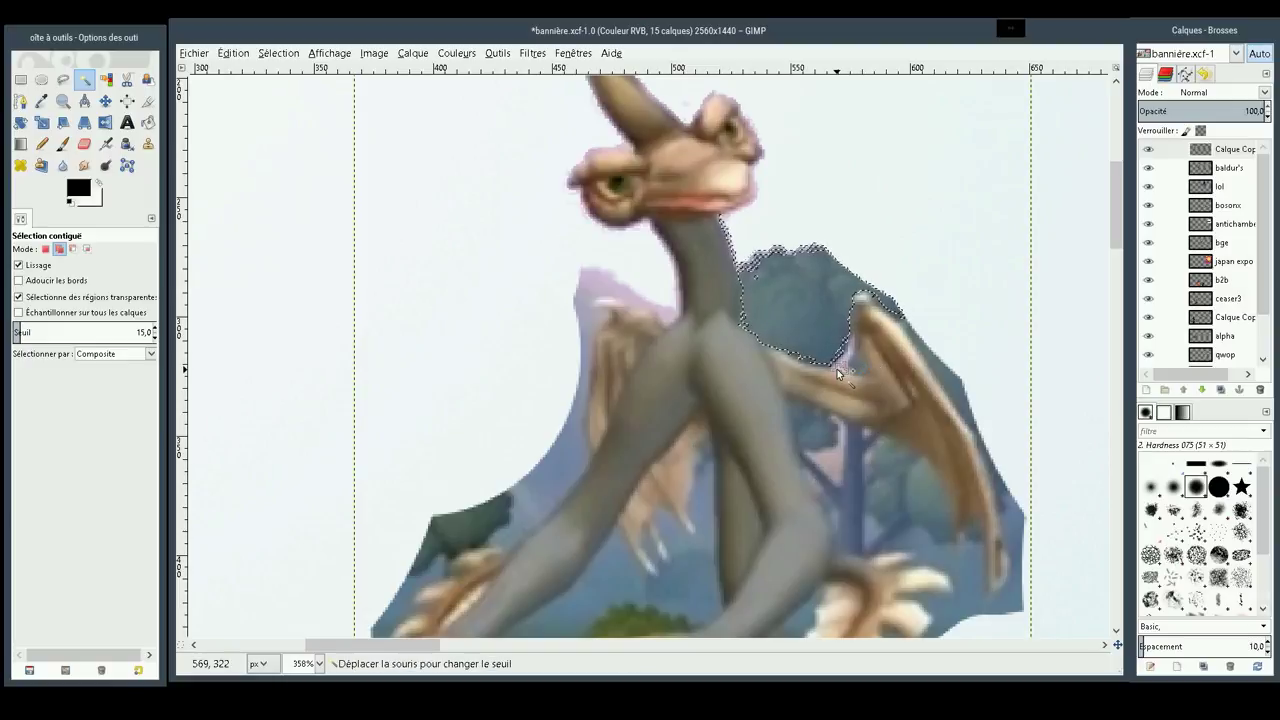
left_click_drag(862, 366, 778, 371)
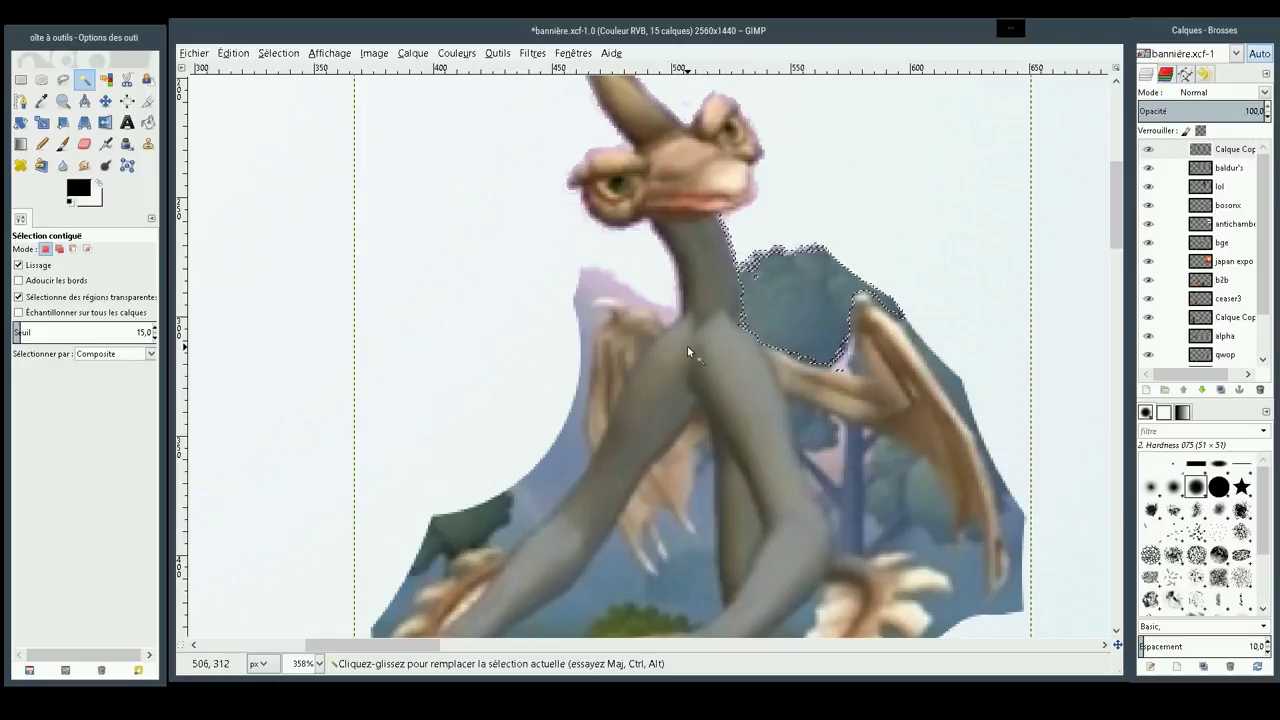
left_click(870, 324)
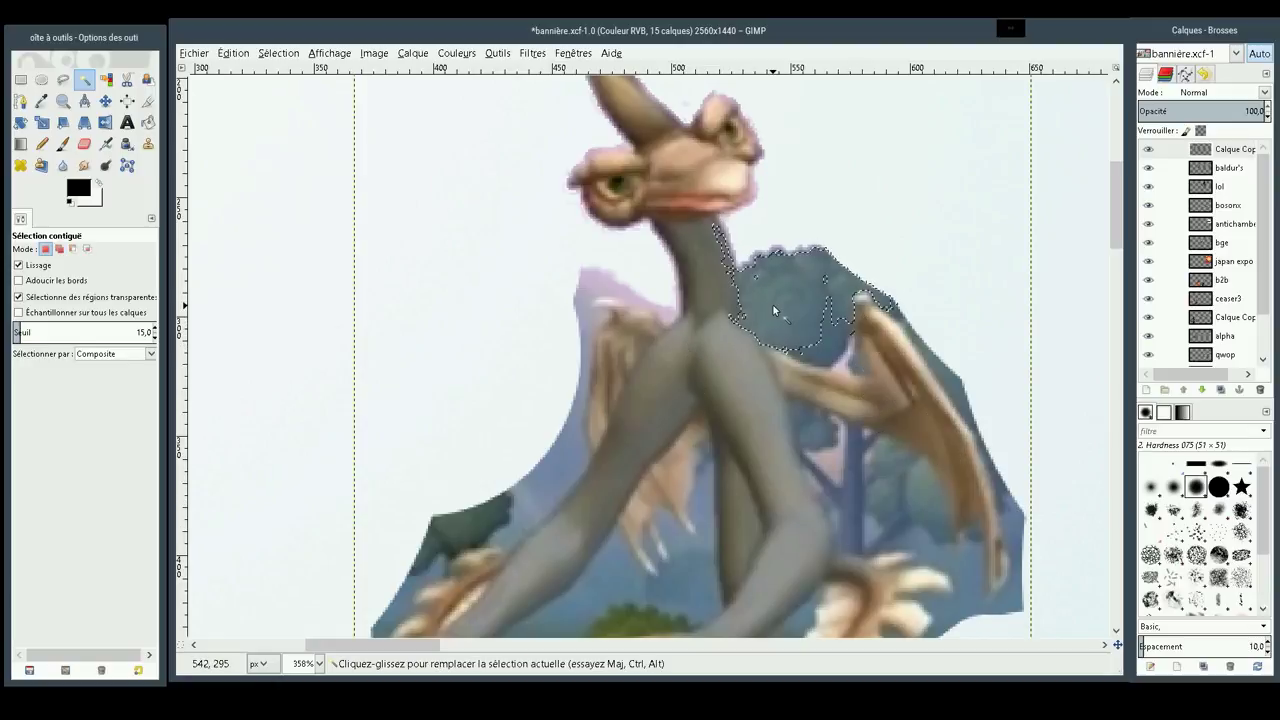
left_click(834, 217)
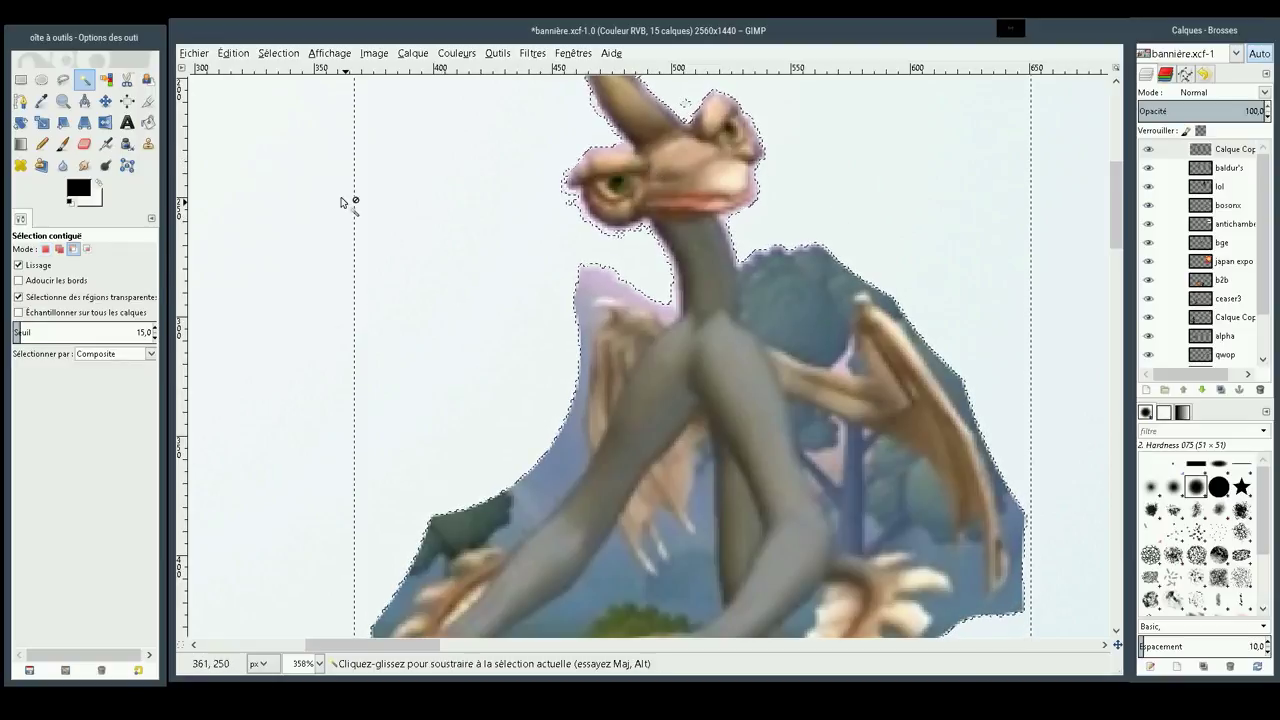
key("ctrl+shift+a")
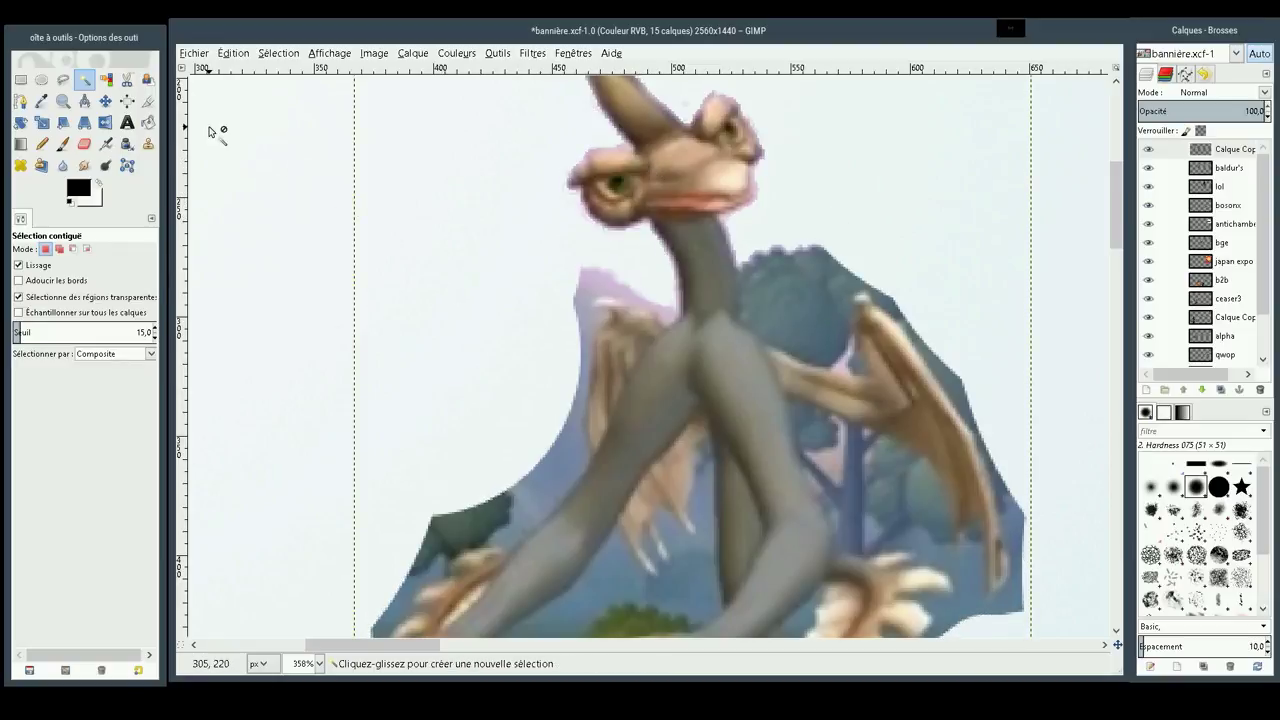
Fuzzy-select only the pale pink strip beside the left wing, tuning the threshold
left_click_drag(602, 278, 585, 281)
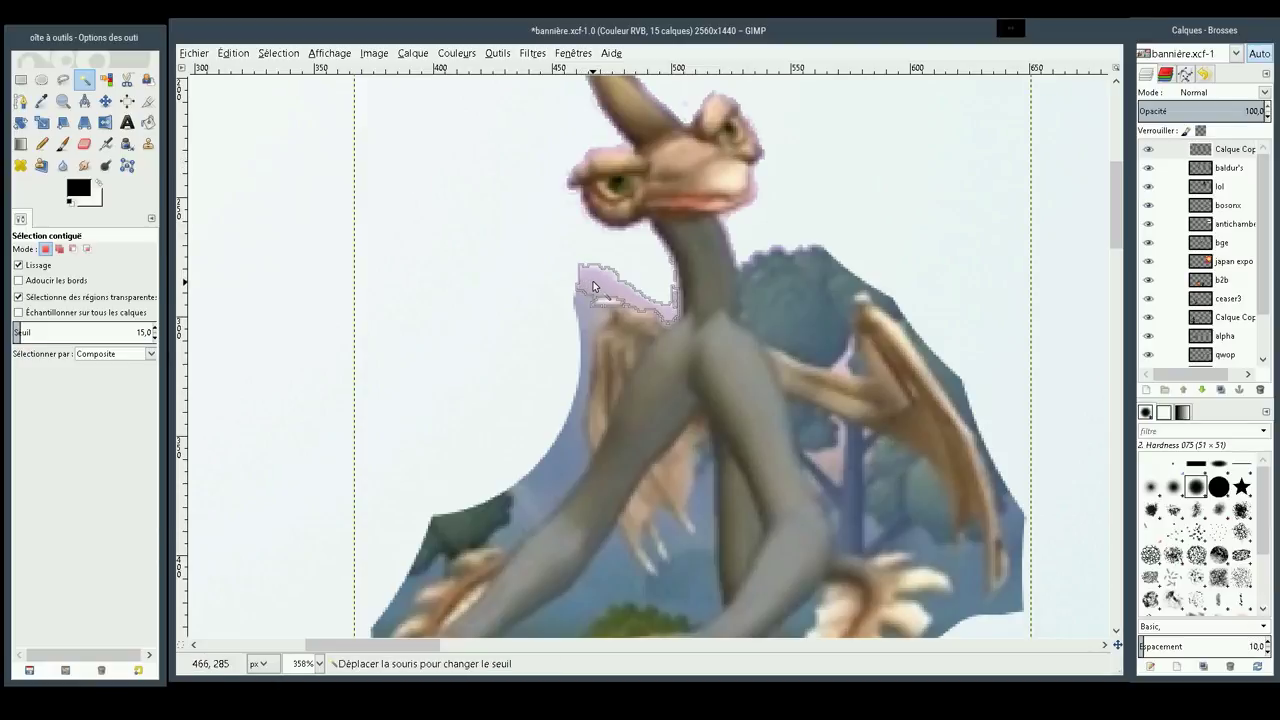
mouse_move(591, 286)
left_mouse_down()
mouse_move(577, 286)
mouse_move(592, 286)
left_mouse_up()
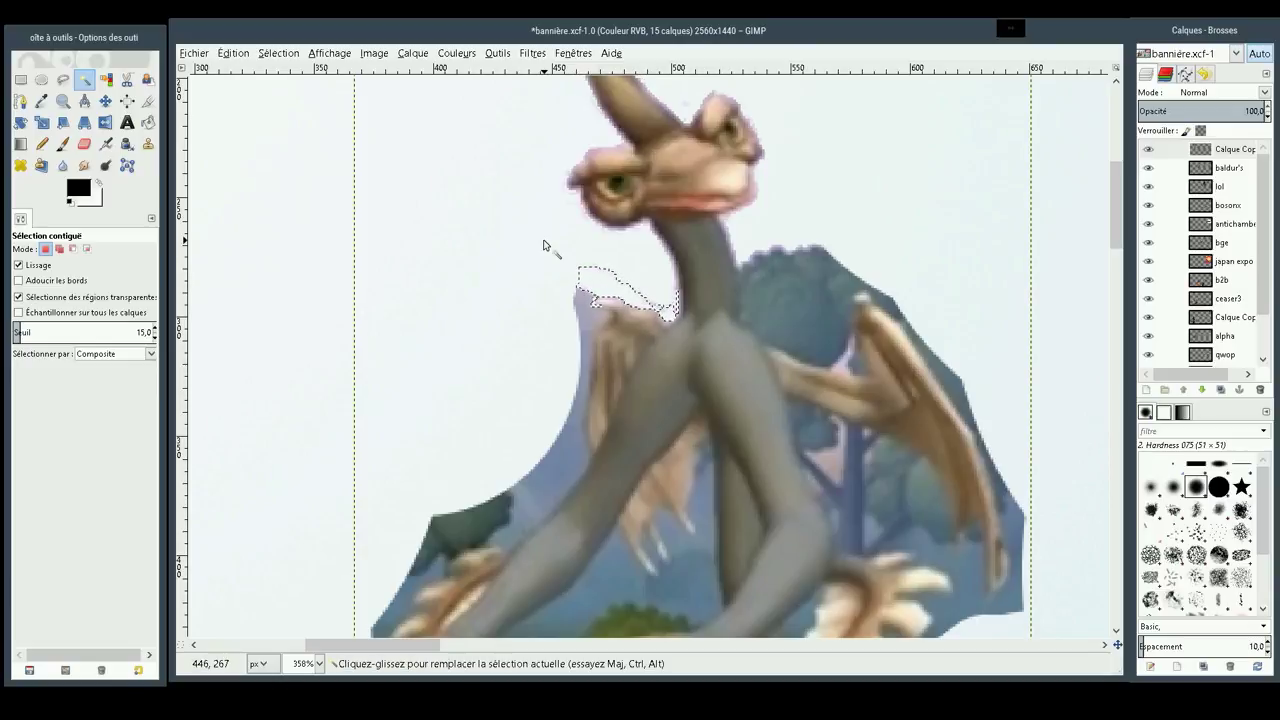
left_click_drag(577, 310, 576, 318)
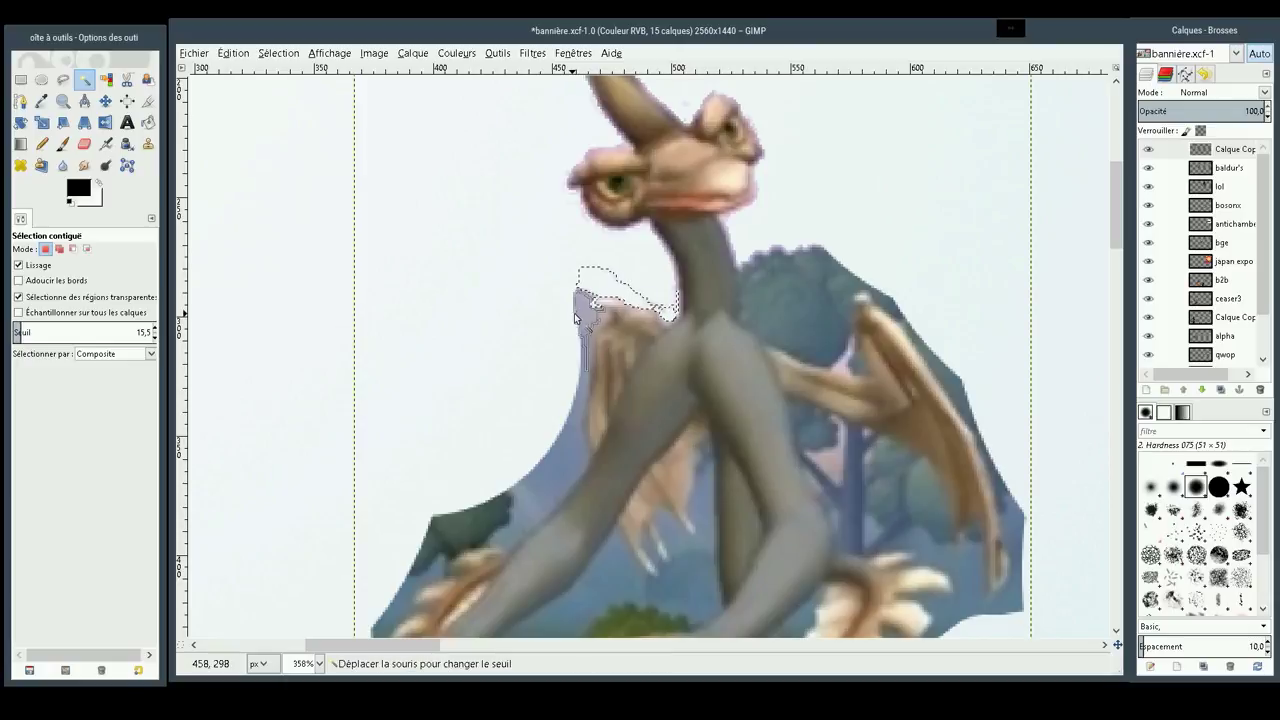
left_click_drag(597, 314, 605, 314)
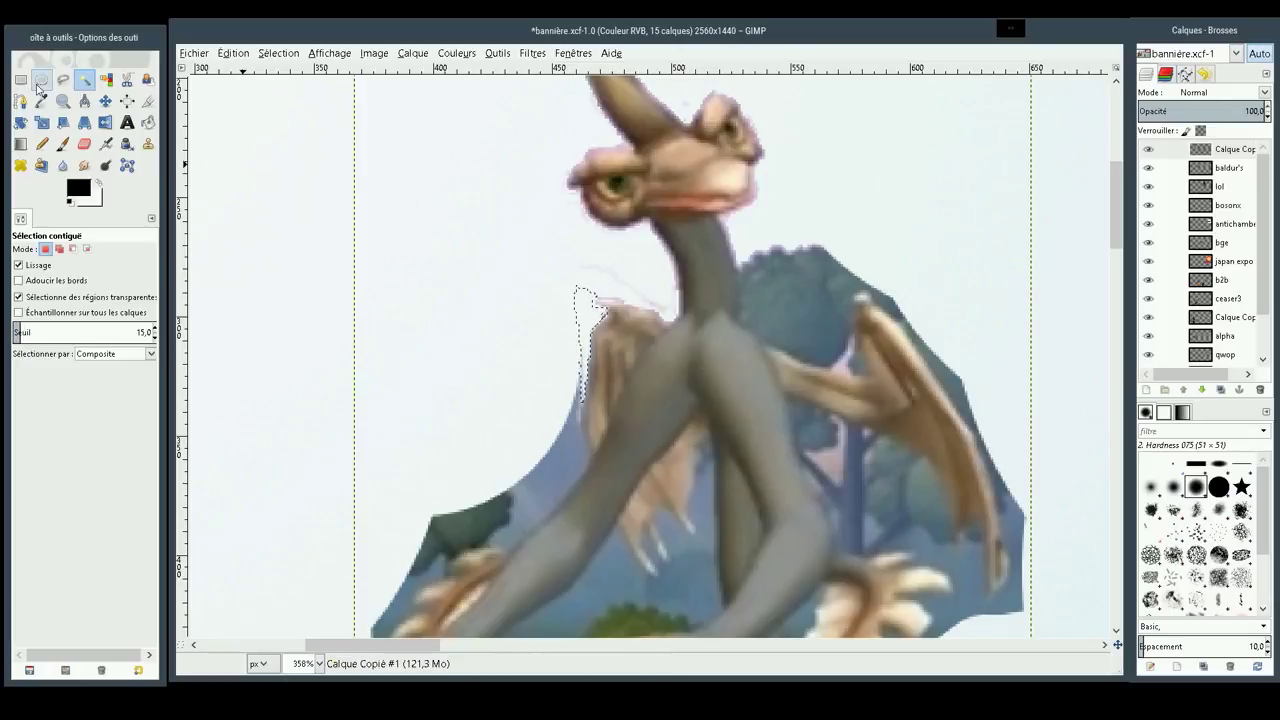
Erase the treetop behind the right wing and blue pixels along the left edge
left_click(84, 143)
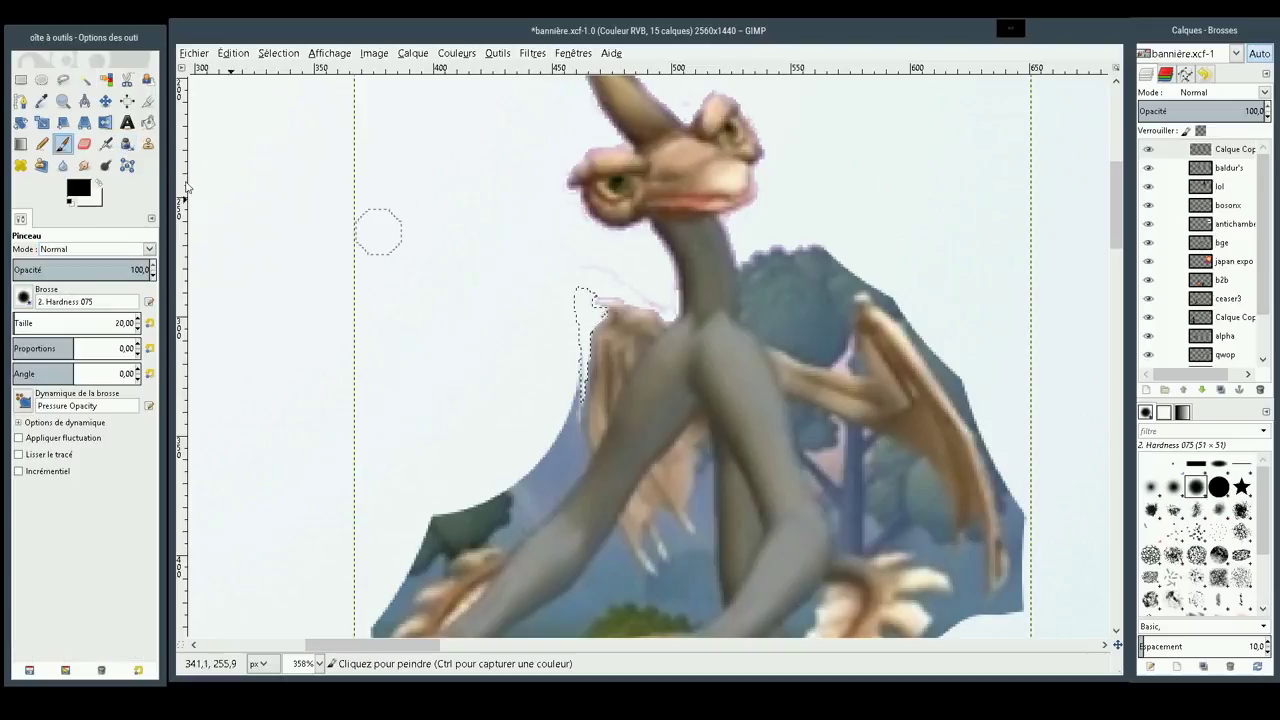
left_click(614, 271)
key("ctrl")
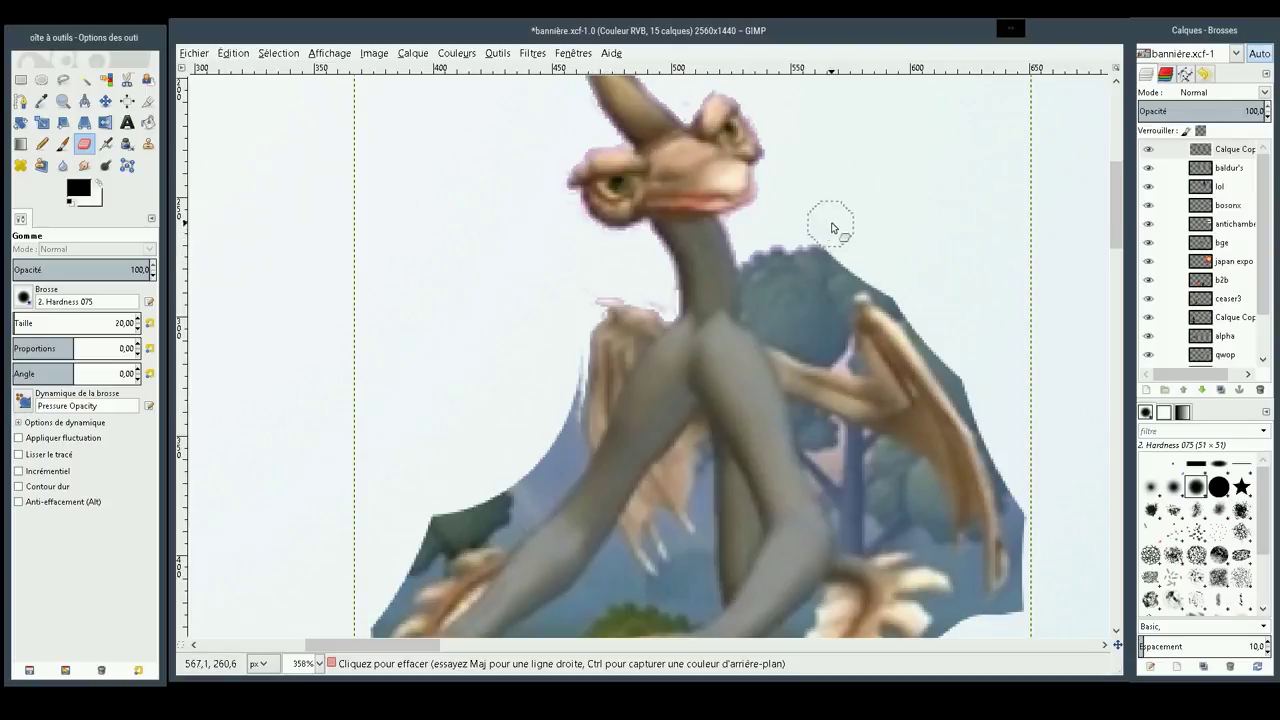
mouse_move(831, 228)
left_mouse_down()
mouse_move(771, 263)
mouse_move(769, 296)
mouse_move(837, 246)
mouse_move(795, 281)
mouse_move(818, 303)
mouse_move(814, 323)
mouse_move(771, 286)
left_mouse_up()
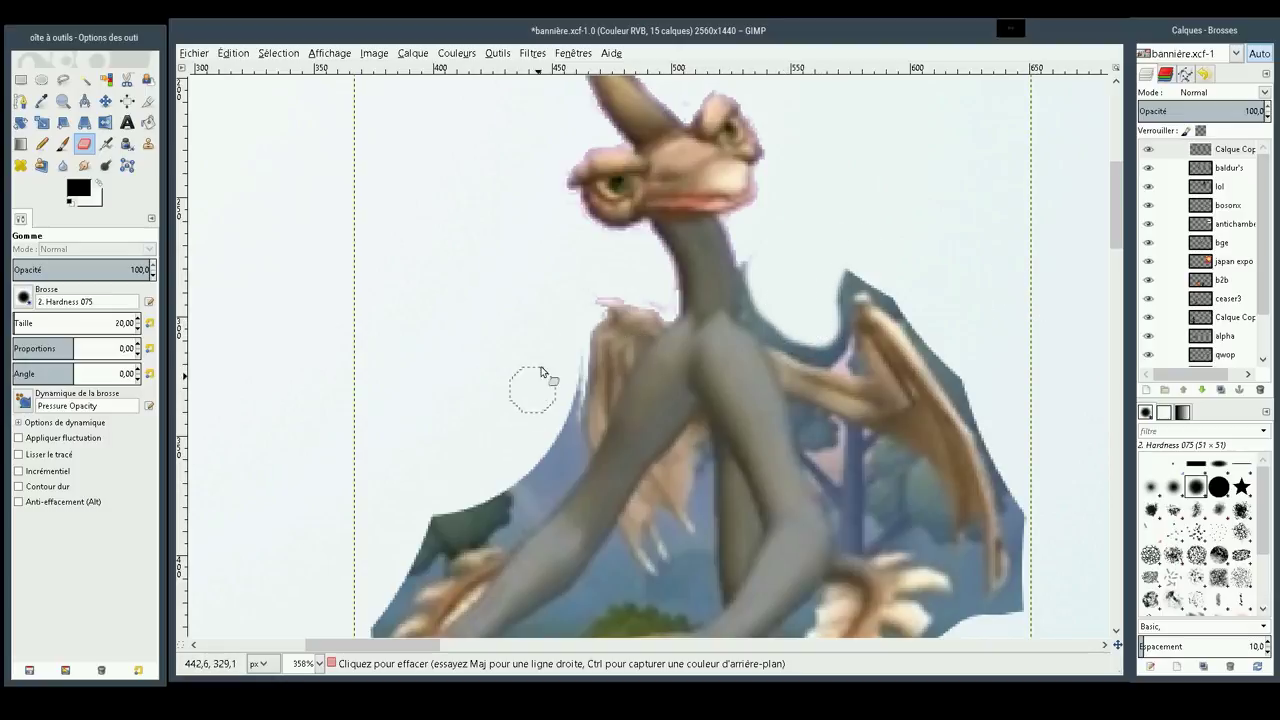
mouse_move(565, 345)
left_mouse_down()
mouse_move(557, 449)
mouse_move(509, 500)
mouse_move(432, 538)
left_mouse_up()
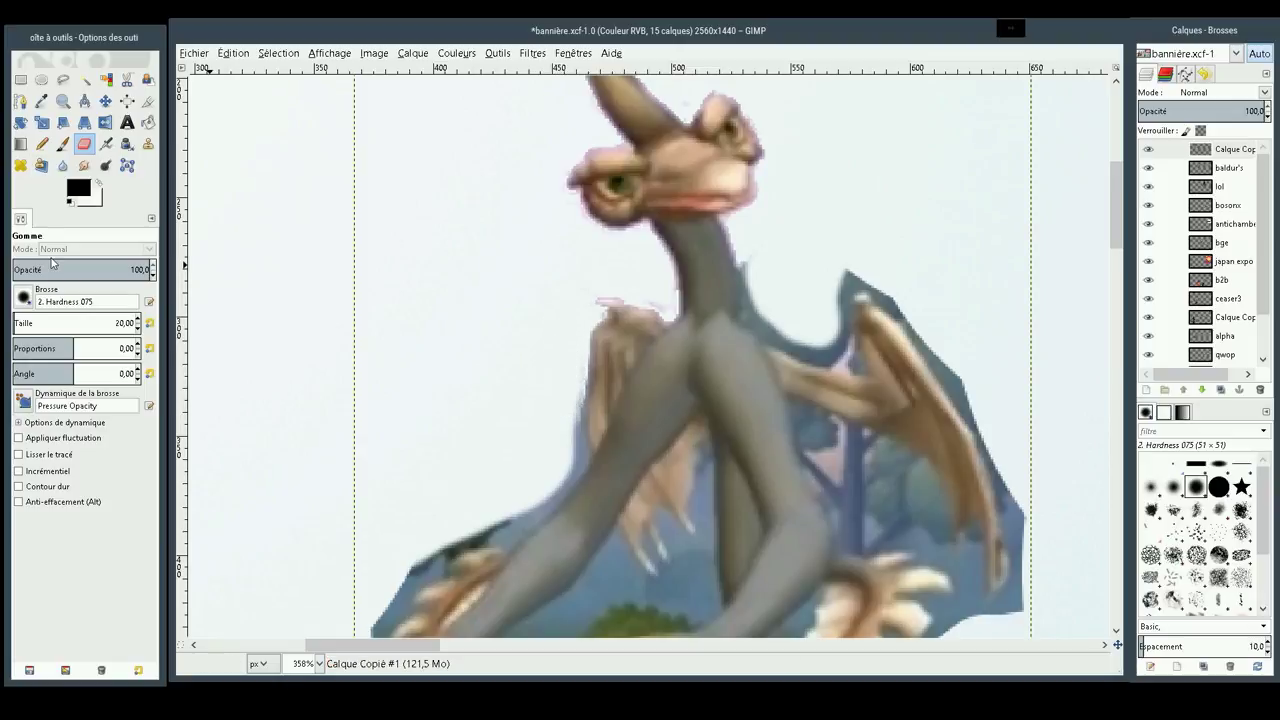
With the Hardness 100 brush, erase the lower-left dark edge and background along the neck and wing
left_click(23, 297)
left_click(59, 342)
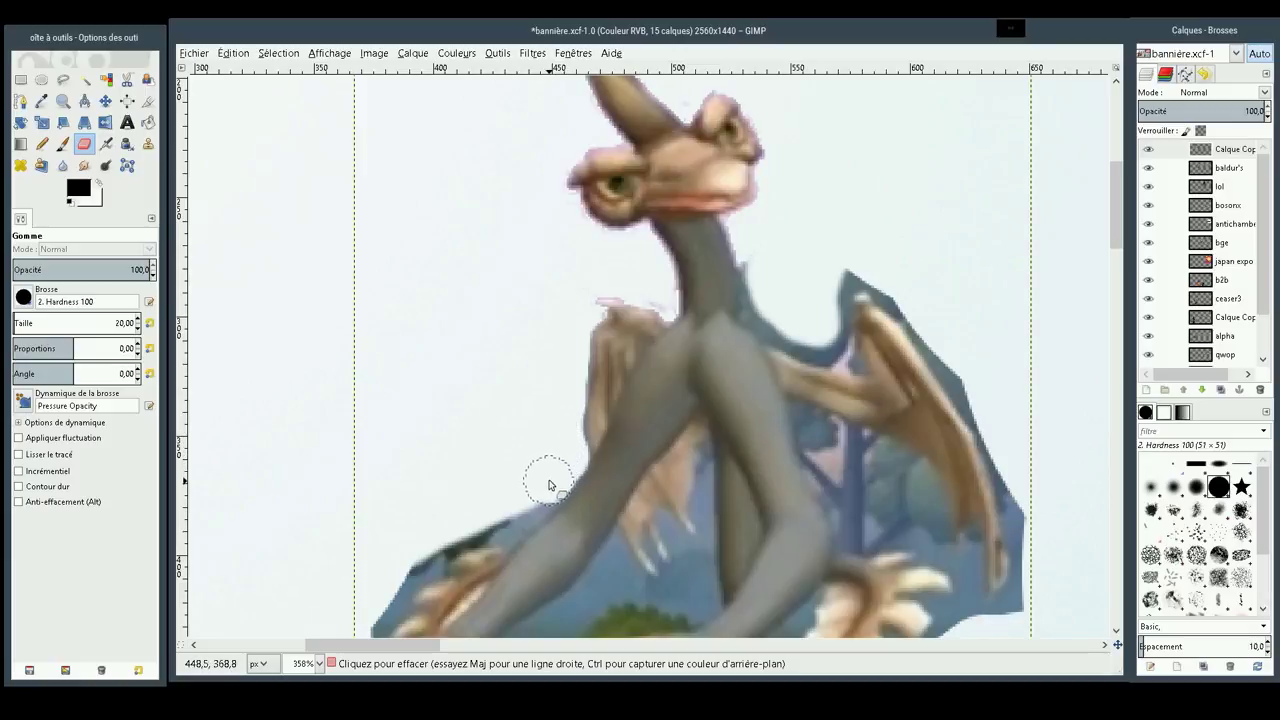
left_click_drag(521, 514, 374, 513)
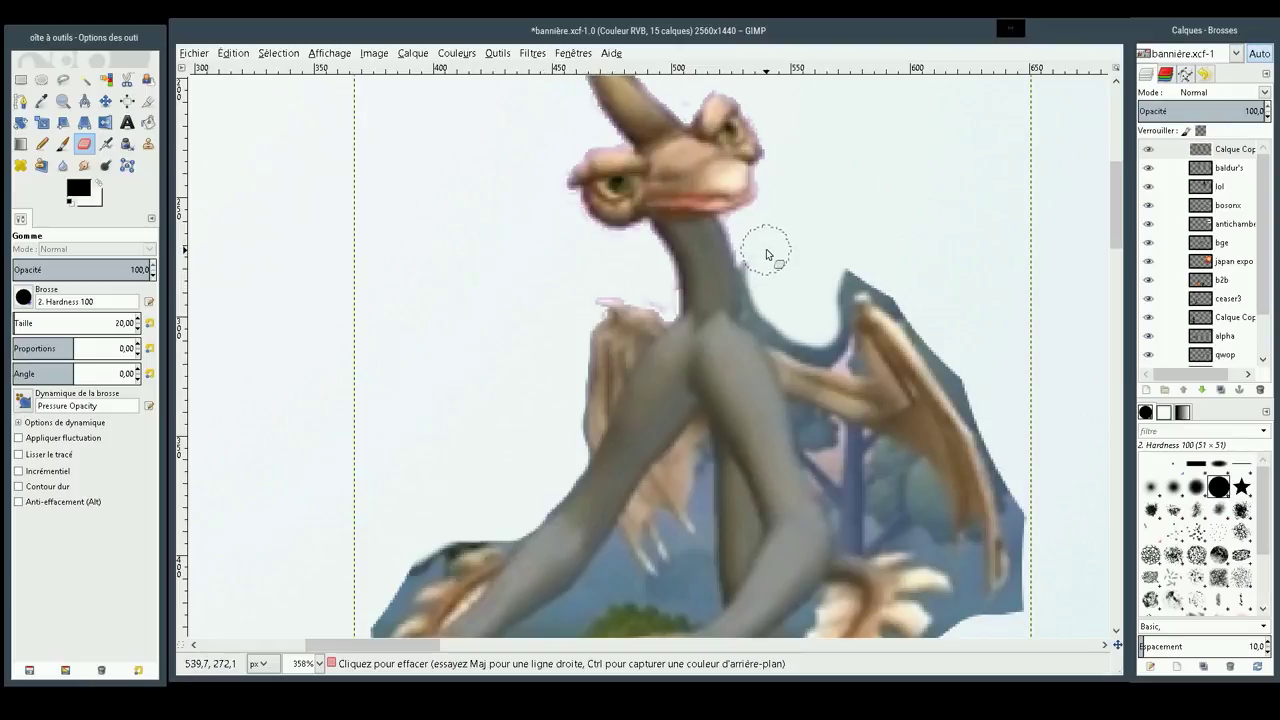
mouse_move(762, 256)
left_mouse_down()
mouse_move(775, 316)
mouse_move(820, 345)
mouse_move(823, 334)
left_mouse_up()
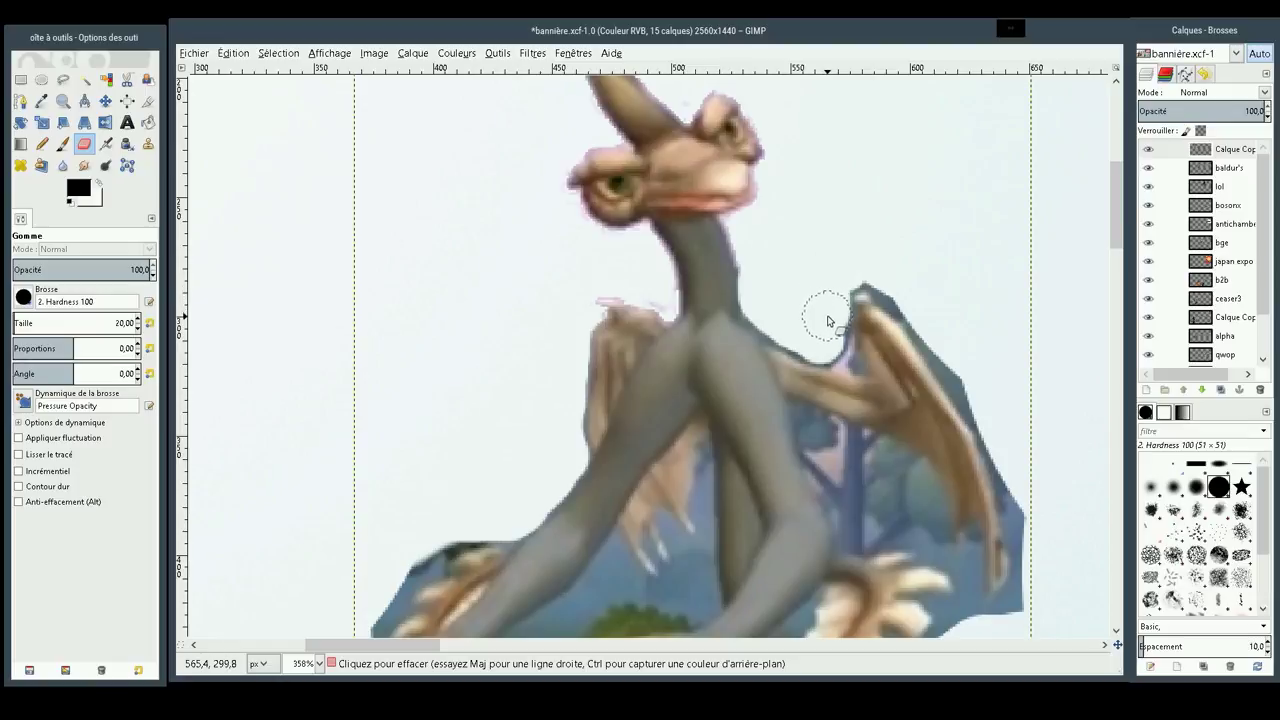
left_click_drag(826, 307, 823, 351)
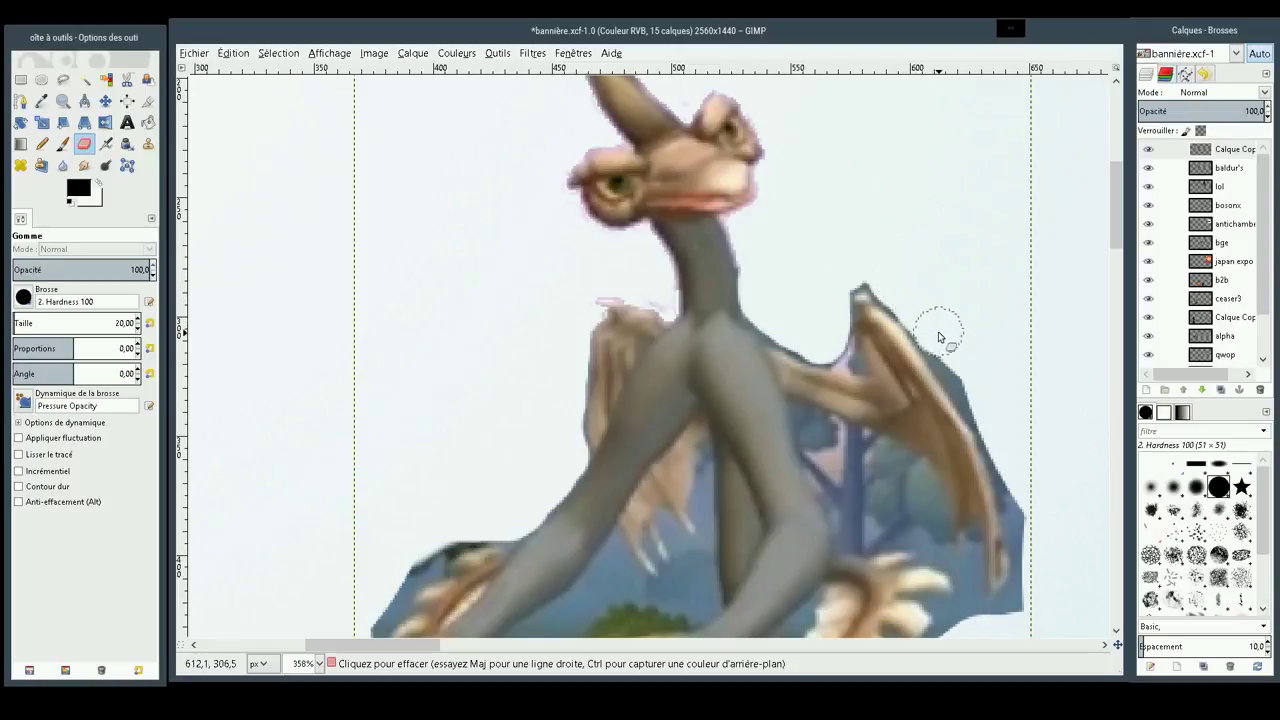
left_click(23, 298)
With the Hardness 075 brush at size 2, erase the blue fringe down the right wing's outer edge, then recheck the horn
left_click(42, 337)
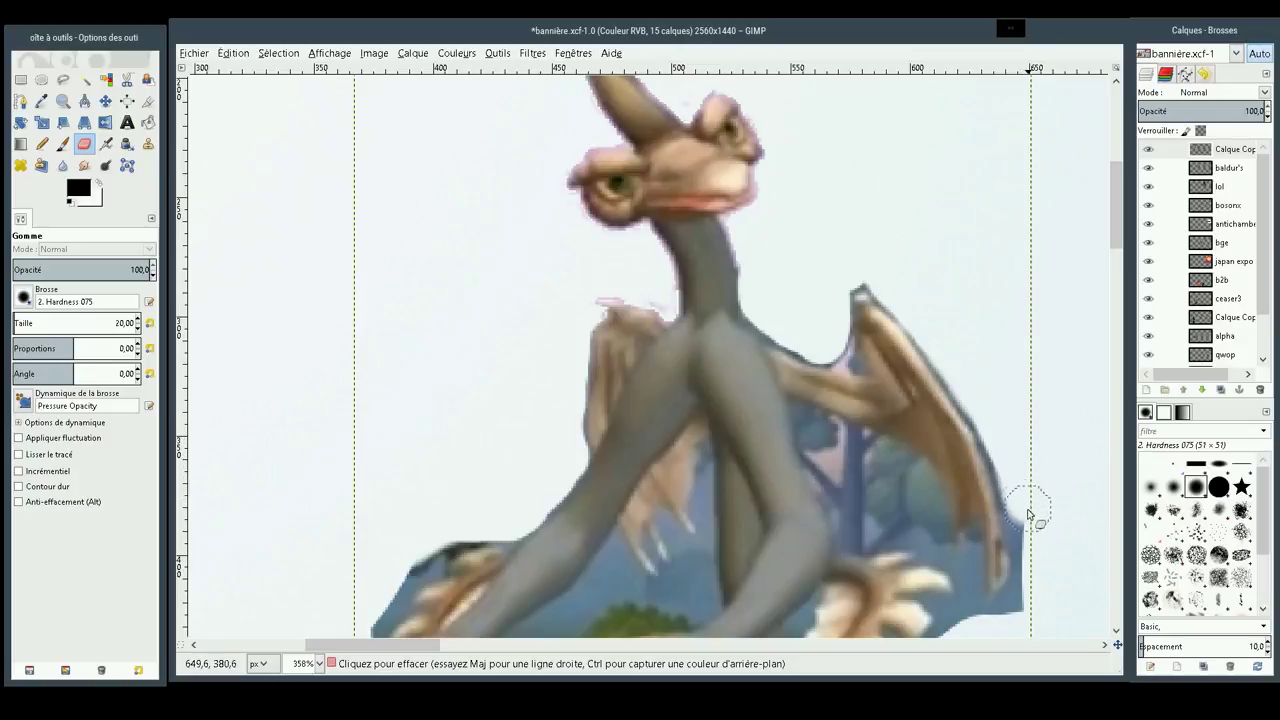
mouse_move(1028, 515)
left_mouse_down()
mouse_move(1036, 601)
mouse_move(1003, 654)
left_mouse_up()
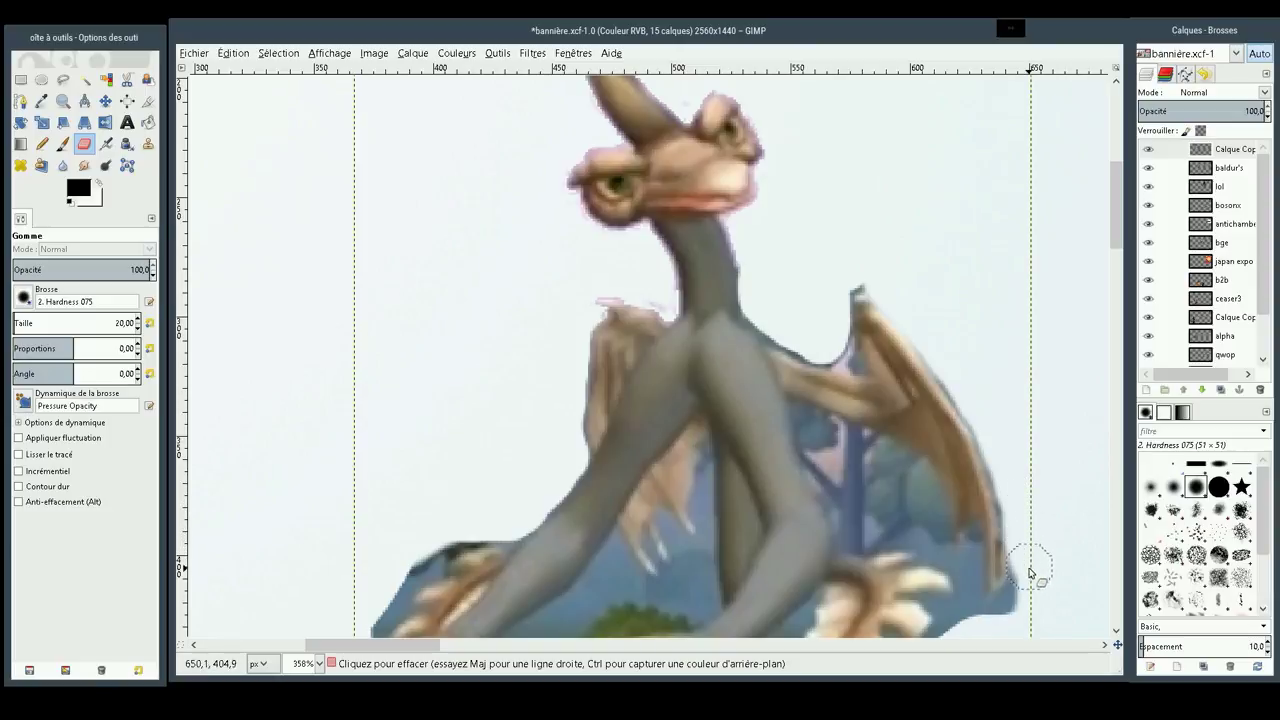
mouse_move(1030, 572)
left_mouse_down()
mouse_move(993, 622)
mouse_move(969, 626)
left_mouse_up()
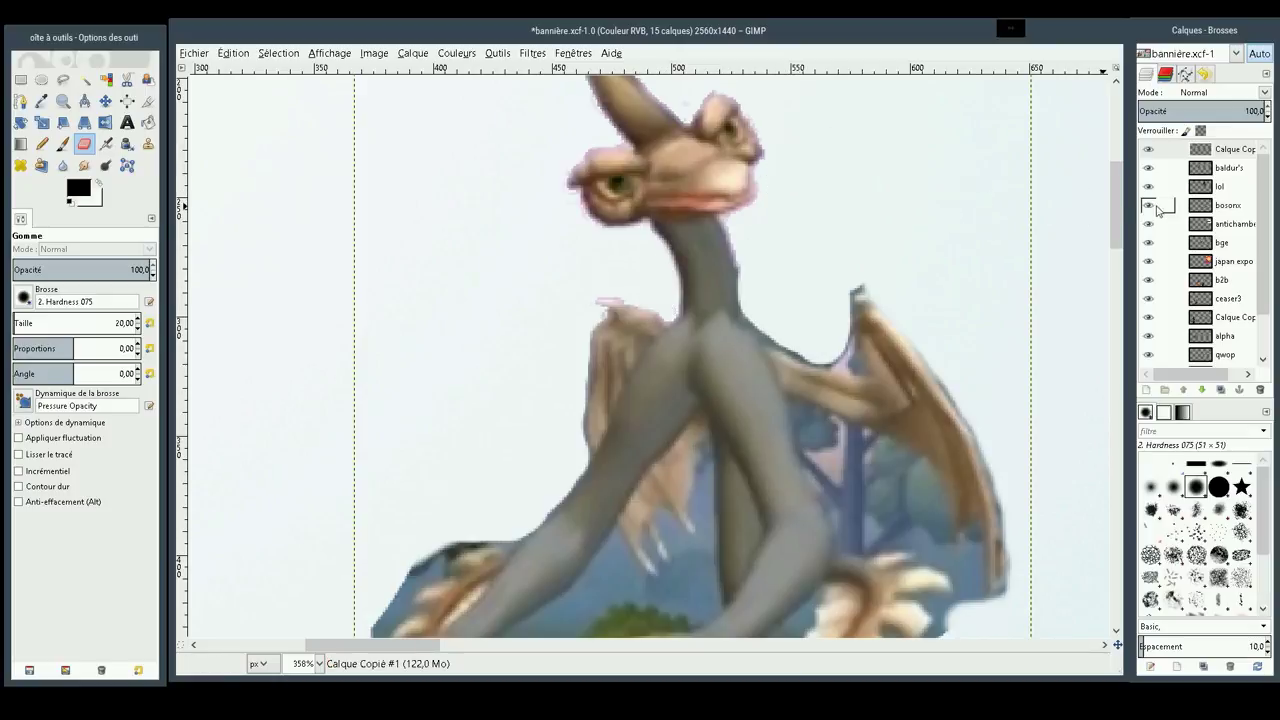
left_click_drag(1117, 198, 1109, 146)
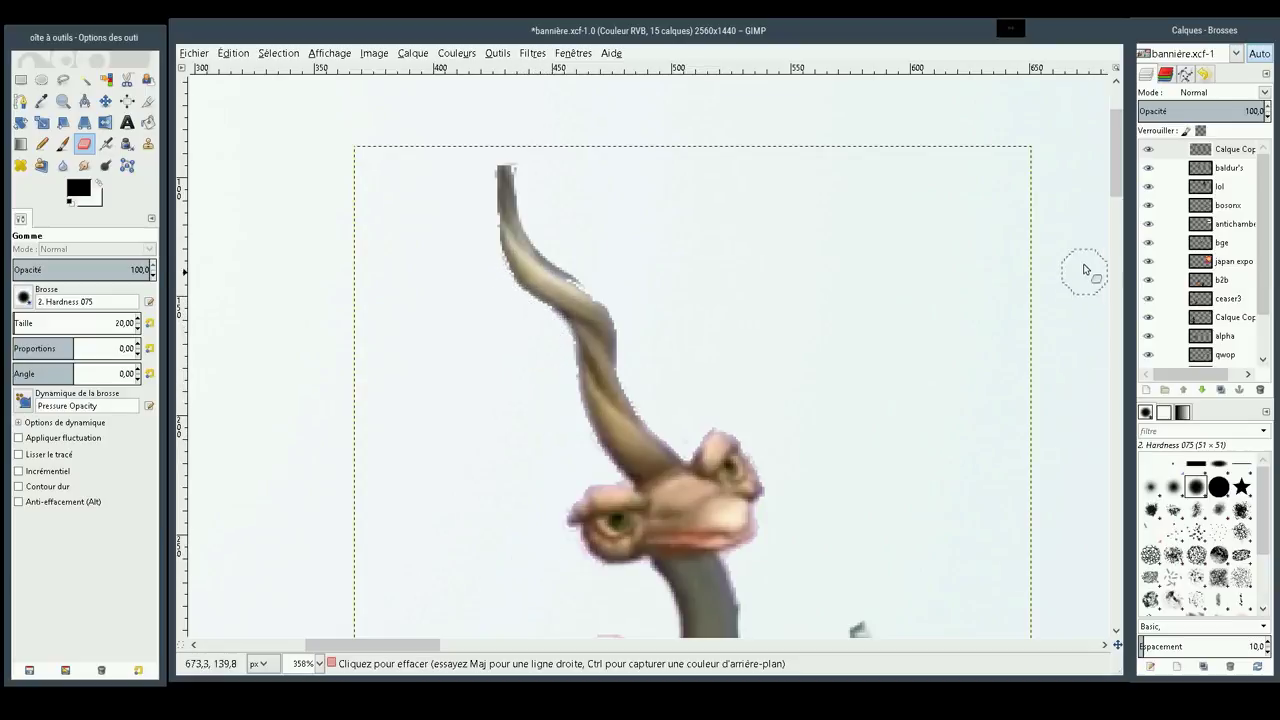
mouse_move(1113, 151)
left_mouse_down()
mouse_move(1110, 238)
mouse_move(1110, 226)
left_mouse_up()
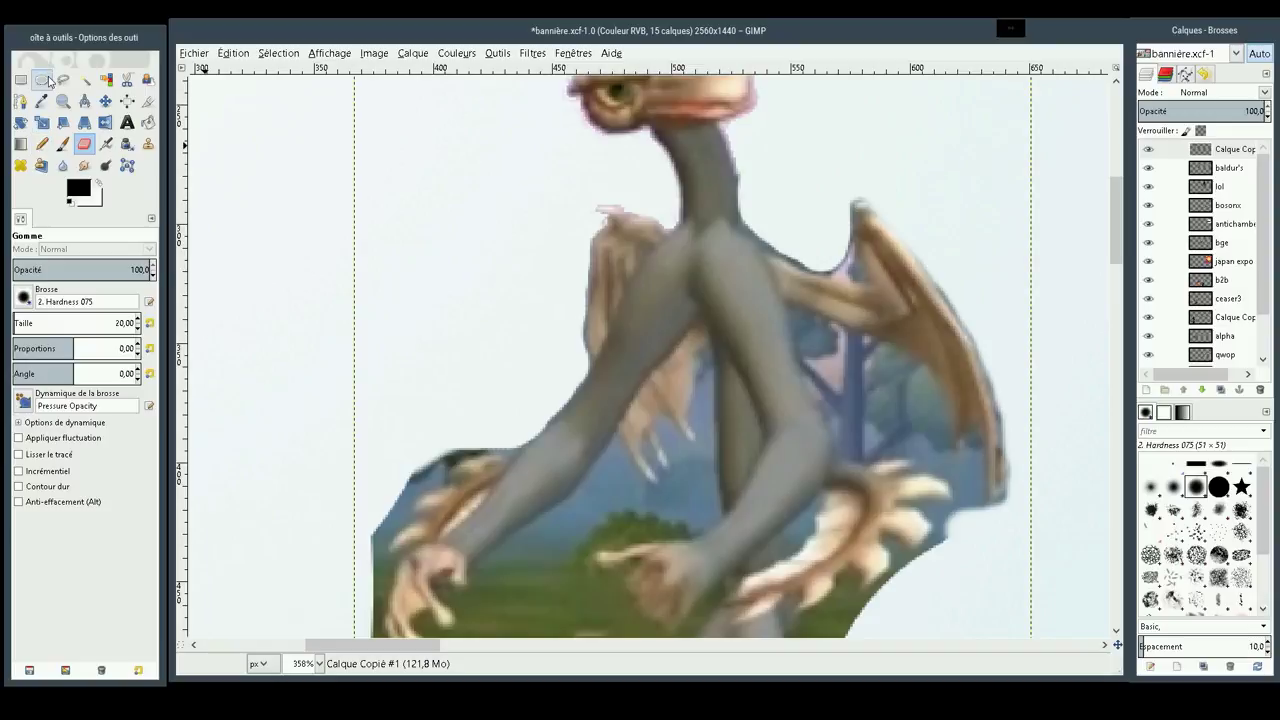
Fuzzy-select the white area beside the wing, then erase the neck-wing fringe at eraser size 5
left_click(84, 79)
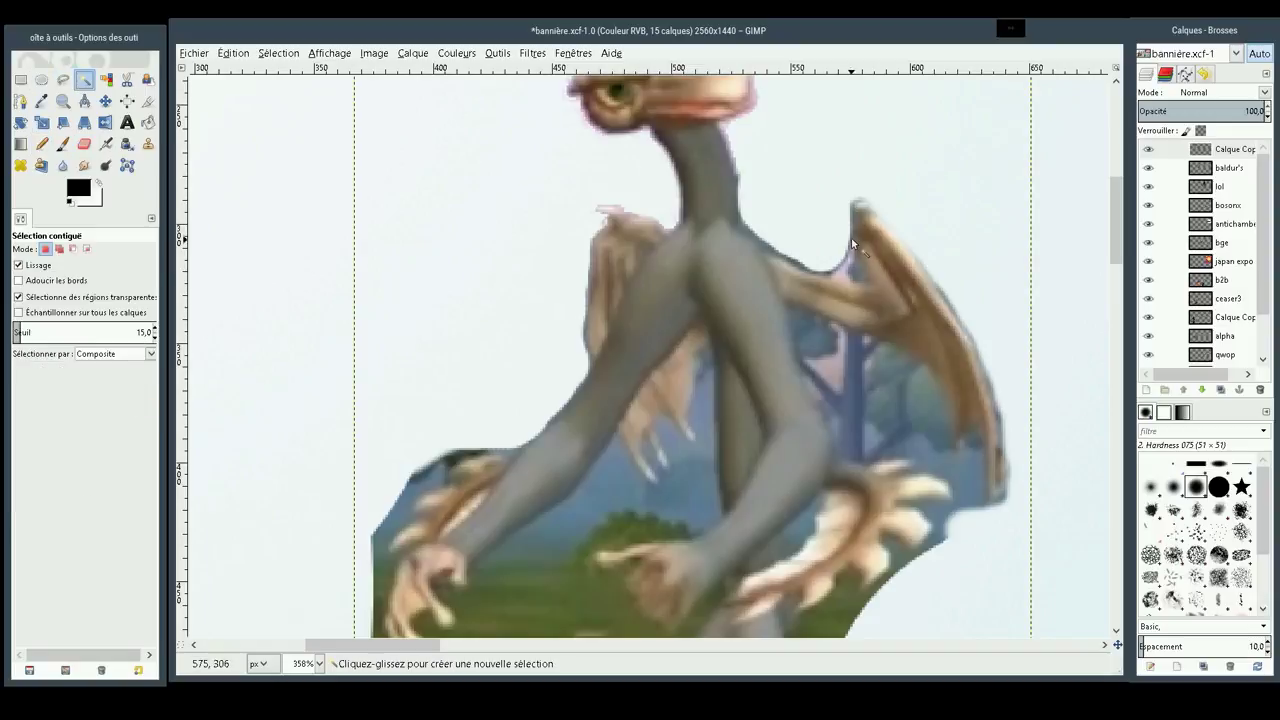
left_click_drag(846, 268, 833, 264)
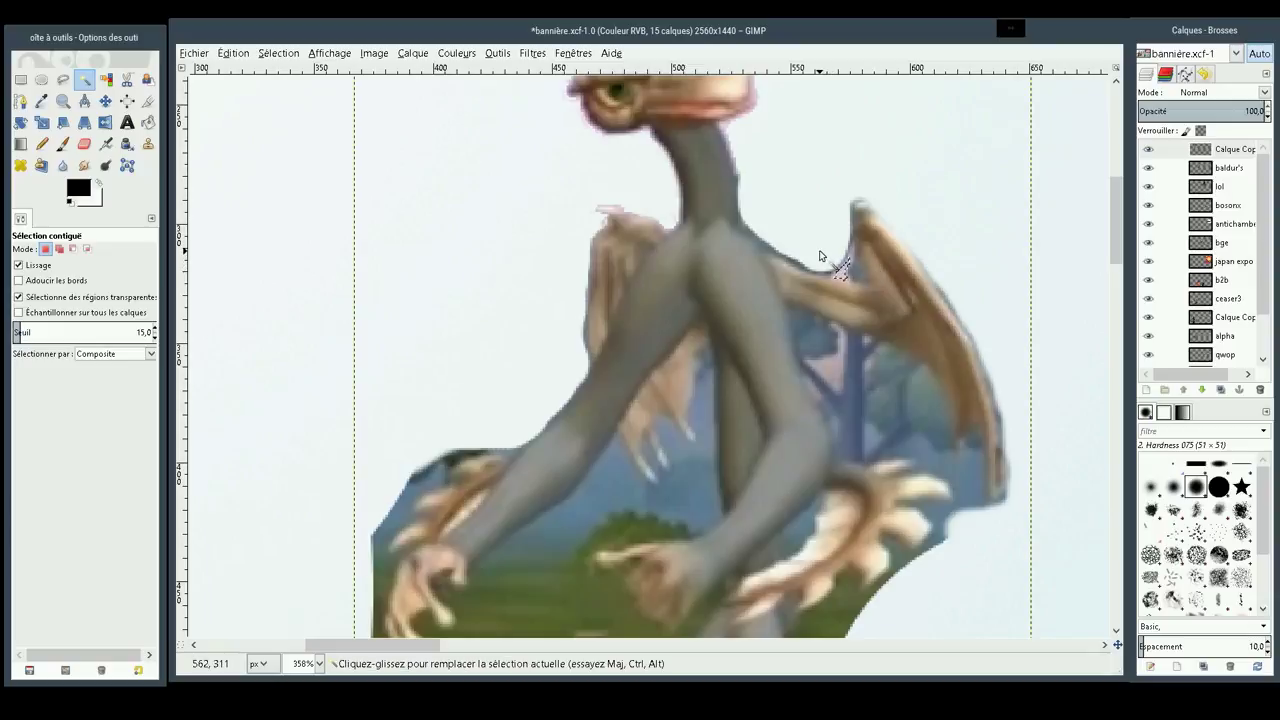
left_click(817, 254)
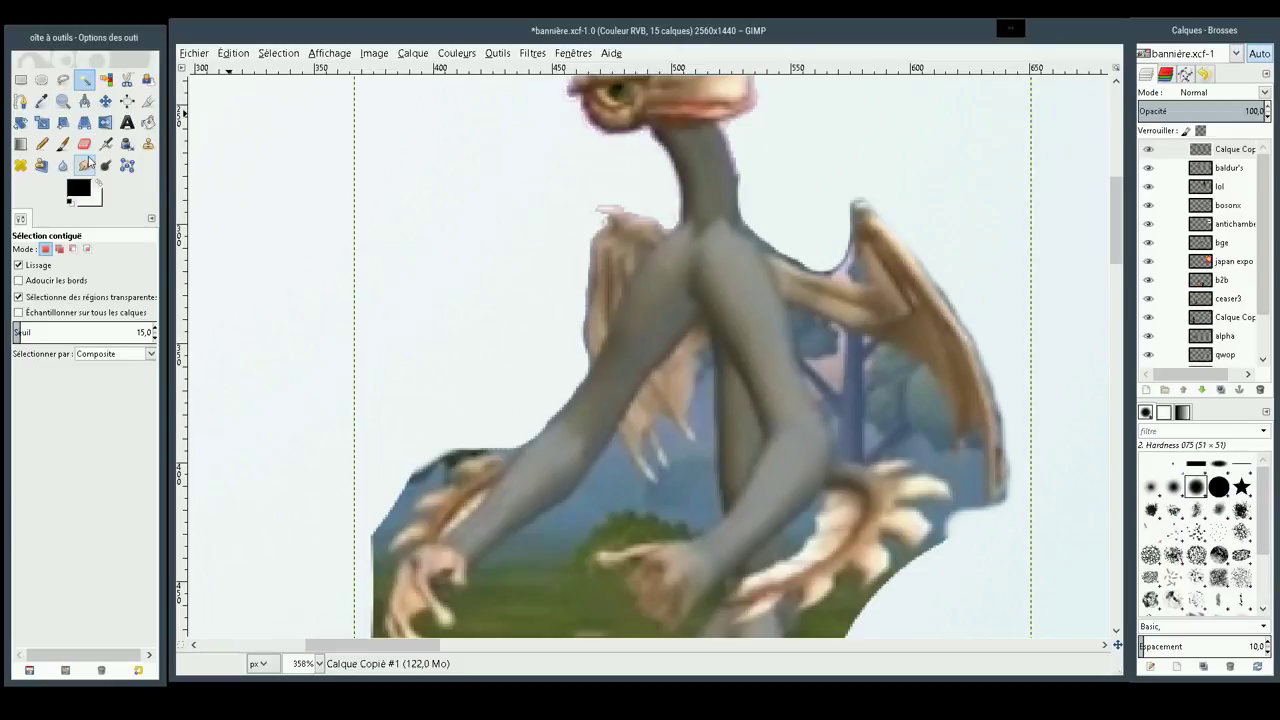
left_click(86, 164)
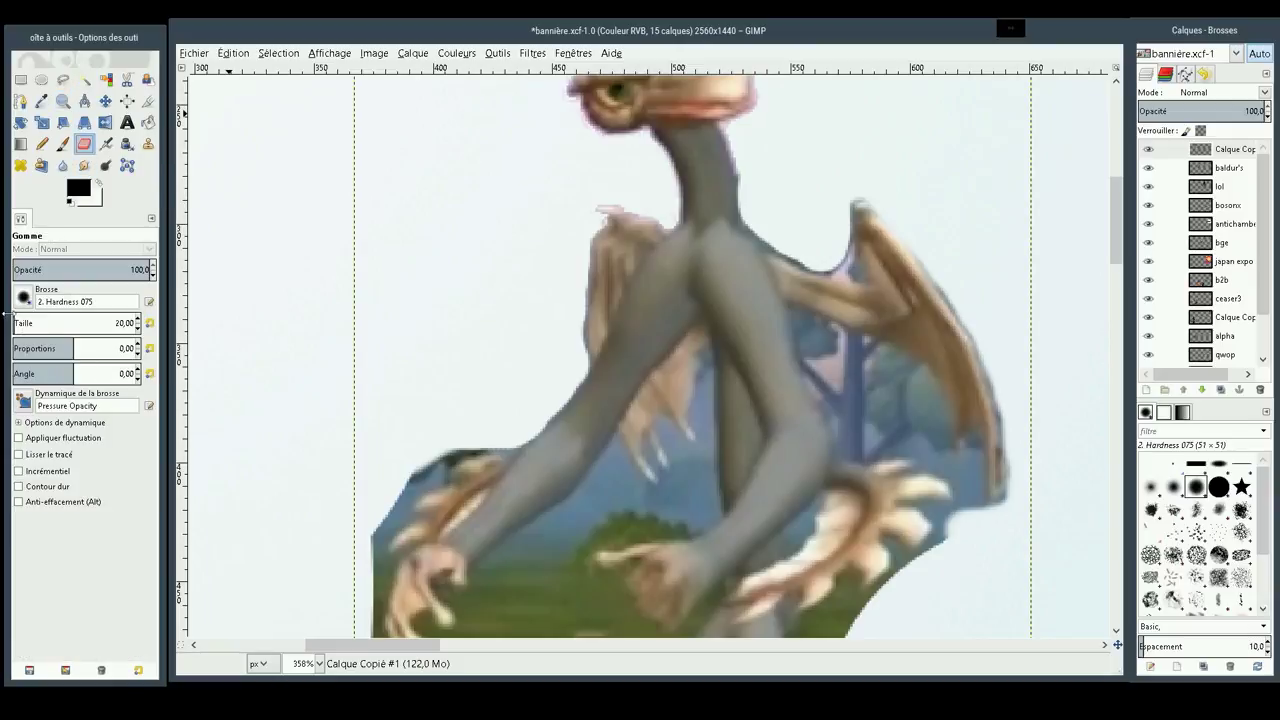
left_click(138, 318)
type("5")
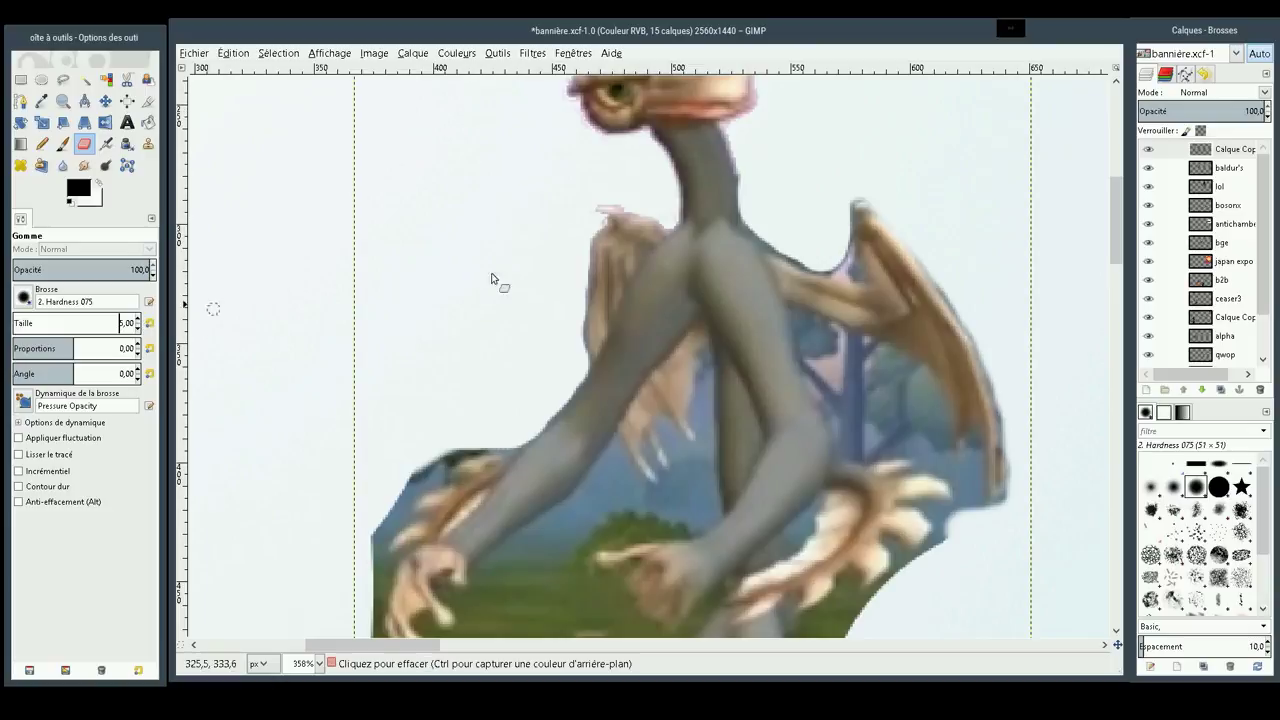
left_click_drag(849, 266, 845, 242)
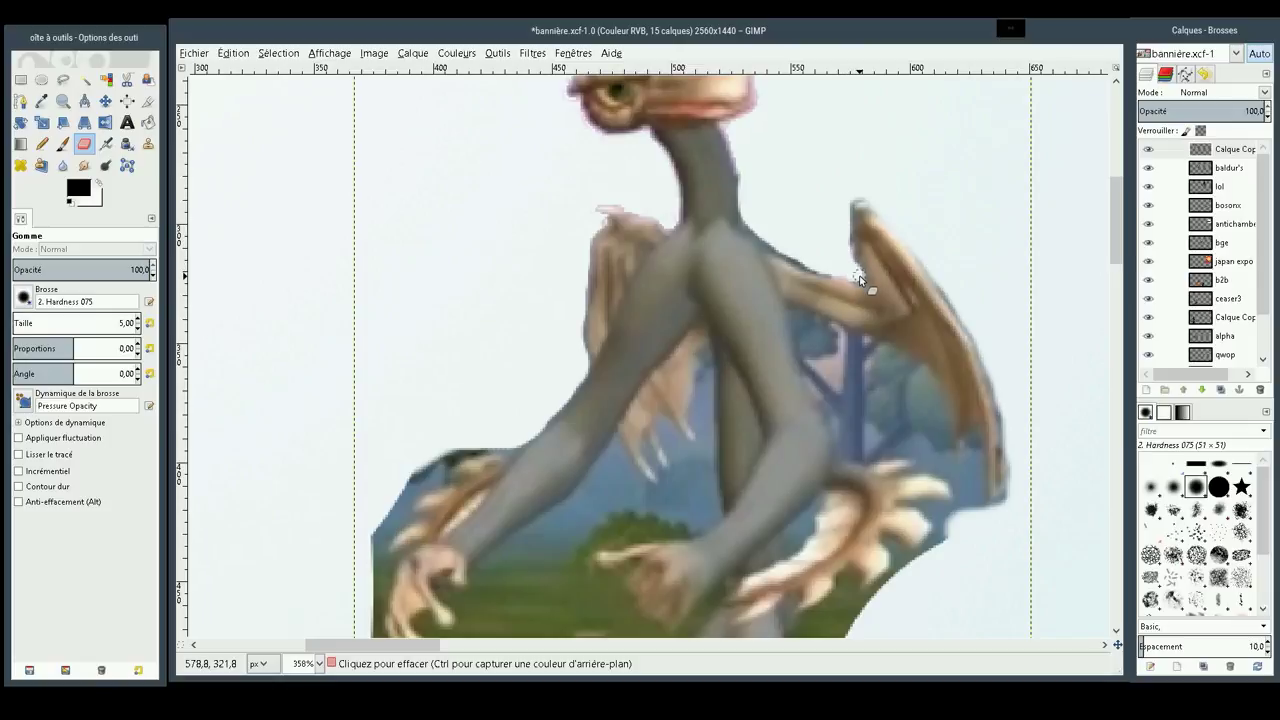
left_click(858, 278)
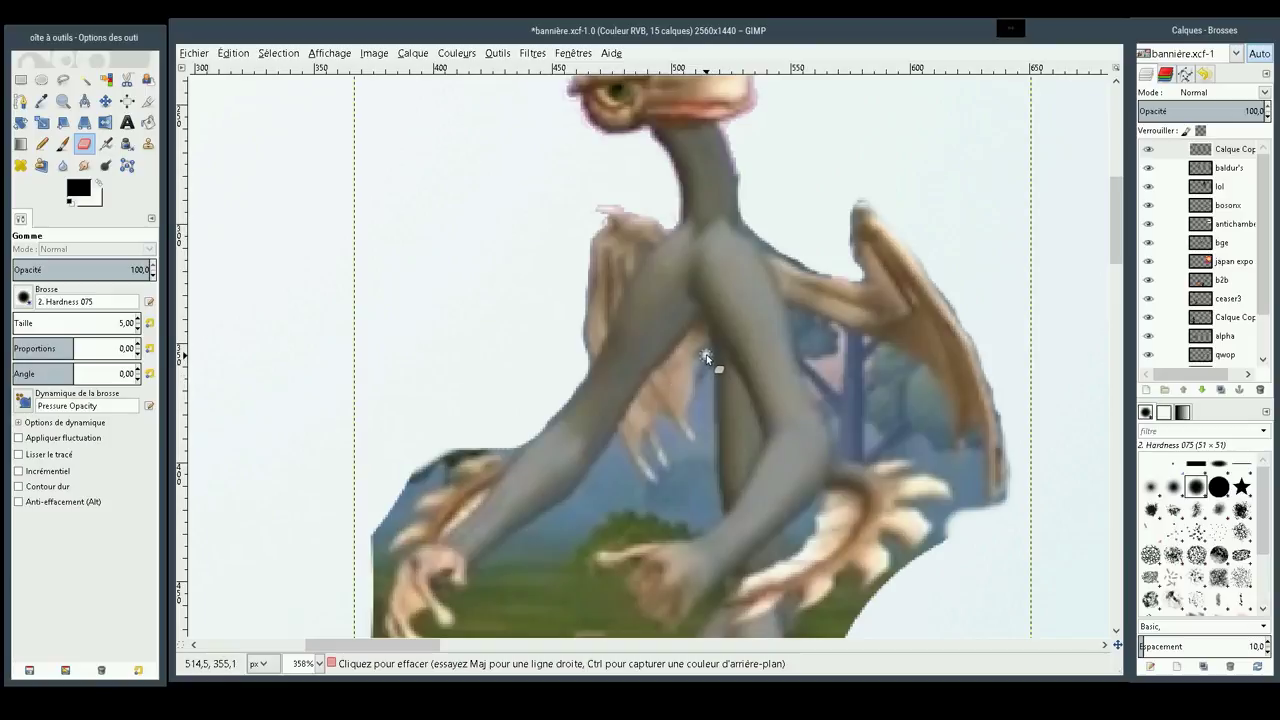
Erase a thin line along the left arm's inner edge down to the claw
left_click_drag(702, 365, 700, 395)
left_click_drag(669, 444, 674, 455)
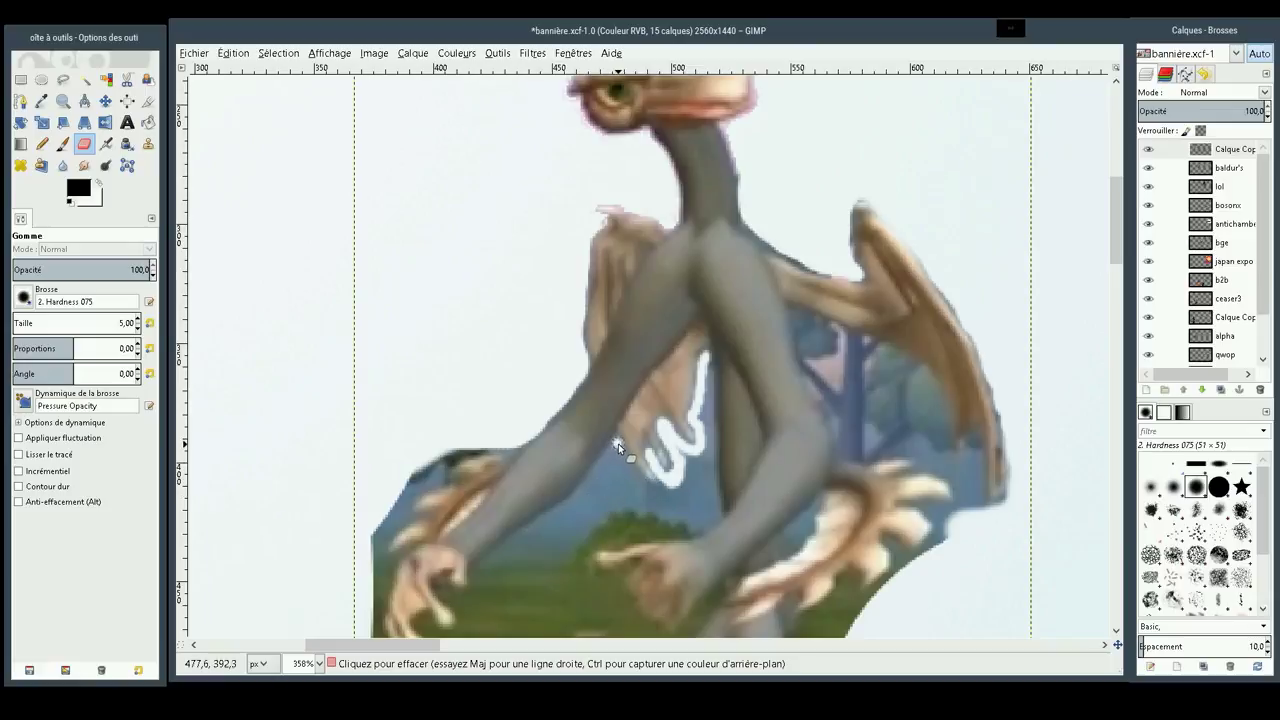
left_click_drag(621, 452, 634, 472)
left_click_drag(615, 450, 594, 482)
left_click_drag(577, 501, 560, 512)
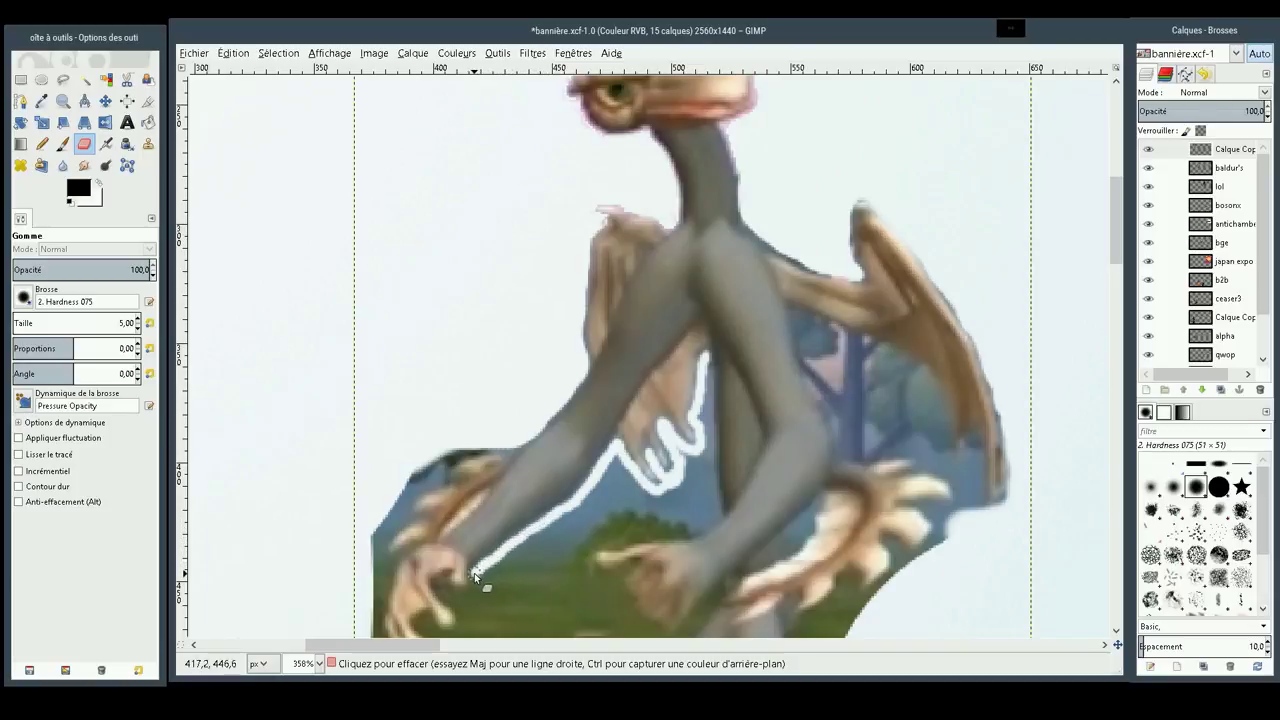
left_click_drag(476, 573, 473, 577)
Fuzzy-select the background near the claws, the strip along the arm, and the green area
left_click(84, 80)
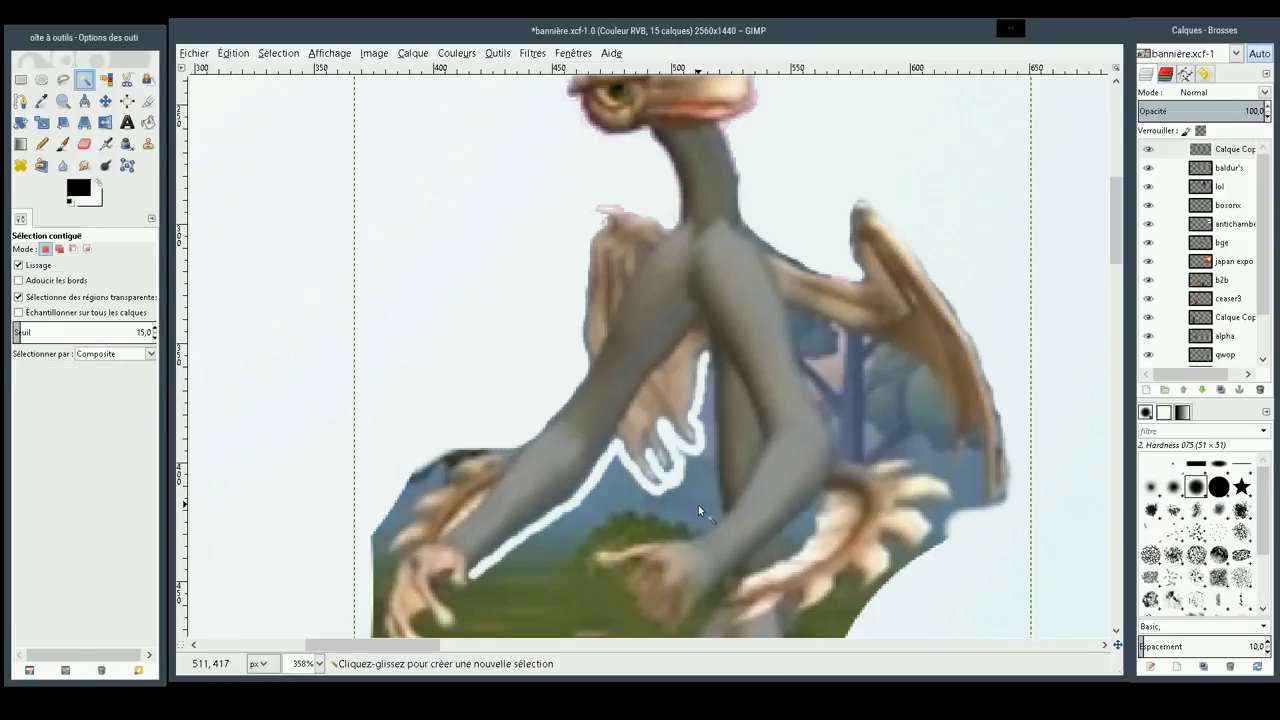
mouse_move(698, 505)
left_mouse_down()
mouse_move(753, 483)
mouse_move(734, 483)
left_mouse_up()
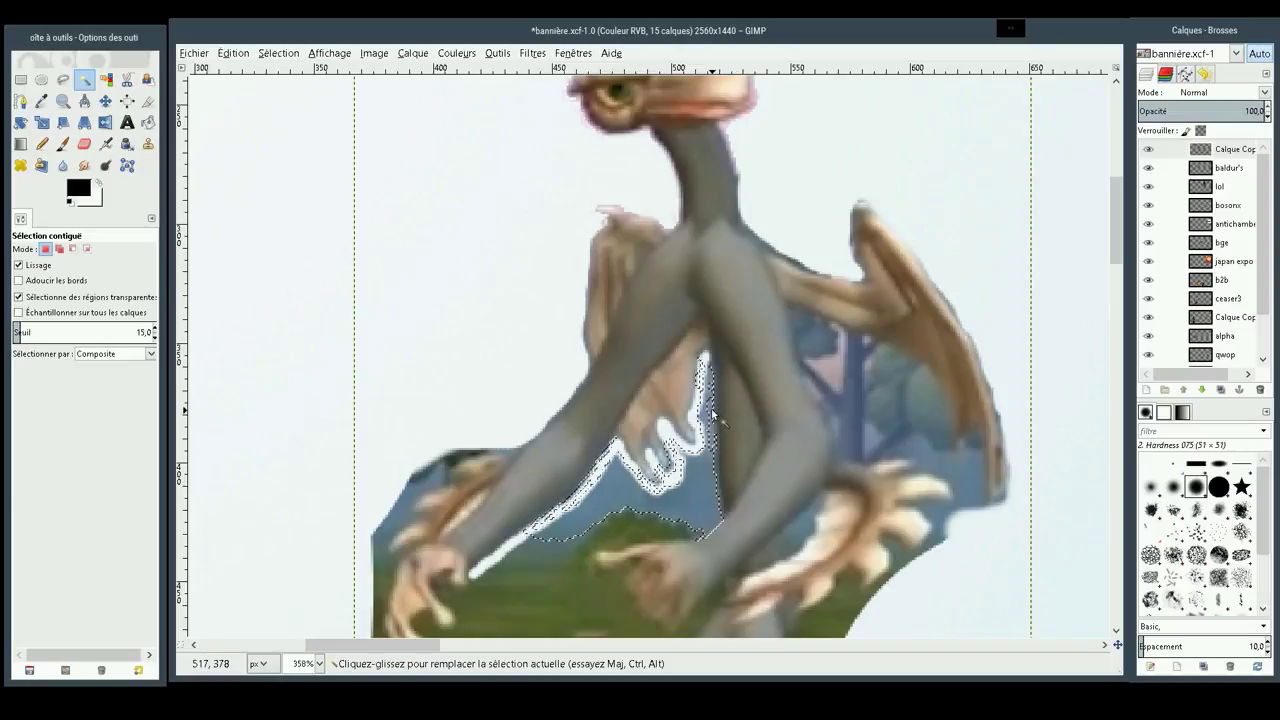
mouse_move(711, 411)
left_mouse_down()
mouse_move(706, 381)
mouse_move(692, 392)
mouse_move(706, 397)
left_mouse_up()
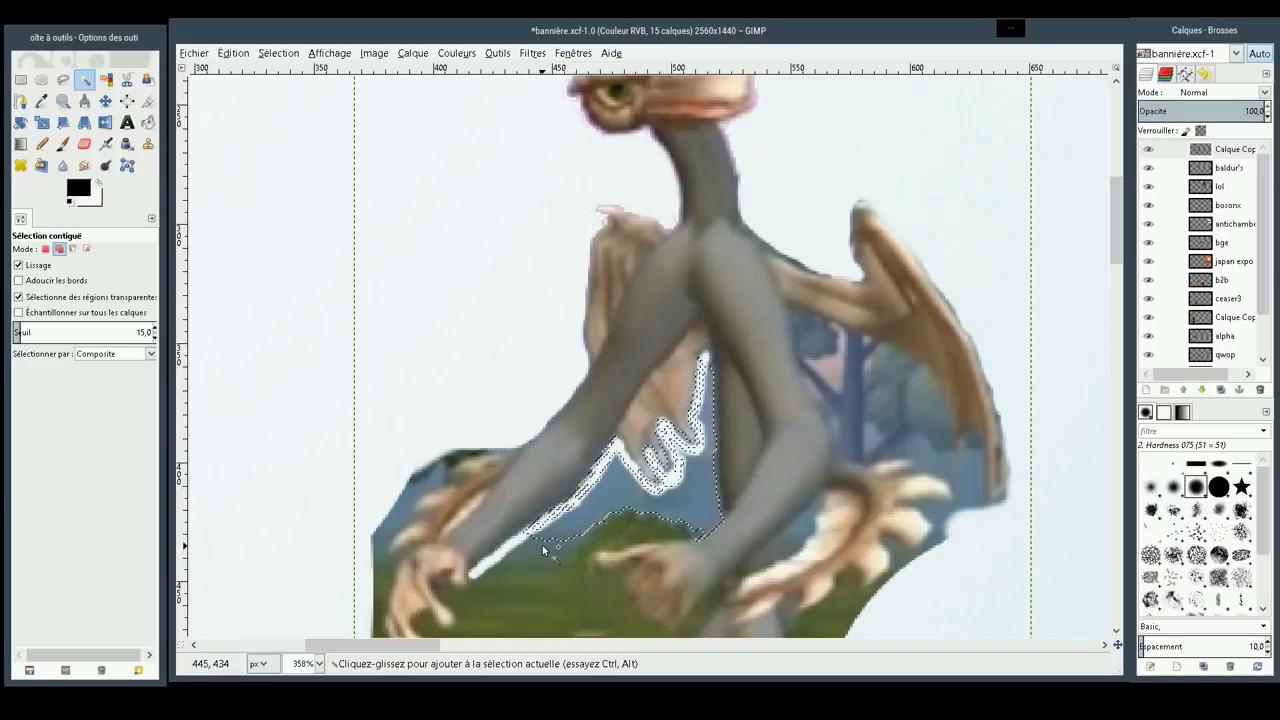
left_click_drag(542, 545, 506, 551)
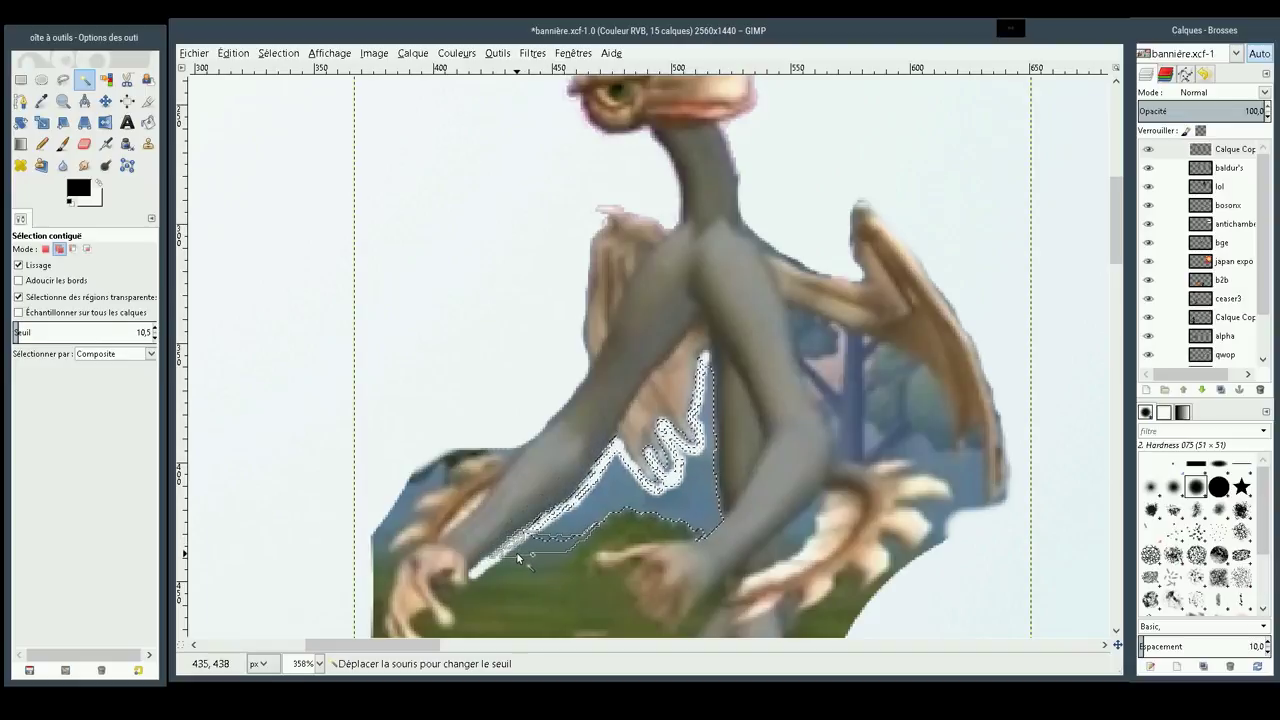
left_click_drag(506, 551, 518, 558)
left_click_drag(634, 530, 634, 533)
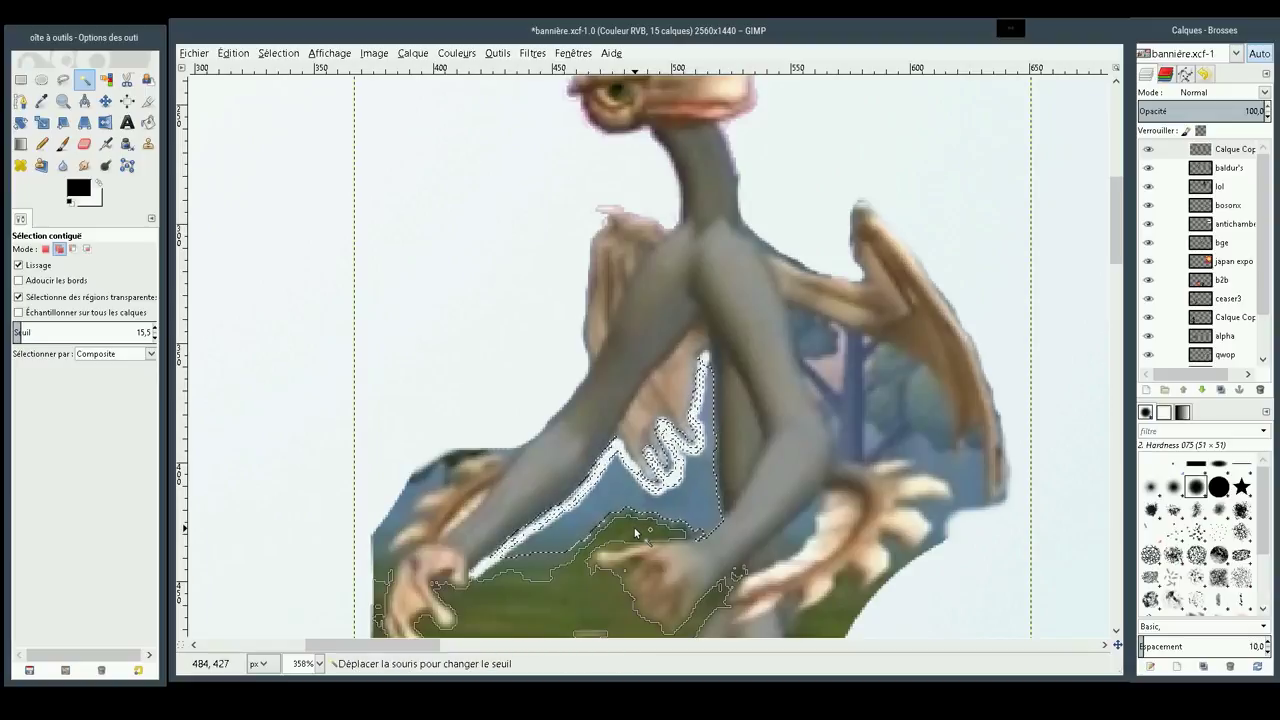
left_click_drag(634, 533, 669, 526)
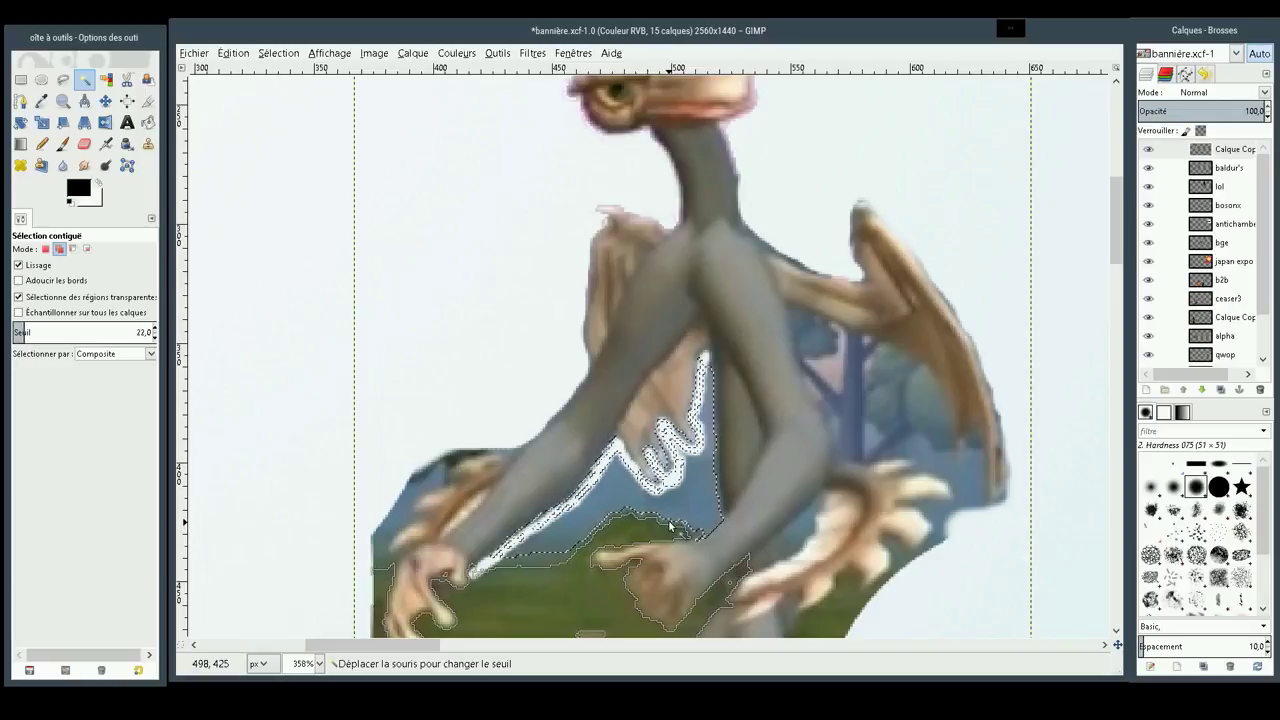
left_click_drag(669, 526, 624, 524)
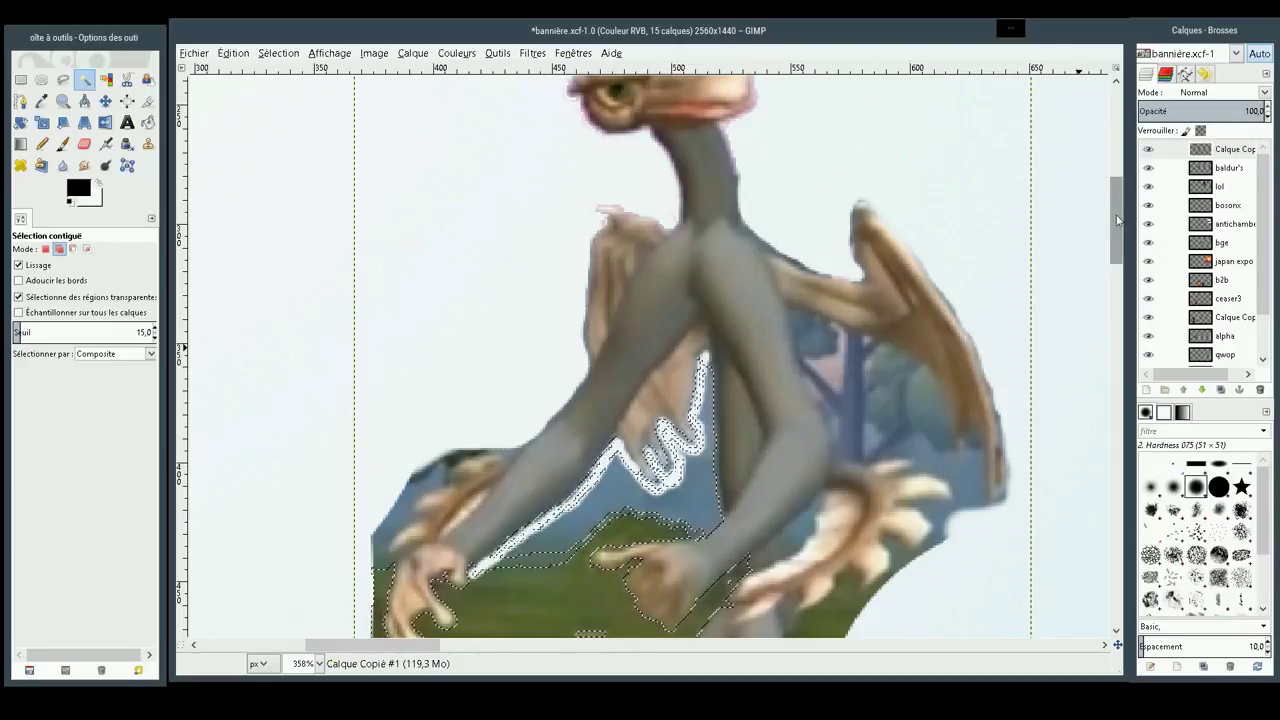
scroll(1115, 222, "down", 3)
scroll(1115, 222, "down", 2)
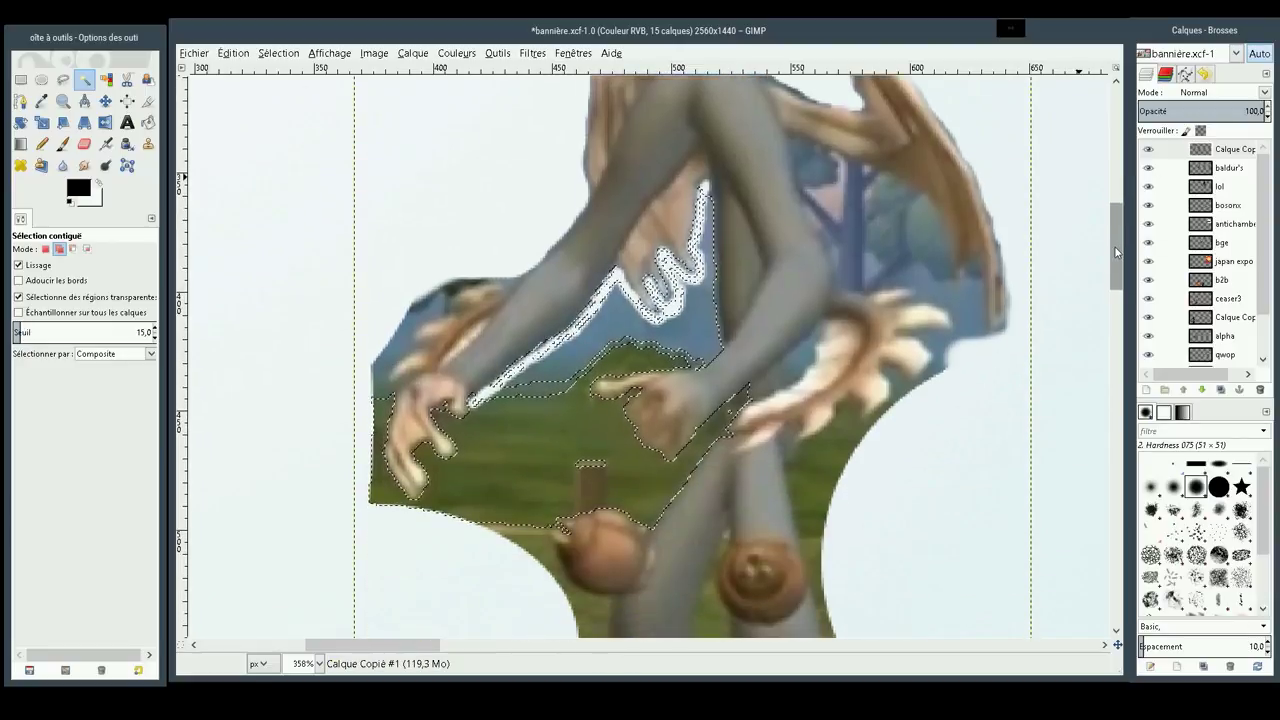
Add the grass beside the upper arm, stick, hand, left edge and lower legs to the selection
mouse_move(538, 396)
left_mouse_down()
mouse_move(510, 398)
mouse_move(556, 423)
left_mouse_up()
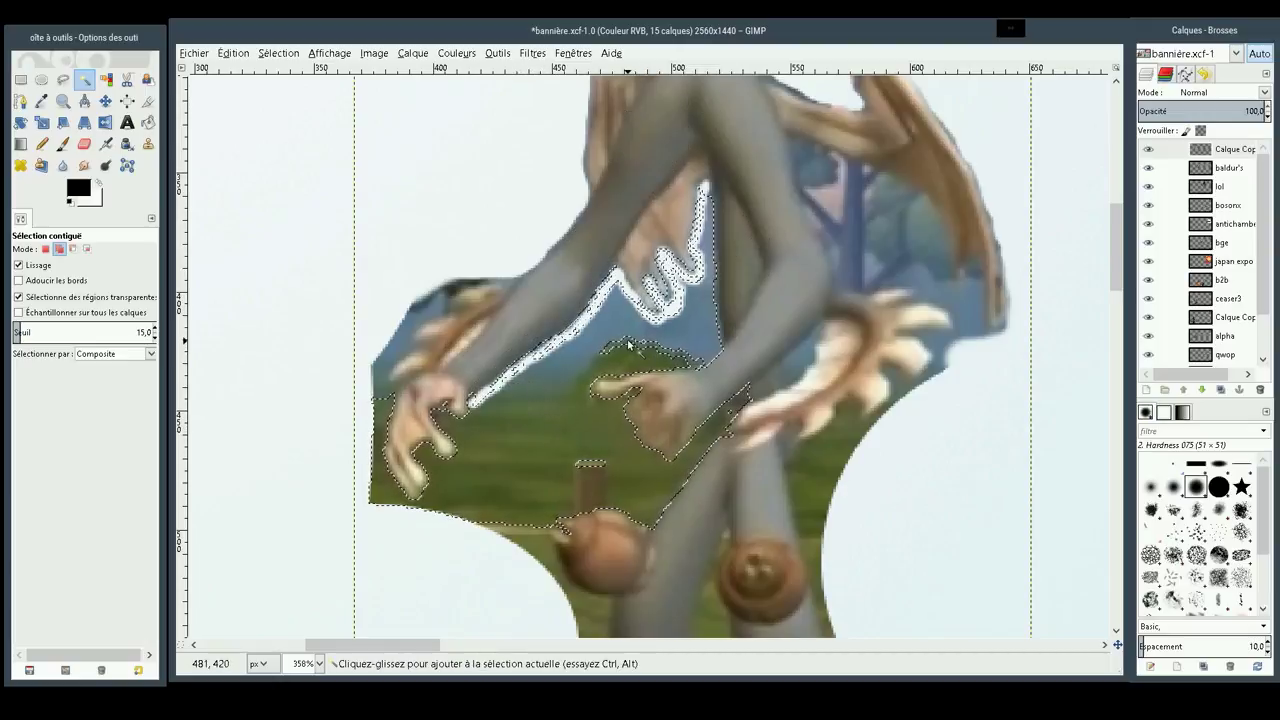
mouse_move(628, 344)
left_mouse_down()
mouse_move(596, 355)
mouse_move(622, 360)
mouse_move(599, 352)
left_mouse_up()
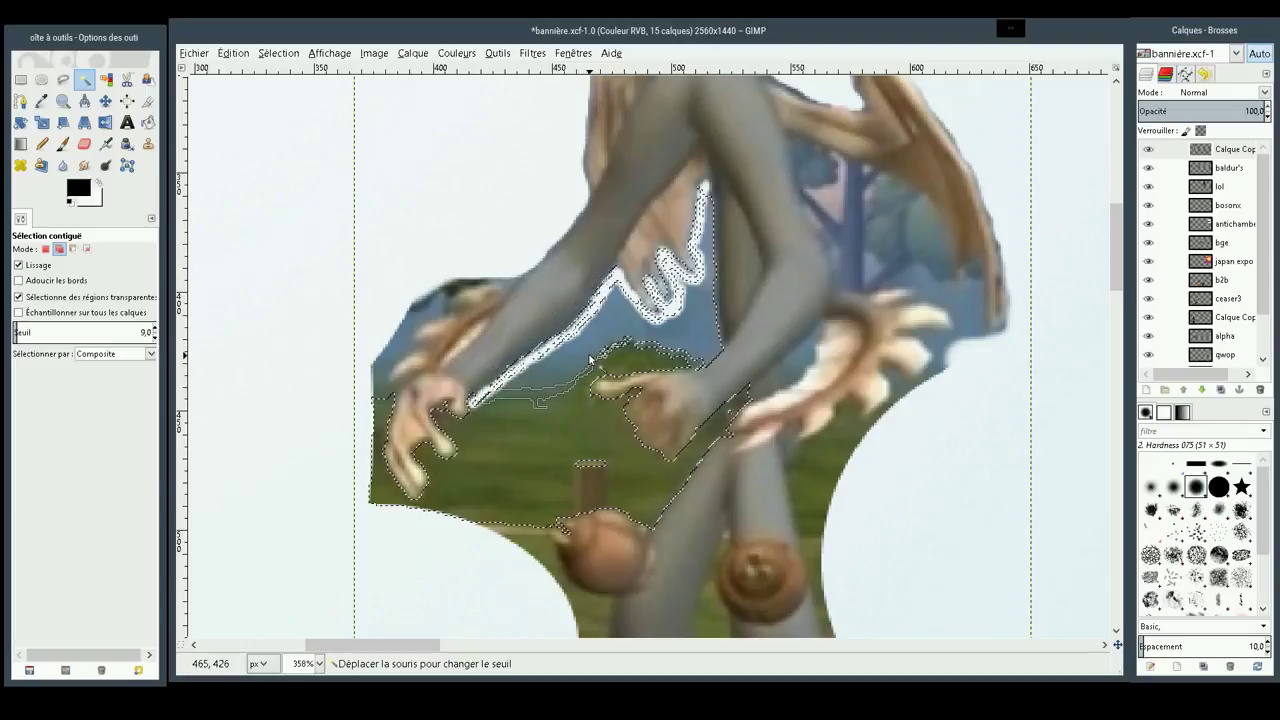
mouse_move(590, 357)
left_mouse_down()
mouse_move(673, 358)
mouse_move(648, 358)
left_mouse_up()
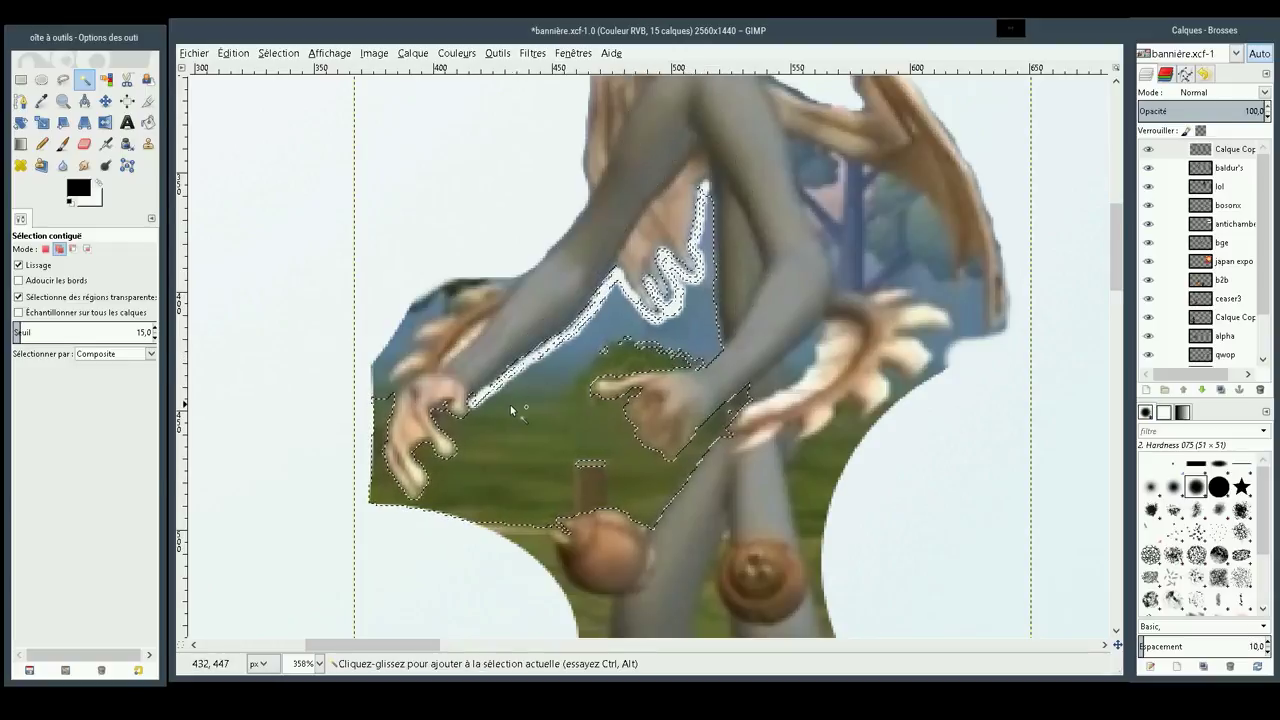
left_click_drag(592, 466, 586, 461)
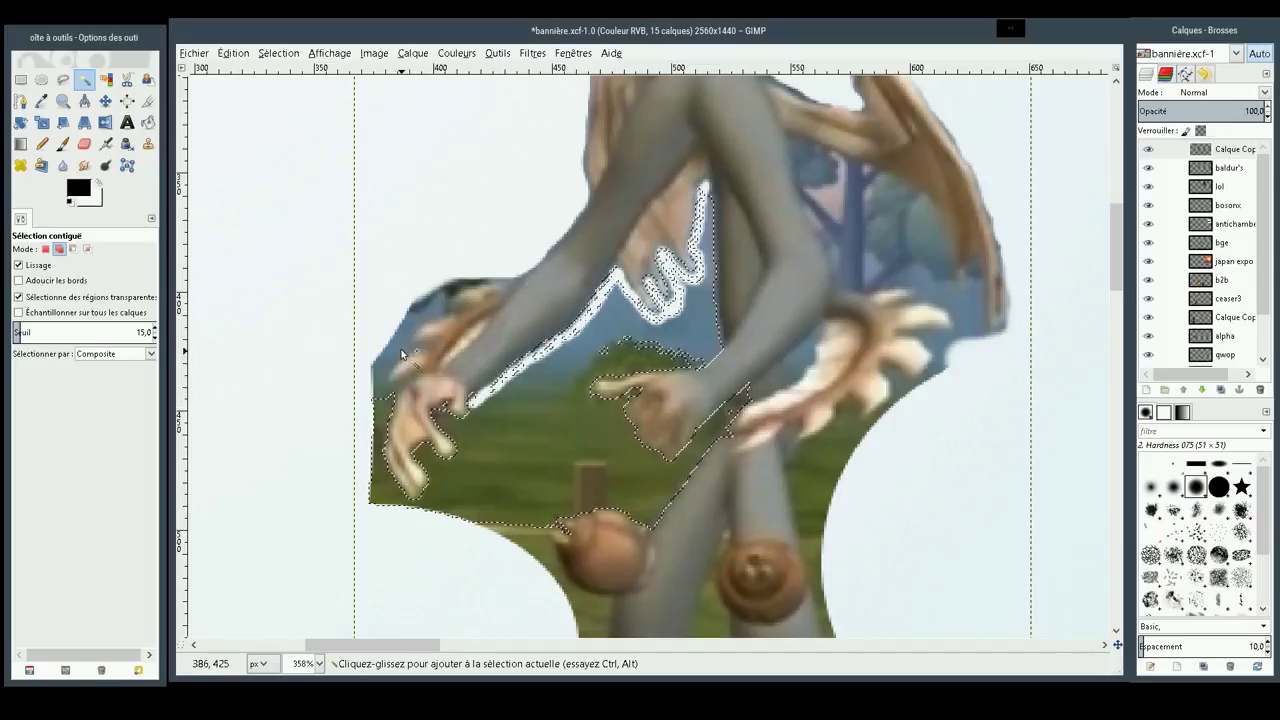
mouse_move(397, 350)
left_mouse_down()
mouse_move(425, 345)
mouse_move(437, 292)
mouse_move(469, 283)
left_mouse_up()
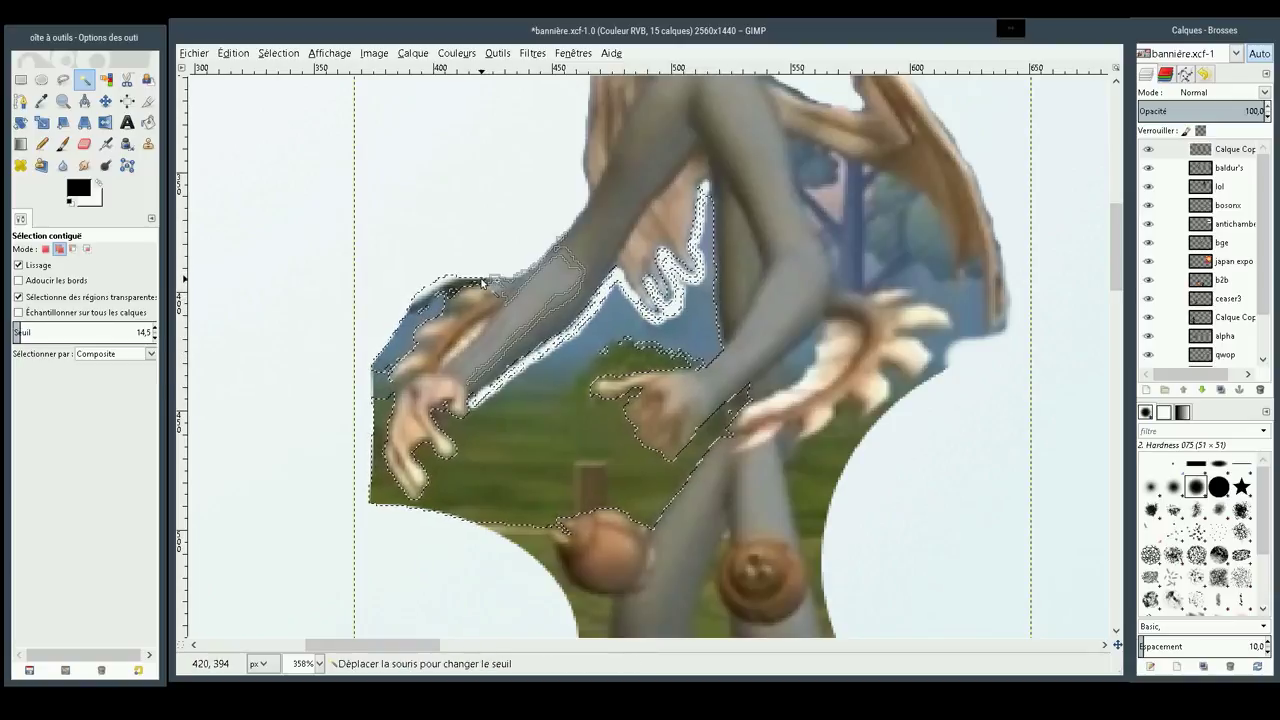
left_click_drag(461, 283, 440, 310)
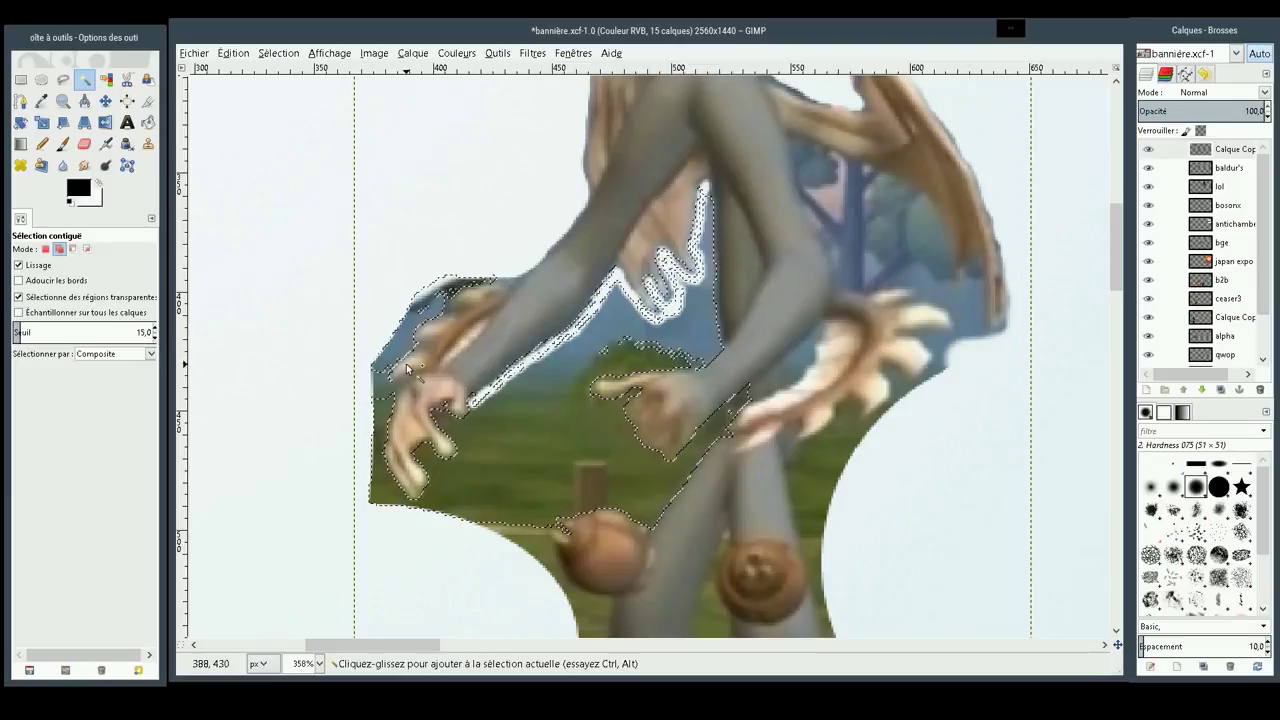
left_click_drag(378, 390, 383, 400)
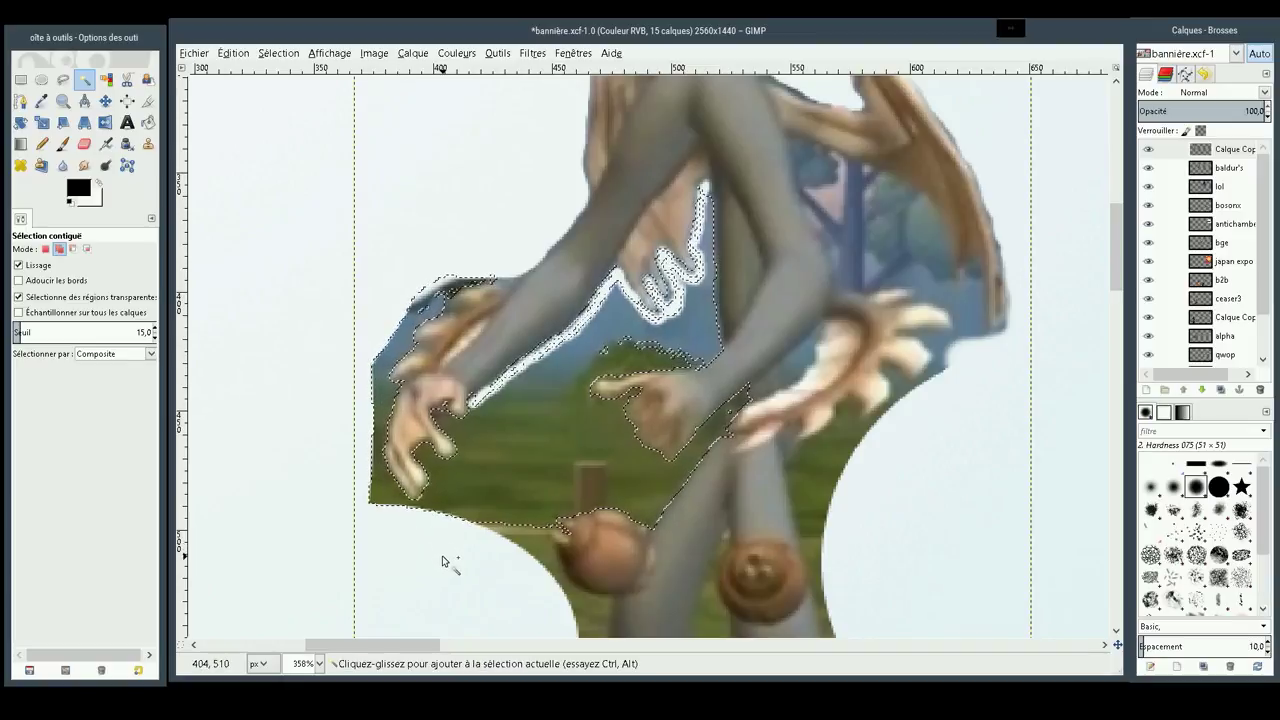
left_click_drag(521, 539, 561, 535)
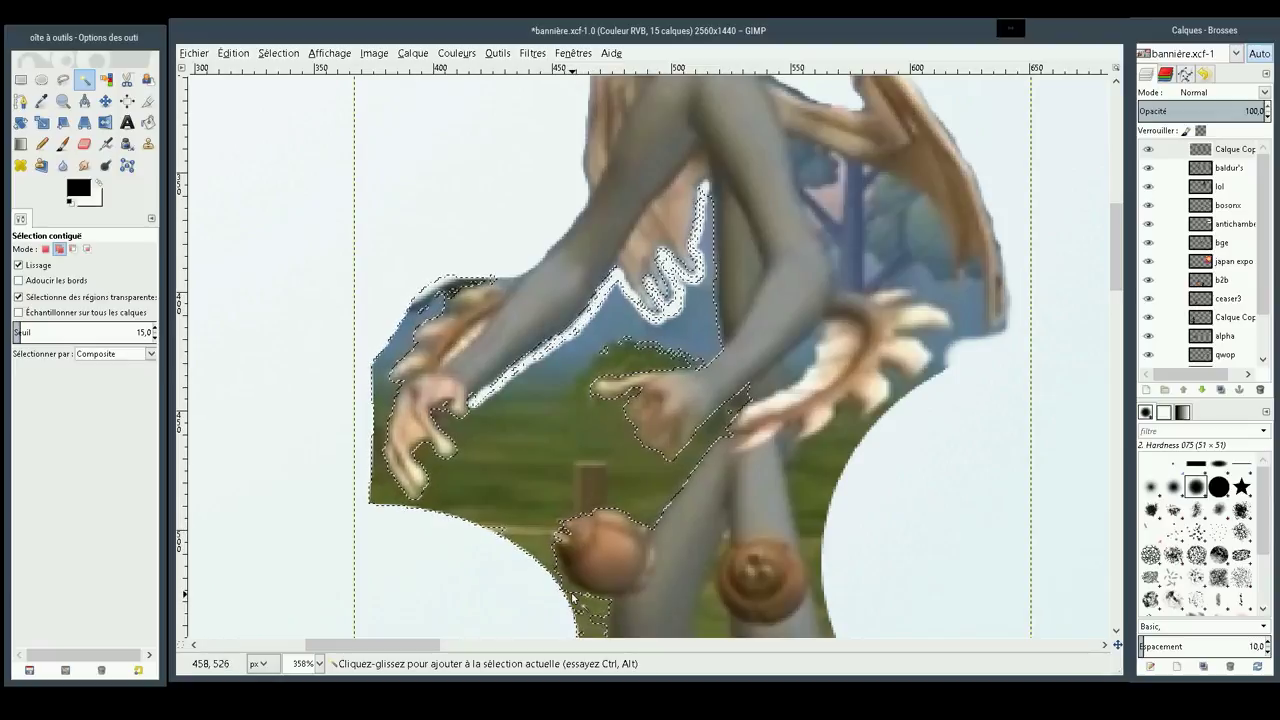
mouse_move(569, 588)
left_mouse_down()
mouse_move(548, 600)
mouse_move(570, 620)
left_mouse_up()
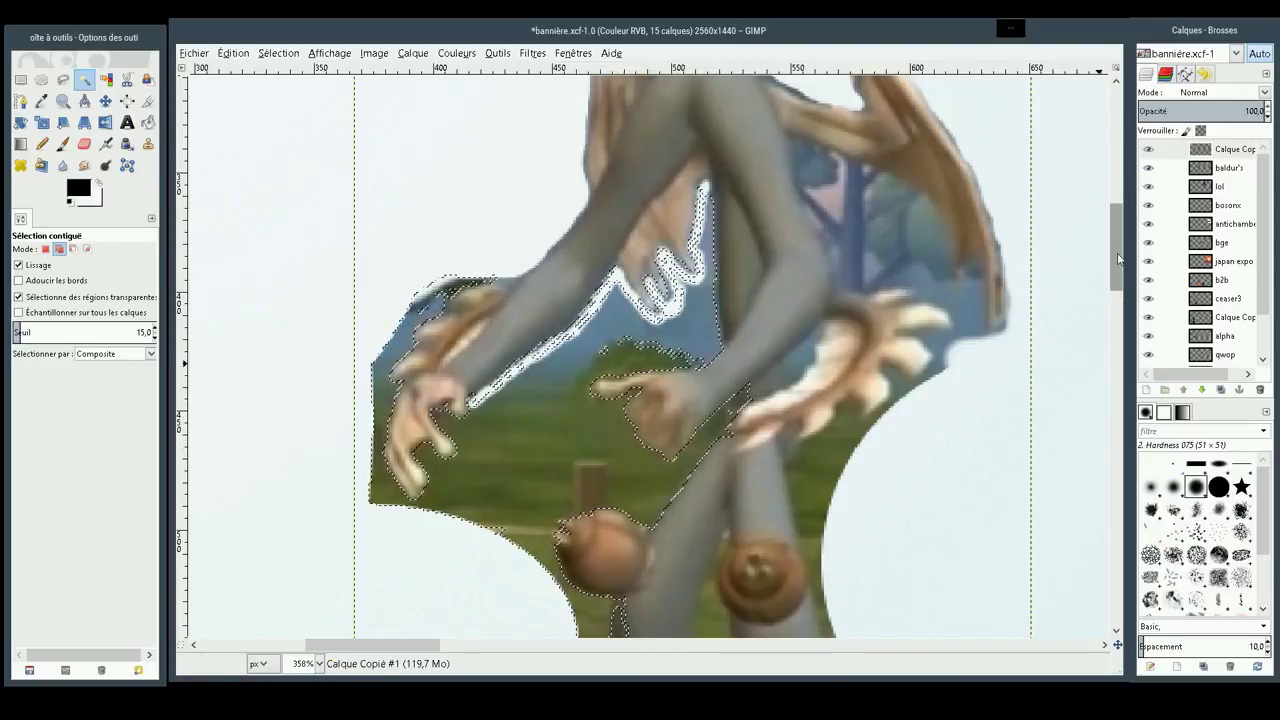
left_click_drag(1118, 260, 1118, 295)
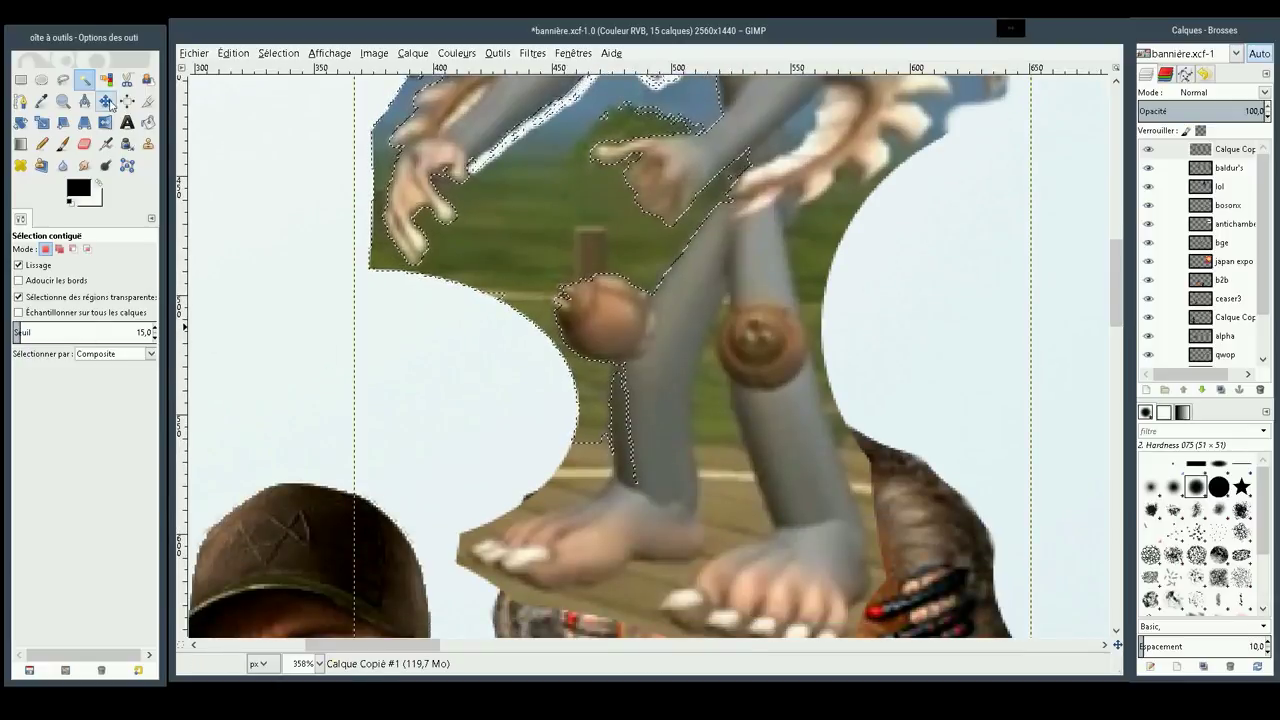
Subtract oval areas over the legs from the selection and delete the selected green scenery
left_click(43, 86)
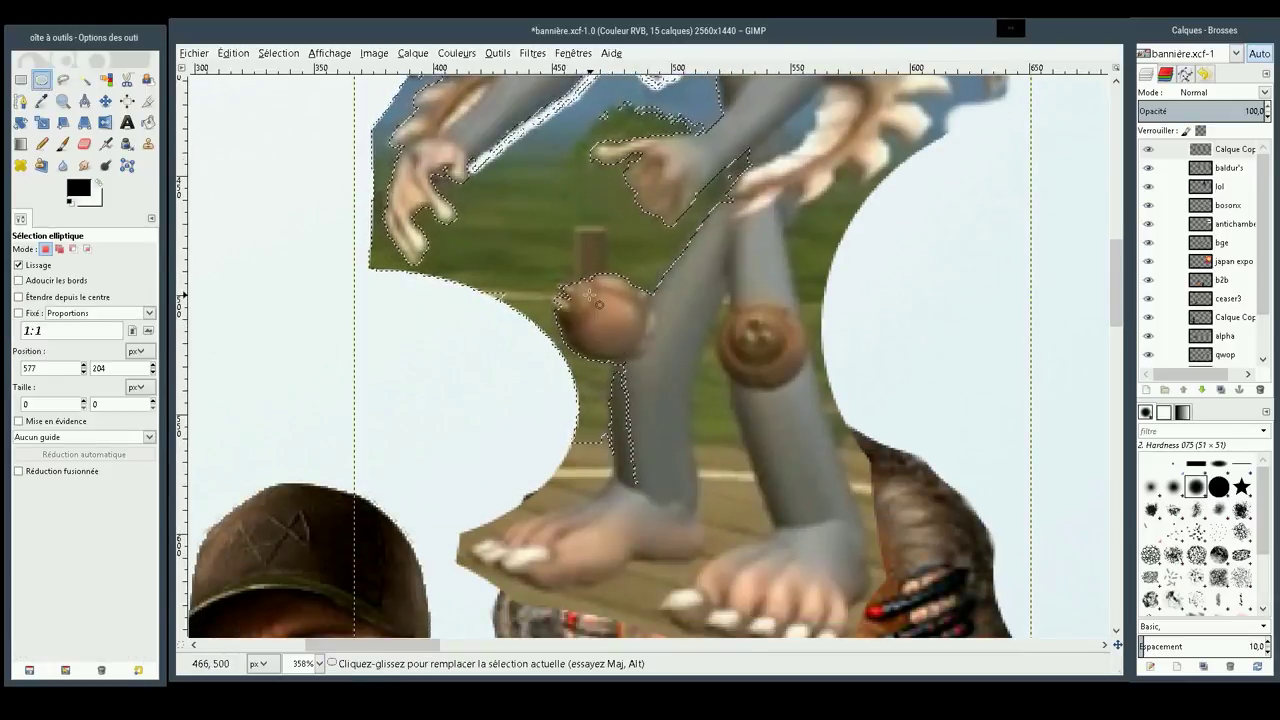
mouse_move(600, 298)
left_mouse_down()
mouse_move(563, 296)
mouse_move(580, 306)
mouse_move(558, 312)
left_mouse_up()
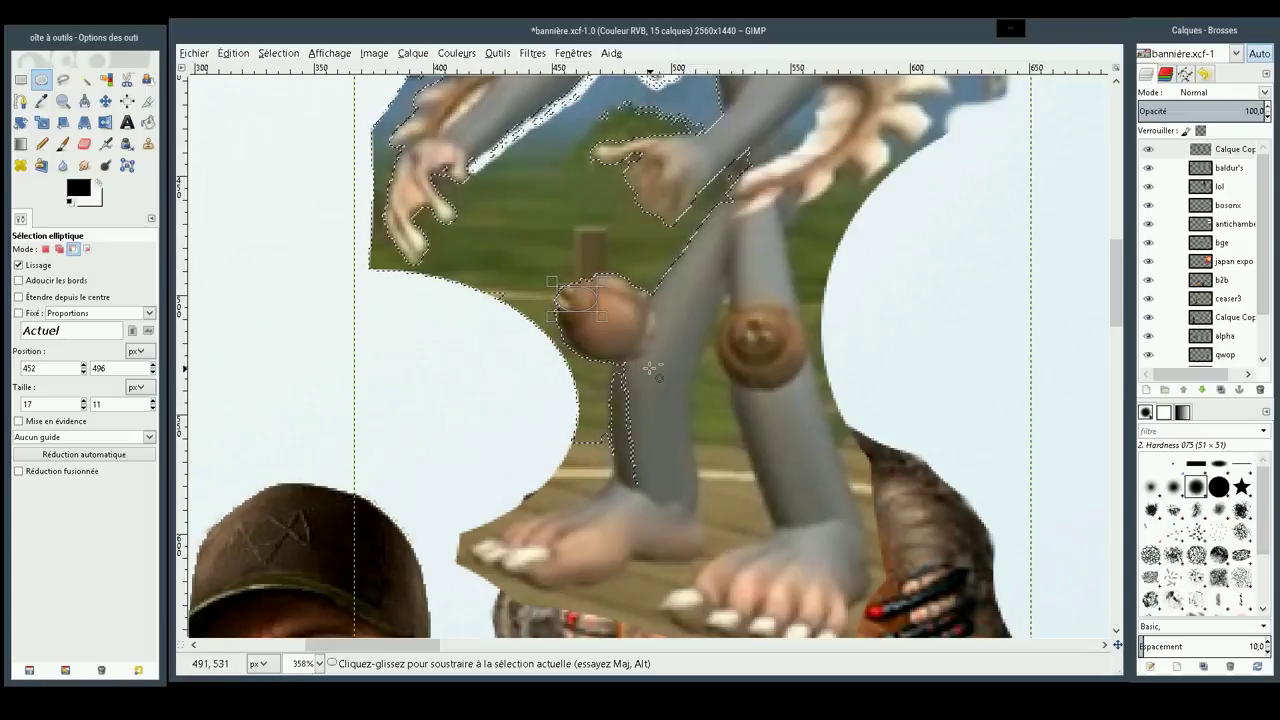
left_click_drag(654, 508, 613, 366)
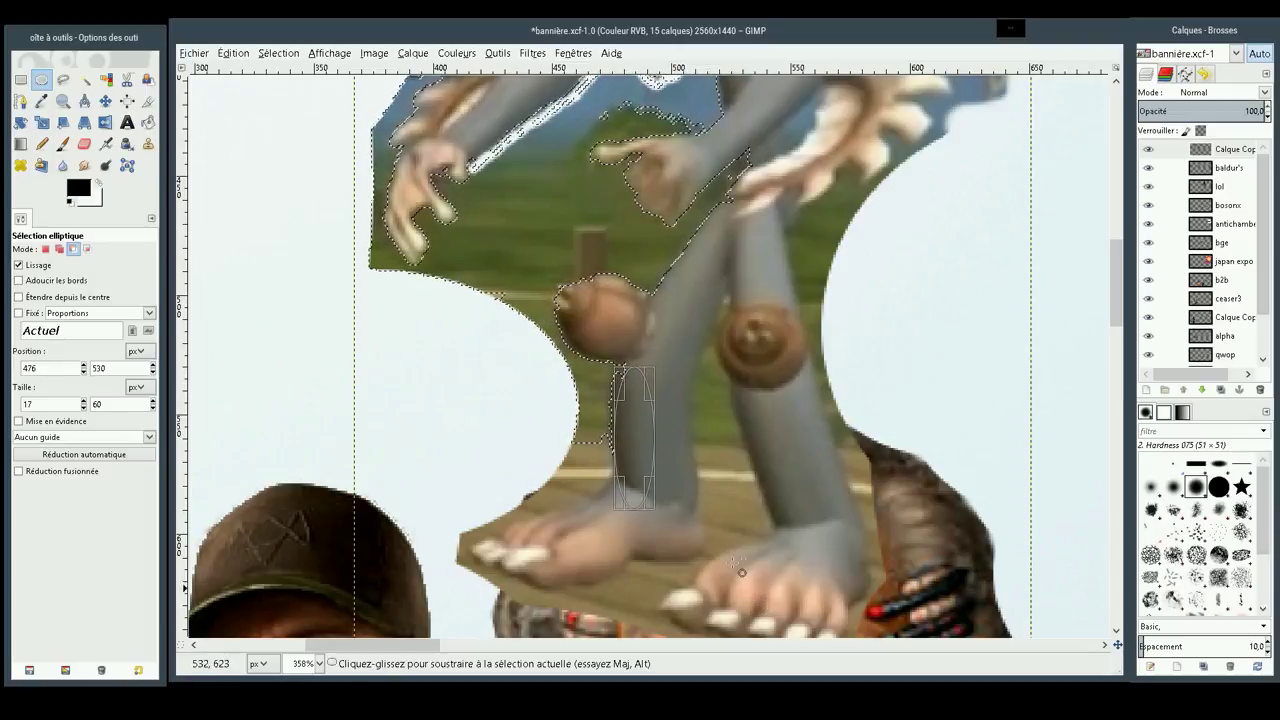
left_click(662, 368)
left_click_drag(668, 426, 618, 337)
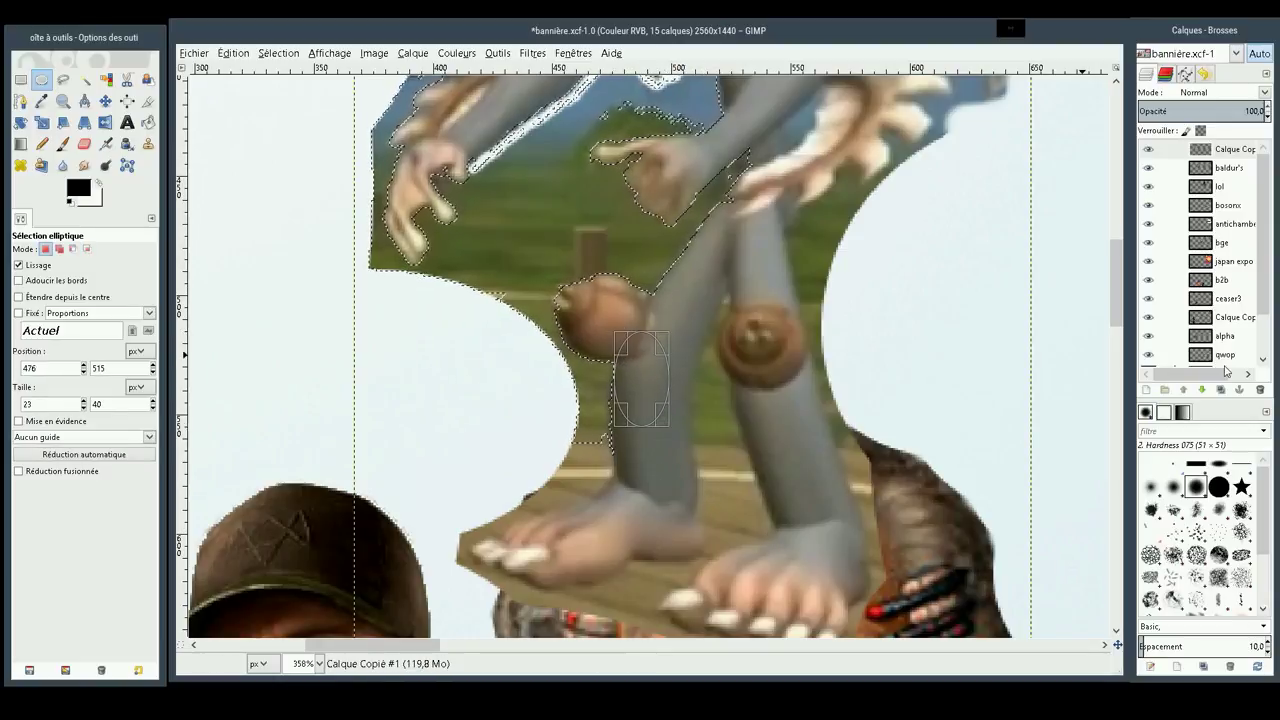
left_click_drag(1119, 292, 1111, 251)
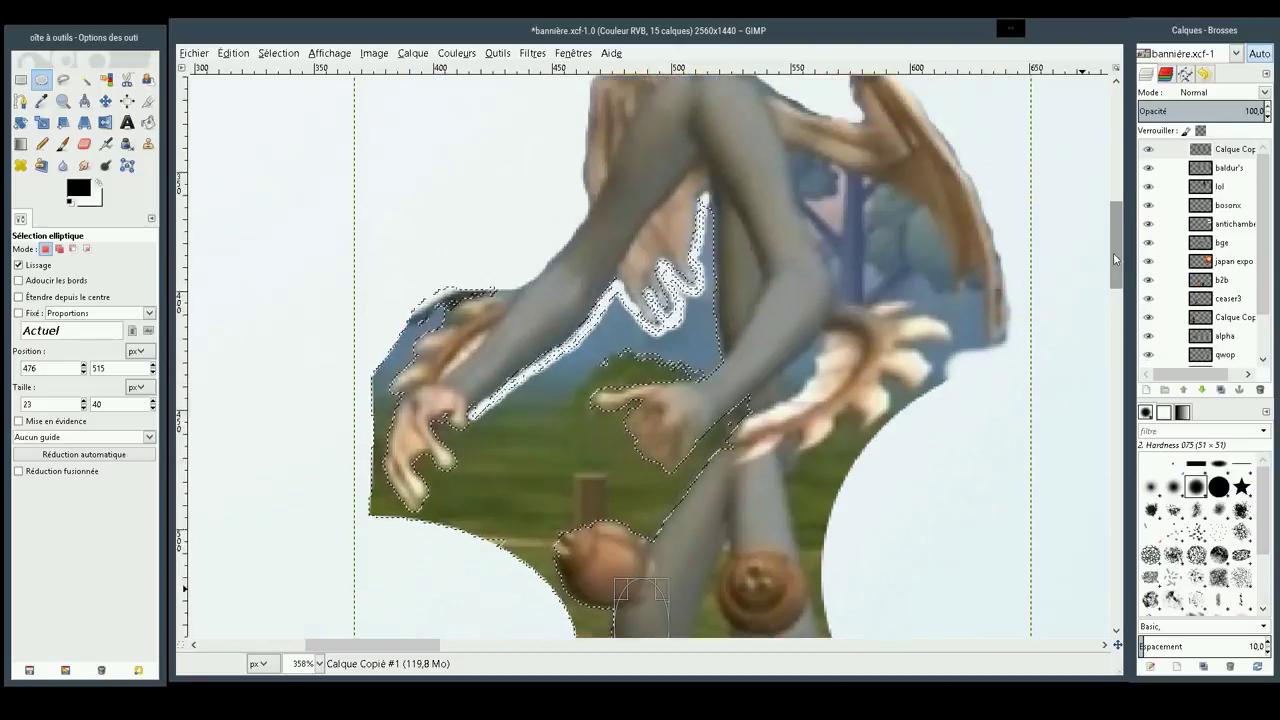
key("Delete")
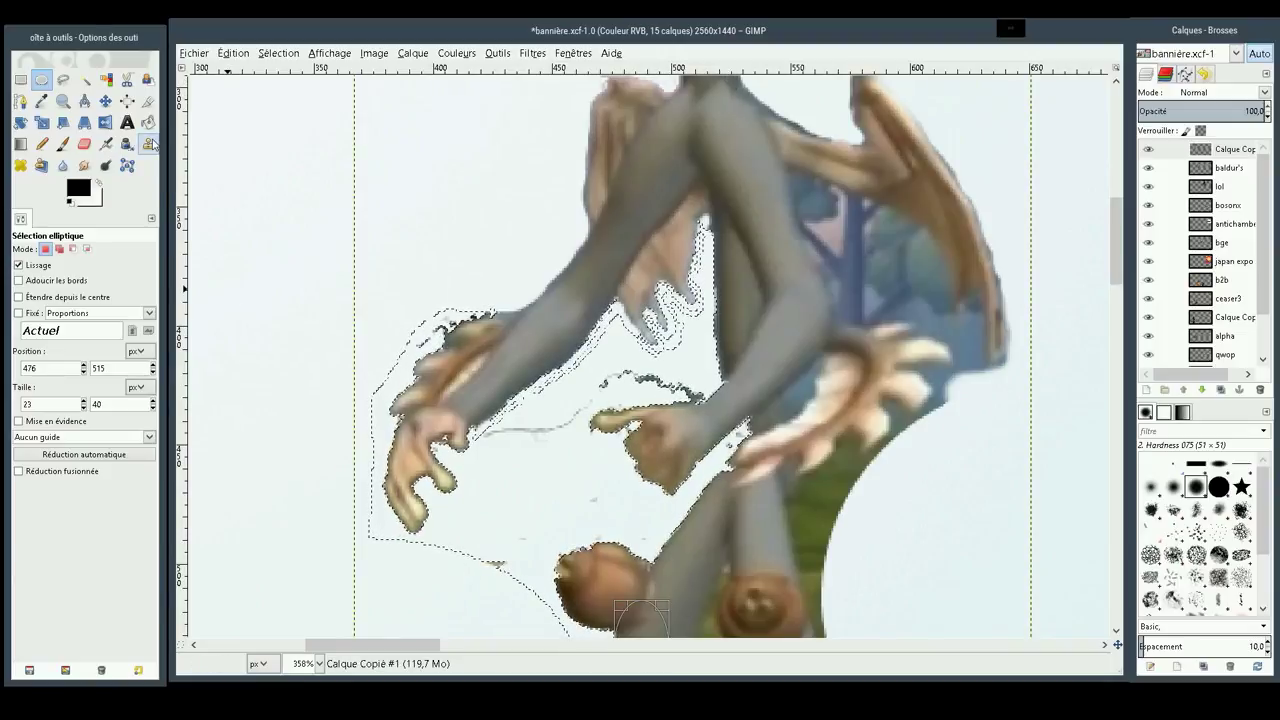
Deselect, erase the hand's jagged edge and the orange speck, then zoom out to the whole banner
left_click(84, 143)
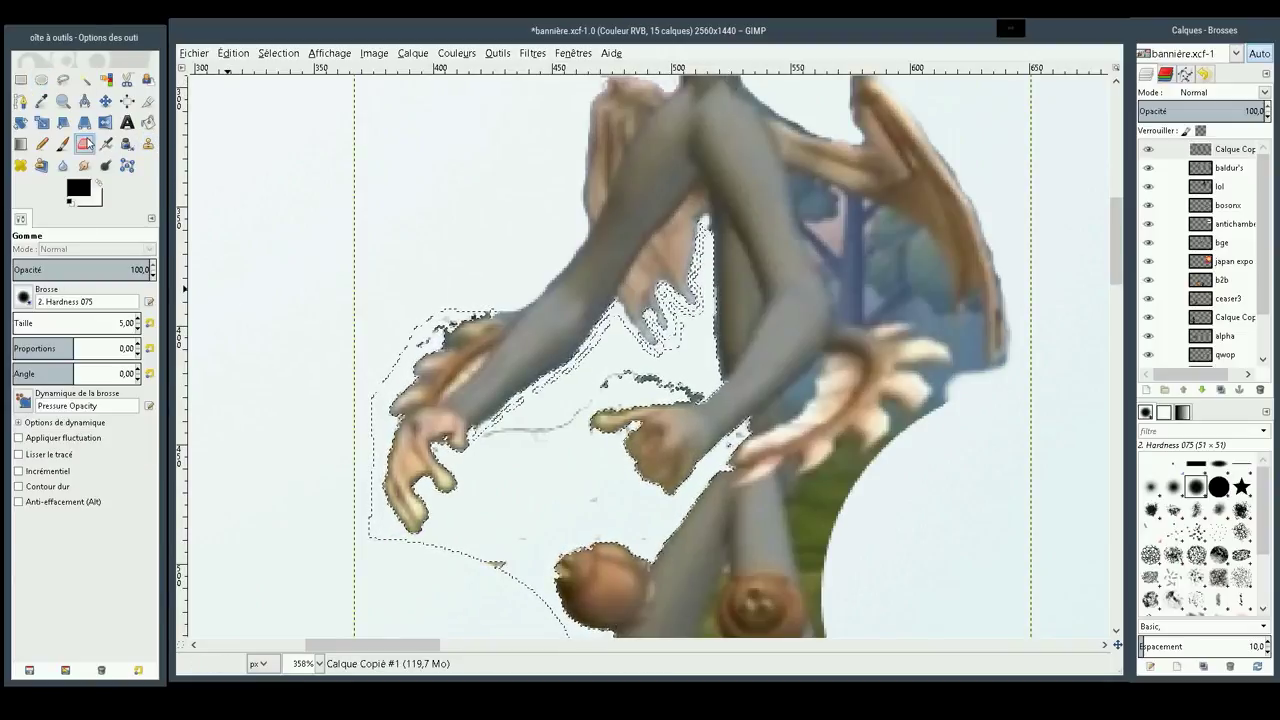
key("ctrl+shift+a")
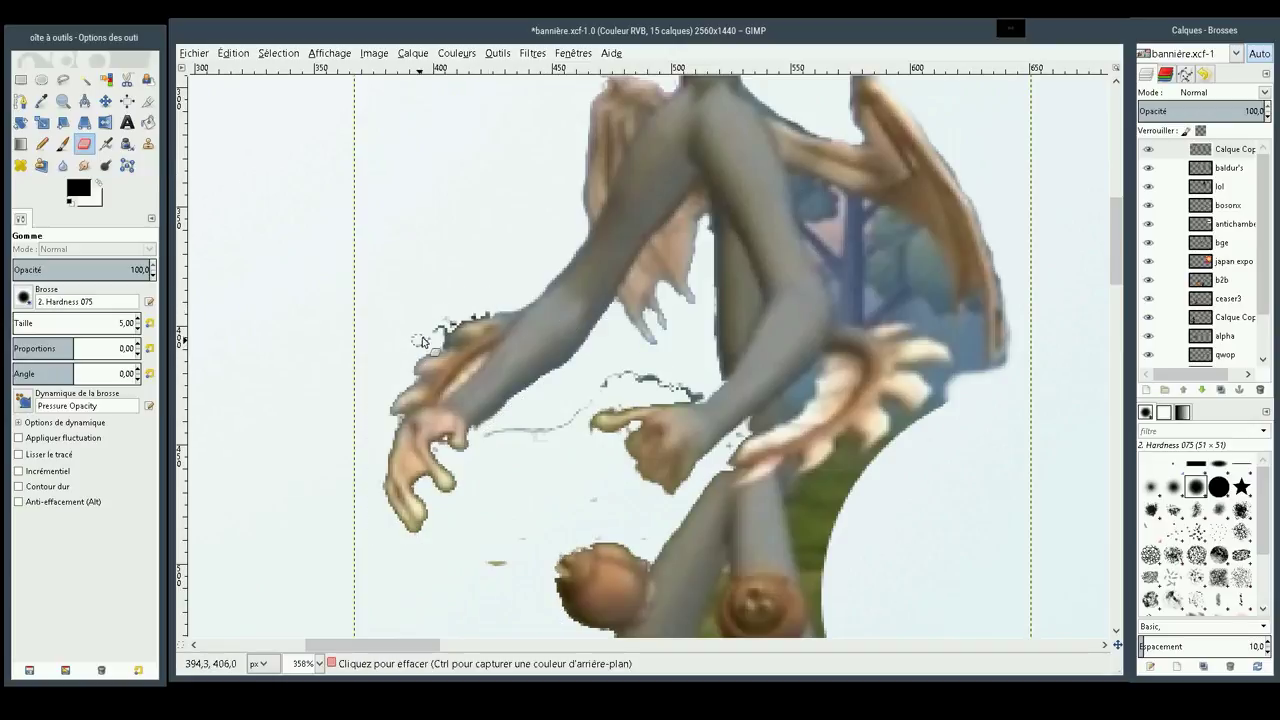
left_click_drag(430, 347, 488, 305)
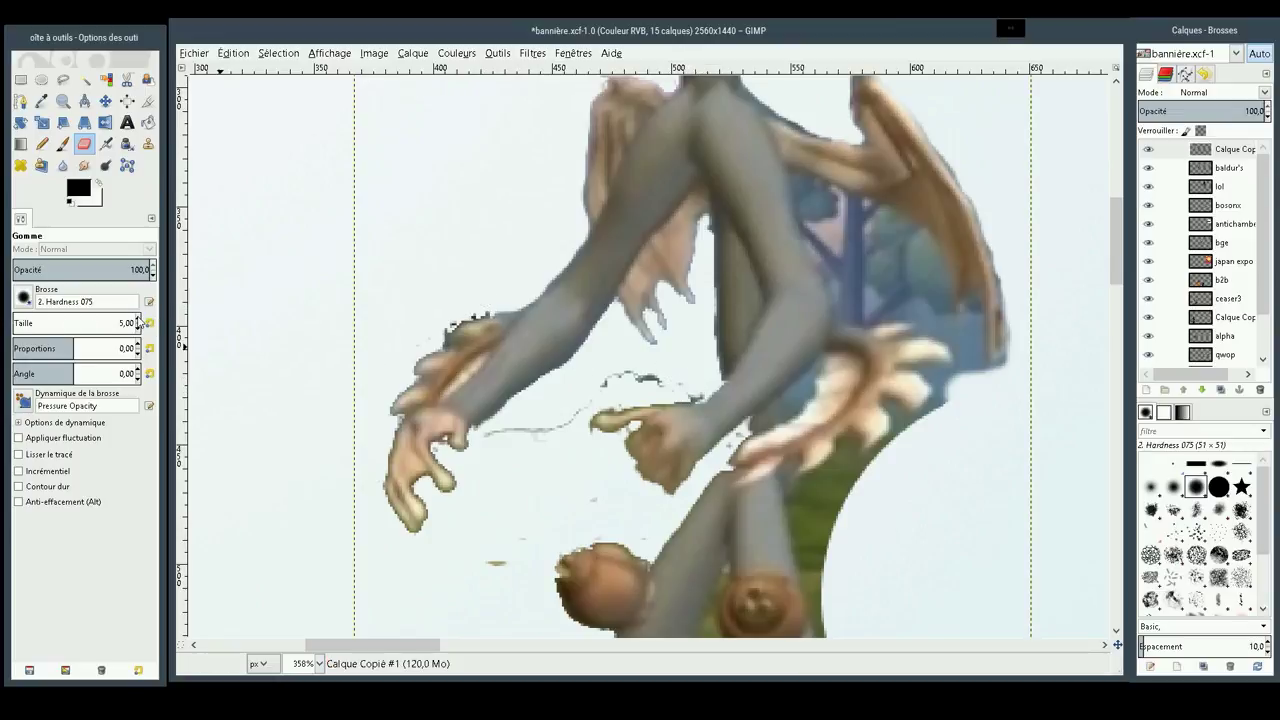
left_click(138, 318)
left_click(138, 318)
left_click(138, 318)
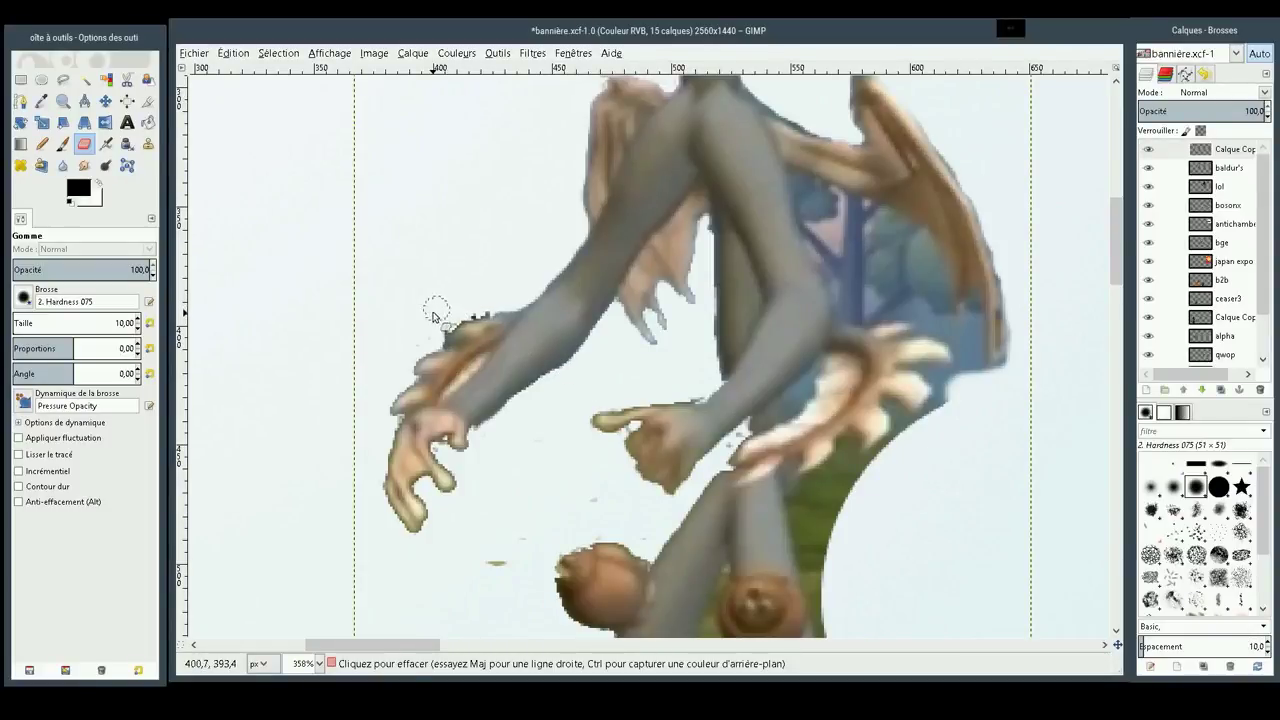
left_click(493, 564)
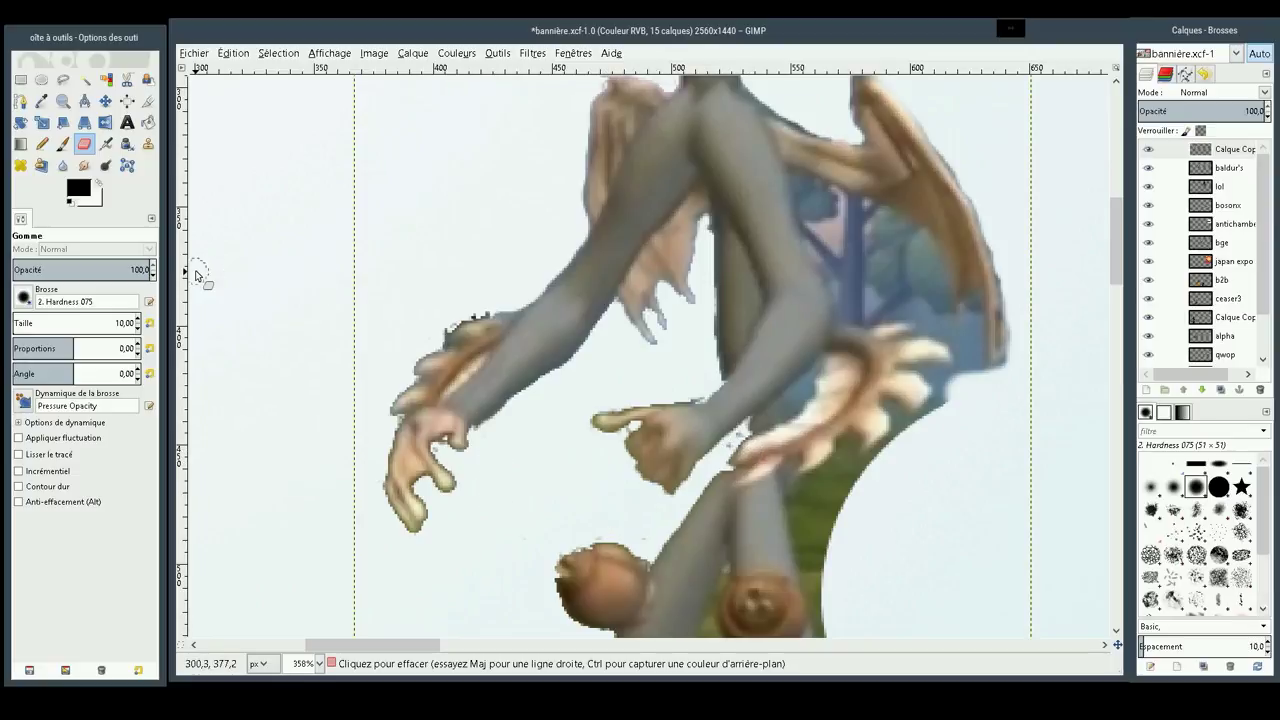
left_click(63, 101)
left_click(526, 366)
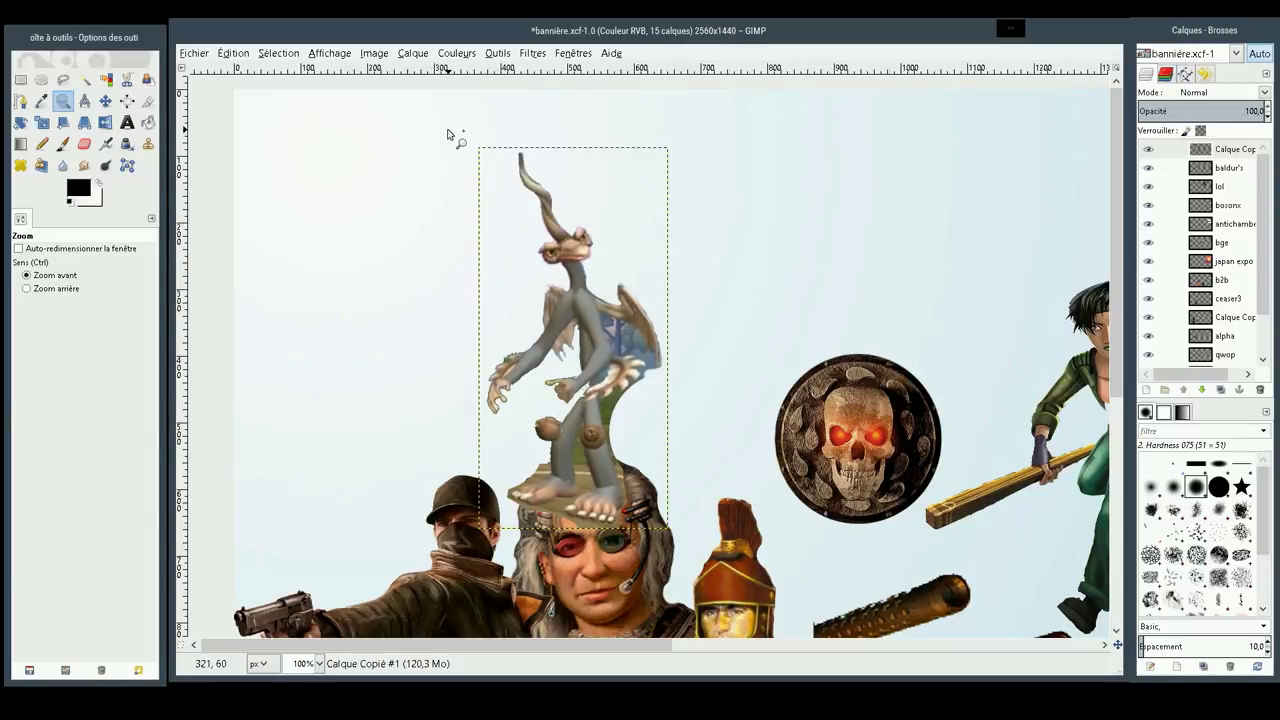
Zoom in on the upper body, fuzzy-select the blue patch beside the wing, and undo a trial delete
left_click_drag(472, 159, 726, 560)
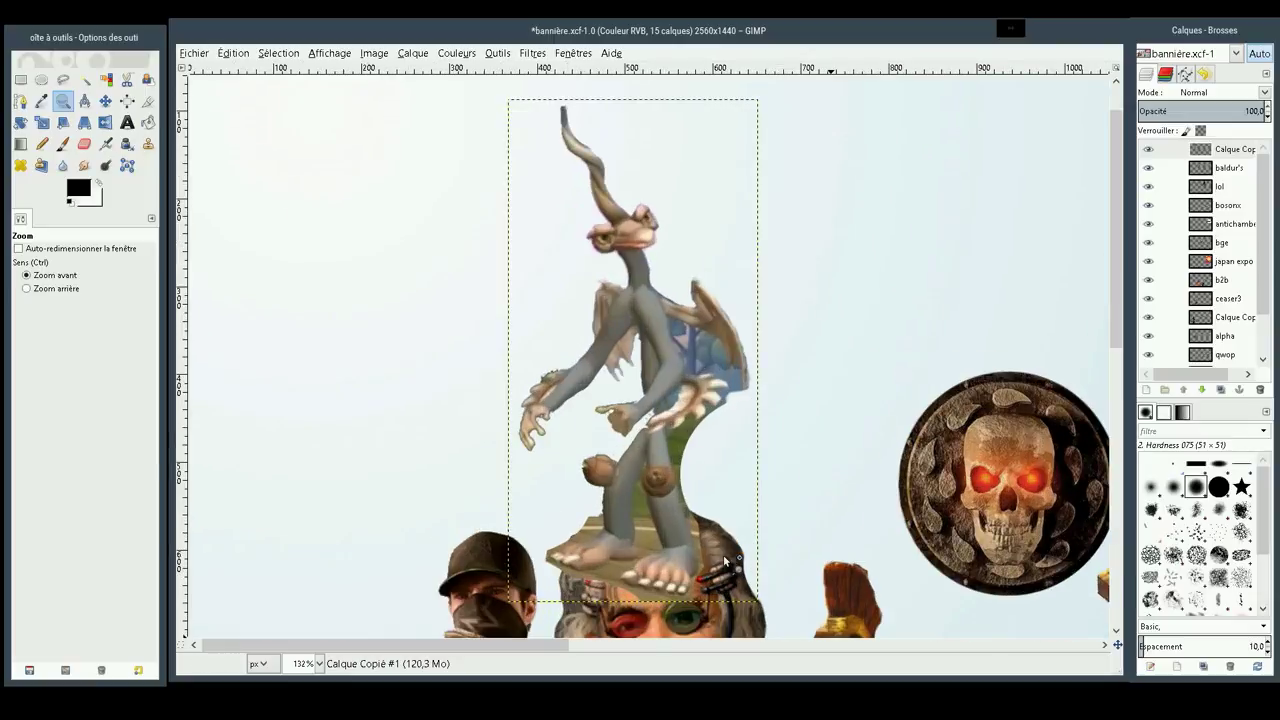
left_click_drag(568, 210, 805, 482)
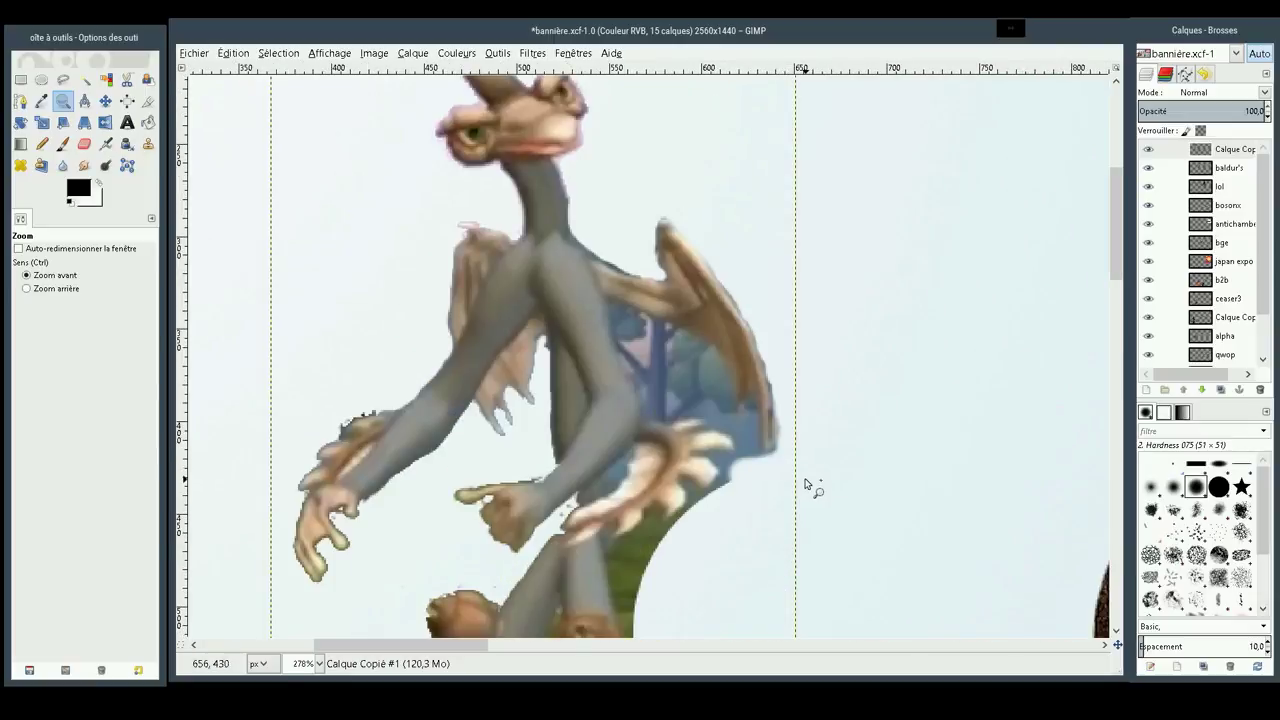
left_click(84, 79)
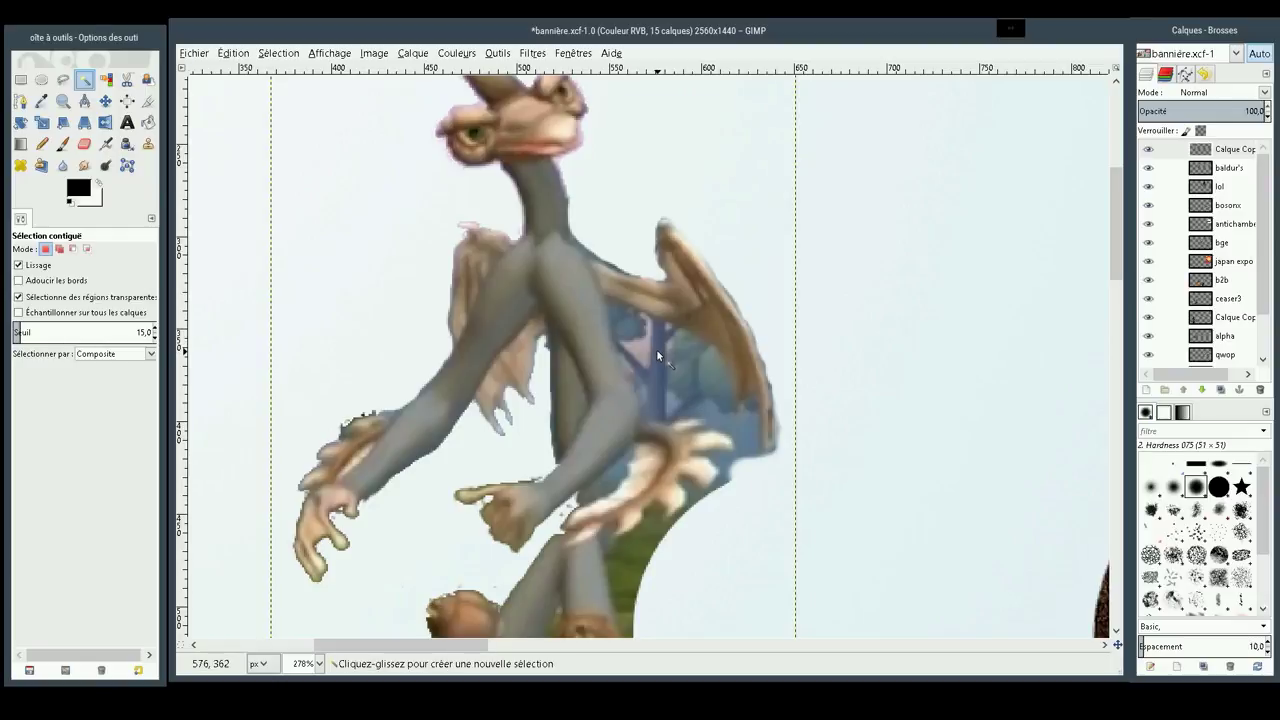
left_click(618, 313)
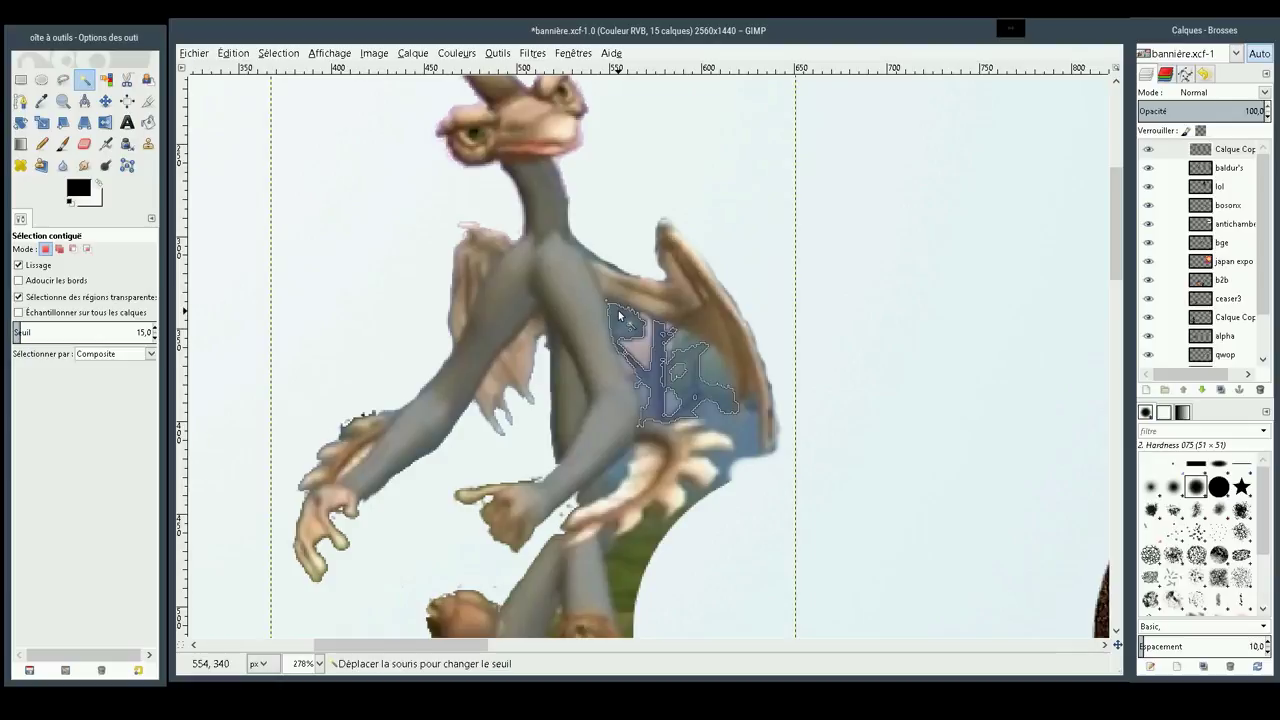
left_click_drag(618, 313, 697, 376)
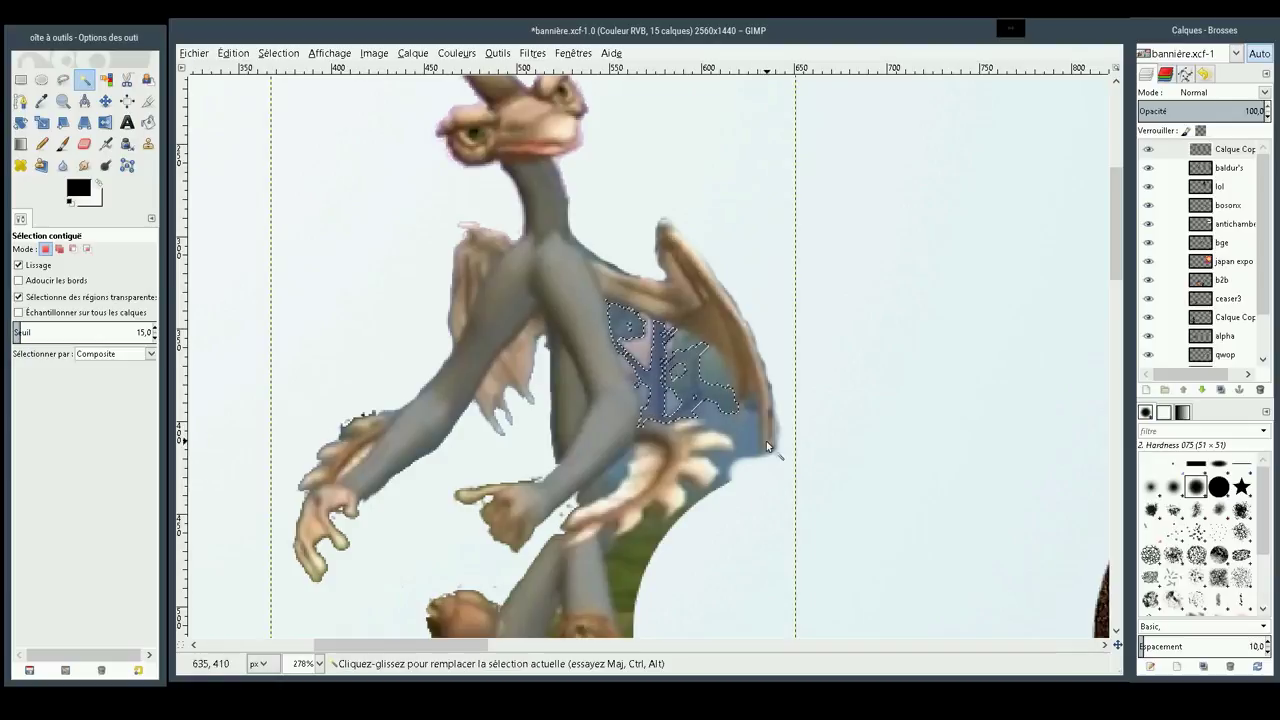
key("Delete")
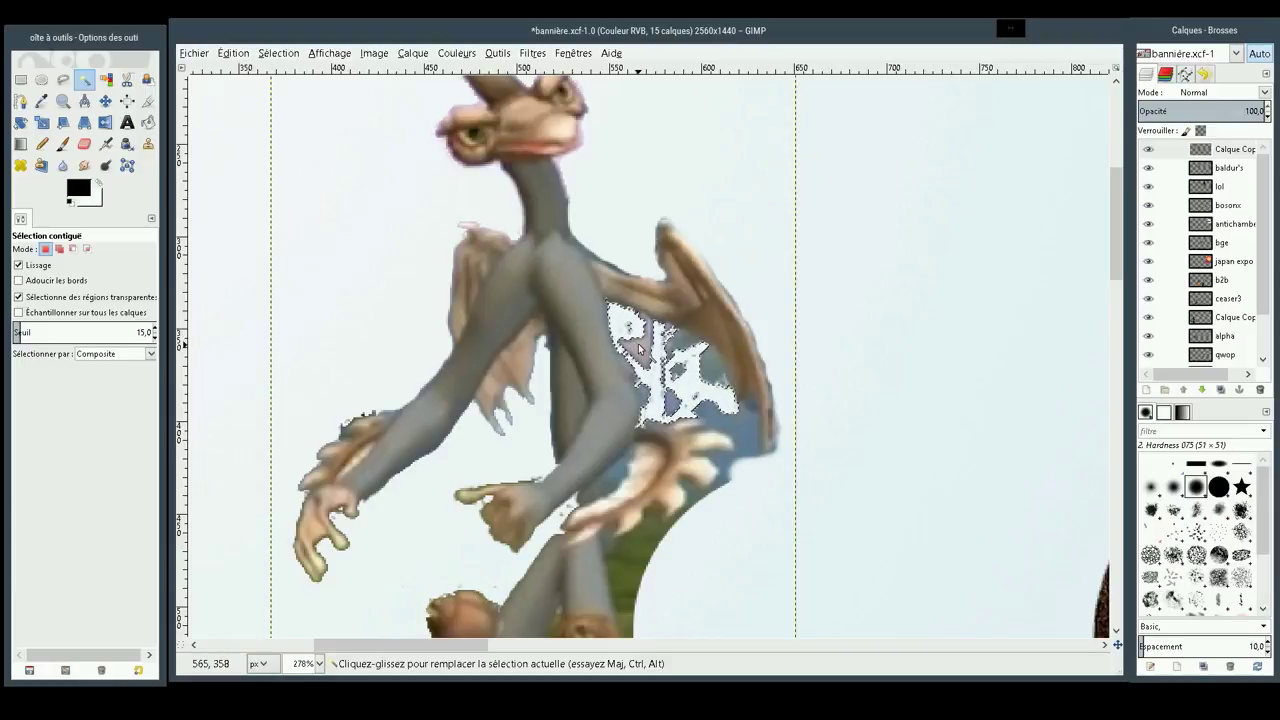
key("ctrl")
key("ctrl+z")
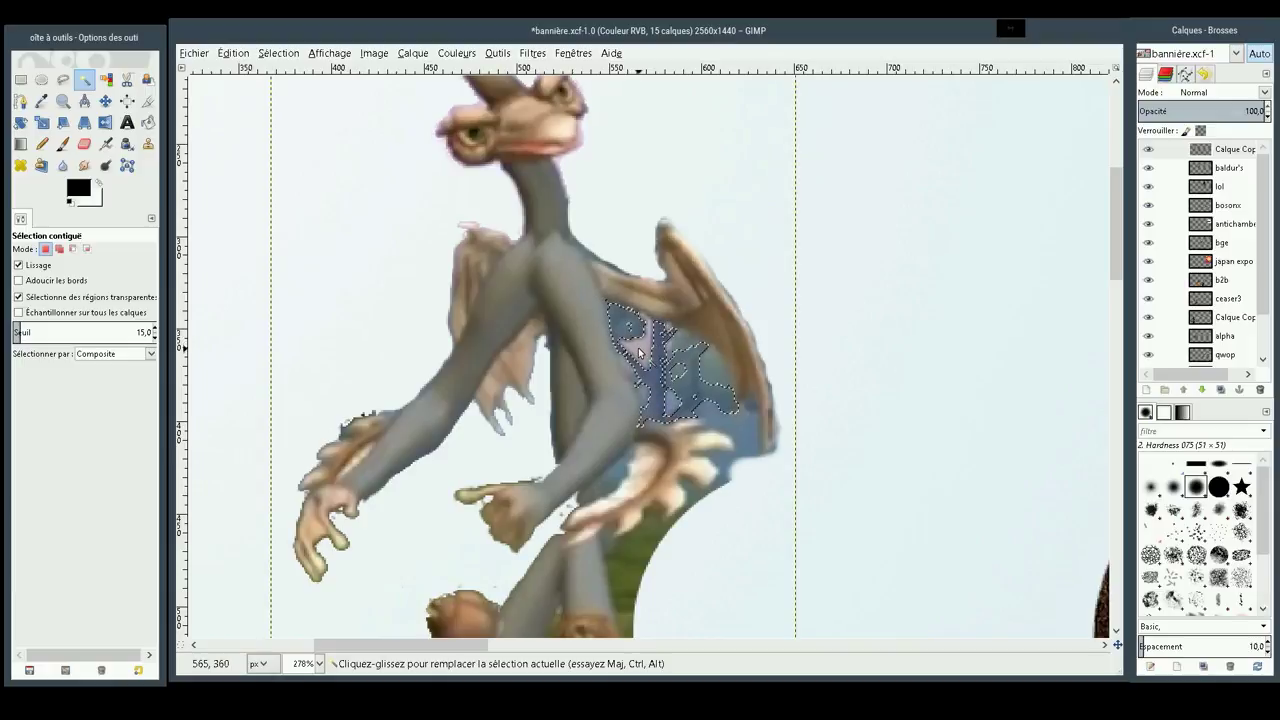
Add the neighbouring blue regions to the selection, tuning the threshold to 8.5
mouse_move(640, 356)
left_mouse_down()
mouse_move(679, 356)
mouse_move(631, 330)
left_mouse_up()
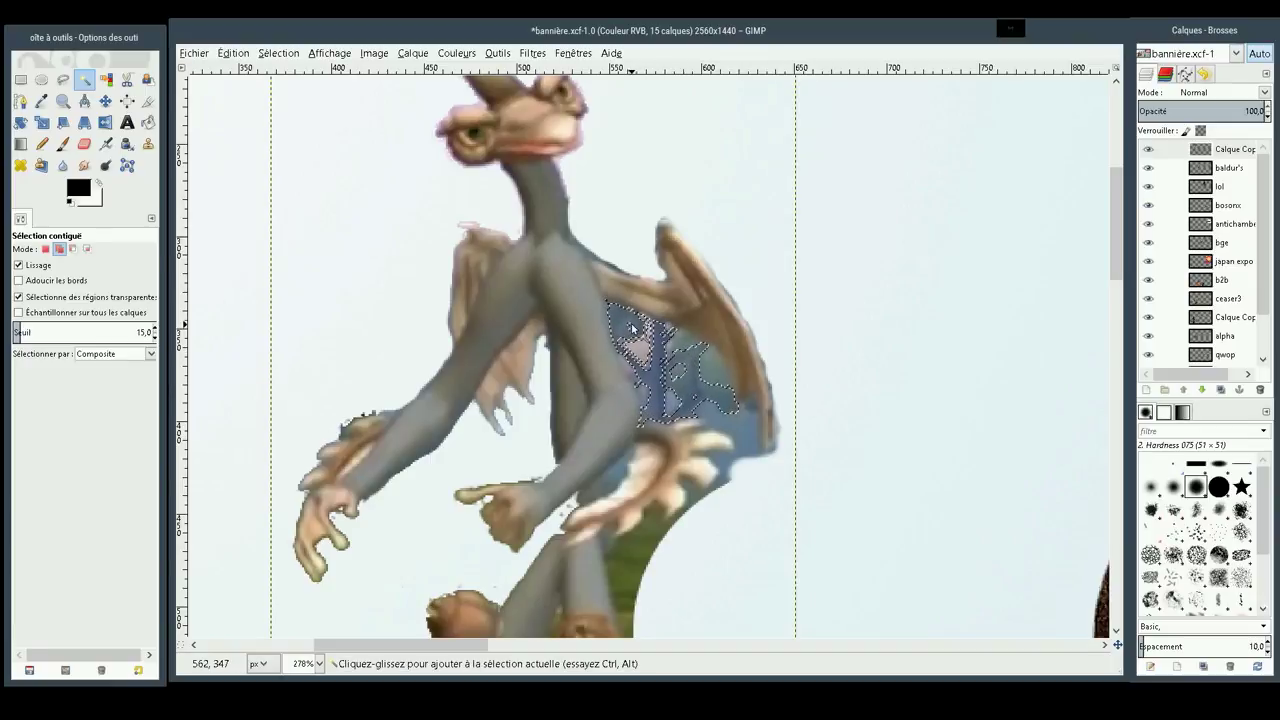
left_click(631, 330)
left_click_drag(740, 410, 705, 413)
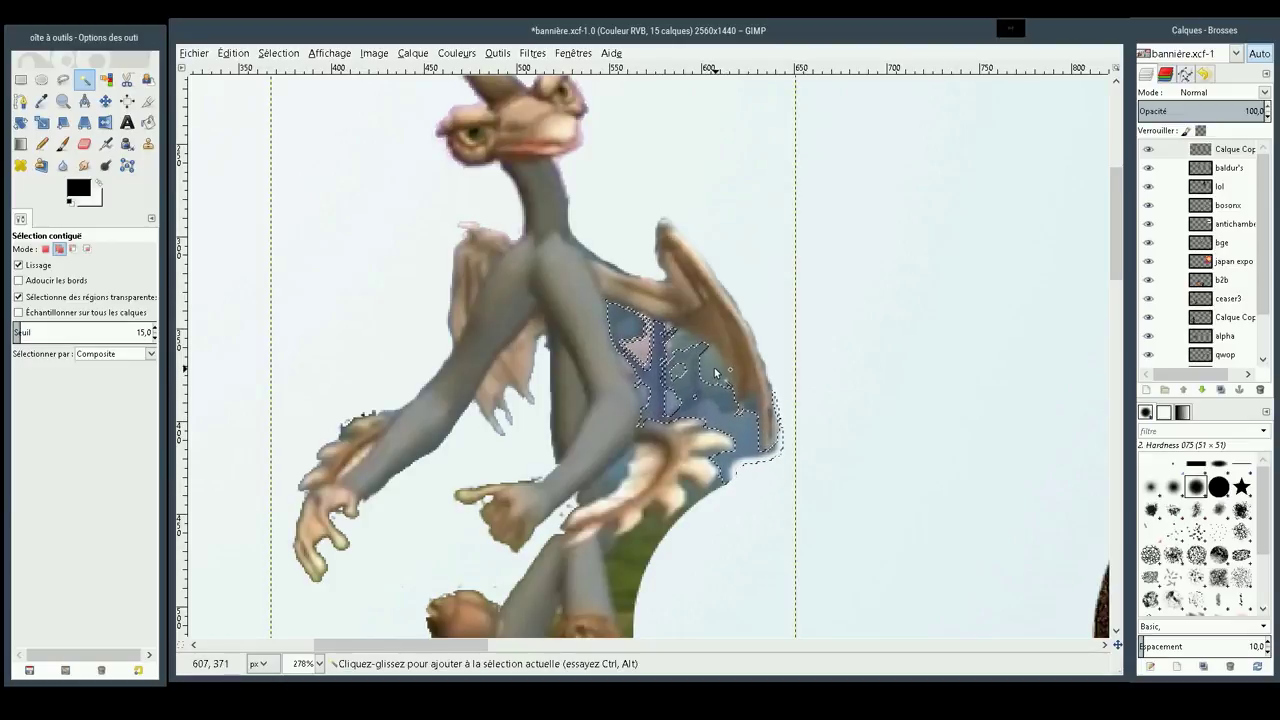
left_click(708, 372)
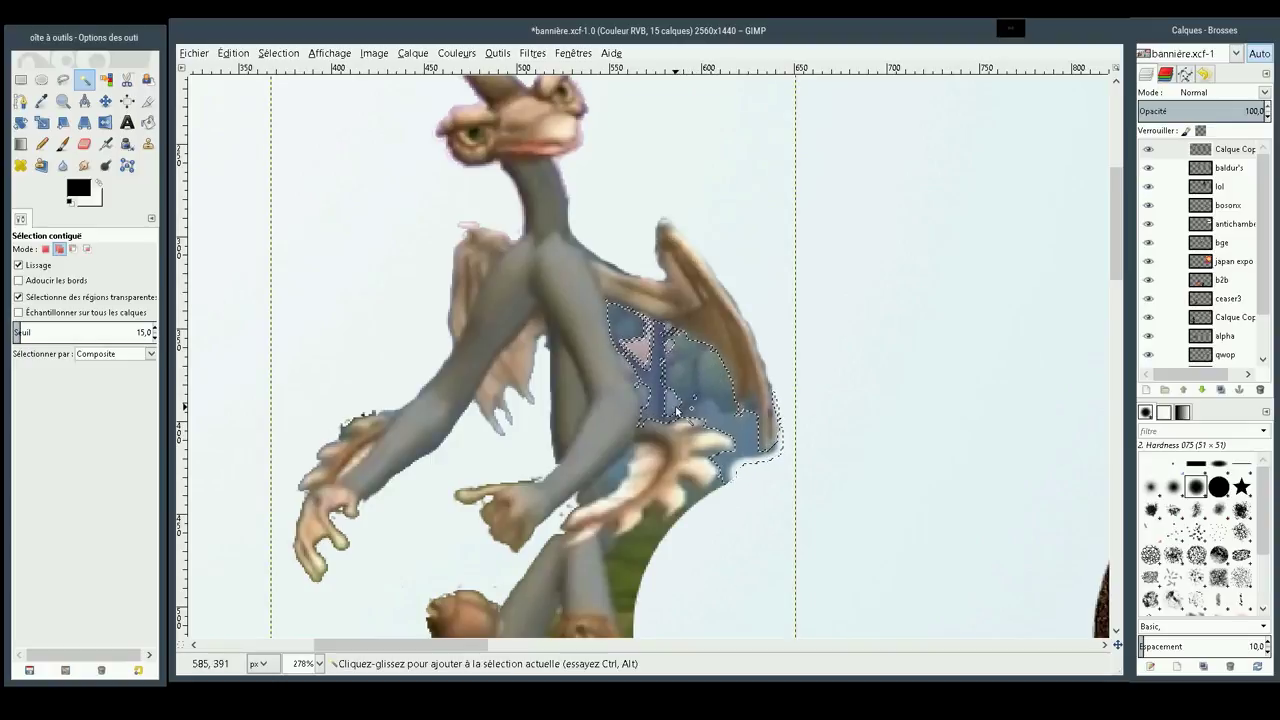
left_click_drag(676, 406, 668, 404)
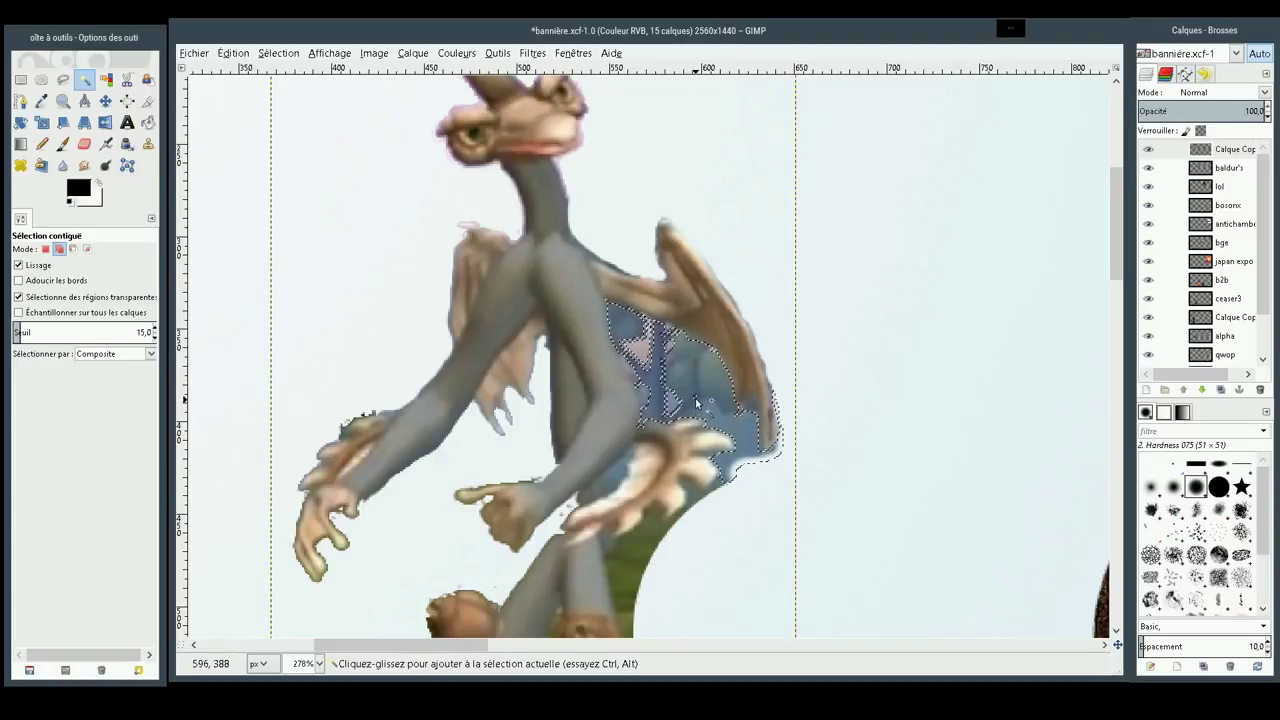
left_click(668, 404)
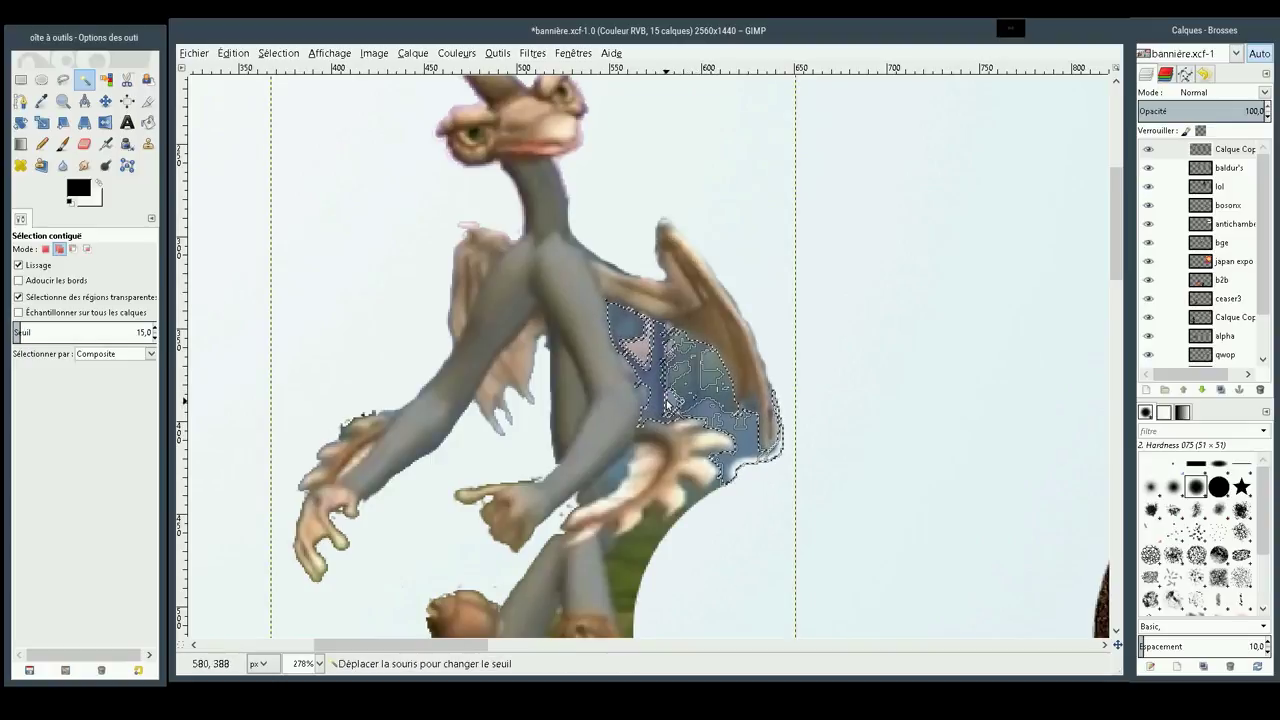
mouse_move(668, 402)
left_mouse_down()
mouse_move(663, 387)
mouse_move(609, 400)
left_mouse_up()
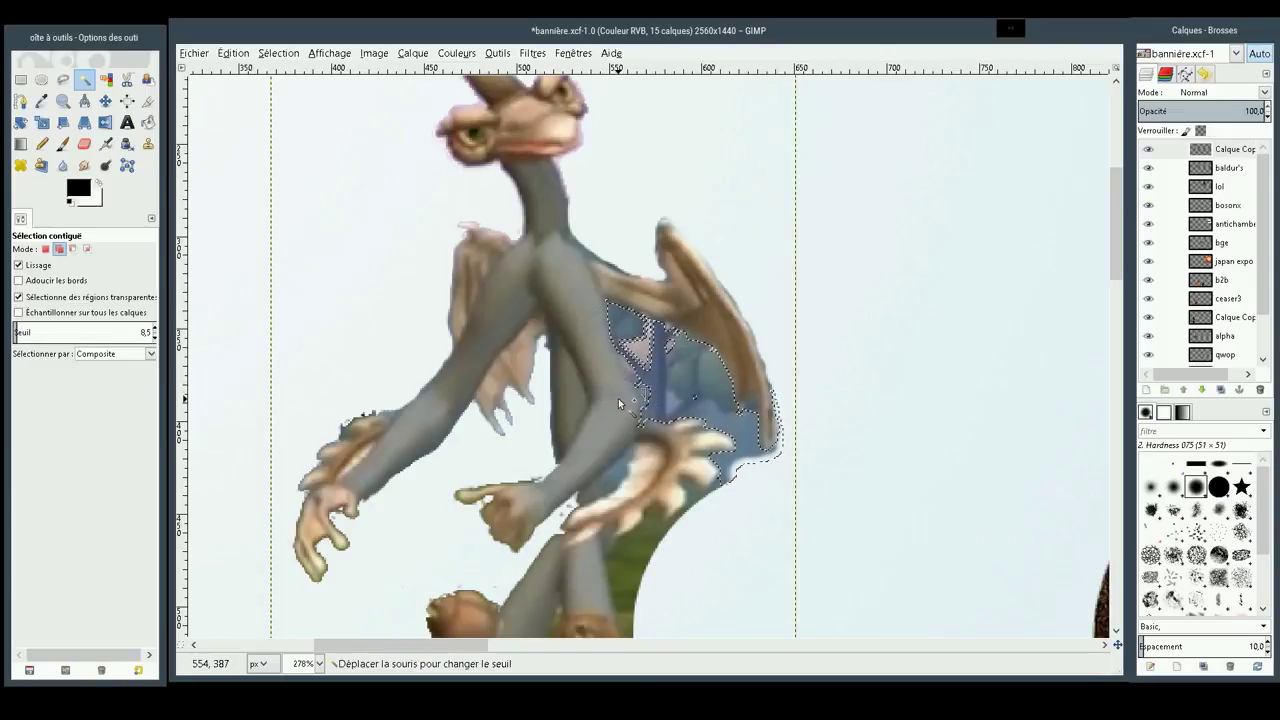
Add the remaining blue patches near the wing to the selection, lowering the threshold to exclude the arm
mouse_move(629, 401)
left_mouse_down()
mouse_move(647, 396)
mouse_move(611, 395)
left_mouse_up()
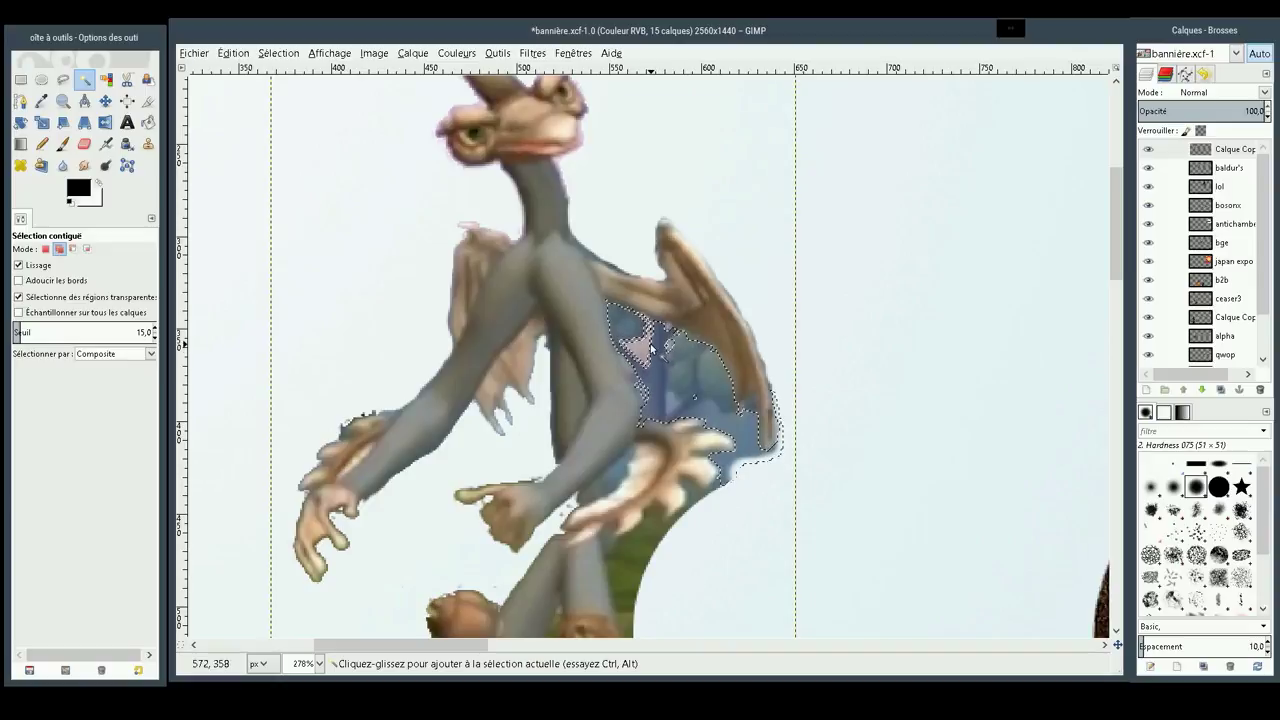
left_click_drag(652, 352, 651, 348)
left_click(638, 356)
left_click(646, 338)
left_click(650, 334)
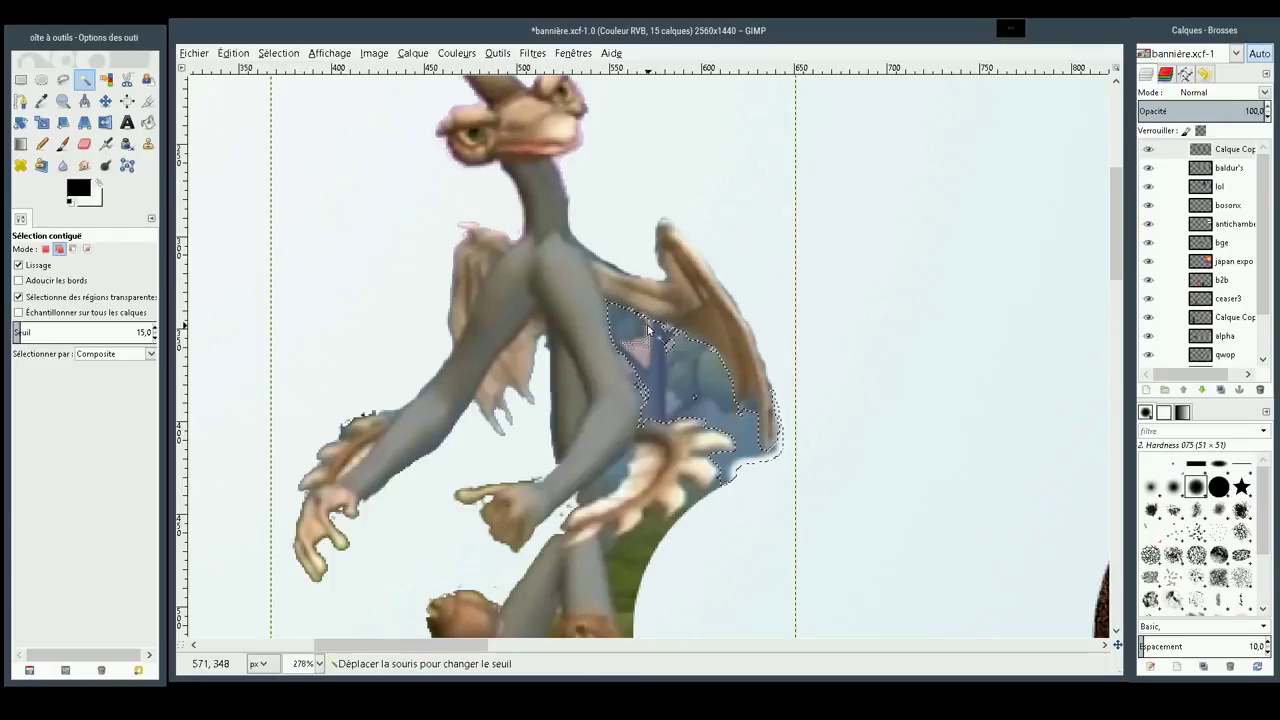
left_click_drag(676, 347, 671, 350)
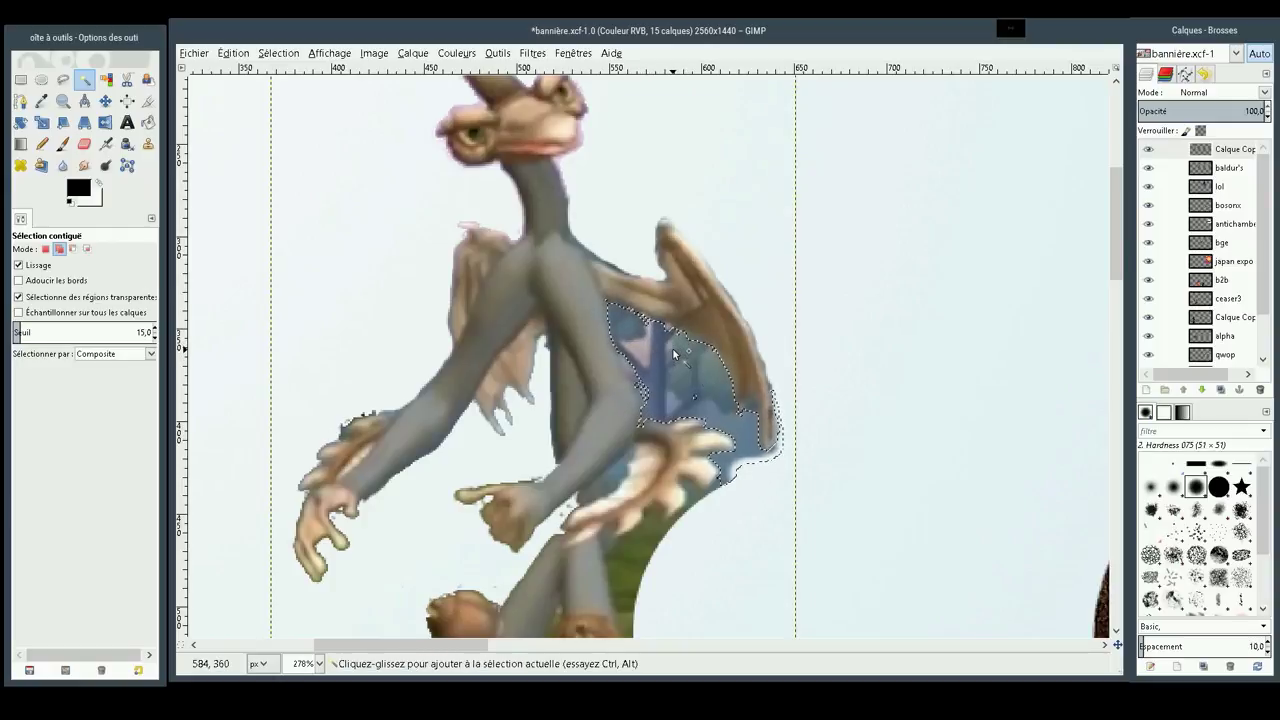
left_click(696, 401)
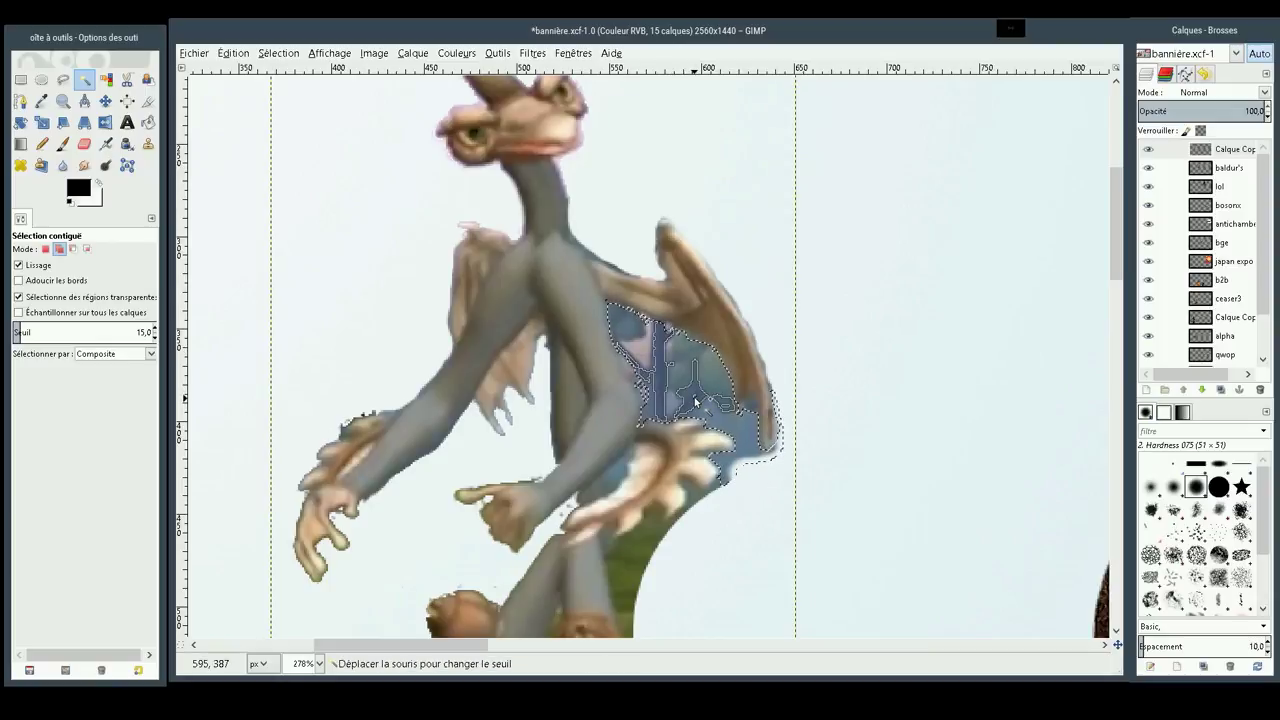
left_click(643, 392)
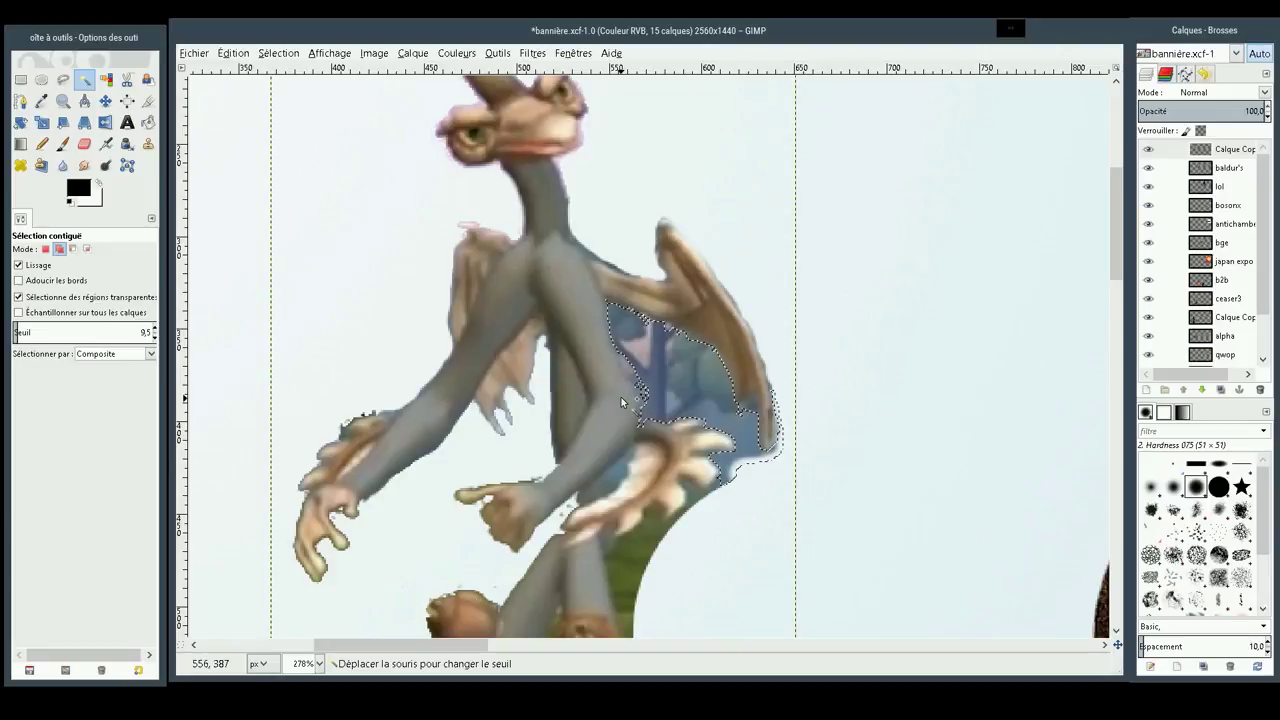
left_click_drag(643, 392, 621, 397)
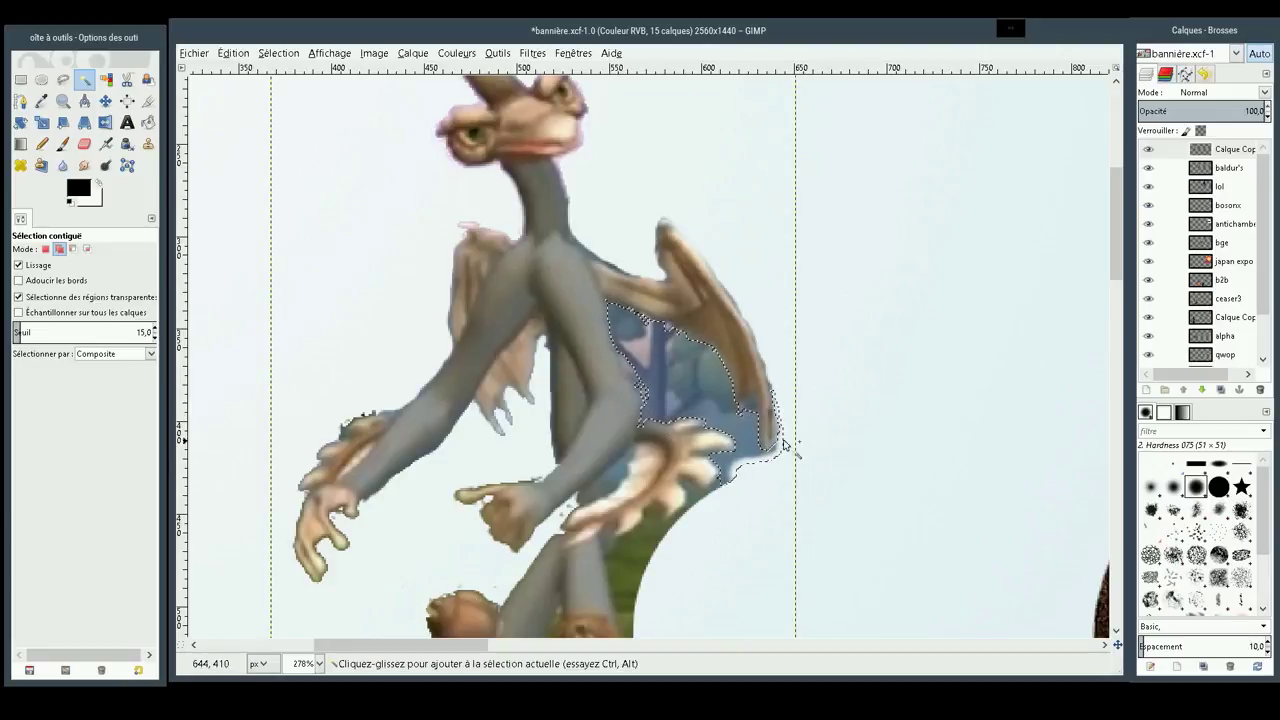
Add the green area below the wing, regions beside the leg, and the wooden board to the selection
left_click(690, 490, "shift")
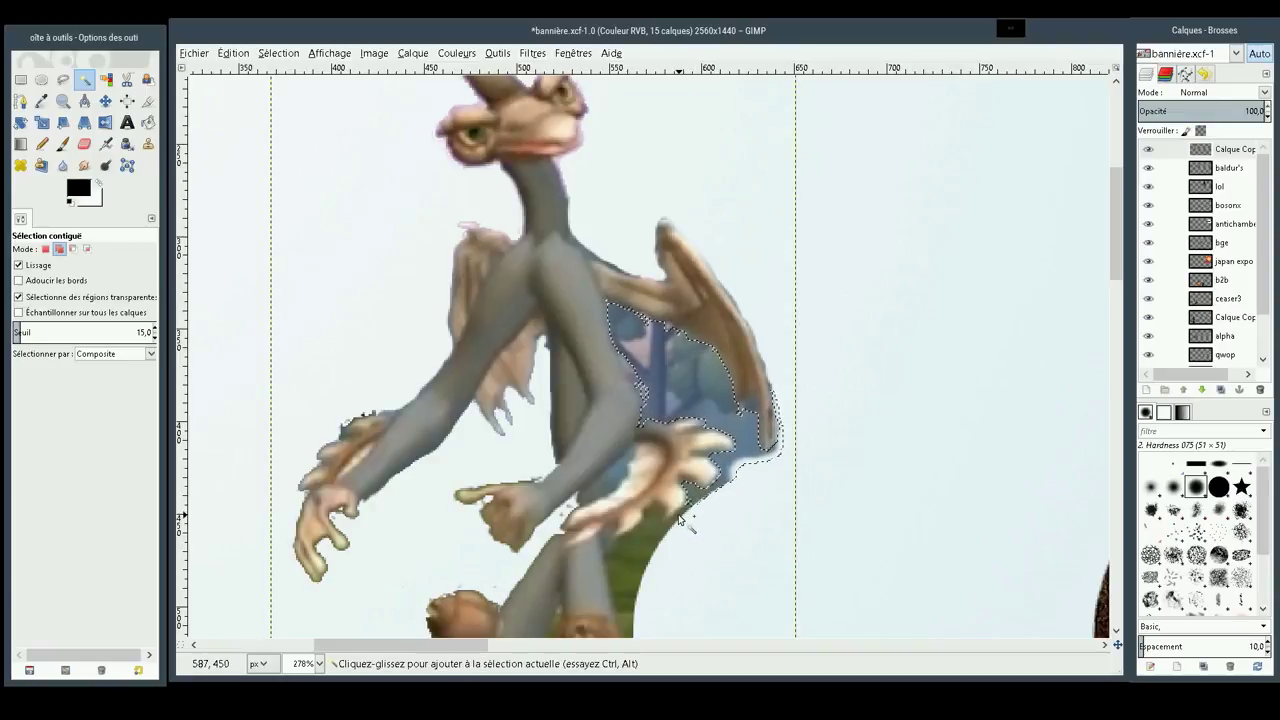
left_click(680, 514, "shift")
left_click_drag(680, 514, 648, 545)
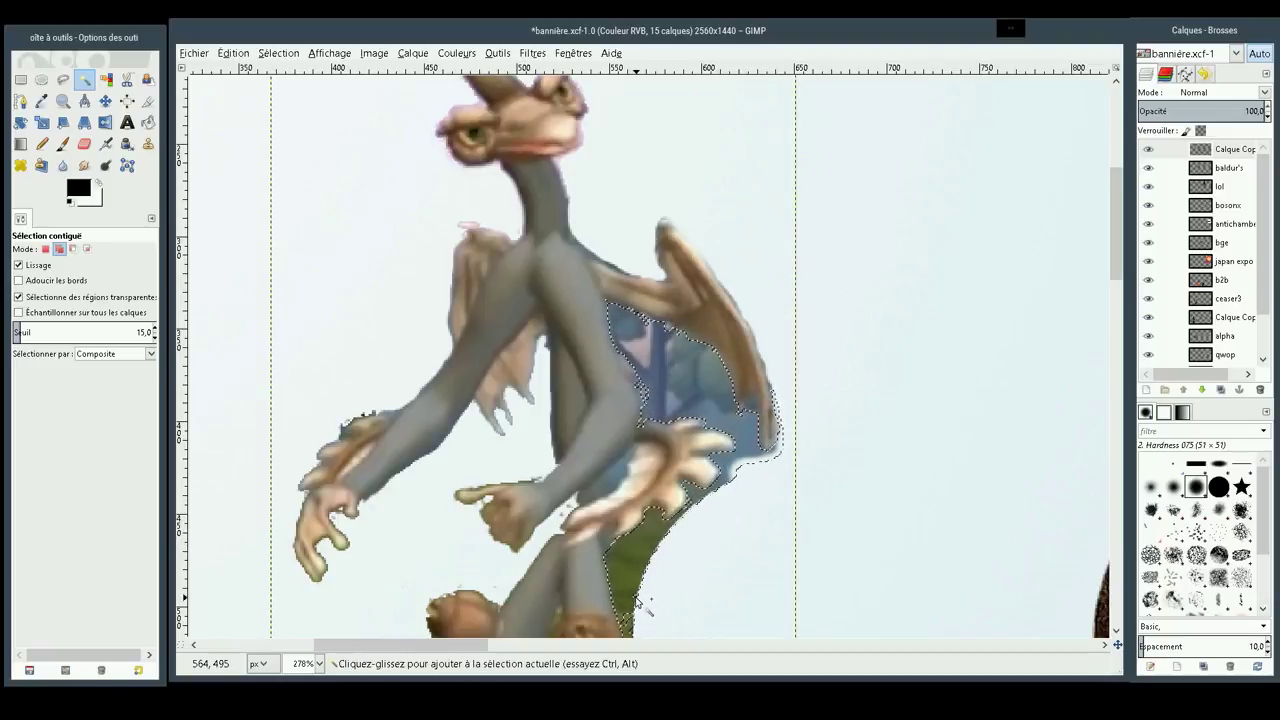
left_click_drag(636, 598, 638, 600)
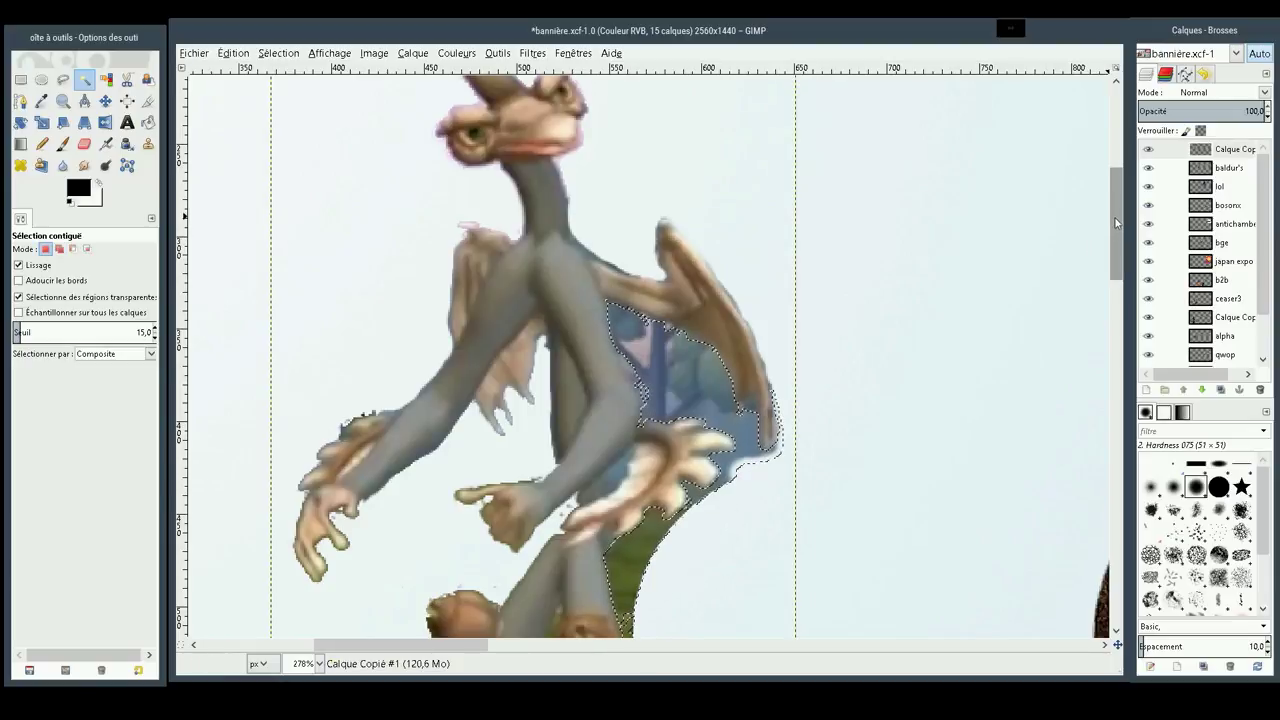
left_click_drag(1113, 215, 1110, 313)
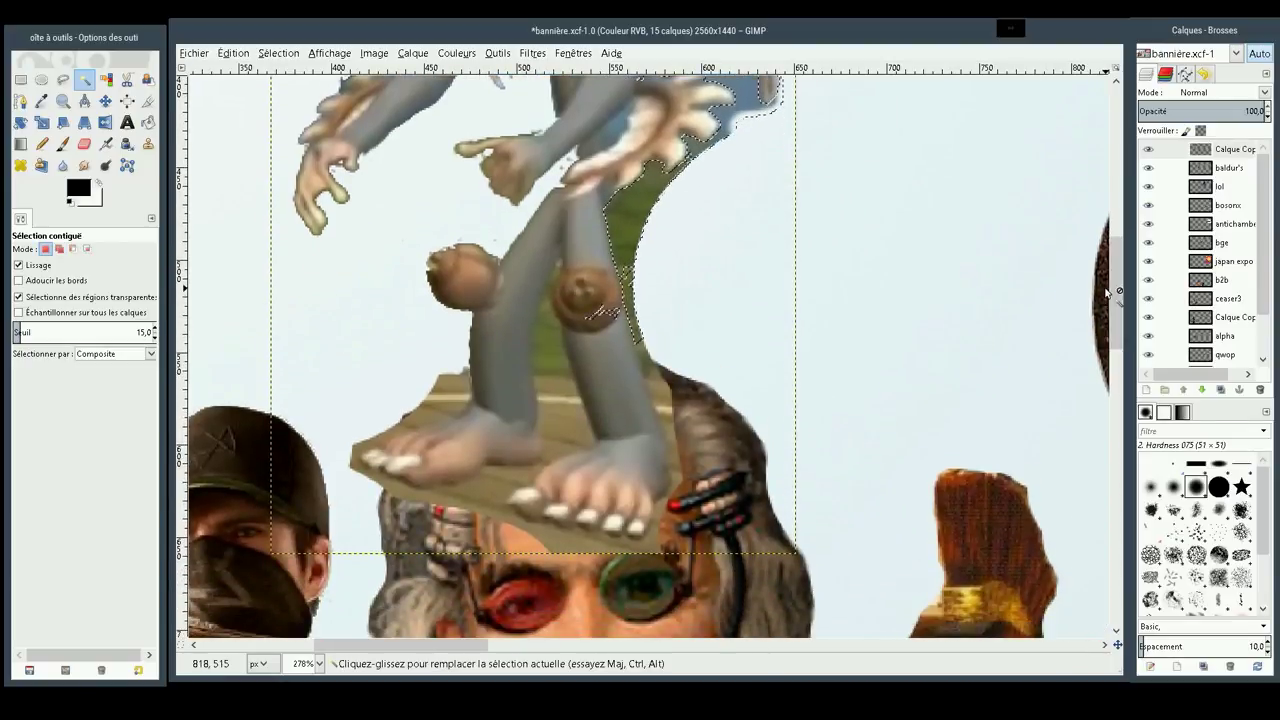
left_click(663, 392)
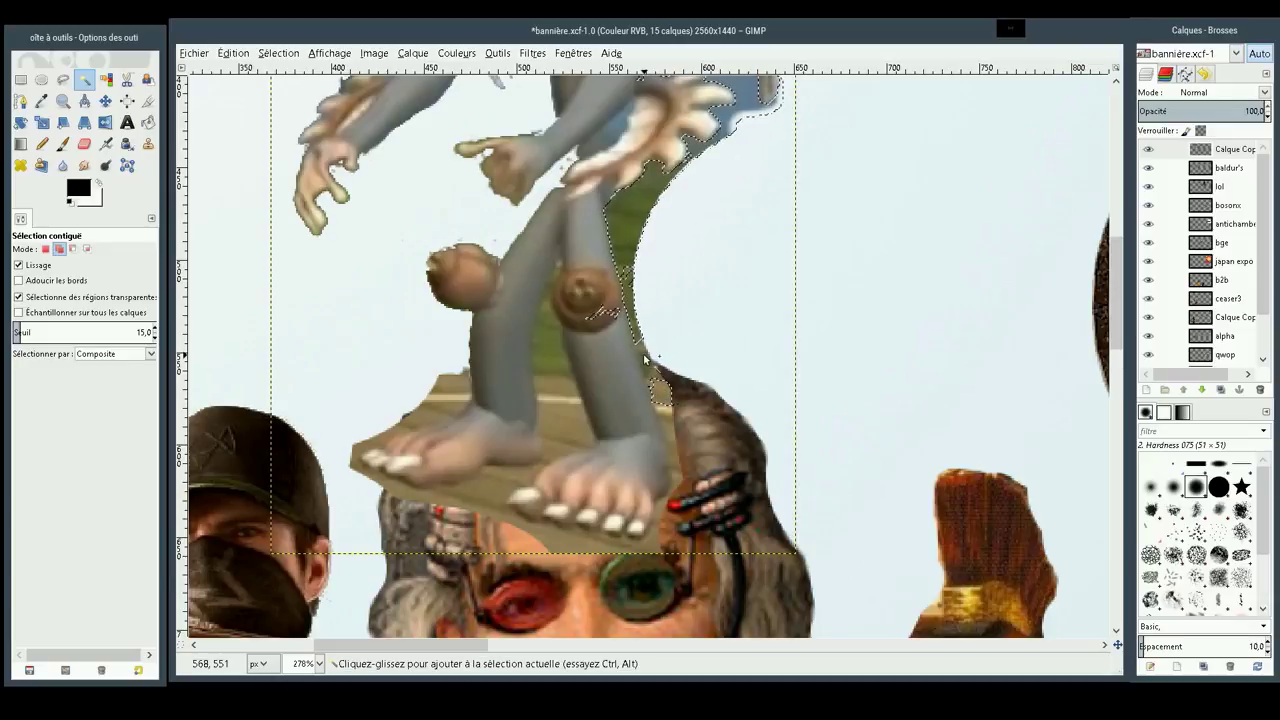
left_click(645, 360)
mouse_move(645, 361)
left_mouse_down()
mouse_move(664, 373)
mouse_move(640, 350)
mouse_move(618, 360)
mouse_move(641, 345)
mouse_move(619, 355)
left_mouse_up()
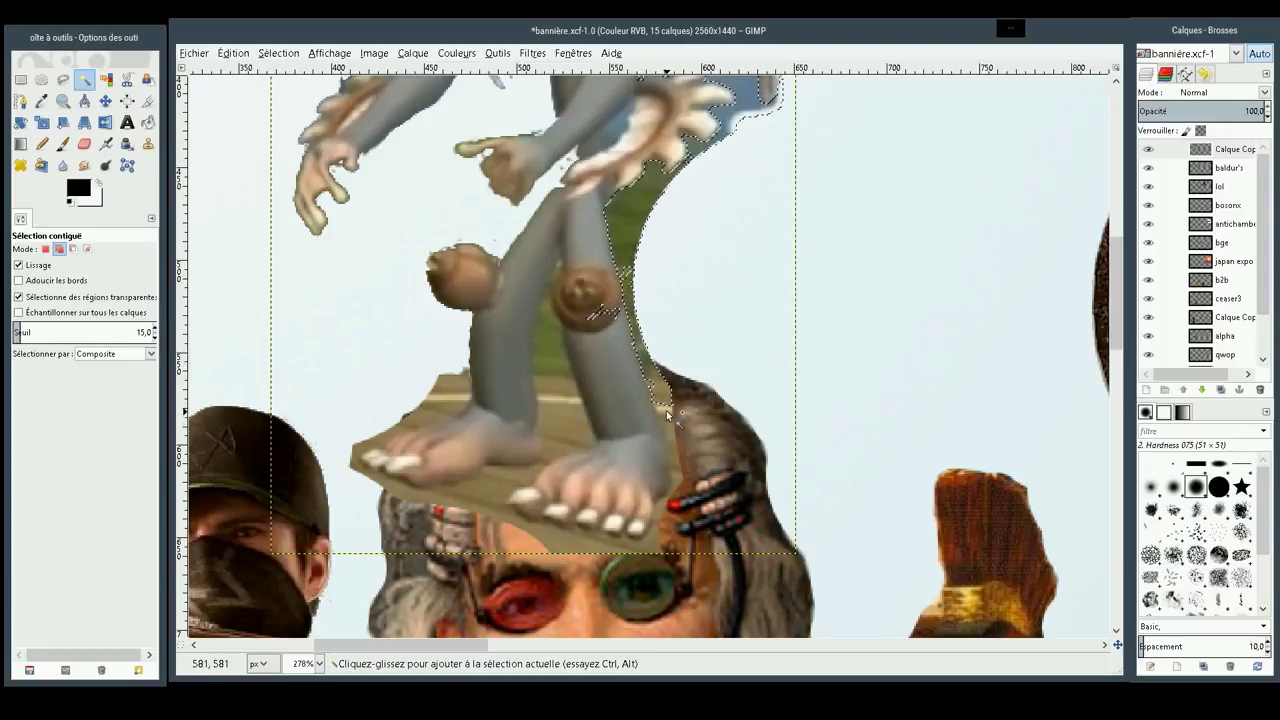
mouse_move(666, 410)
left_mouse_down()
mouse_move(706, 409)
mouse_move(662, 405)
mouse_move(670, 413)
left_mouse_up()
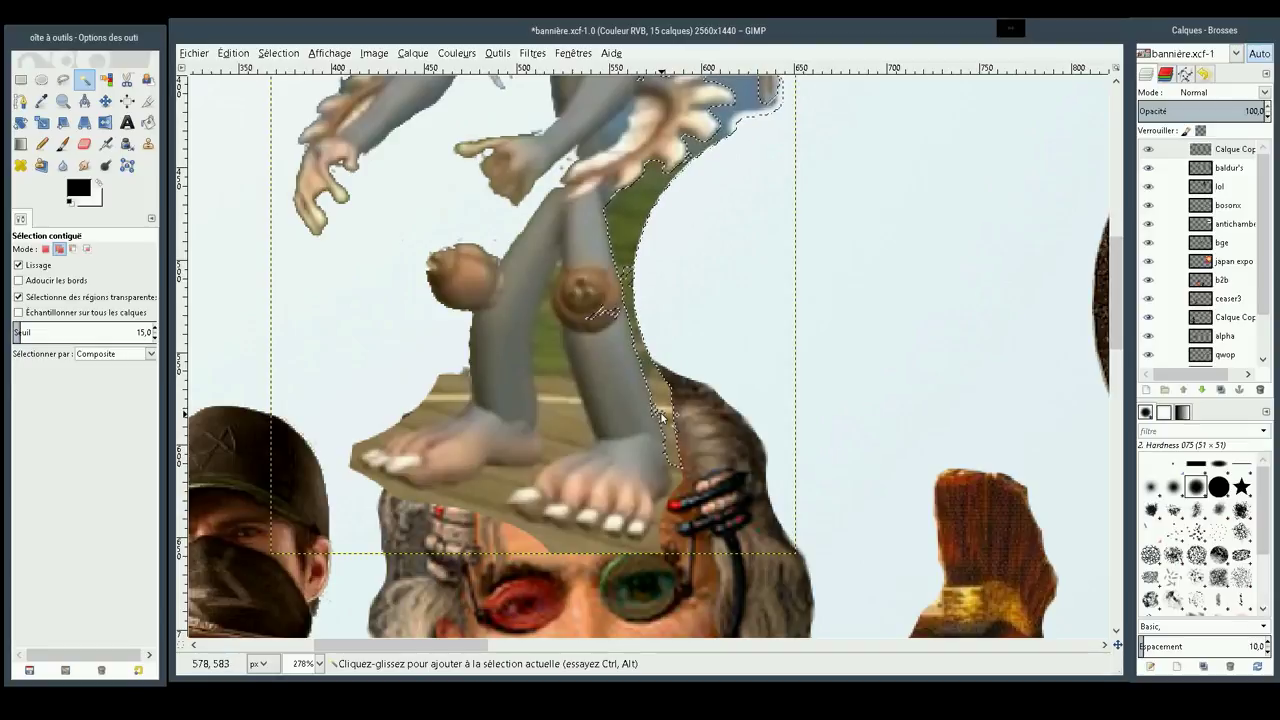
left_click(661, 418)
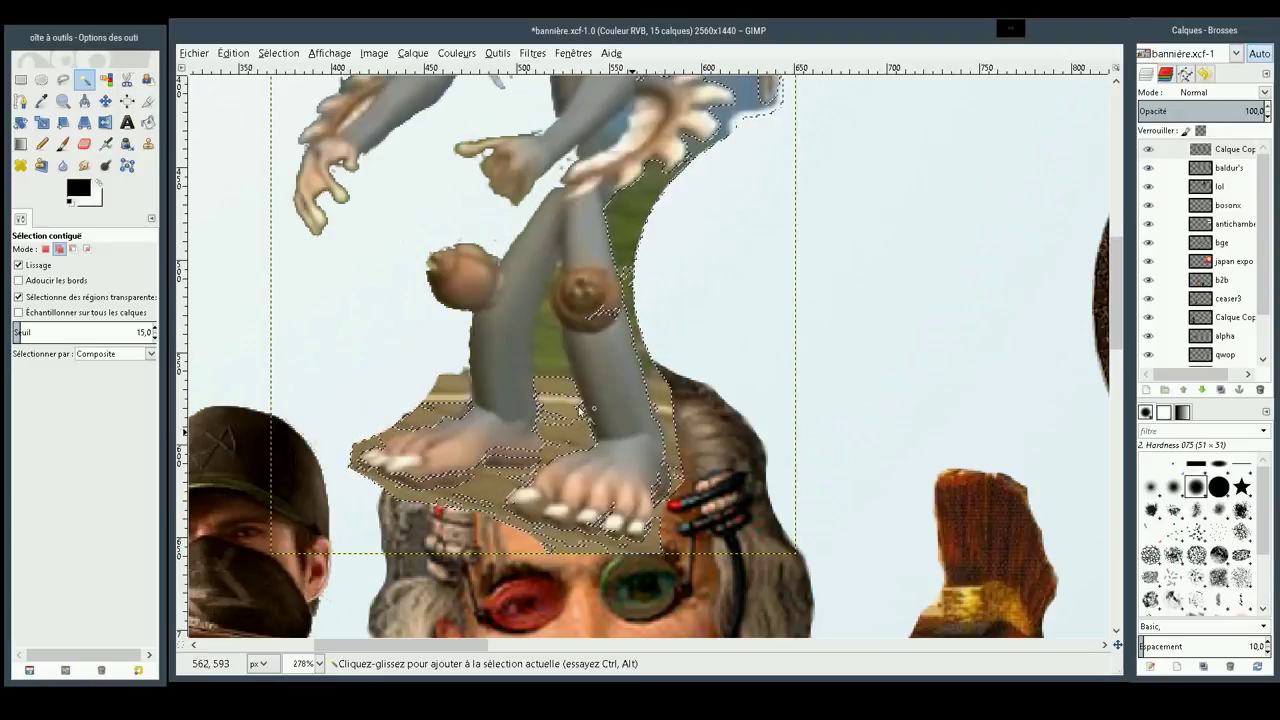
Add round Ellipse Select areas beside the leg to the selection
key("e")
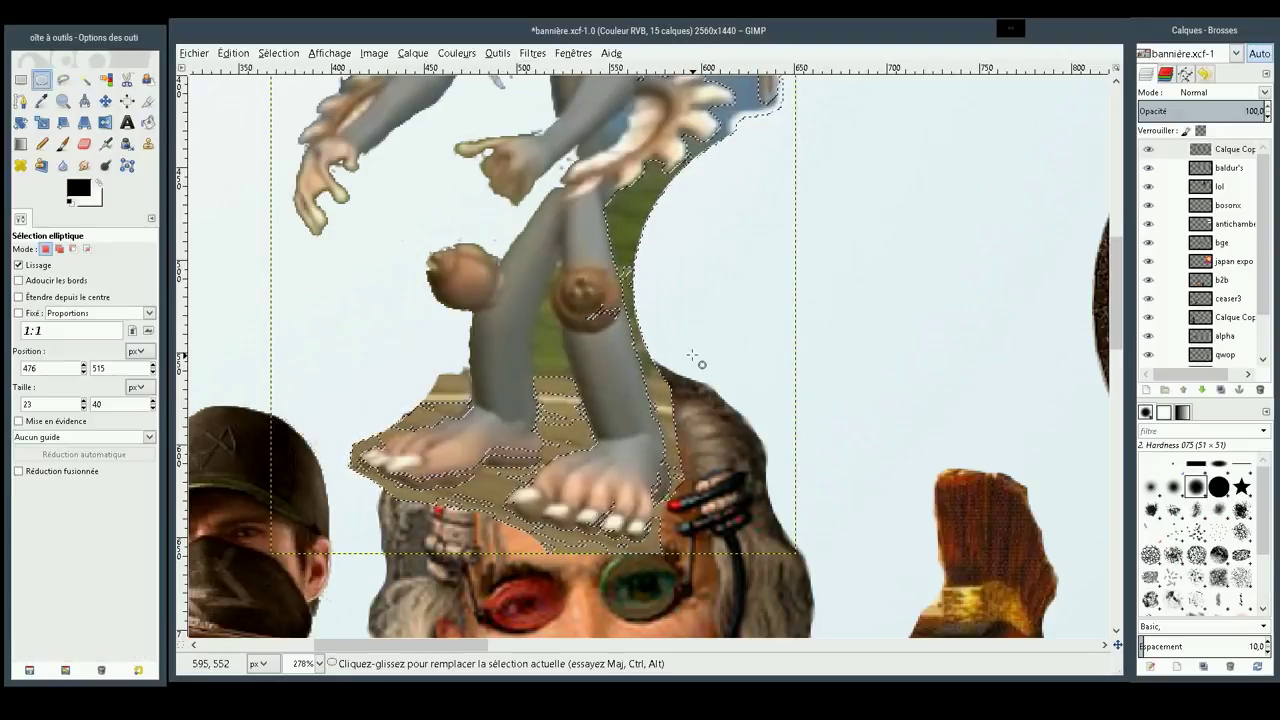
left_click_drag(555, 292, 624, 352)
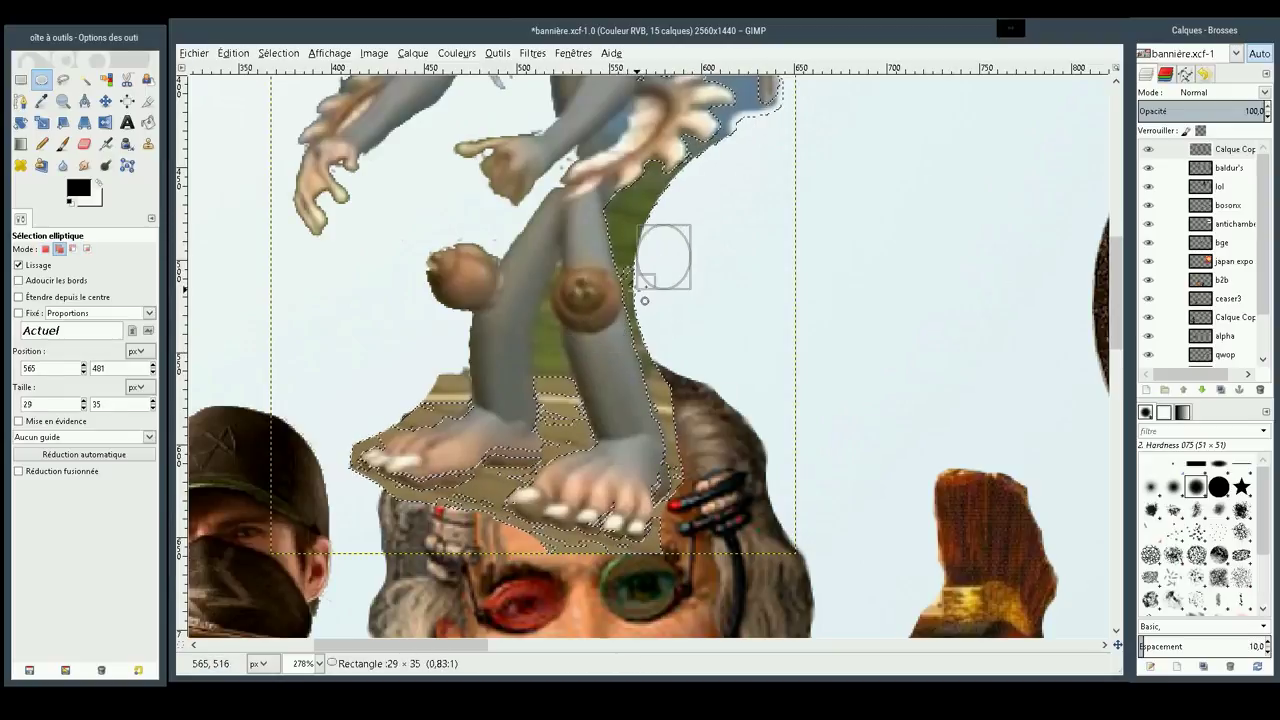
left_click_drag(644, 300, 616, 300)
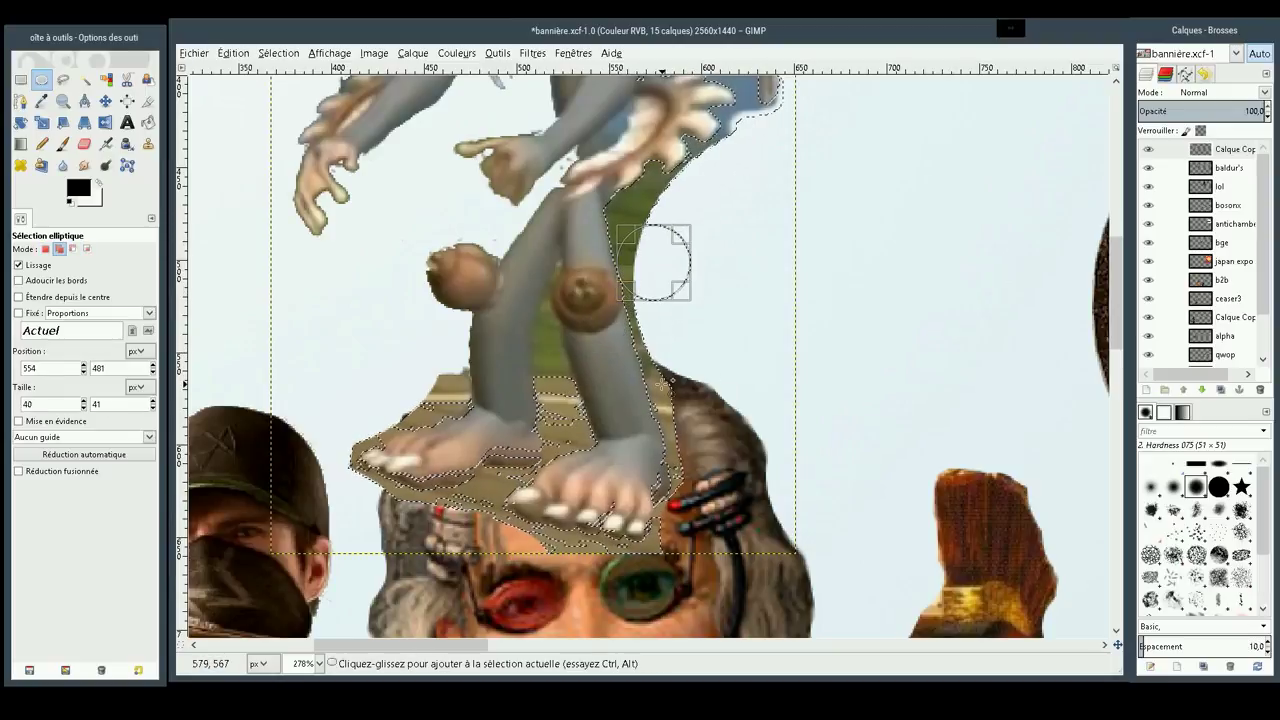
key("ctrl")
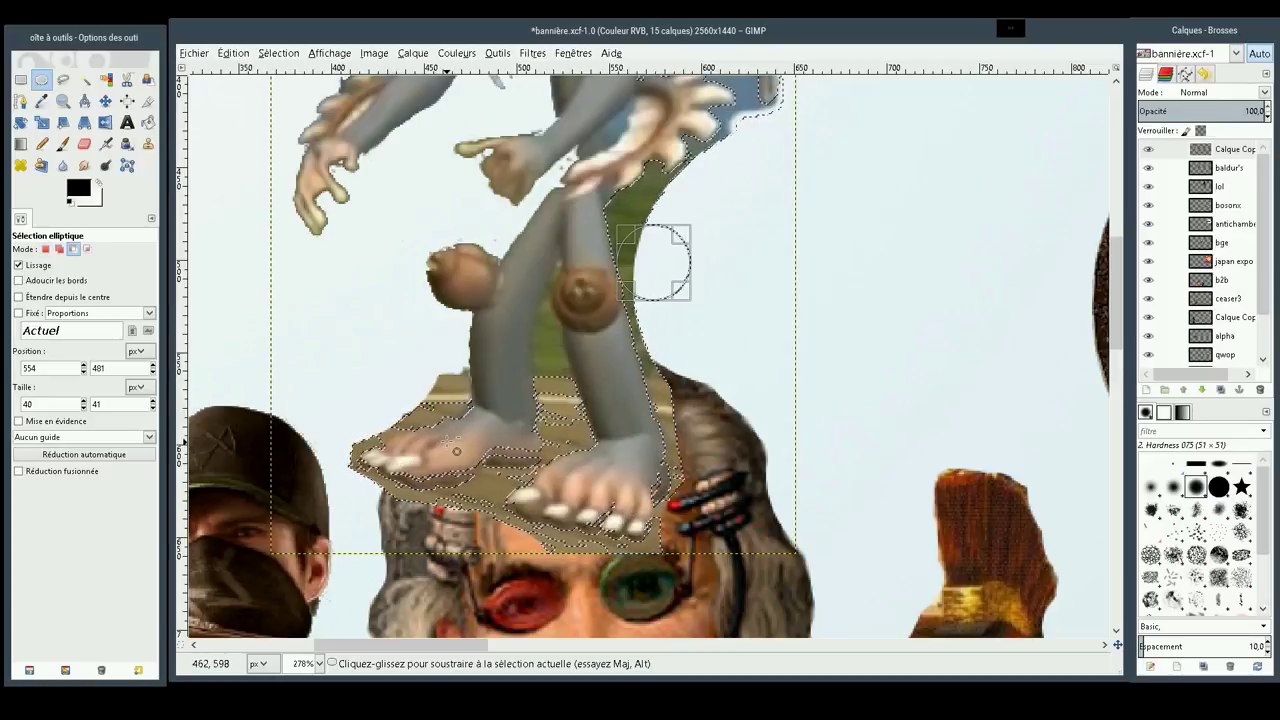
key("shift")
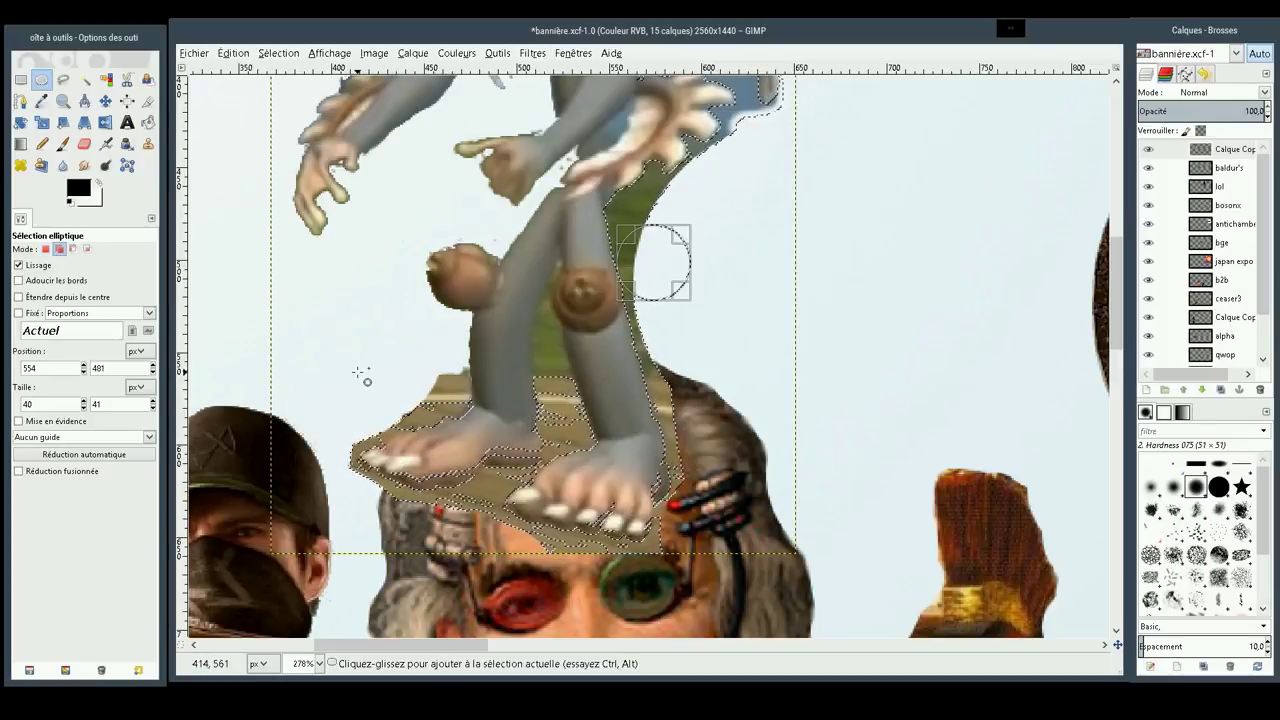
Add ellipses around the feet, the board, and the grey-haired character's goggles
mouse_move(336, 371)
left_mouse_down()
mouse_move(687, 535)
mouse_move(345, 400)
left_mouse_up()
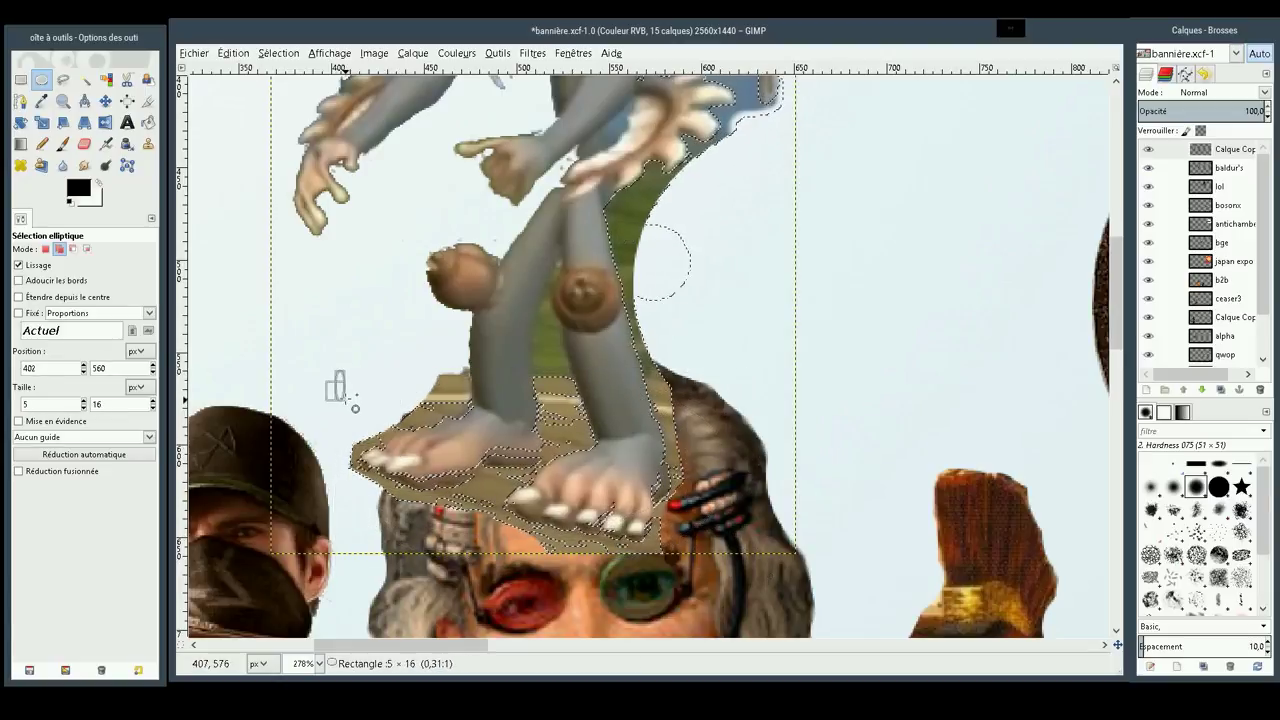
mouse_move(298, 344)
left_mouse_down()
mouse_move(603, 545)
mouse_move(678, 651)
mouse_move(674, 636)
left_mouse_up()
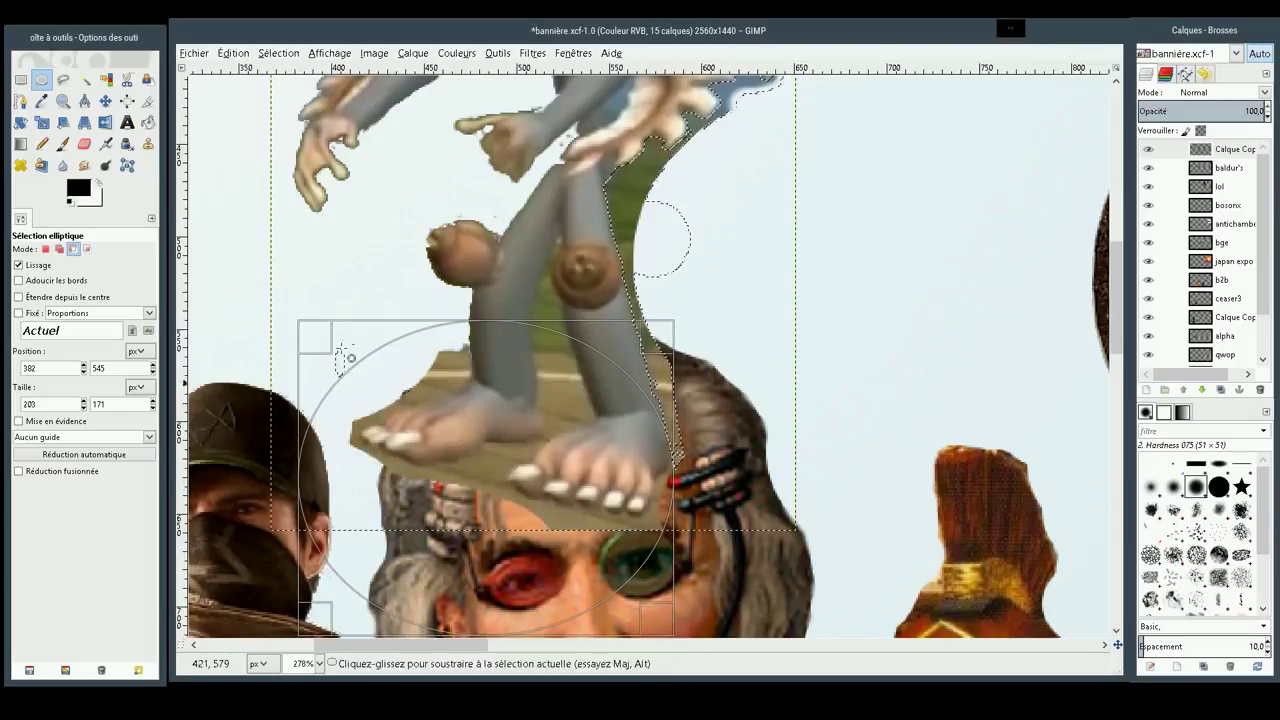
left_click_drag(277, 278, 369, 411)
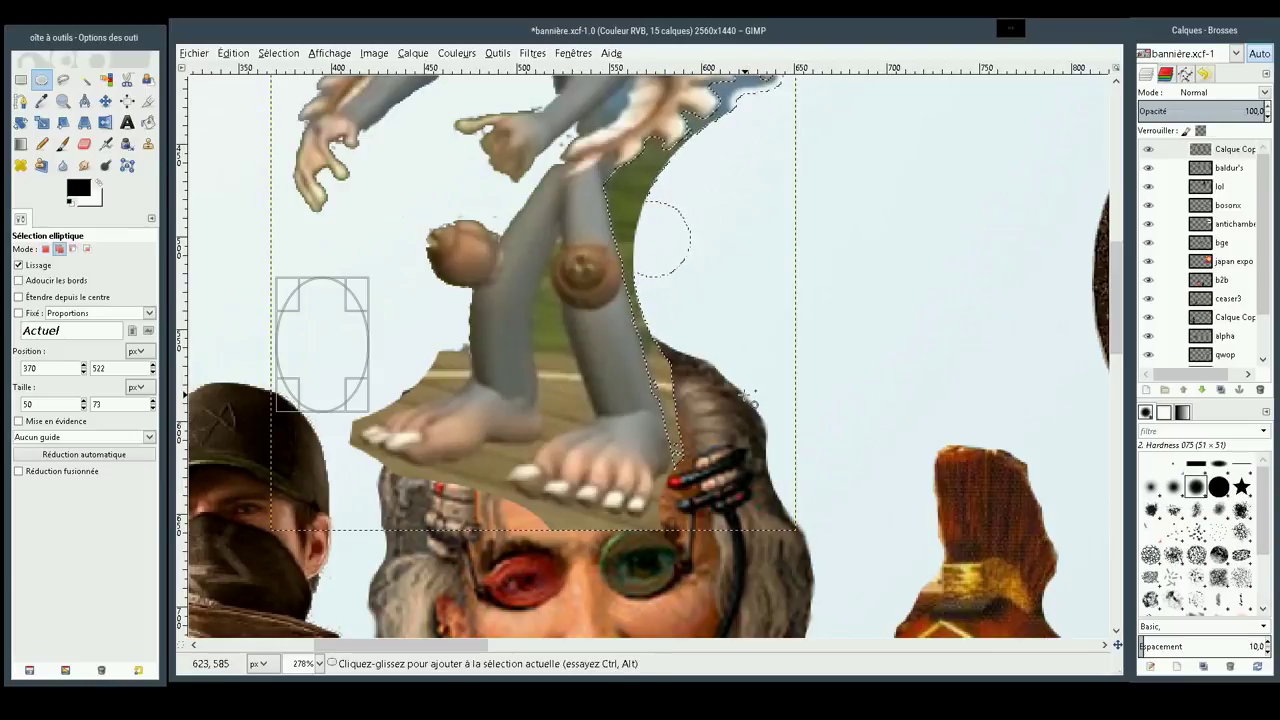
mouse_move(742, 396)
left_mouse_down()
mouse_move(674, 471)
mouse_move(677, 487)
left_mouse_up()
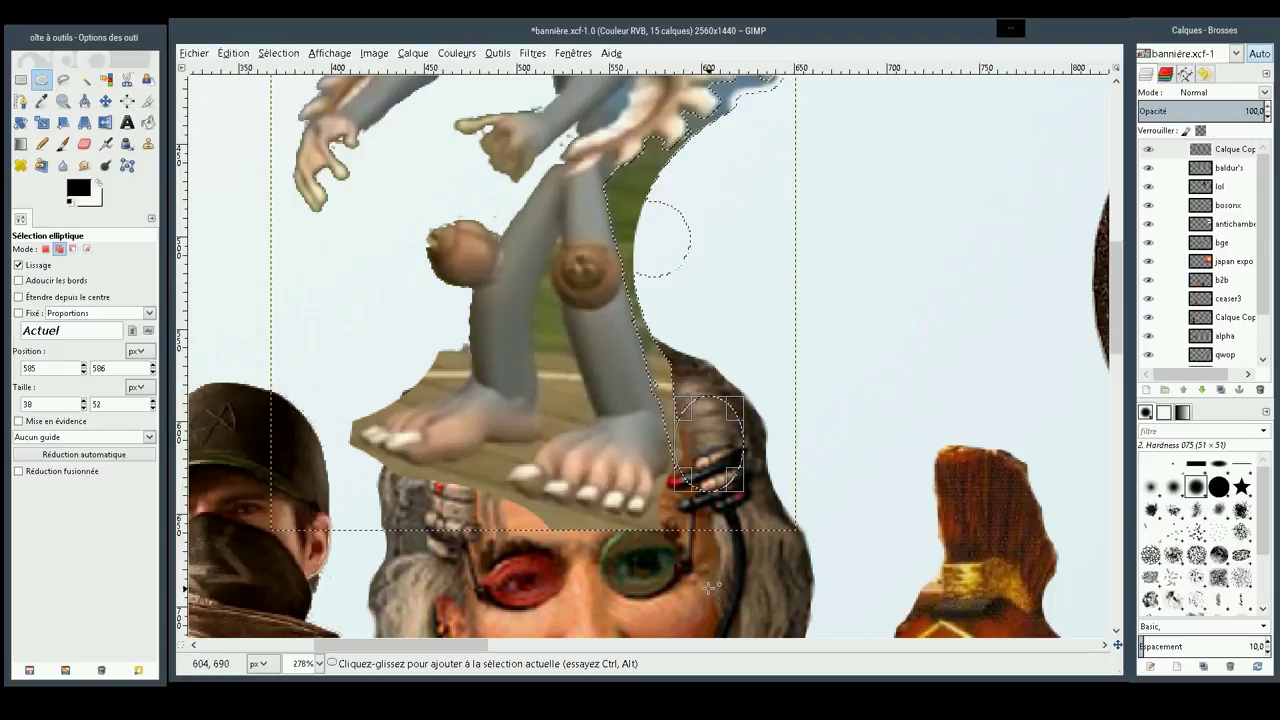
left_click_drag(748, 577, 481, 523)
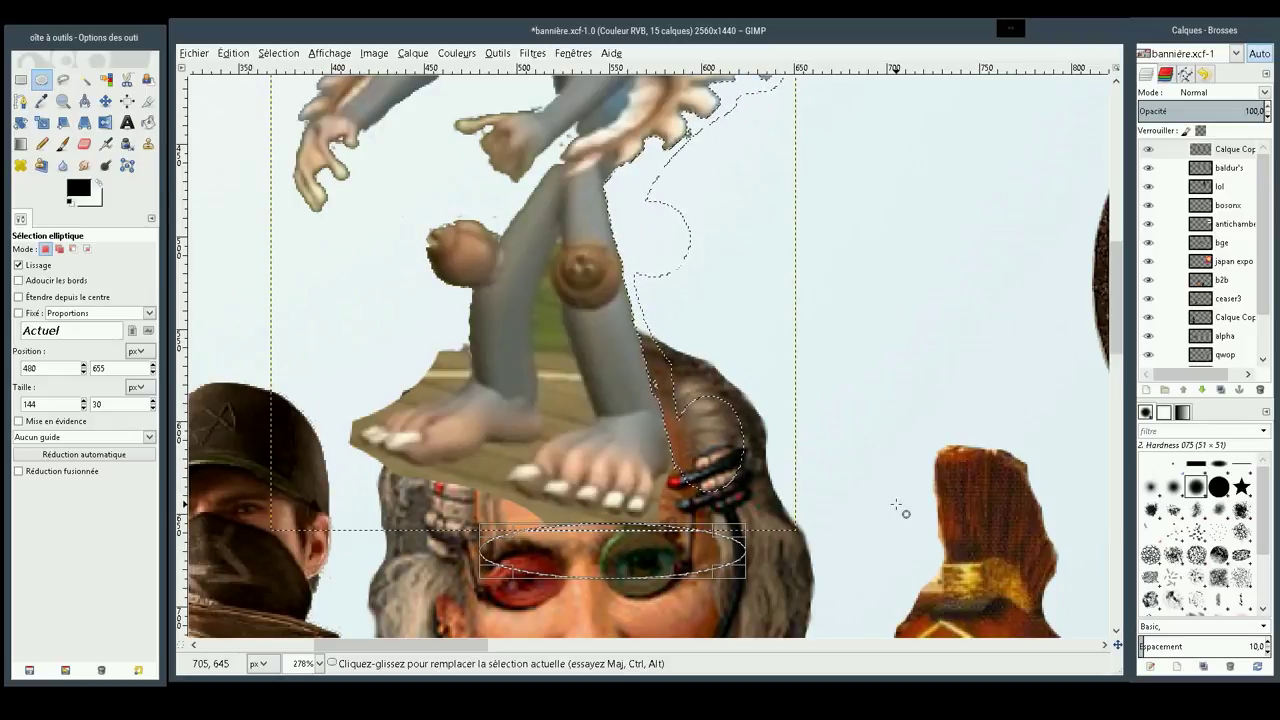
mouse_move(1112, 325)
left_mouse_down()
mouse_move(1117, 289)
mouse_move(1092, 327)
mouse_move(1088, 289)
mouse_move(1109, 183)
mouse_move(1117, 327)
left_mouse_up()
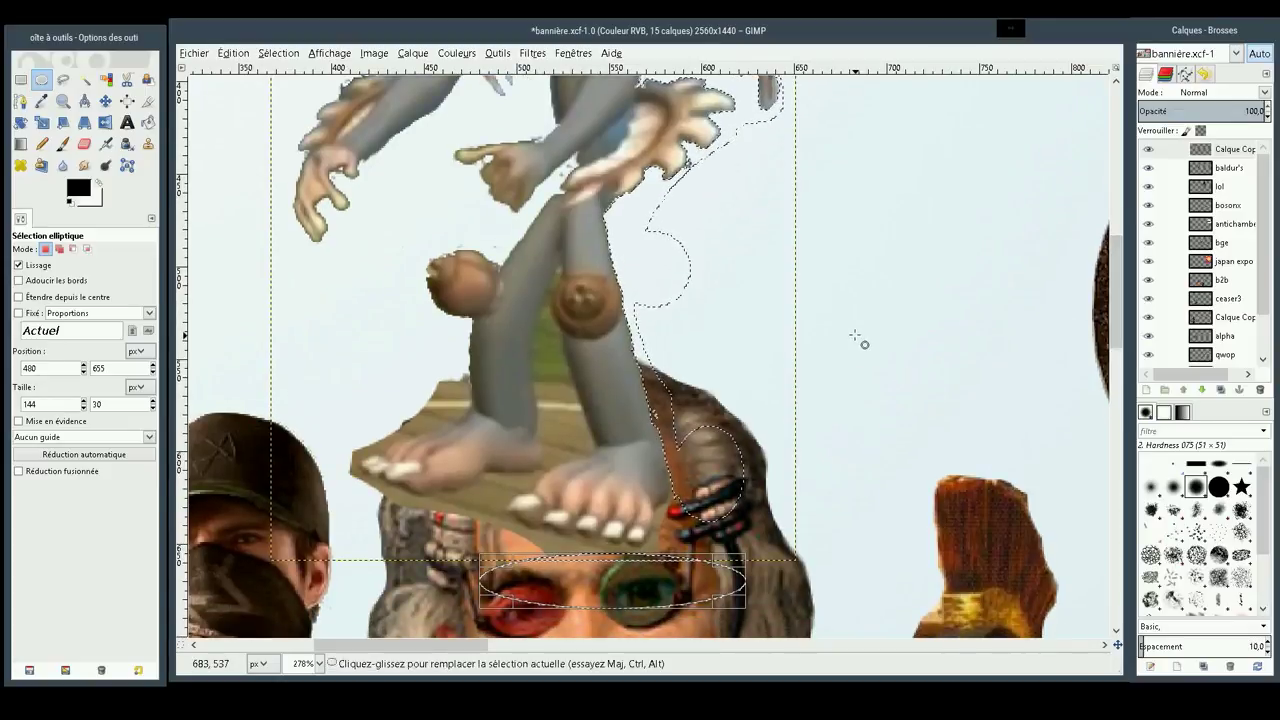
Deselect, erase stray pixels beside the hair clips, and hide the grey-haired character's 'alpha' layer
left_click(84, 143)
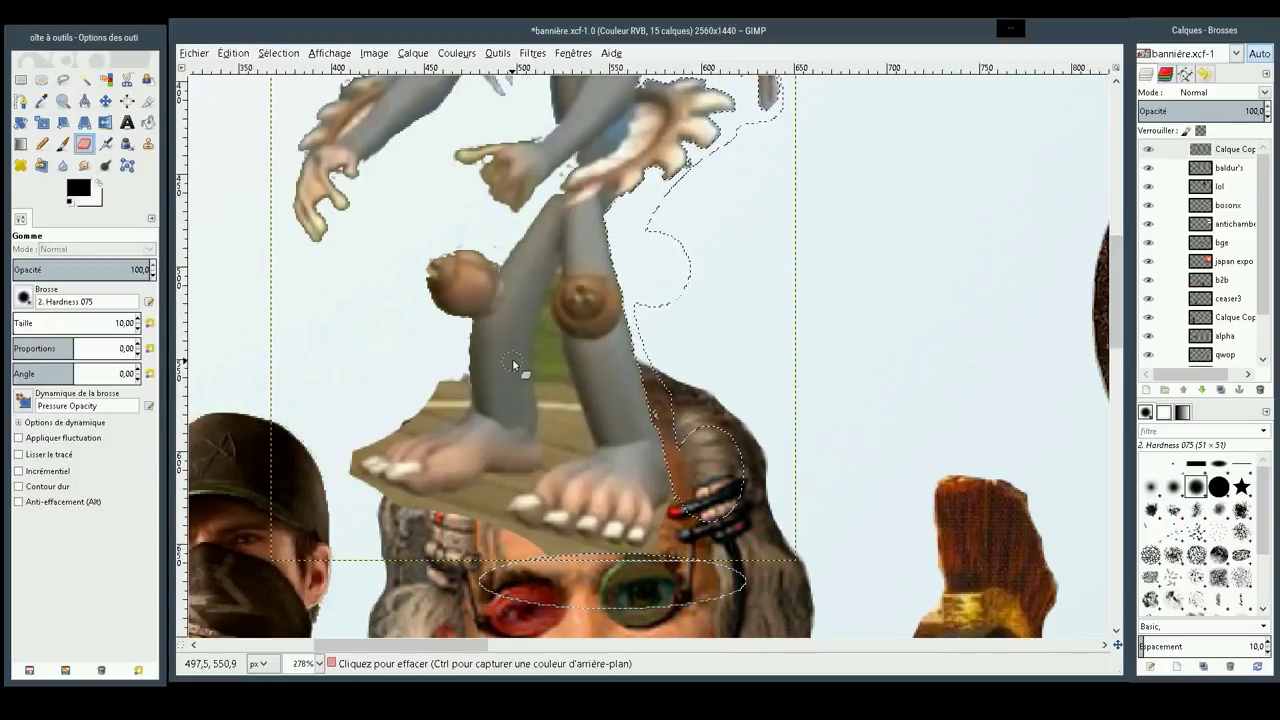
key("ctrl+shift+a")
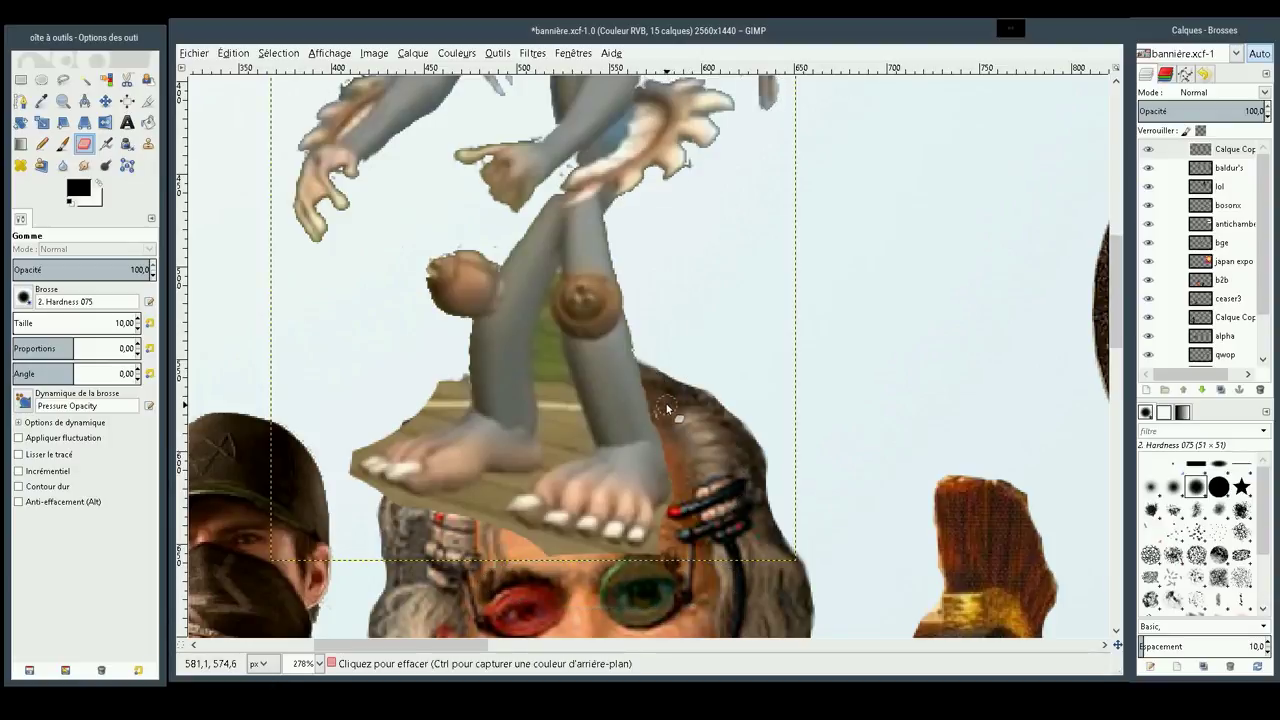
left_click(757, 483)
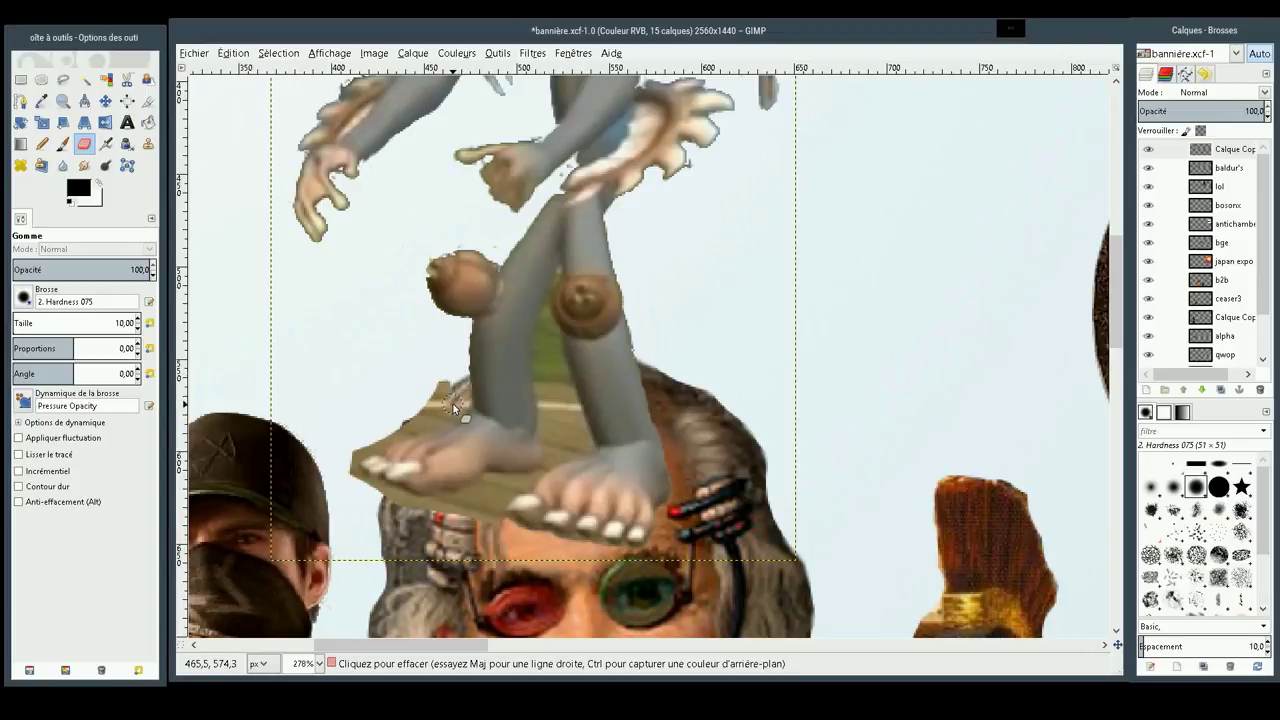
key("ctrl")
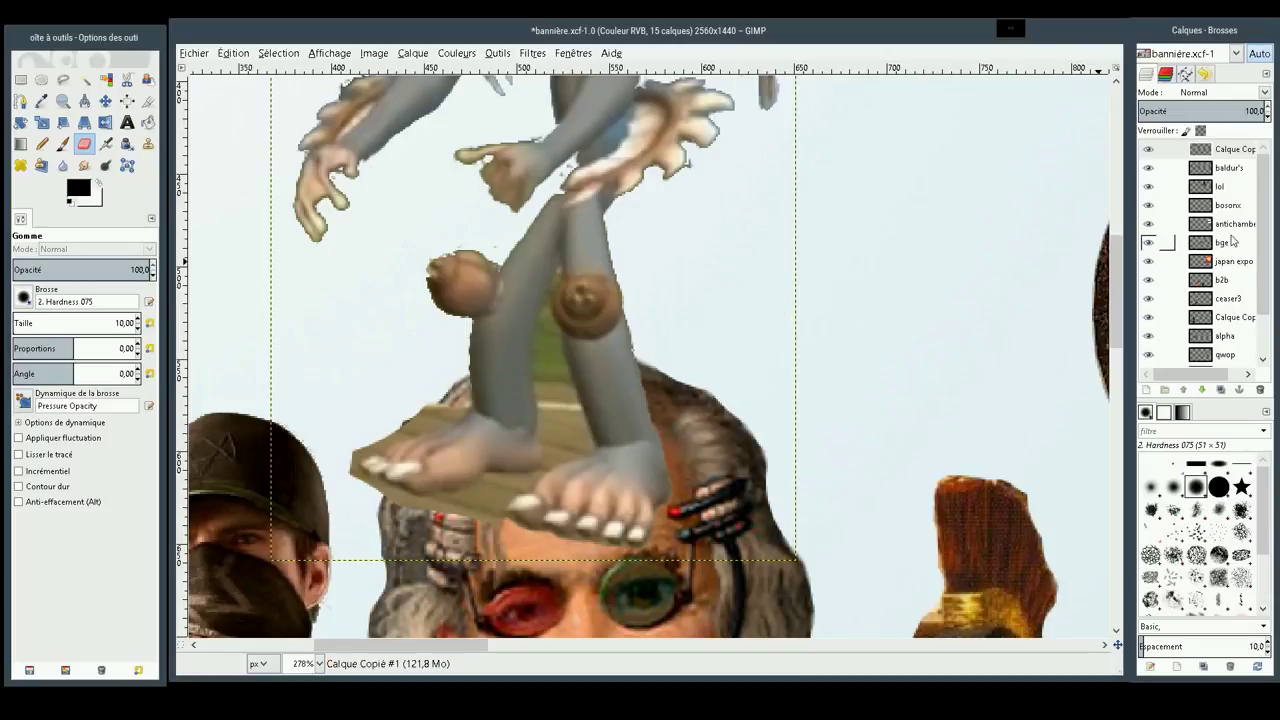
left_click(1148, 336)
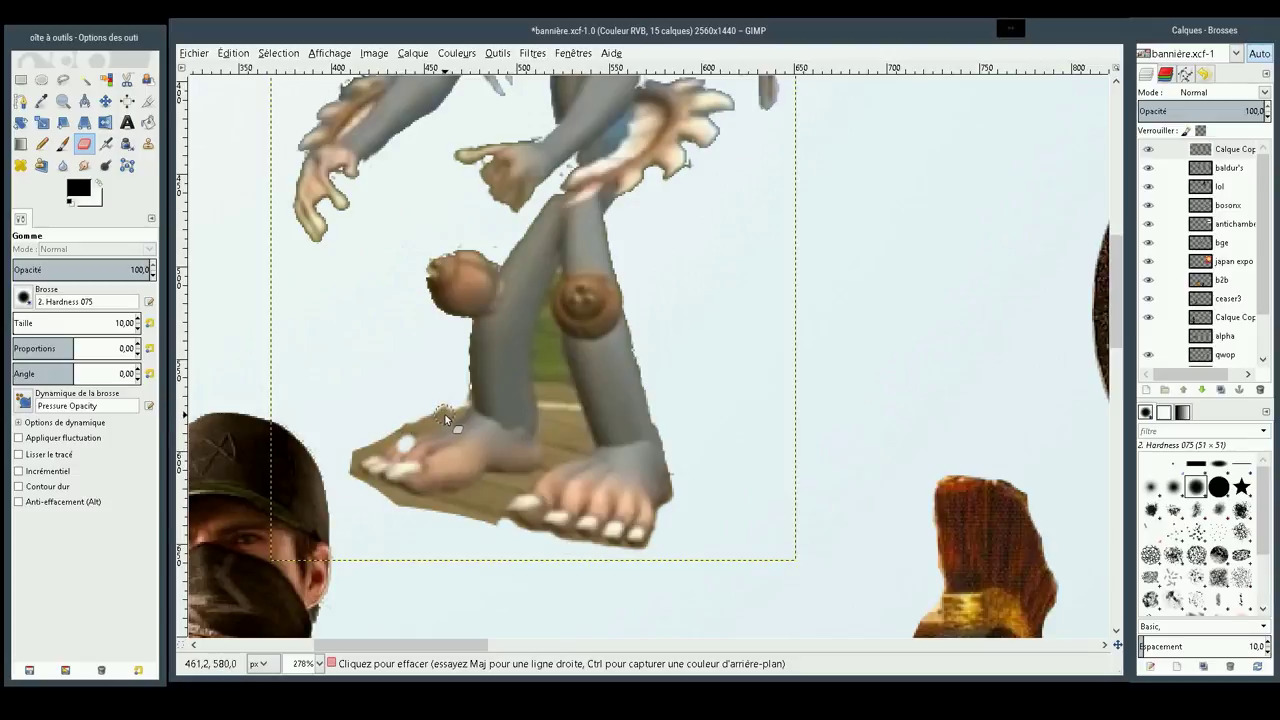
key("ctrl+z")
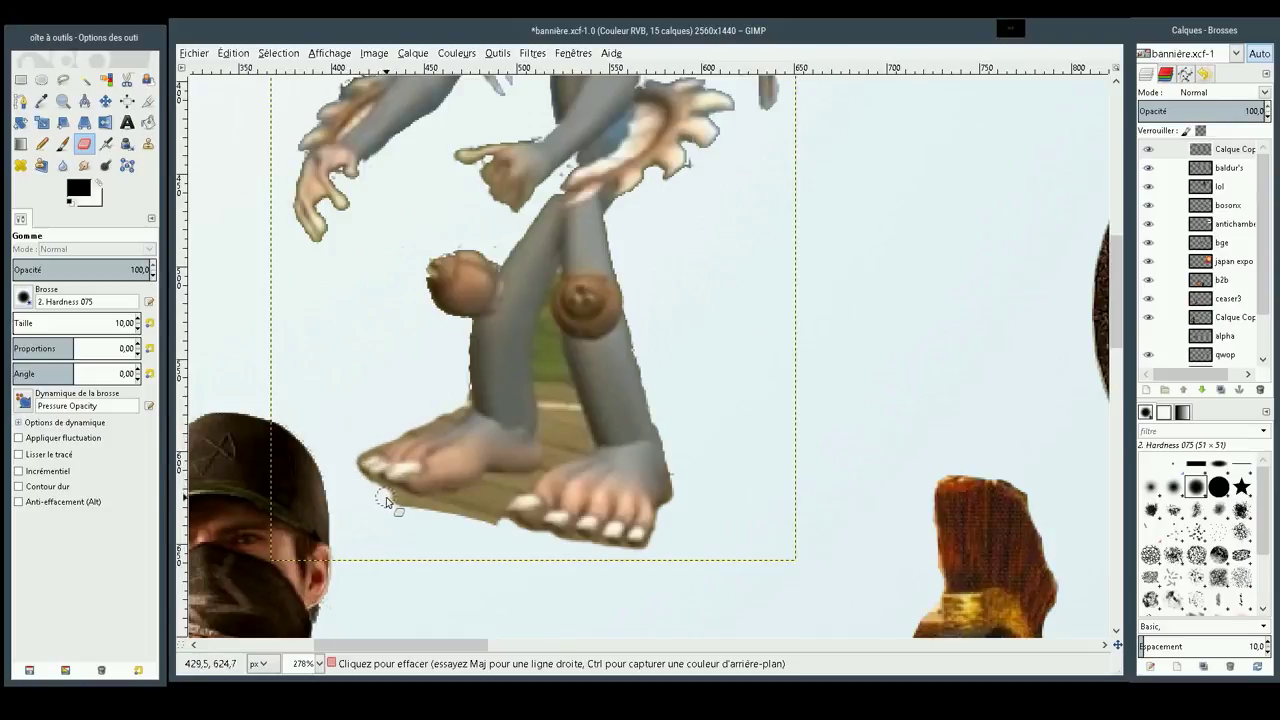
Erase the wooden board under the feet and trim the left foot's toes
mouse_move(424, 514)
left_mouse_down()
mouse_move(490, 494)
mouse_move(434, 510)
mouse_move(389, 497)
left_mouse_up()
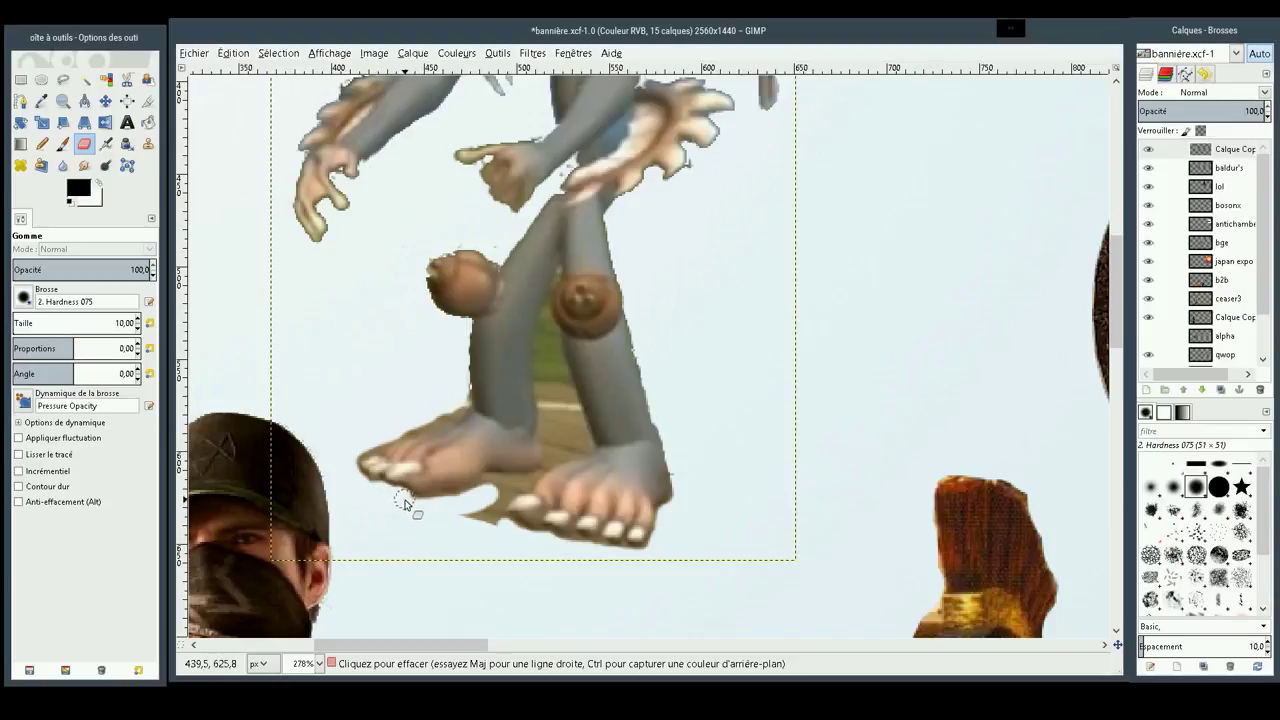
mouse_move(389, 501)
left_mouse_down()
mouse_move(343, 429)
mouse_move(371, 414)
mouse_move(419, 417)
left_mouse_up()
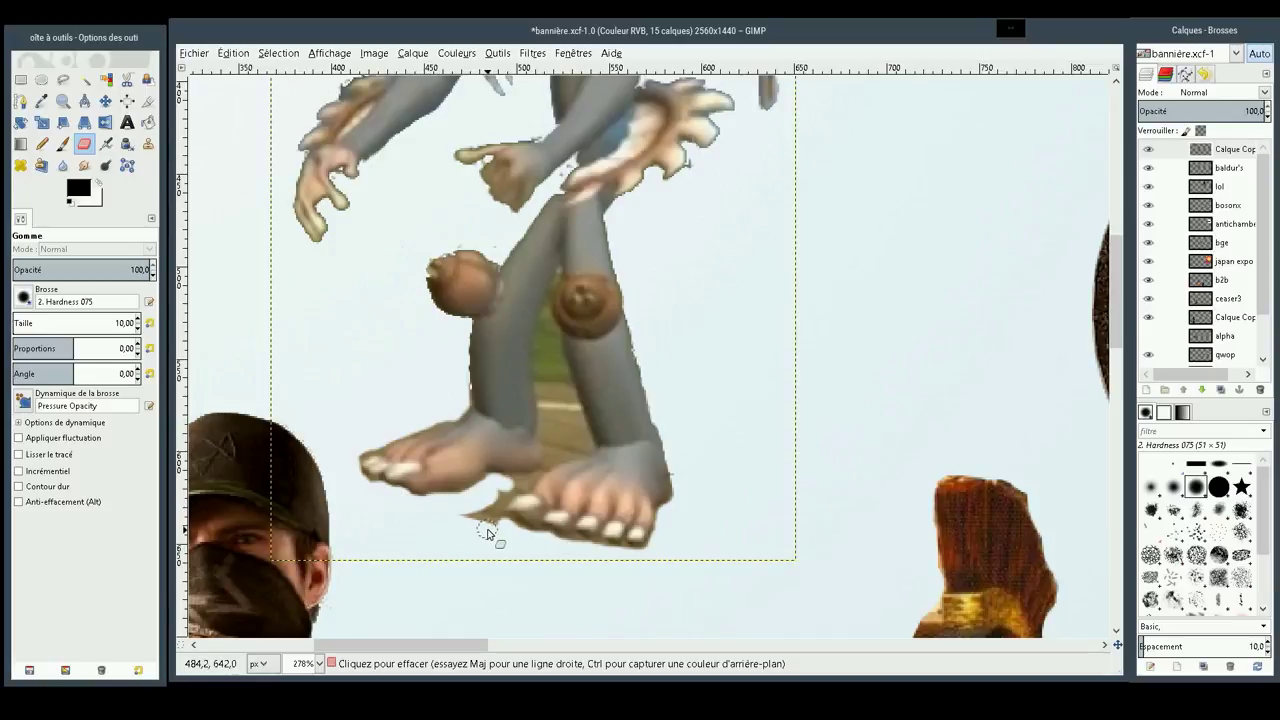
left_click_drag(486, 525, 500, 495)
Fuzzy-select the green gap between the legs, tightening the threshold off the left foot
left_click(84, 79)
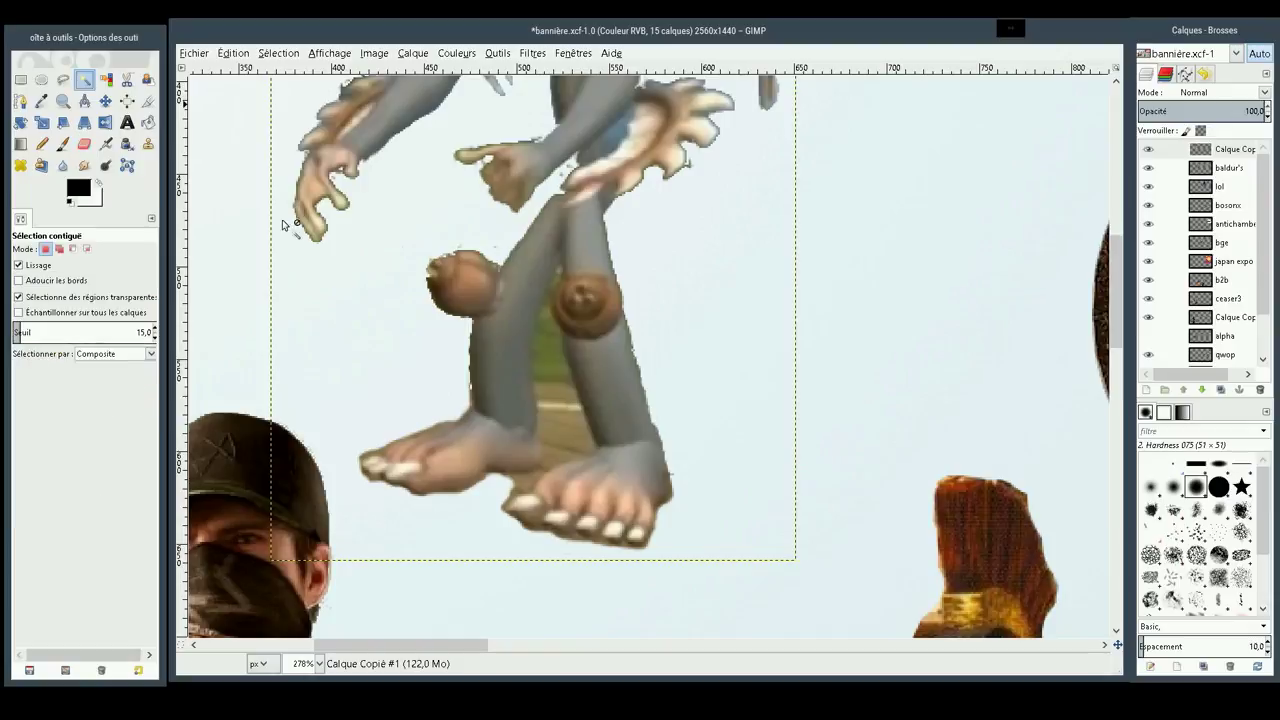
left_click_drag(558, 276, 543, 288)
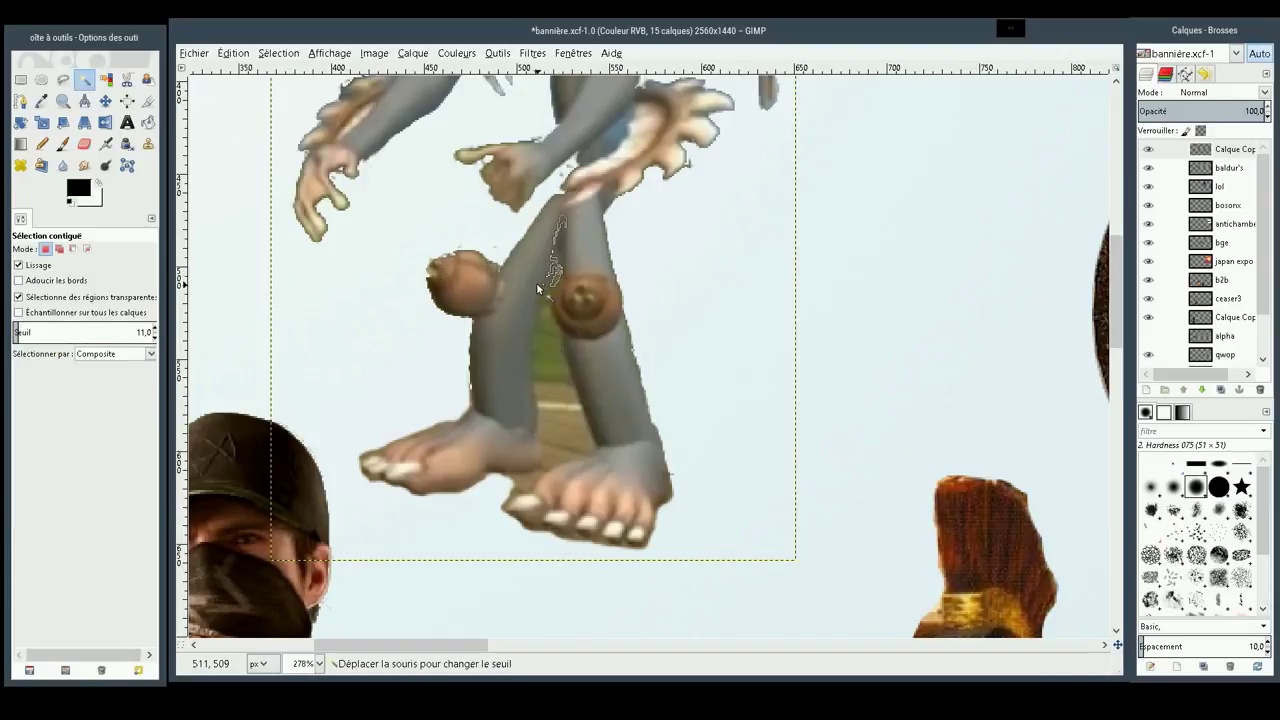
left_click_drag(543, 288, 558, 274)
key("shift")
left_click(559, 274, "shift")
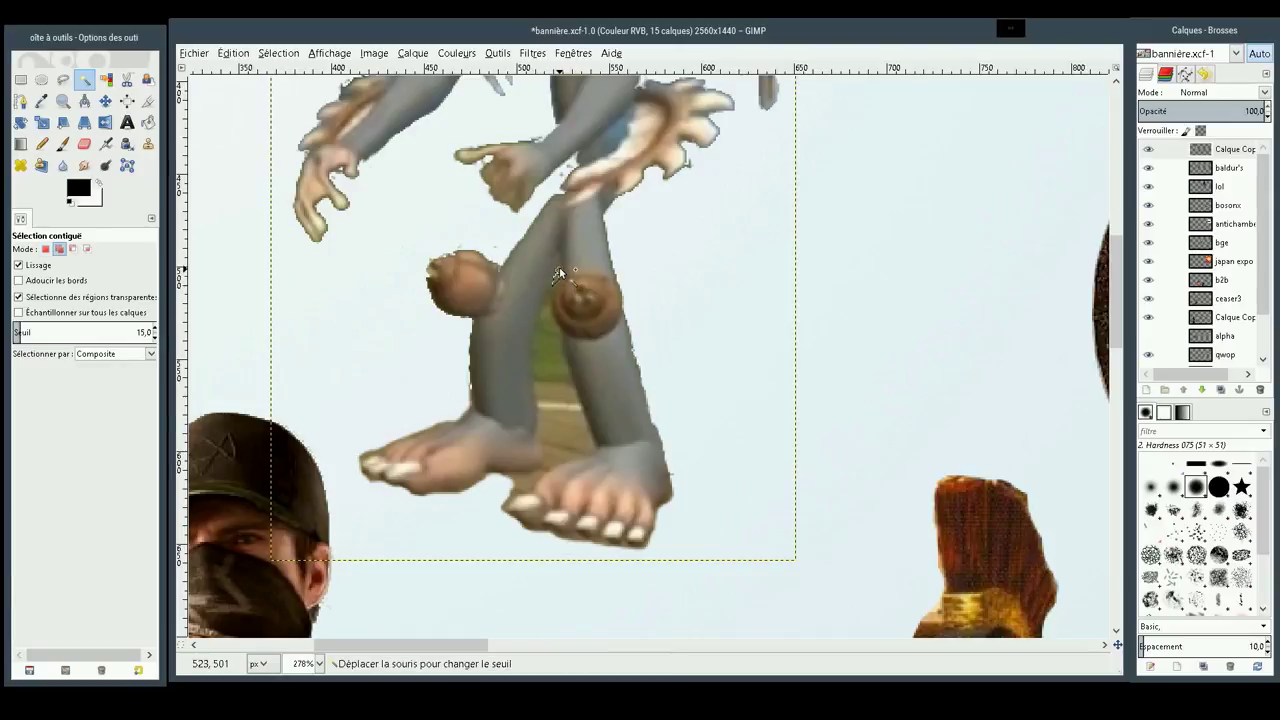
mouse_move(548, 347)
left_mouse_down()
mouse_move(548, 364)
mouse_move(530, 314)
mouse_move(584, 367)
mouse_move(561, 398)
mouse_move(573, 400)
mouse_move(522, 413)
left_mouse_up()
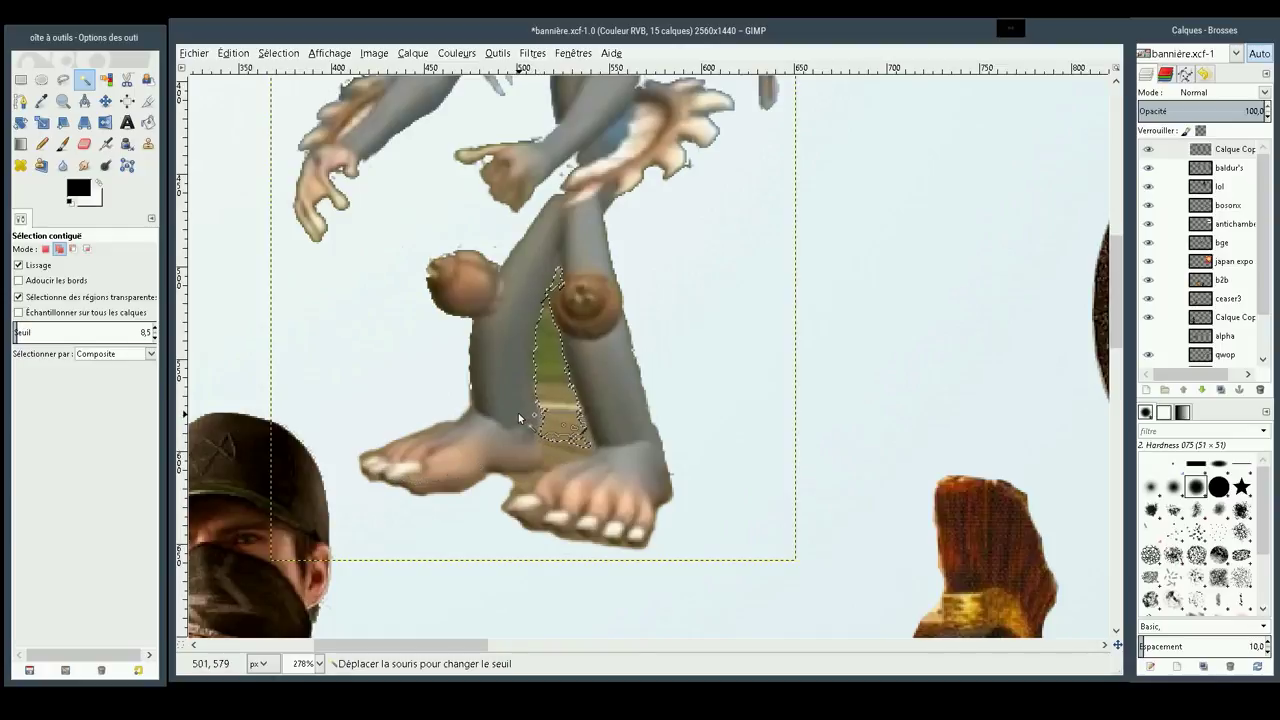
mouse_move(522, 413)
left_mouse_down()
mouse_move(570, 447)
mouse_move(555, 450)
mouse_move(586, 455)
left_mouse_up()
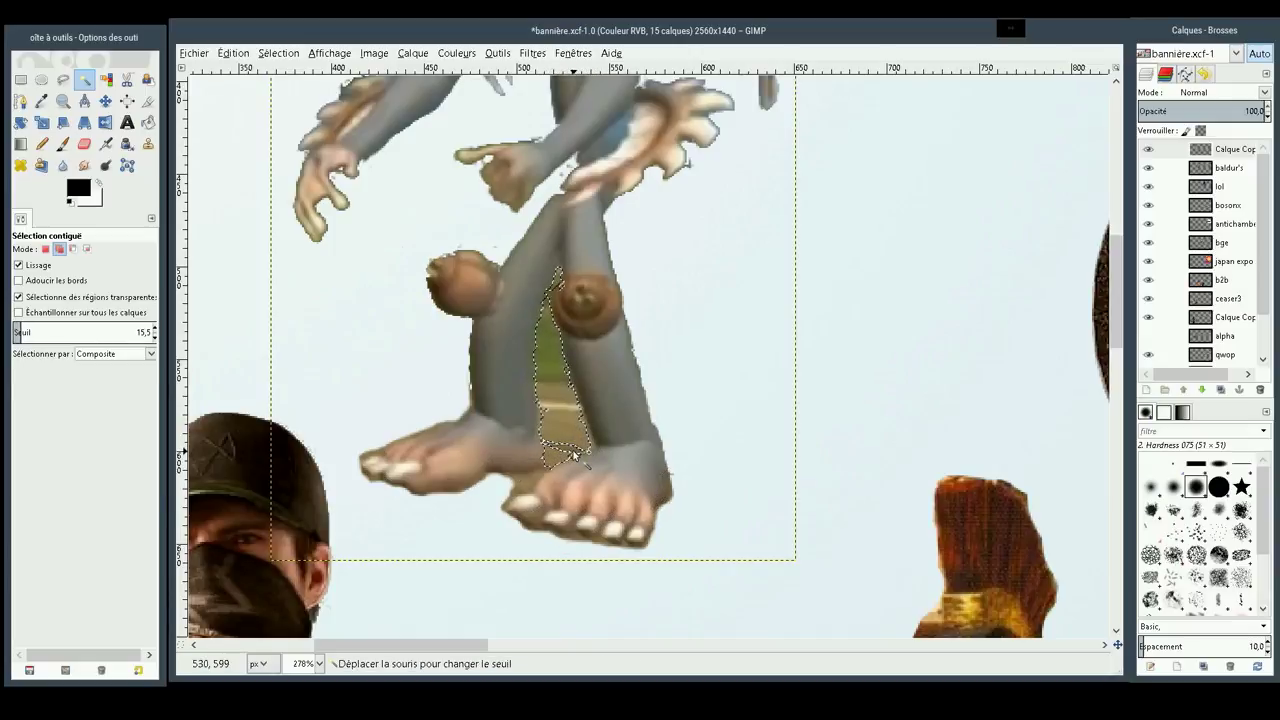
left_click_drag(586, 455, 574, 452)
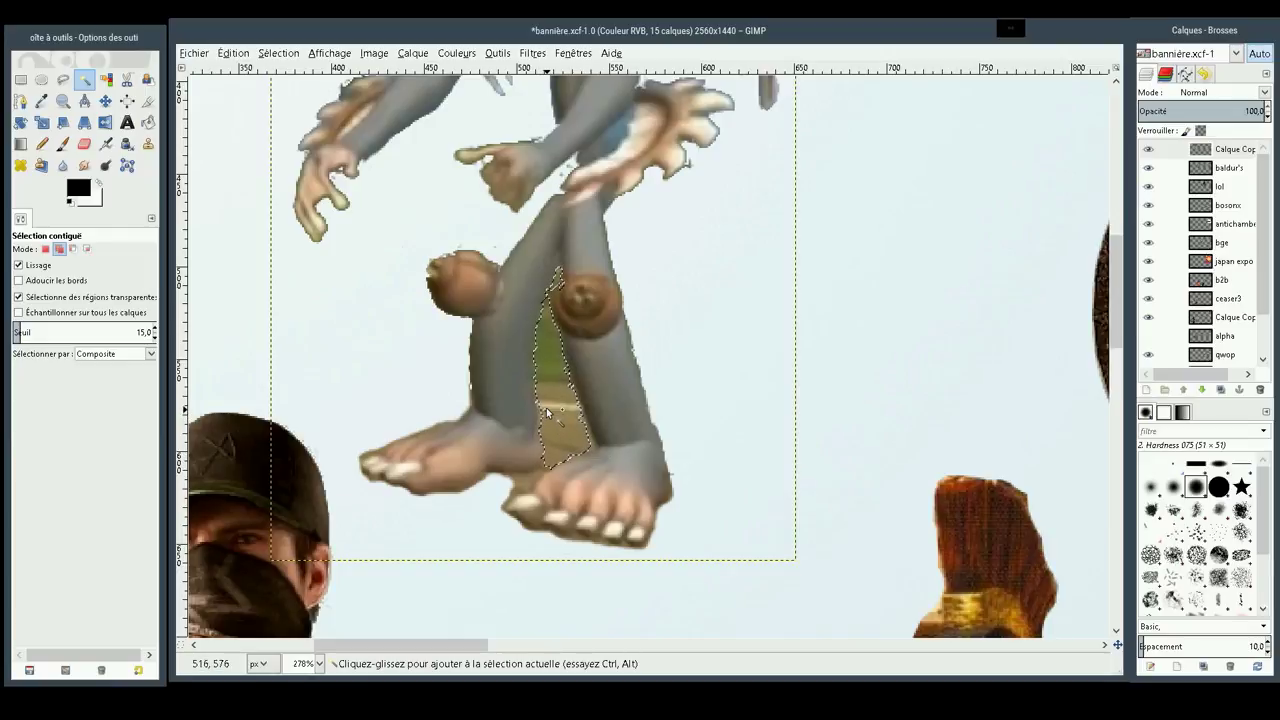
Extend the selection around the foot, delete the leftover background, and clear the selection
mouse_move(546, 407)
left_mouse_down()
mouse_move(557, 461)
mouse_move(497, 493)
left_mouse_up()
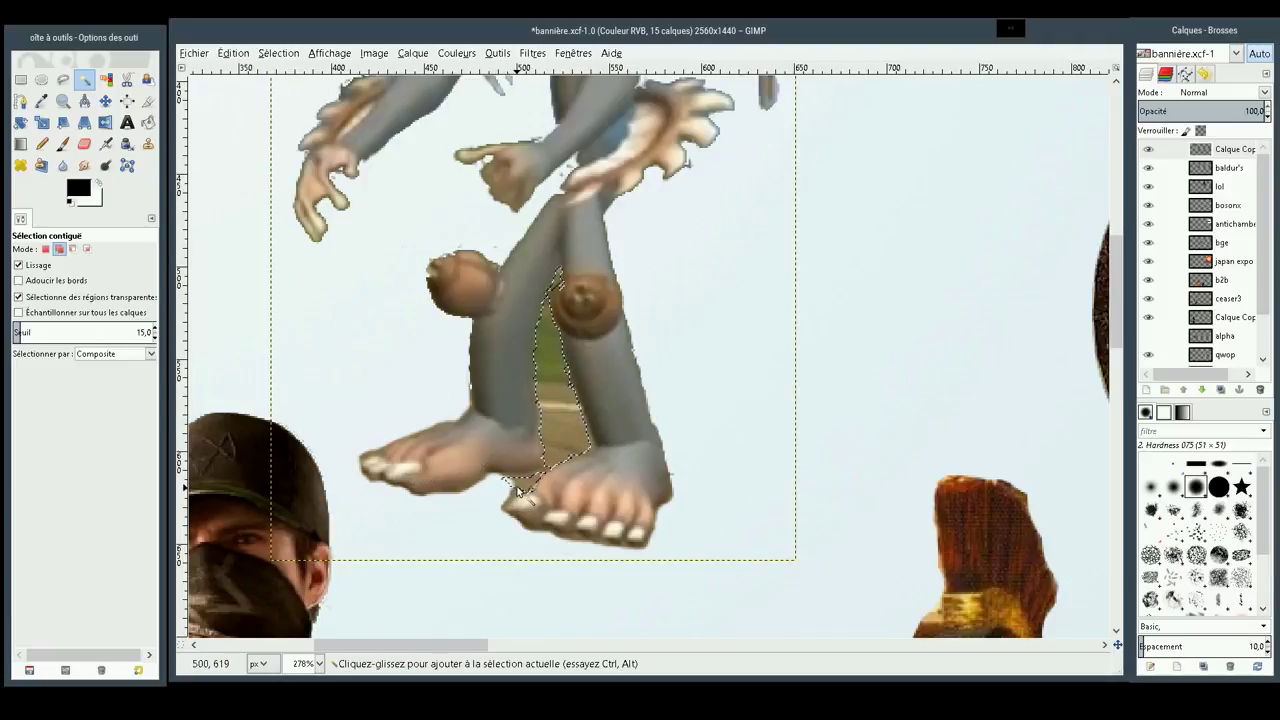
mouse_move(506, 492)
left_mouse_down()
mouse_move(499, 500)
mouse_move(527, 491)
left_mouse_up()
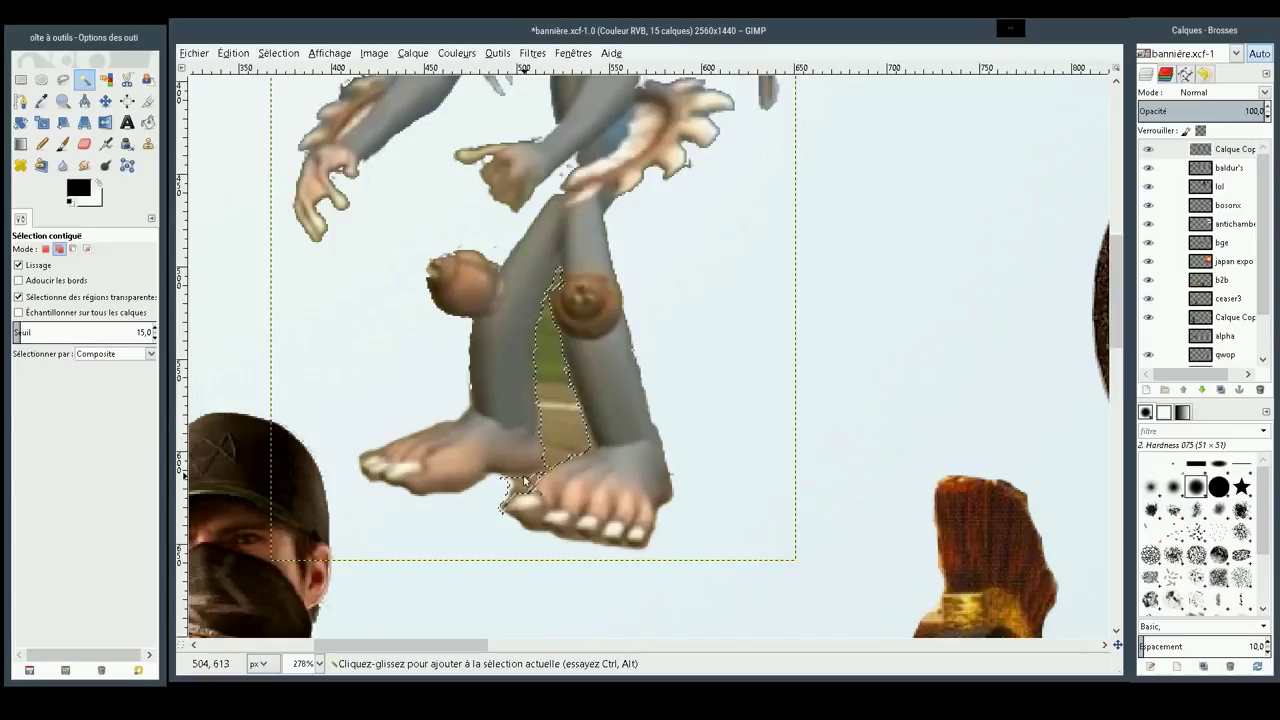
mouse_move(525, 480)
left_mouse_down()
mouse_move(493, 488)
mouse_move(542, 495)
left_mouse_up()
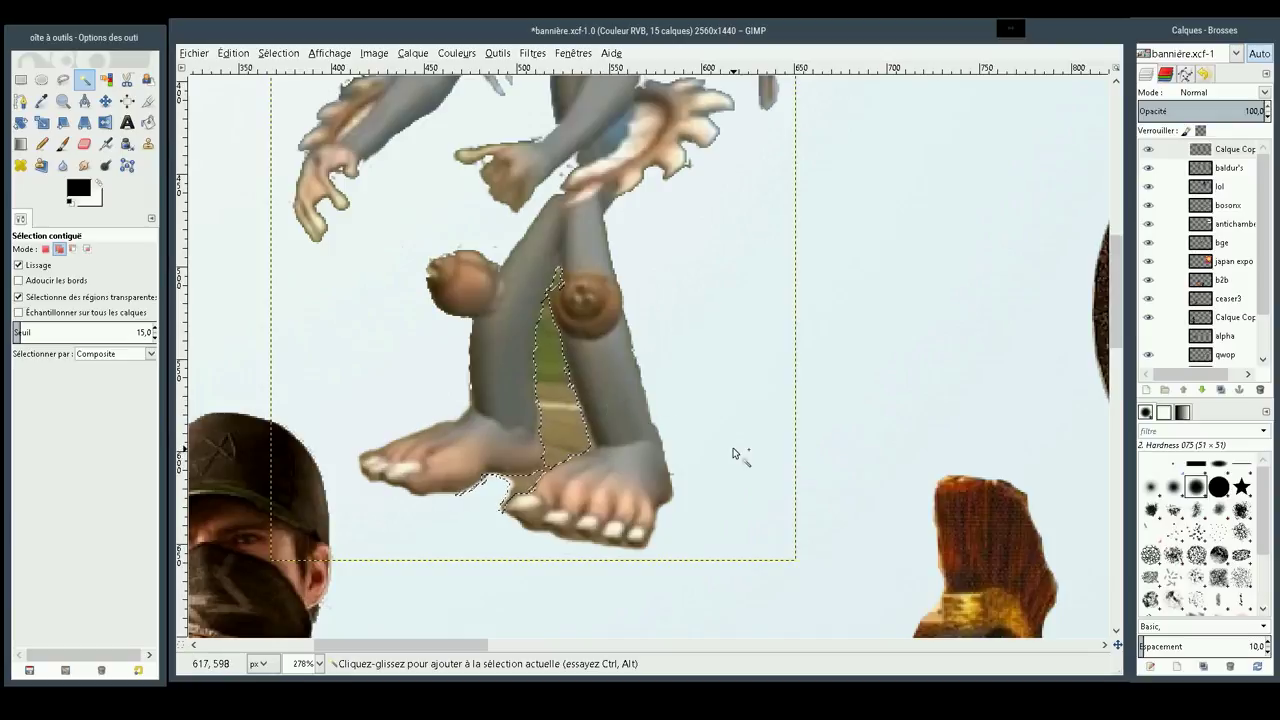
key("Delete")
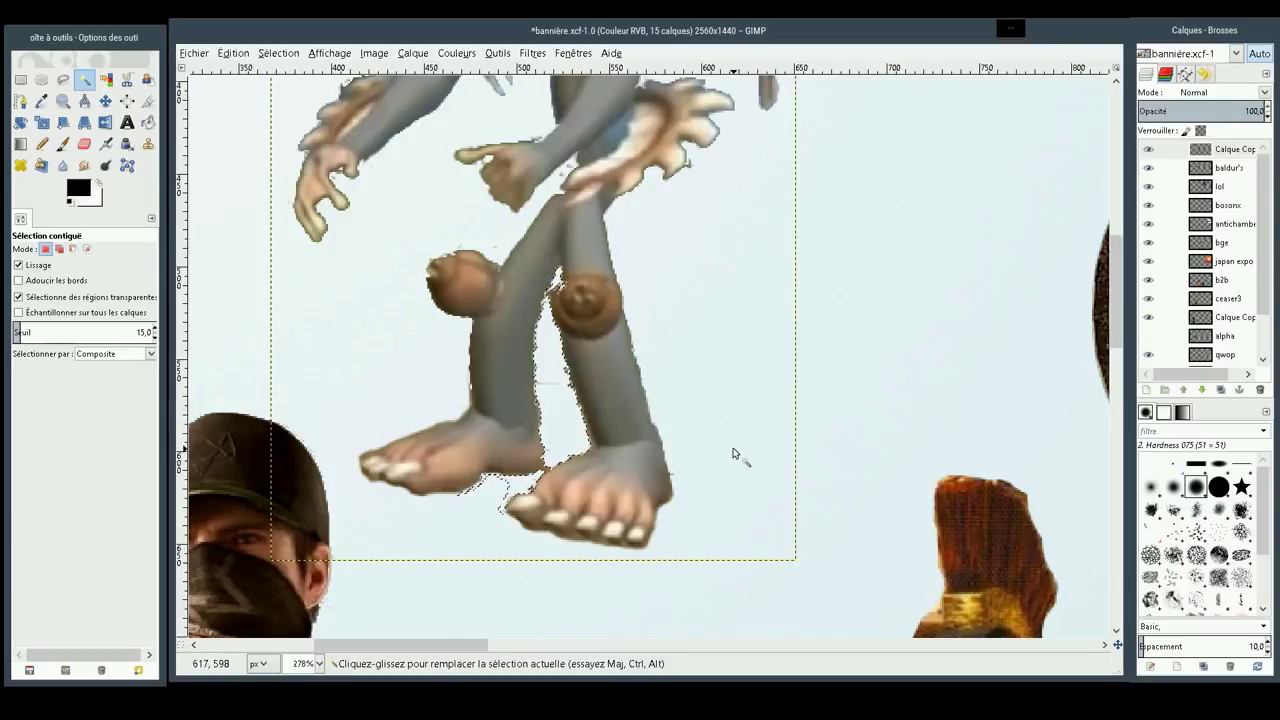
left_click(82, 148)
key("ctrl+shift+a")
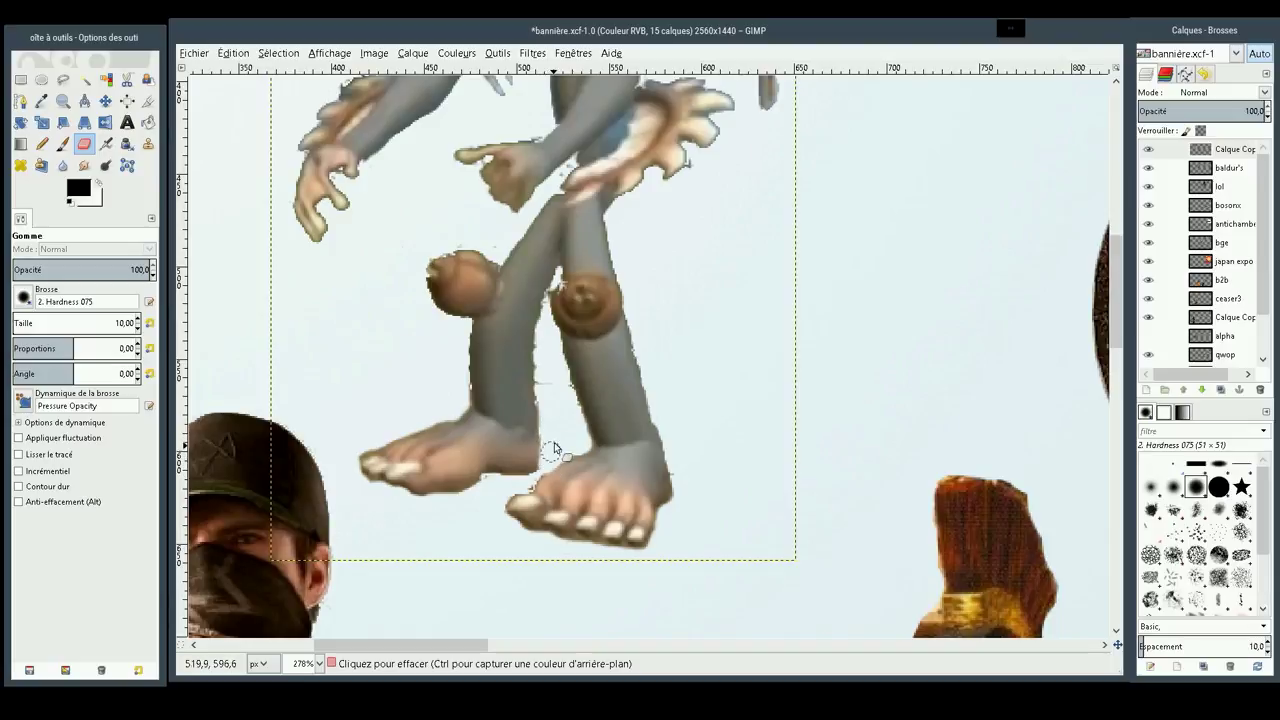
Erase the last stray speck beside the legs, then zoom out from 278% to 66.7%
left_click(634, 406)
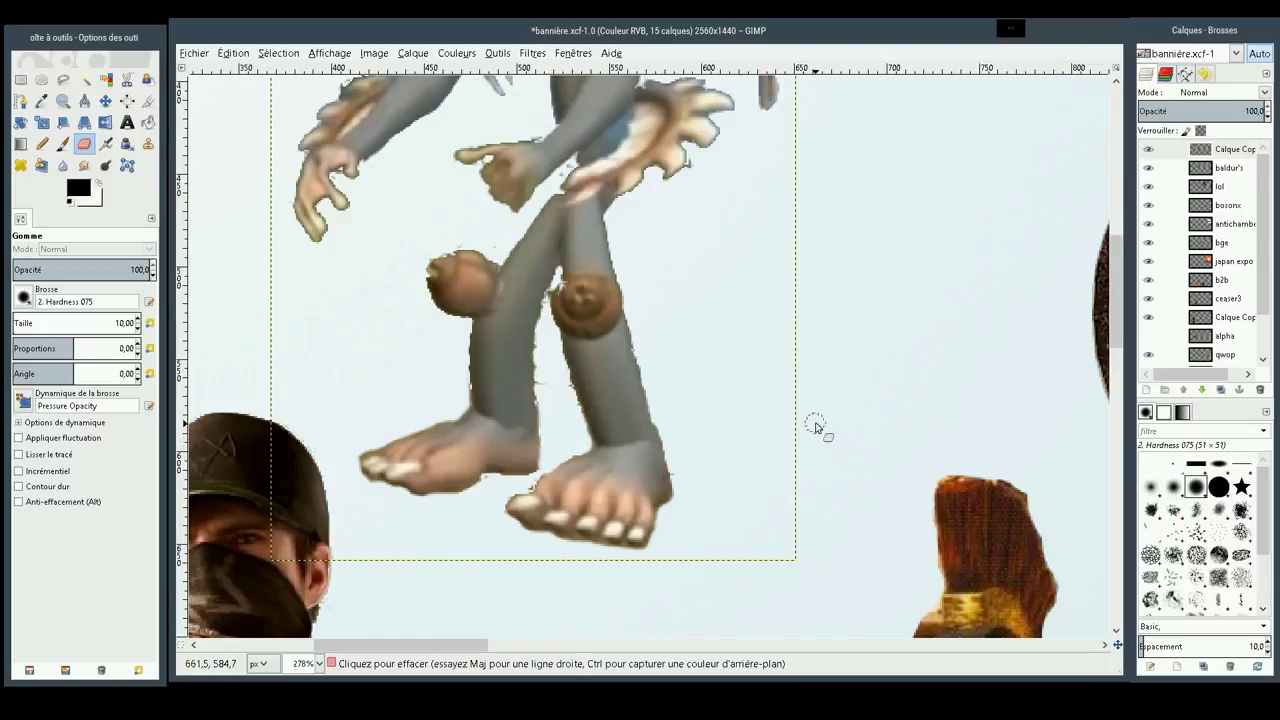
left_click_drag(1120, 294, 1118, 208)
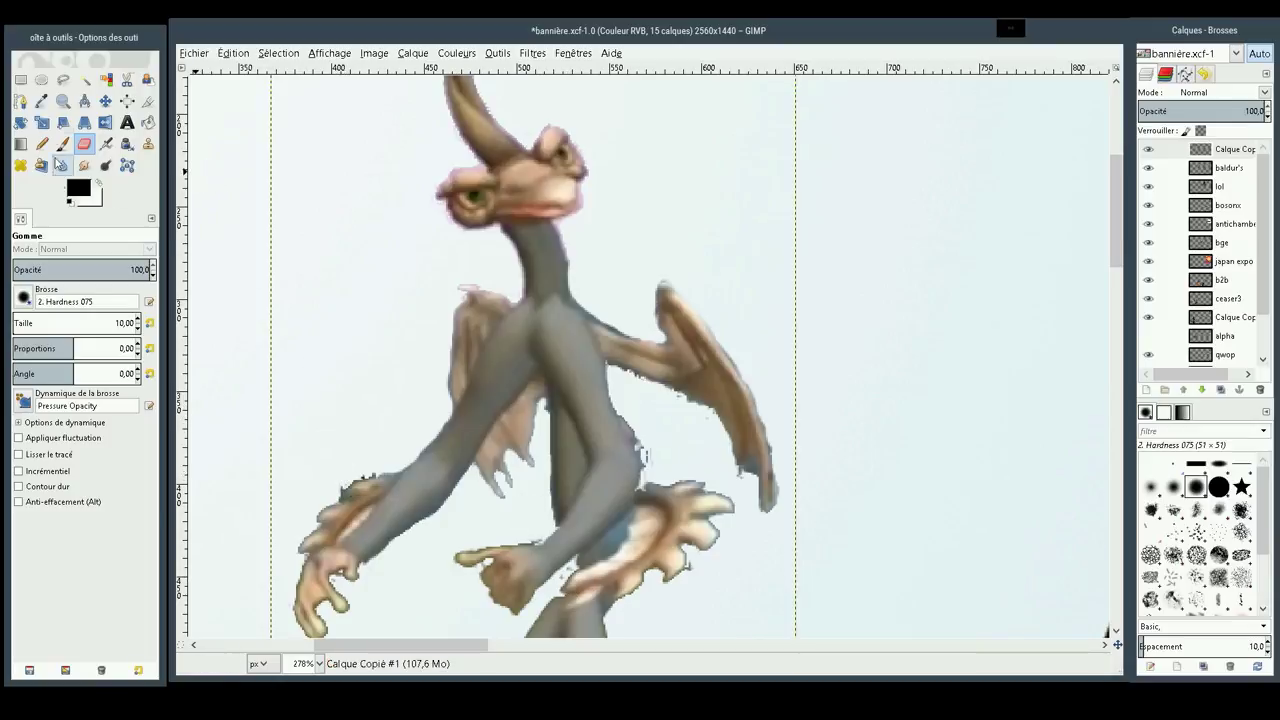
left_click(62, 101)
left_click(478, 230)
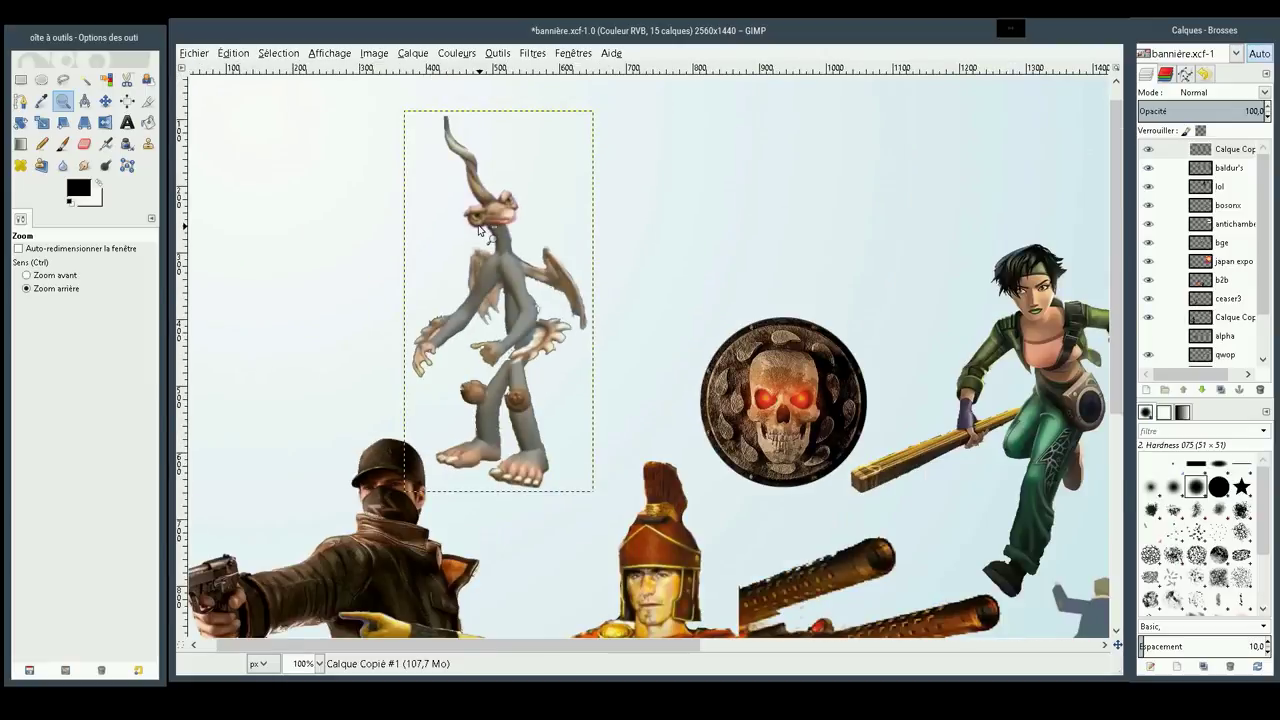
left_click(478, 230)
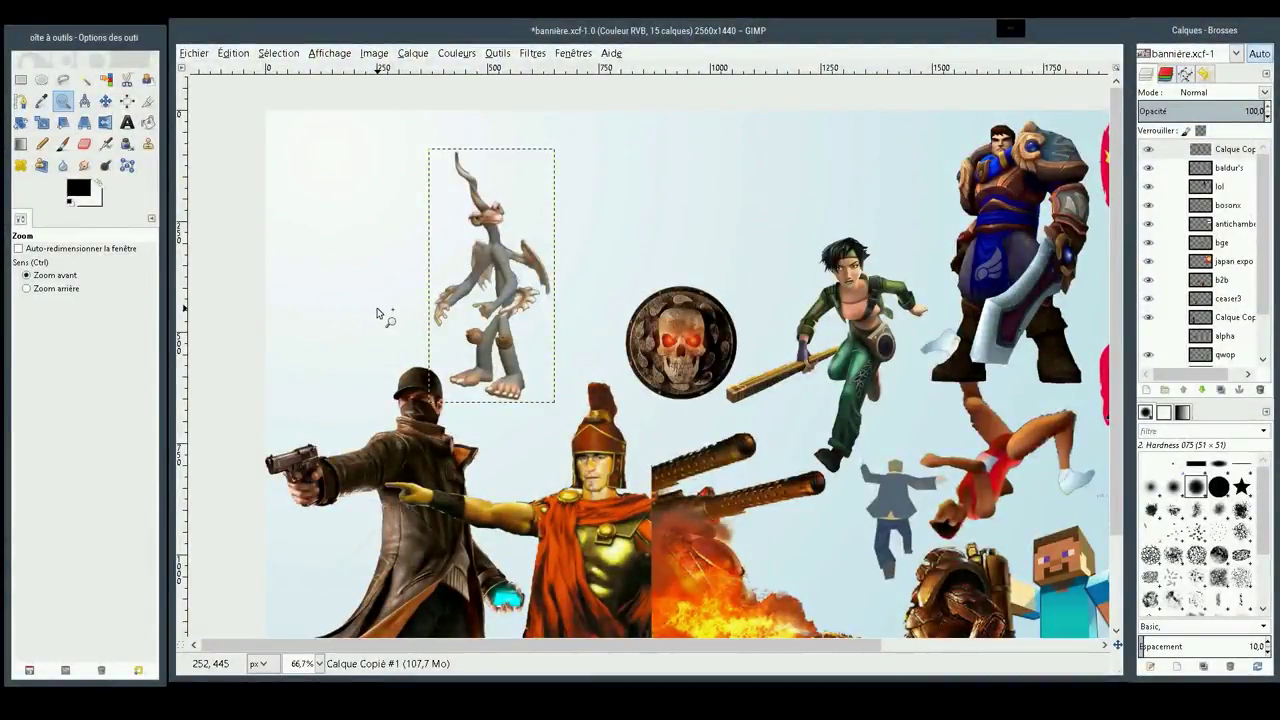
Move the skull medallion to the top and the creature up beside the green-clad heroine
left_click(105, 101)
mouse_move(670, 339)
left_mouse_down()
mouse_move(851, 135)
mouse_move(891, 163)
left_mouse_up()
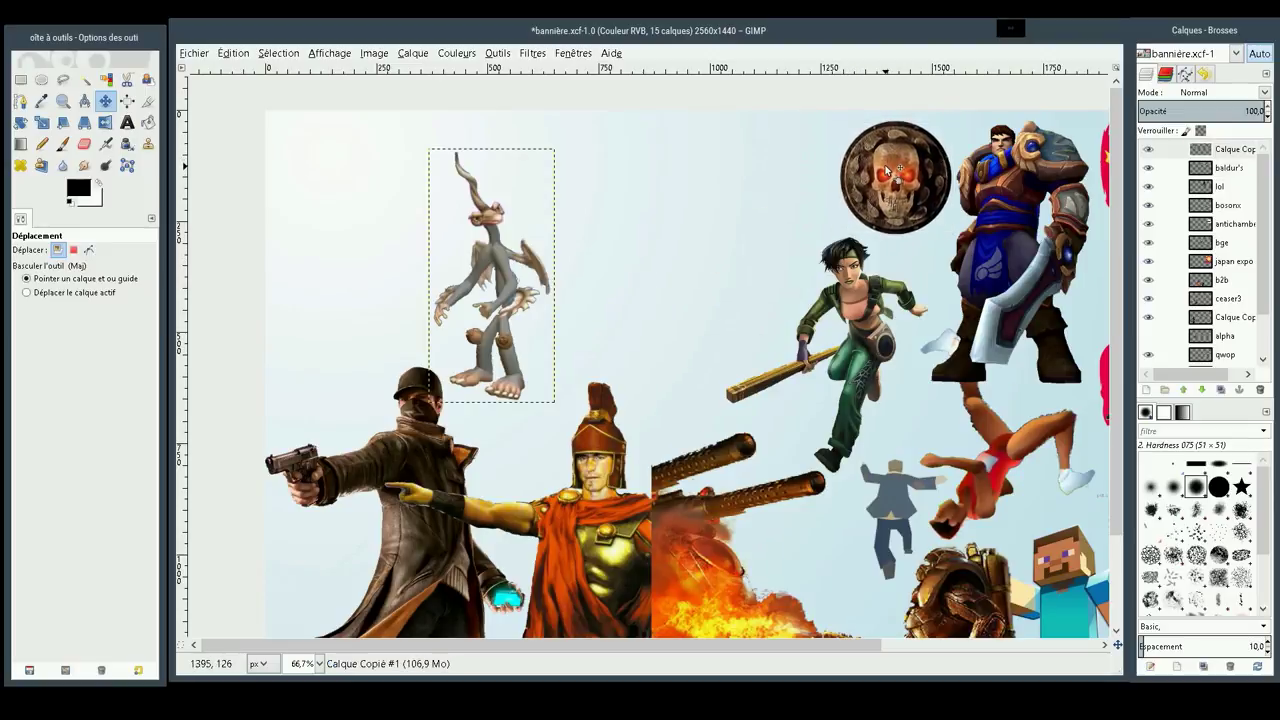
left_click_drag(495, 251, 762, 215)
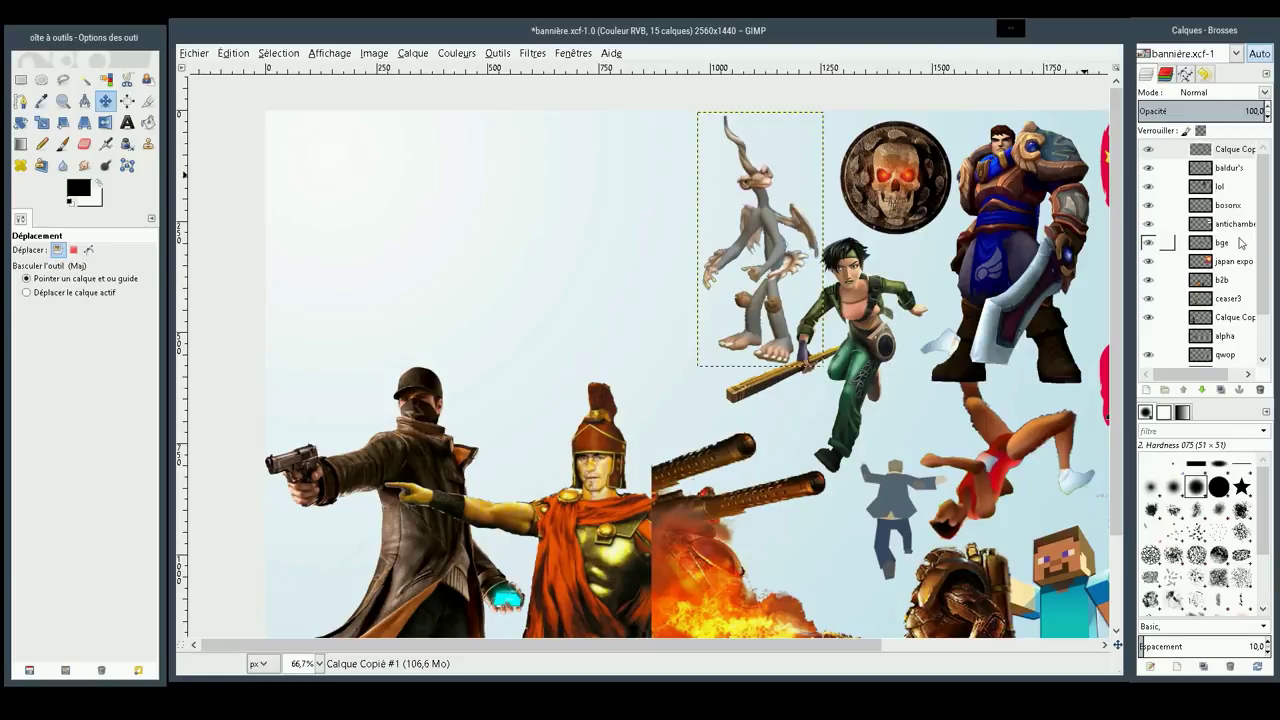
Make the 'alpha' layer with the grey-haired character visible again and save the banner
left_click(1150, 340)
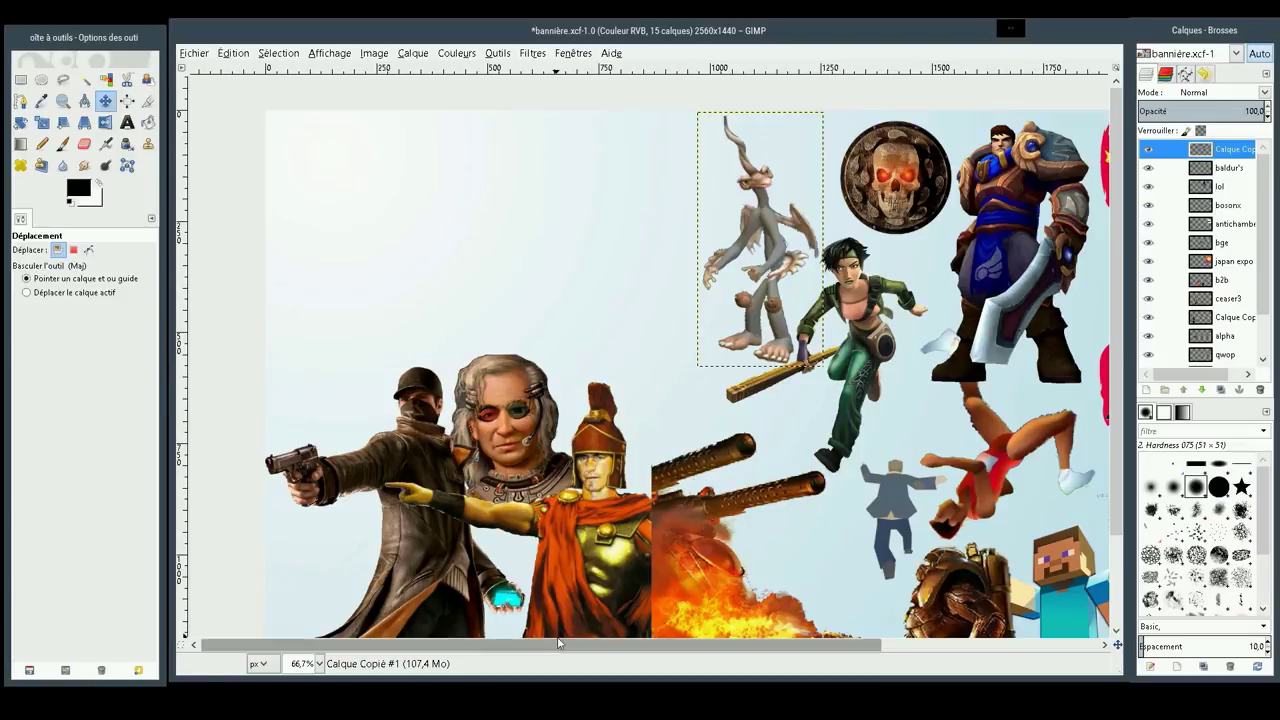
left_click(196, 56)
left_click(240, 173)
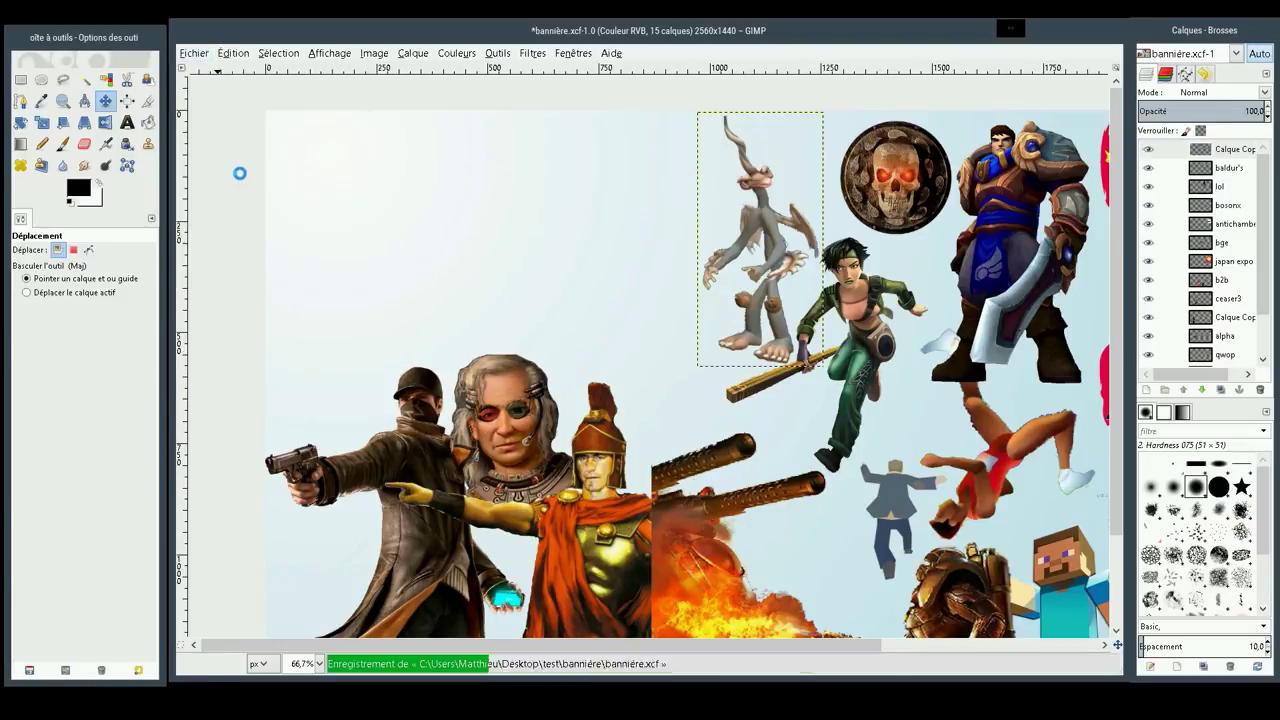
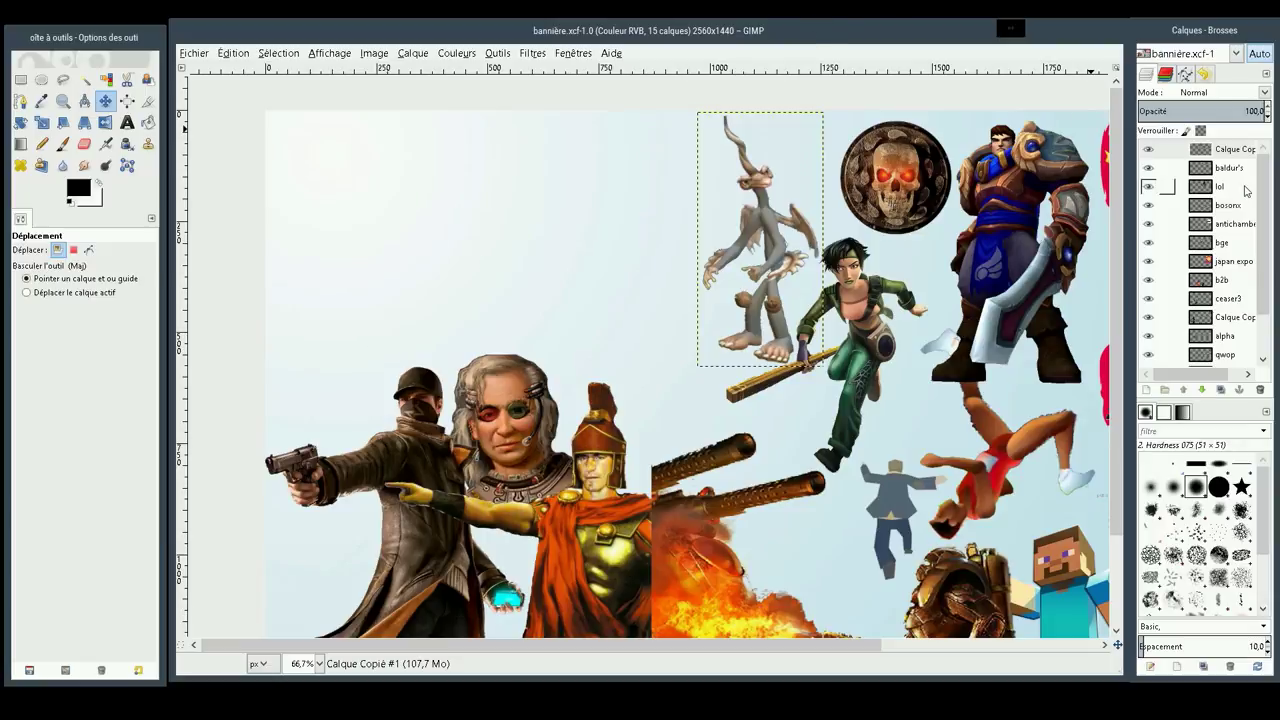
Paste the K-character screenshot above the Arrière-plan layer and move it to the canvas's top-left corner
scroll(1235, 260, "down", 3)
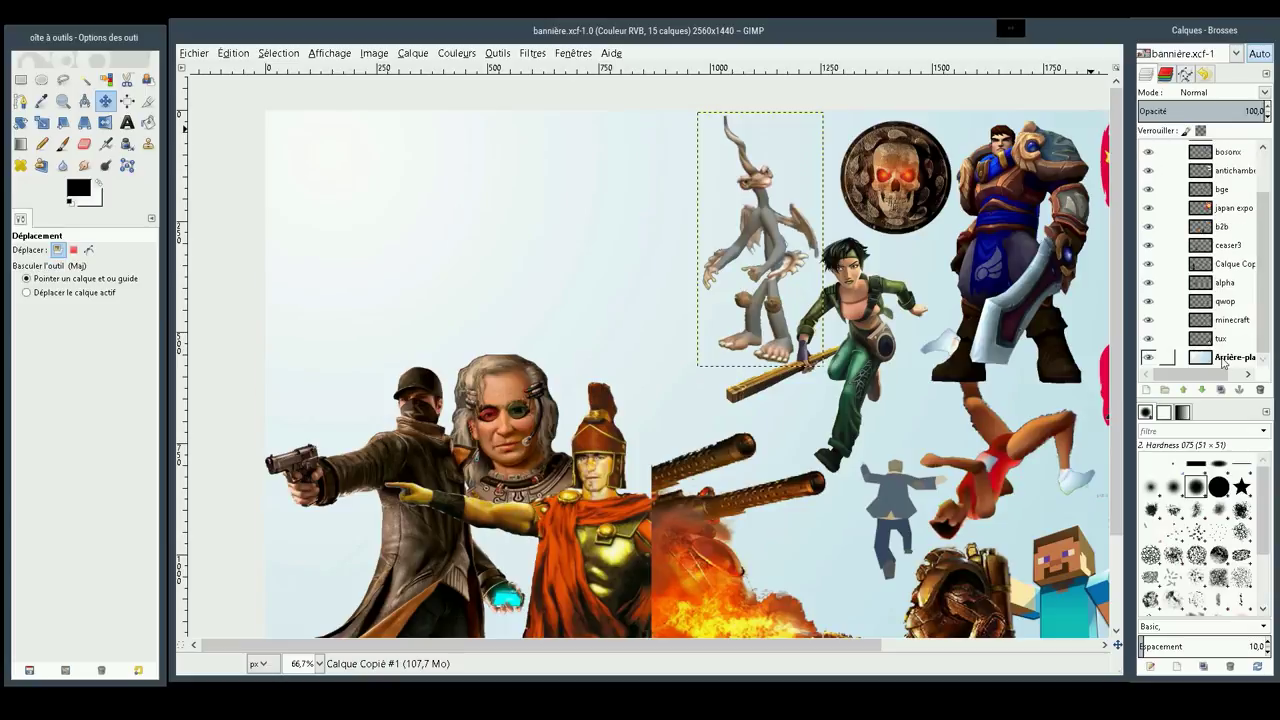
left_click(1222, 362)
key("ctrl+v")
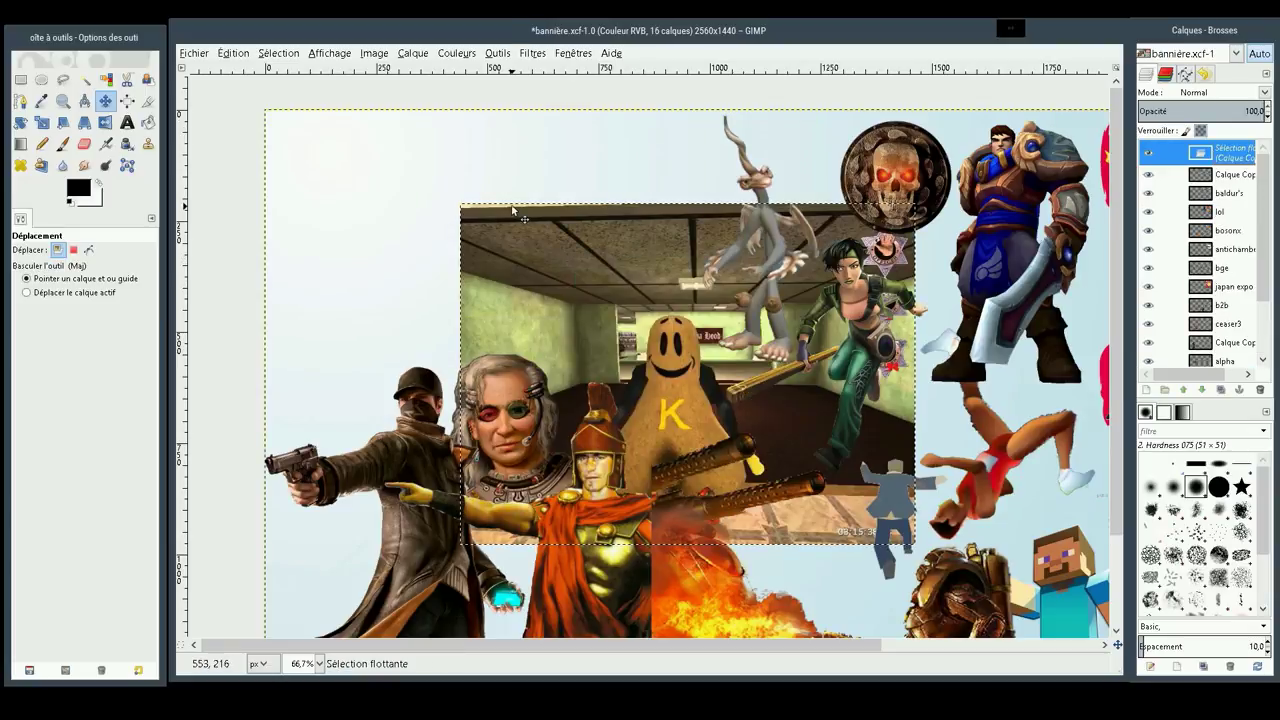
left_click_drag(512, 211, 428, 83)
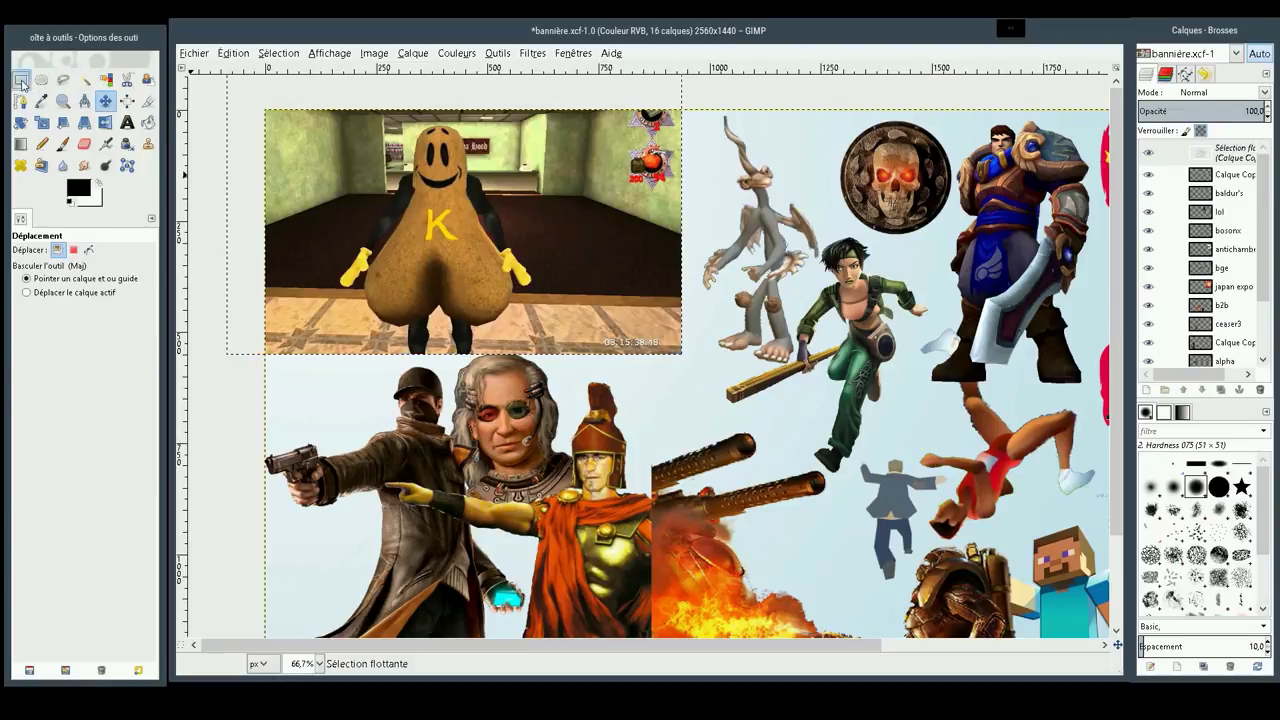
Turn the floating pasted screenshot into its own new layer
left_click(20, 79)
mouse_move(310, 372)
left_mouse_down()
mouse_move(532, 198)
mouse_move(544, 117)
left_mouse_up()
left_click(431, 311)
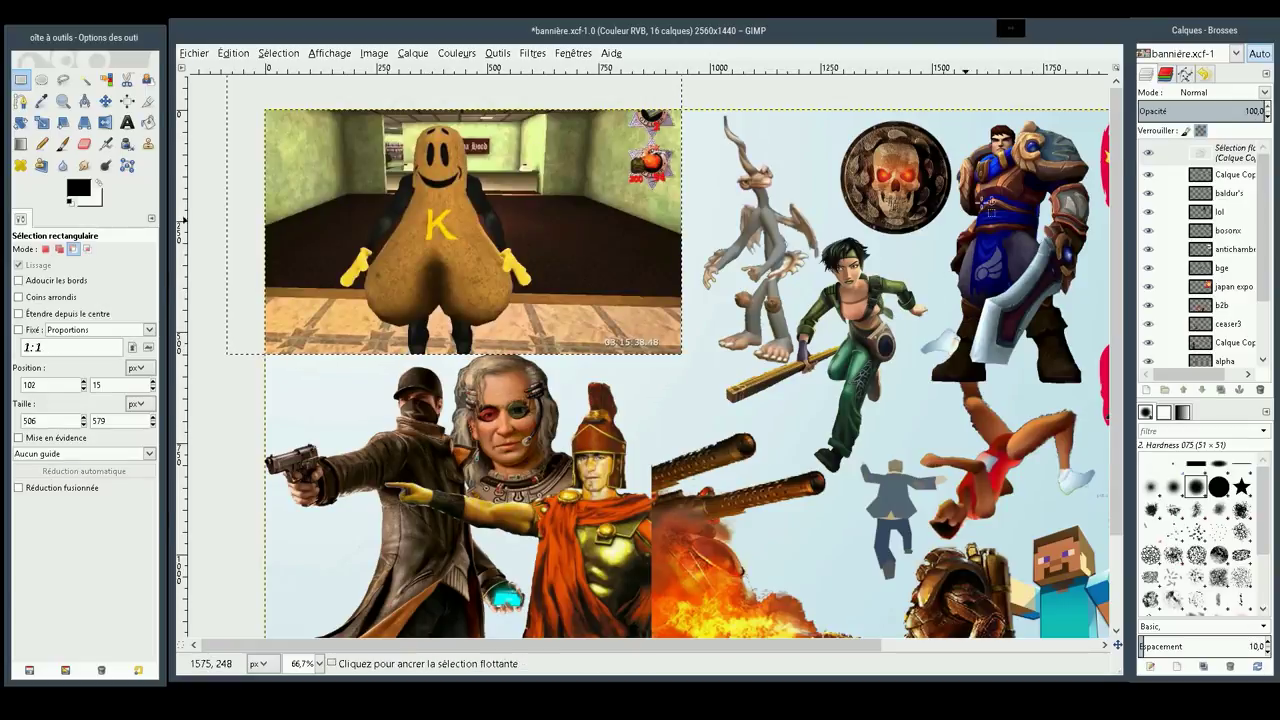
left_click(1212, 153)
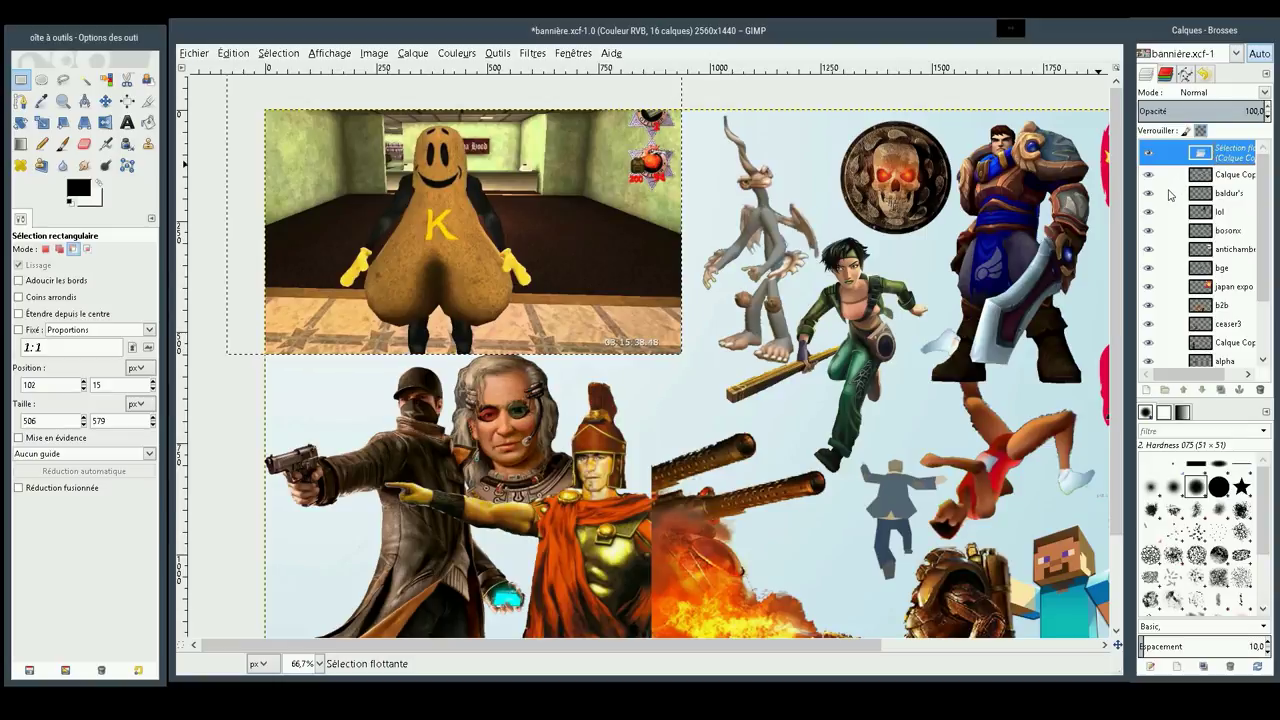
key("shift+ctrl+n")
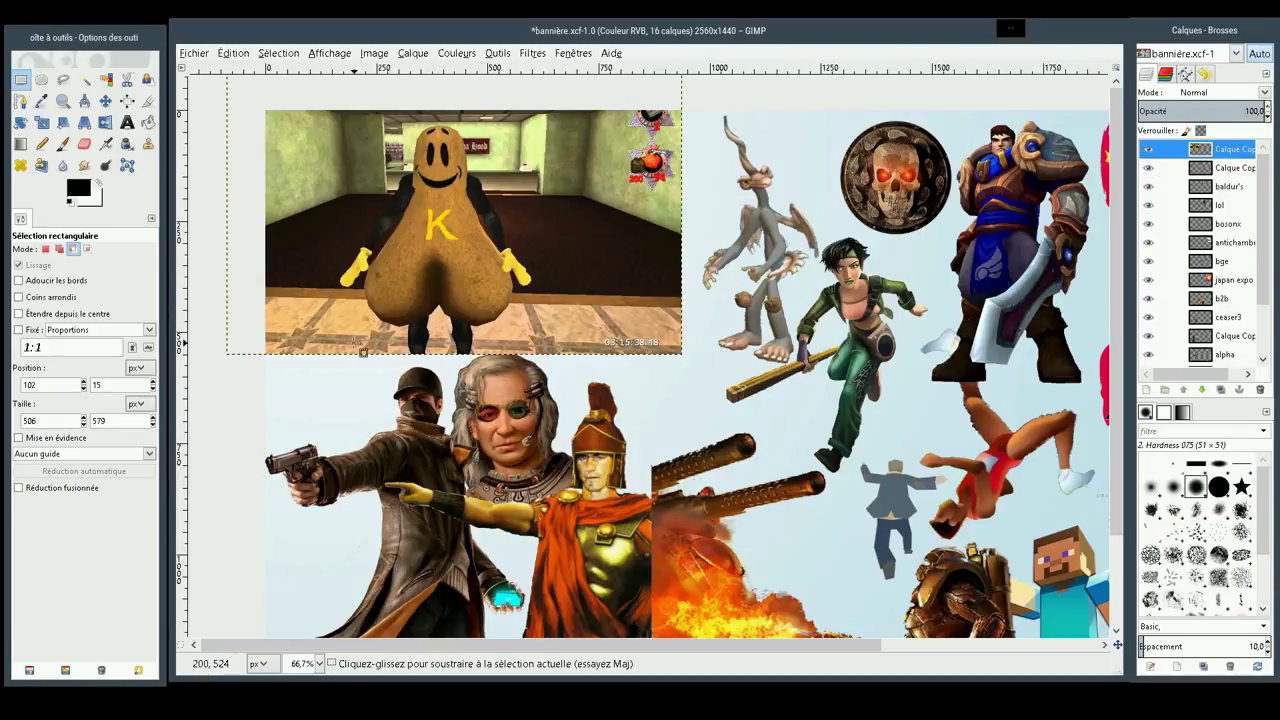
Crop the new layer to a 446×525 rectangle around the K character
left_click_drag(325, 362, 538, 129)
left_click_drag(340, 342, 352, 338)
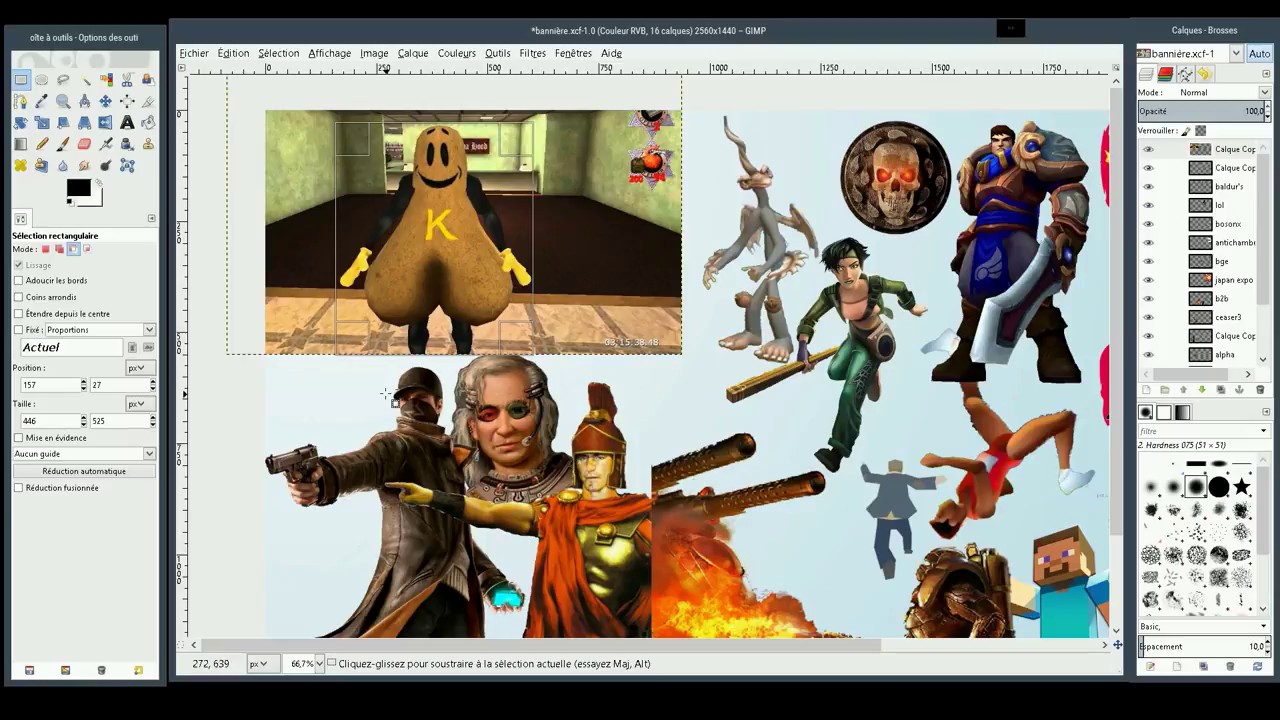
left_click(413, 54)
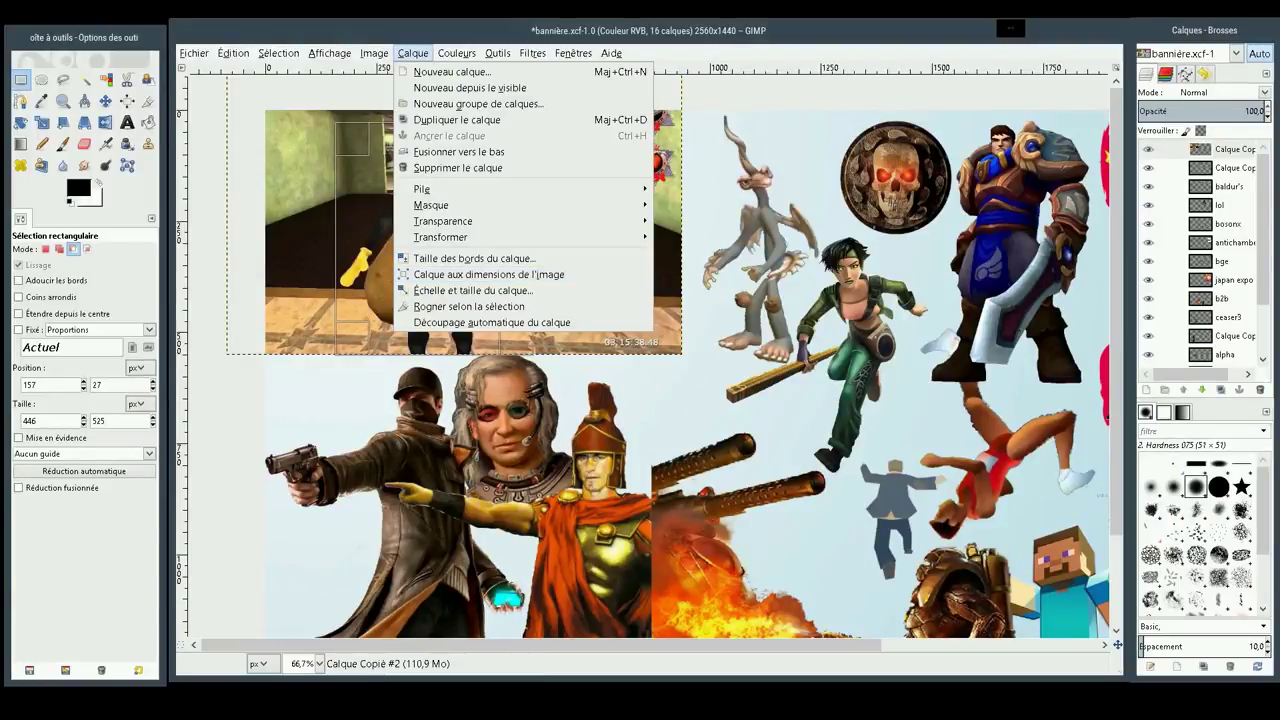
key("Escape")
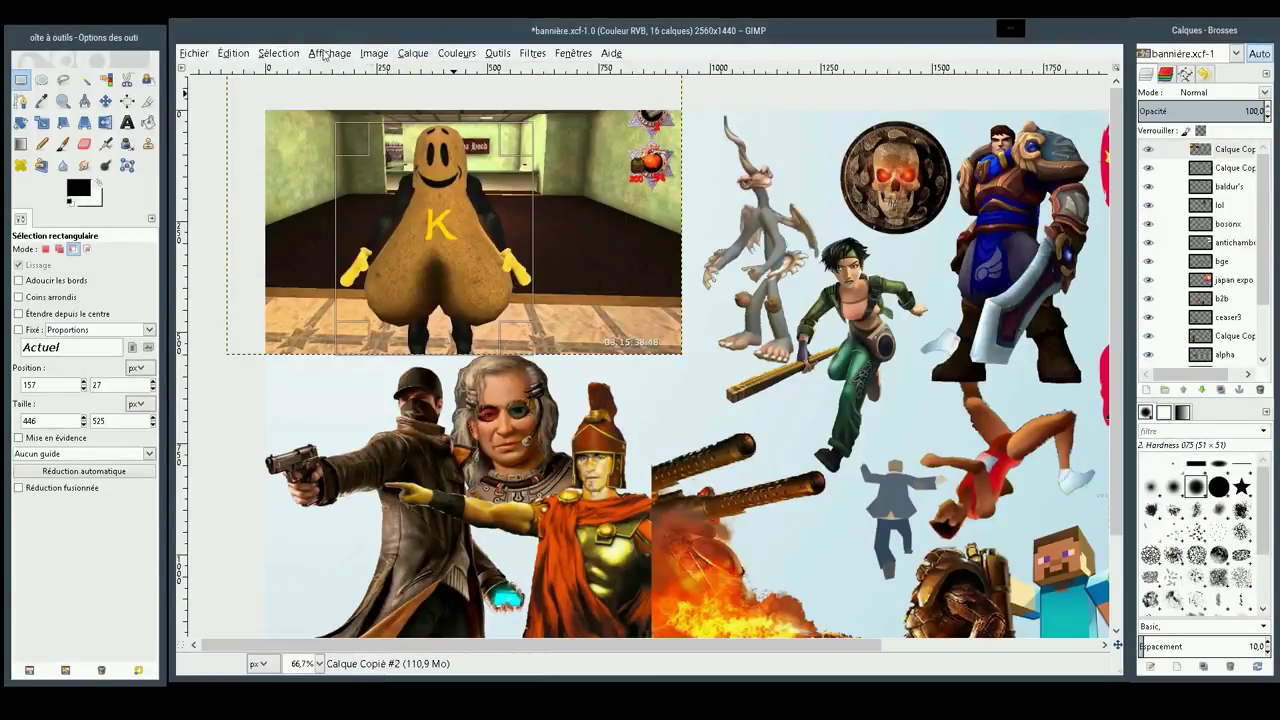
left_click(413, 56)
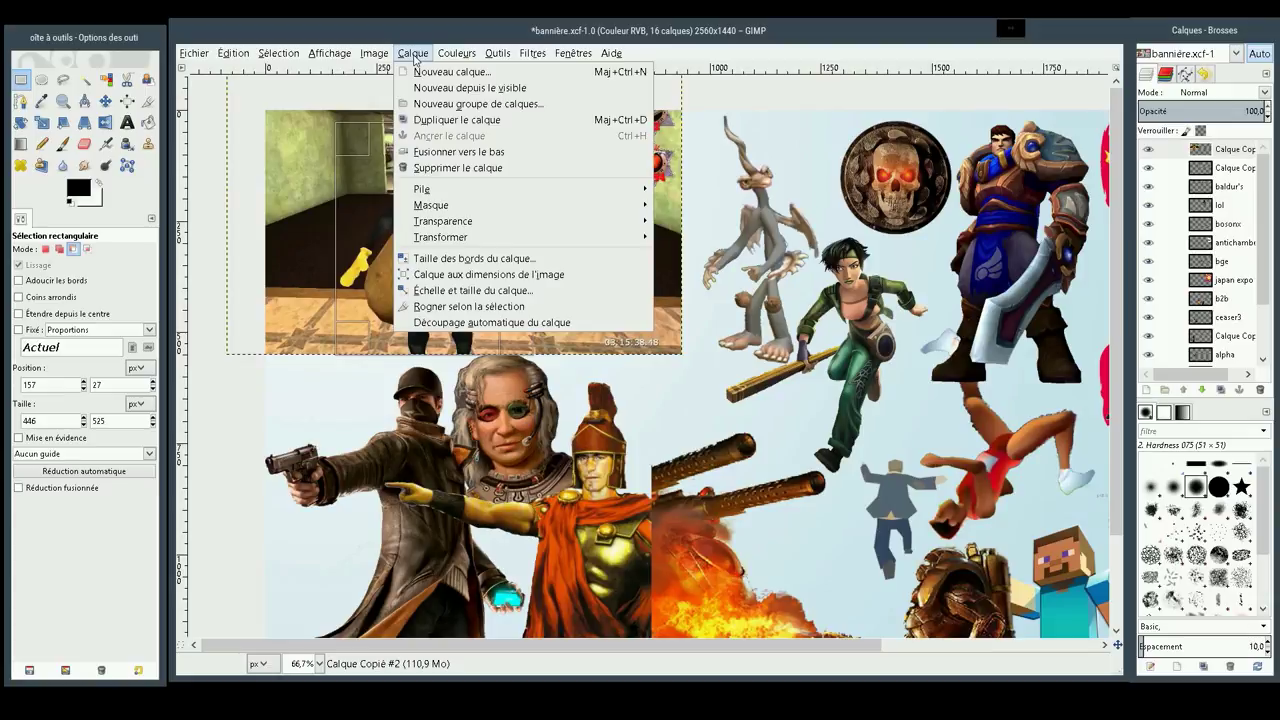
left_click(469, 306)
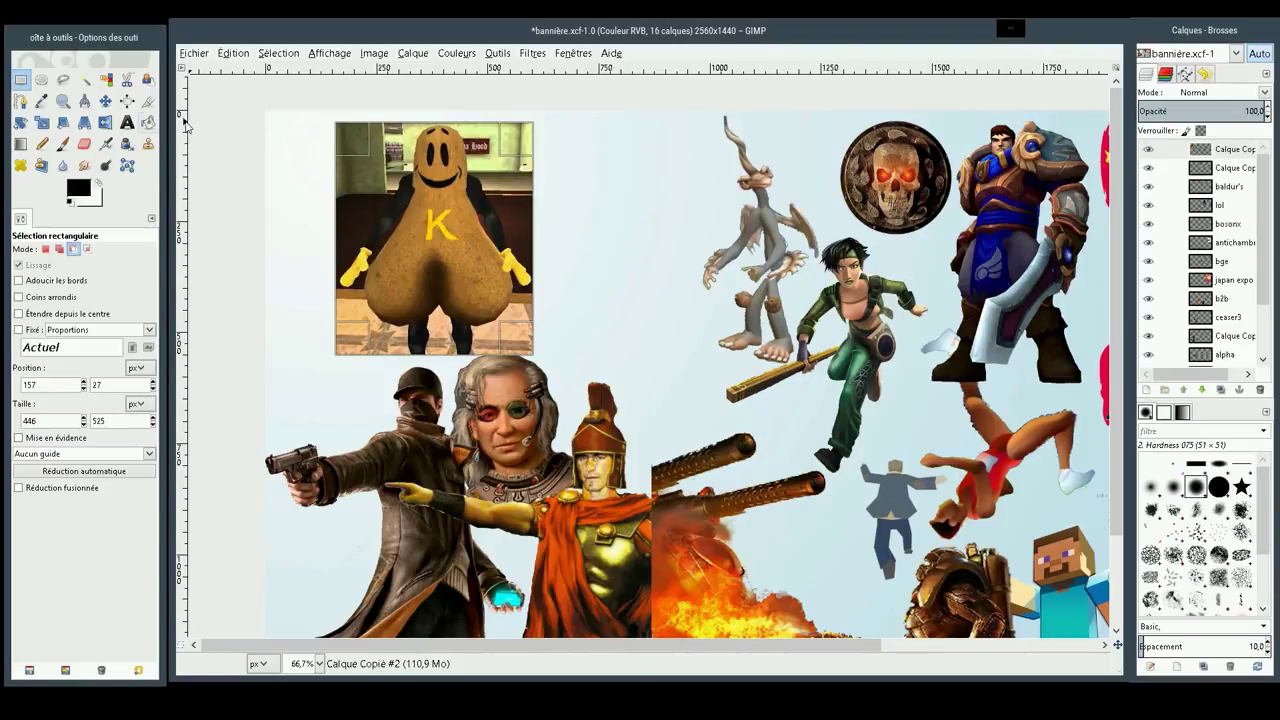
Fuzzy-select the top-left wall and zoom the view to 150% on the K screenshot
left_click(84, 79)
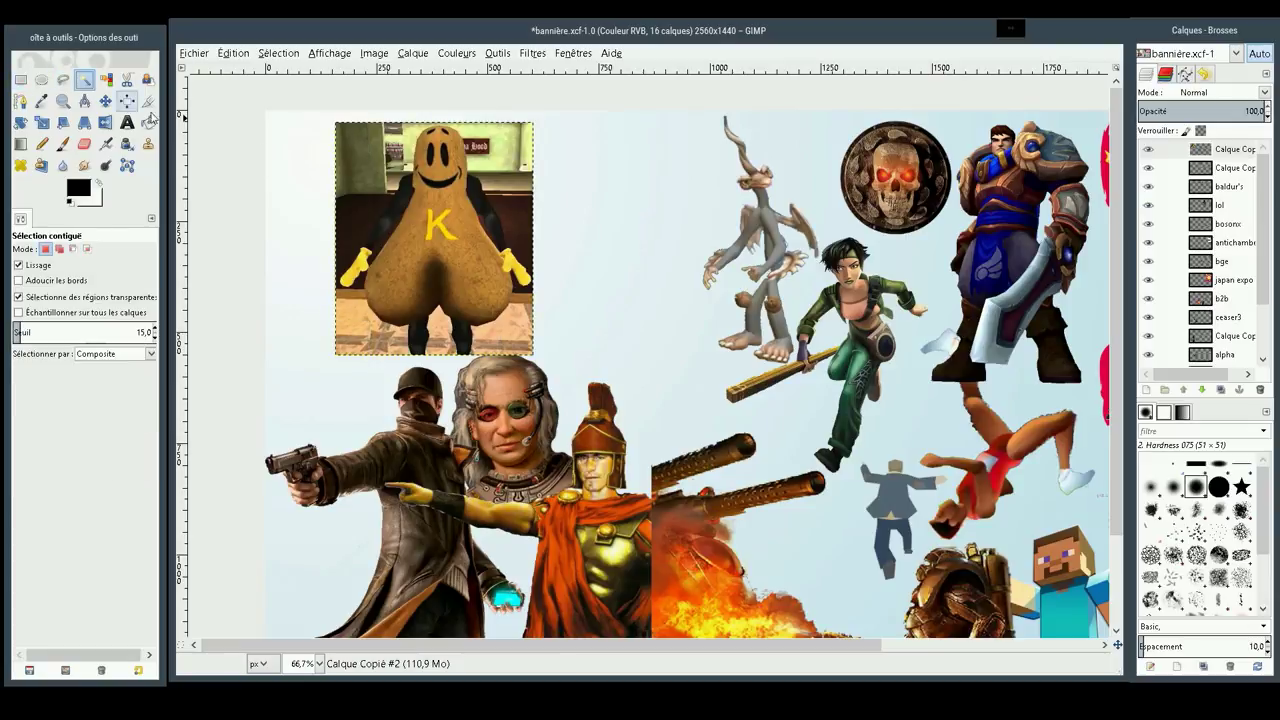
left_click_drag(366, 167, 384, 171)
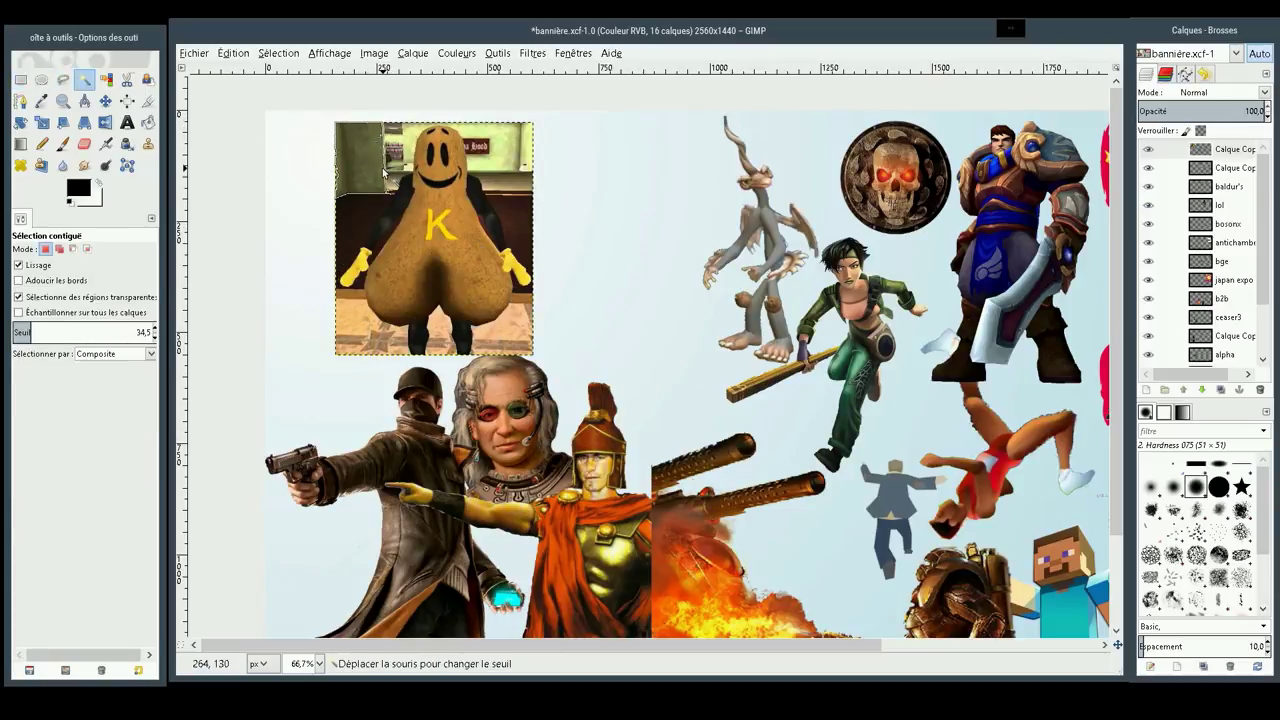
left_click_drag(384, 170, 382, 167)
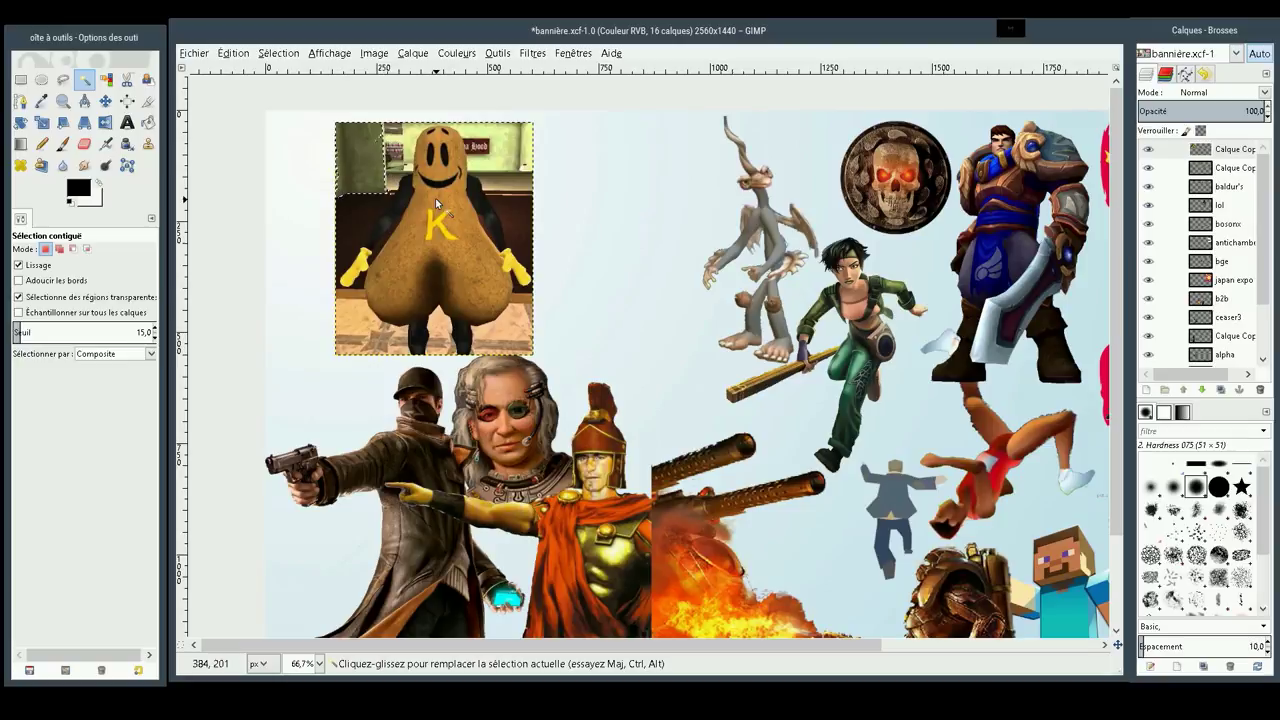
left_click(62, 100)
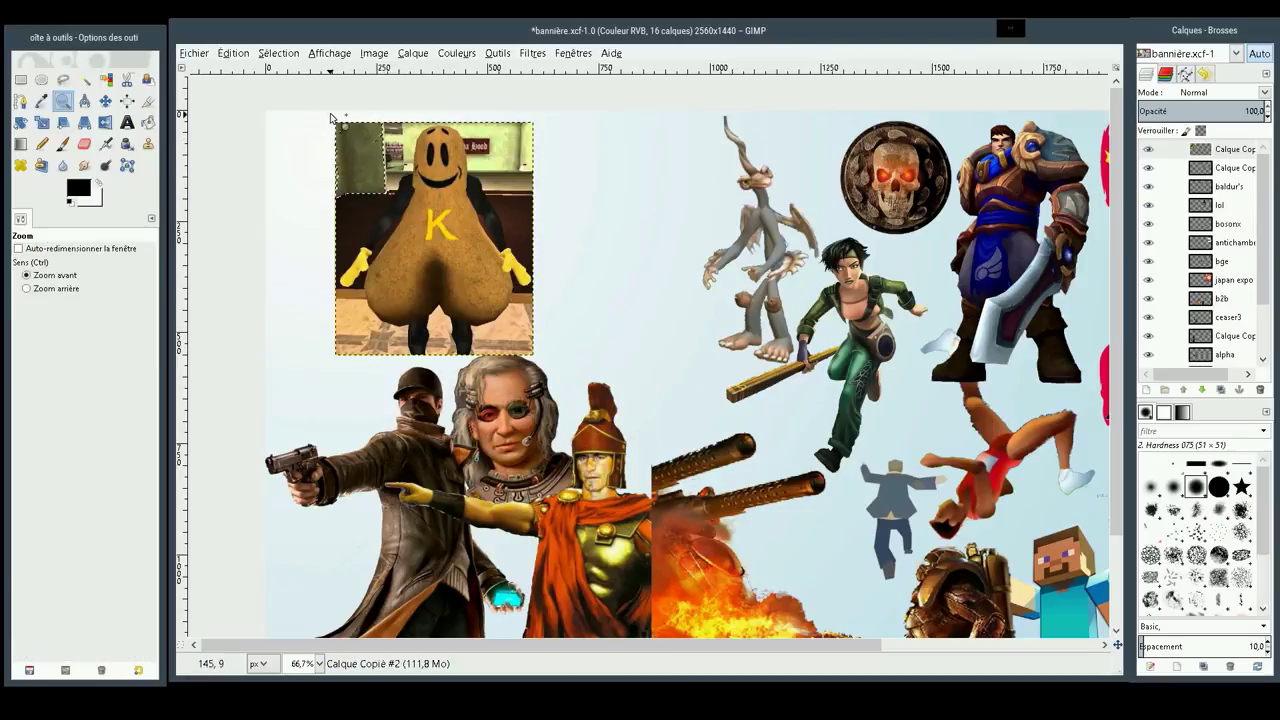
left_click_drag(333, 116, 565, 366)
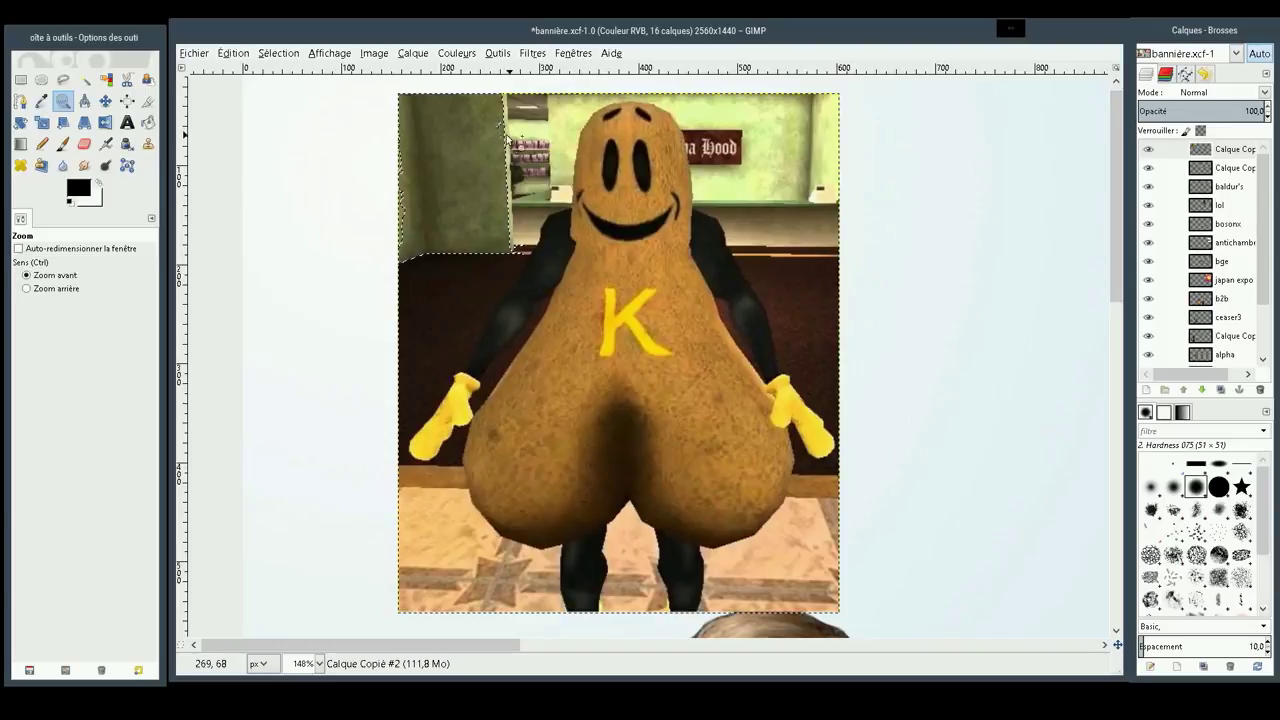
left_click(499, 131)
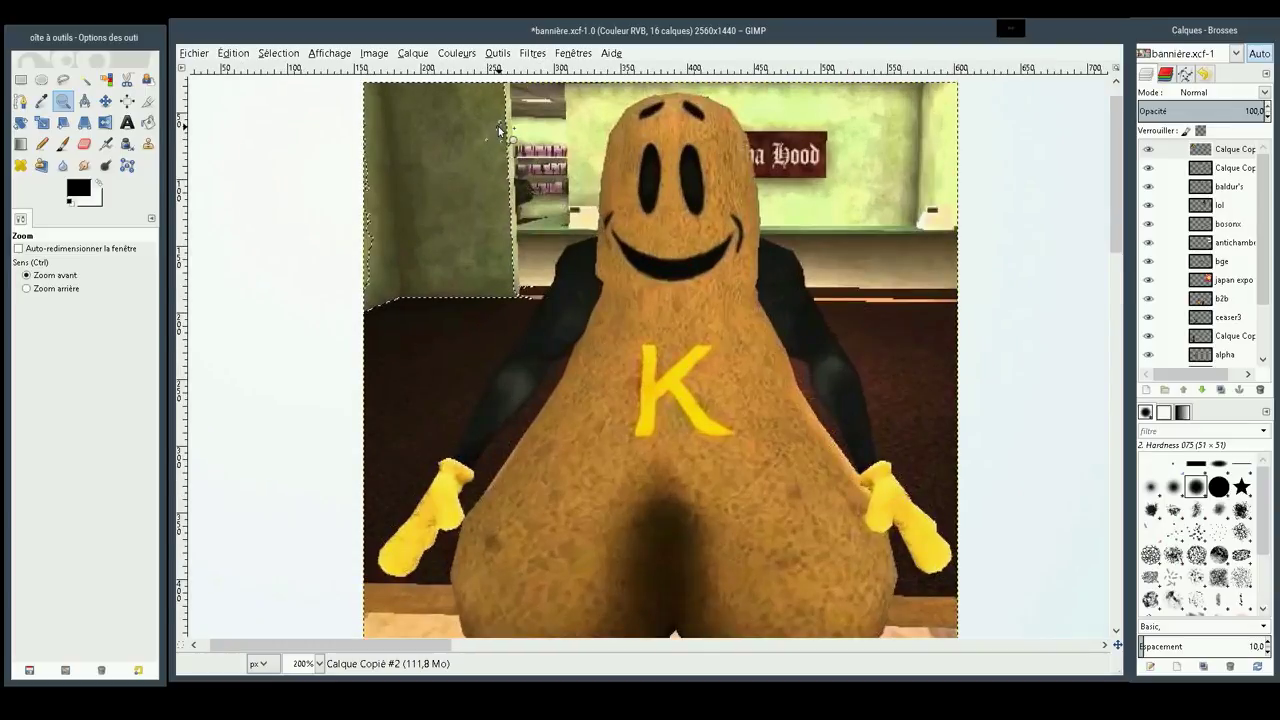
left_click(499, 131, "ctrl")
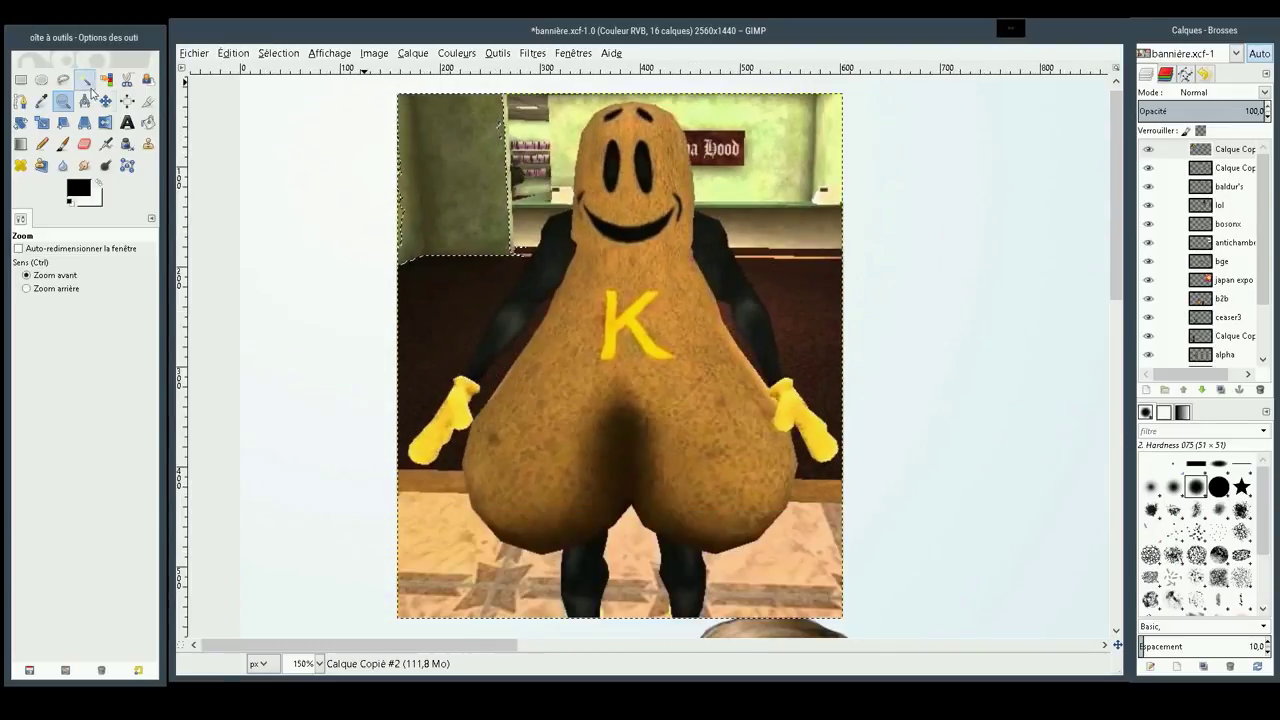
Fuzzy-select the upper-left and top-right wall areas behind the character, then clear the selection
left_click(87, 81)
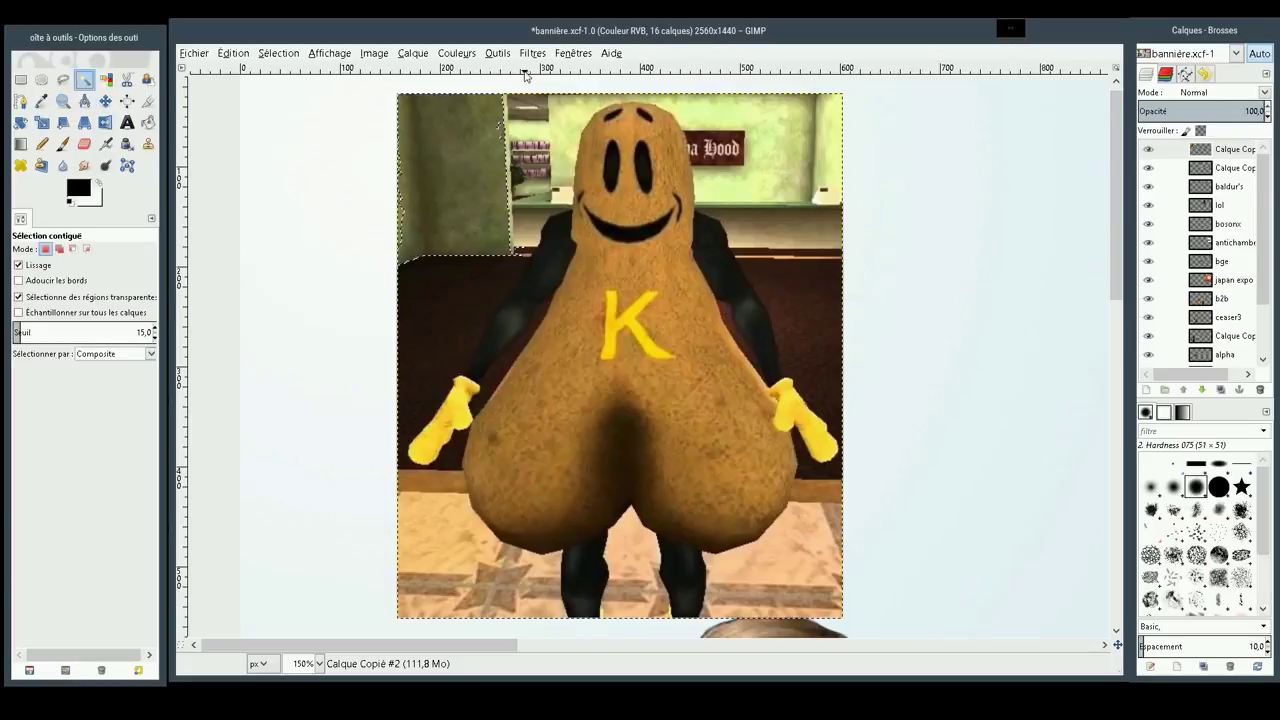
left_click(499, 131)
left_click_drag(499, 131, 461, 152)
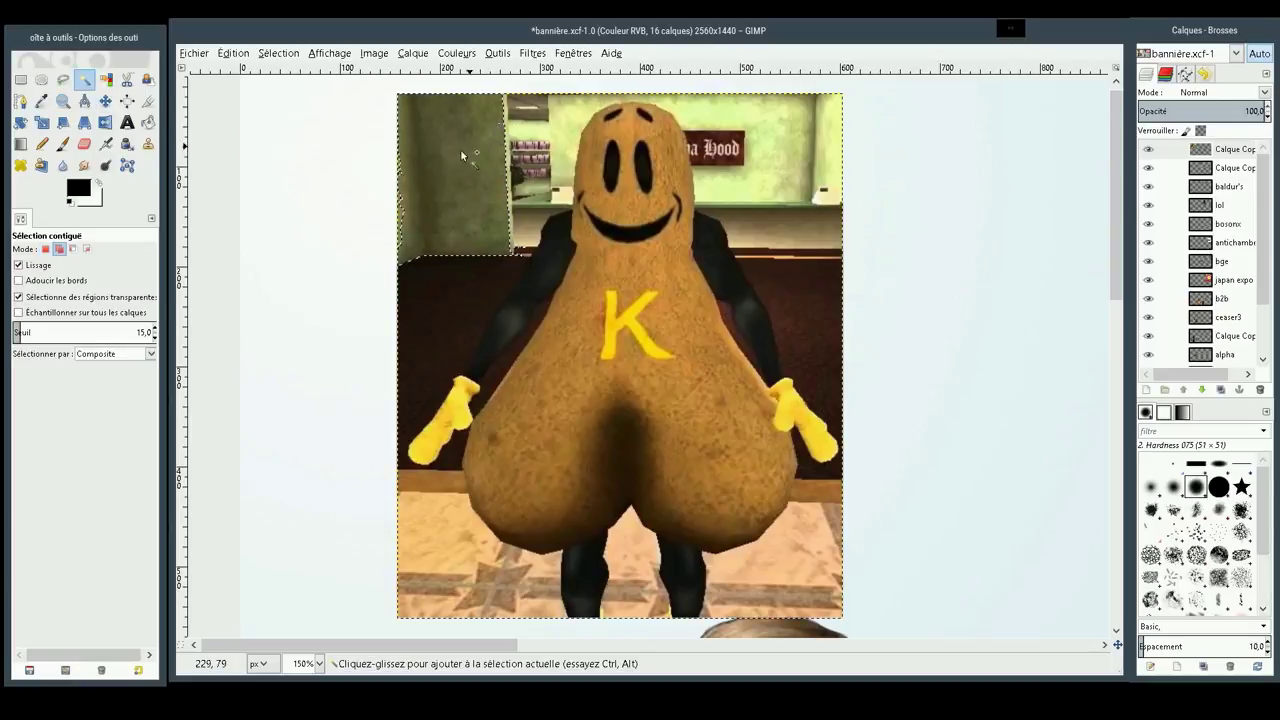
left_click(426, 204)
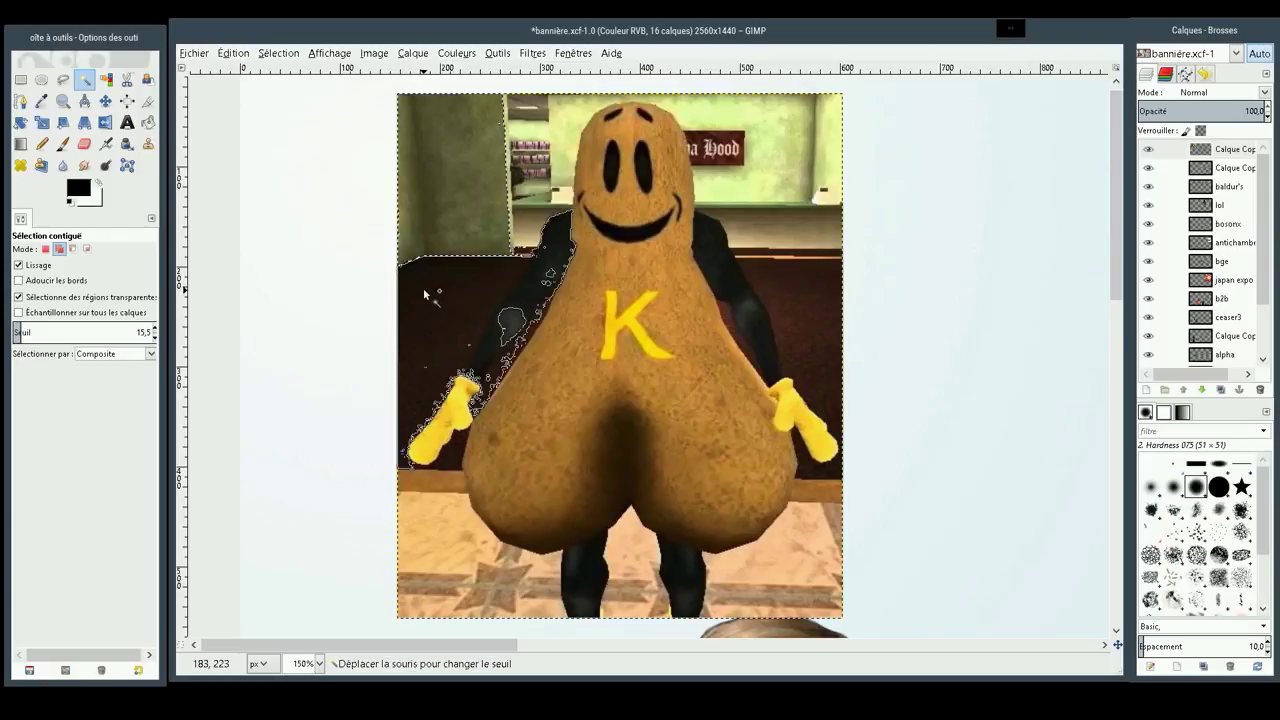
left_click_drag(423, 288, 397, 294)
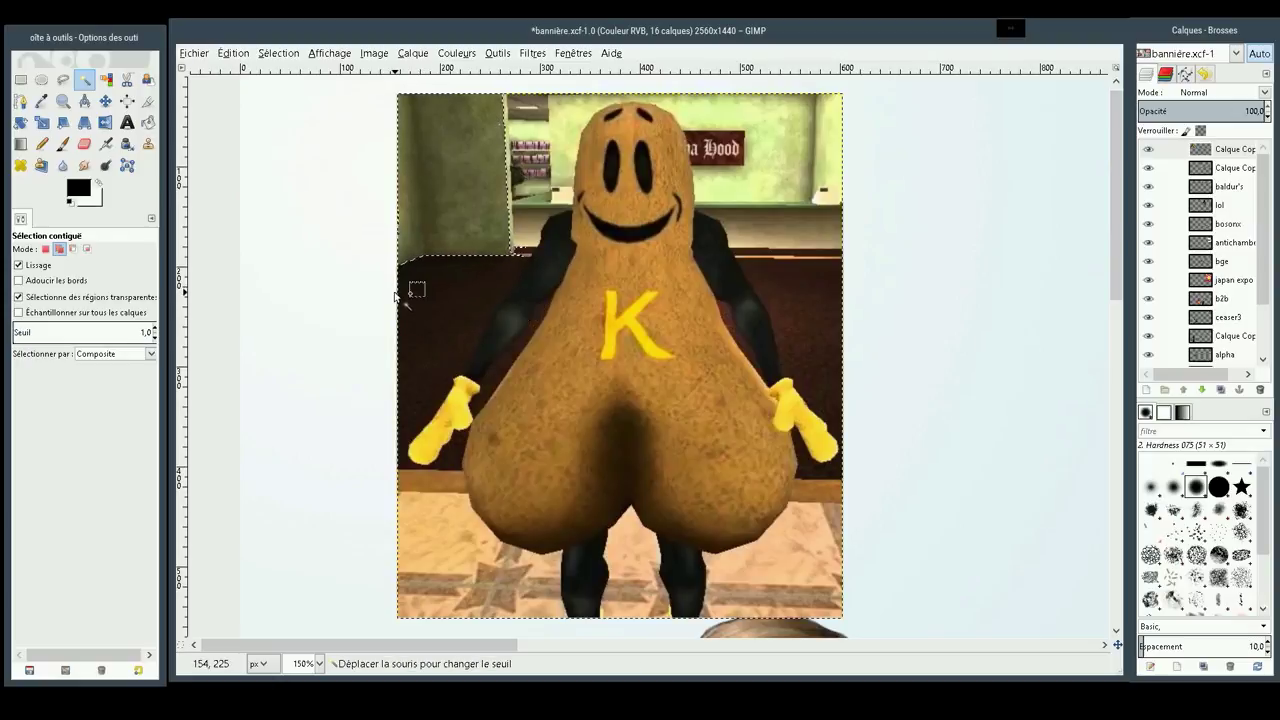
mouse_move(769, 151)
left_mouse_down()
mouse_move(779, 155)
mouse_move(760, 148)
mouse_move(733, 173)
left_mouse_up()
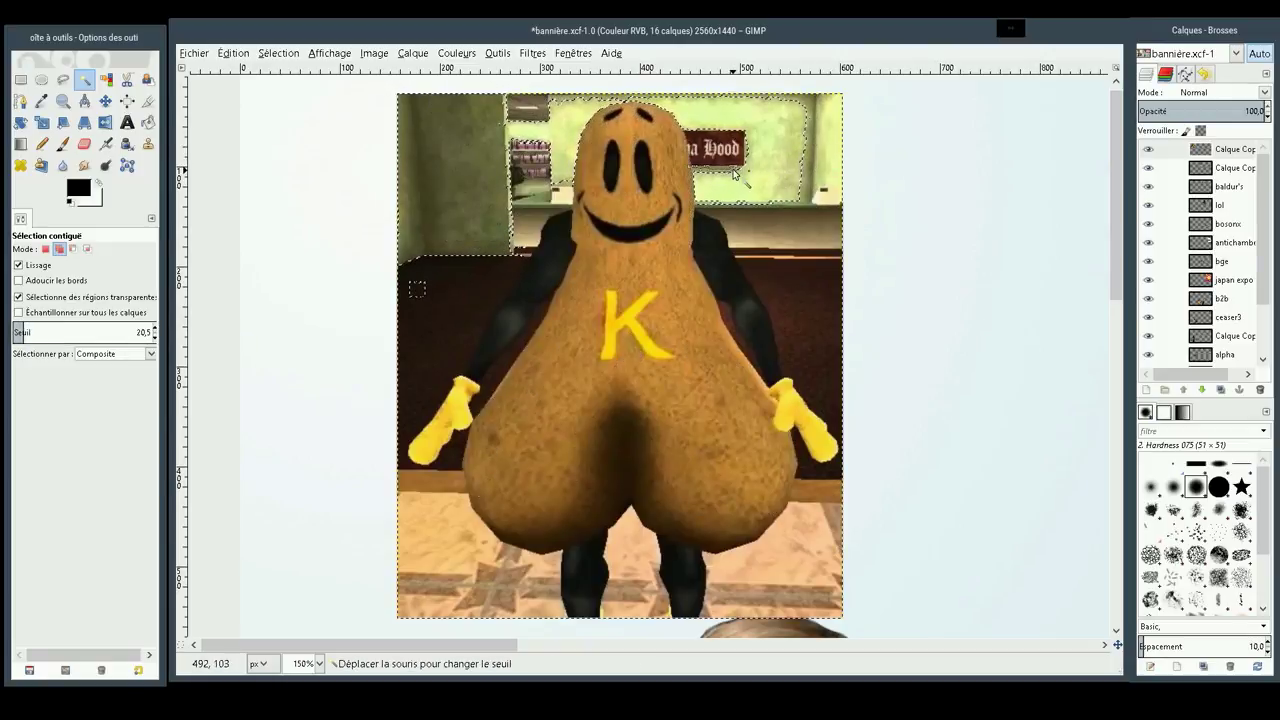
left_click_drag(733, 173, 719, 182)
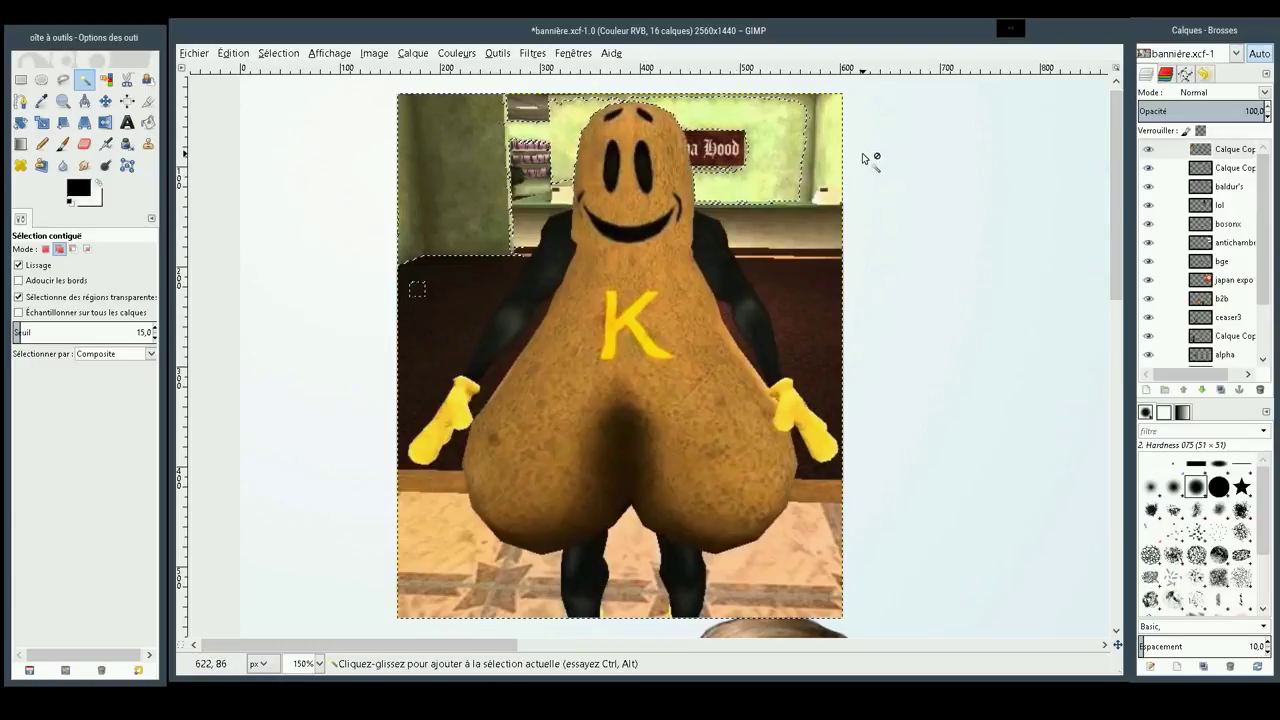
mouse_move(846, 143)
left_mouse_down()
mouse_move(814, 150)
mouse_move(830, 175)
left_mouse_up()
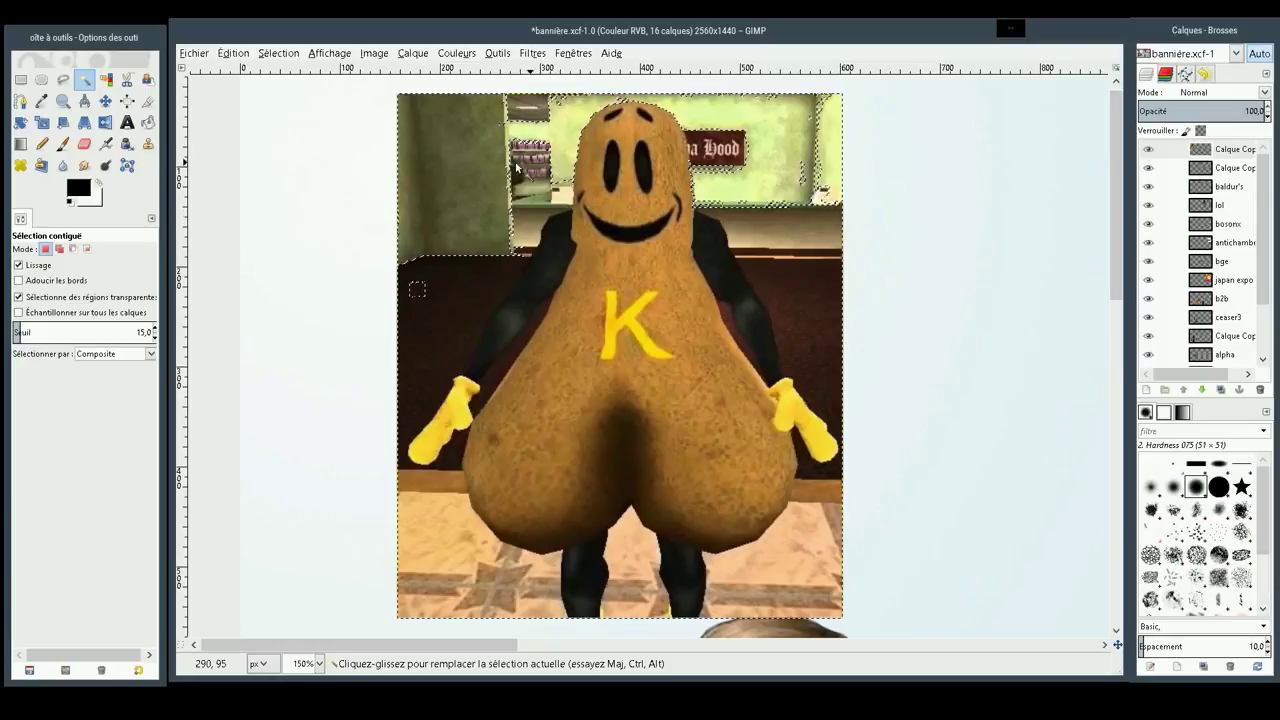
key("ctrl+shift+a")
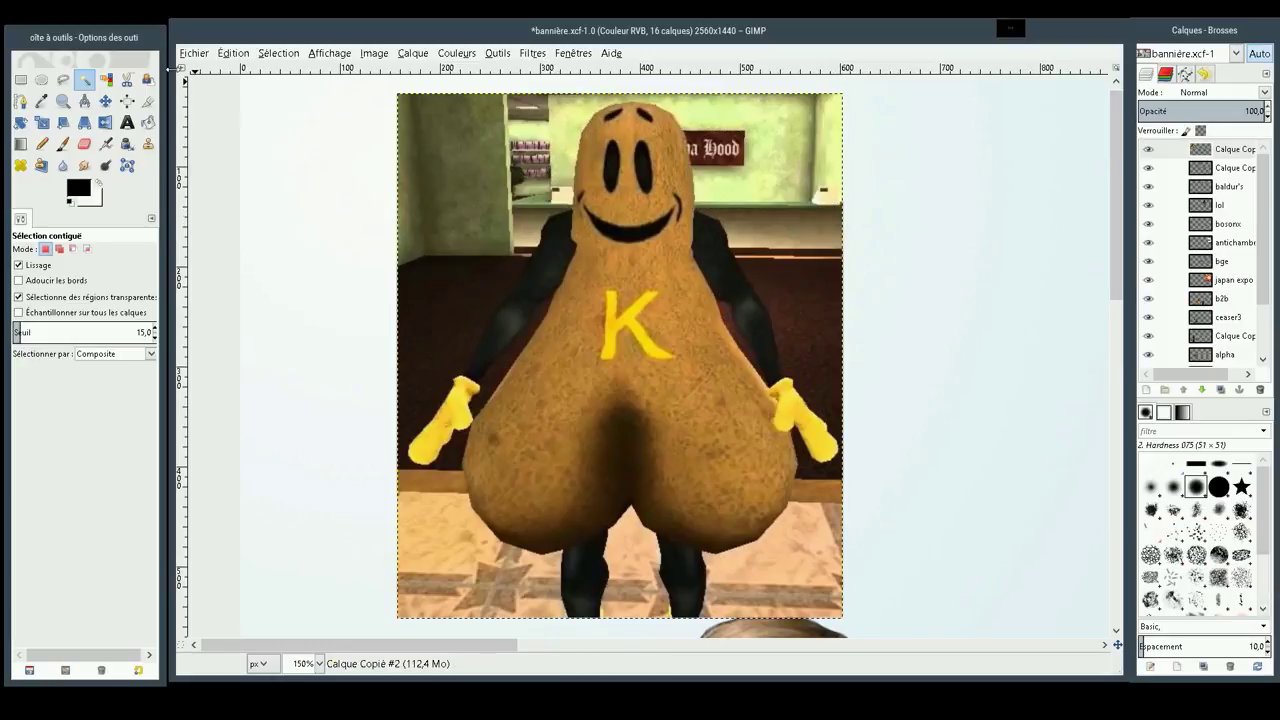
Add overlapping ellipse selections over the top and right-side wall around the K character
left_click(44, 84)
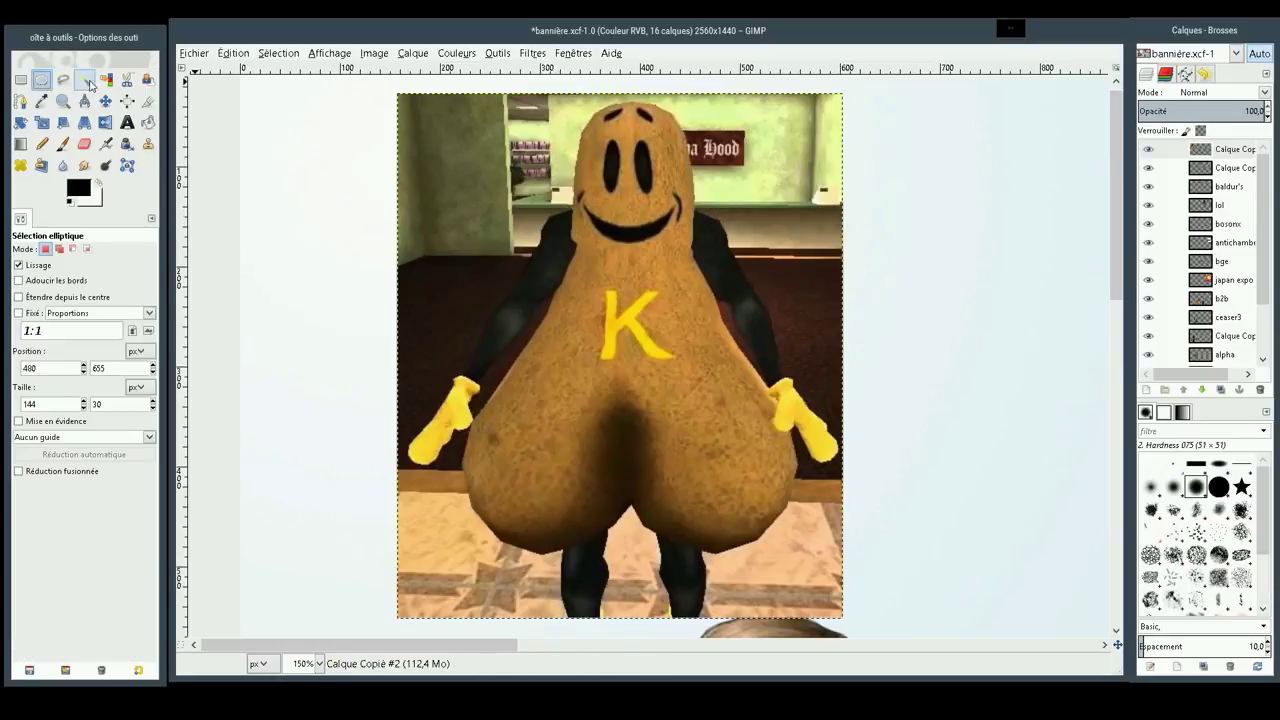
left_click_drag(371, 87, 567, 240)
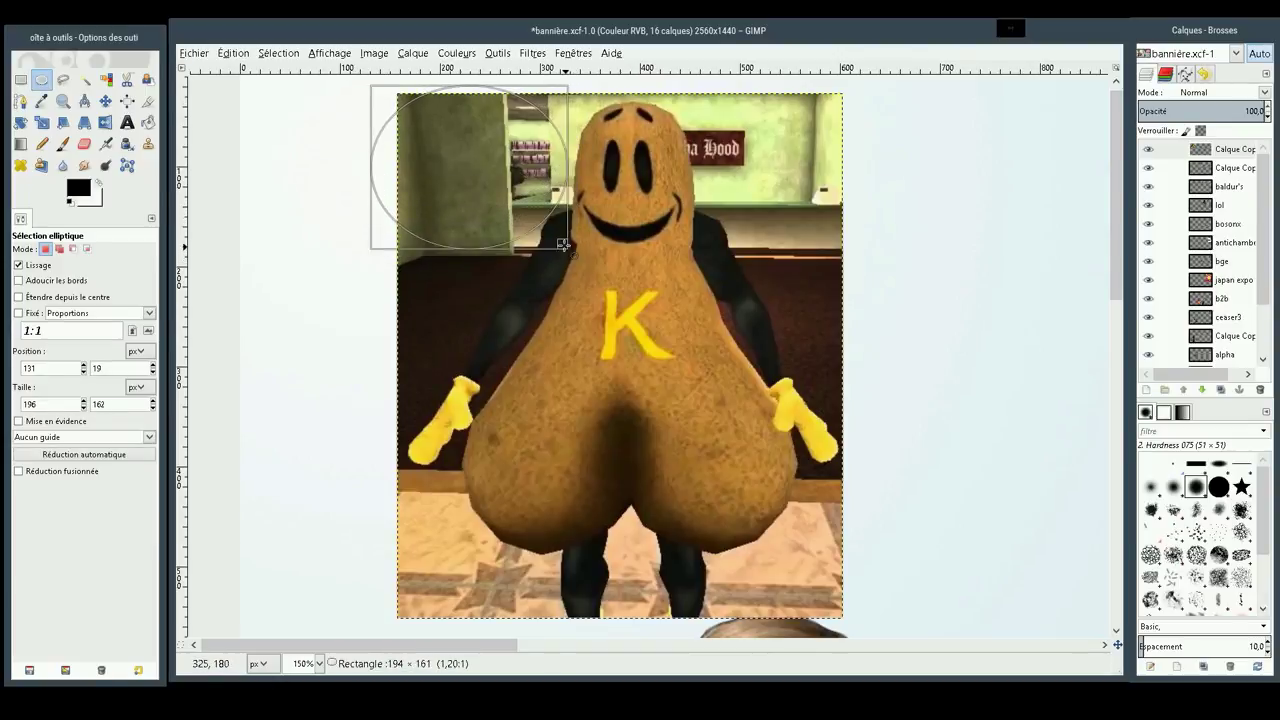
left_click_drag(567, 240, 562, 231)
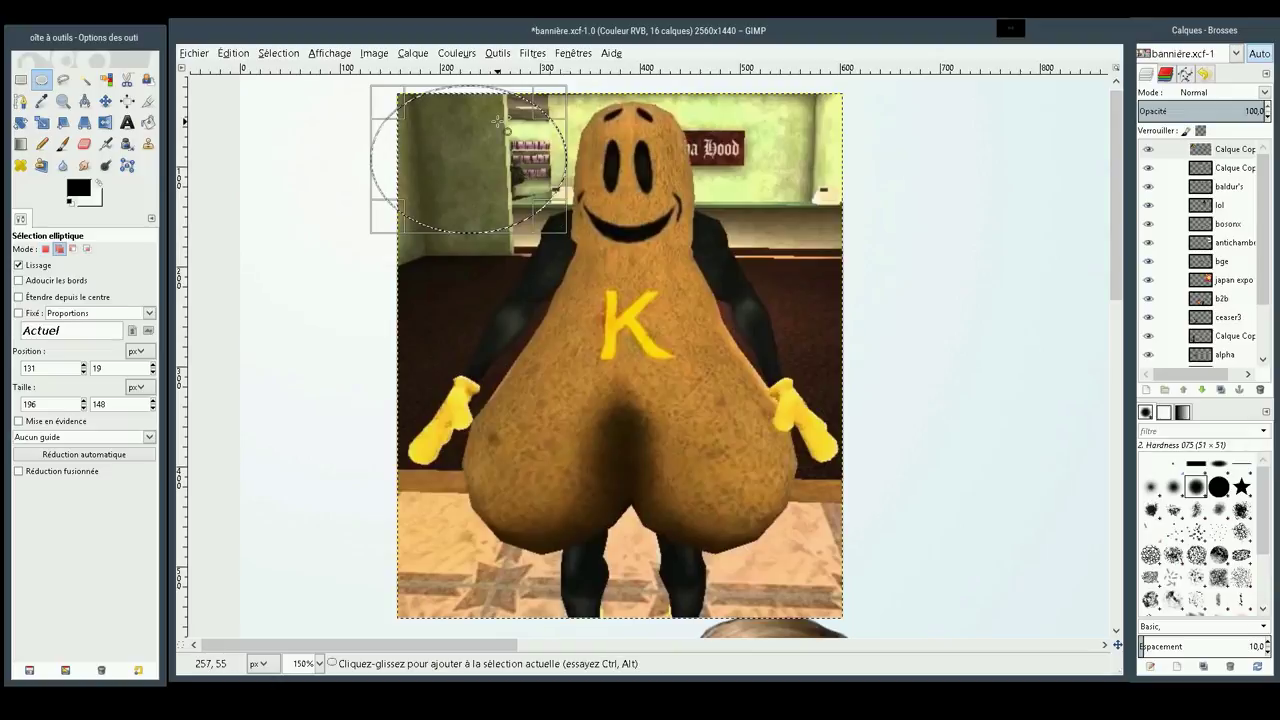
mouse_move(490, 82)
left_mouse_down()
mouse_move(592, 162)
mouse_move(590, 197)
left_mouse_up()
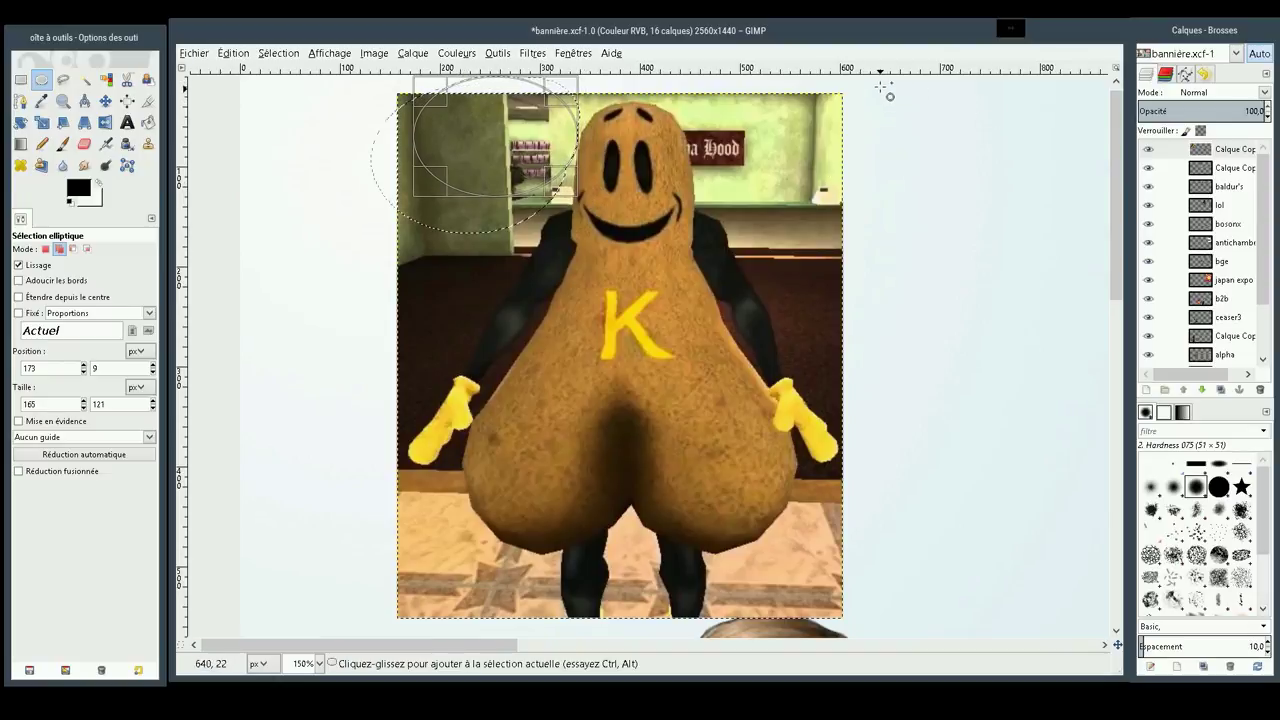
mouse_move(870, 84)
left_mouse_down()
mouse_move(663, 150)
mouse_move(679, 141)
left_mouse_up()
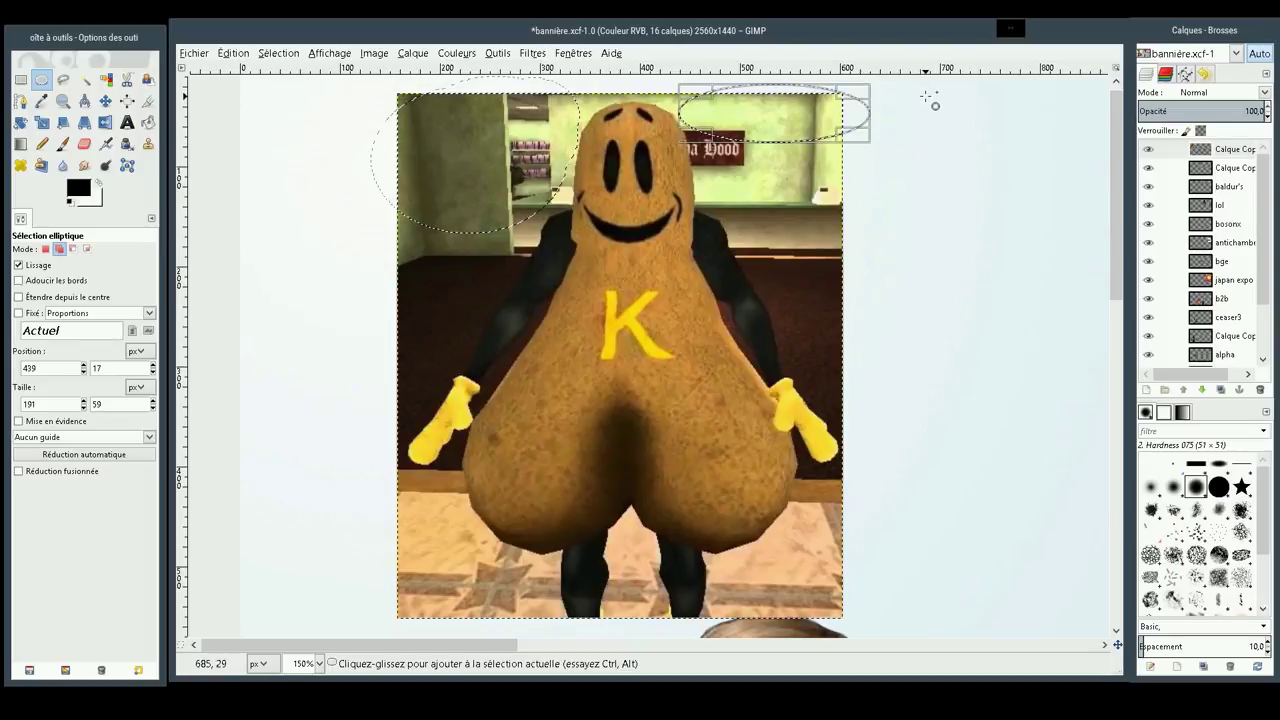
left_click_drag(955, 186, 806, 77)
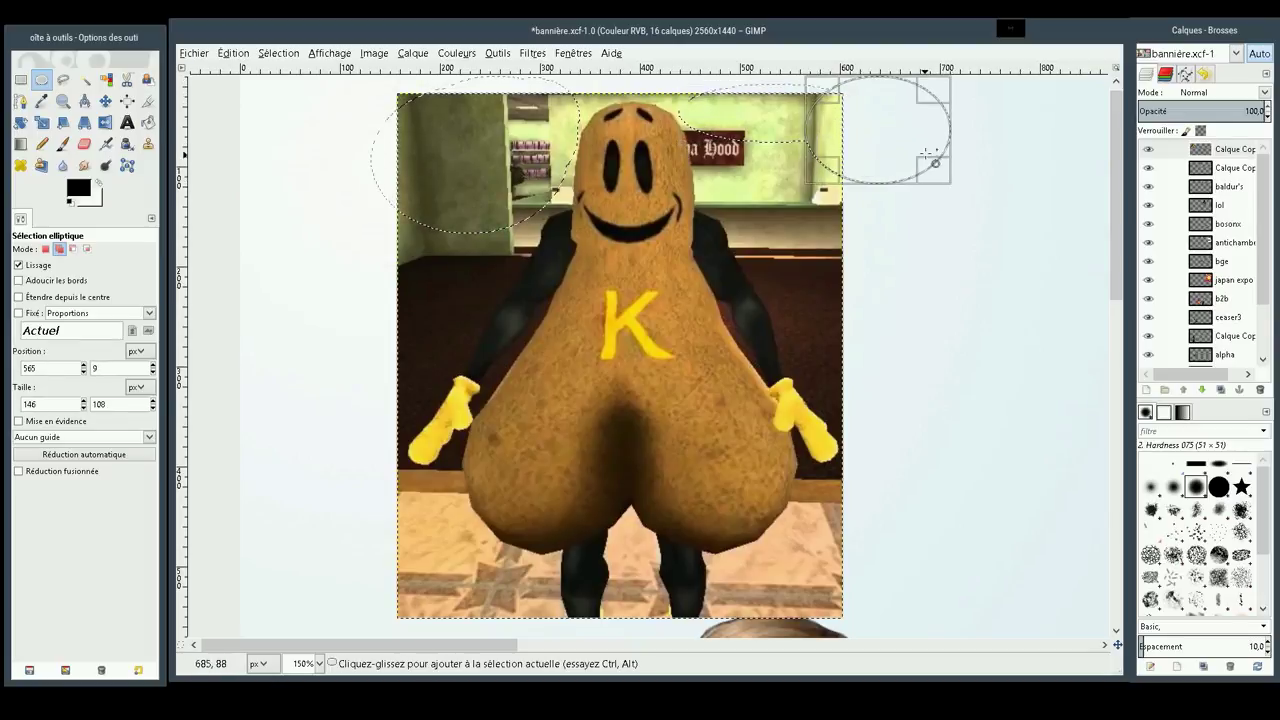
left_click_drag(879, 119, 693, 205)
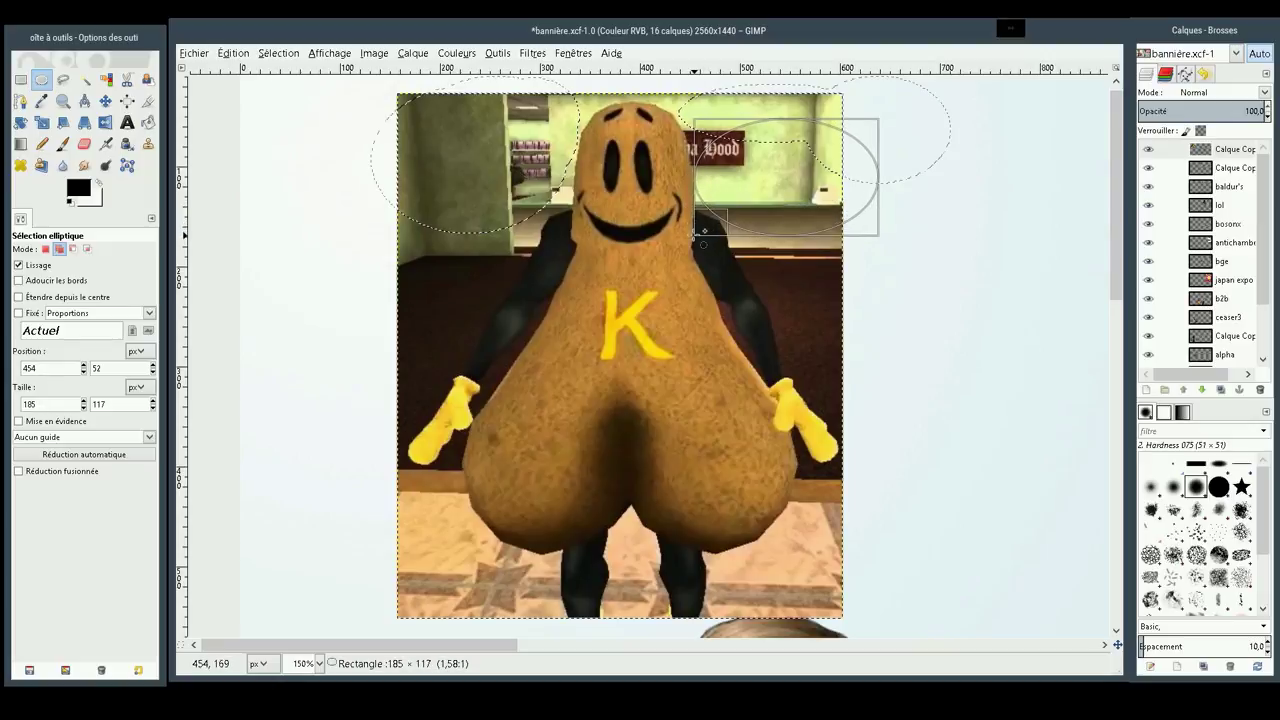
left_click_drag(693, 205, 702, 235)
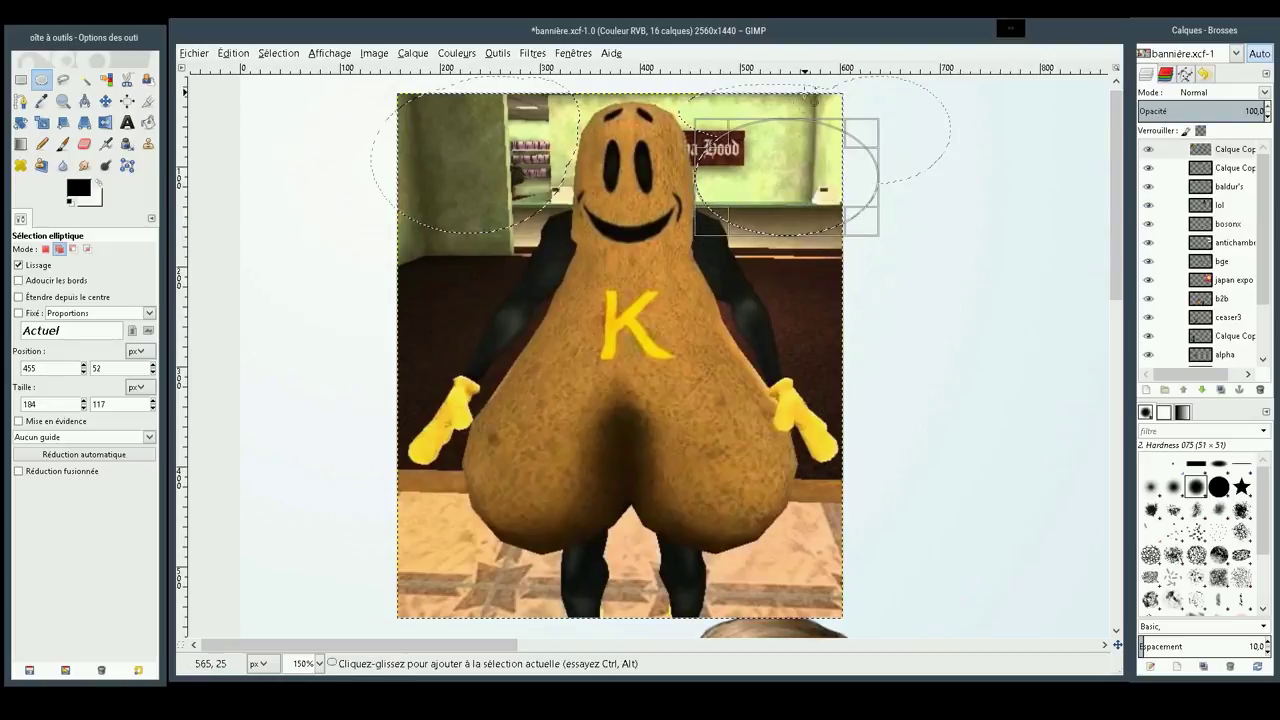
left_click_drag(790, 99, 691, 201)
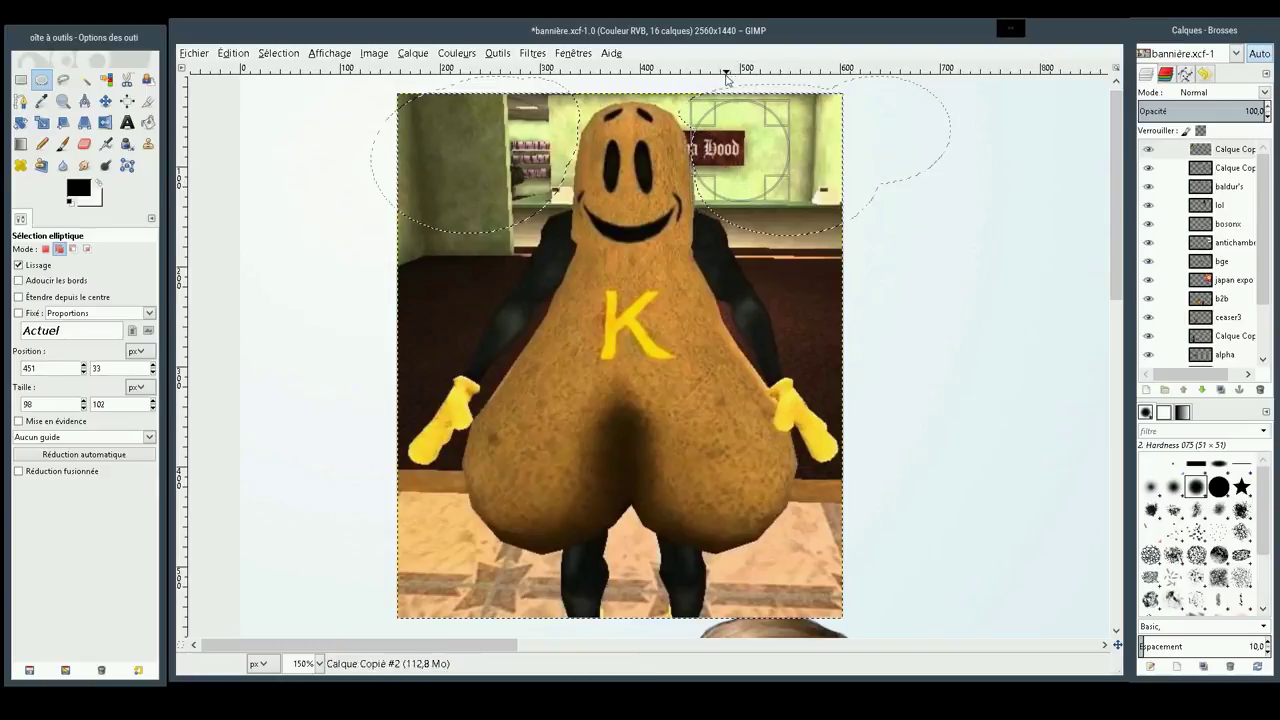
left_click_drag(750, 83, 684, 156)
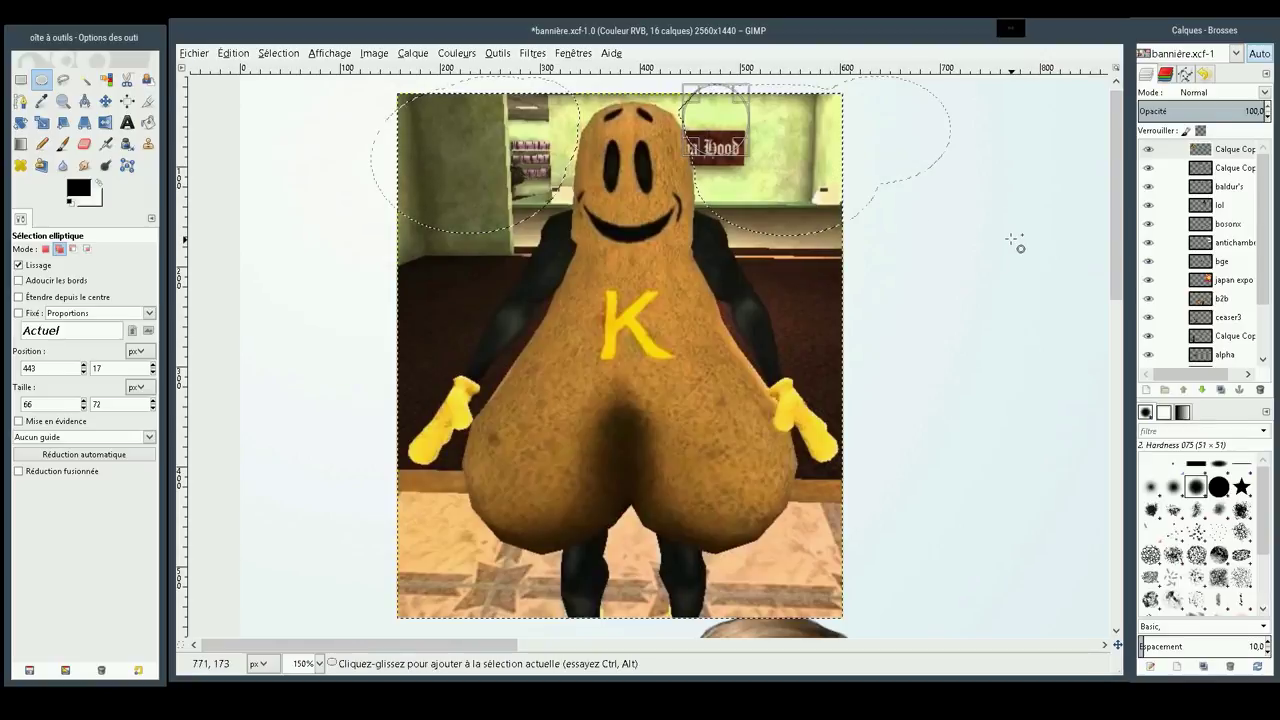
left_click_drag(992, 103, 727, 318)
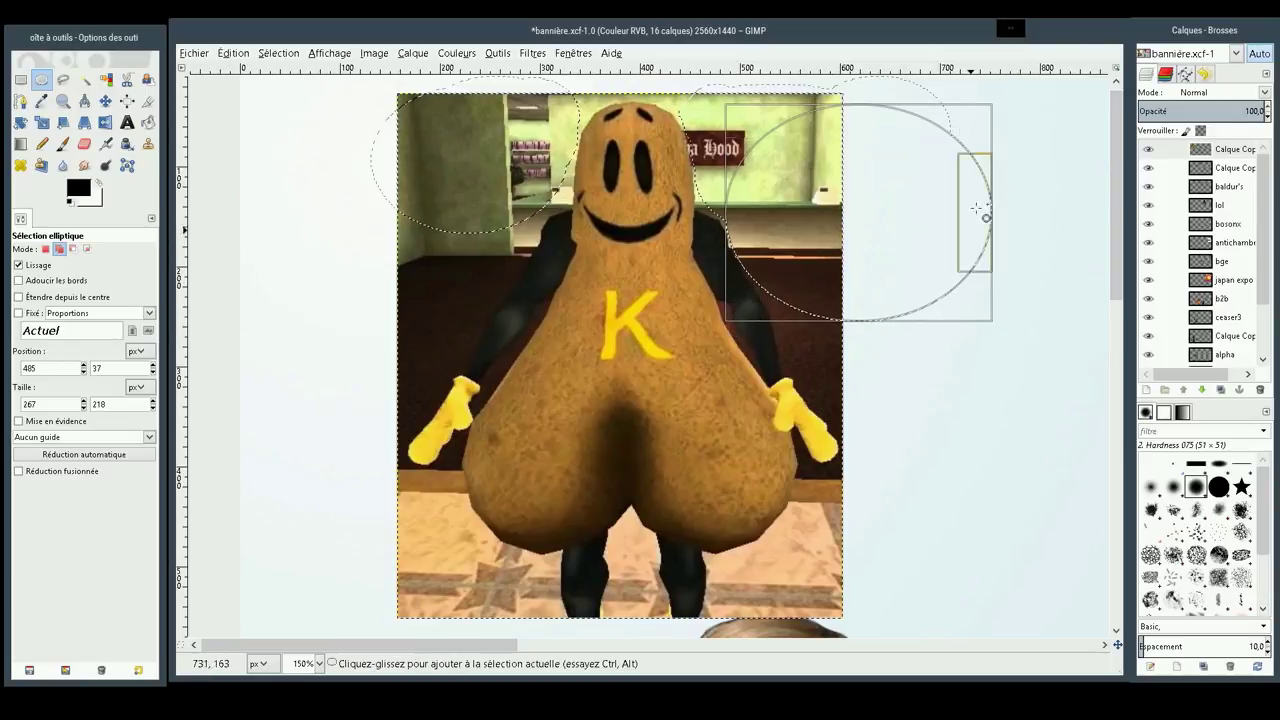
left_click_drag(1070, 181, 774, 414)
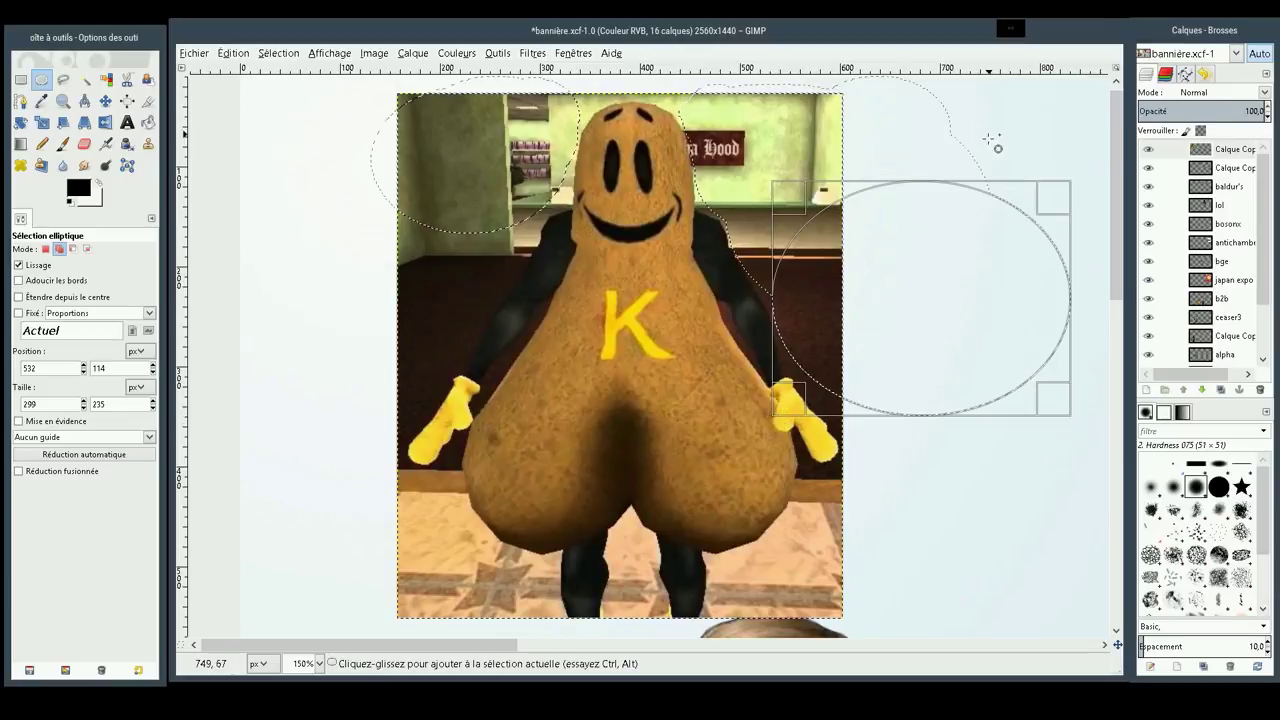
mouse_move(966, 100)
left_mouse_down()
mouse_move(766, 360)
mouse_move(748, 350)
left_mouse_up()
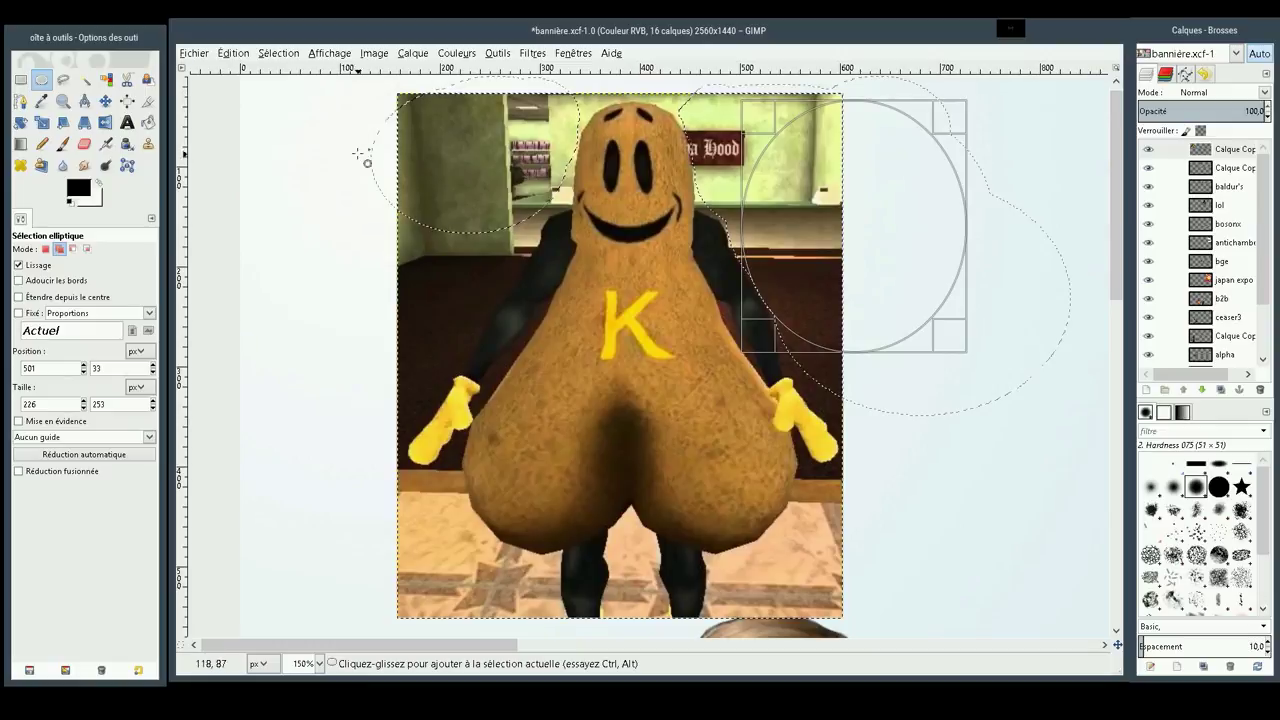
Add overlapping ellipses along the character's left side, glove and upper-left background
mouse_move(298, 196)
left_mouse_down()
mouse_move(452, 64)
mouse_move(442, 76)
left_mouse_up()
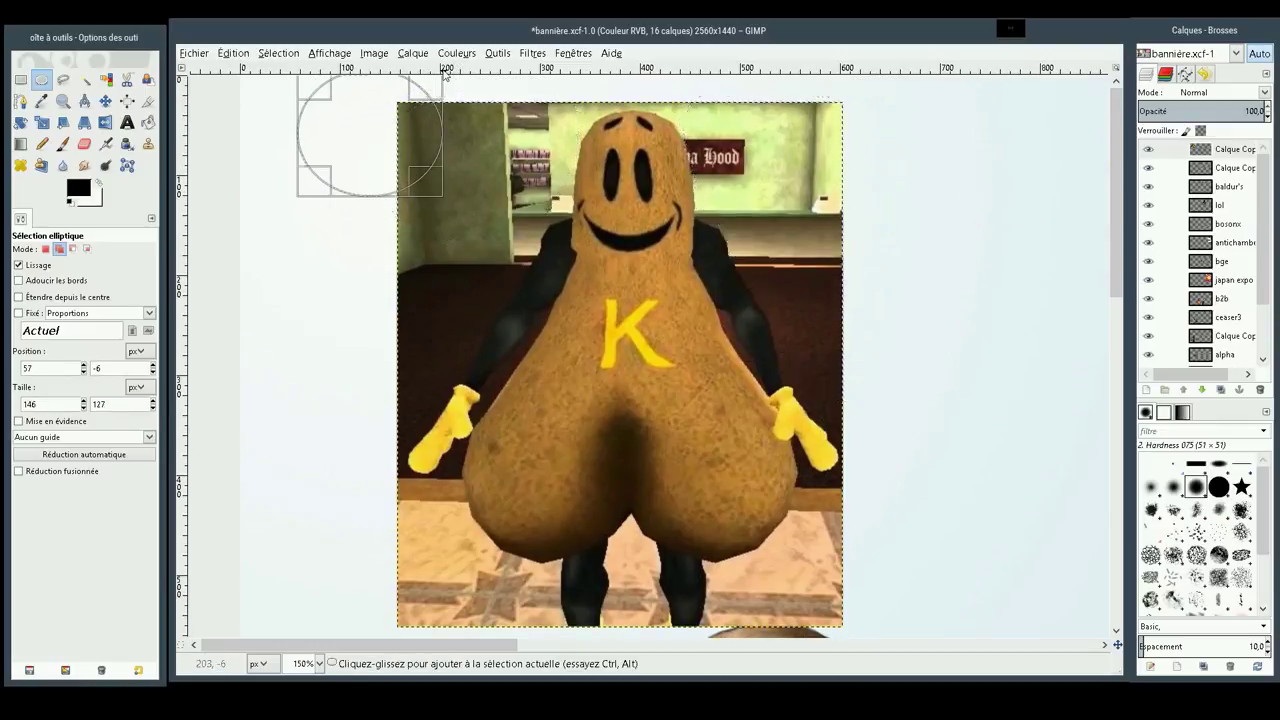
mouse_move(266, 118)
left_mouse_down()
mouse_move(485, 319)
mouse_move(542, 308)
left_mouse_up()
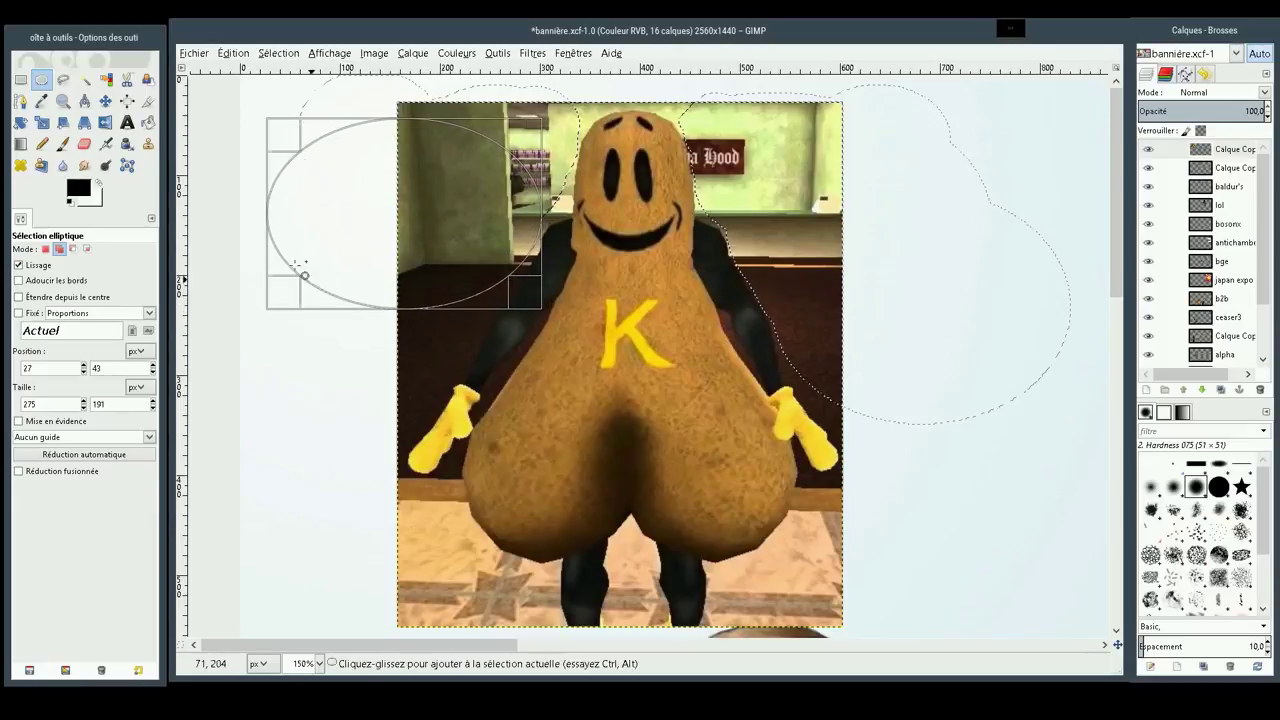
left_click_drag(318, 196, 531, 314)
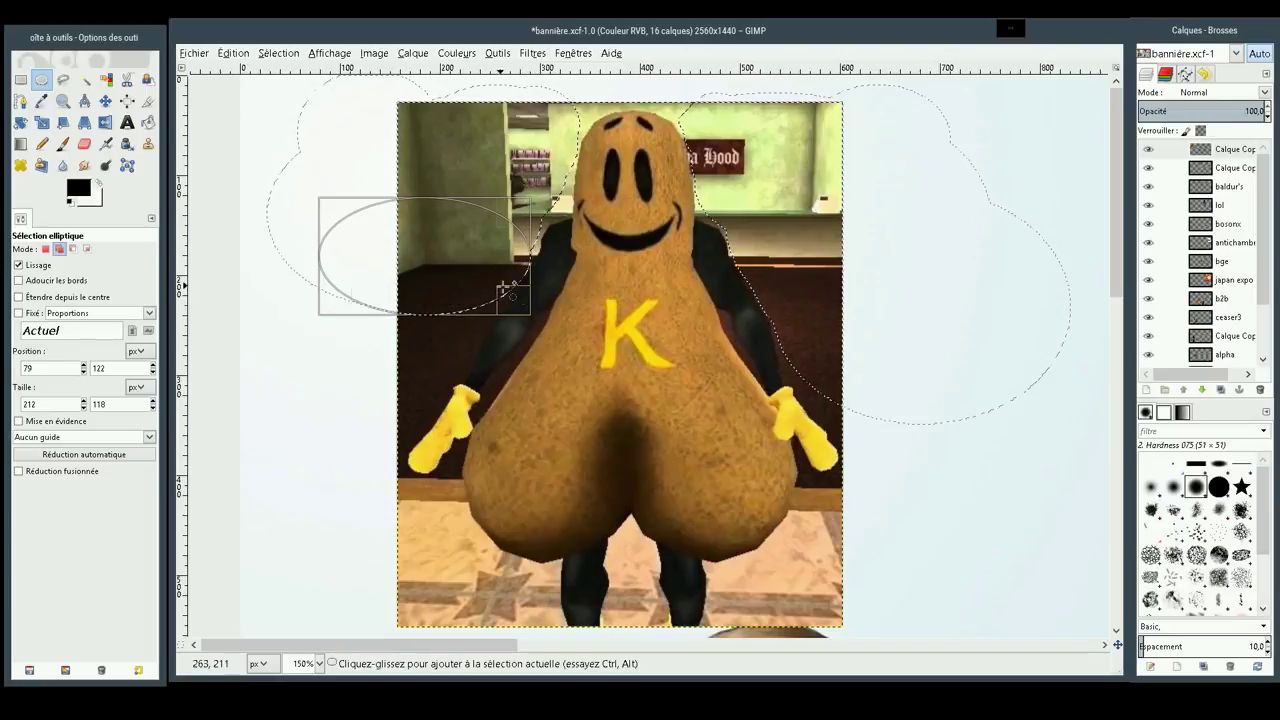
left_click_drag(277, 256, 480, 377)
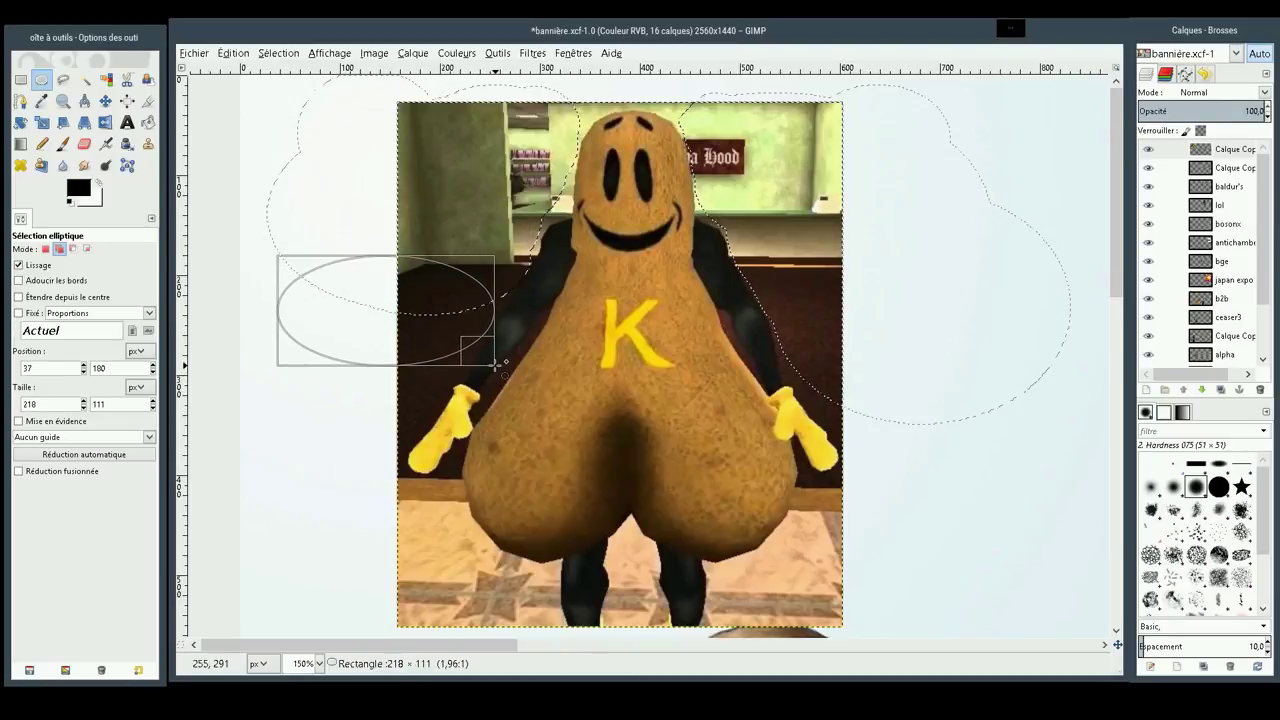
left_click_drag(480, 377, 487, 362)
left_click_drag(488, 158, 357, 396)
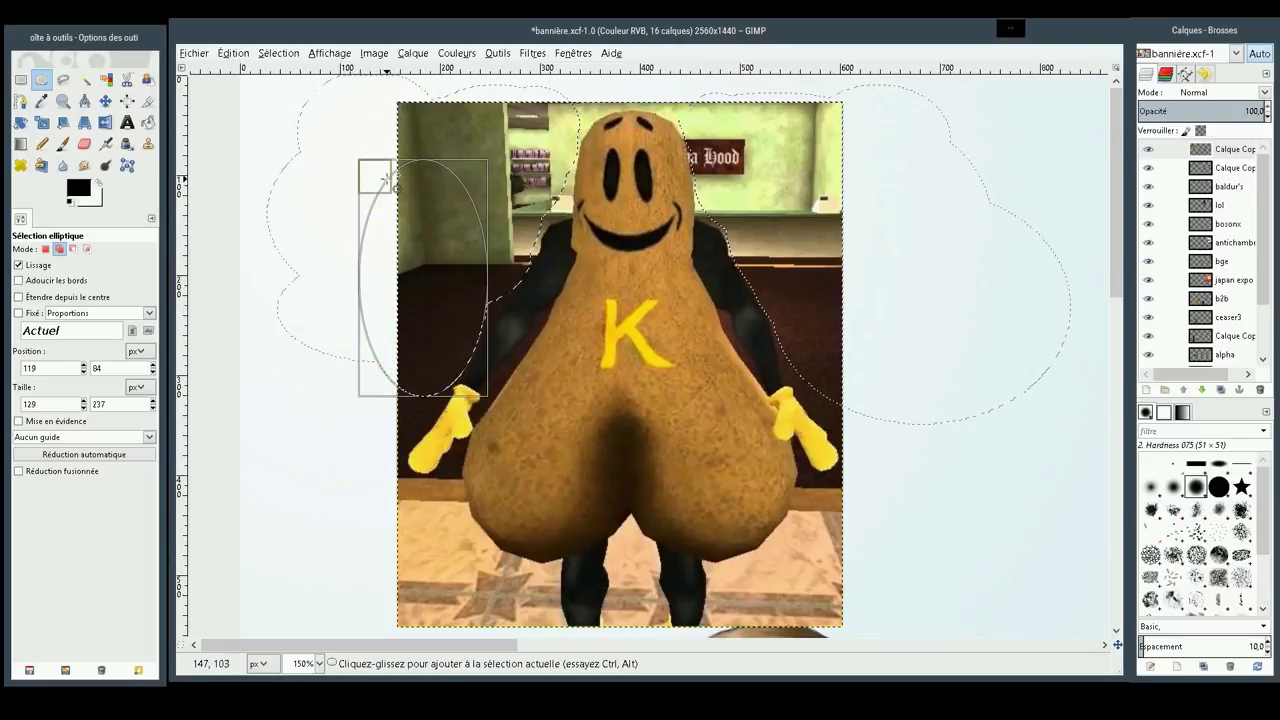
mouse_move(342, 140)
left_mouse_down()
mouse_move(490, 286)
mouse_move(525, 340)
left_mouse_up()
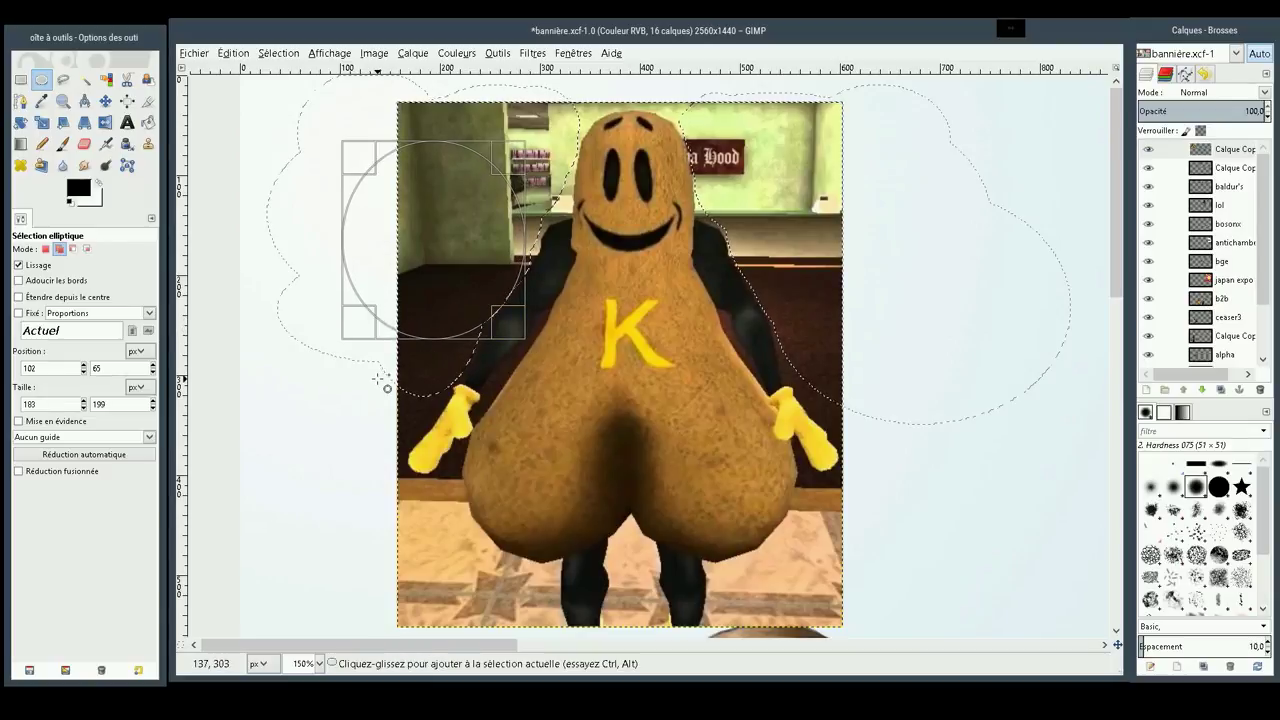
mouse_move(258, 247)
left_mouse_down()
mouse_move(386, 455)
mouse_move(460, 451)
mouse_move(455, 461)
left_mouse_up()
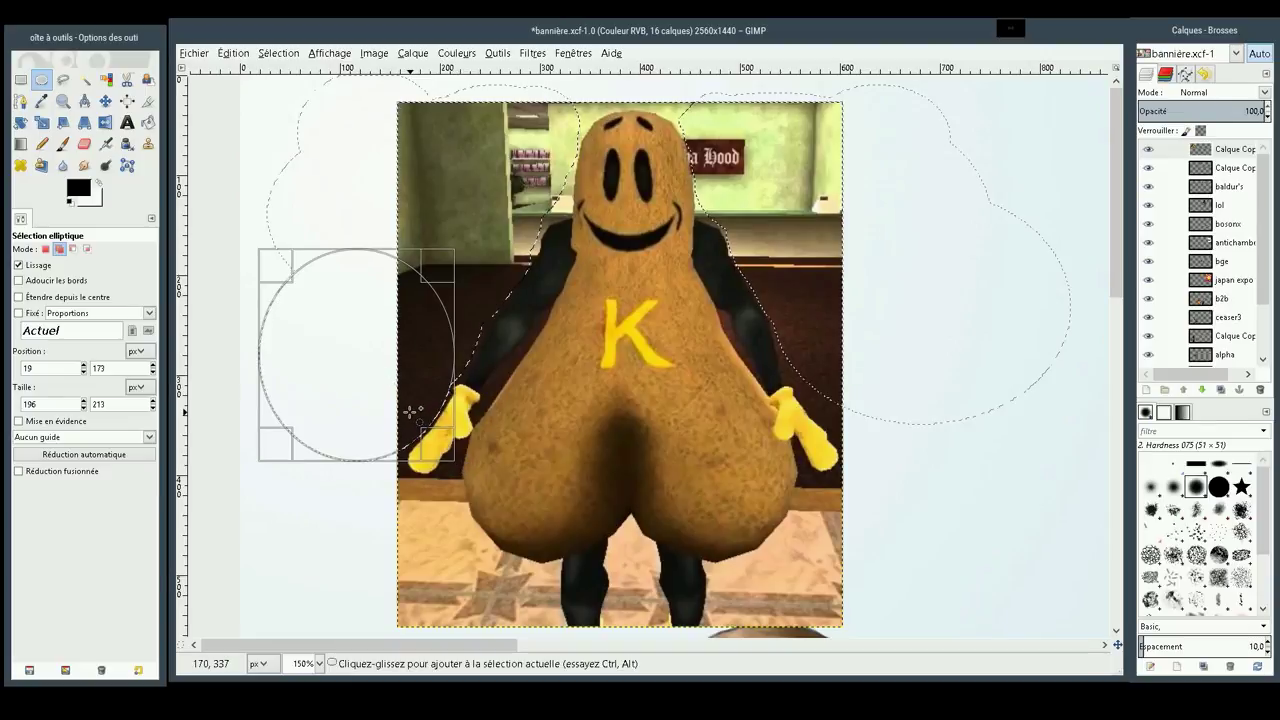
left_click_drag(330, 401, 409, 603)
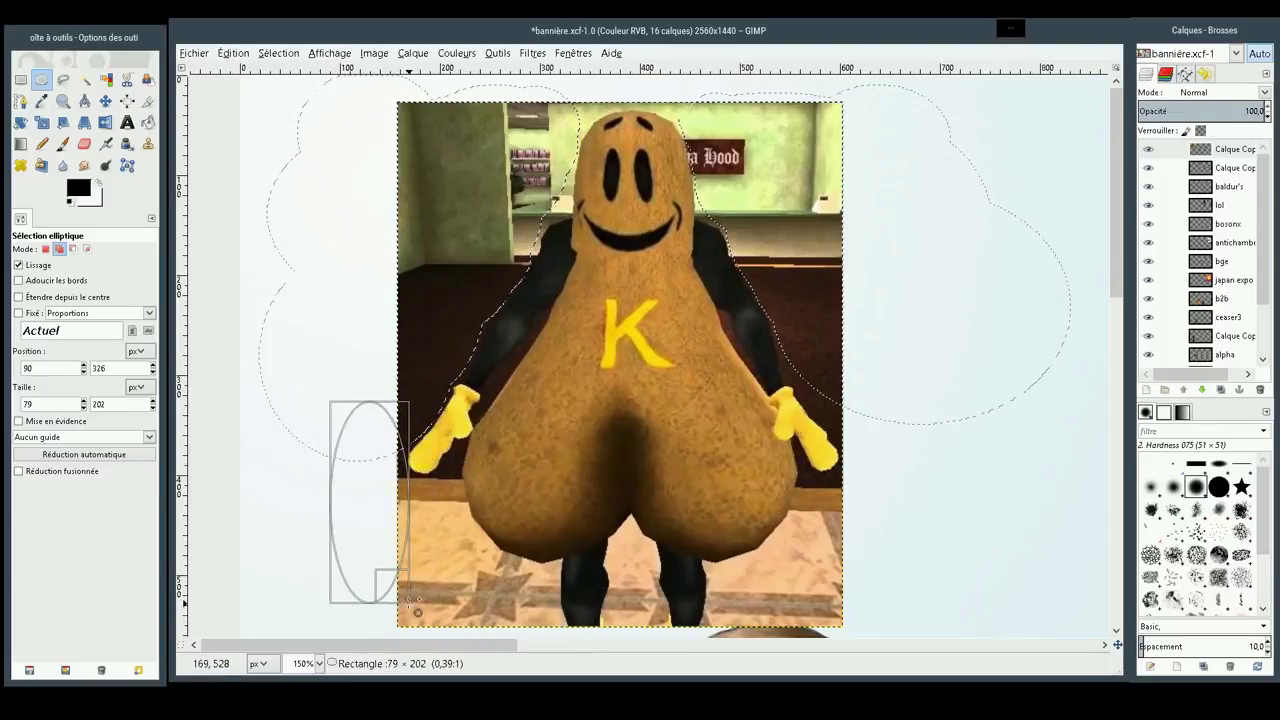
left_click_drag(281, 301, 421, 481)
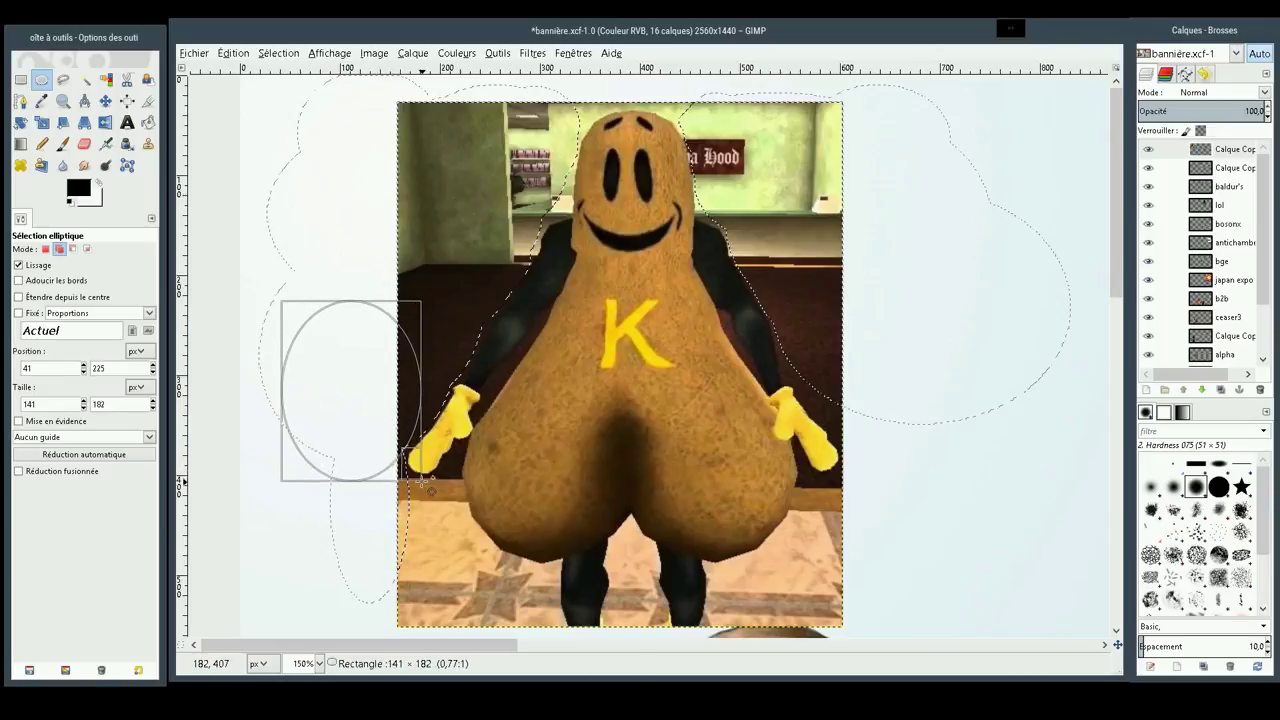
left_click_drag(420, 478, 425, 487)
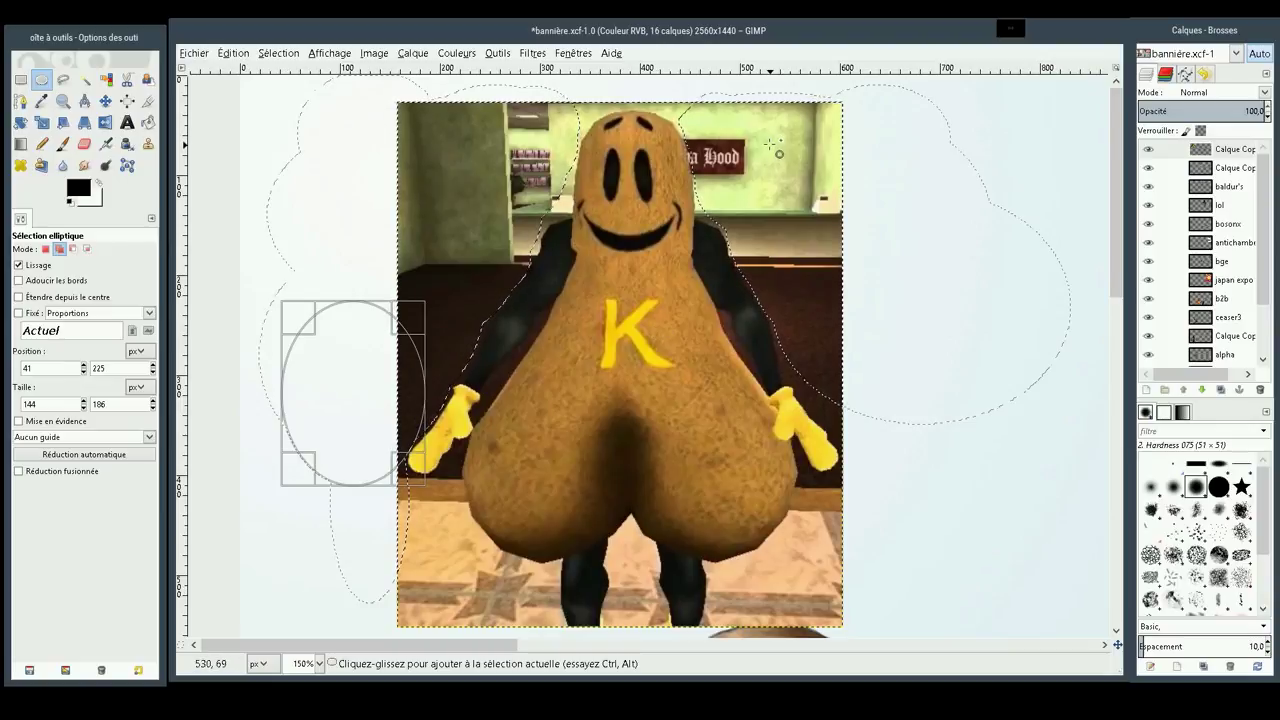
left_click_drag(449, 102, 575, 242)
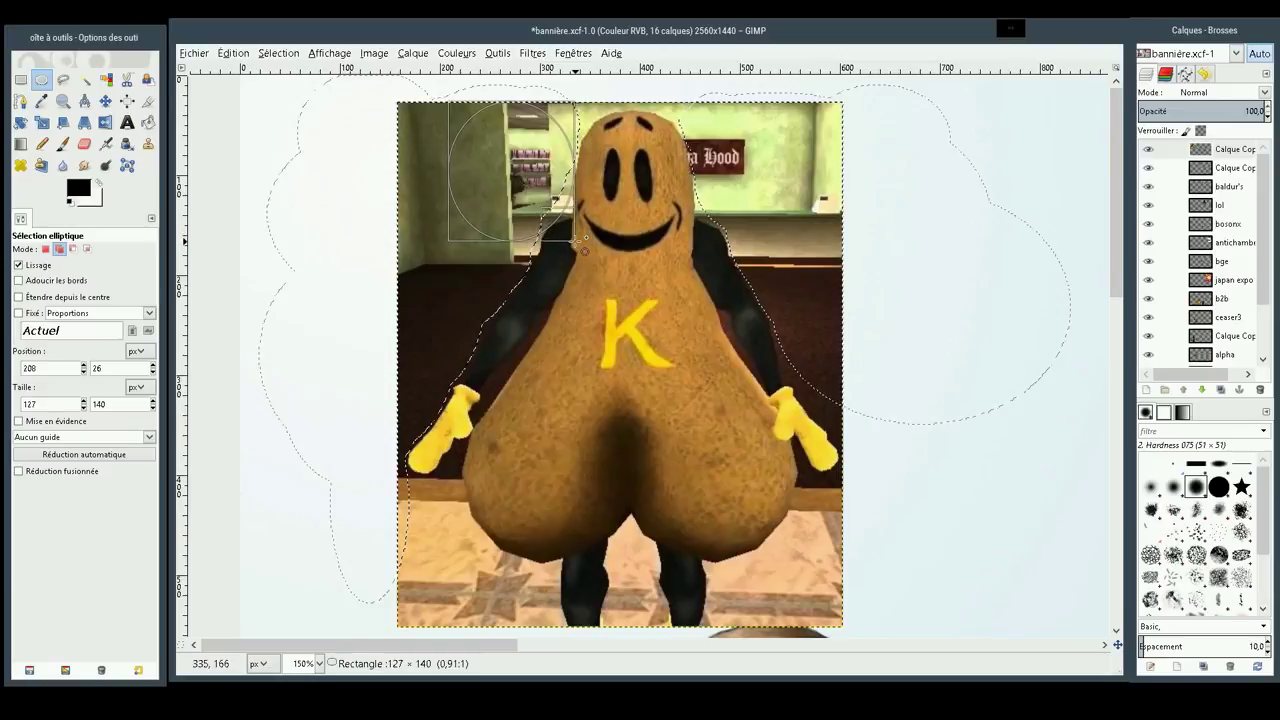
left_click_drag(577, 244, 581, 238)
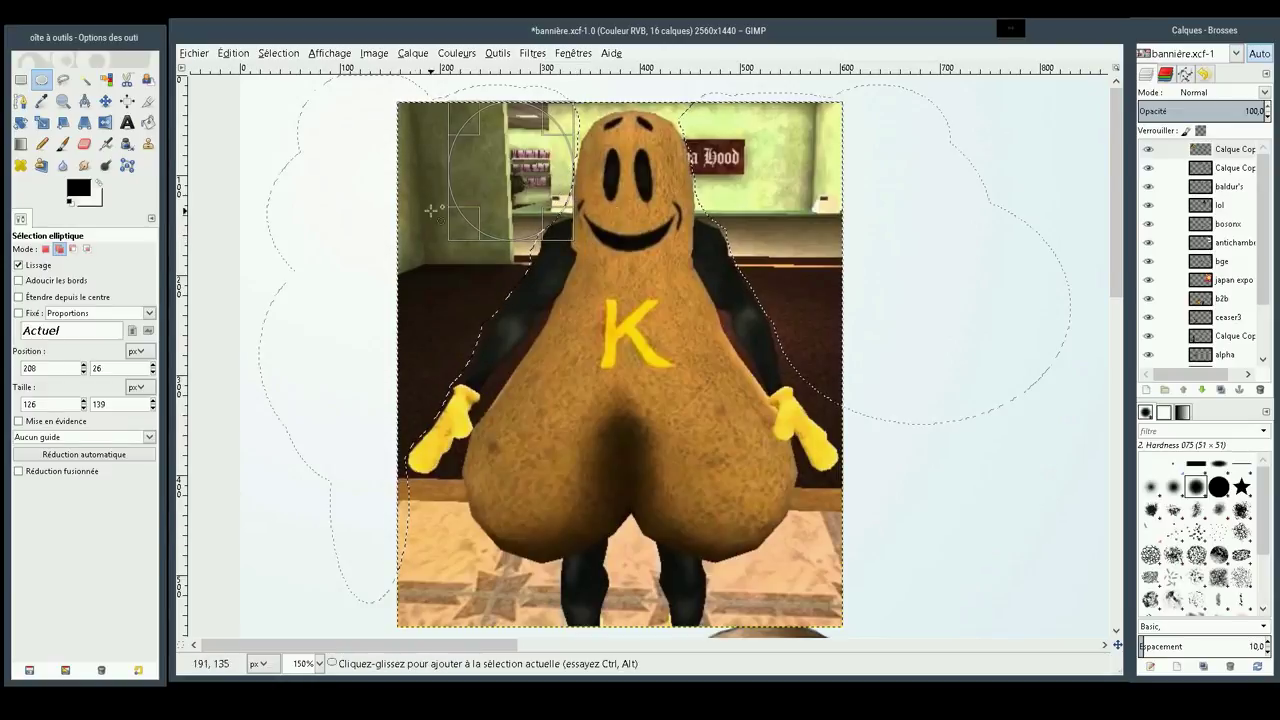
mouse_move(352, 124)
left_mouse_down()
mouse_move(547, 296)
mouse_move(542, 310)
left_mouse_up()
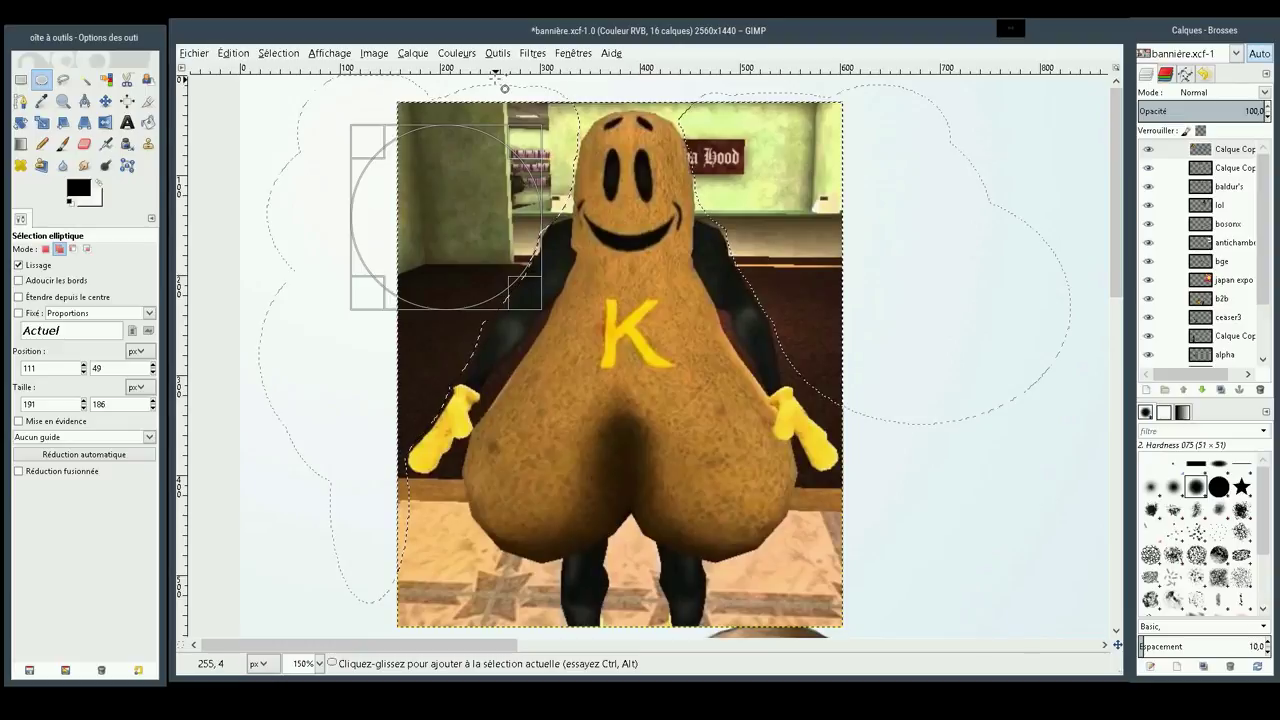
Add thin ellipses along the top edge and larger ones right of the head
left_click_drag(508, 88, 608, 126)
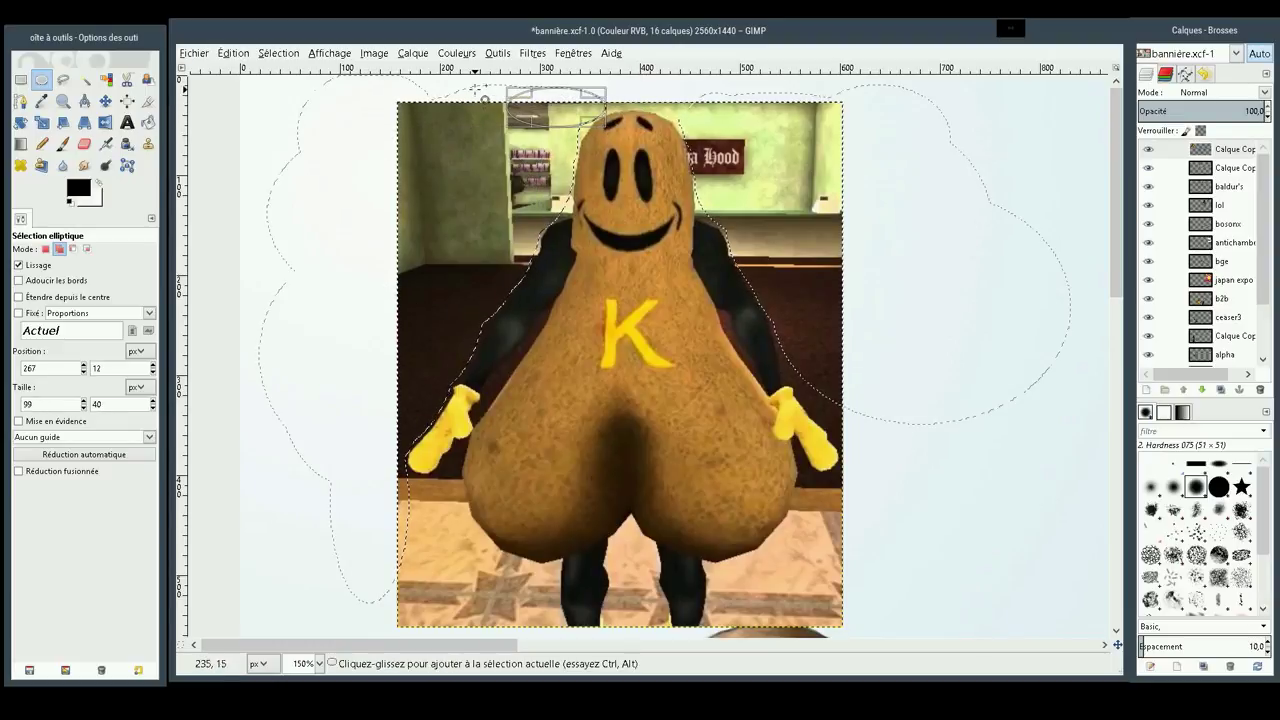
mouse_move(477, 90)
left_mouse_down()
mouse_move(598, 144)
mouse_move(594, 155)
left_mouse_up()
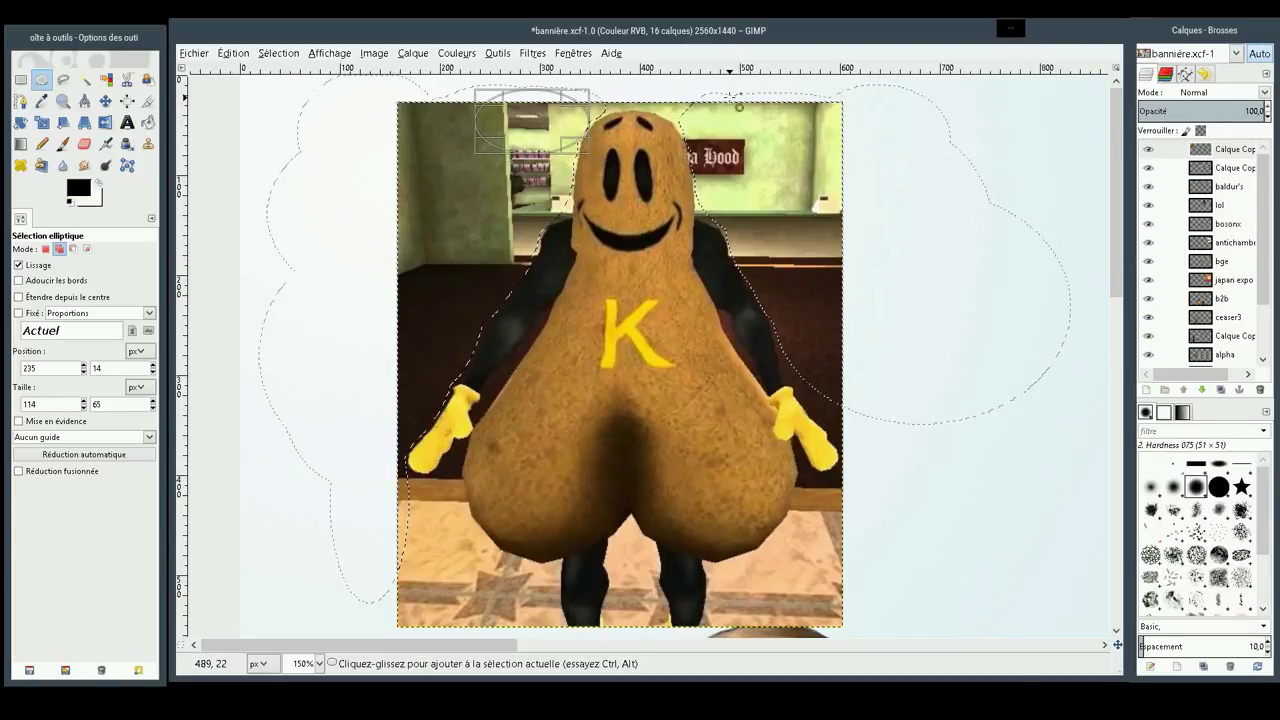
left_click_drag(574, 89, 722, 119)
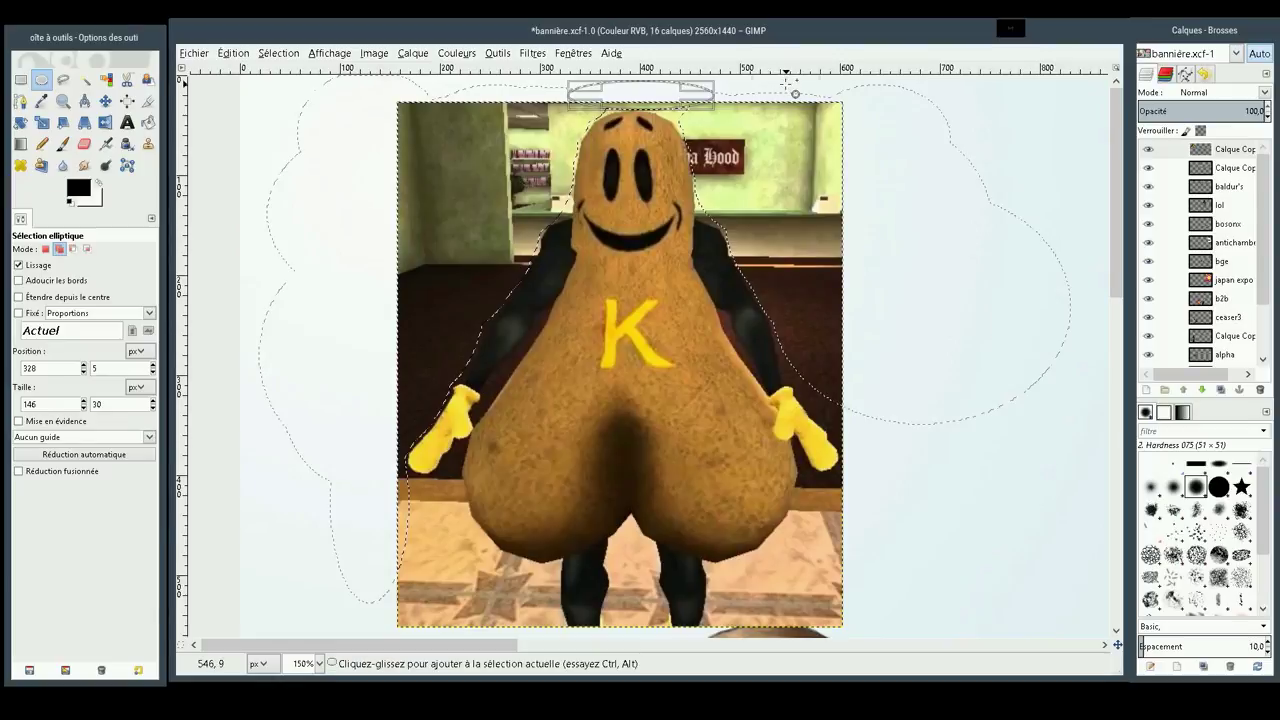
mouse_move(790, 88)
left_mouse_down()
mouse_move(671, 136)
mouse_move(658, 129)
left_mouse_up()
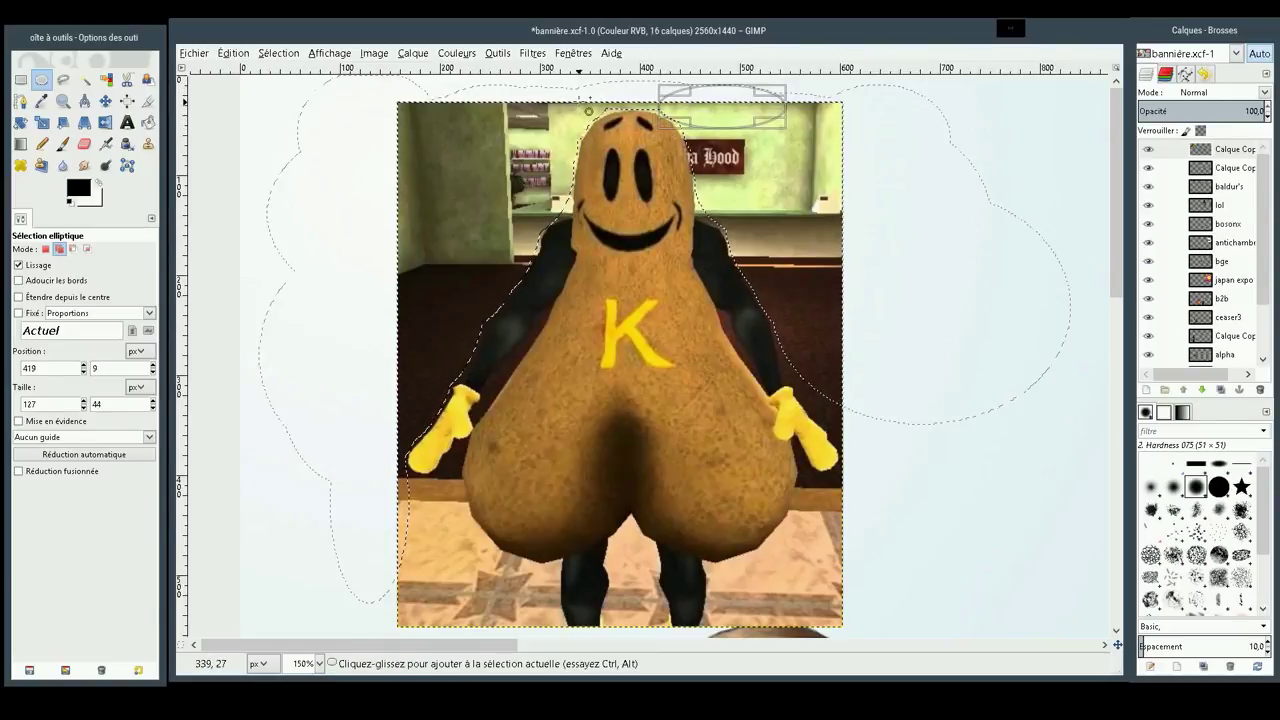
left_click_drag(585, 101, 627, 123)
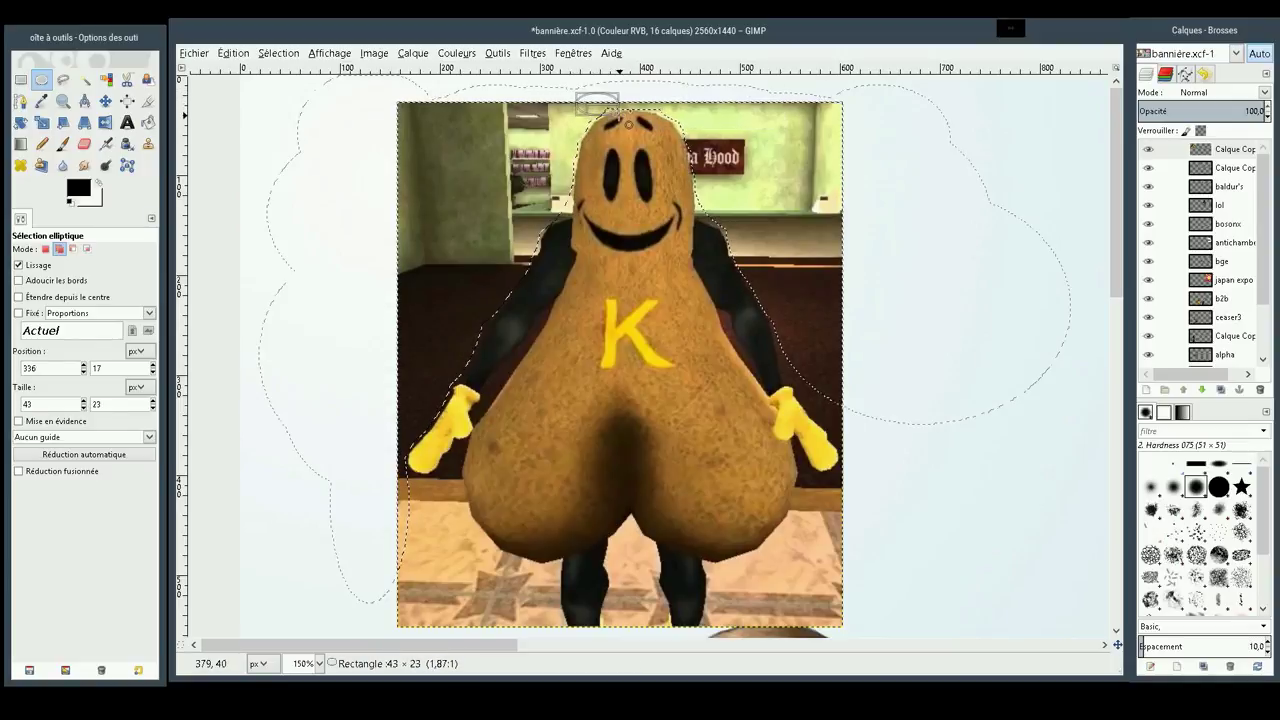
left_click_drag(627, 122, 627, 122)
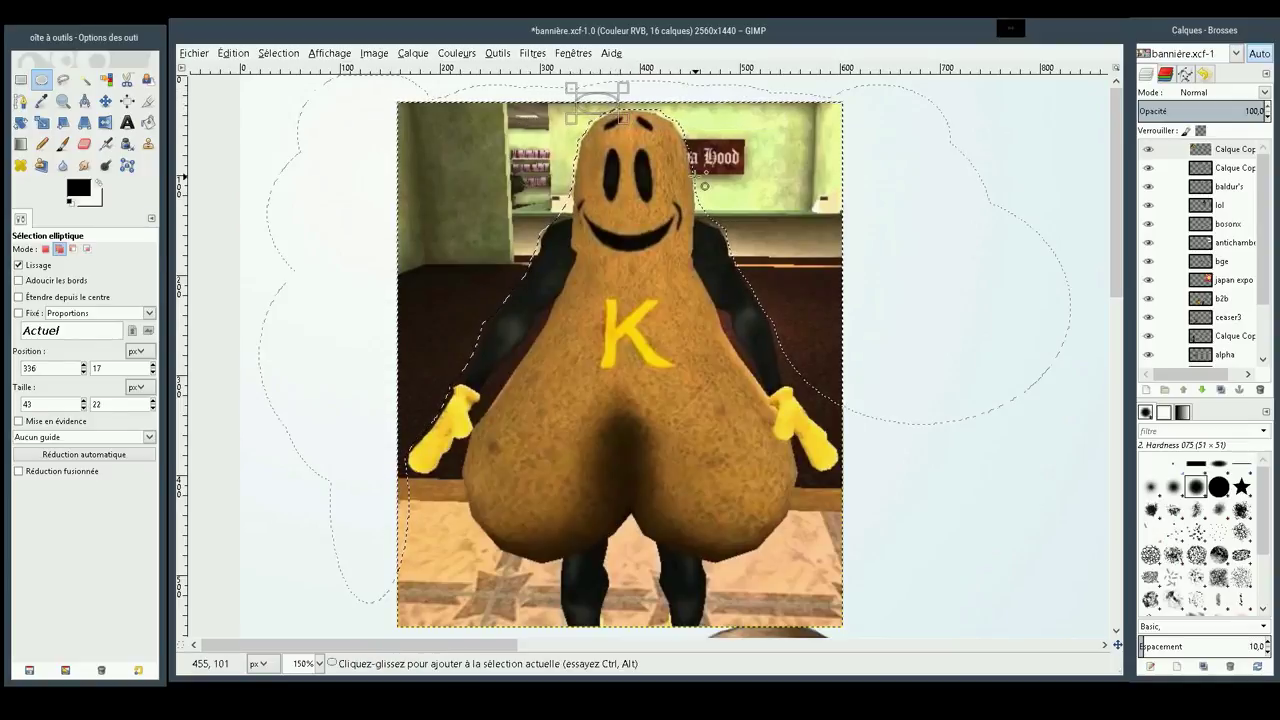
left_click_drag(791, 154, 713, 244)
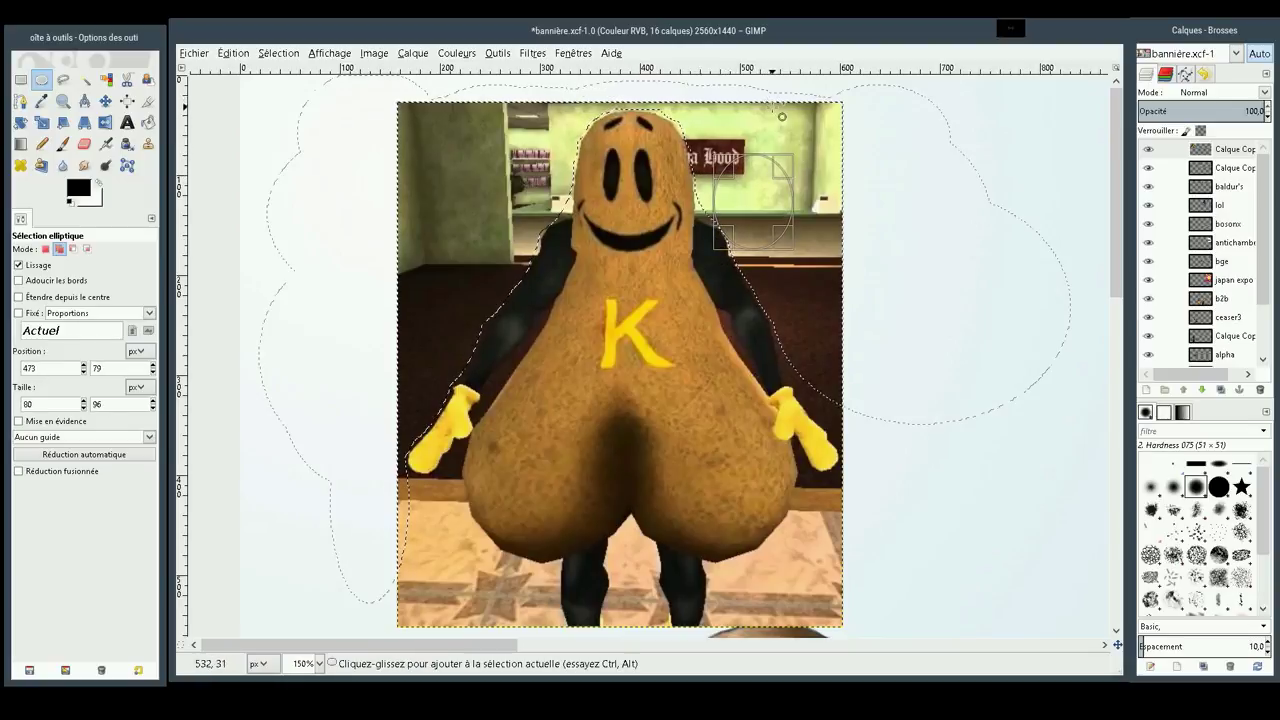
mouse_move(776, 105)
left_mouse_down()
mouse_move(705, 243)
mouse_move(735, 205)
left_mouse_up()
left_click_drag(1044, 134, 772, 461)
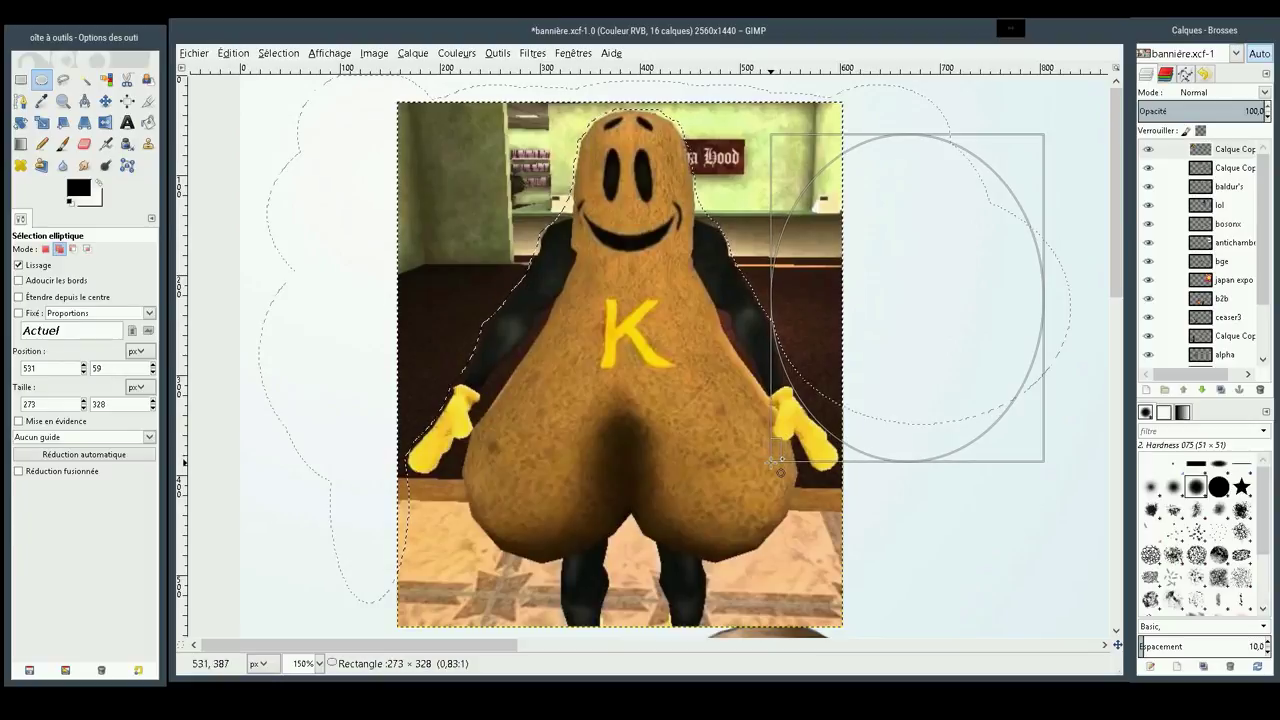
left_click(990, 541)
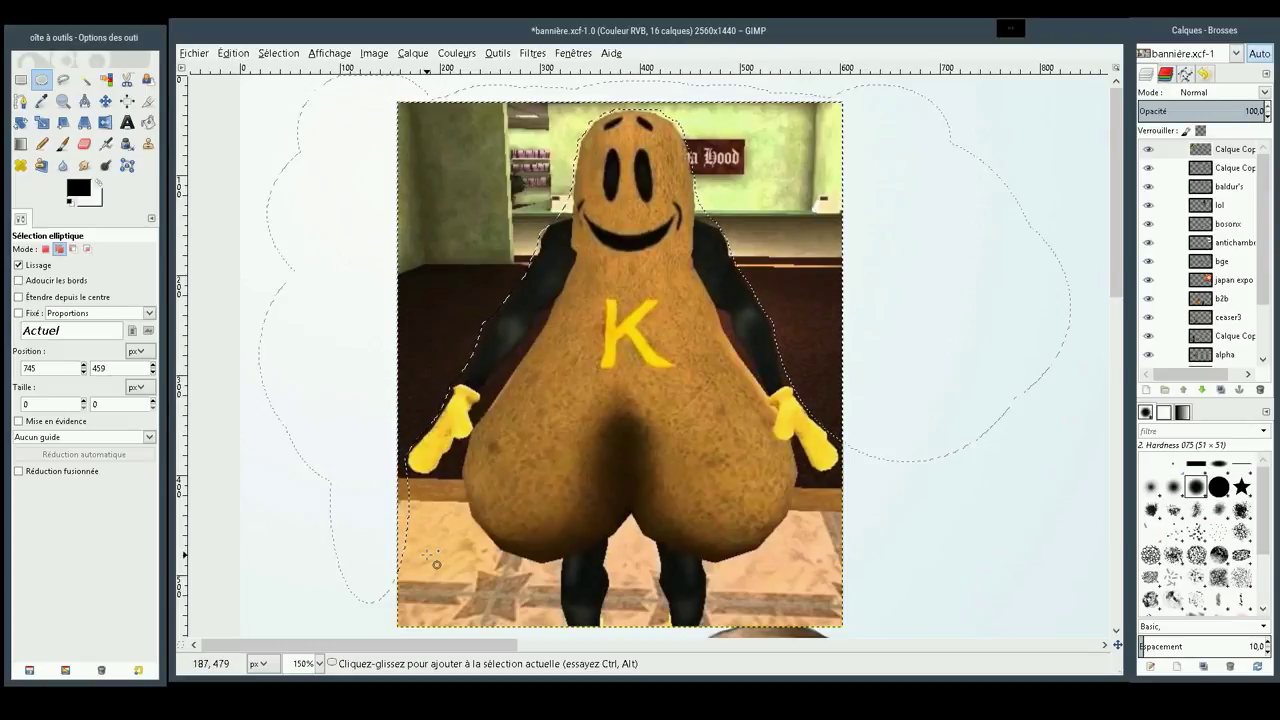
Add a 161×124 oval over the background at the character's lower left
left_click_drag(345, 540, 469, 474)
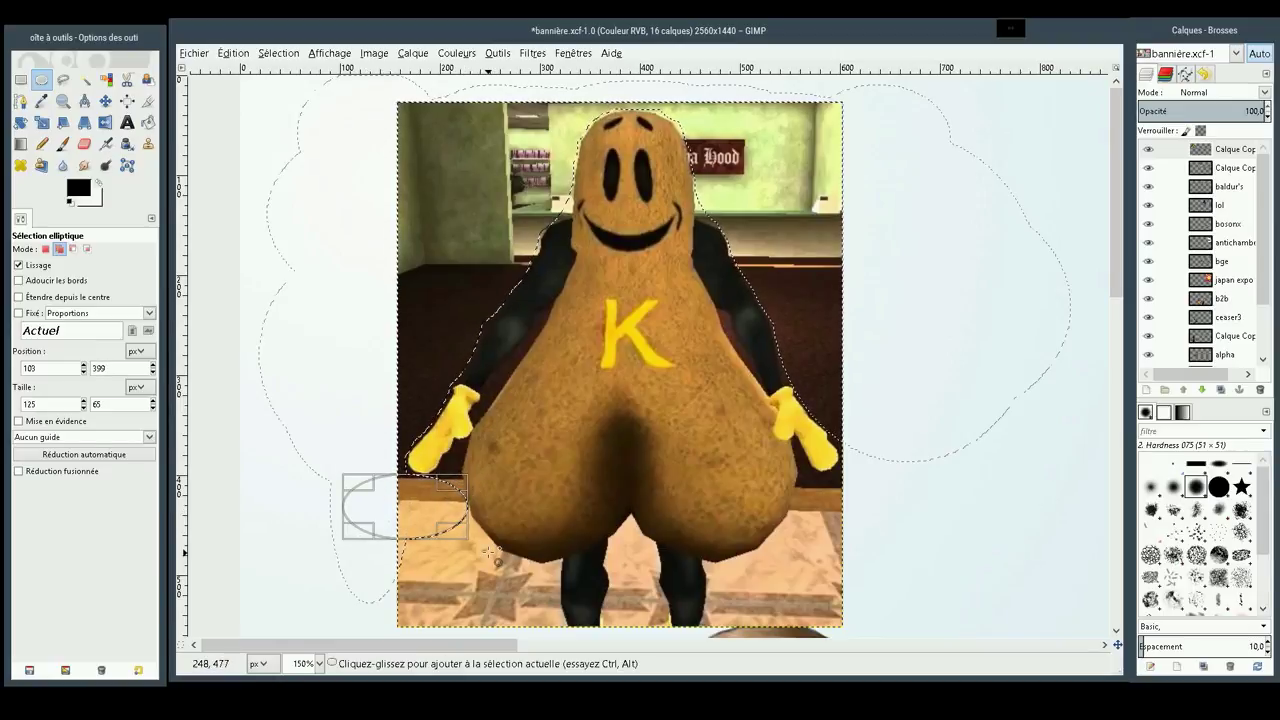
left_click_drag(268, 571, 430, 447)
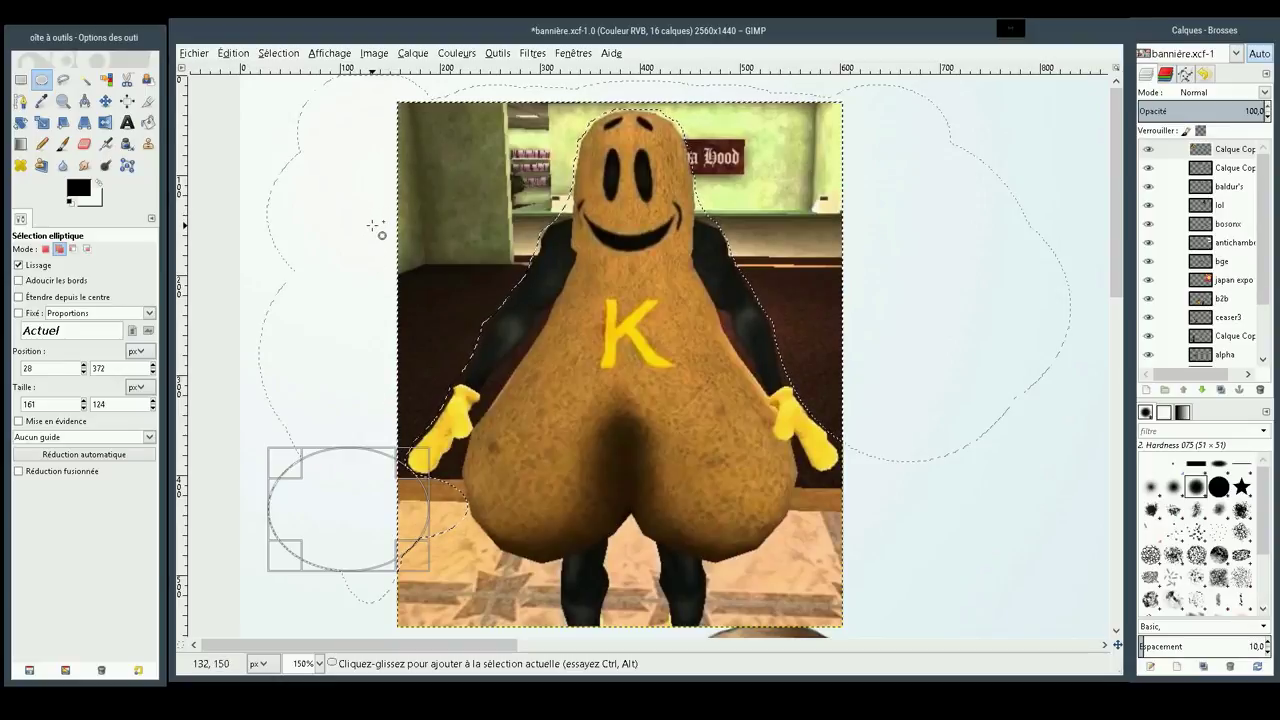
key("shift")
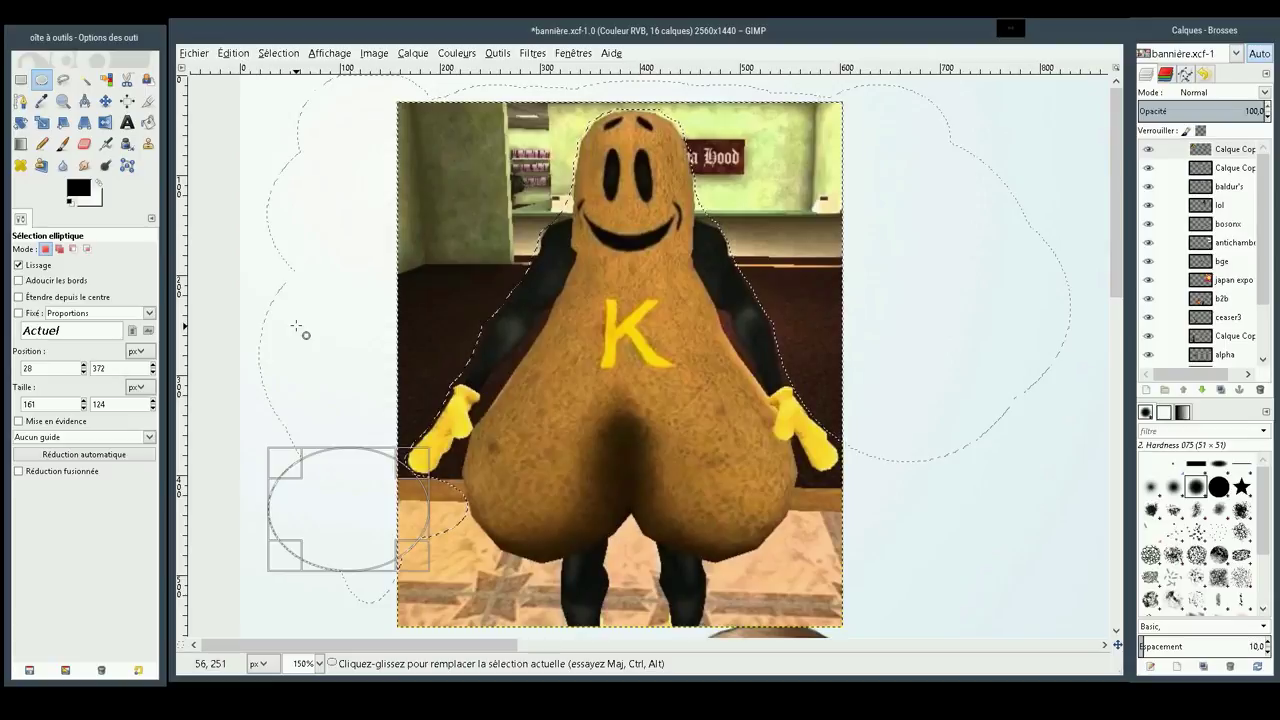
Delete the selected background and the fuzzy-selected fringe on the cape's right edge
key("Delete")
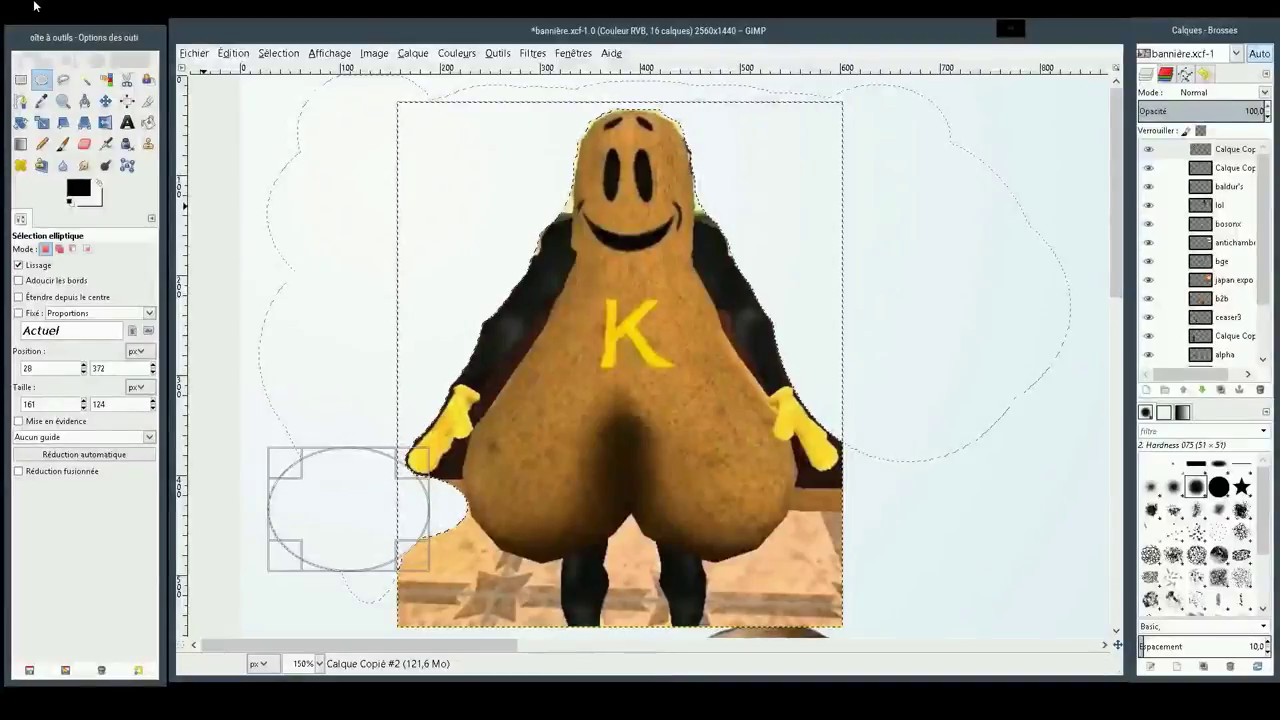
left_click(86, 100)
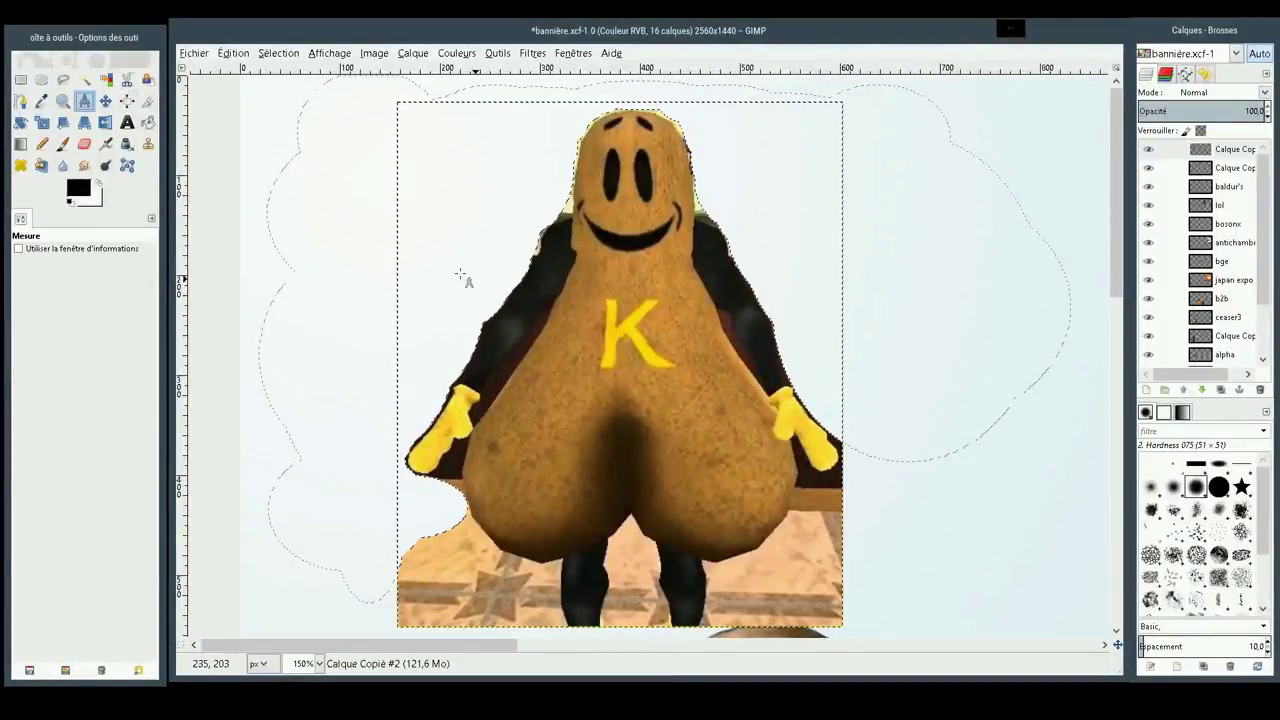
key("u")
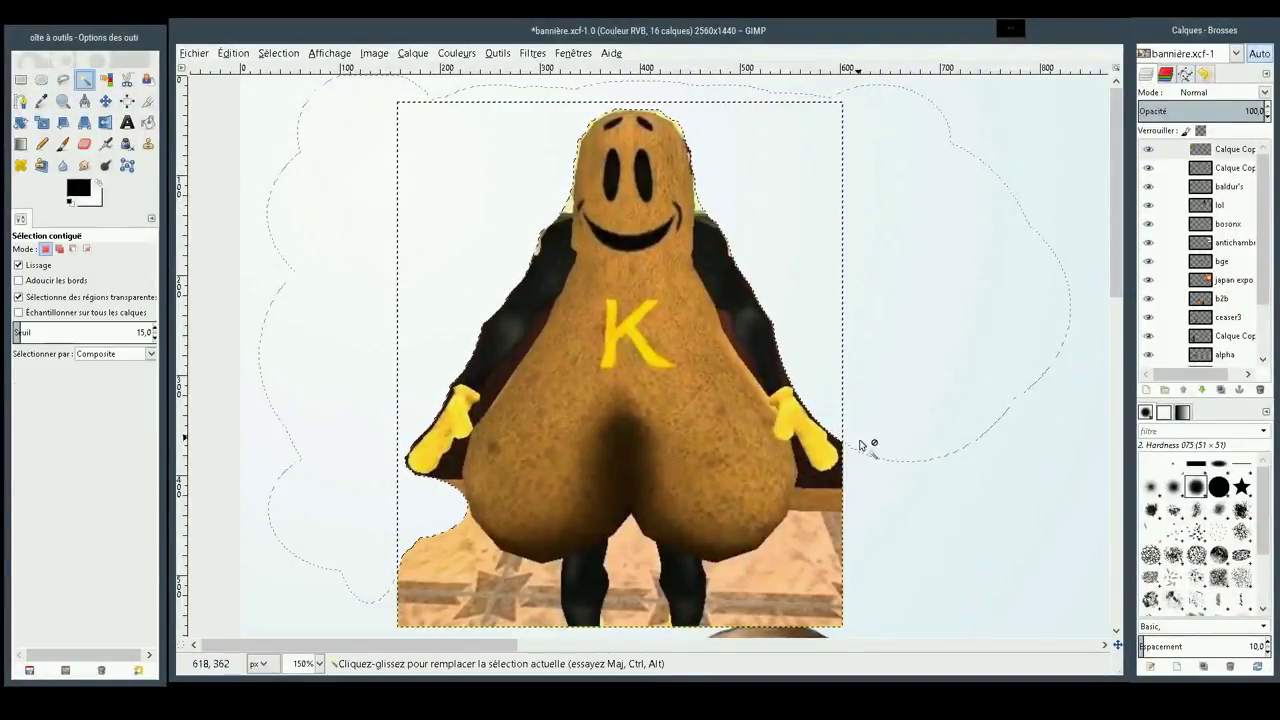
left_click_drag(728, 330, 771, 334)
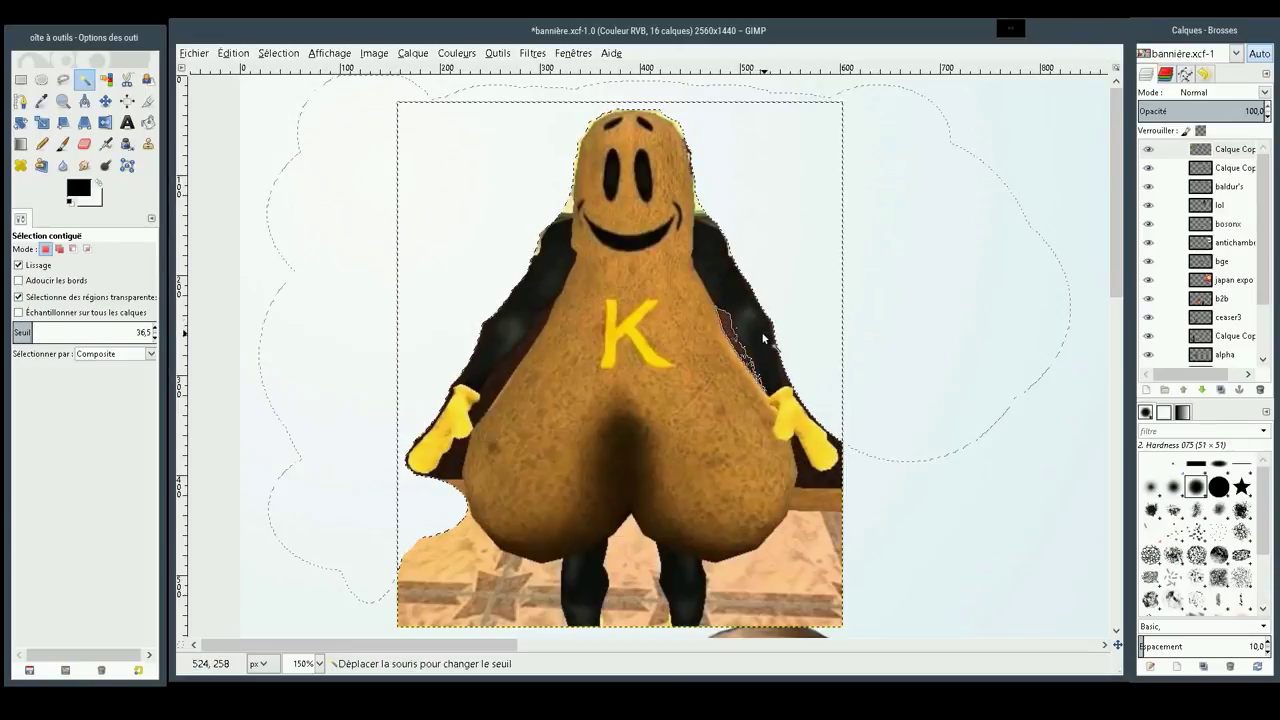
key("Escape")
key("Delete")
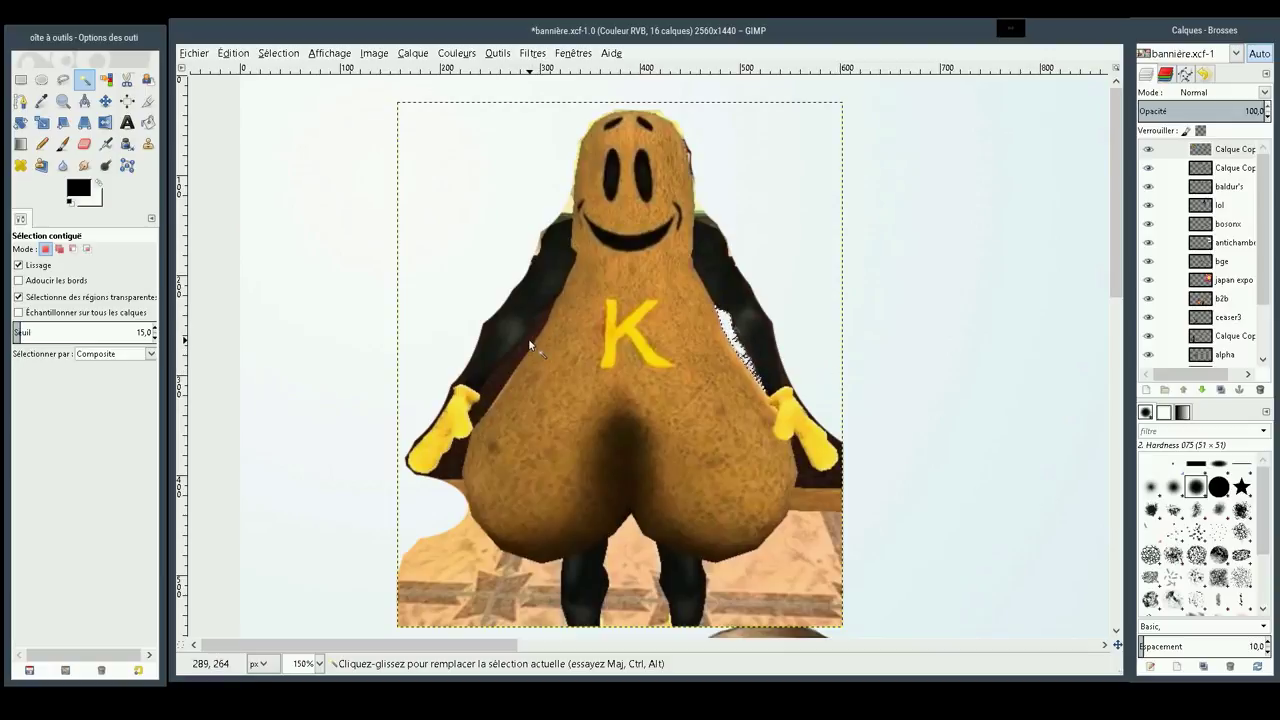
Fuzzy-select the fringe along the cape's left edge, adding several areas
left_click_drag(540, 335, 531, 342)
key("shift")
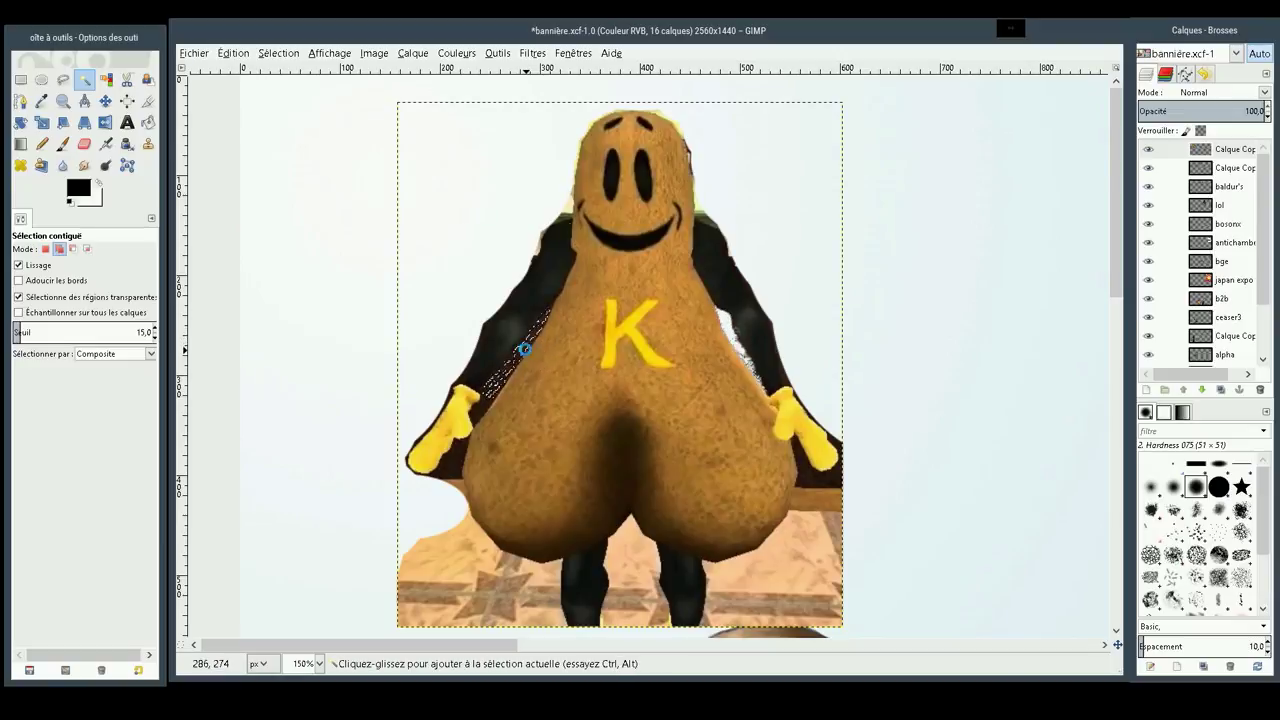
left_click_drag(526, 350, 524, 355)
key("ctrl")
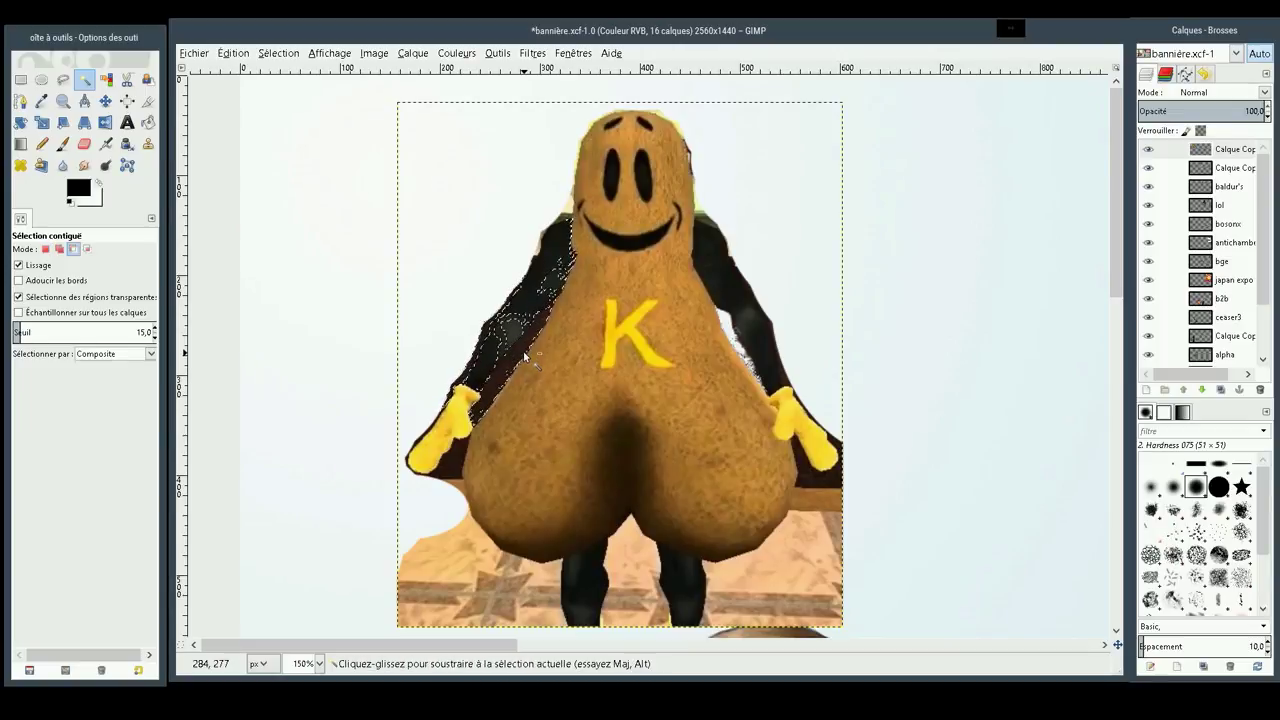
key("shift")
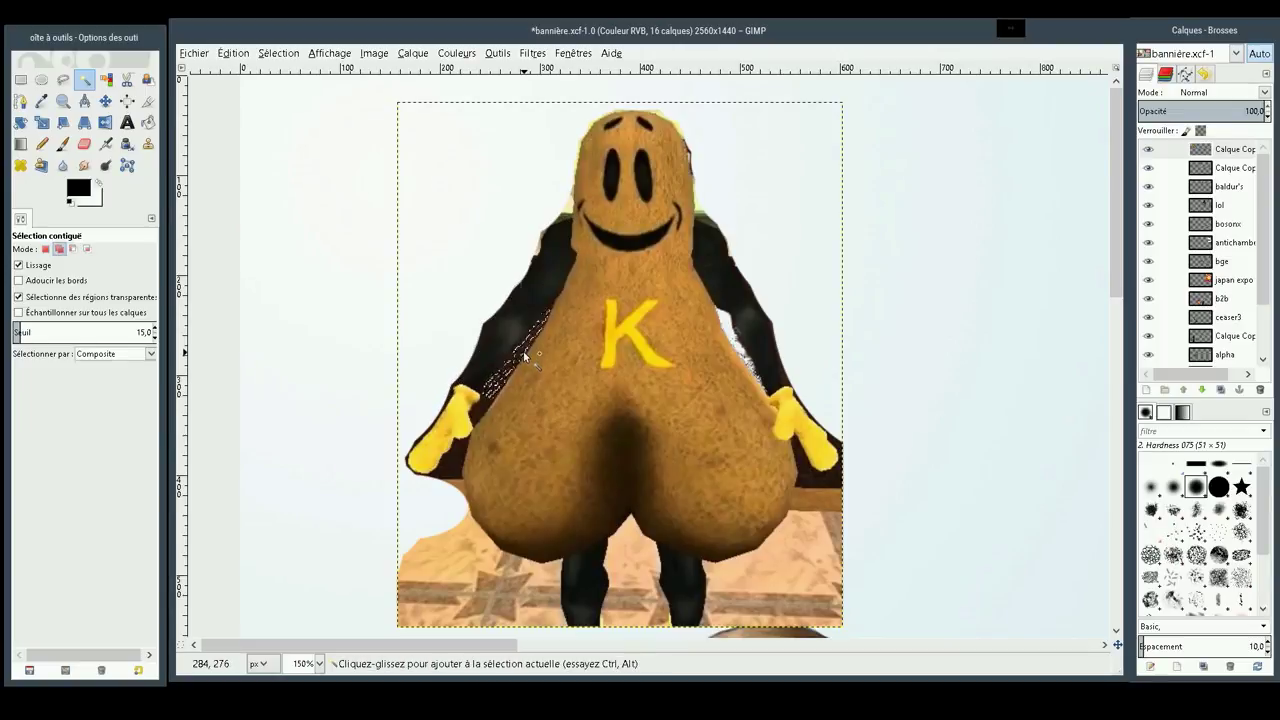
left_click_drag(524, 355, 486, 402)
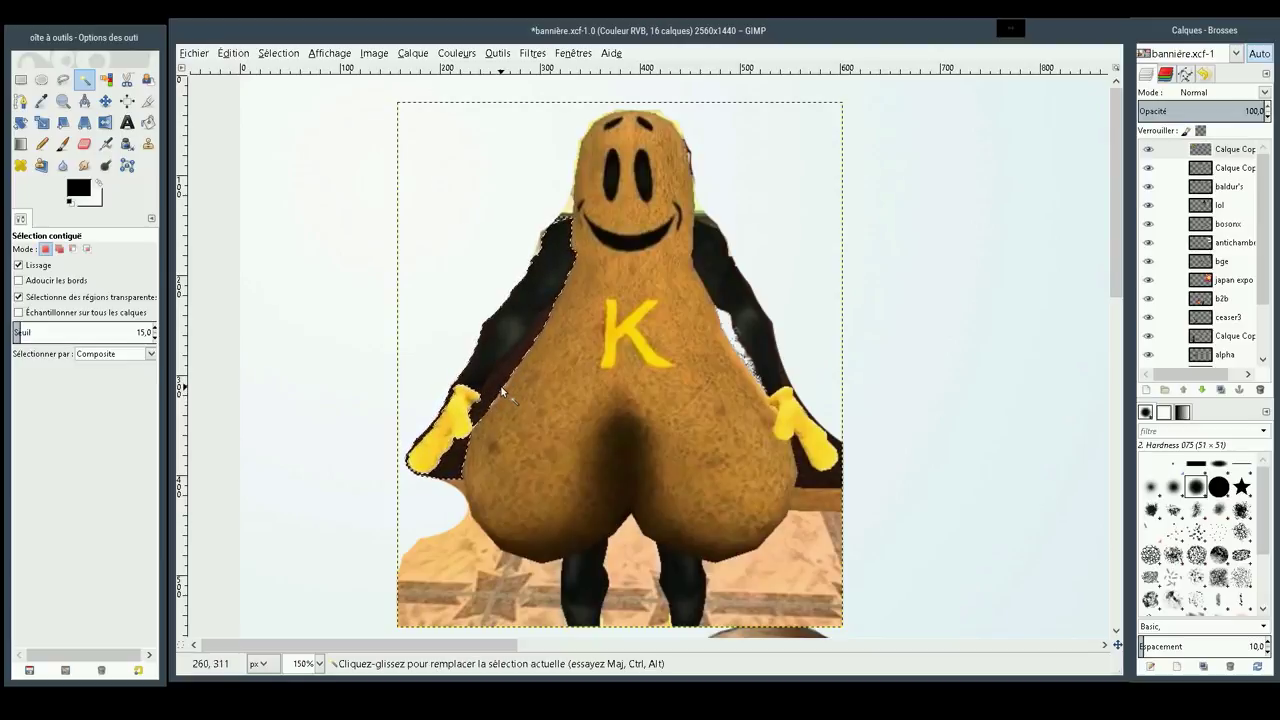
Clear the selection, fuzzy-select the dark fringe along the cape's left edge, and delete it
left_click(546, 365)
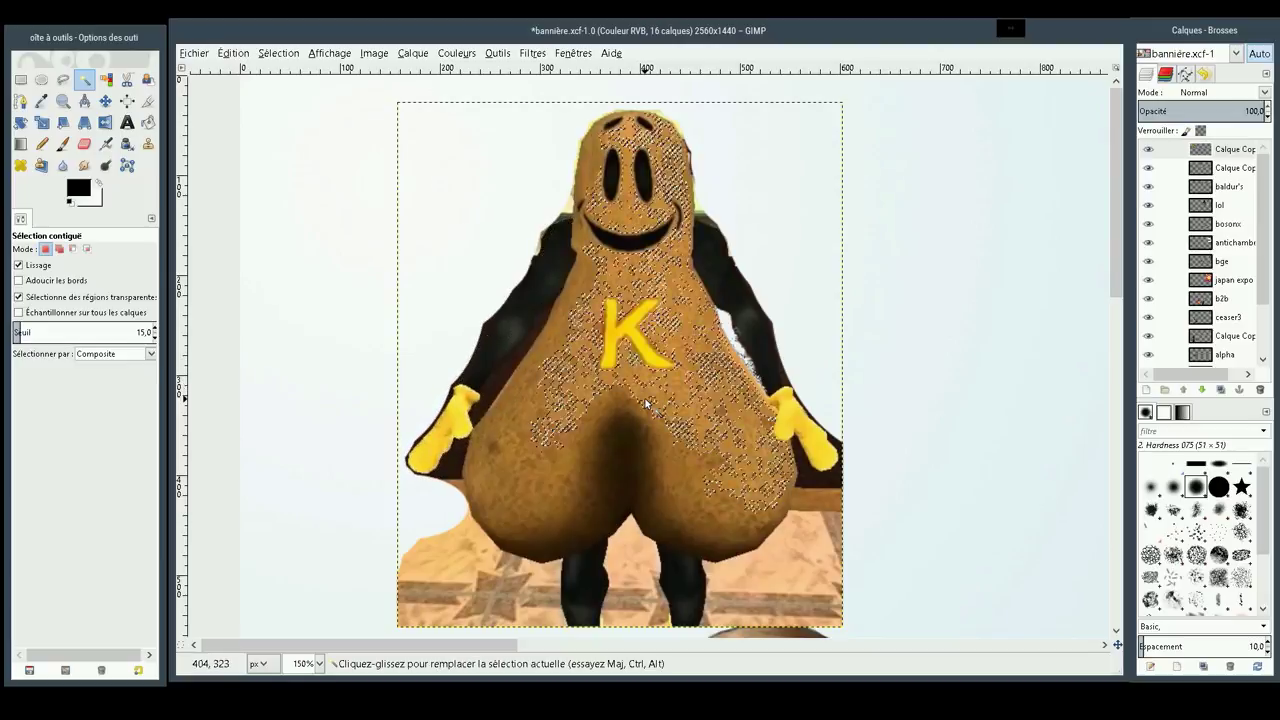
key("ctrl+shift+a")
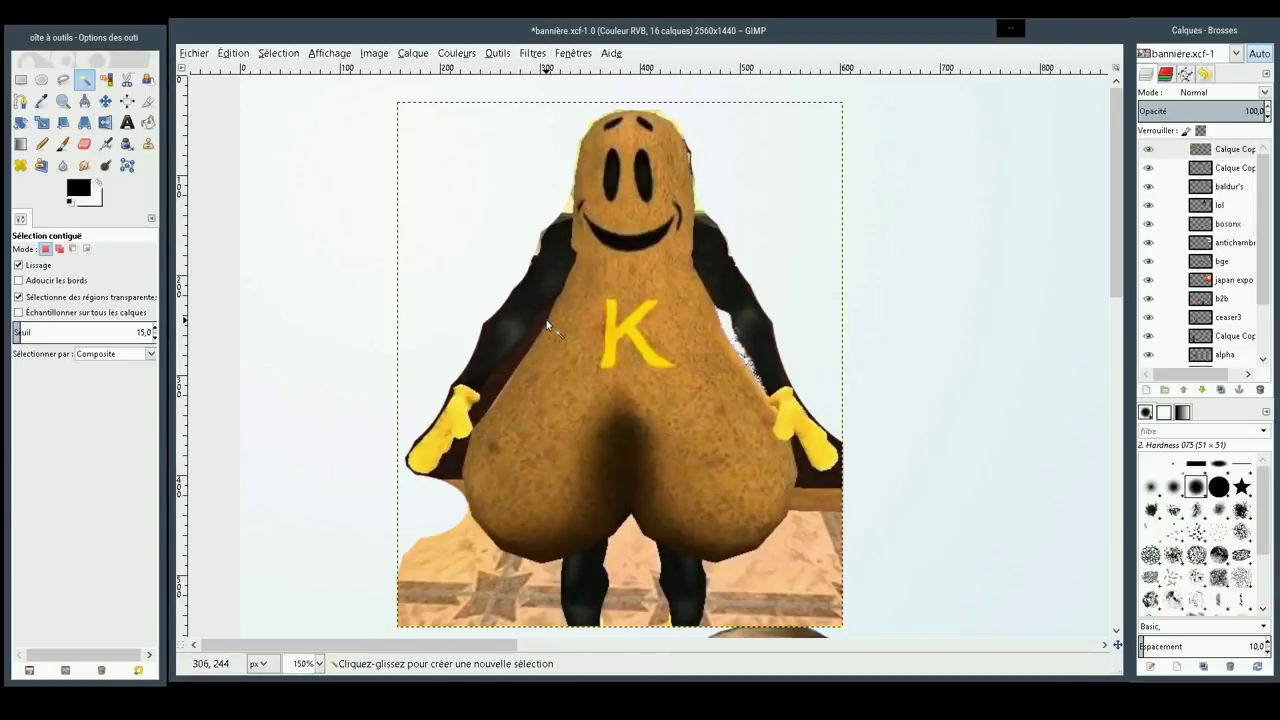
left_click_drag(546, 319, 565, 331)
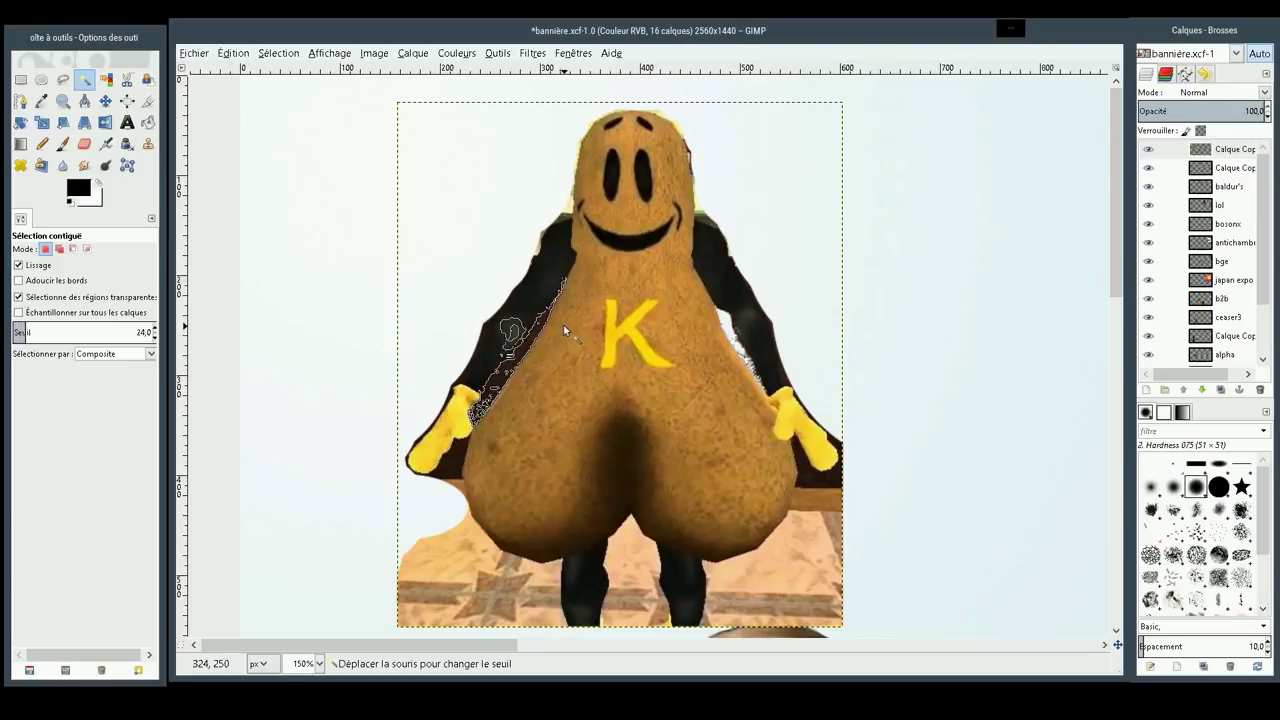
left_click_drag(565, 331, 497, 368)
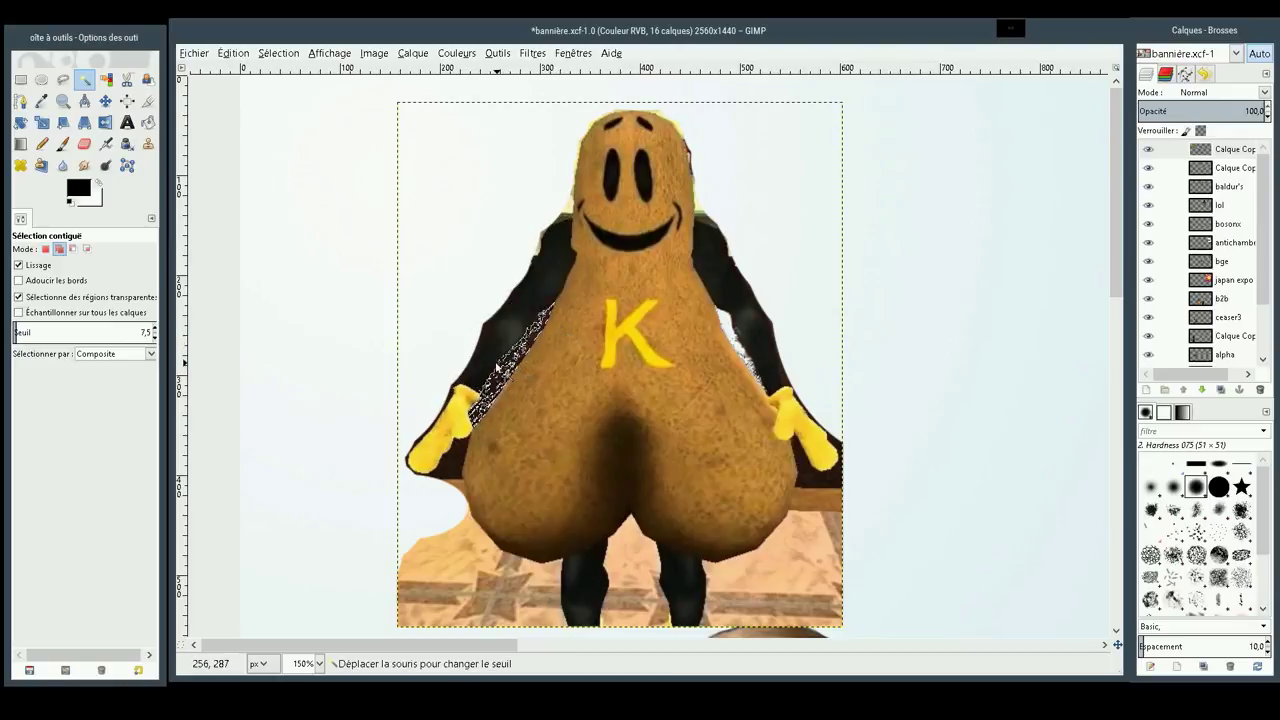
mouse_move(497, 368)
left_mouse_down()
mouse_move(527, 364)
mouse_move(498, 345)
mouse_move(520, 360)
mouse_move(471, 395)
left_mouse_up()
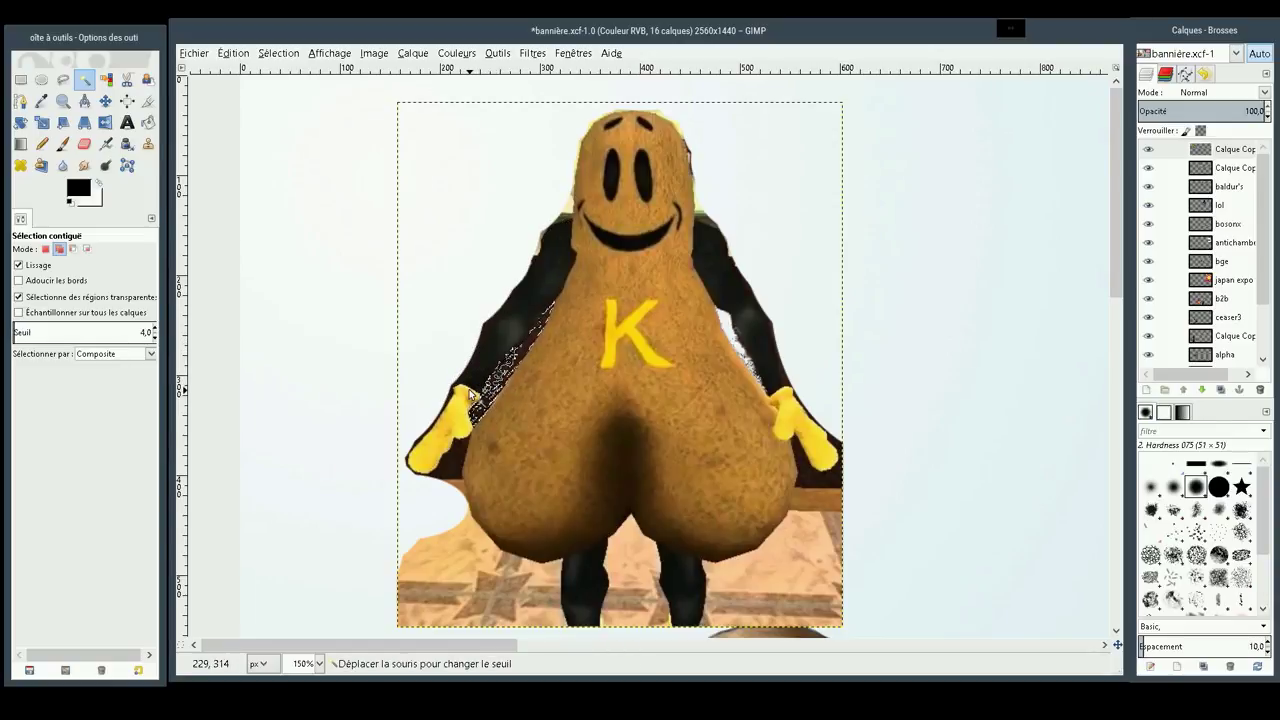
mouse_move(471, 395)
left_mouse_down()
mouse_move(510, 390)
mouse_move(479, 399)
left_mouse_up()
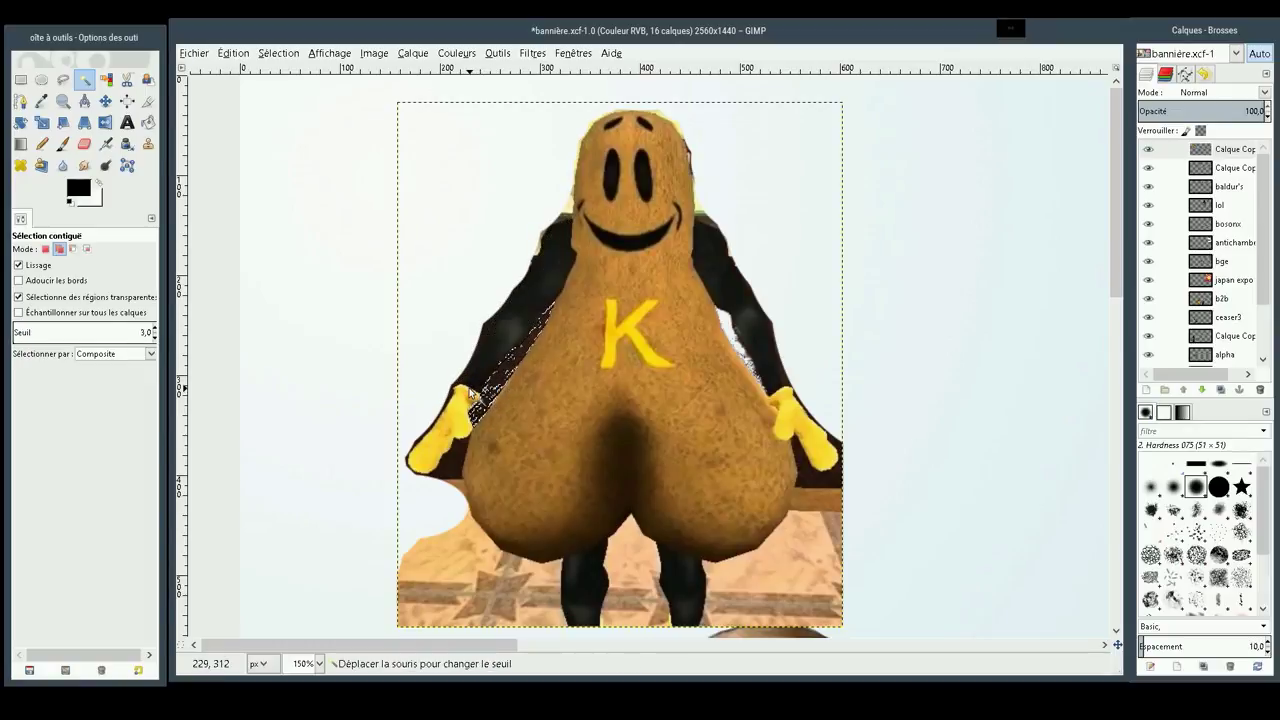
left_click_drag(479, 399, 486, 401)
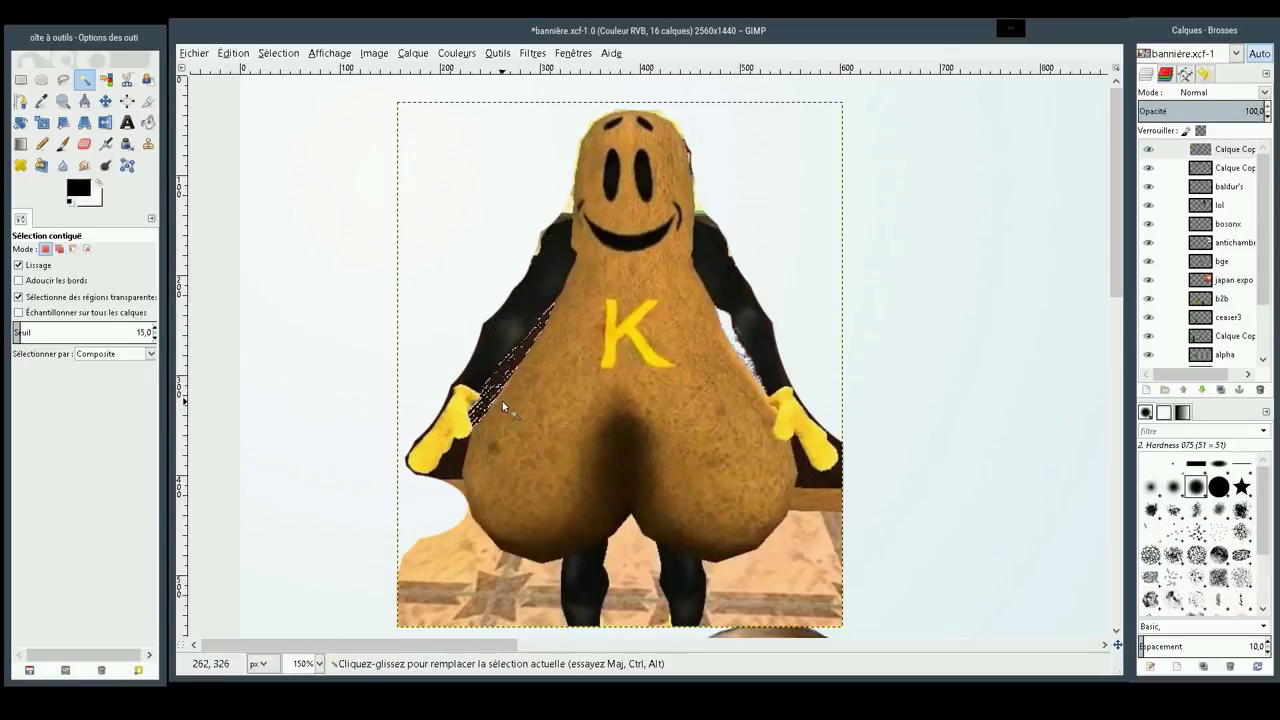
key("Delete")
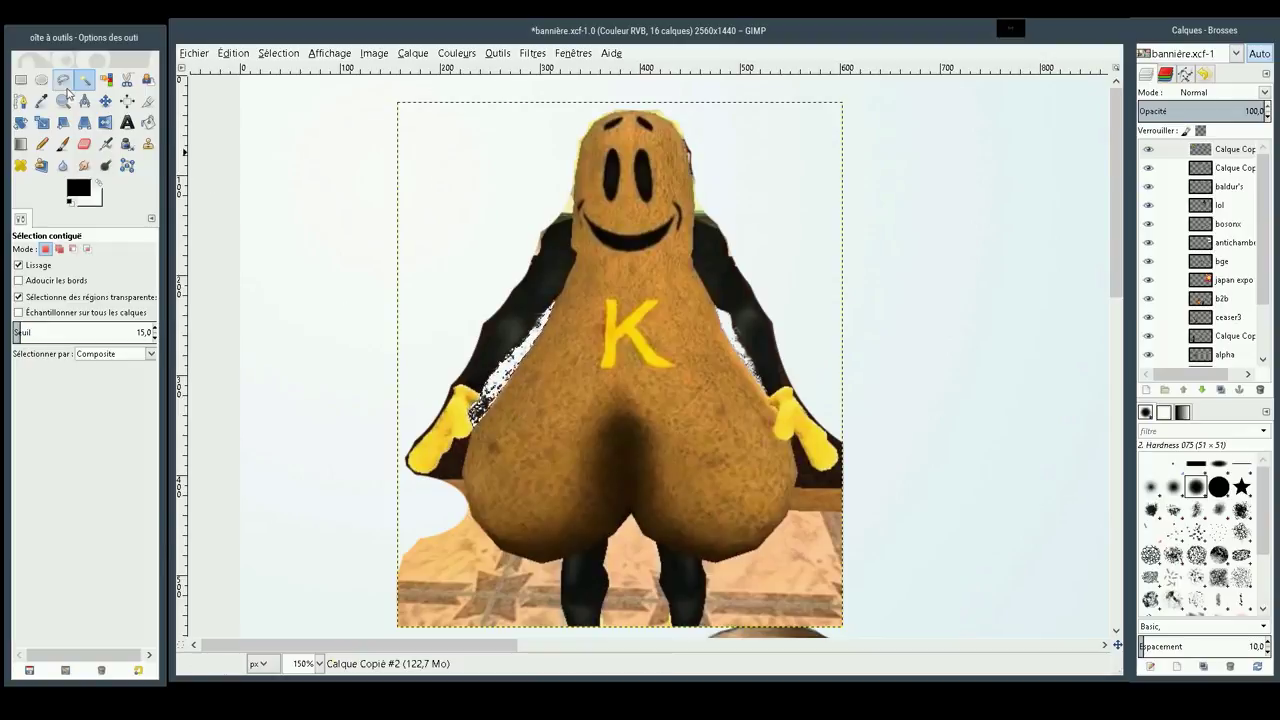
left_click(63, 101)
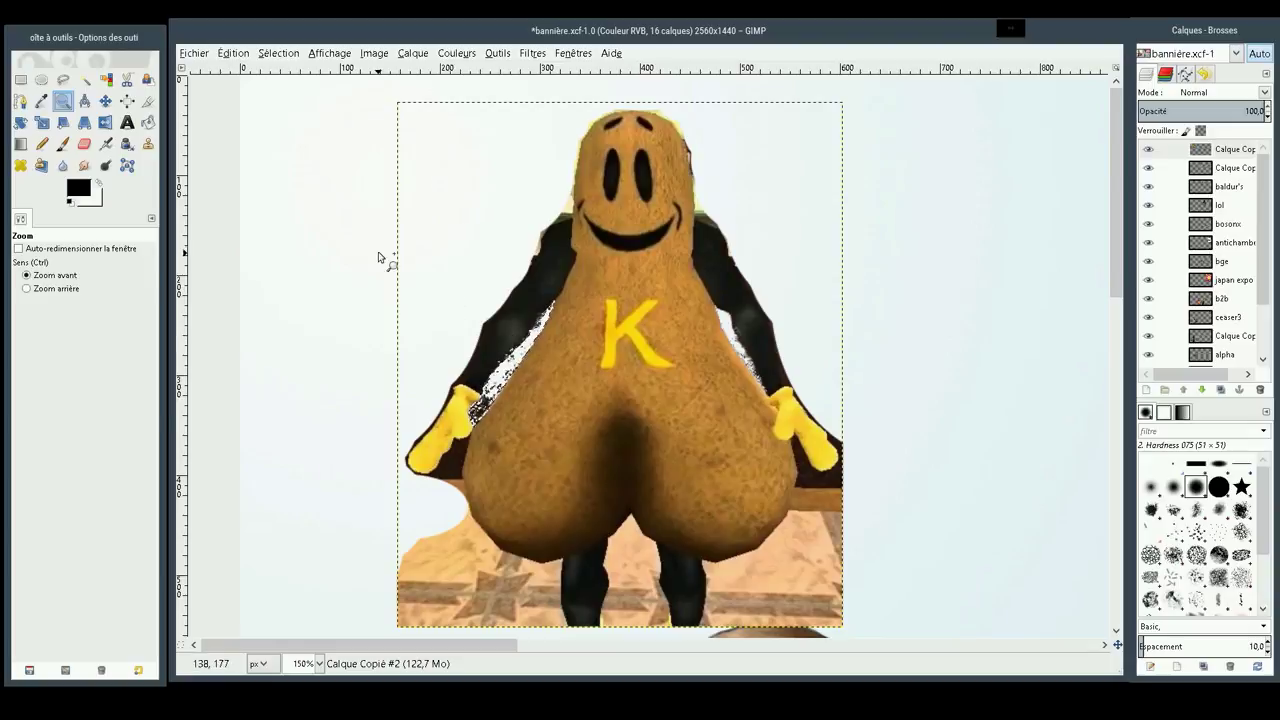
Zoom in and erase the dark specks along the strip with a 2. Hardness 100 eraser
mouse_move(376, 237)
left_mouse_down()
mouse_move(602, 393)
mouse_move(611, 495)
left_mouse_up()
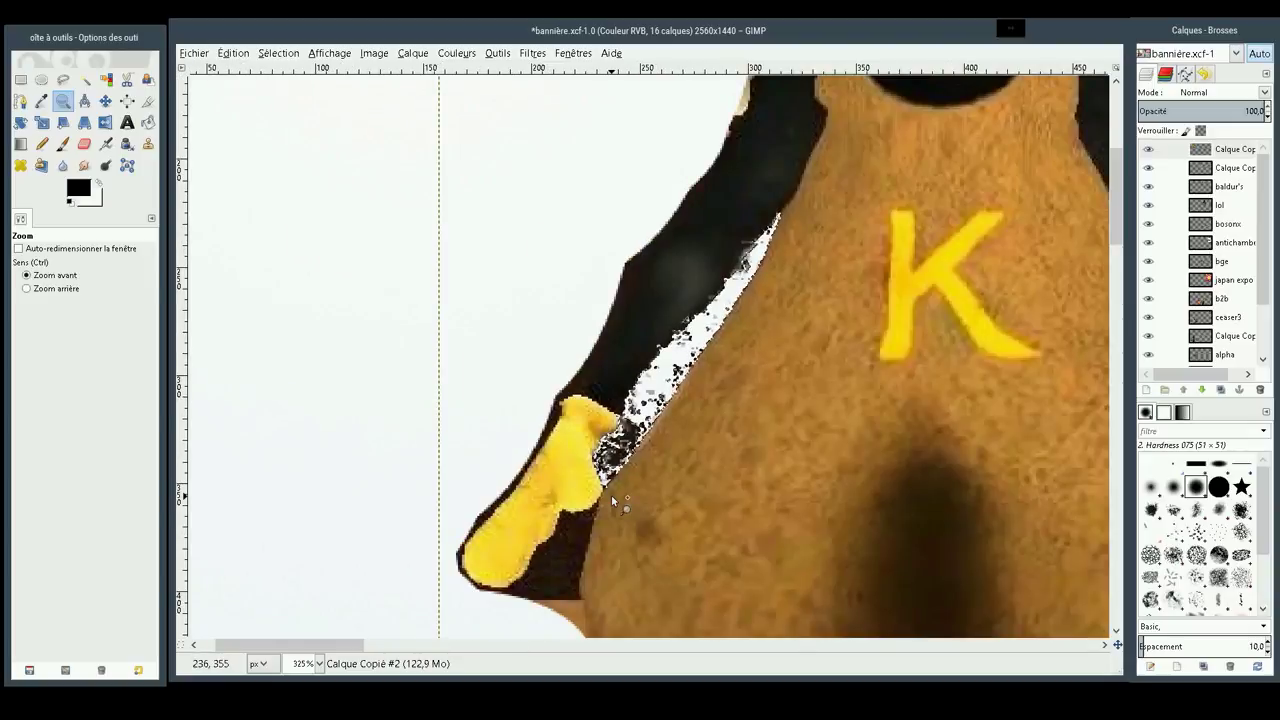
left_click(86, 144)
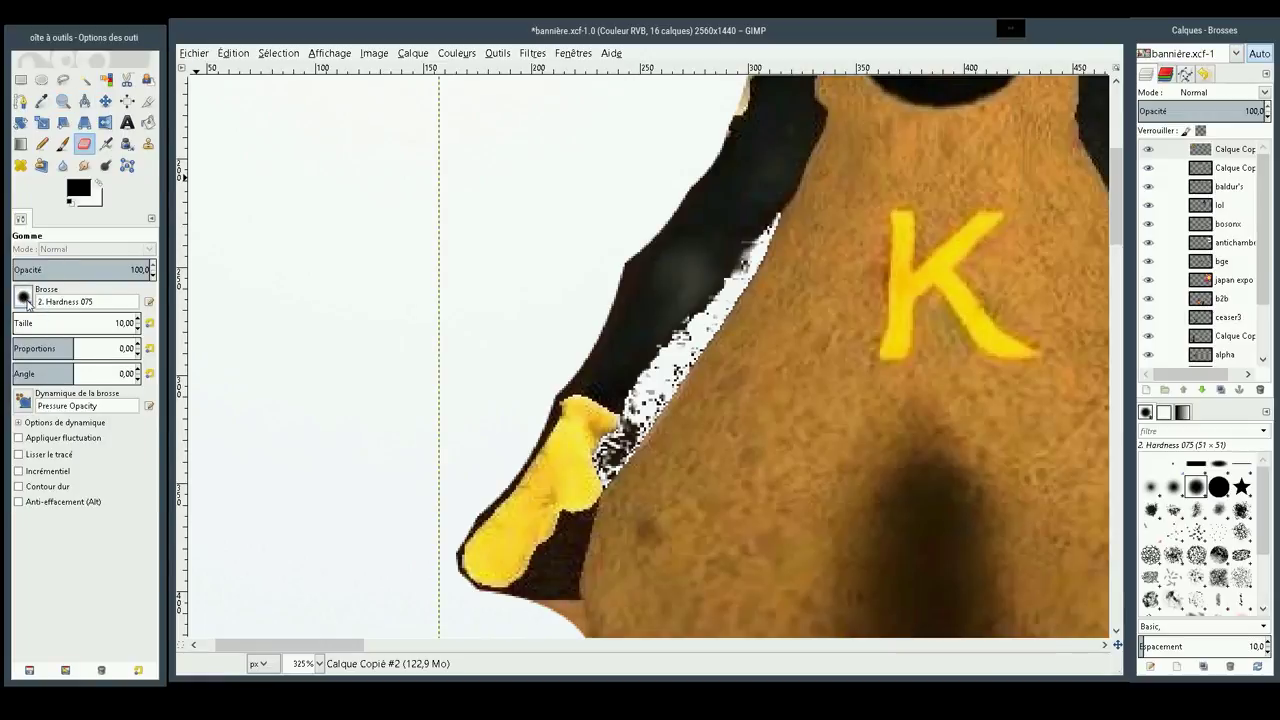
left_click(23, 297)
left_click(65, 348)
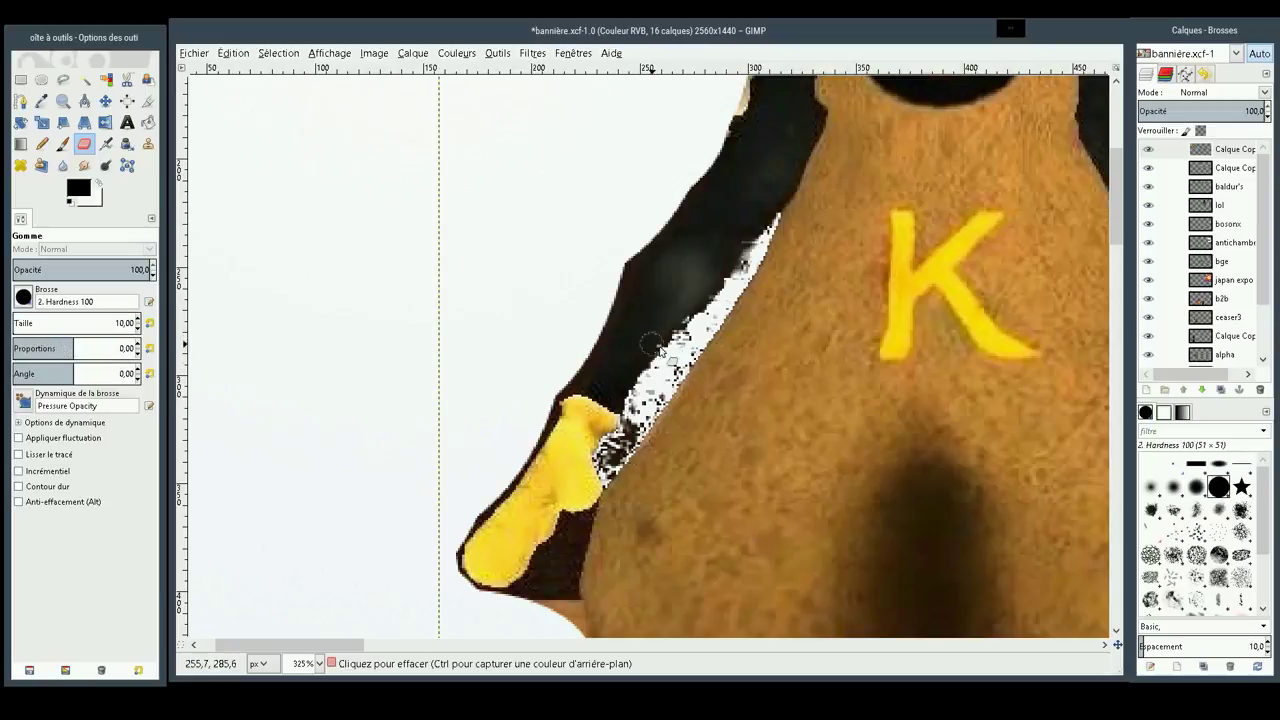
mouse_move(675, 358)
left_mouse_down()
mouse_move(632, 450)
mouse_move(609, 466)
mouse_move(652, 404)
left_mouse_up()
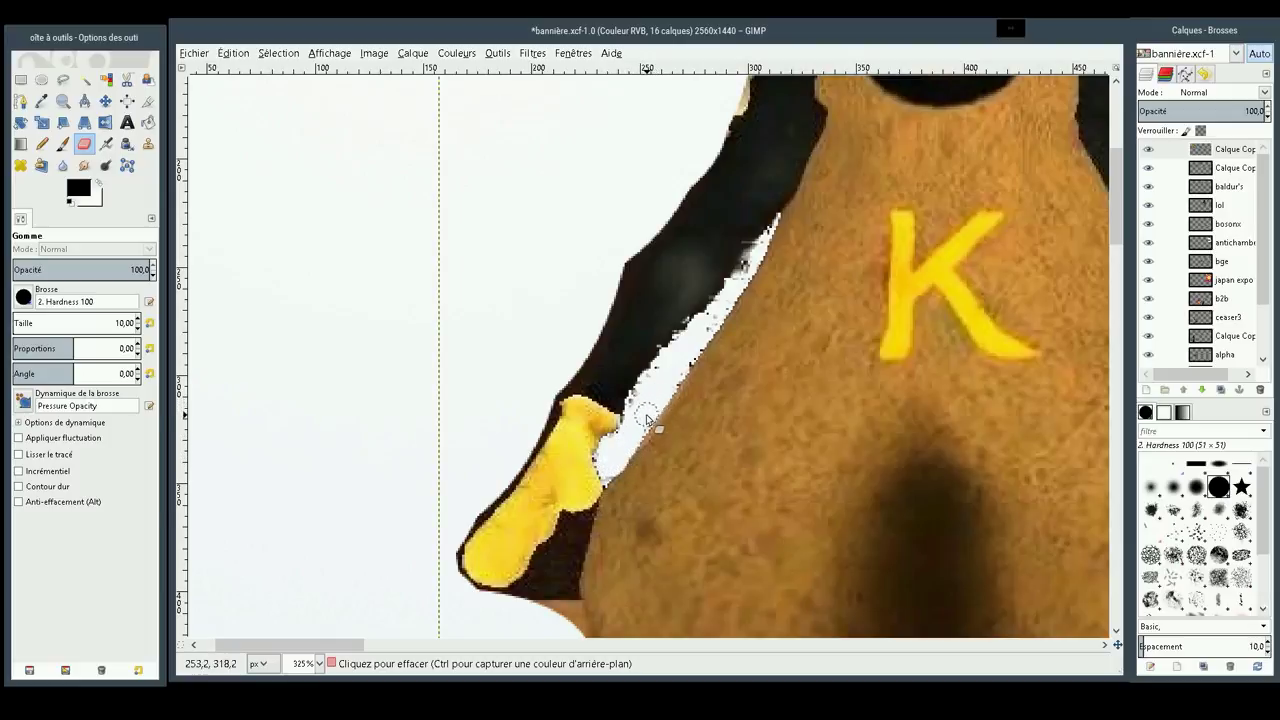
left_click_drag(648, 388, 682, 360)
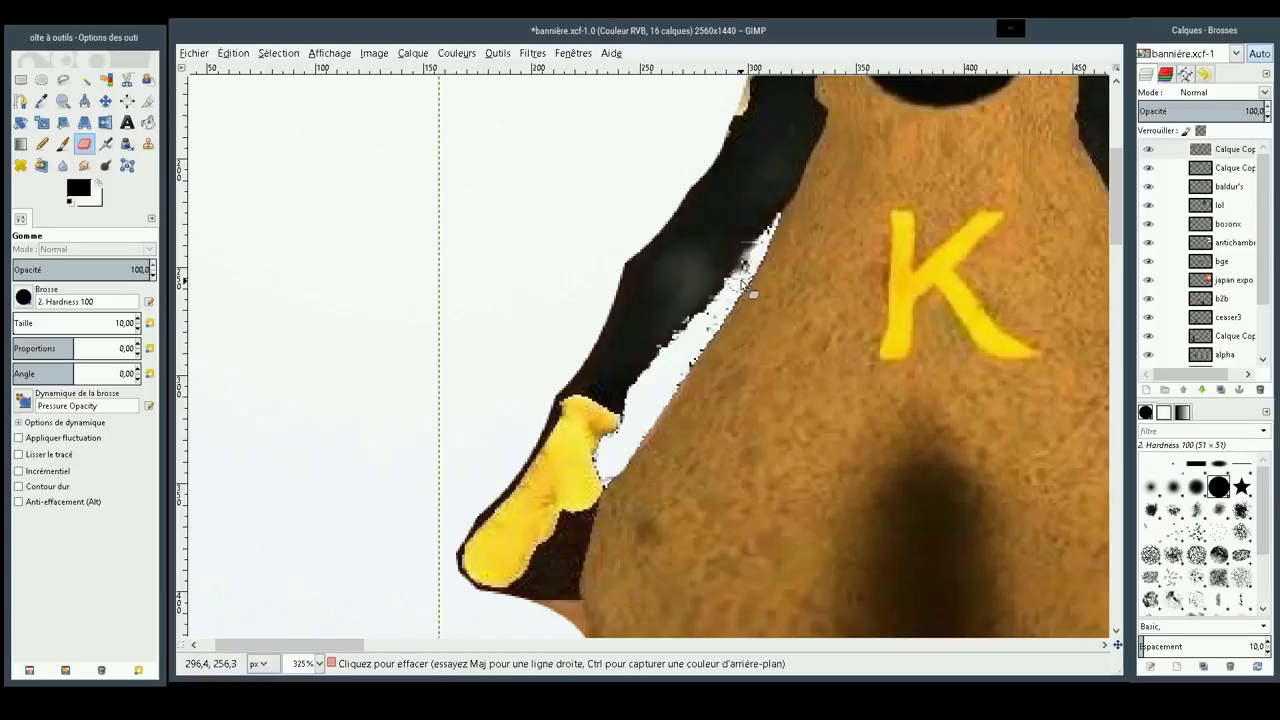
mouse_move(738, 283)
left_mouse_down()
mouse_move(752, 263)
mouse_move(737, 288)
left_mouse_up()
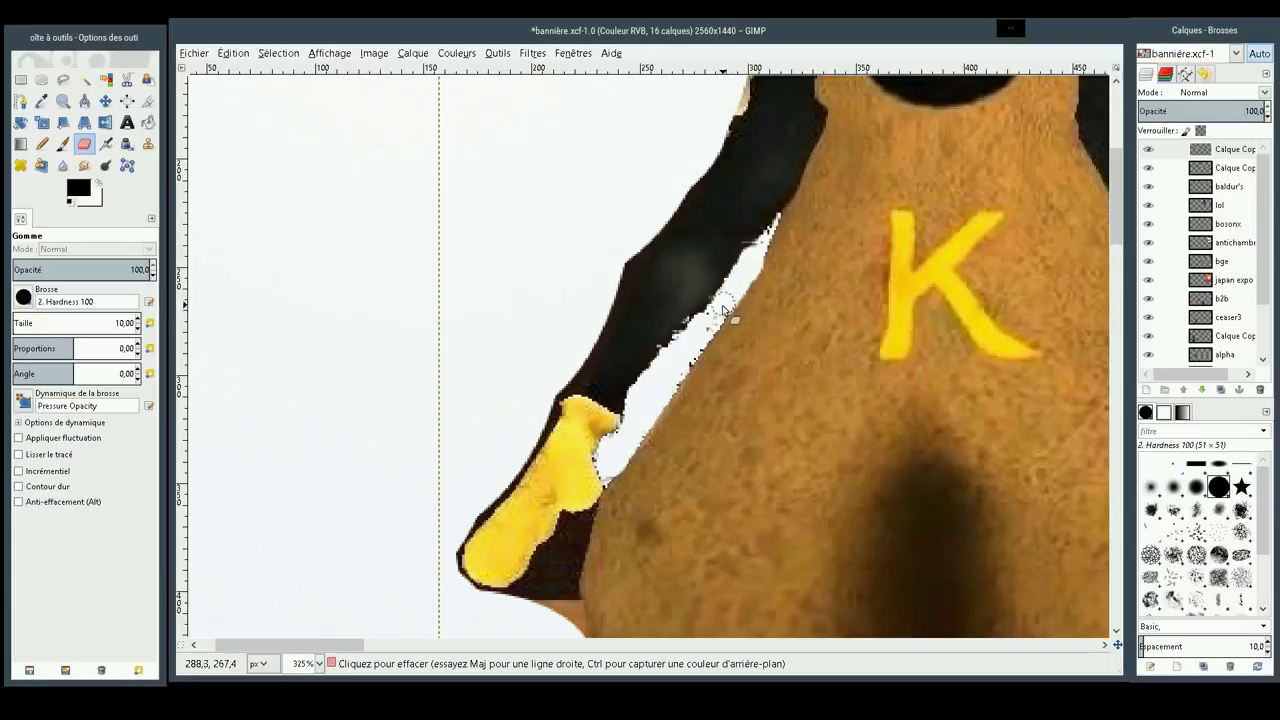
Erase the stray pixels along the black arm's edge and the yellow glove's left outline
left_click_drag(703, 332, 679, 406)
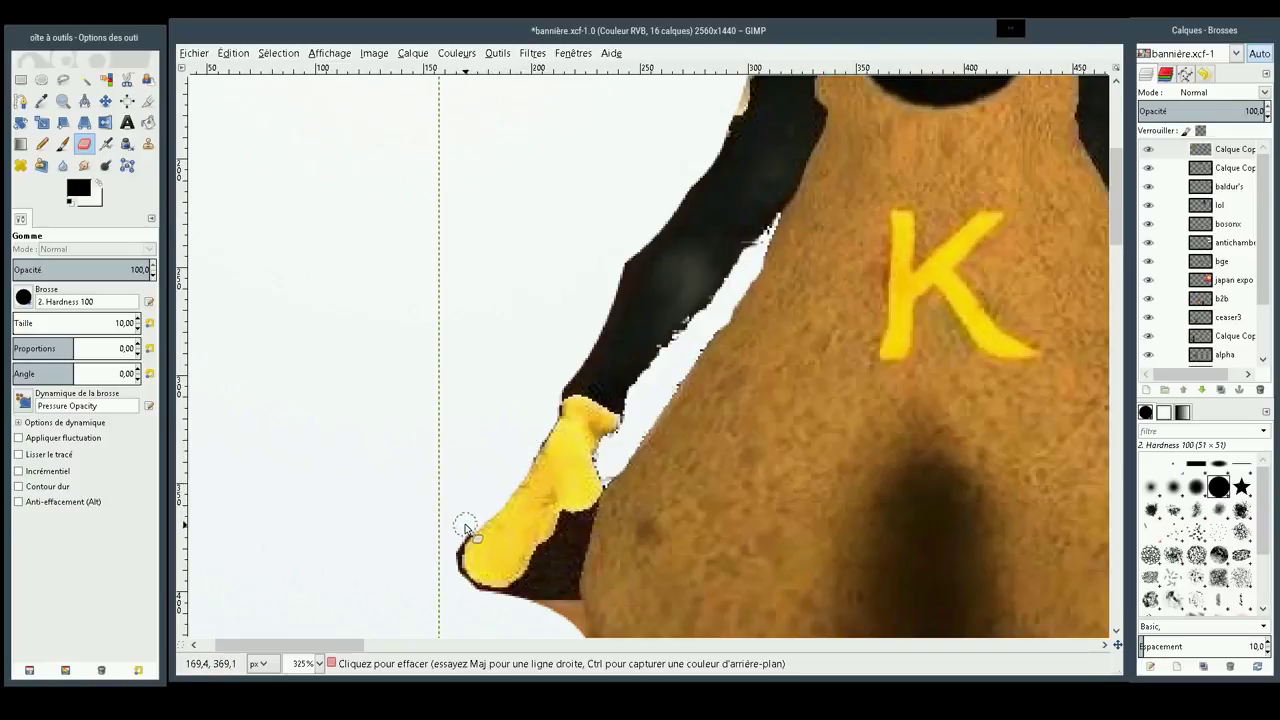
mouse_move(462, 530)
left_mouse_down()
mouse_move(455, 585)
mouse_move(520, 612)
left_mouse_up()
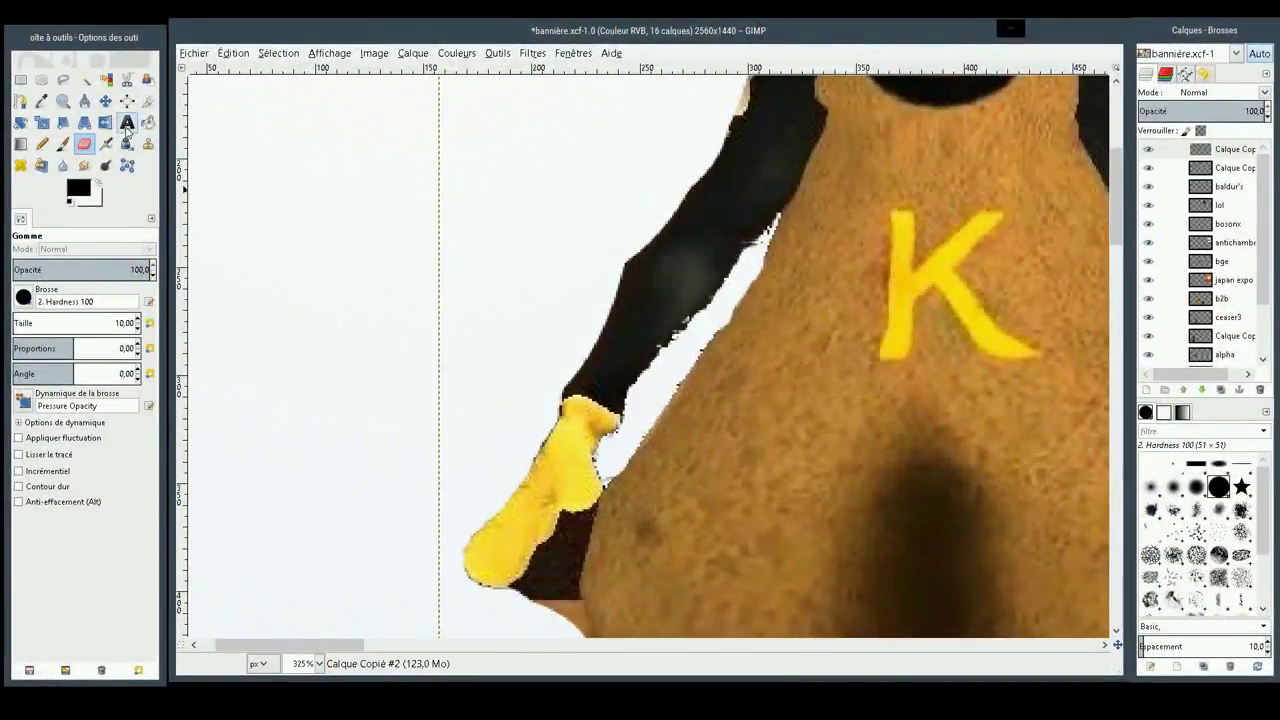
Fuzzy-select the dark patch under the yellow glove, undoing the spill into the fur
left_click(85, 80)
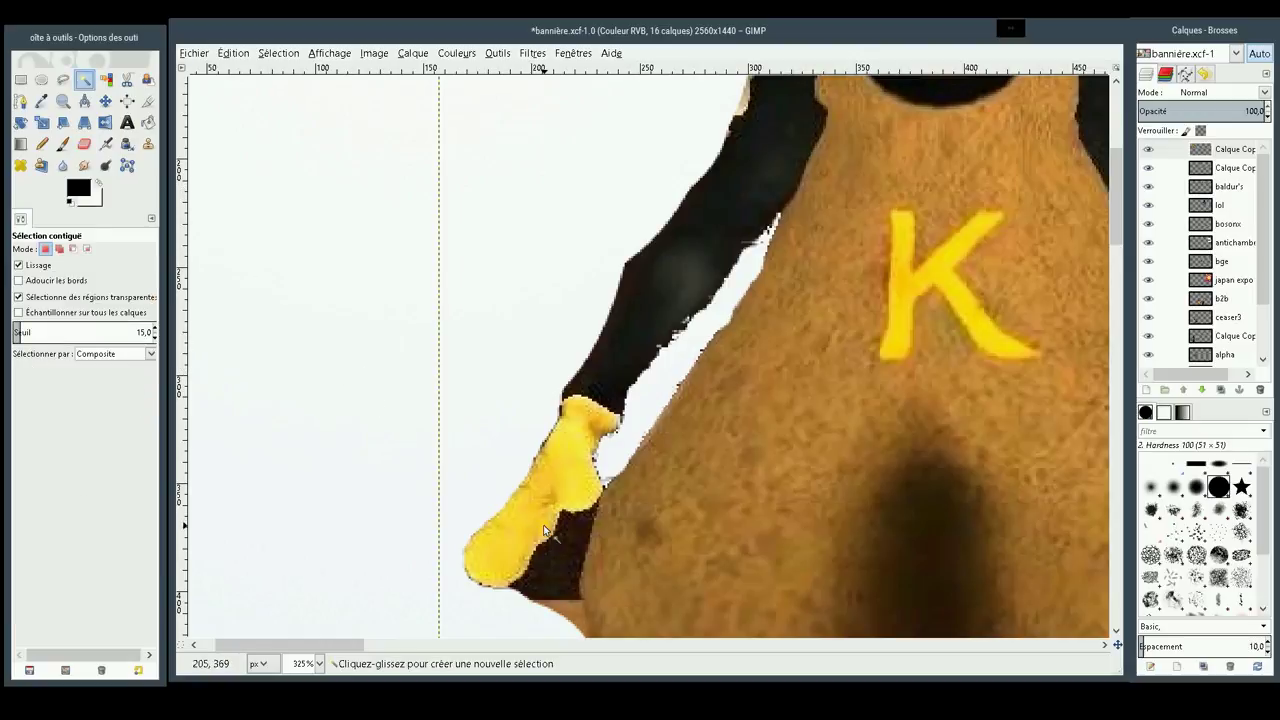
left_click_drag(566, 549, 580, 558)
key("shift")
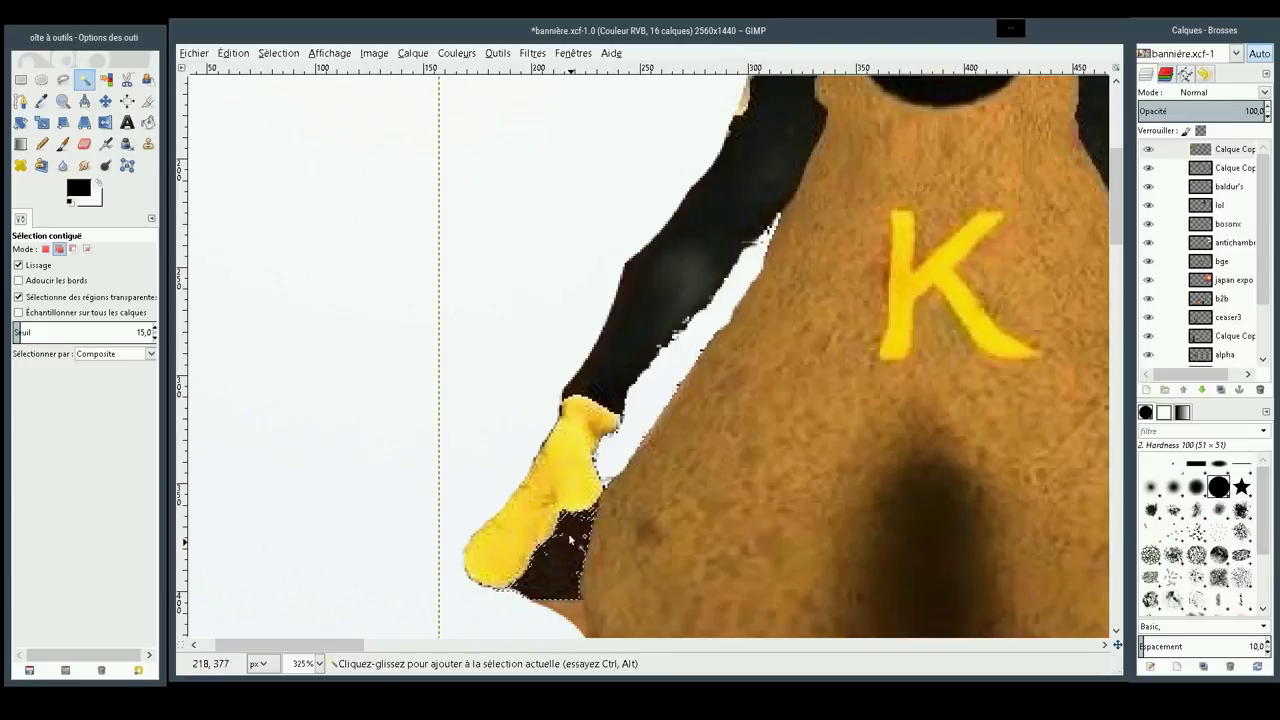
left_click(562, 539)
left_click(560, 608)
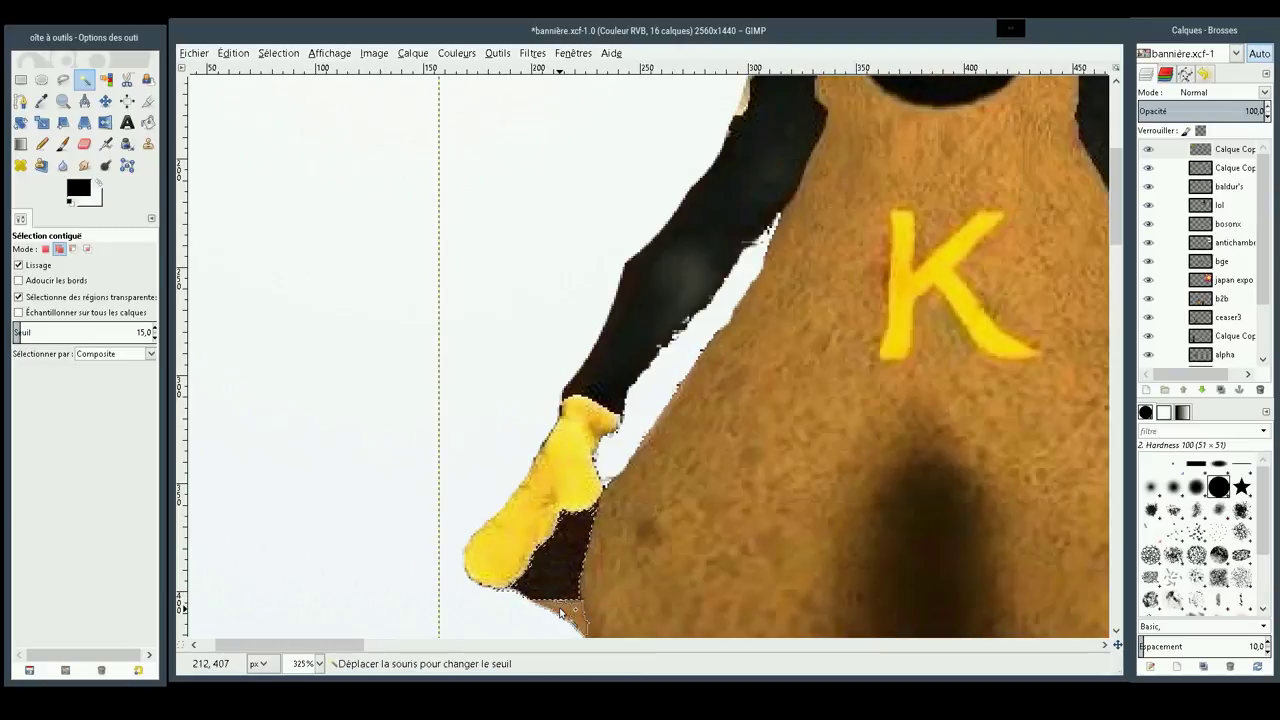
left_click_drag(560, 609, 547, 602)
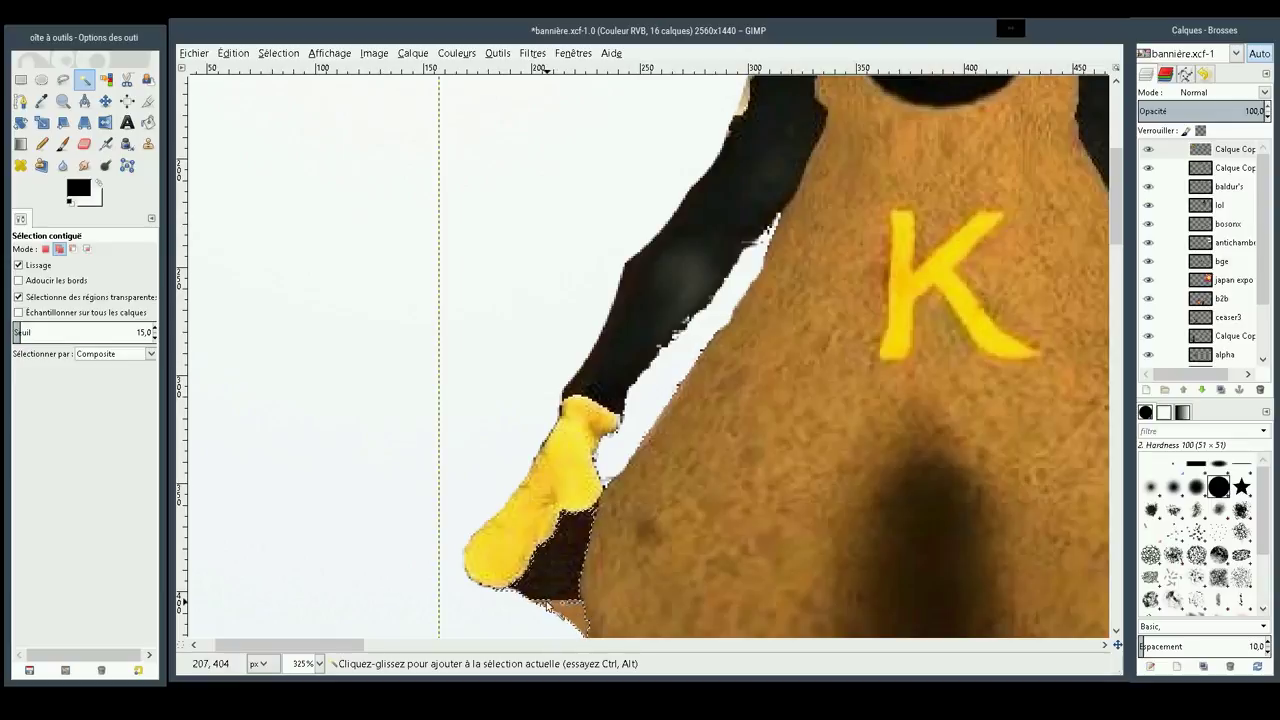
left_click(547, 602)
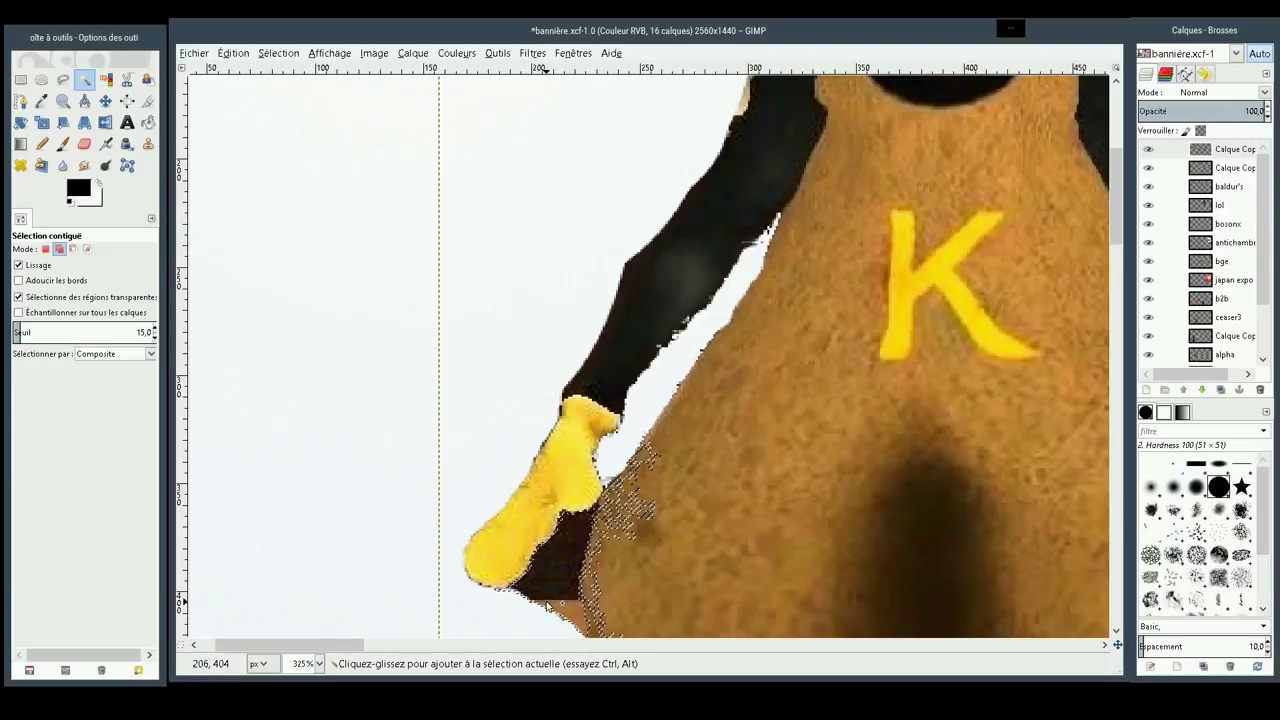
key("ctrl+z")
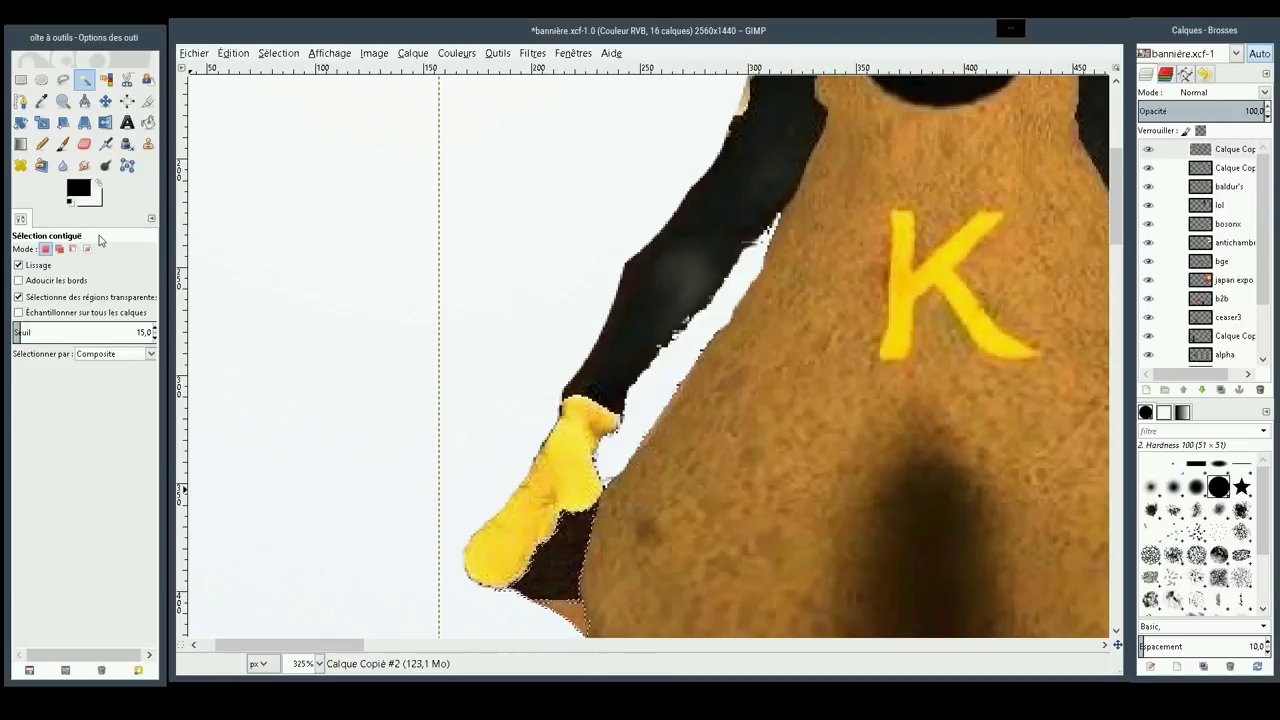
Add a small oval under the dark patch below the yellow hand to the ellipse selection
left_click(41, 79)
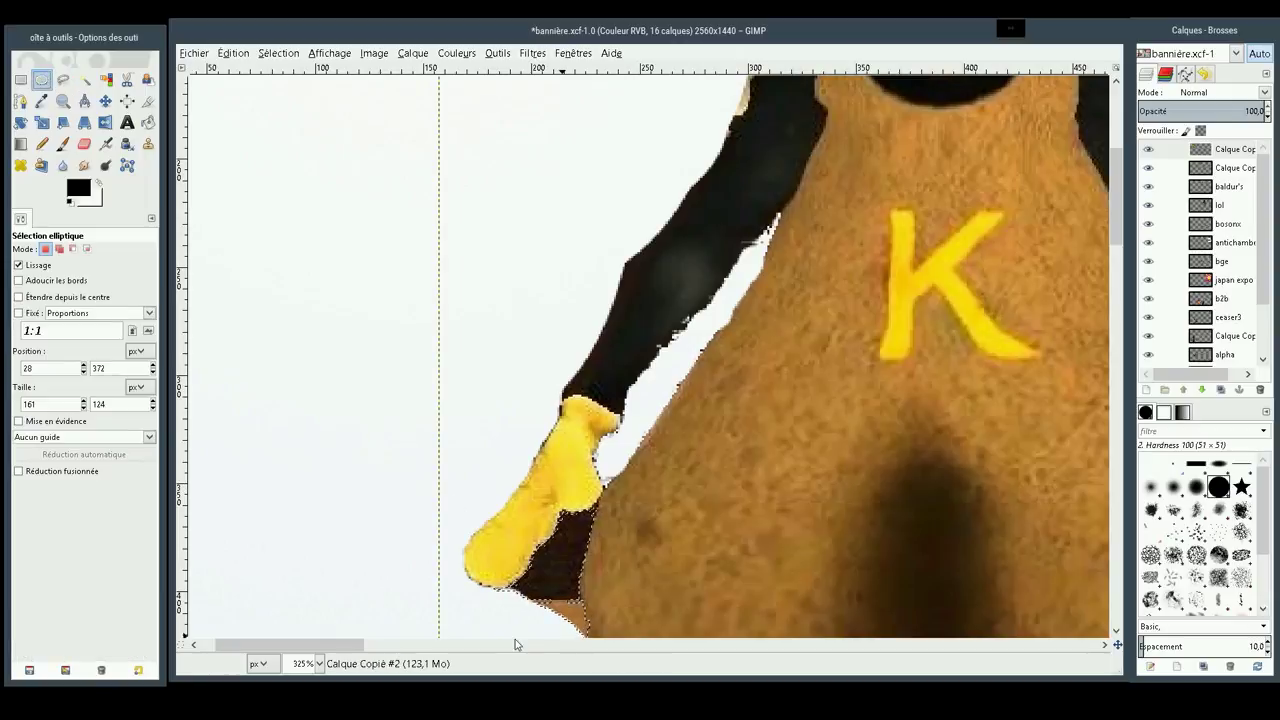
left_click_drag(503, 611, 587, 590, "shift")
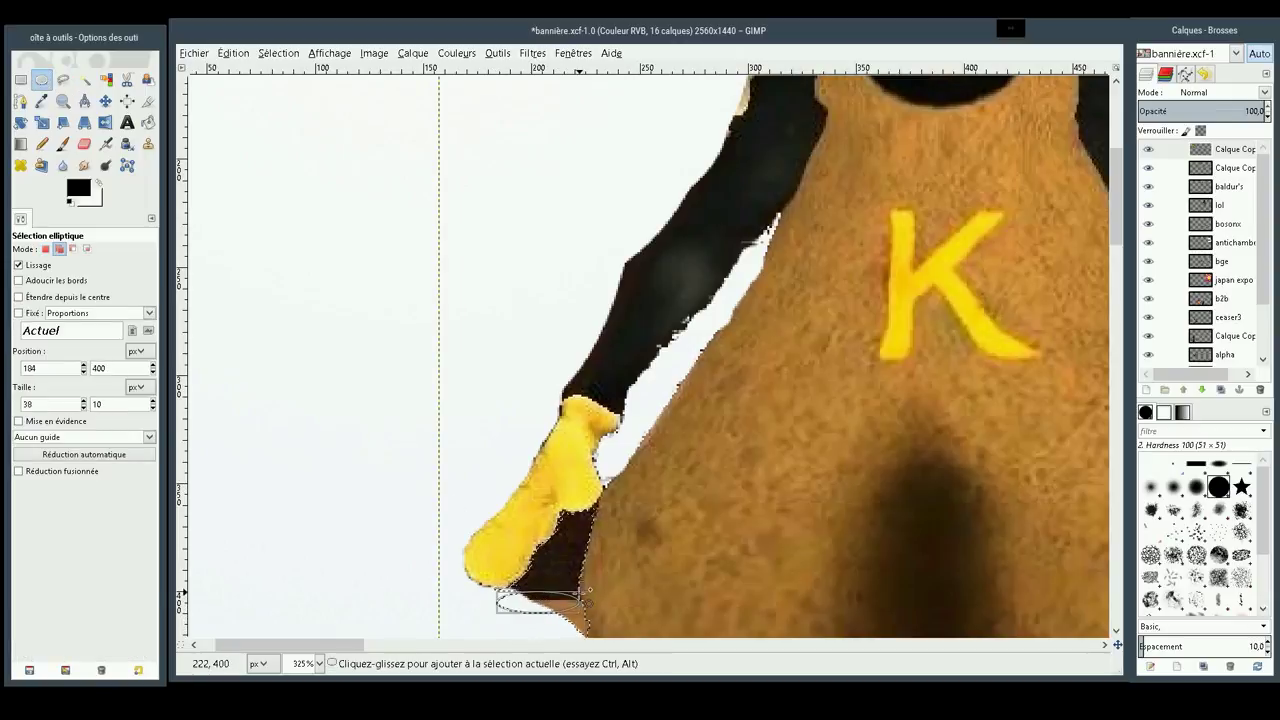
left_click_drag(1117, 225, 1117, 260)
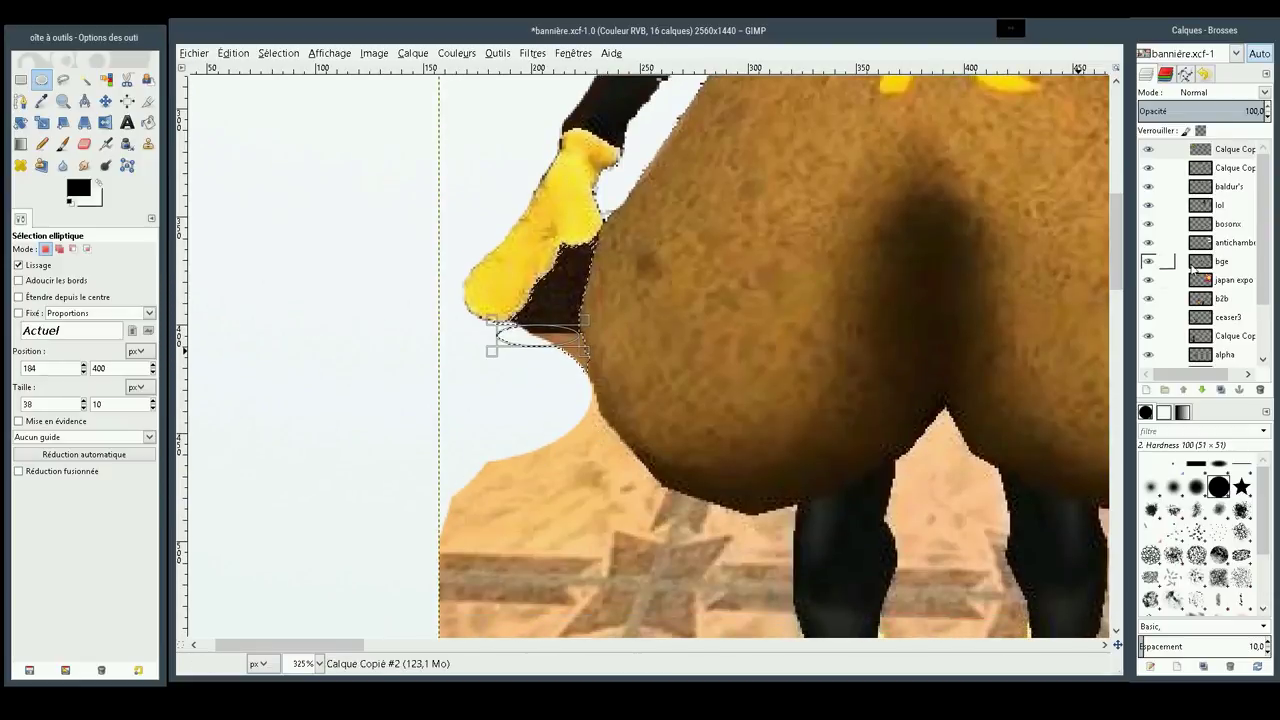
left_click_drag(1117, 240, 1117, 258)
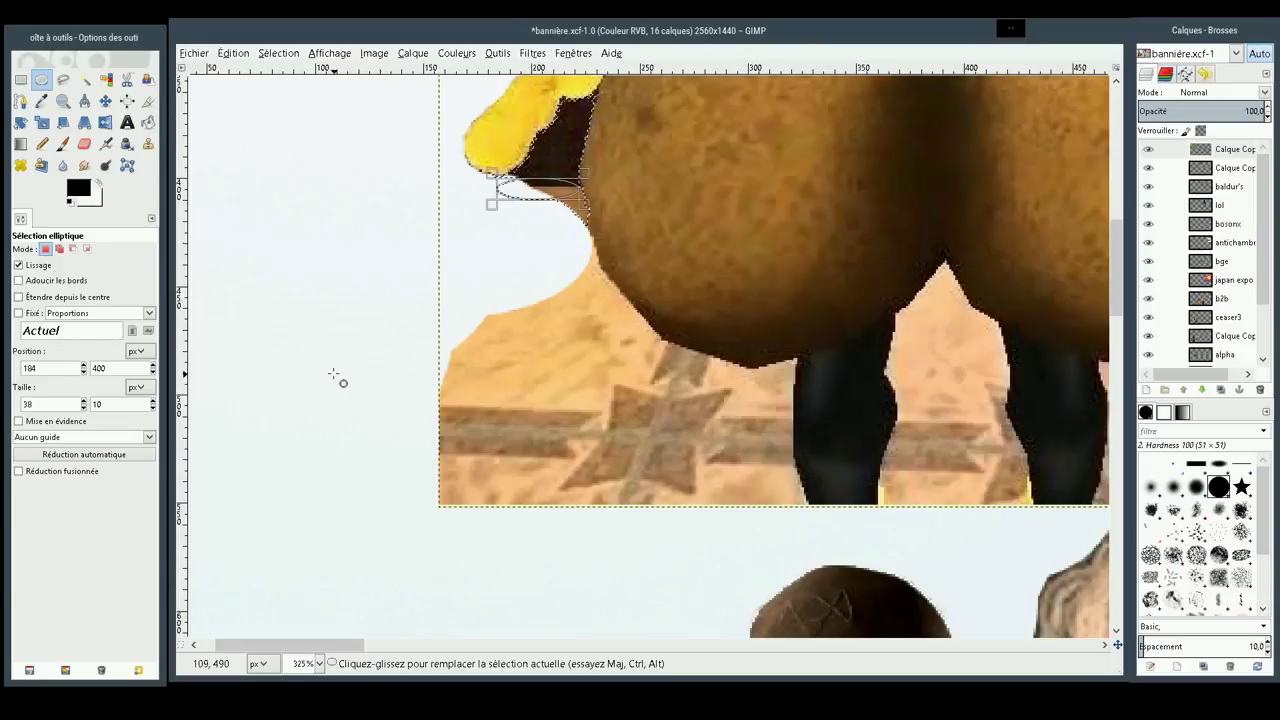
mouse_move(350, 269)
left_mouse_down()
mouse_move(606, 590)
mouse_move(689, 613)
mouse_move(391, 566)
mouse_move(200, 390)
mouse_move(452, 421)
mouse_move(304, 392)
left_mouse_up()
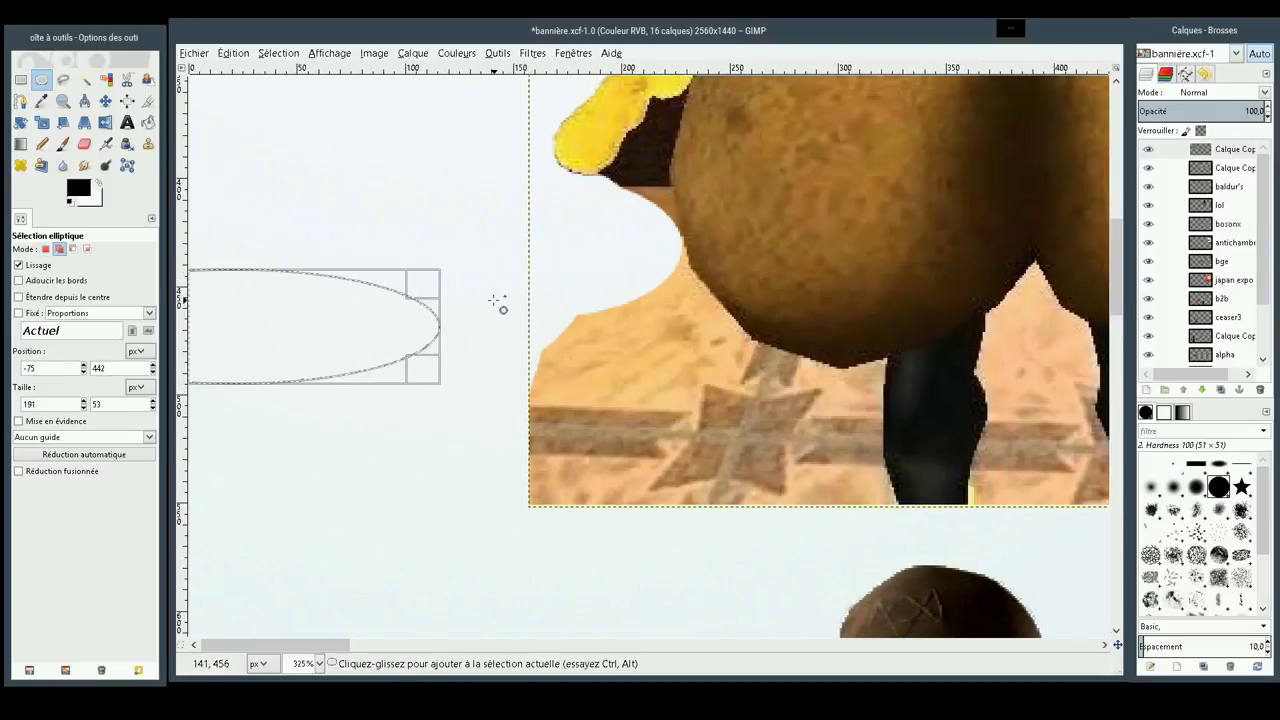
Build a cloud of ellipses over the floor corner, left background and front-leg area
key("Return")
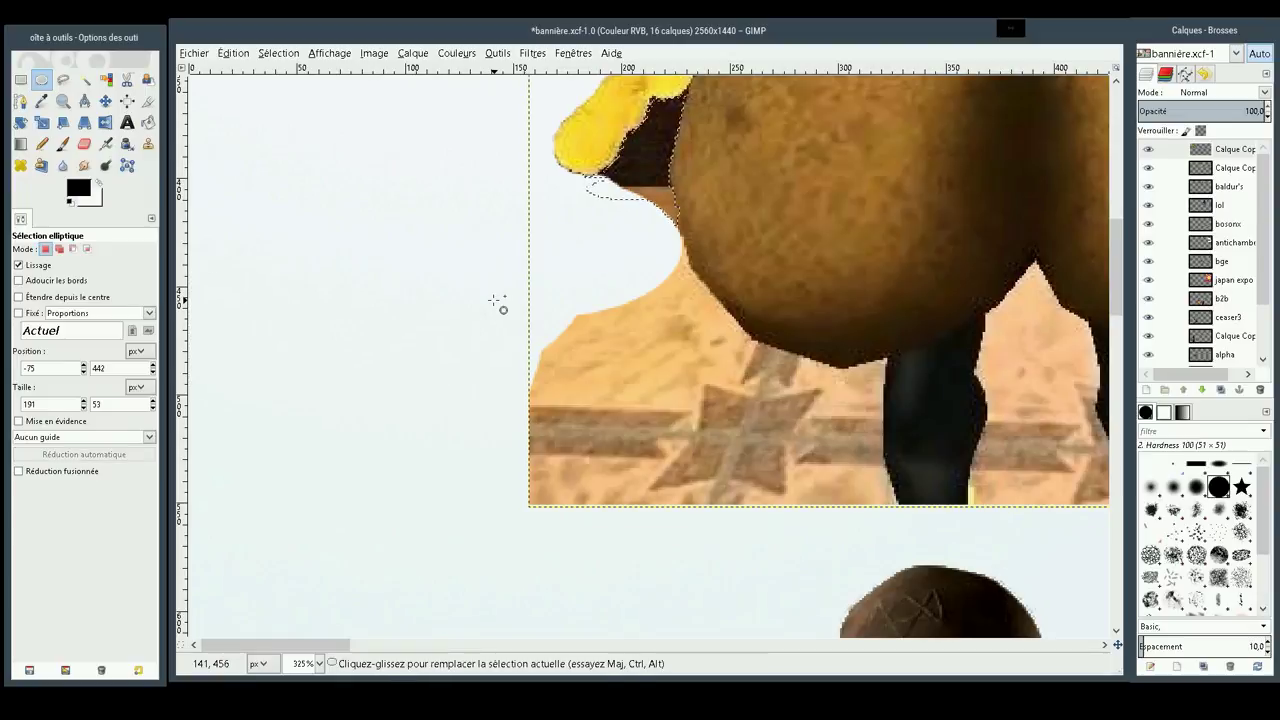
mouse_move(477, 289)
left_mouse_down()
mouse_move(812, 589)
mouse_move(785, 580)
left_mouse_up()
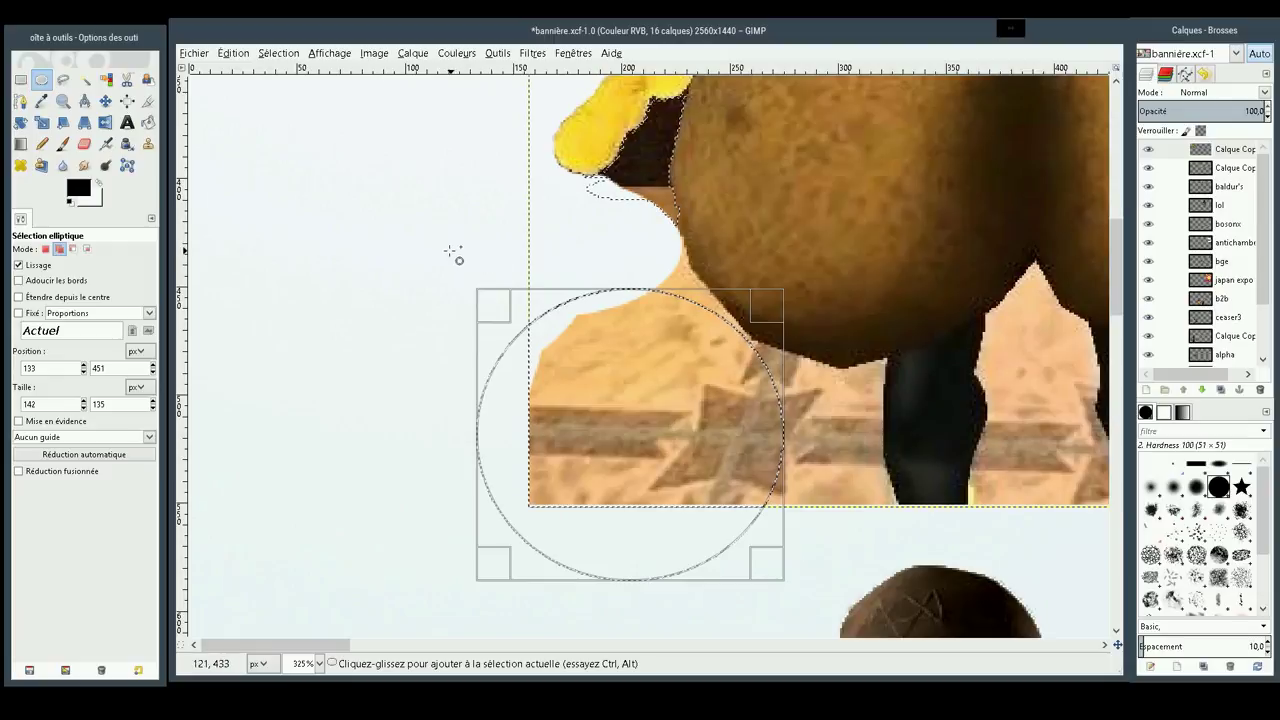
mouse_move(449, 250)
left_mouse_down()
mouse_move(725, 339)
mouse_move(738, 470)
left_mouse_up()
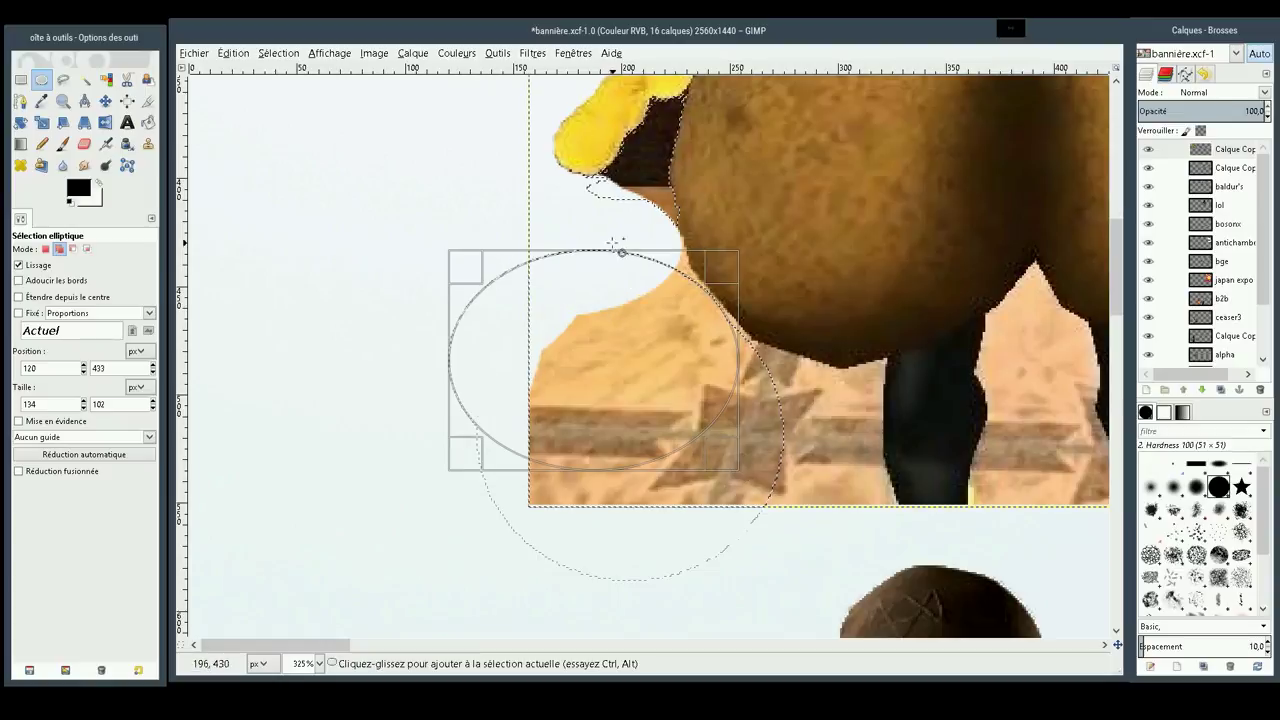
left_click_drag(607, 229, 691, 331)
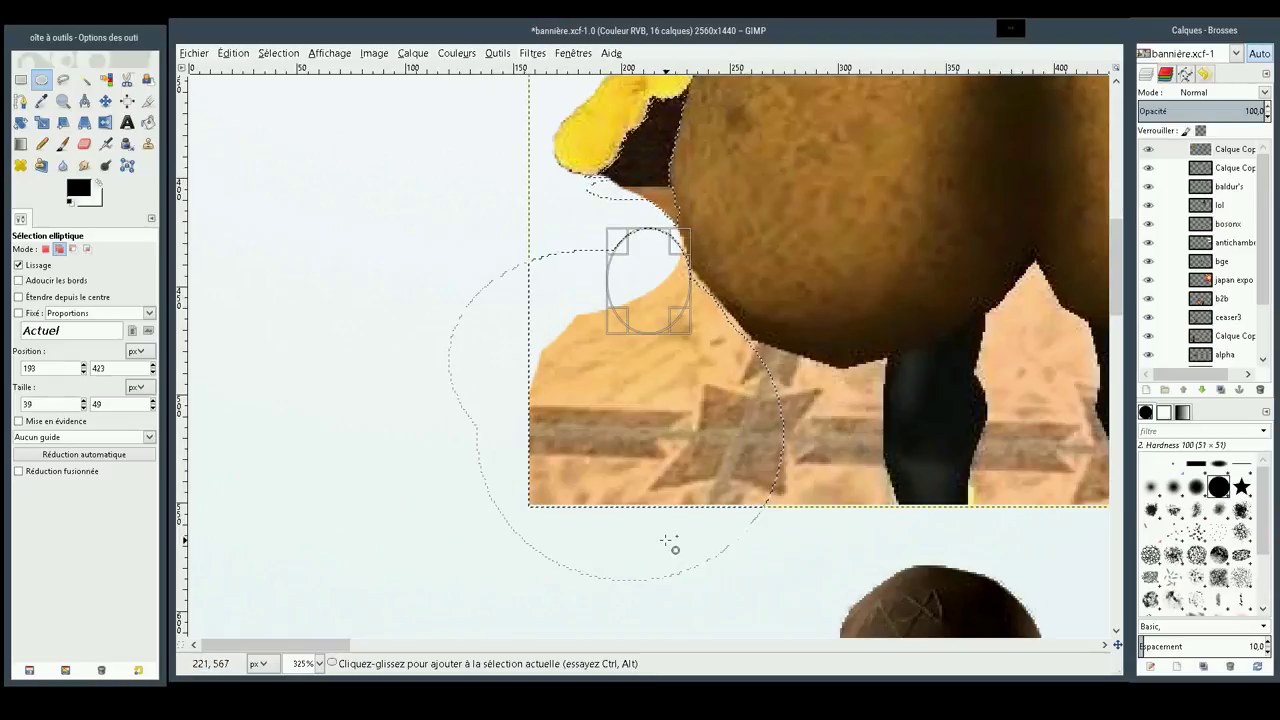
mouse_move(672, 545)
left_mouse_down()
mouse_move(833, 378)
mouse_move(822, 343)
left_mouse_up()
left_click_drag(714, 597, 888, 364)
left_click(776, 497)
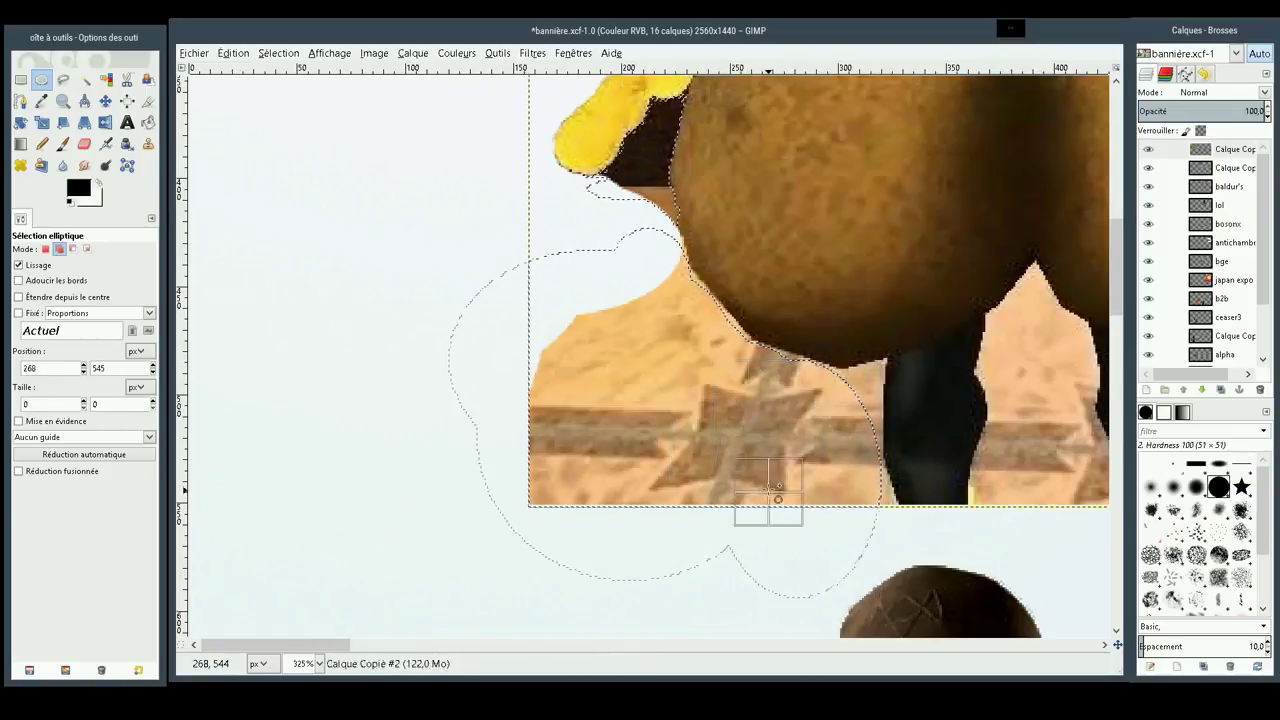
mouse_move(777, 497)
left_mouse_down()
mouse_move(794, 357)
mouse_move(823, 357)
left_mouse_up()
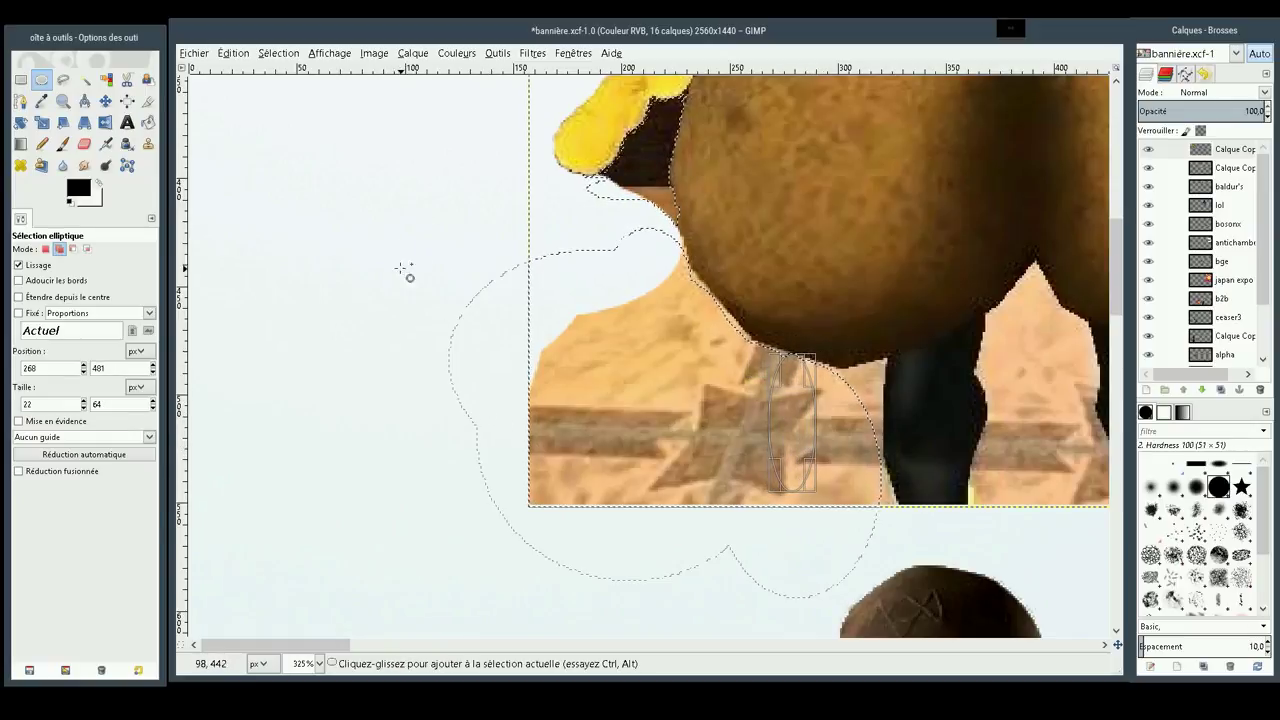
Add more ovals over the star-patterned floor and under the yellow hand, then delete them
mouse_move(292, 294)
left_mouse_down()
mouse_move(766, 389)
mouse_move(735, 392)
mouse_move(752, 387)
left_mouse_up()
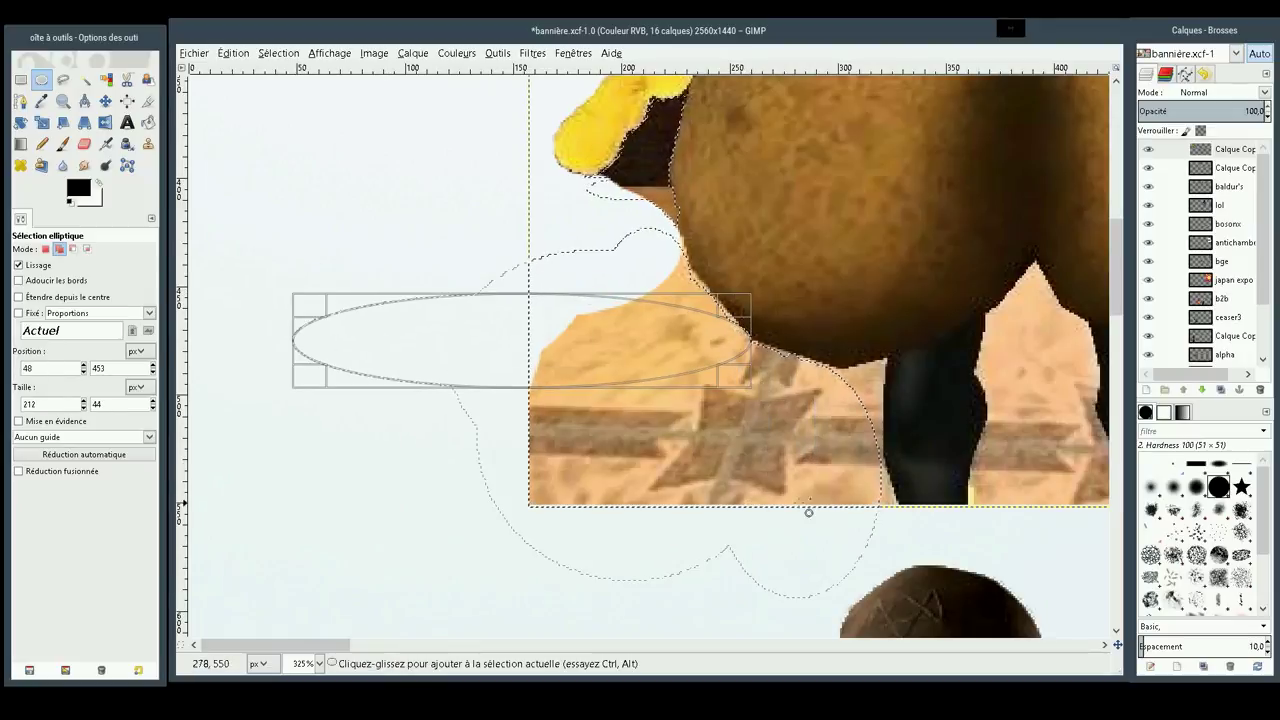
mouse_move(850, 532)
left_mouse_down()
mouse_move(733, 354)
mouse_move(673, 356)
left_mouse_up()
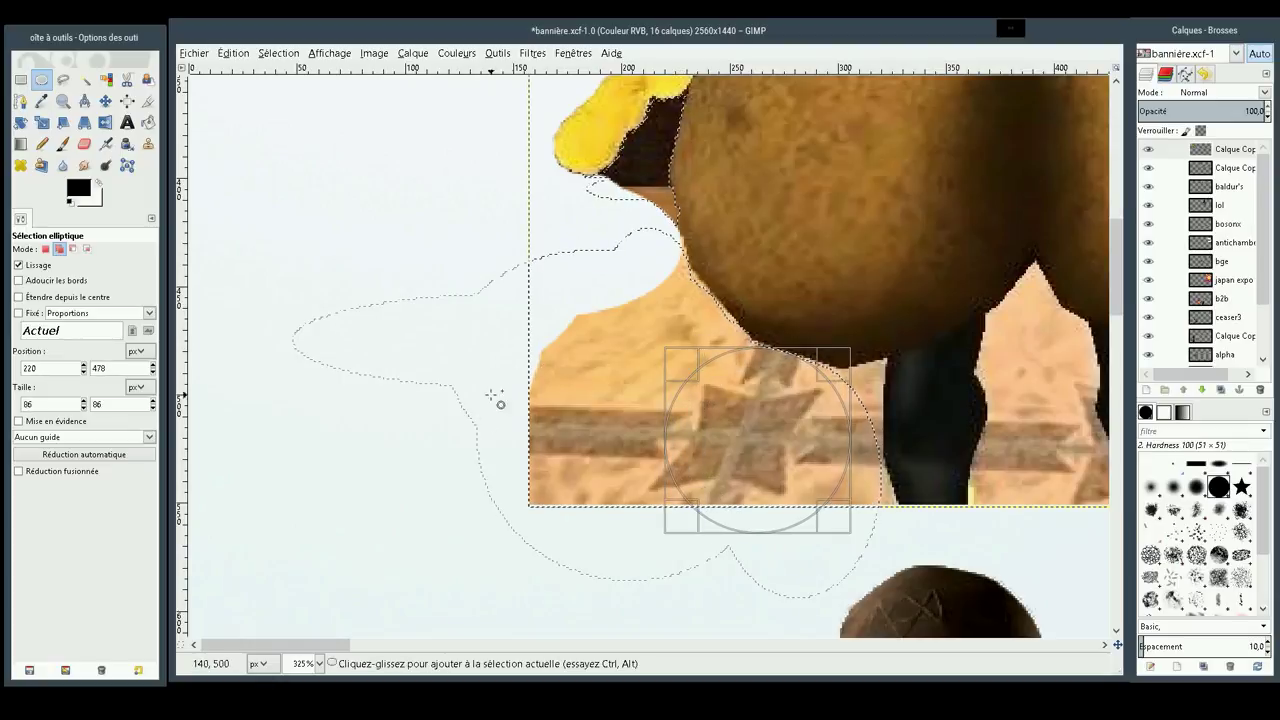
left_click_drag(440, 531, 741, 232)
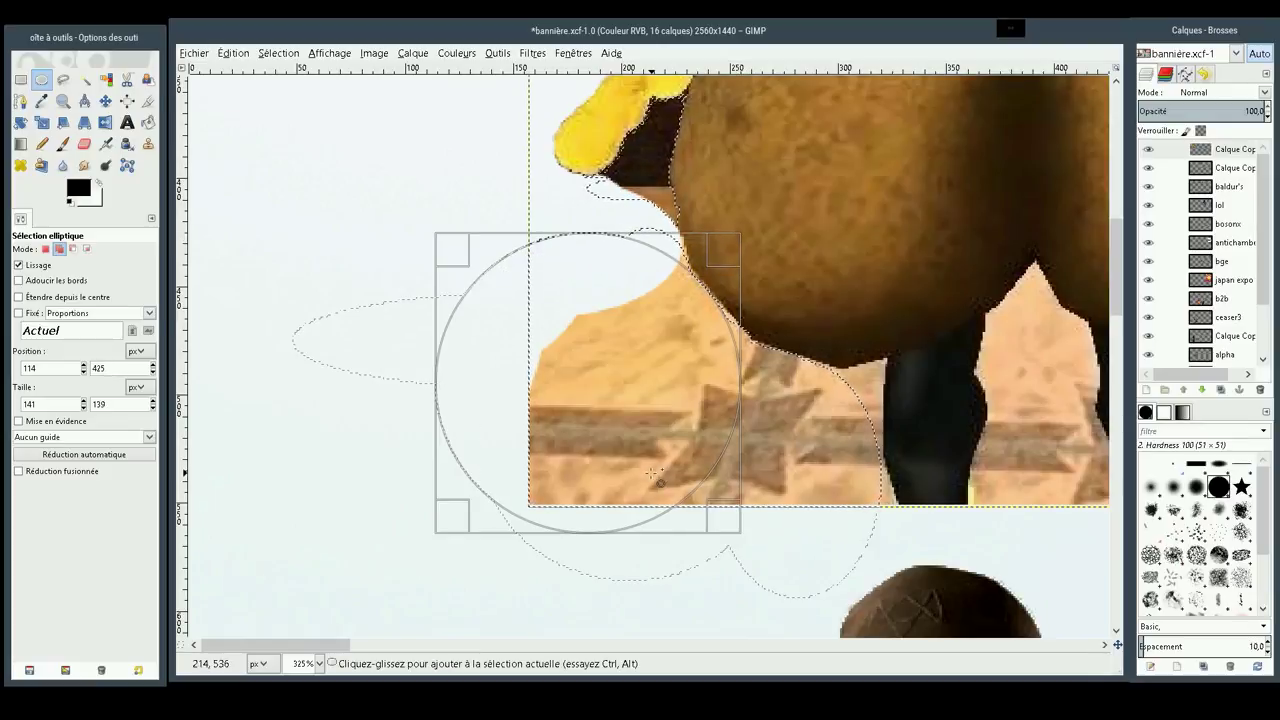
mouse_move(626, 487)
left_mouse_down()
mouse_move(758, 336)
mouse_move(755, 298)
left_mouse_up()
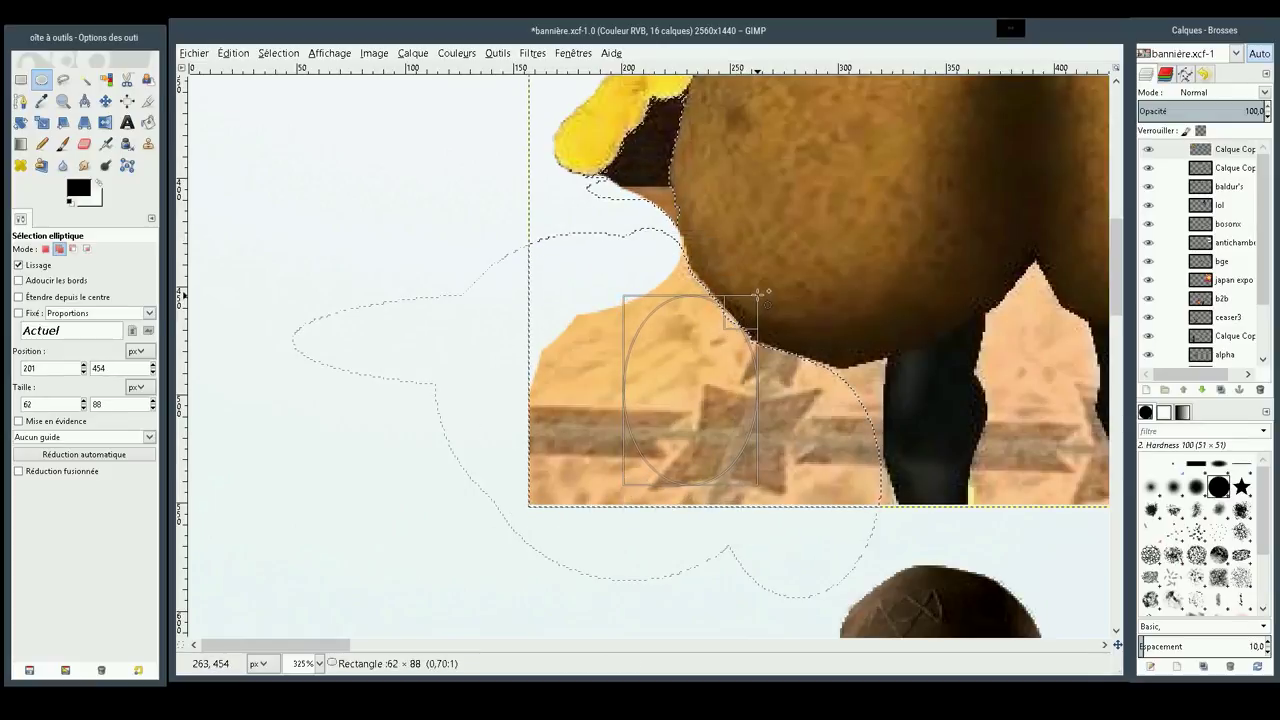
mouse_move(431, 459)
left_mouse_down()
mouse_move(705, 180)
mouse_move(673, 265)
left_mouse_up()
mouse_move(586, 309)
left_mouse_down()
mouse_move(688, 228)
mouse_move(684, 213)
left_mouse_up()
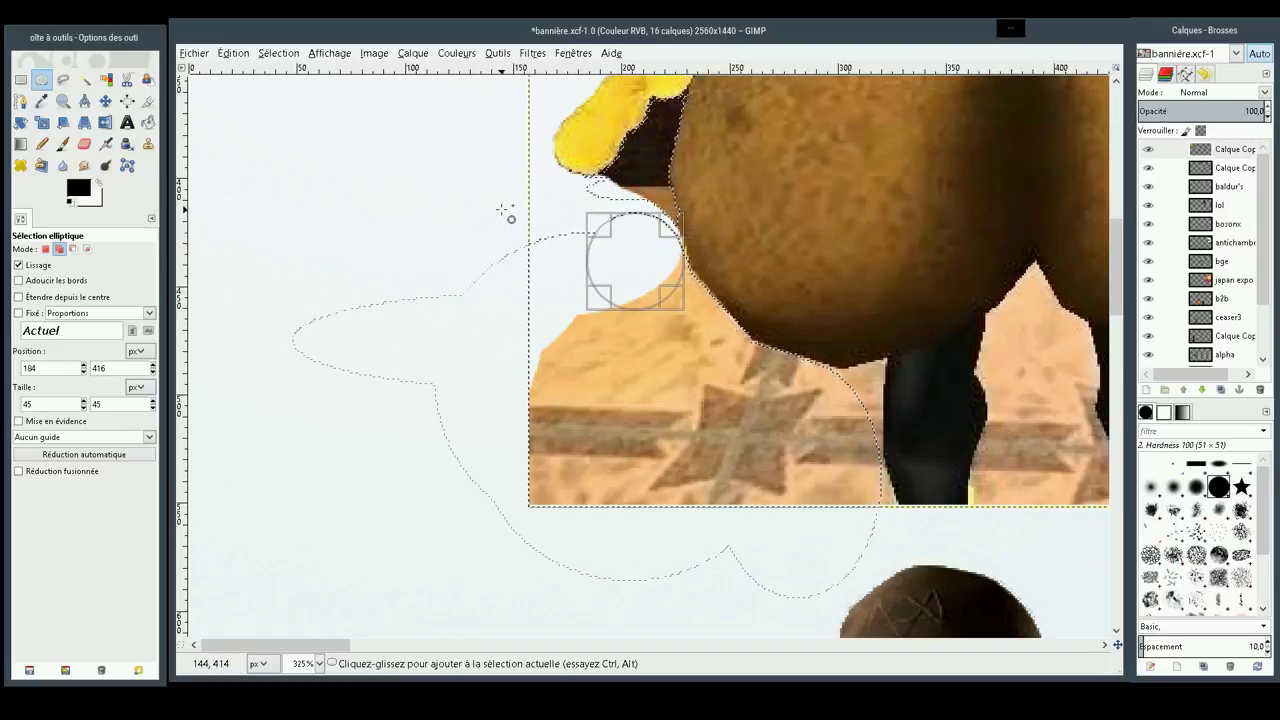
left_click_drag(509, 212, 692, 292)
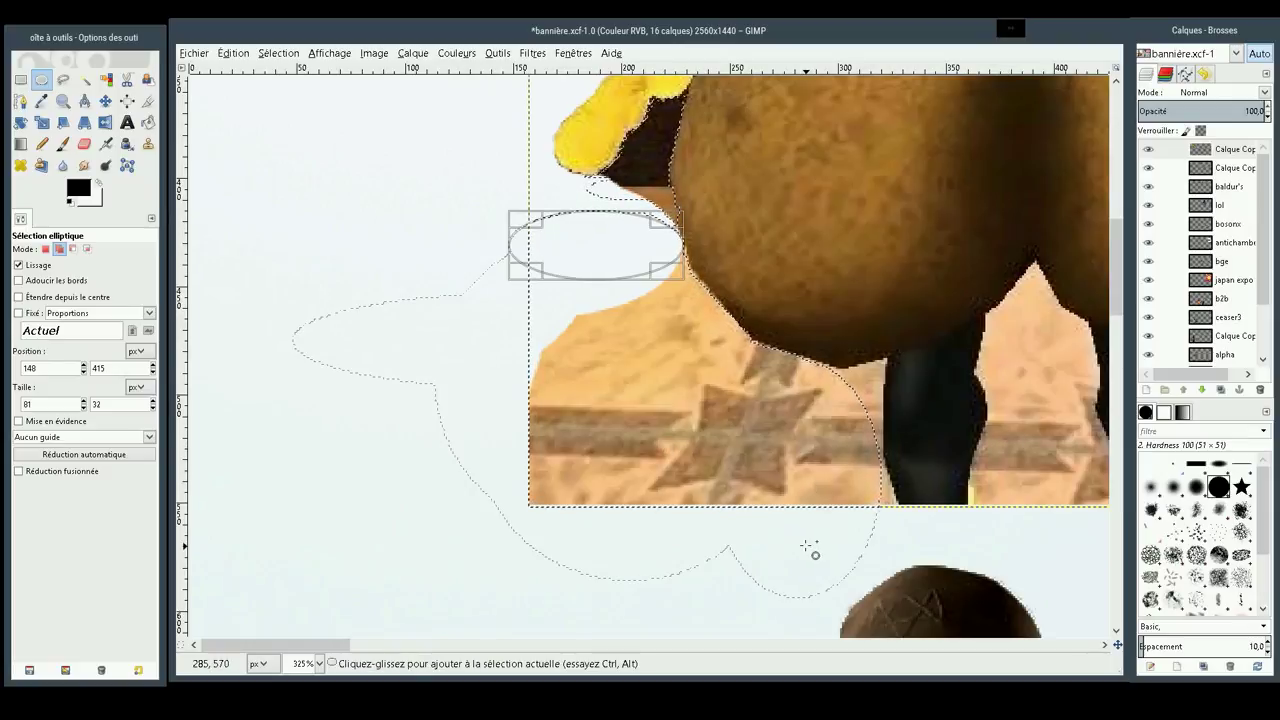
key("Delete")
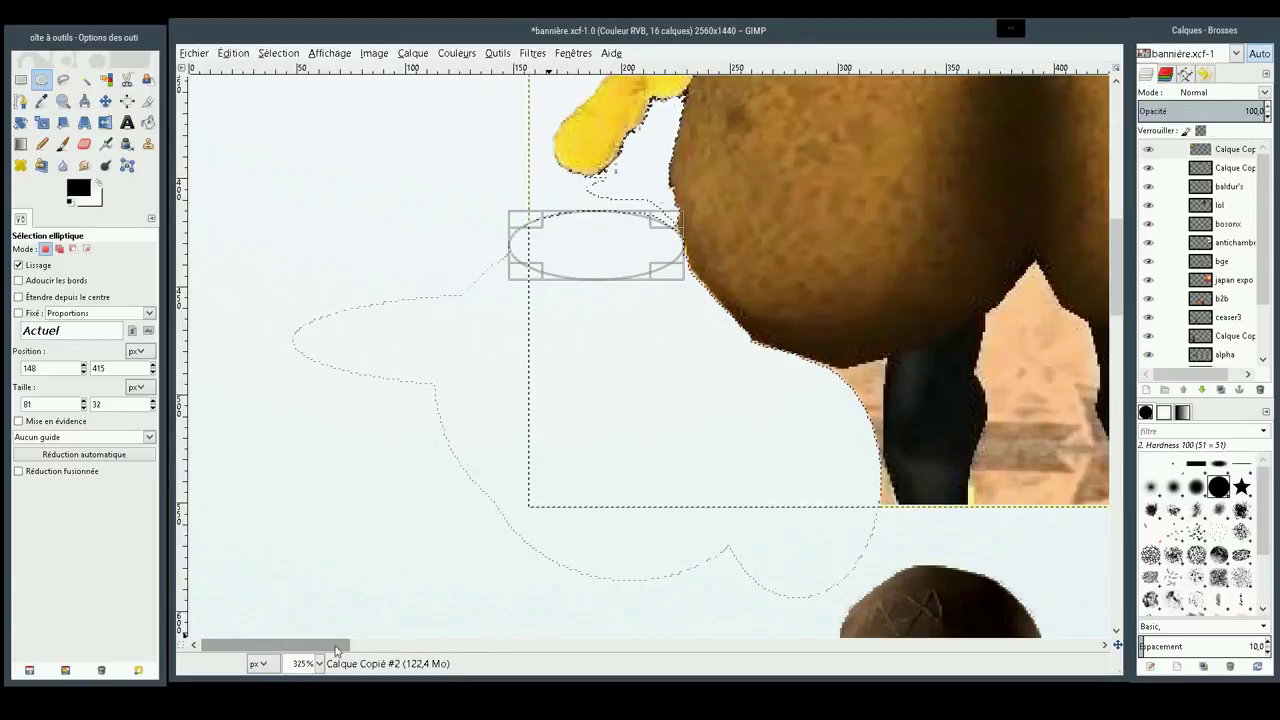
Fuzzy-select the background beside the left leg, between the legs and the right-hand floor
left_click_drag(338, 650, 407, 650)
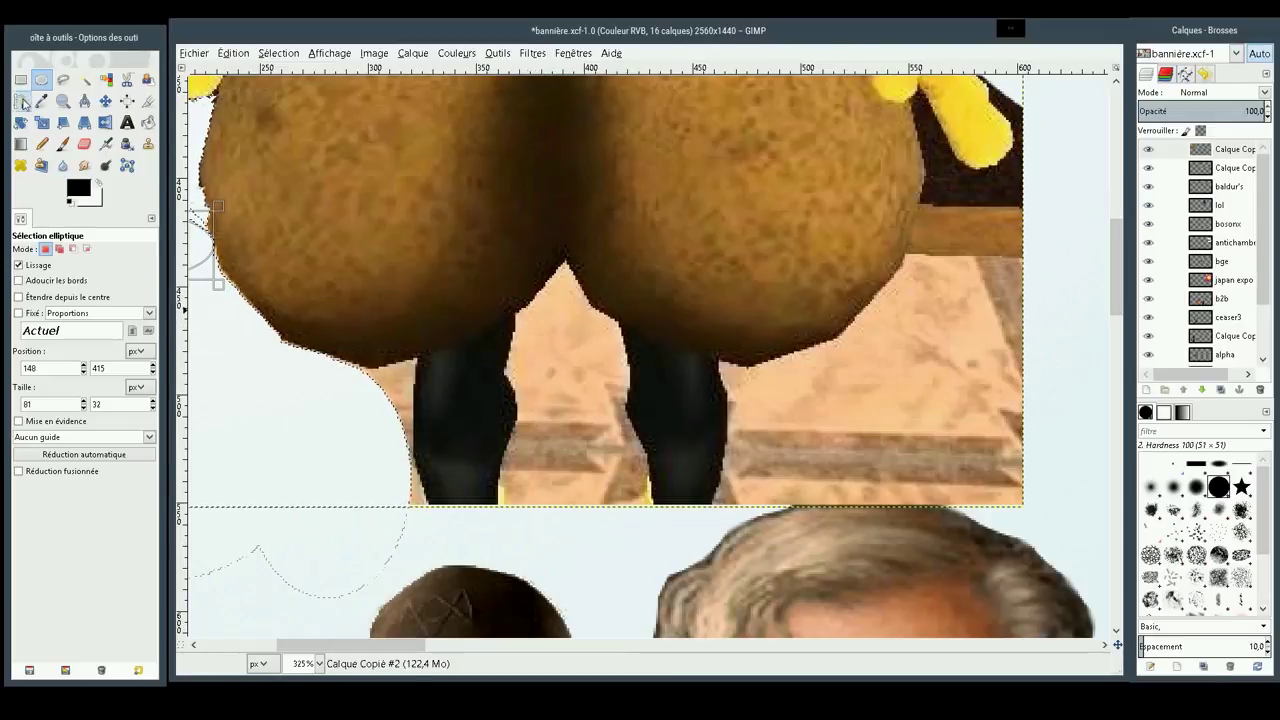
left_click(84, 79)
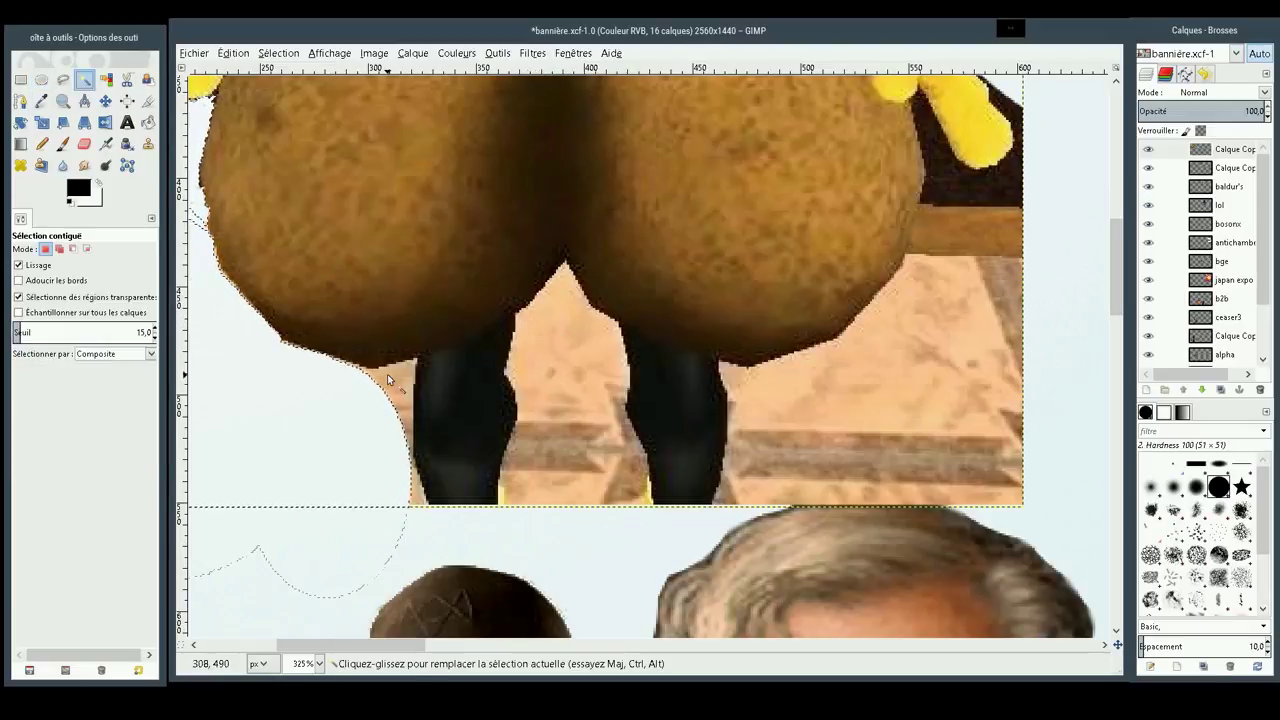
left_click_drag(365, 376, 479, 386)
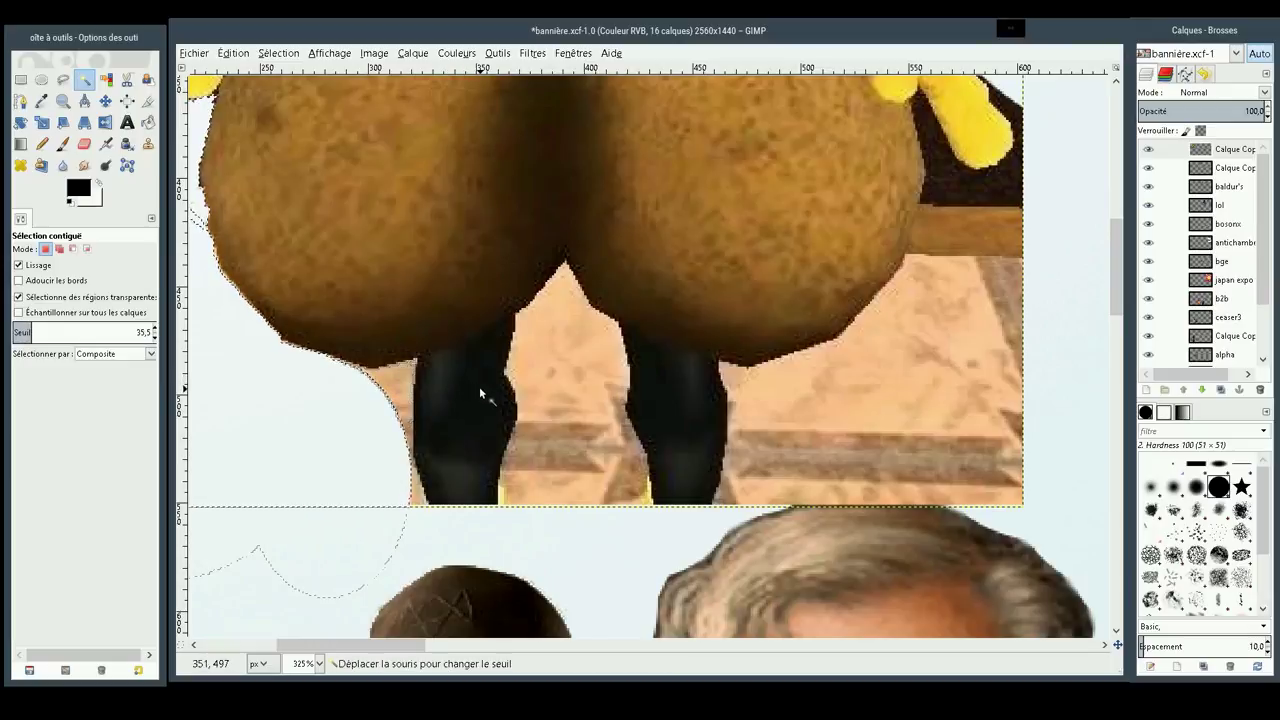
mouse_move(443, 451)
left_mouse_down()
mouse_move(418, 440)
mouse_move(432, 500)
mouse_move(530, 491)
left_mouse_up()
mouse_move(608, 274)
left_mouse_down()
mouse_move(647, 350)
mouse_move(555, 460)
mouse_move(665, 466)
left_mouse_up()
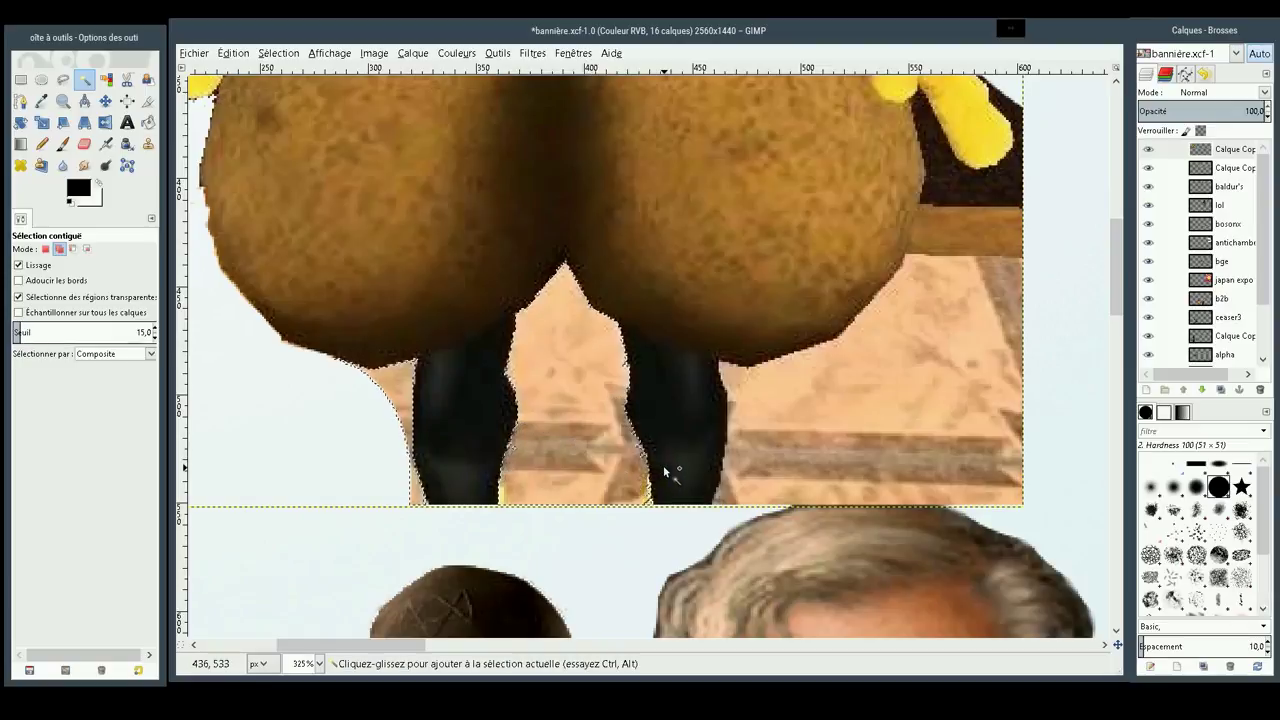
left_click_drag(839, 387, 978, 394)
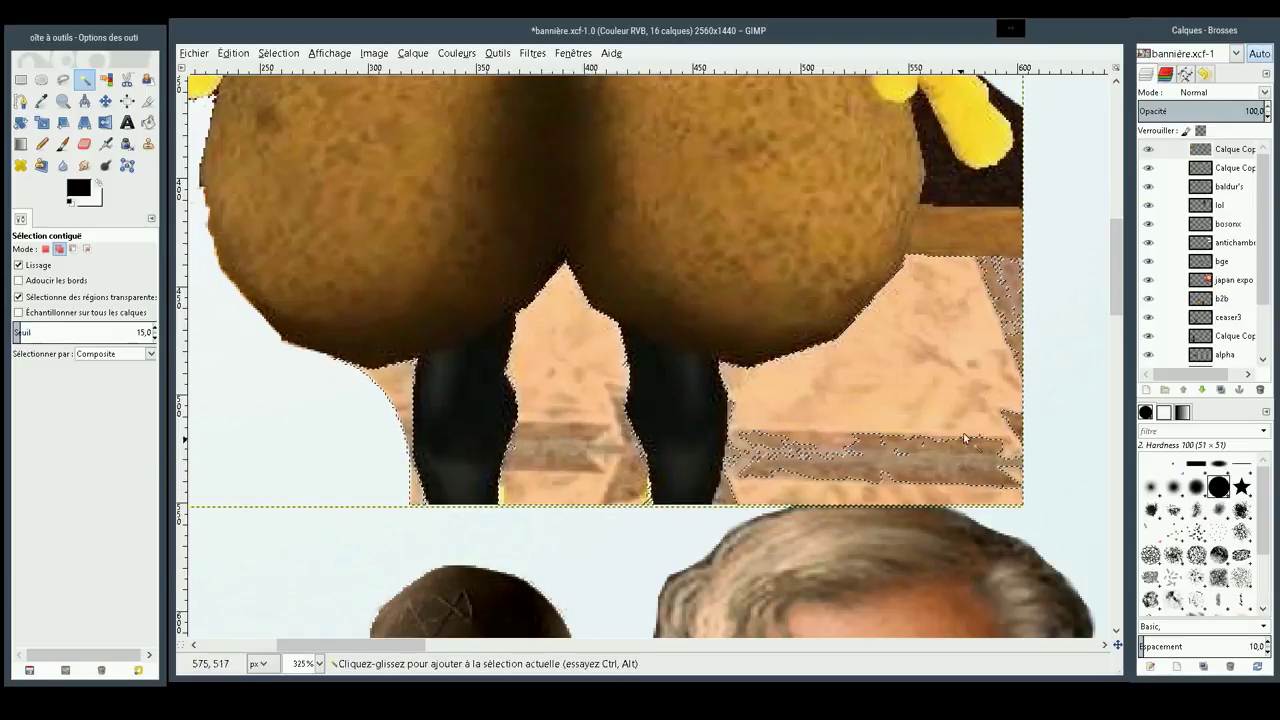
left_click(949, 470)
left_click_drag(1006, 464, 826, 494)
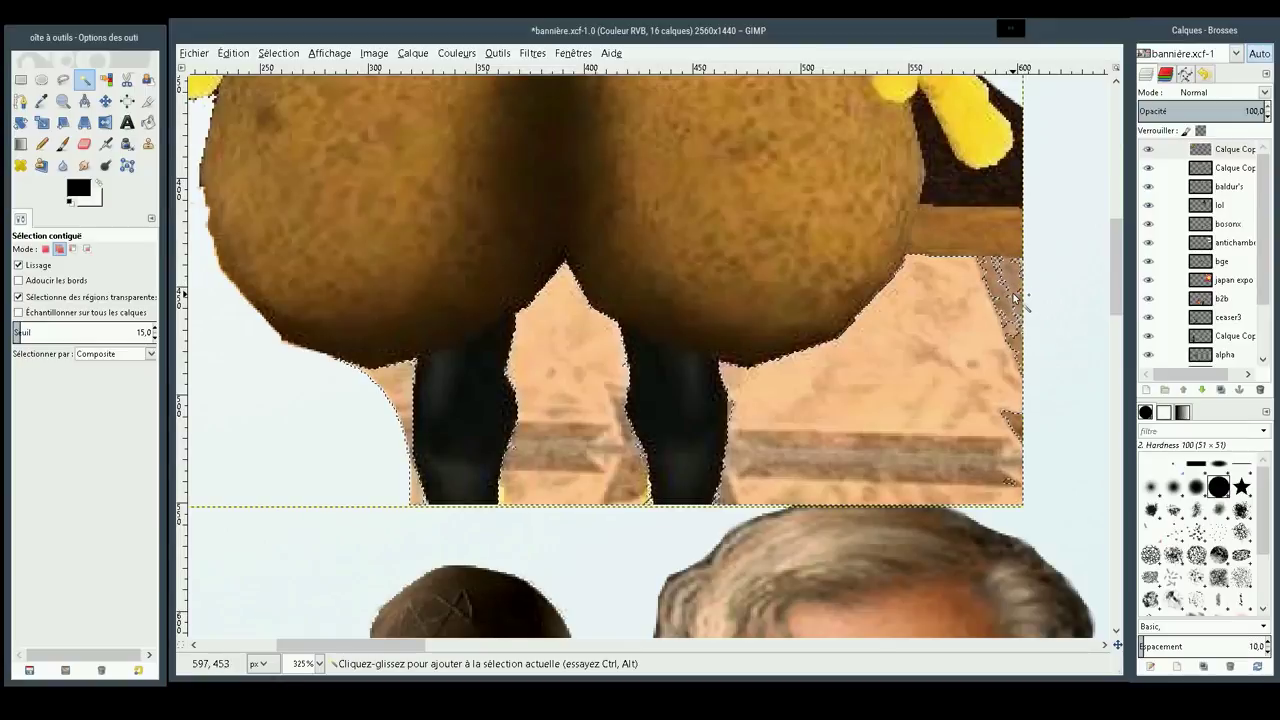
left_click_drag(1014, 286, 1040, 308)
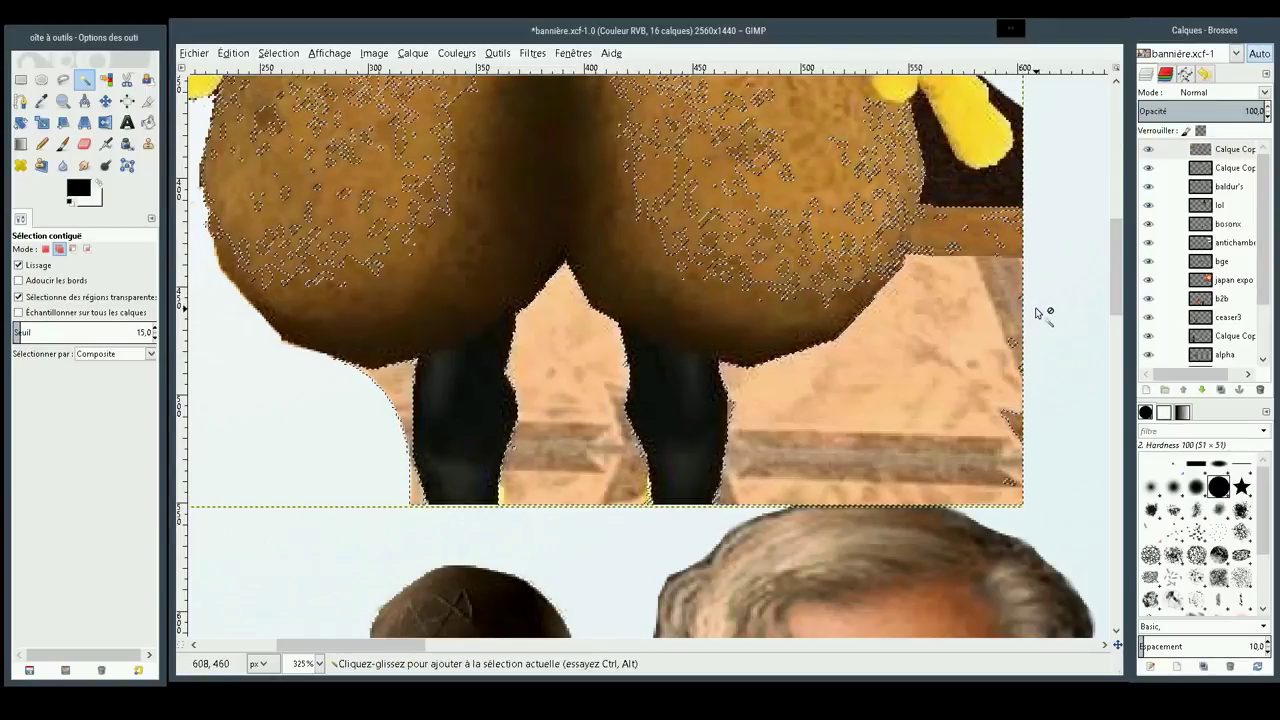
Fix the right-edge strip selection, delete the background between the legs, and deselect
key("ctrl+z")
left_click(997, 308, "shift")
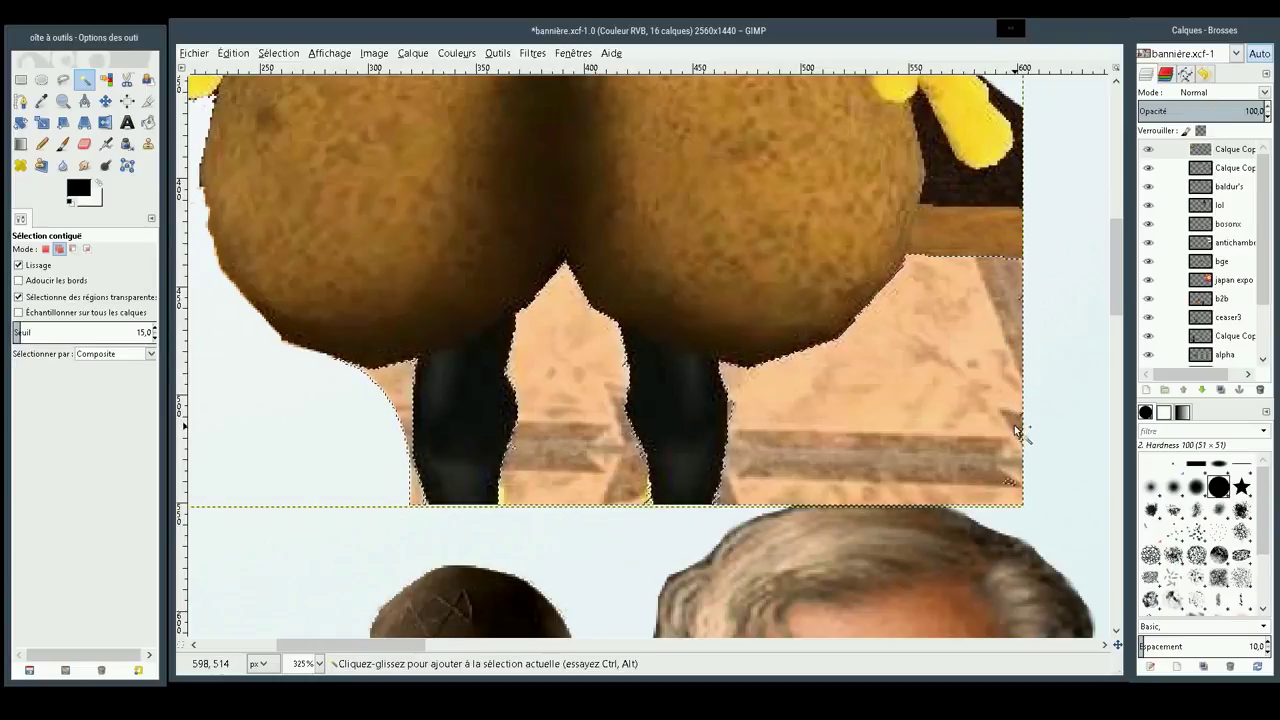
left_click_drag(1014, 423, 1015, 424)
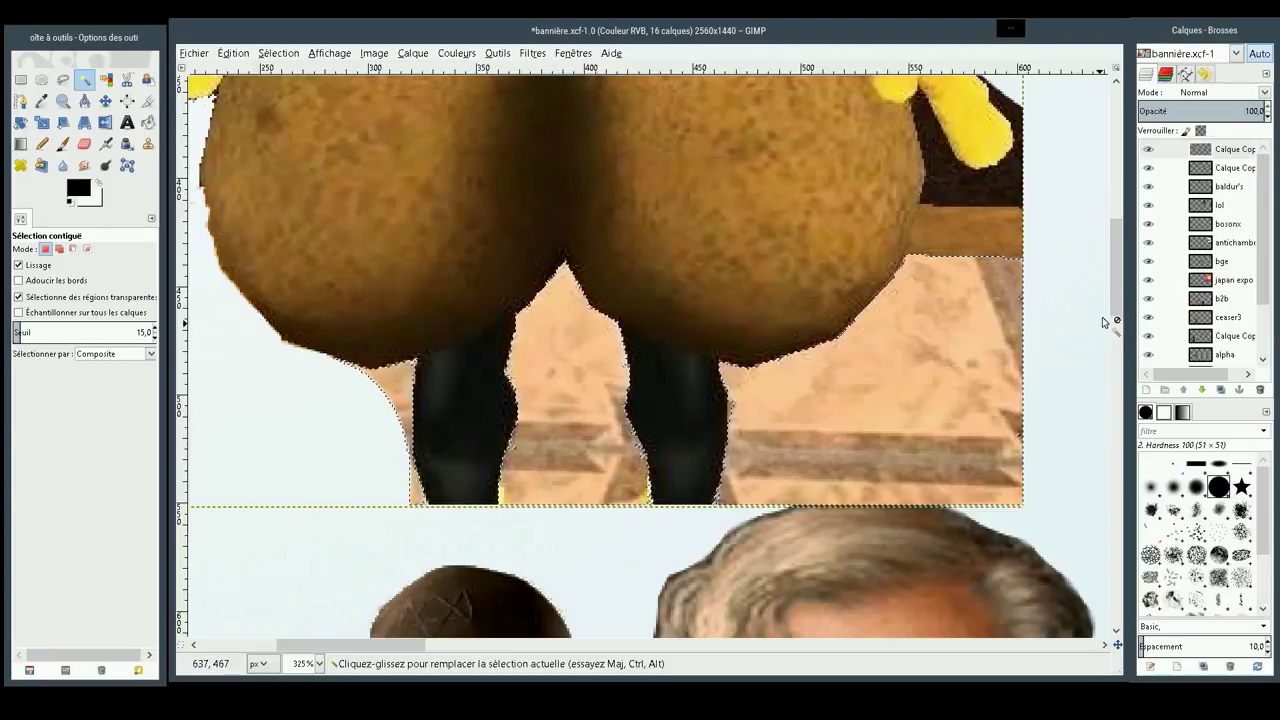
key("Delete")
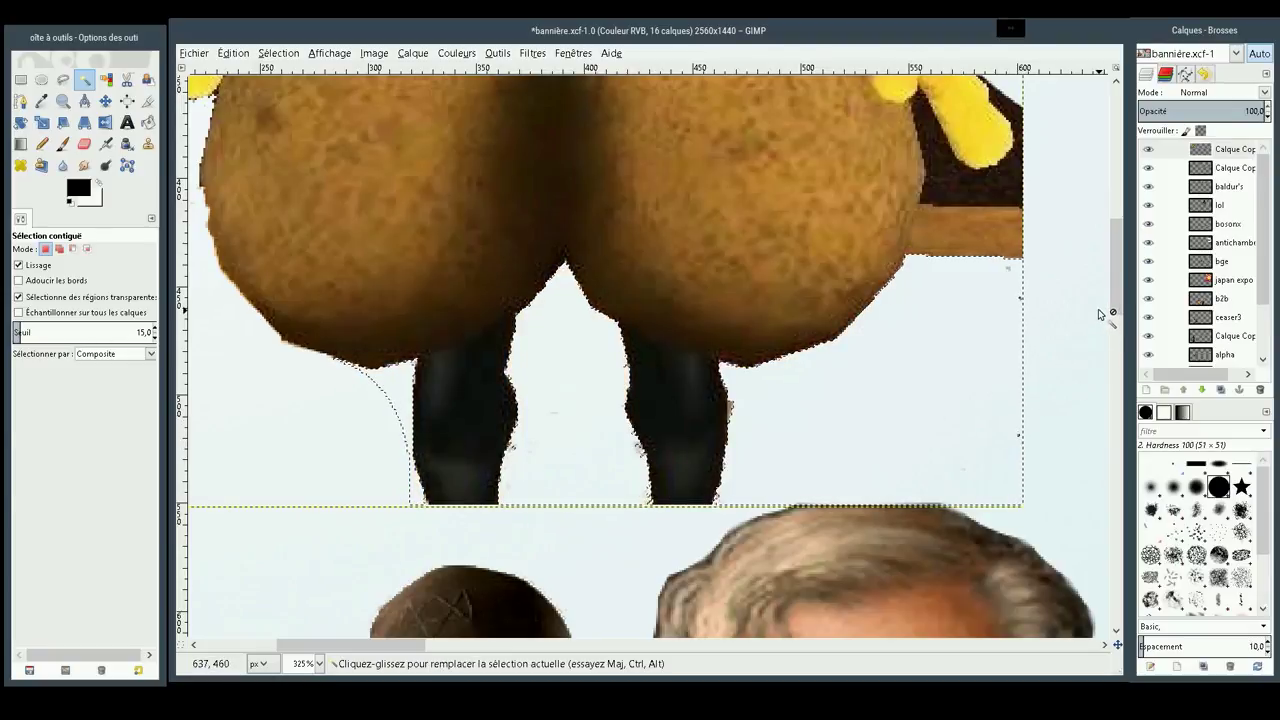
key("ctrl+shift+a")
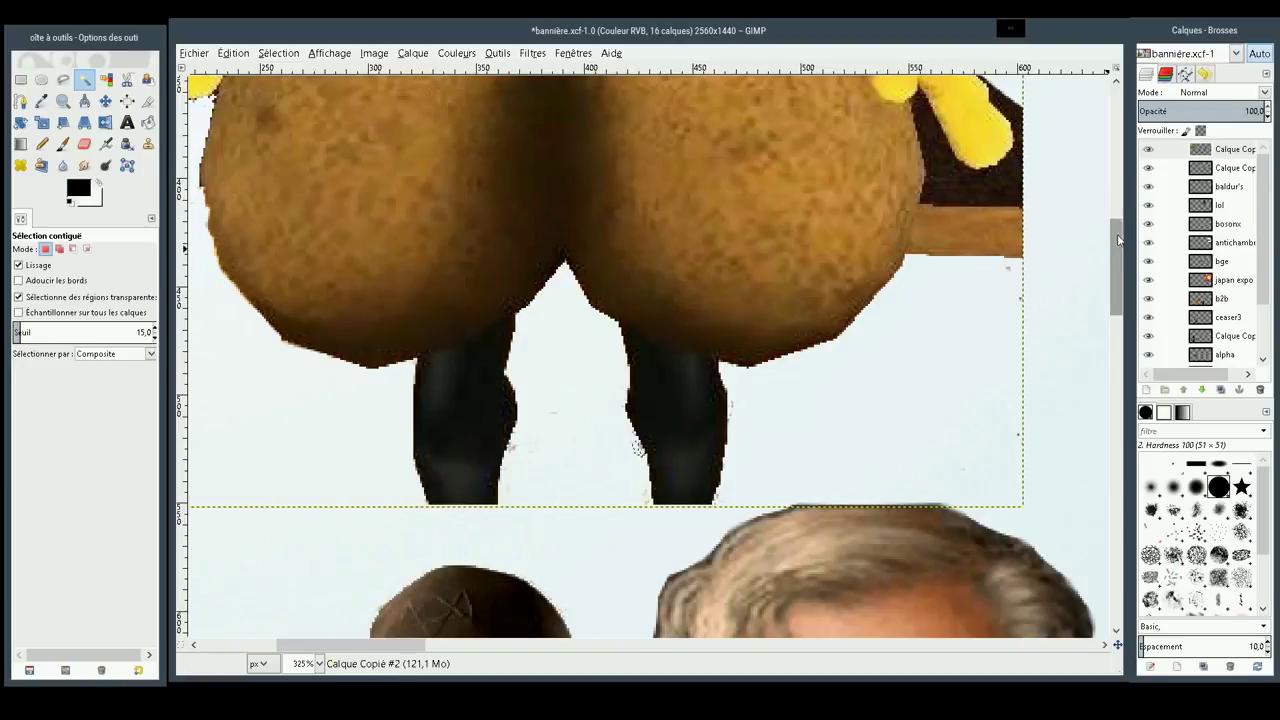
Fuzzy-select the background beside the yellow hand, lowering the threshold to shrink it
left_click_drag(1113, 278, 1113, 220)
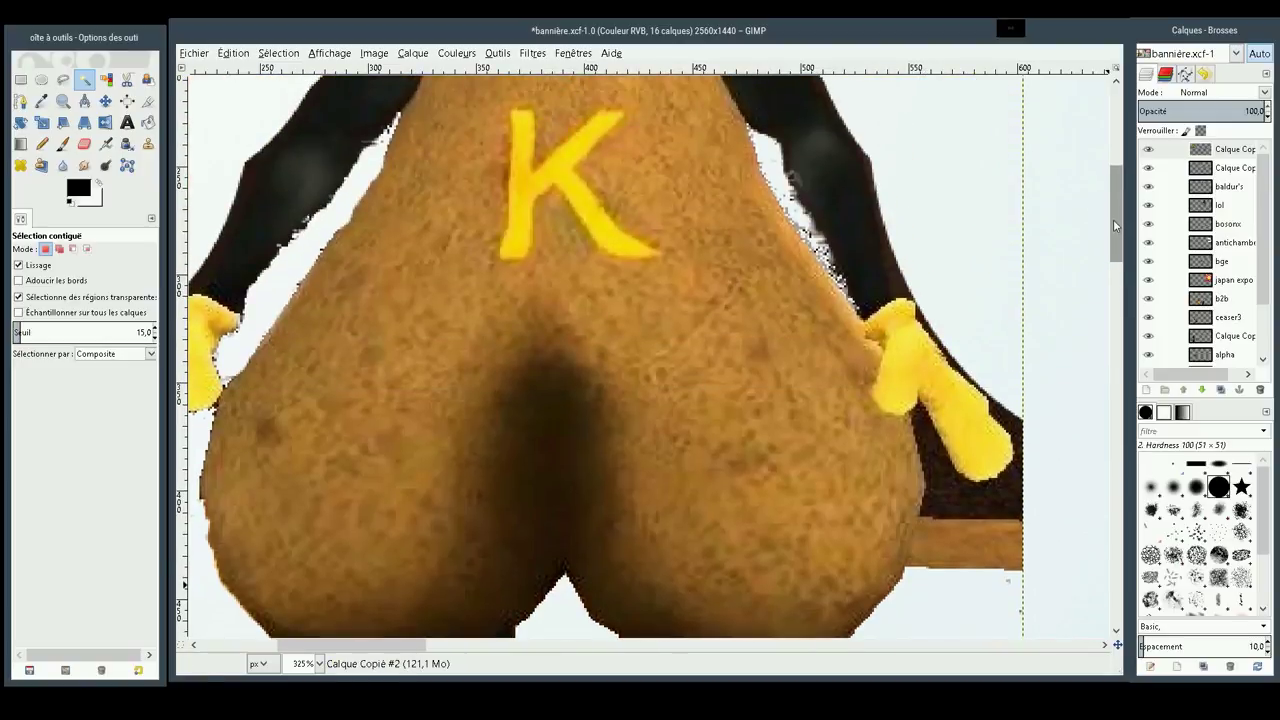
left_click(970, 492)
left_click_drag(970, 492, 1086, 500)
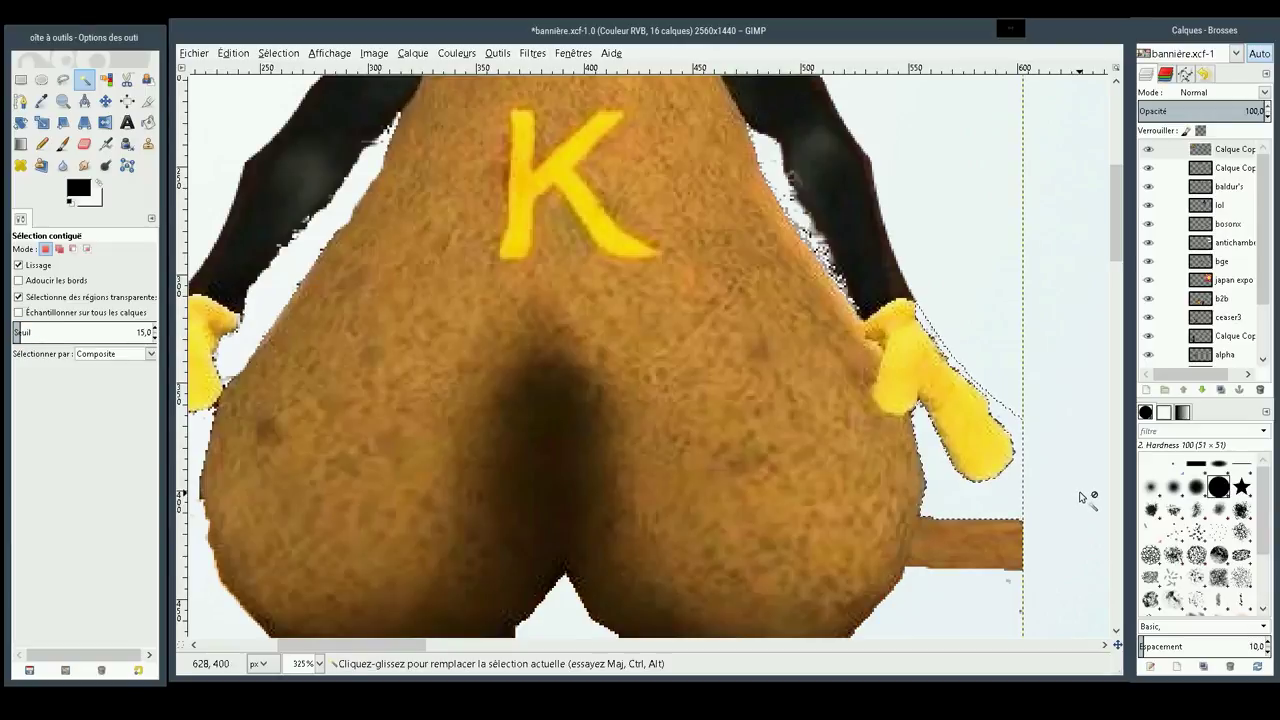
left_click_drag(940, 554, 854, 550)
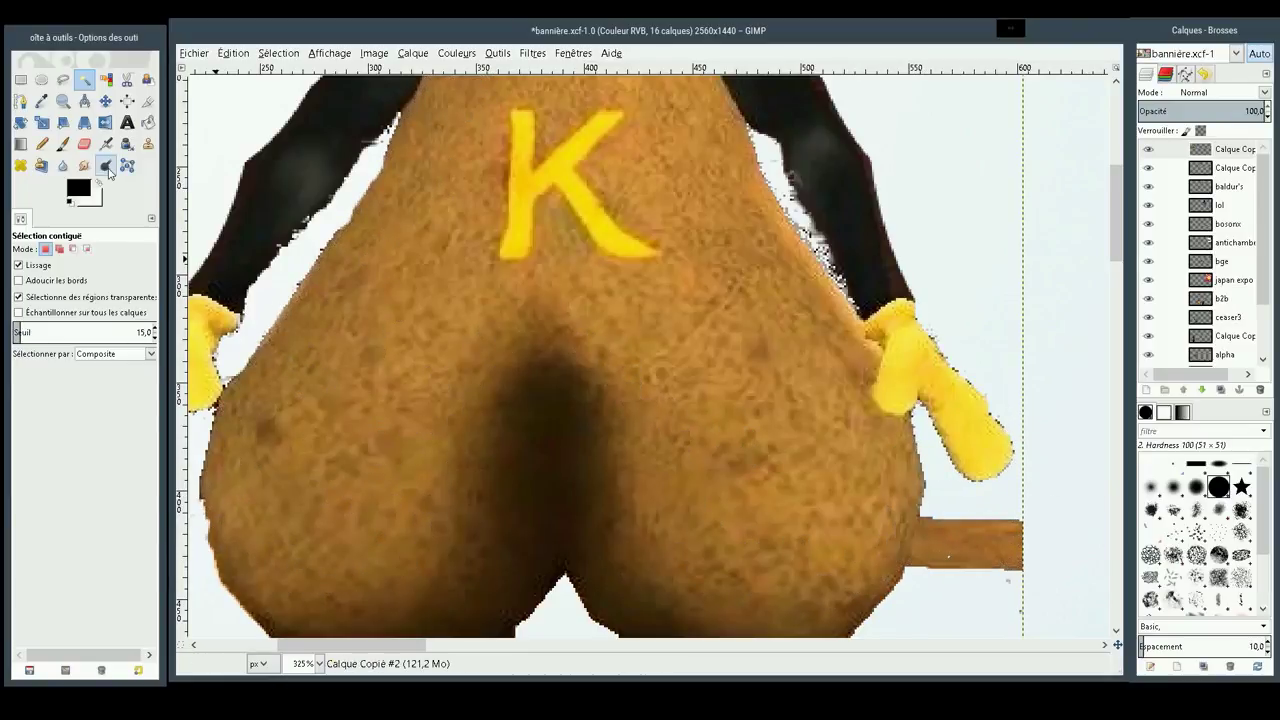
Erase the brown bar beside the mascot's lower right with an elliptical selection and Delete
left_click(41, 79)
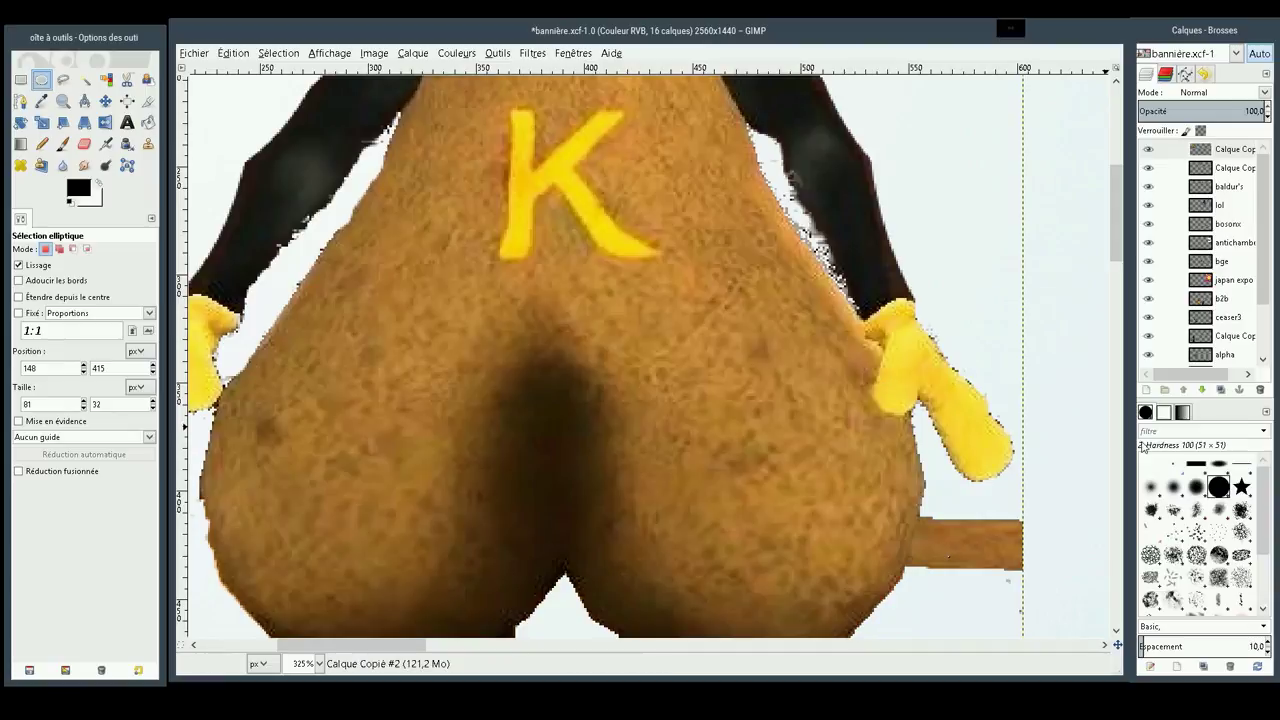
left_click_drag(1066, 492, 914, 623)
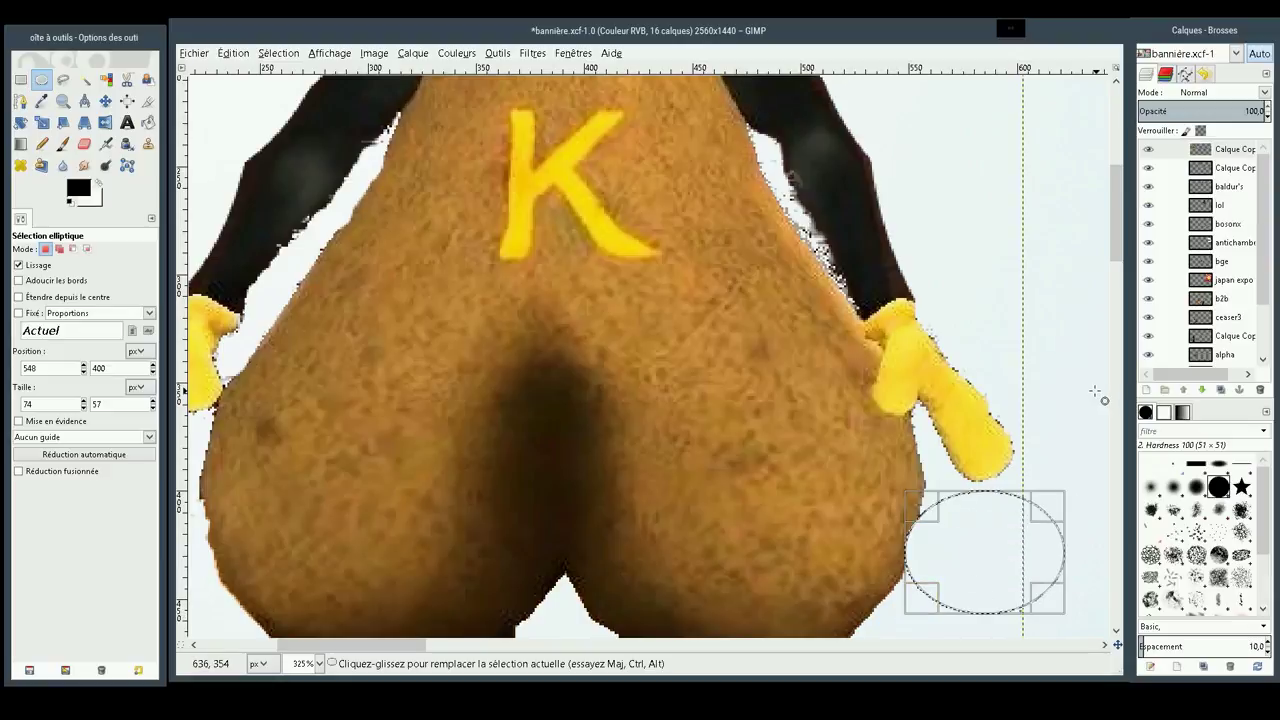
left_click(1096, 392)
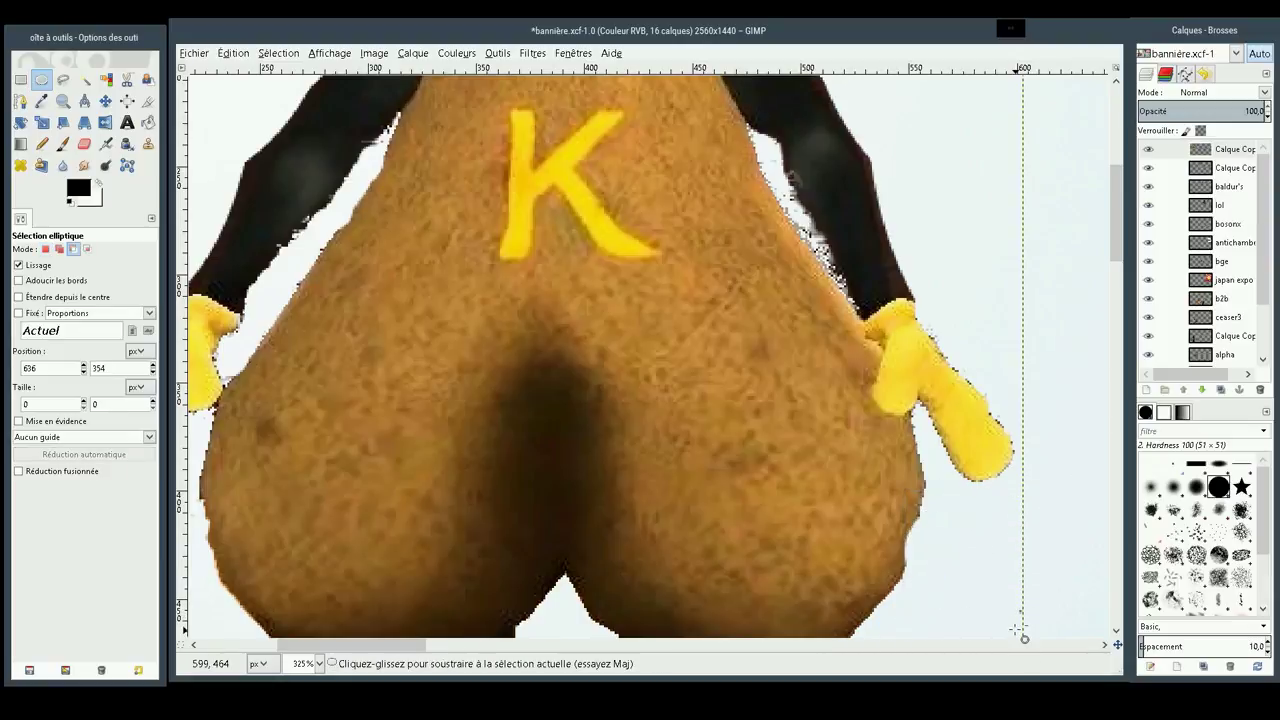
key("ctrl+z")
left_click(1040, 550)
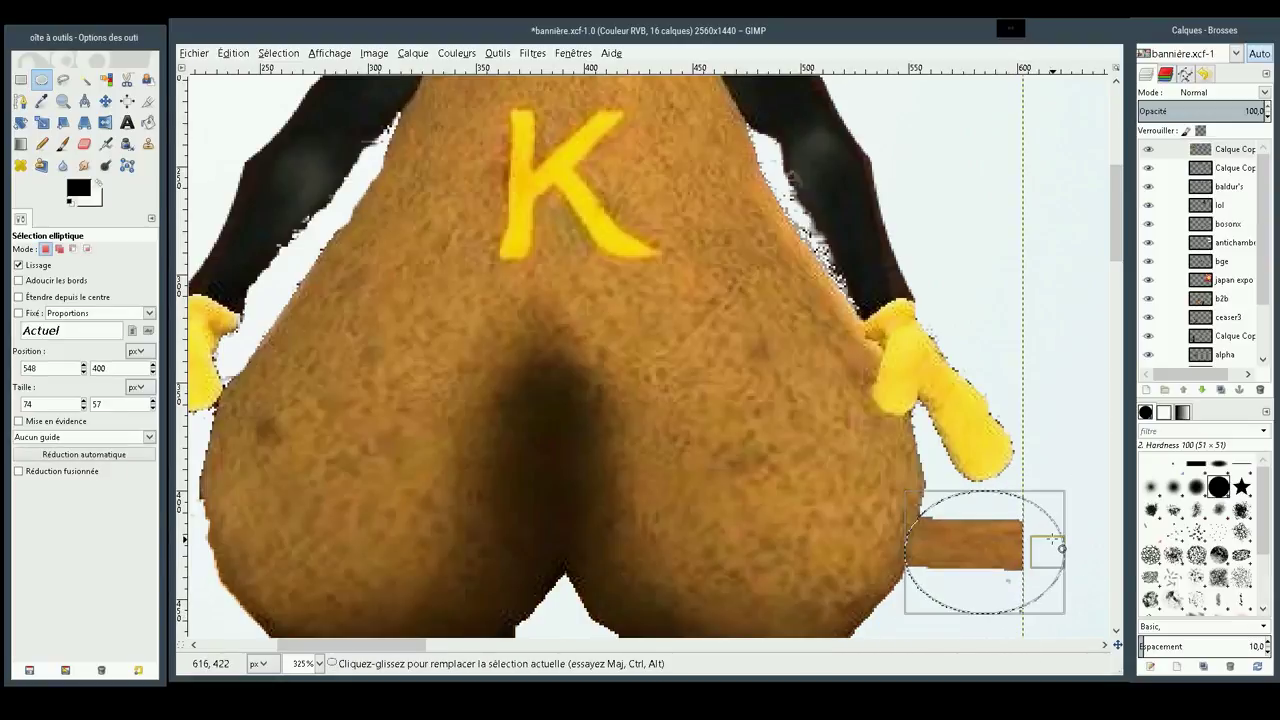
left_click(1092, 430)
left_click_drag(1074, 482, 913, 645)
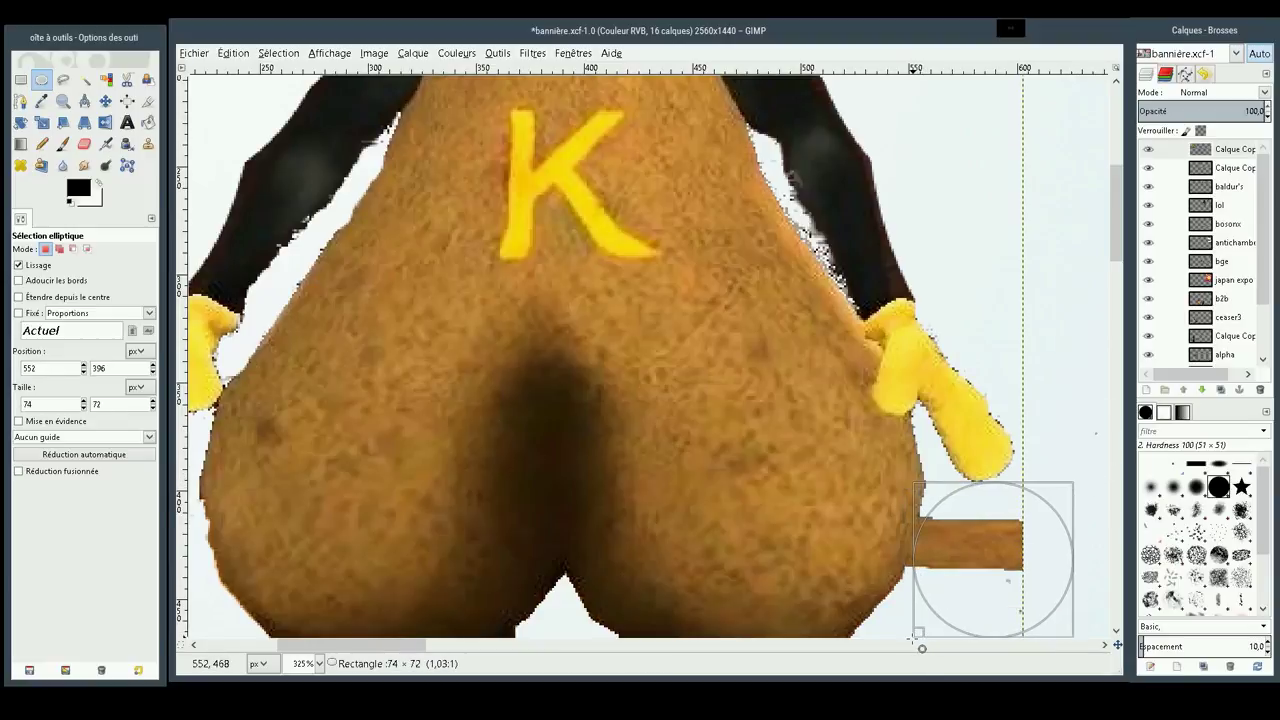
key("Delete")
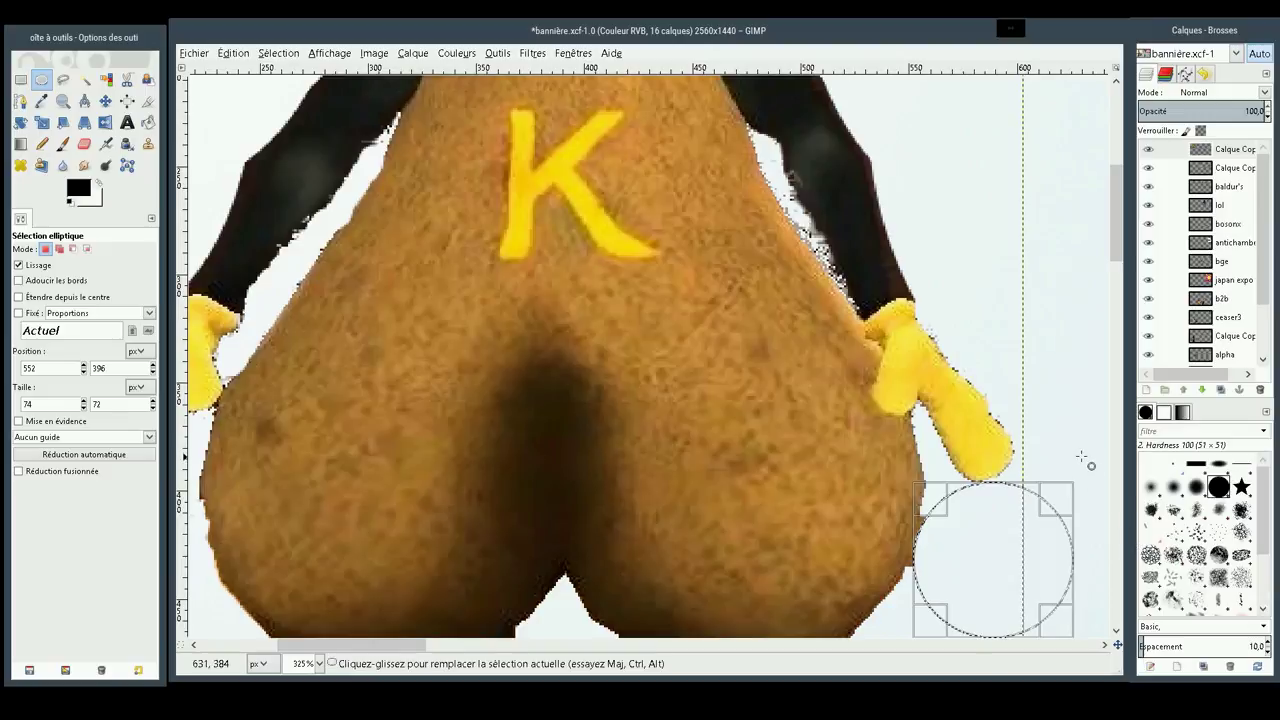
left_click(1088, 464)
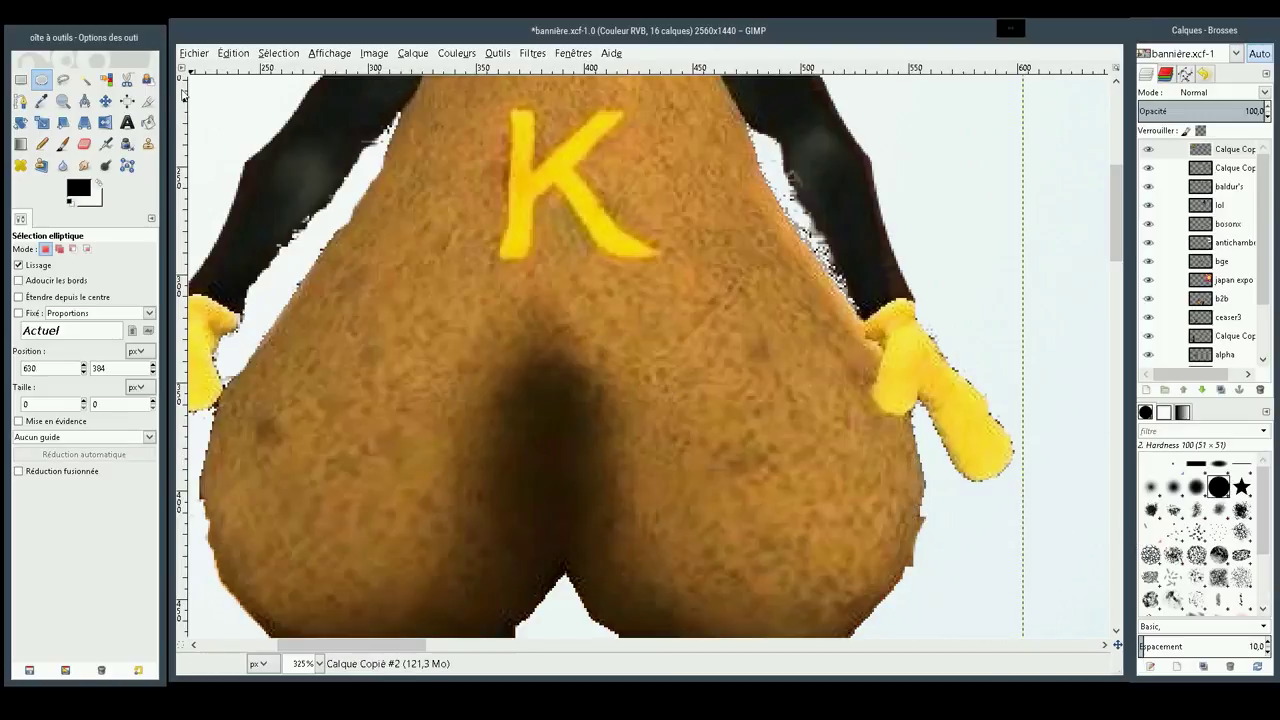
key("shift+e")
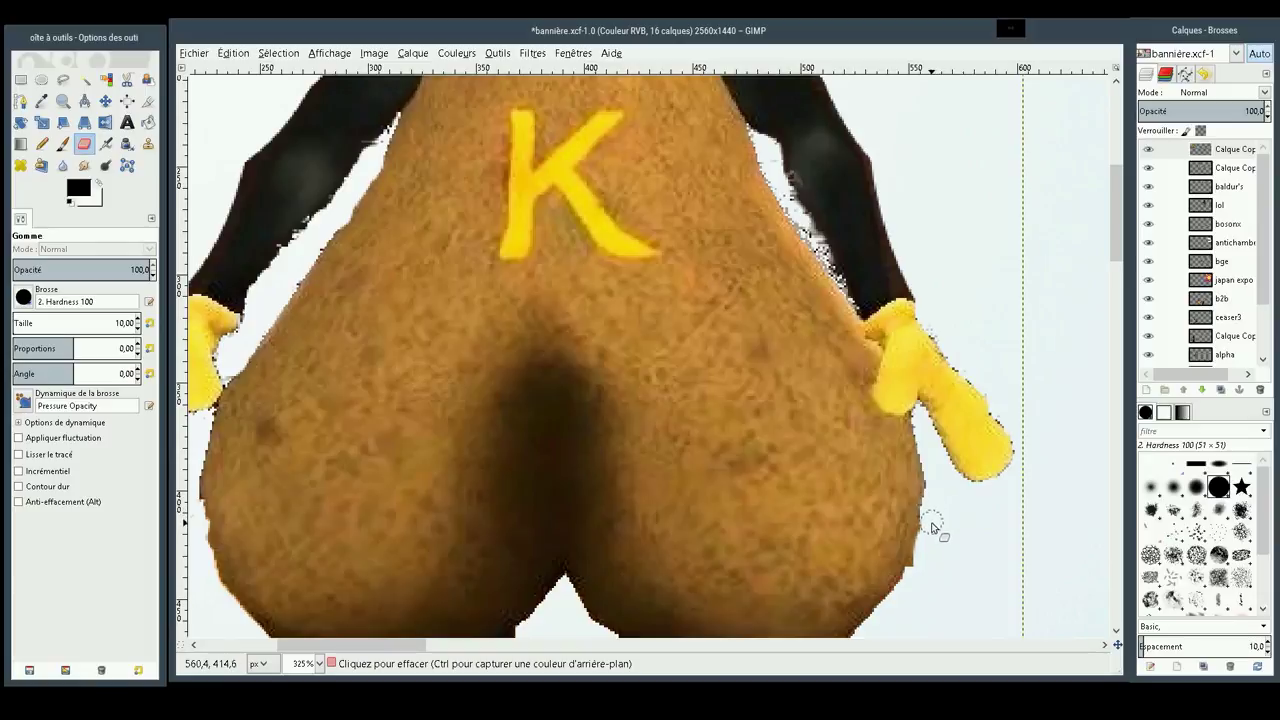
Zoom in on the fur and arm edge and erase stray pixels with a size 5 eraser
left_click(921, 578)
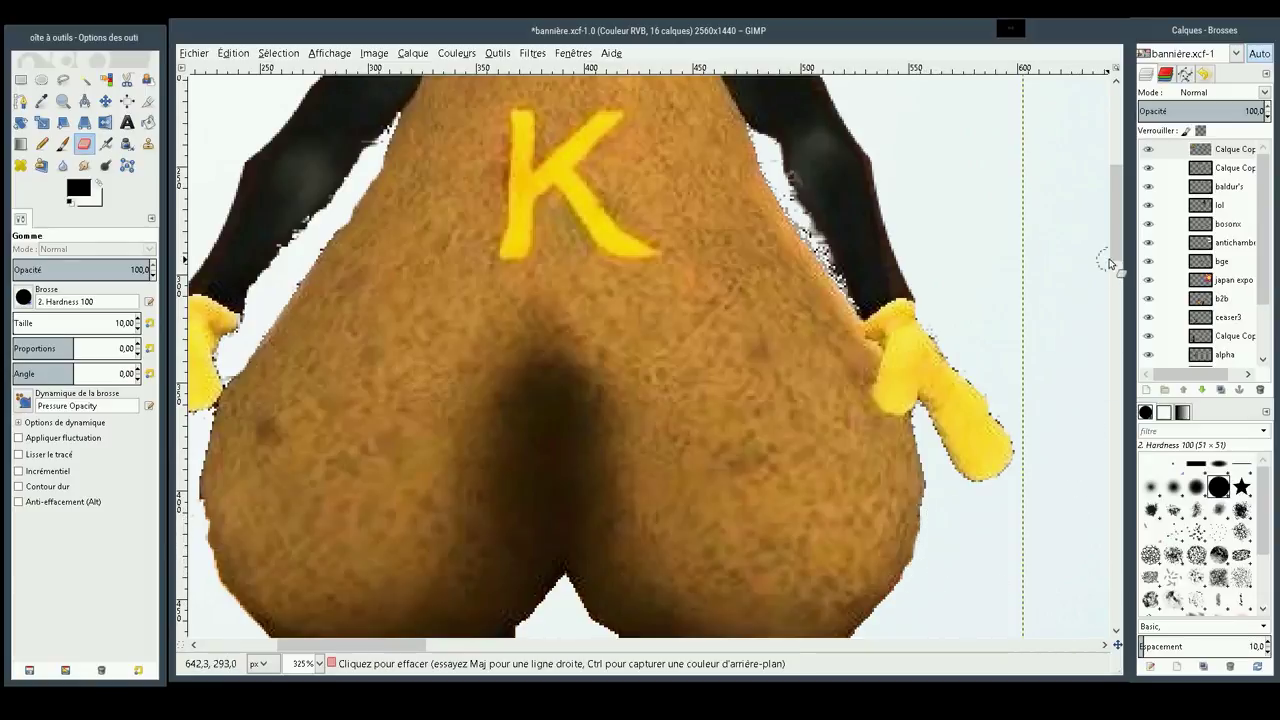
scroll(1118, 238, "up", 2)
scroll(1118, 238, "up", 1)
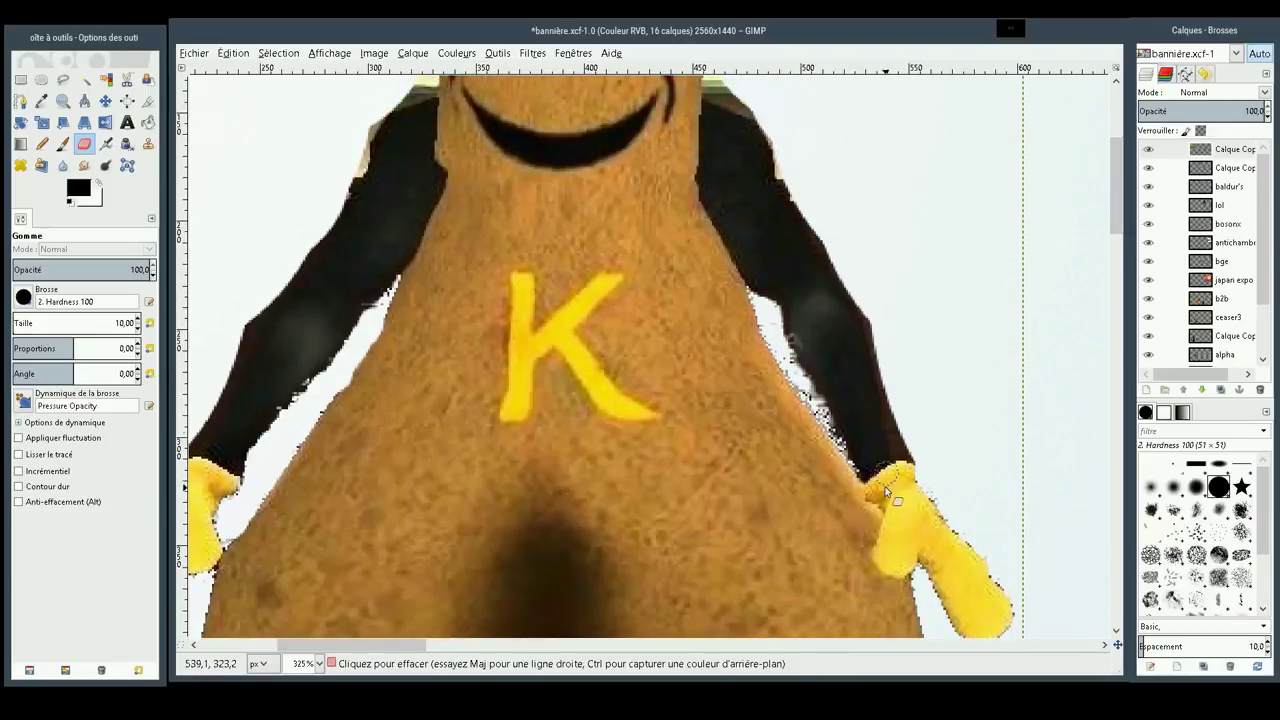
left_click(63, 101)
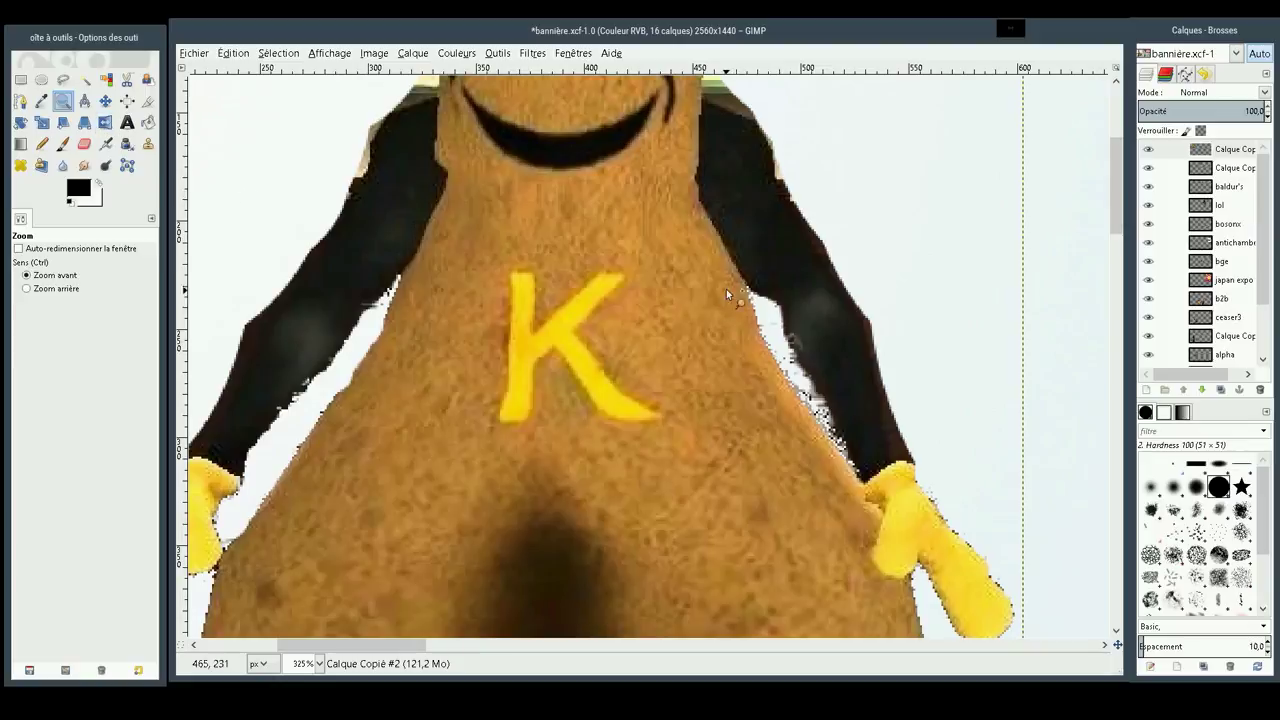
left_click_drag(726, 289, 912, 547)
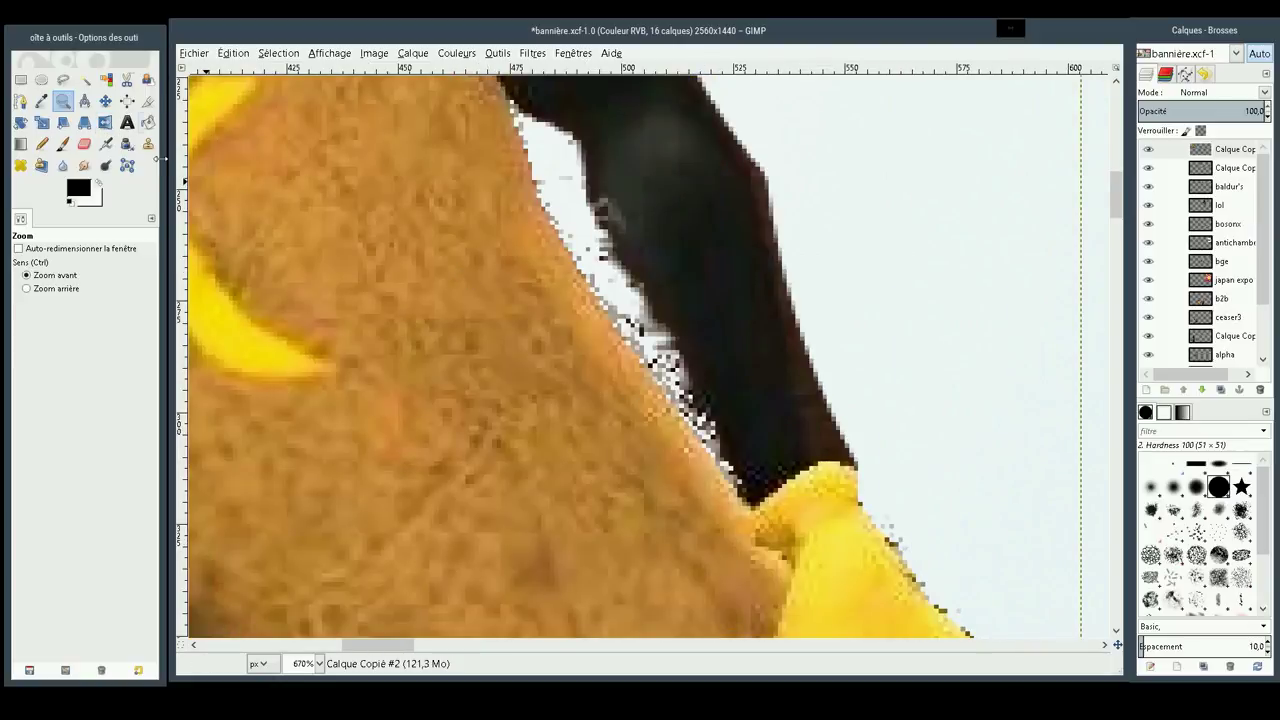
left_click(84, 144)
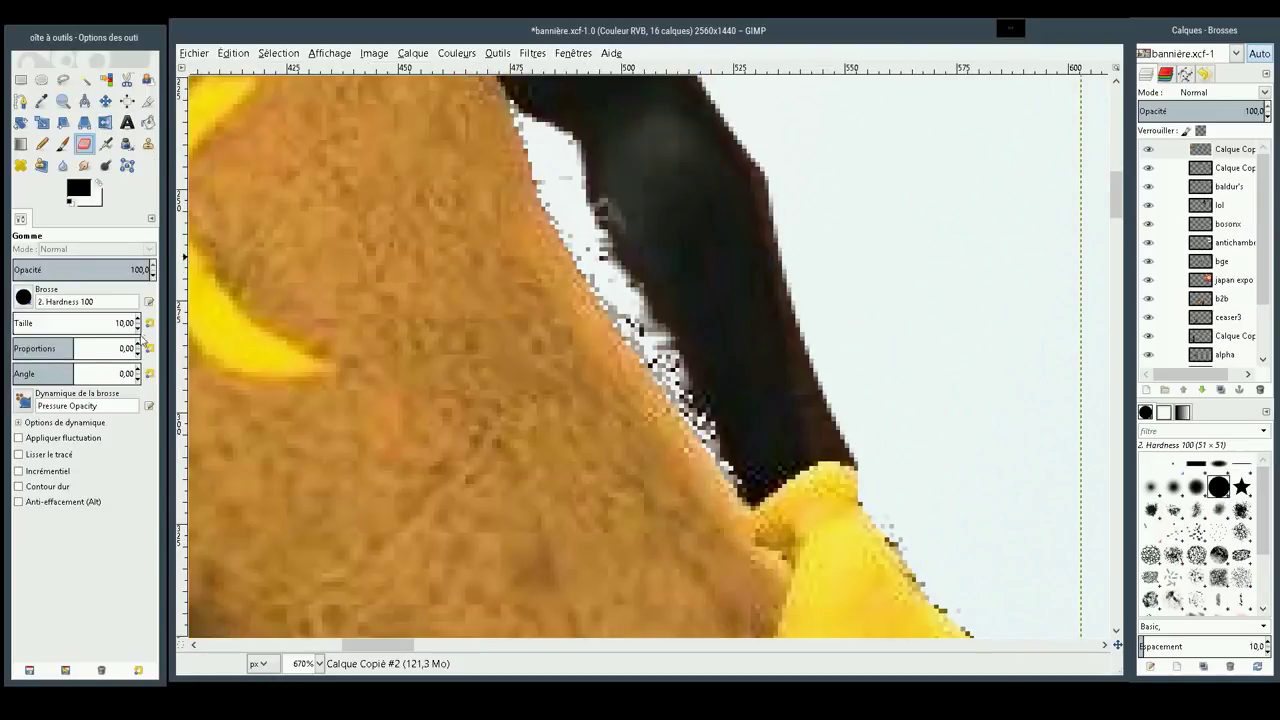
left_click(138, 333)
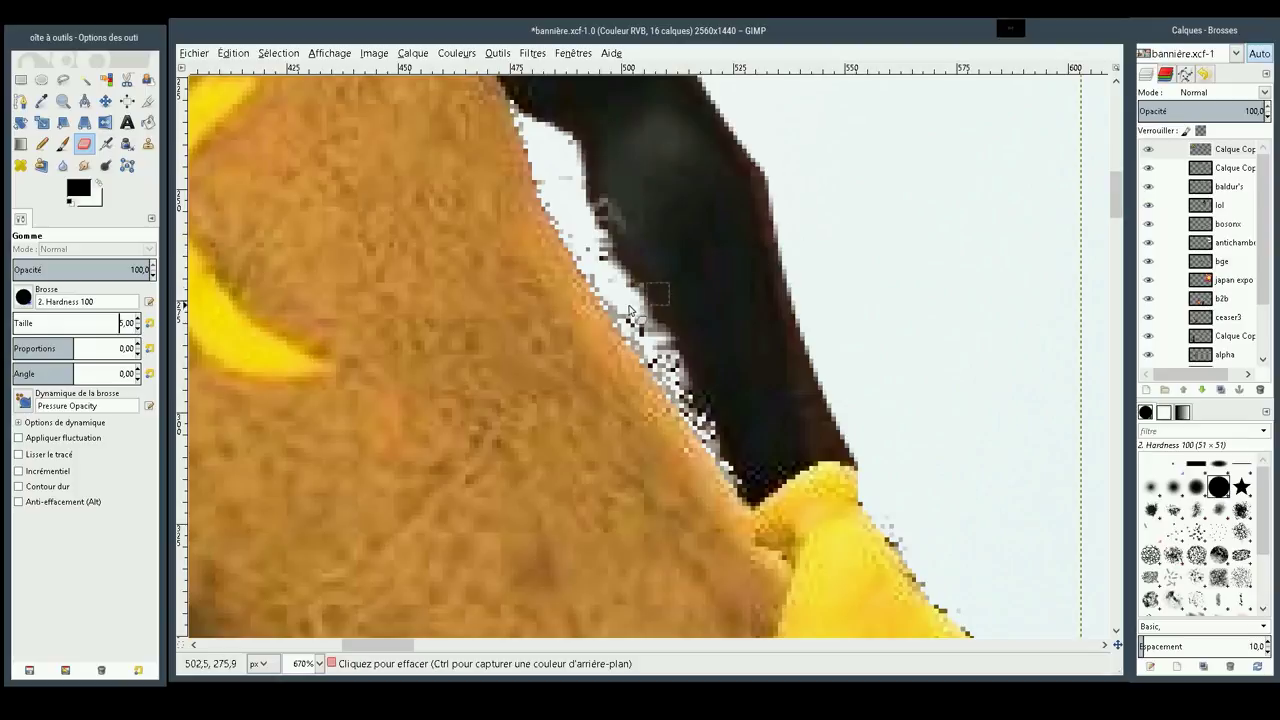
left_click_drag(624, 313, 694, 410)
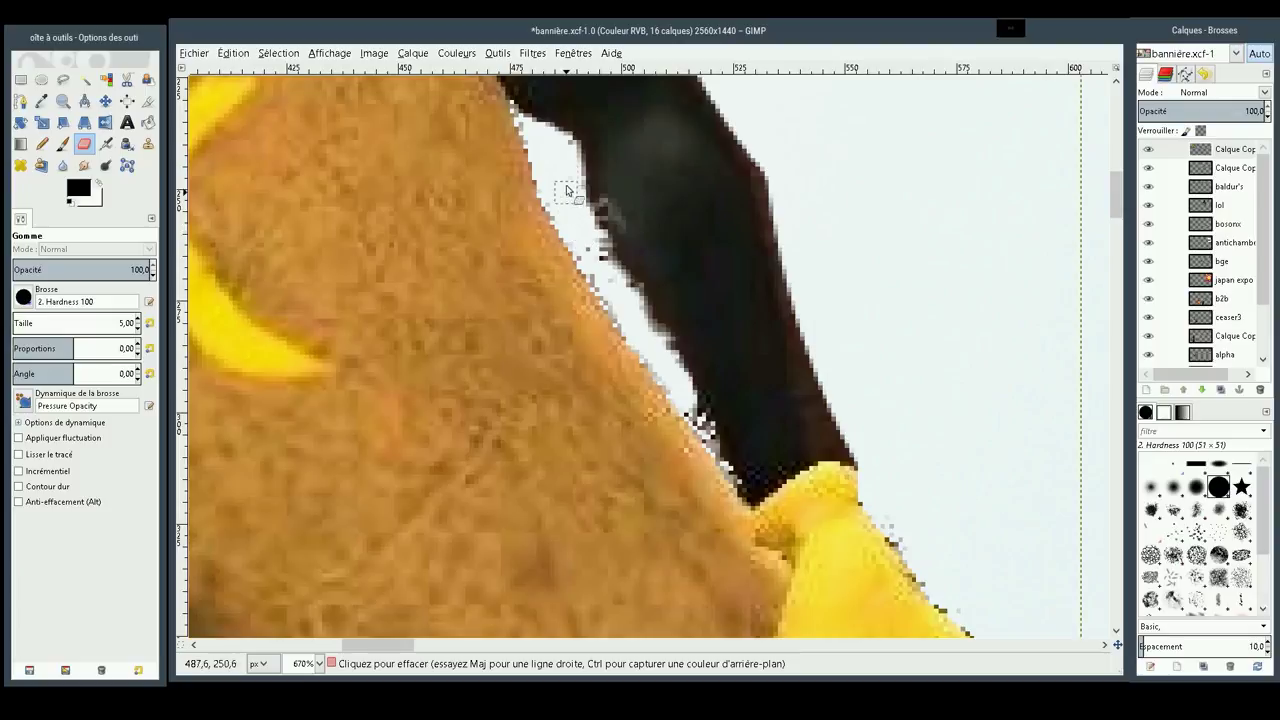
Scrub fringe pixels off the fur and yellow hand edges using the Hardness 050 brush
left_click(23, 297)
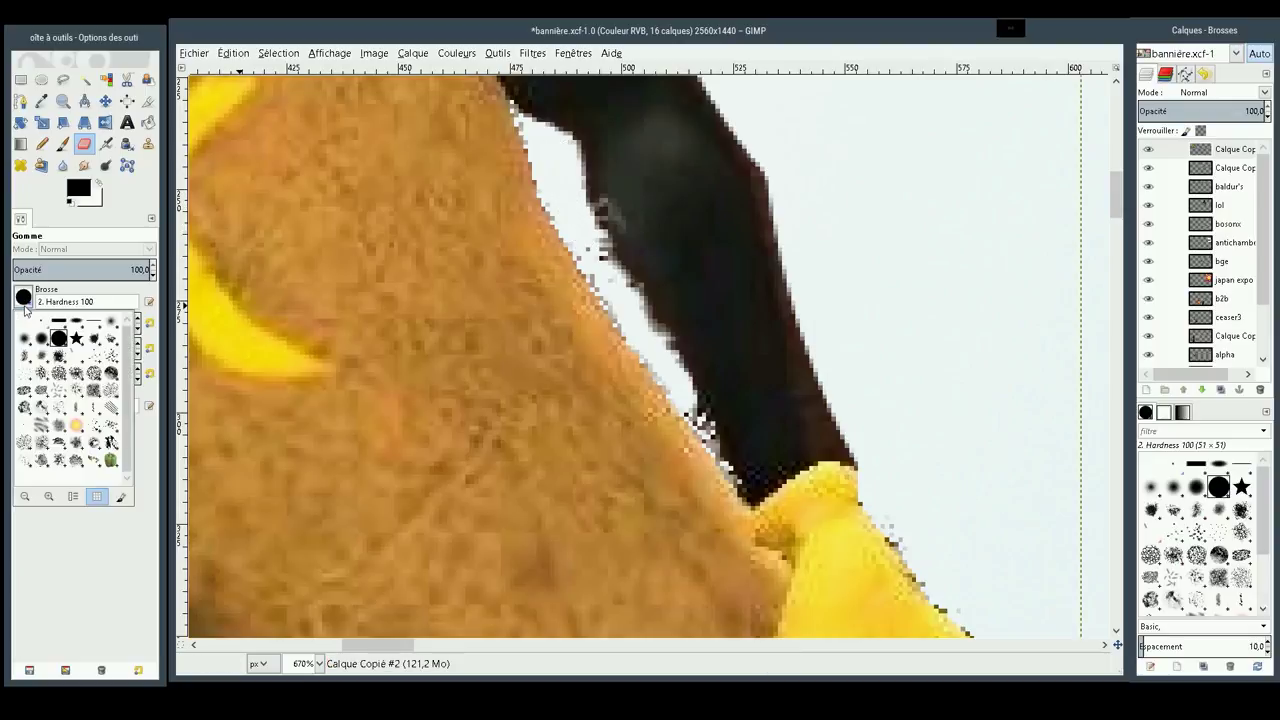
left_click(45, 340)
mouse_move(665, 410)
left_mouse_down()
mouse_move(712, 449)
mouse_move(688, 412)
mouse_move(722, 462)
left_mouse_up()
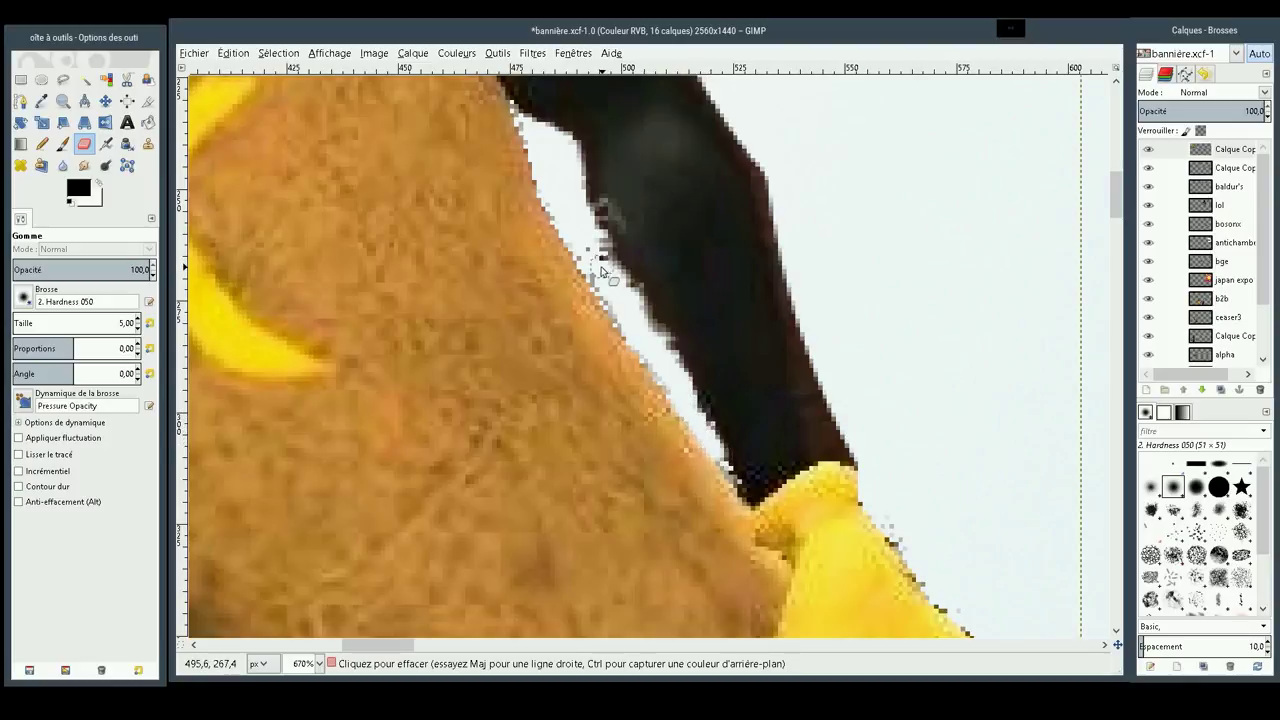
mouse_move(600, 255)
left_mouse_down()
mouse_move(611, 286)
mouse_move(588, 240)
mouse_move(662, 344)
left_mouse_up()
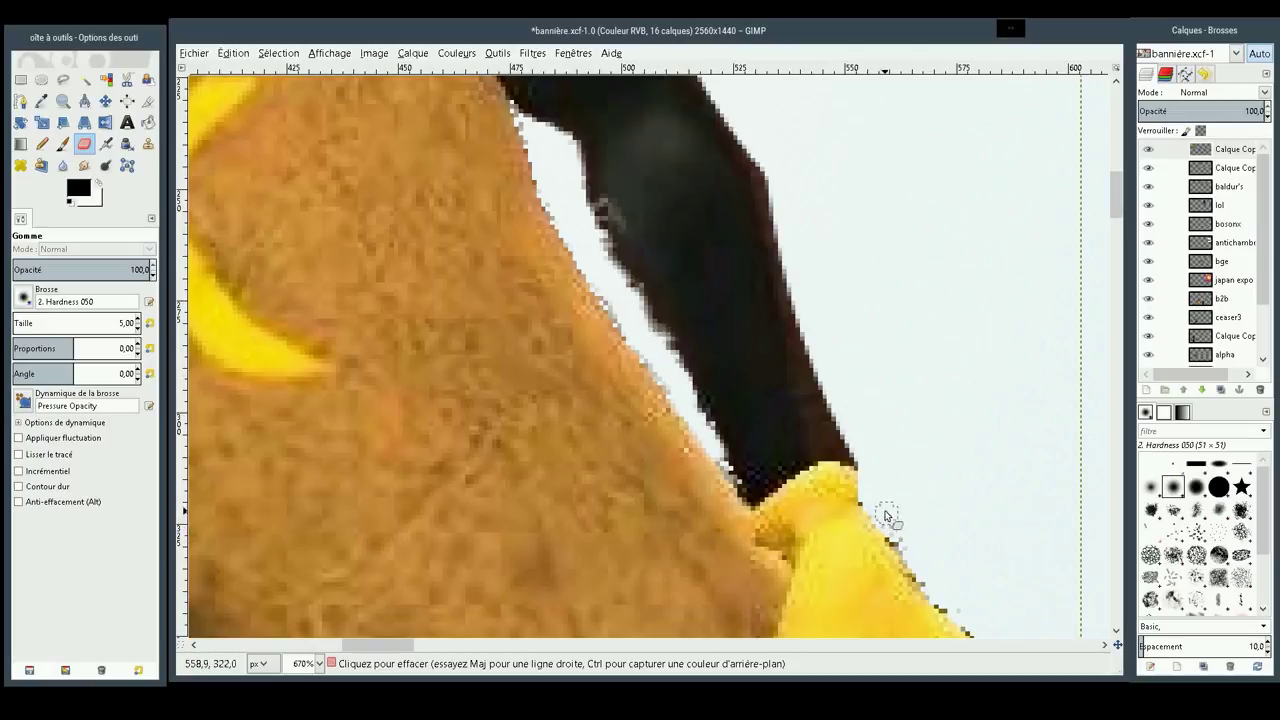
left_click_drag(874, 510, 921, 560)
left_click_drag(874, 516, 983, 636)
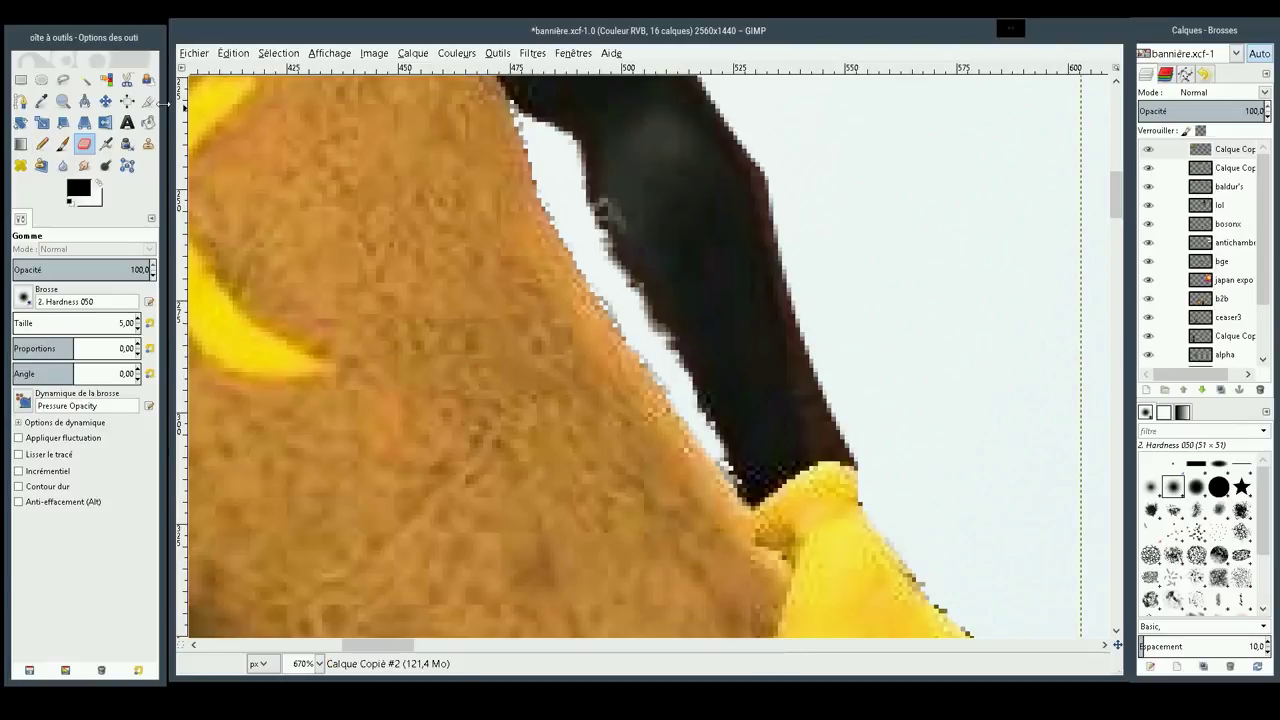
left_click(63, 102)
Zoom out to 66.7% to view the whole banner collage
left_click(354, 238, "ctrl")
left_click(354, 238, "ctrl")
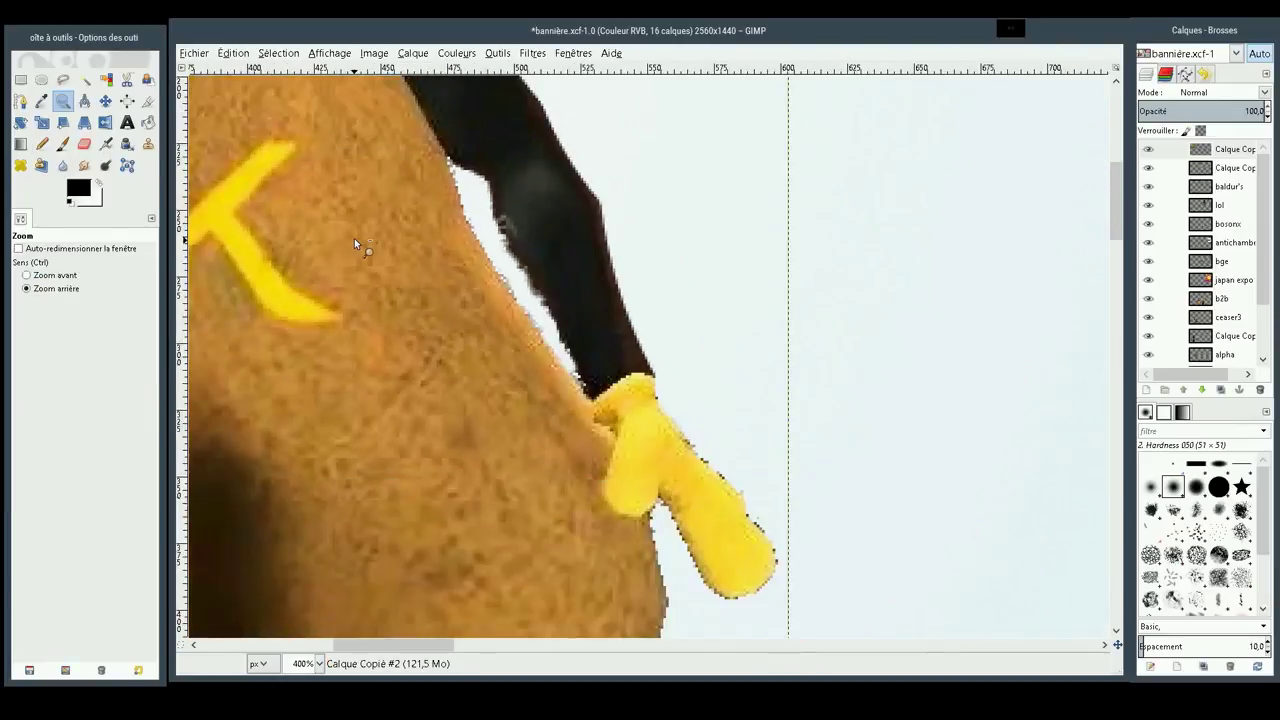
left_click(354, 238)
left_click(354, 238)
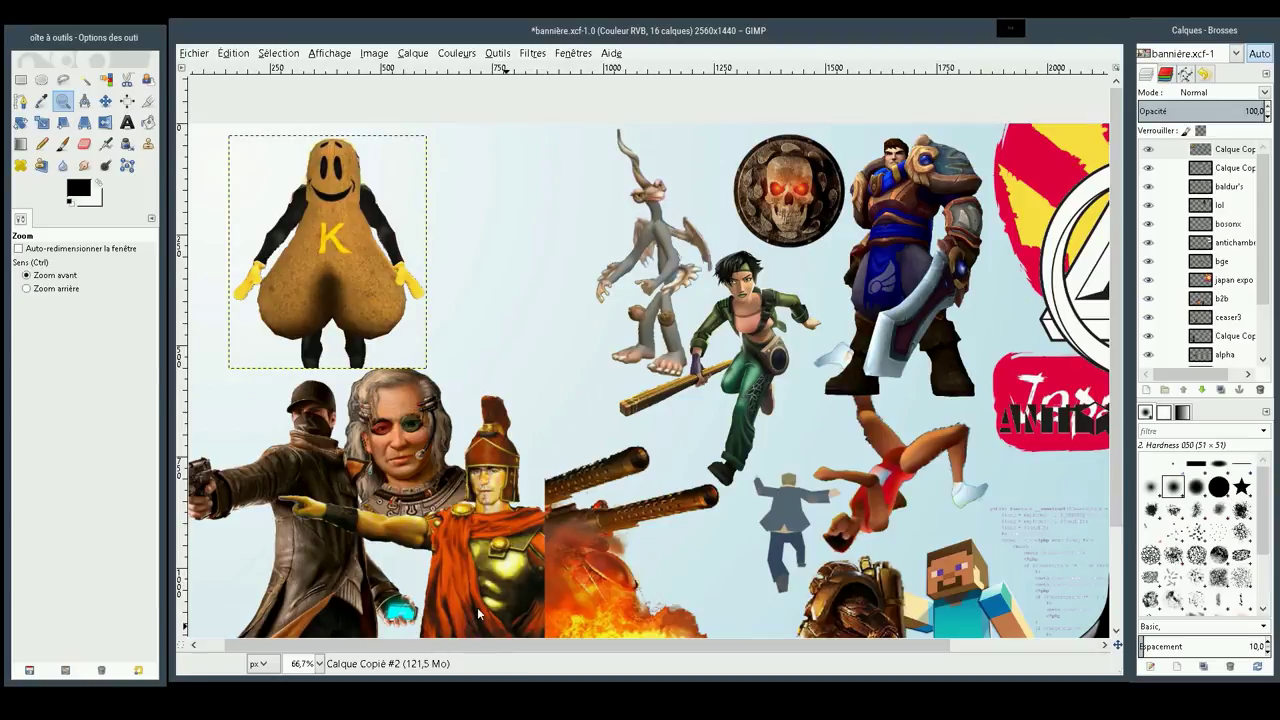
Save the banner project as bannière.xcf
left_click(193, 56)
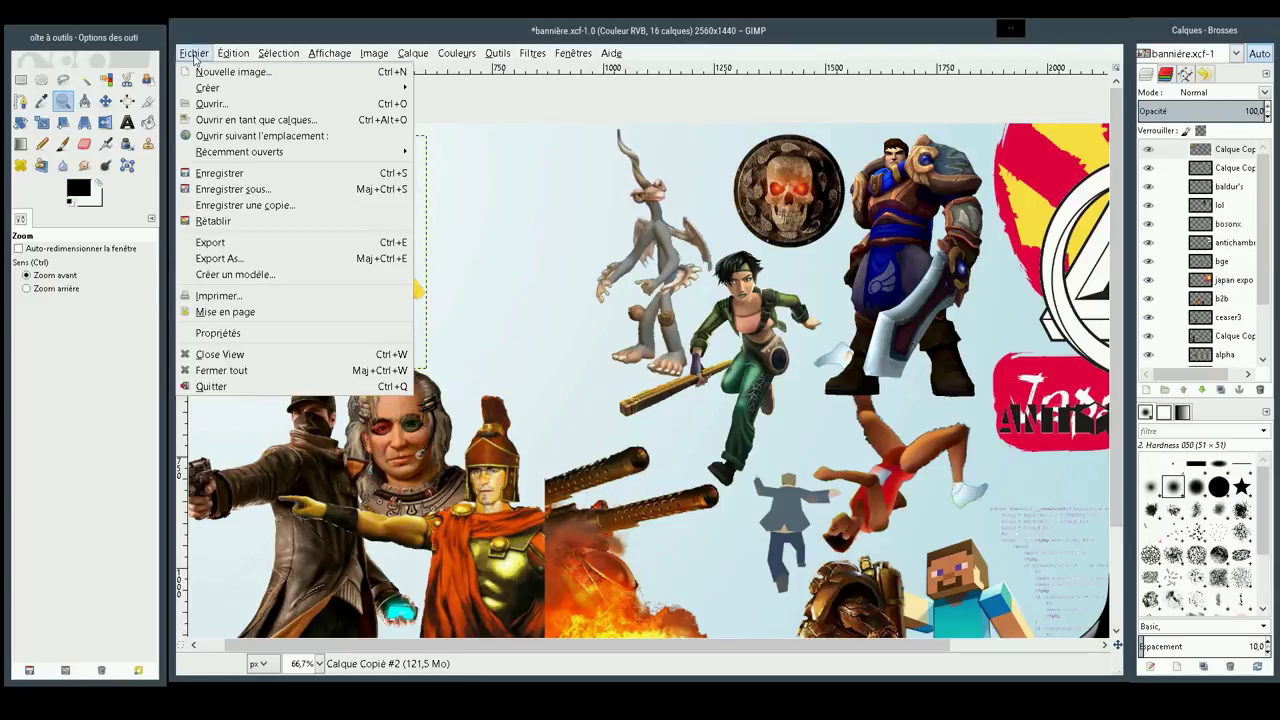
left_click(238, 175)
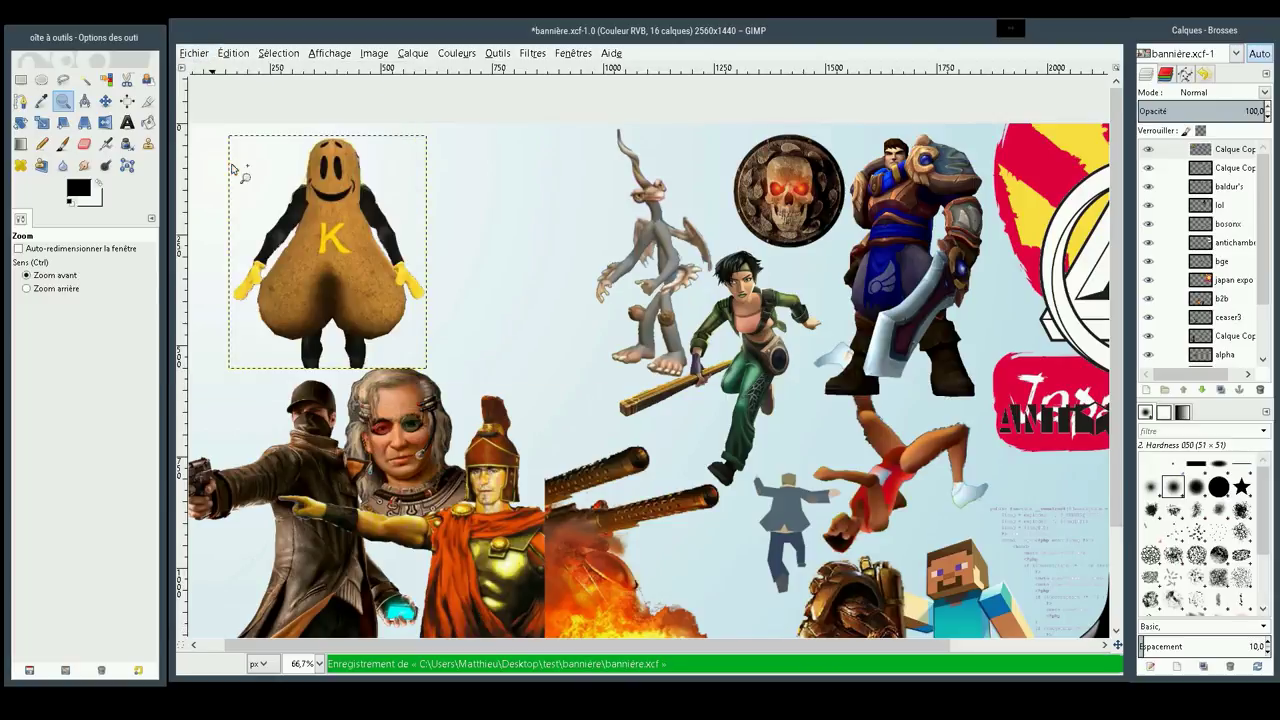
left_click(193, 56)
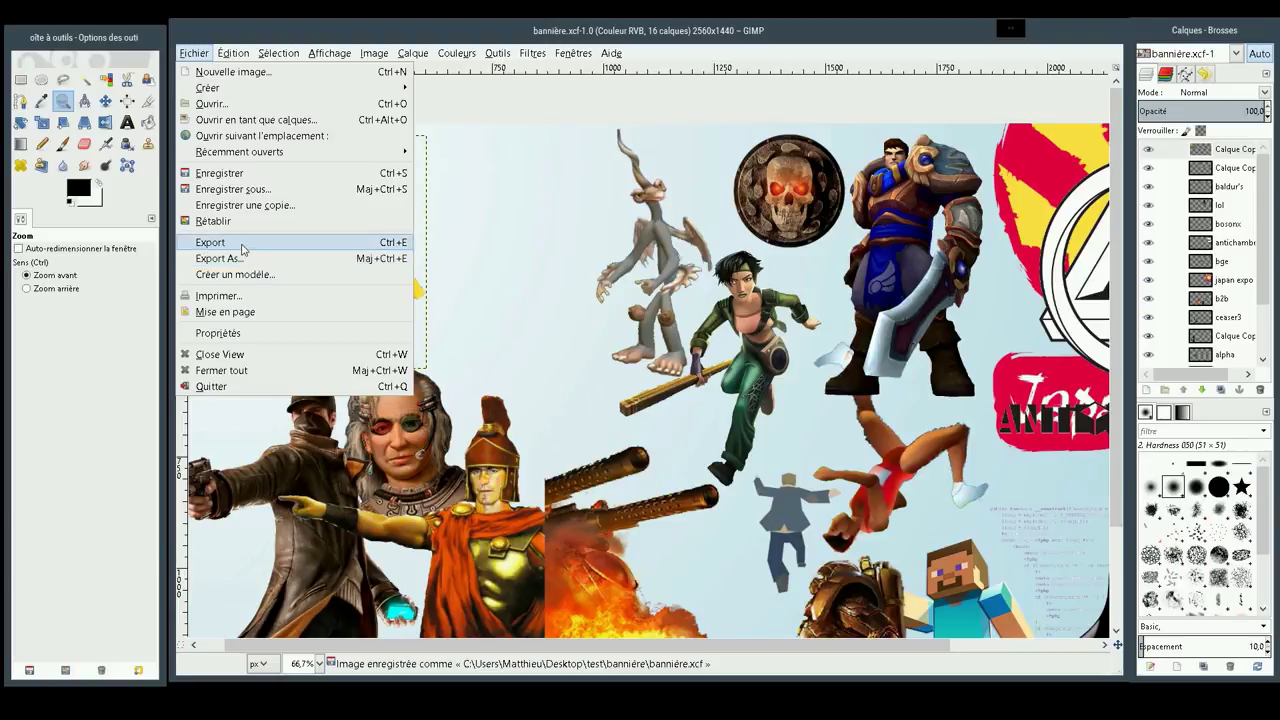
left_click(242, 248)
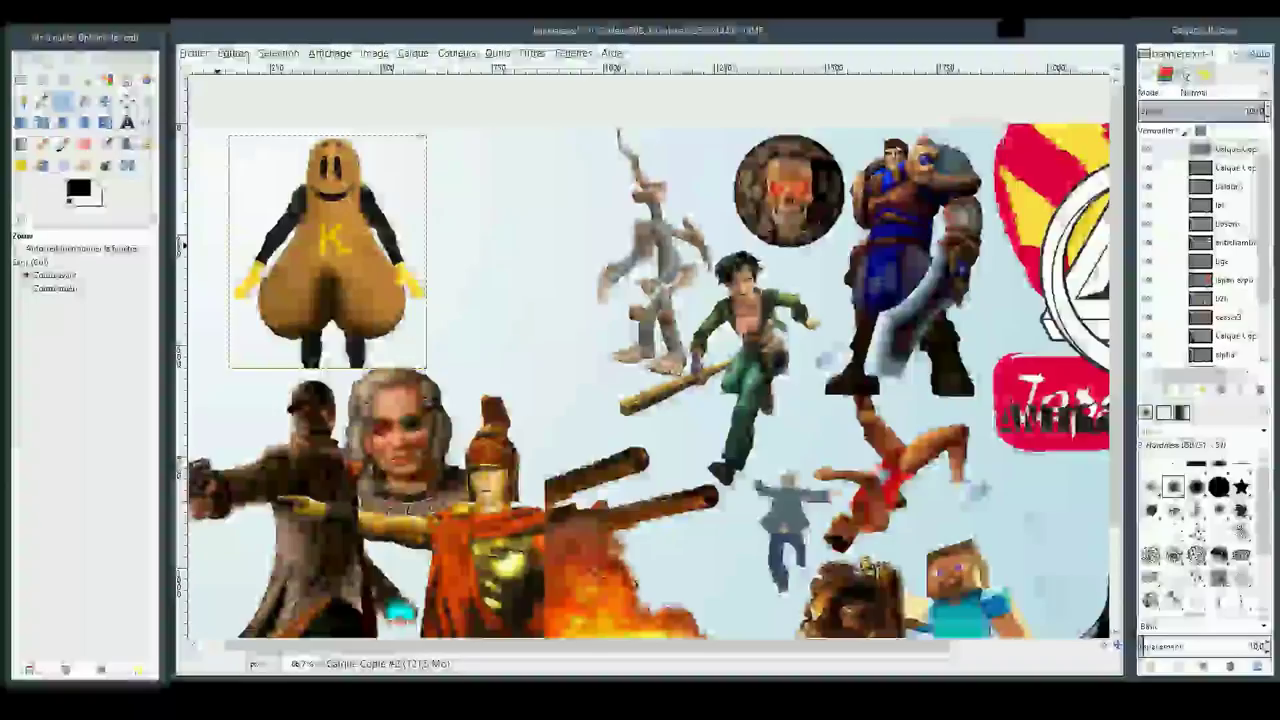
Confirm exporting the banner collage as a PNG image
key("ctrl+e")
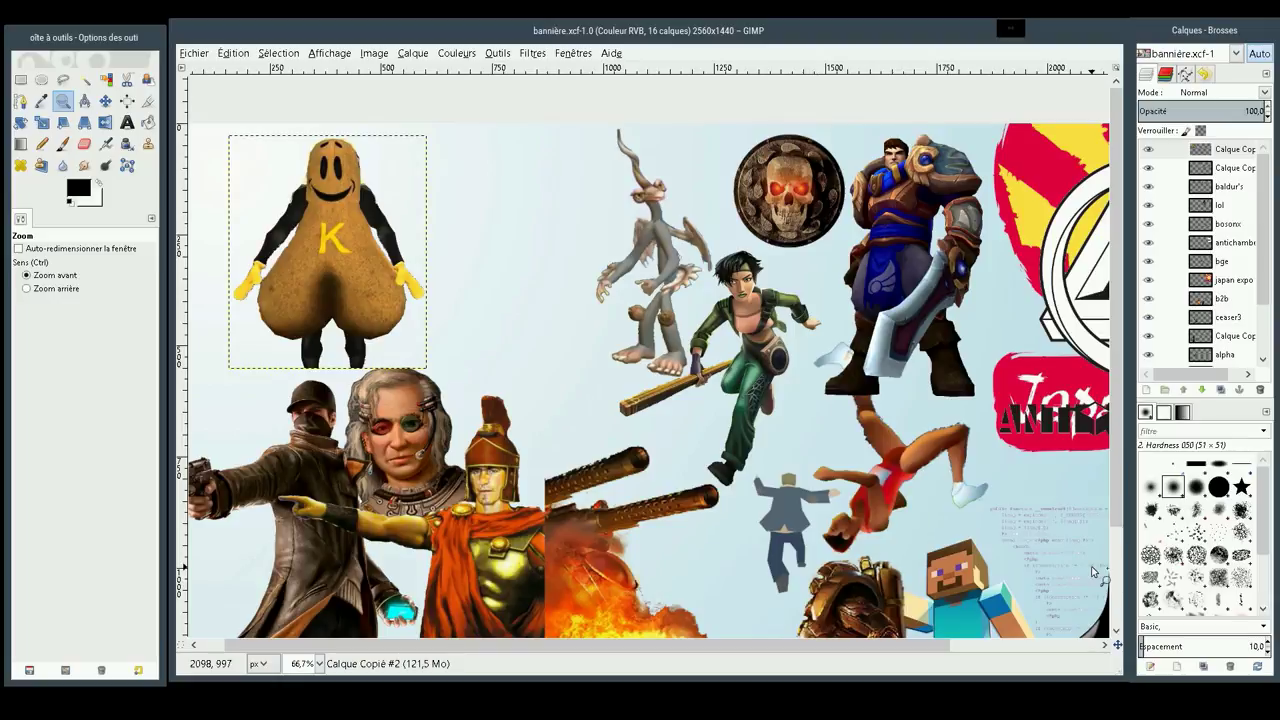
left_click(1092, 570)
left_click_drag(1266, 208, 1265, 262)
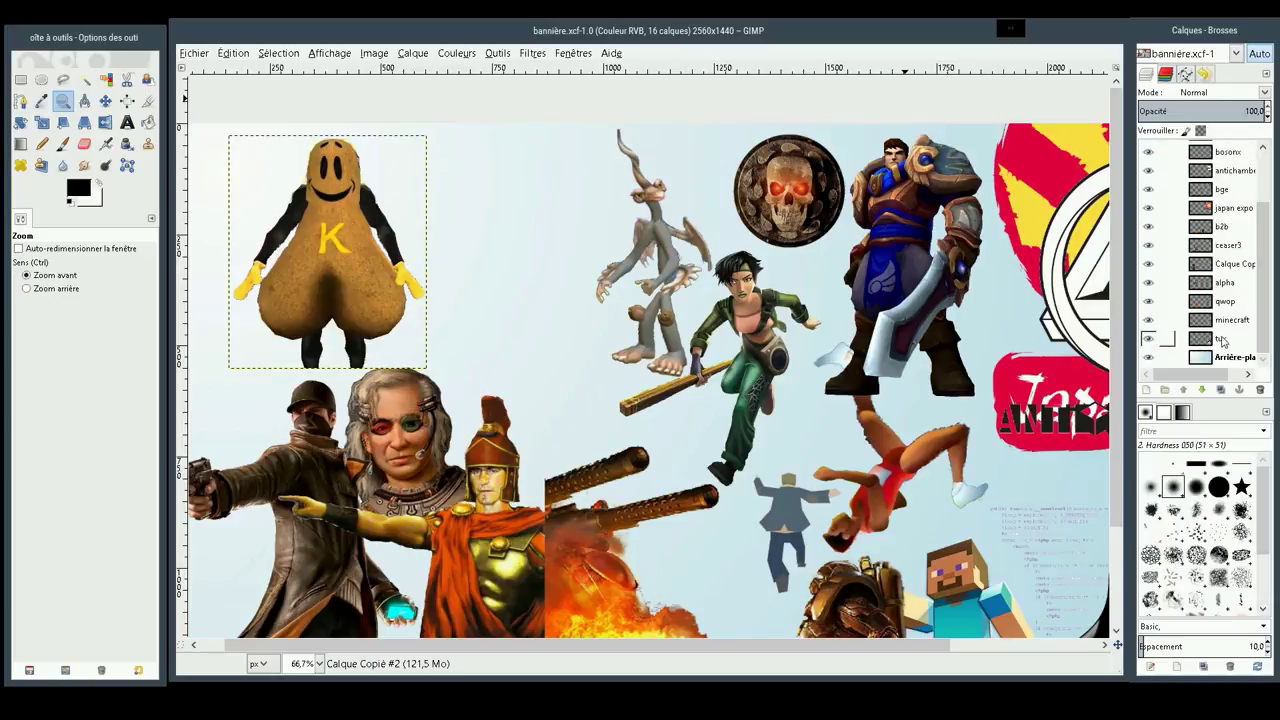
left_click(1160, 357)
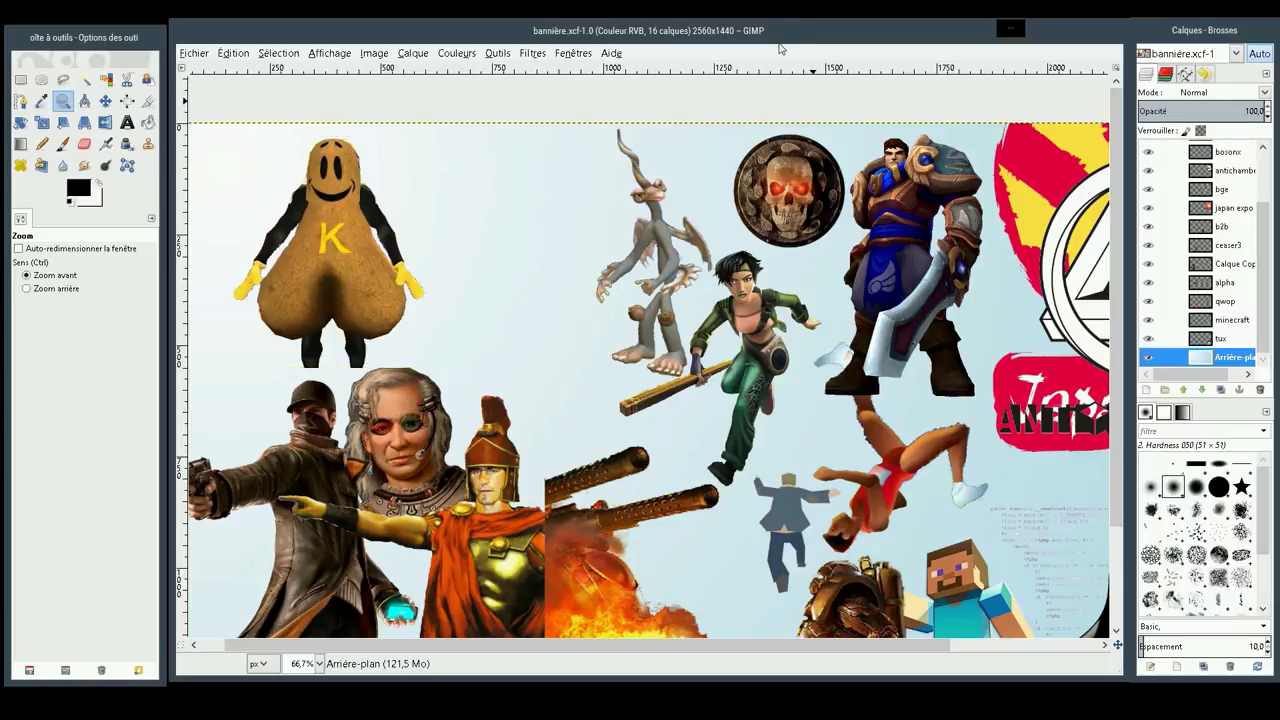
key("ctrl+v")
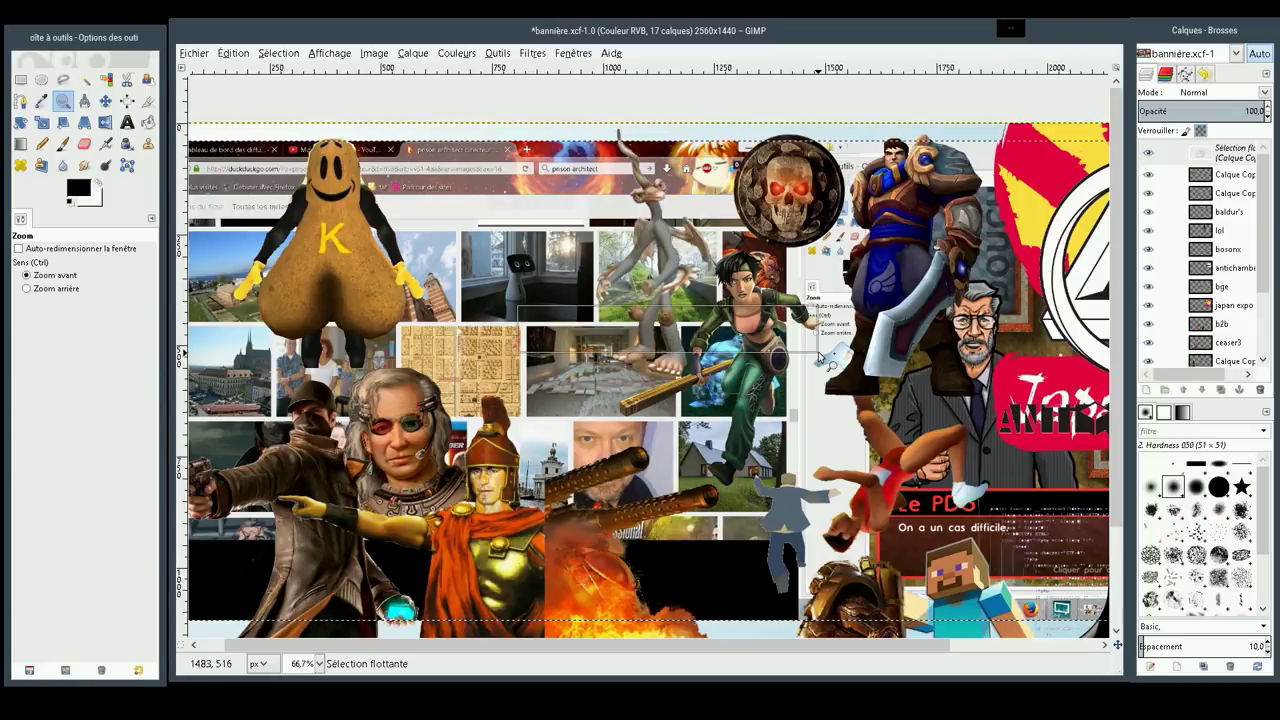
left_click_drag(820, 357, 538, 310)
key("ctrl+z")
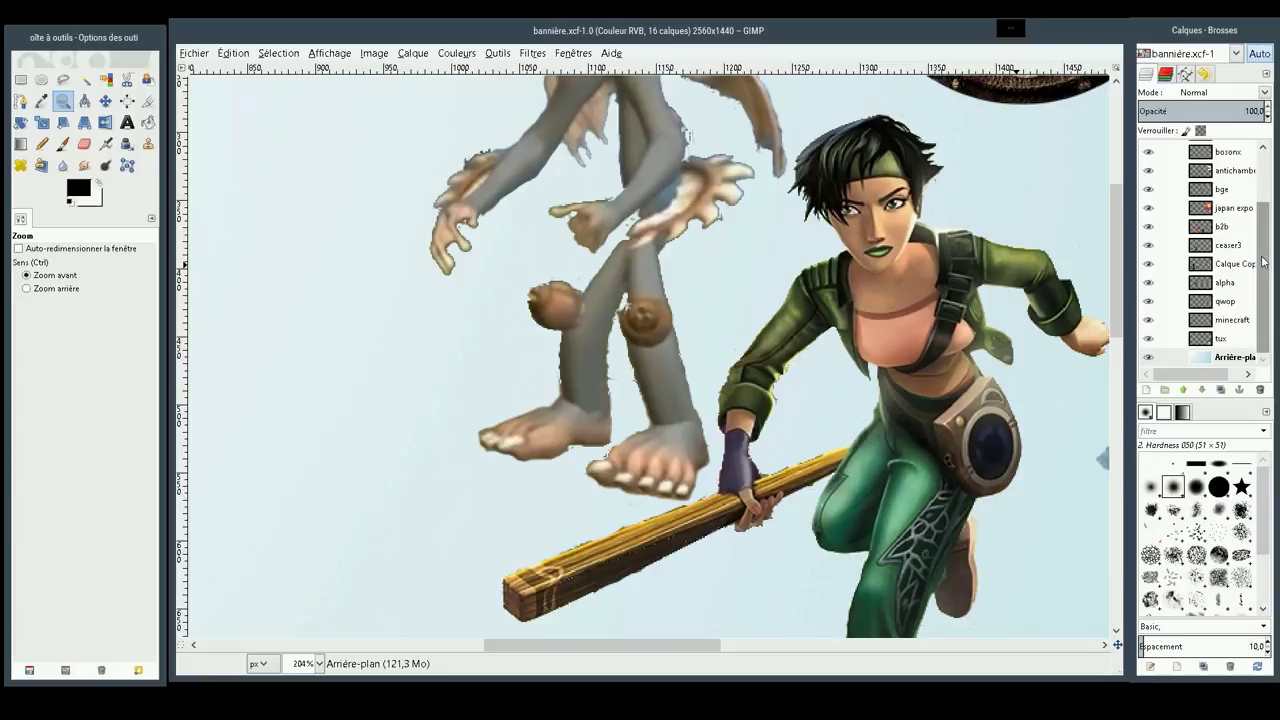
left_click(508, 287, "ctrl")
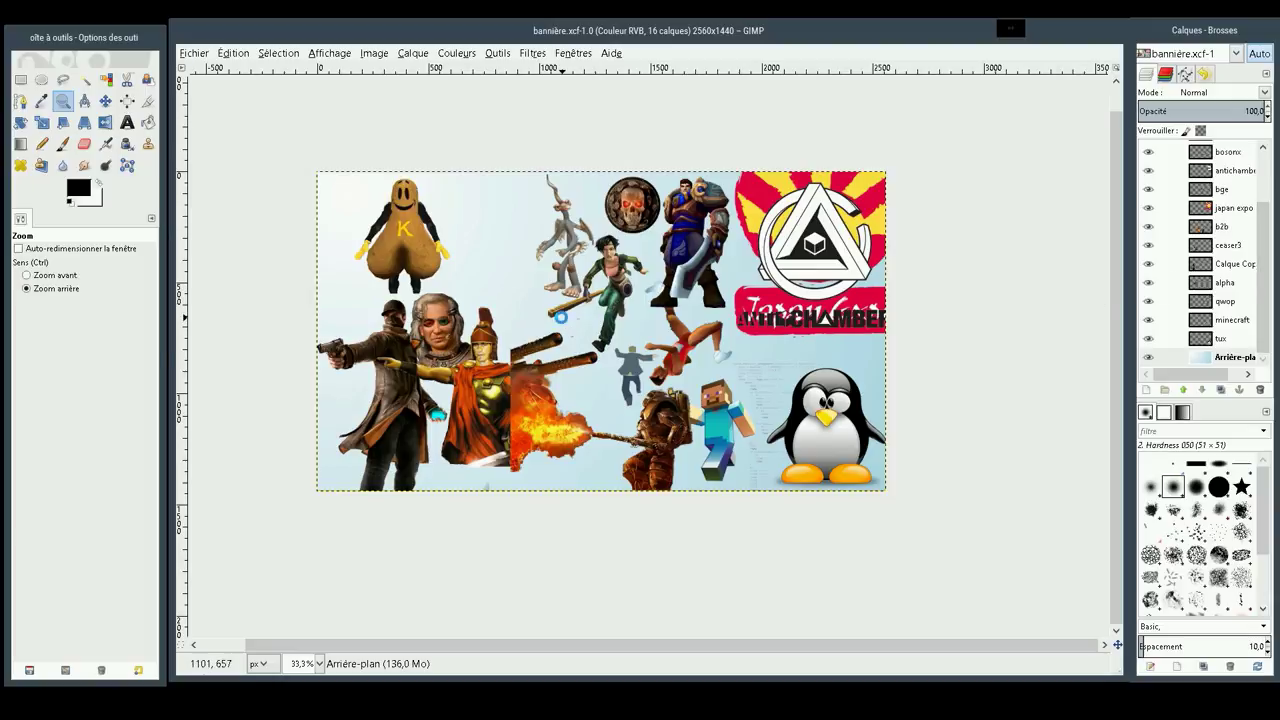
Paste the game screenshot, align it at the banner's top-left, and make it a new layer
key("ctrl+v")
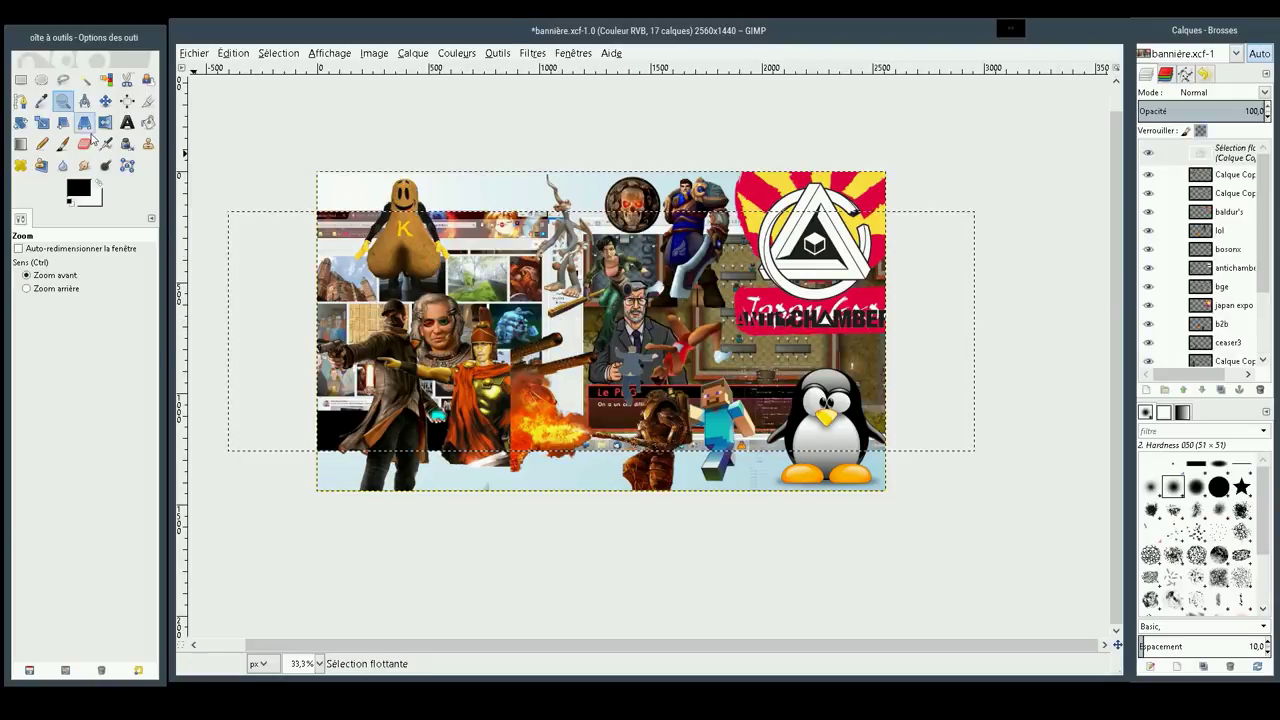
left_click(106, 101)
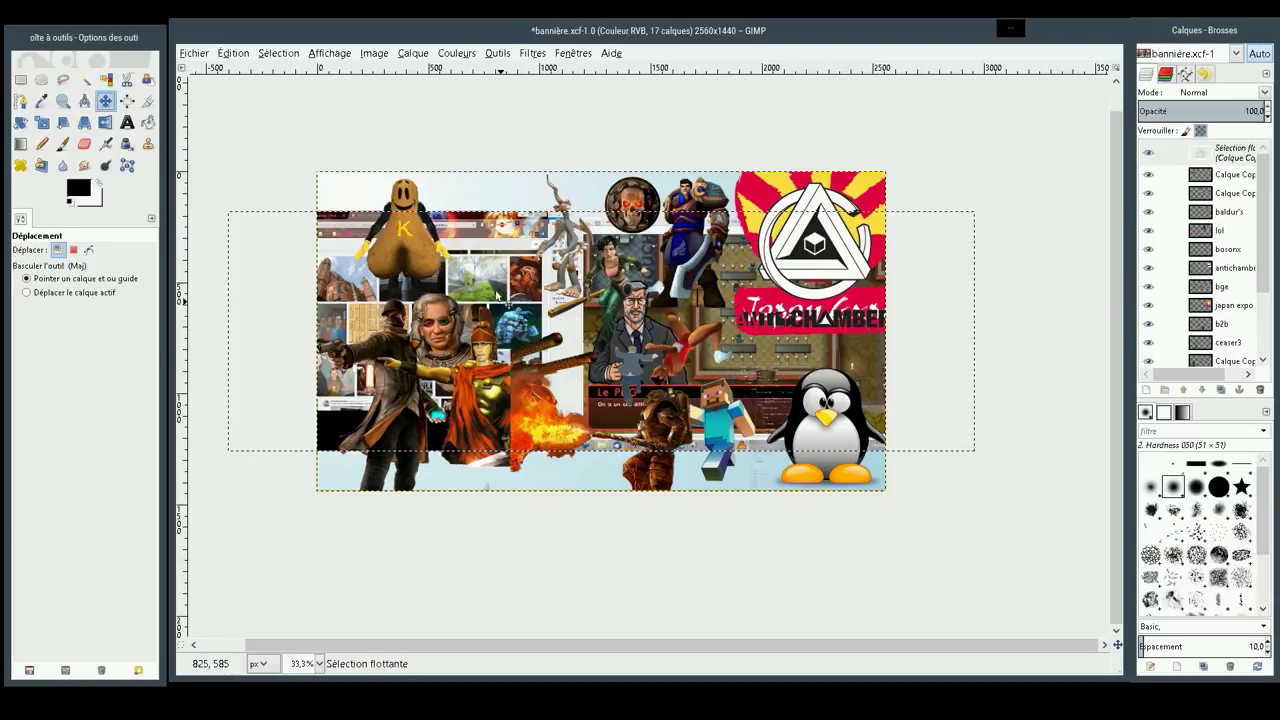
mouse_move(488, 272)
left_mouse_down()
mouse_move(285, 283)
mouse_move(313, 222)
left_mouse_up()
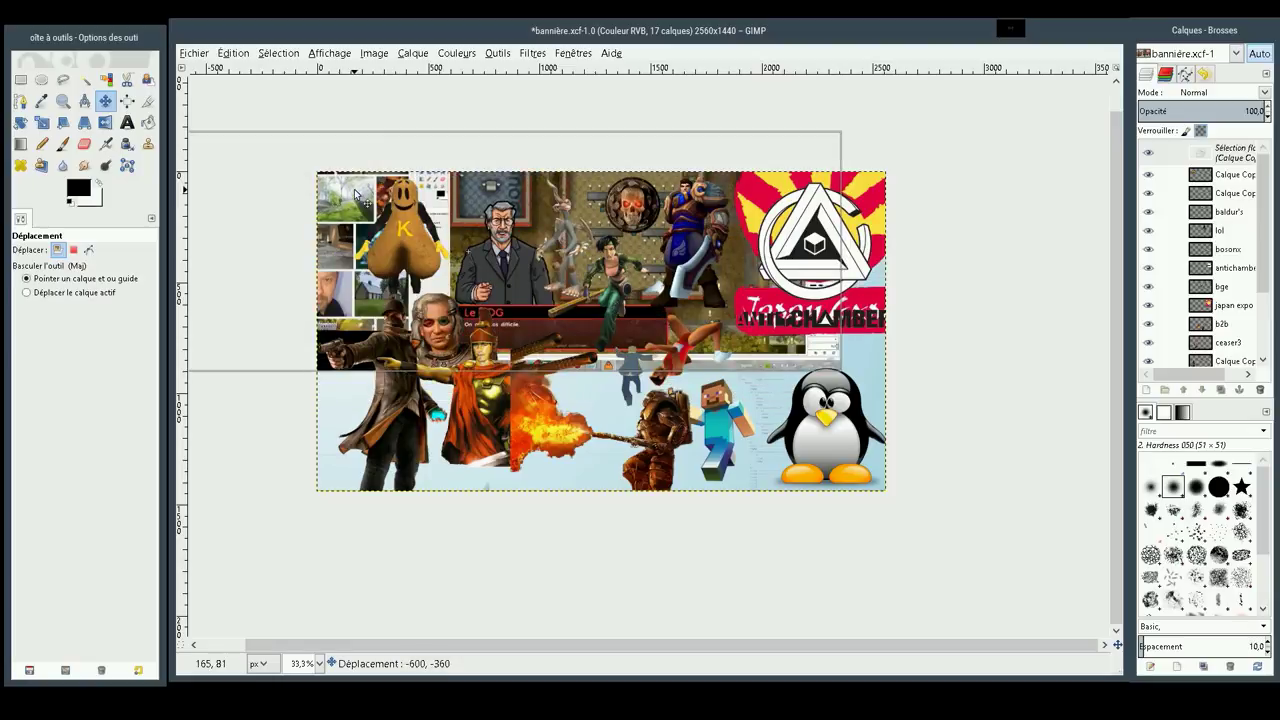
left_click_drag(313, 222, 831, 179)
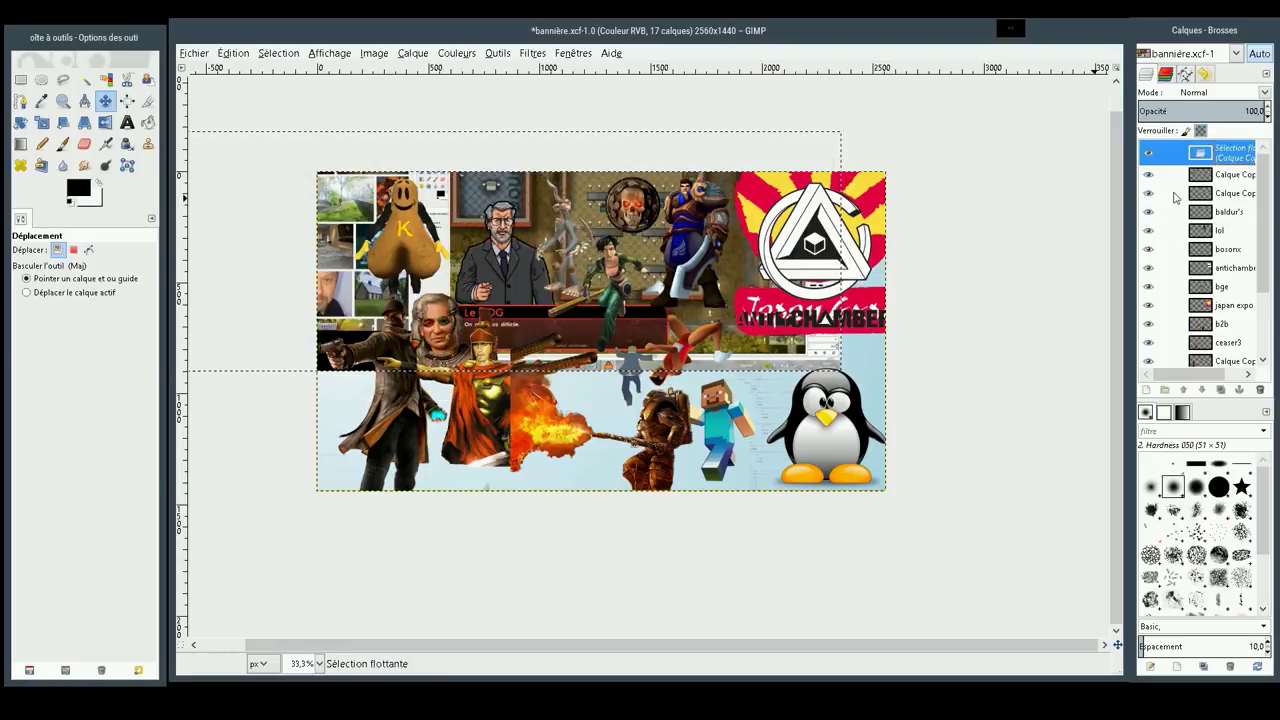
key("shift+ctrl+n")
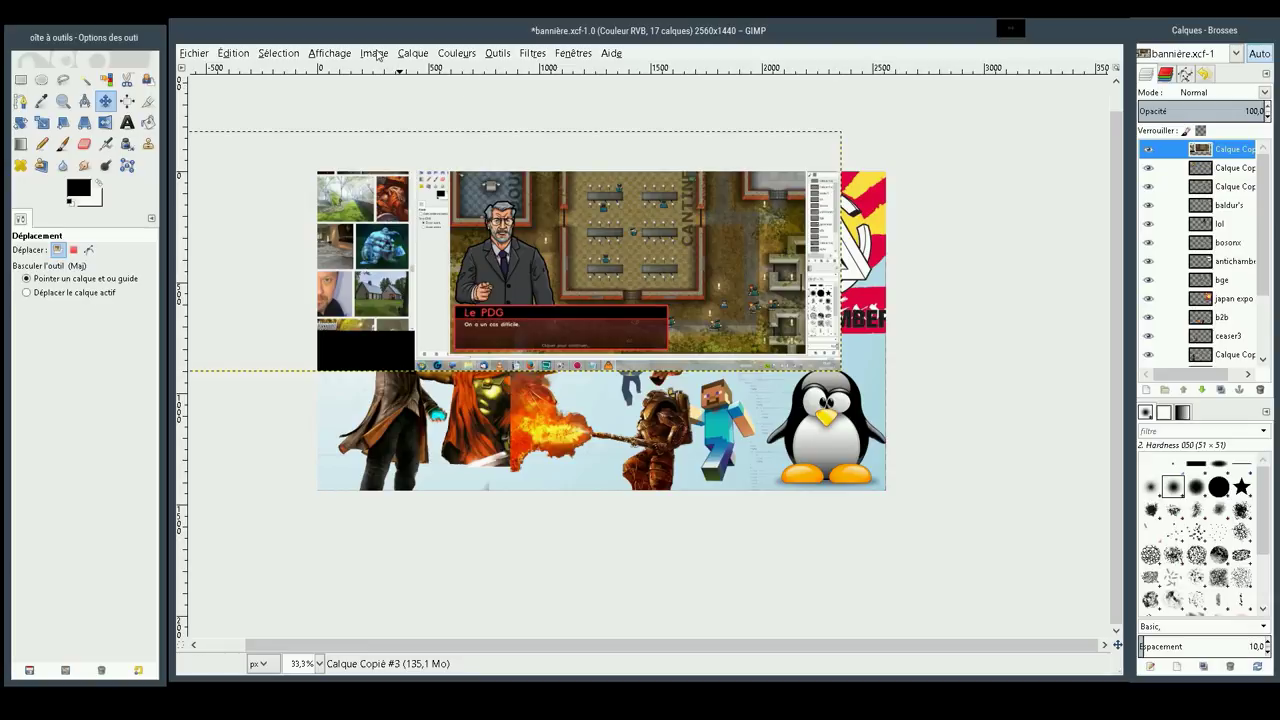
Crop the screenshot layer to a rectangle around the CEO portrait and its Le PDG caption
left_click(410, 53)
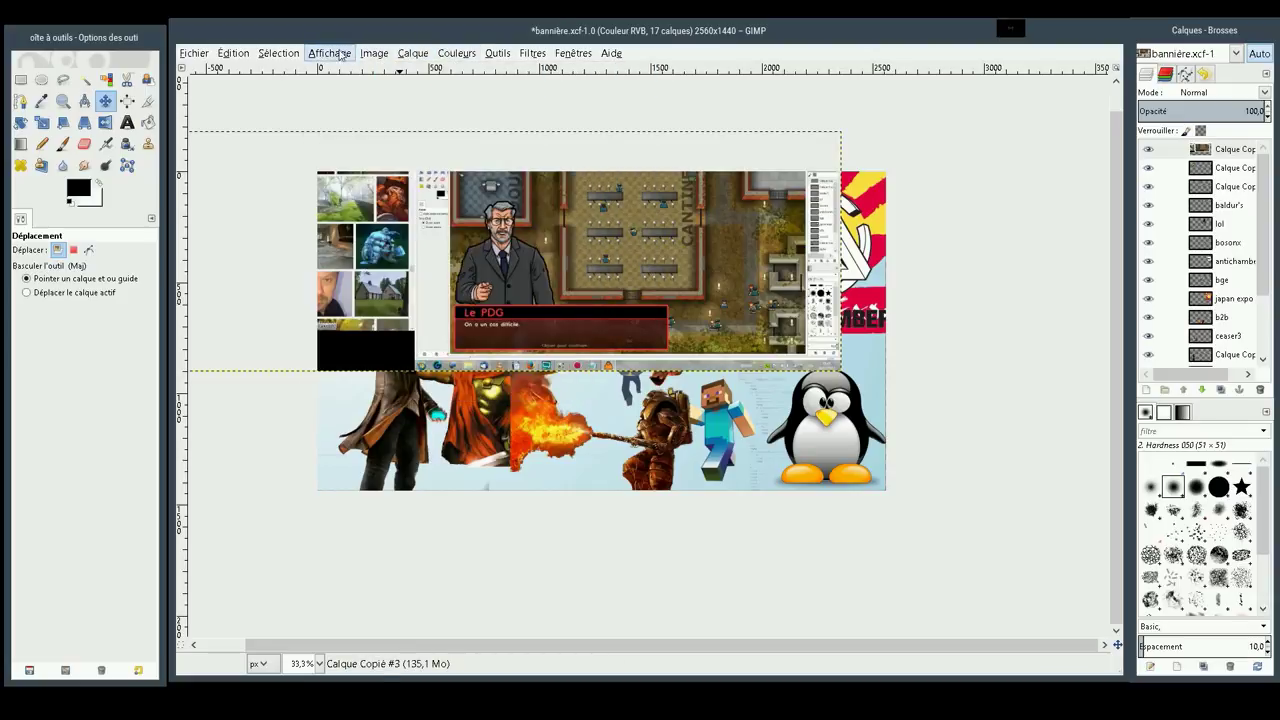
left_click(376, 66)
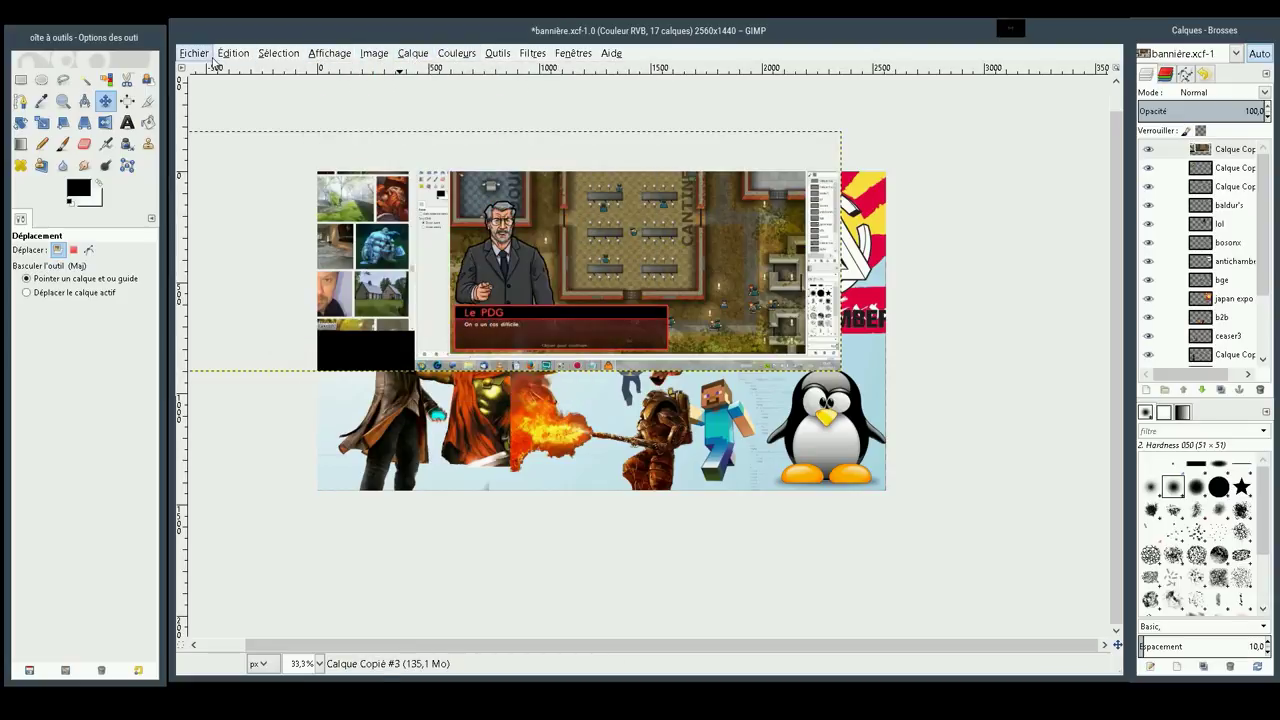
left_click(21, 81)
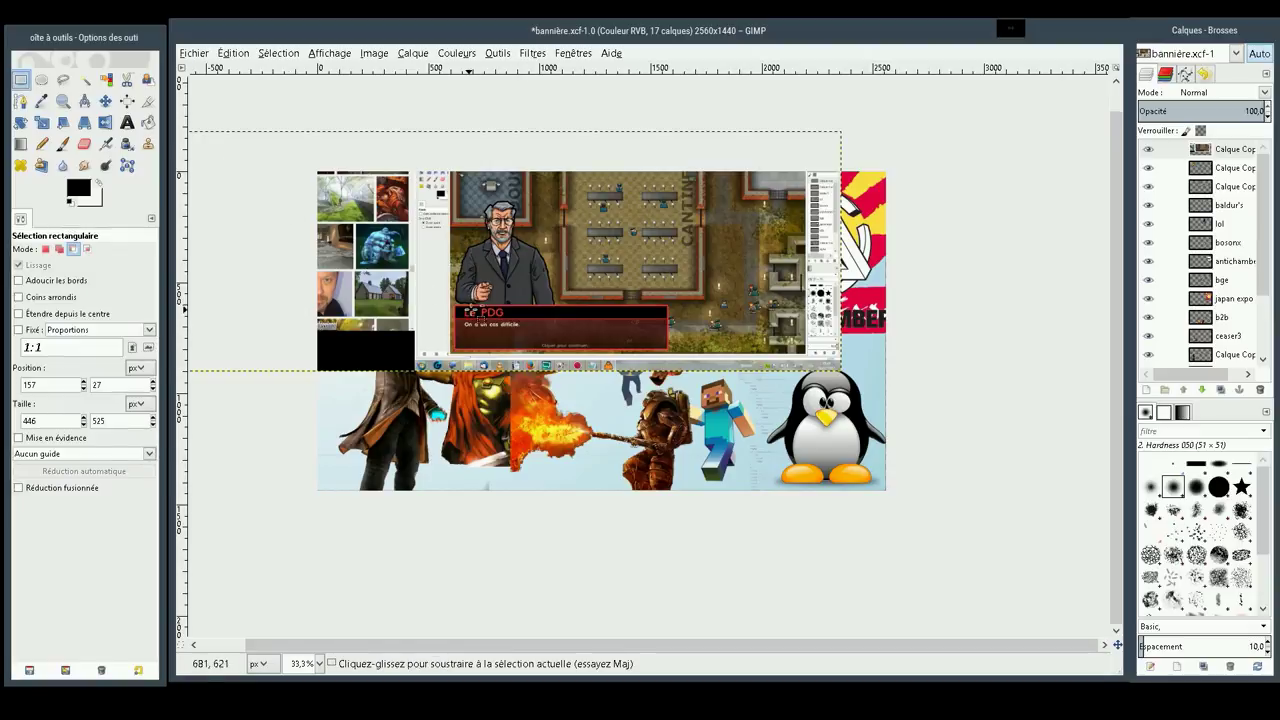
mouse_move(448, 183)
left_mouse_down()
mouse_move(581, 332)
mouse_move(569, 325)
left_mouse_up()
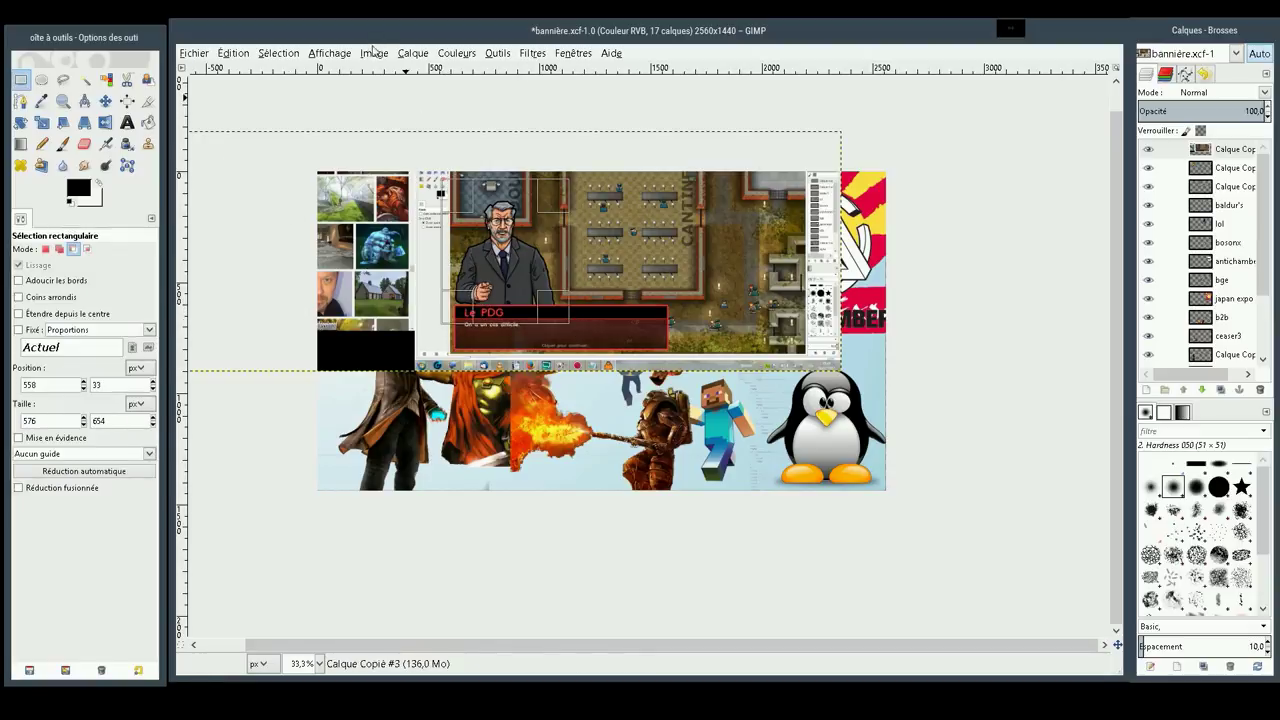
left_click(407, 57)
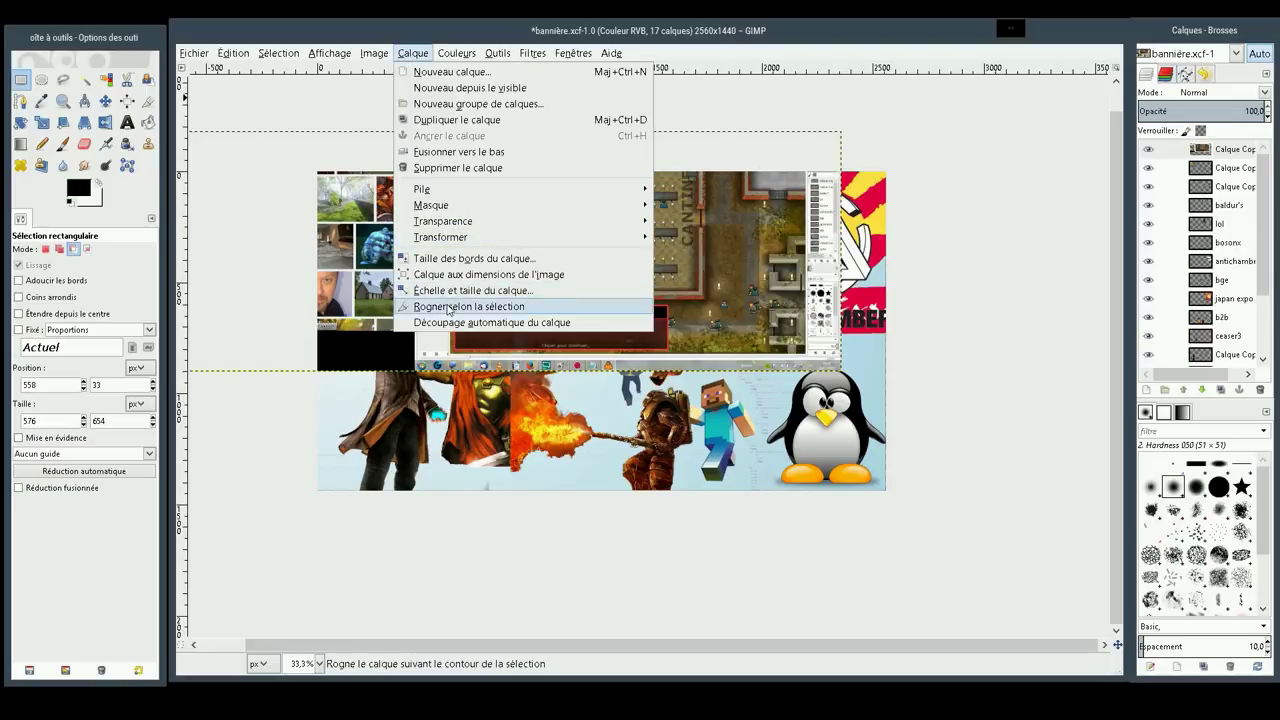
left_click(455, 306)
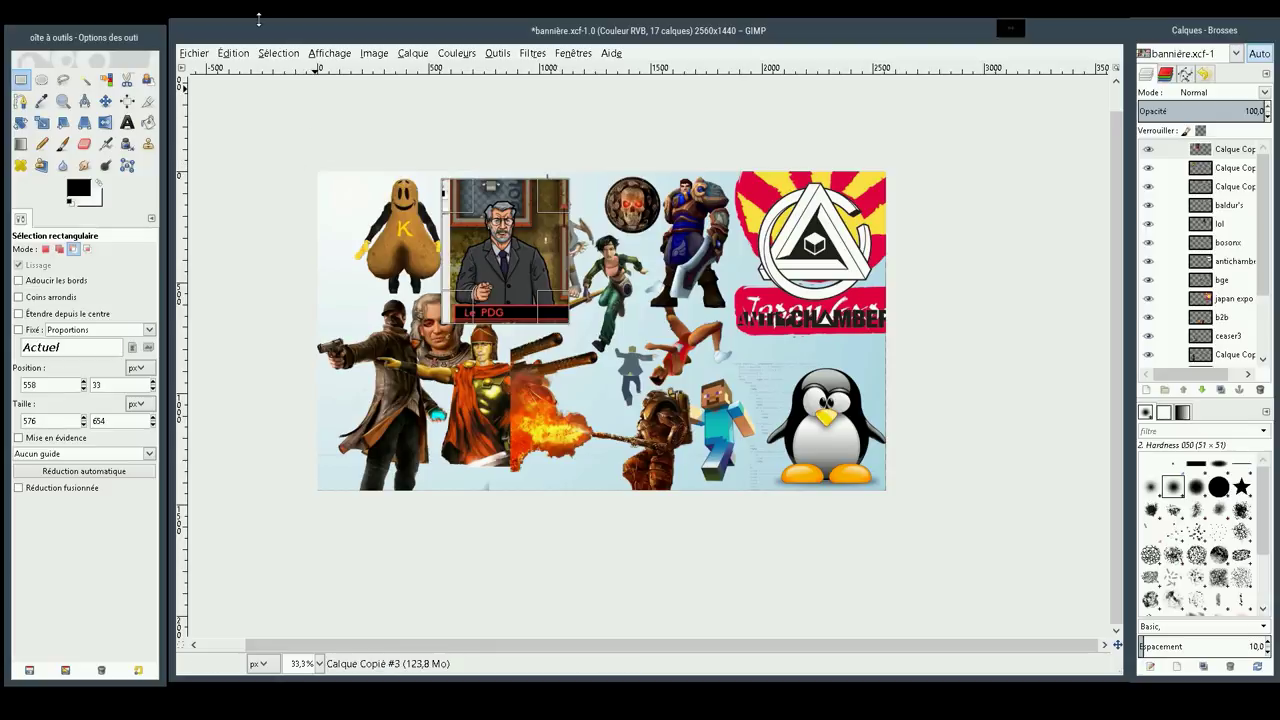
Move the yellow K figure next to the triangle logo and the CEO portrait to the top-left corner
left_click(62, 102)
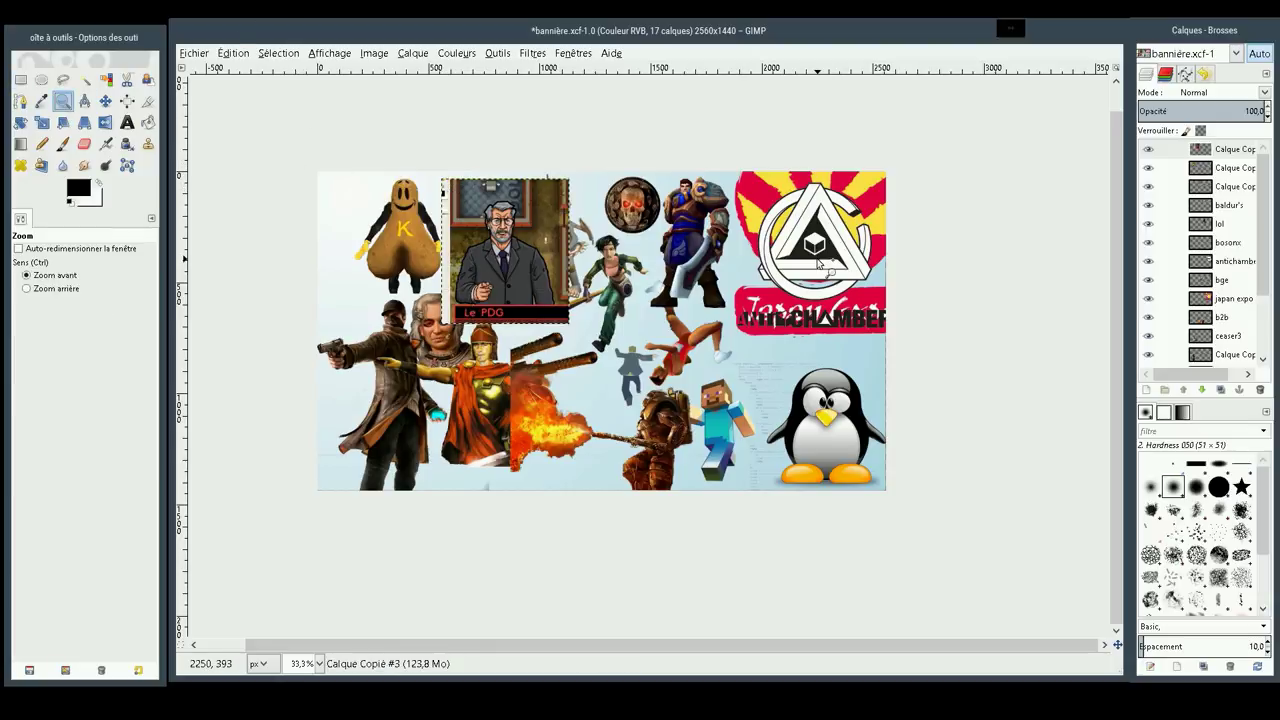
left_click(104, 101)
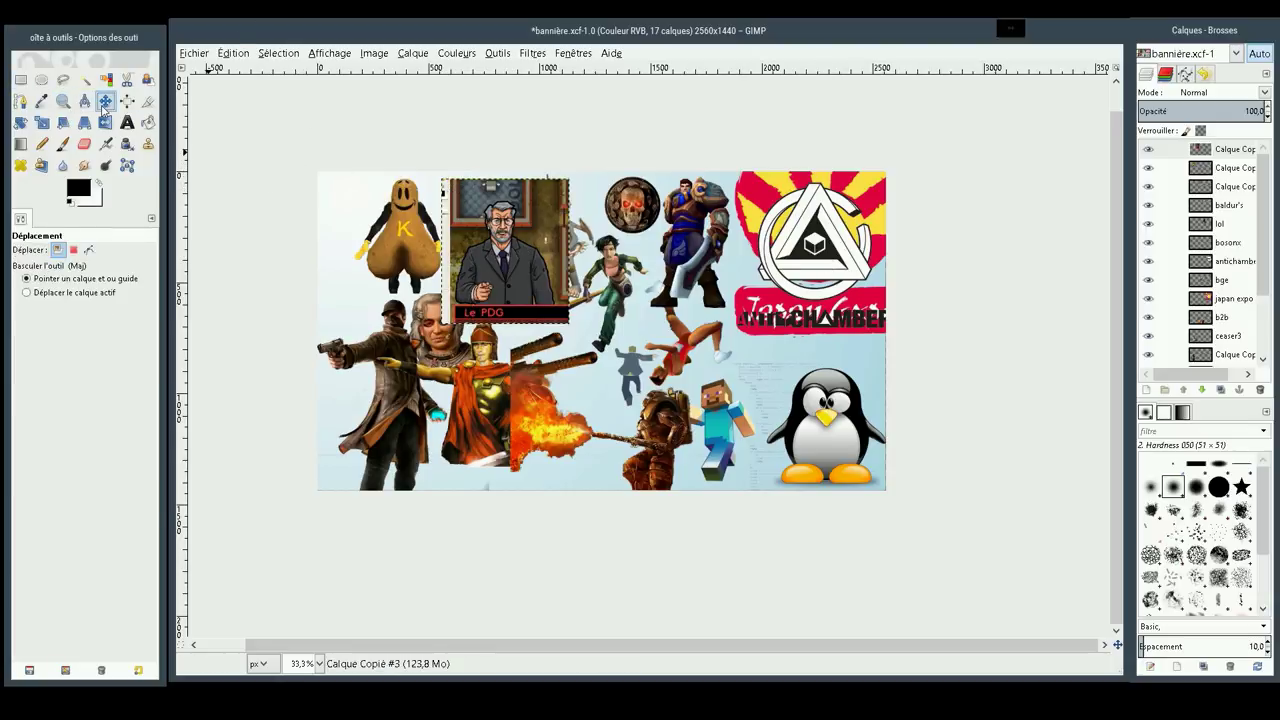
mouse_move(408, 242)
left_mouse_down()
mouse_move(655, 330)
mouse_move(760, 302)
mouse_move(749, 299)
left_mouse_up()
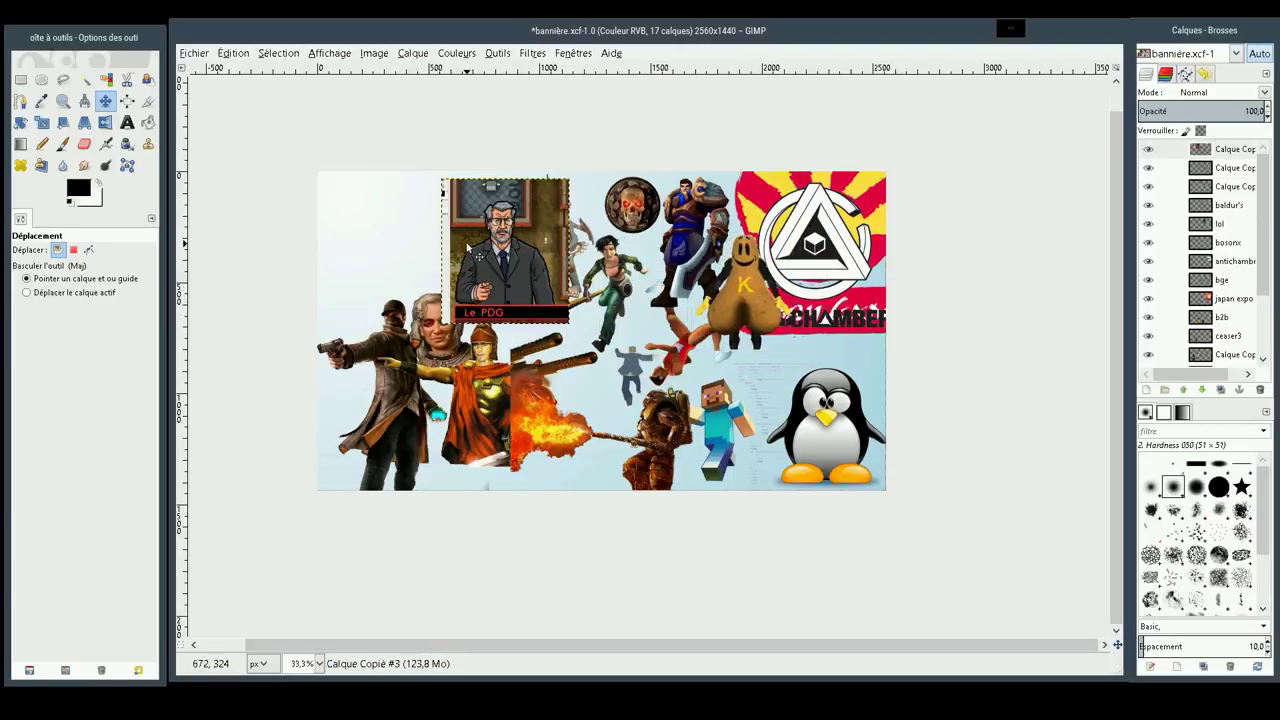
mouse_move(519, 259)
left_mouse_down()
mouse_move(398, 227)
mouse_move(399, 257)
left_mouse_up()
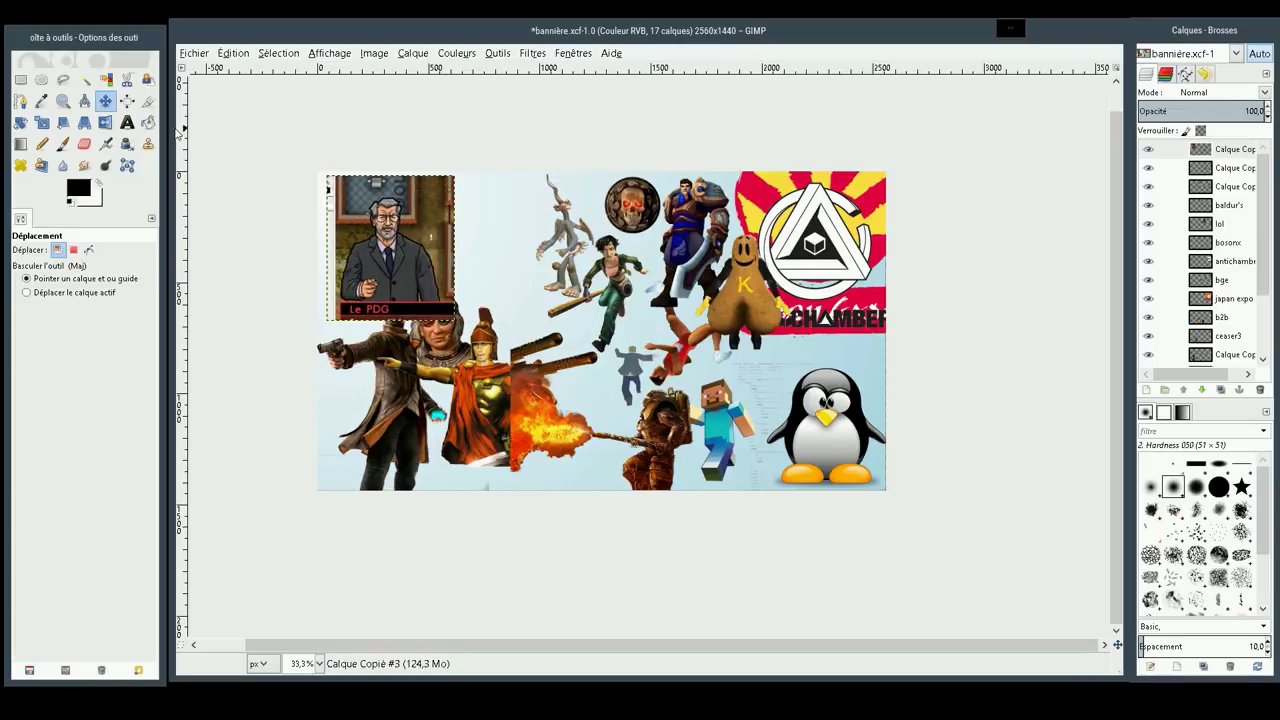
left_click(63, 101)
mouse_move(266, 134)
left_mouse_down()
mouse_move(508, 406)
mouse_move(600, 430)
left_mouse_up()
Zoom in on the portrait and try a rectangle selection over the Le PDG caption bar
left_click_drag(418, 132, 750, 492)
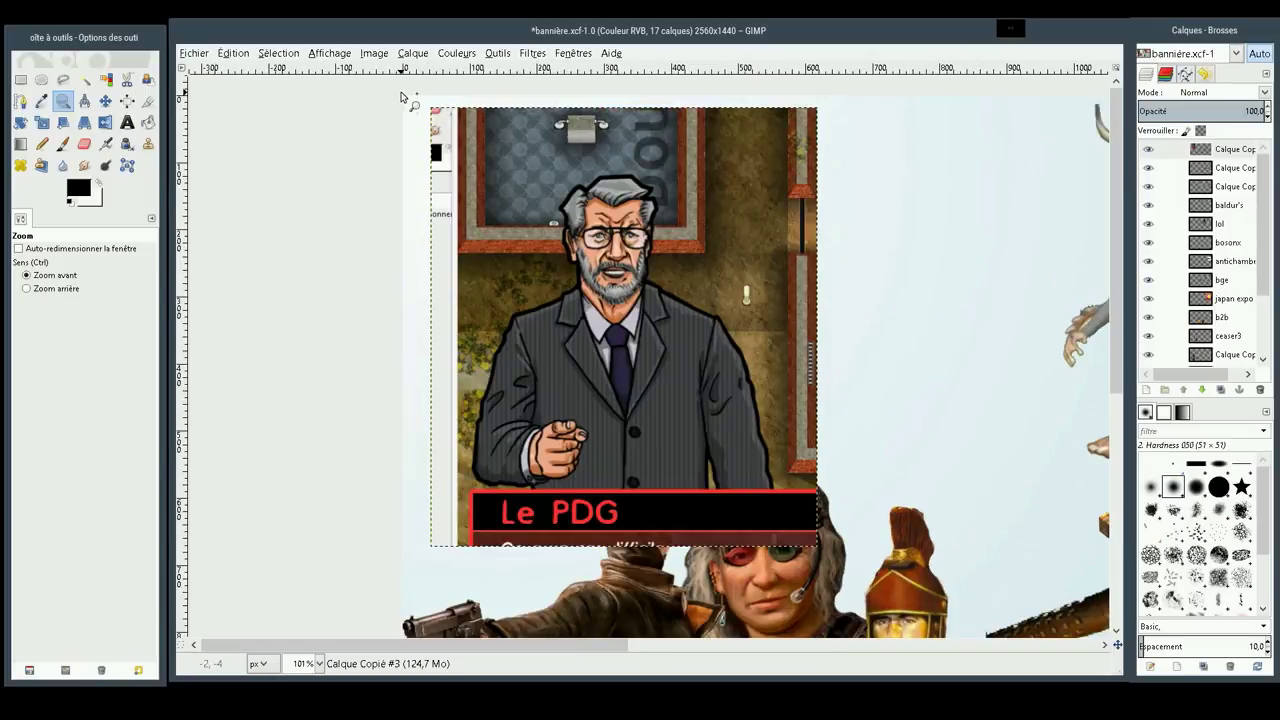
mouse_move(401, 93)
left_mouse_down()
mouse_move(759, 420)
mouse_move(840, 572)
left_mouse_up()
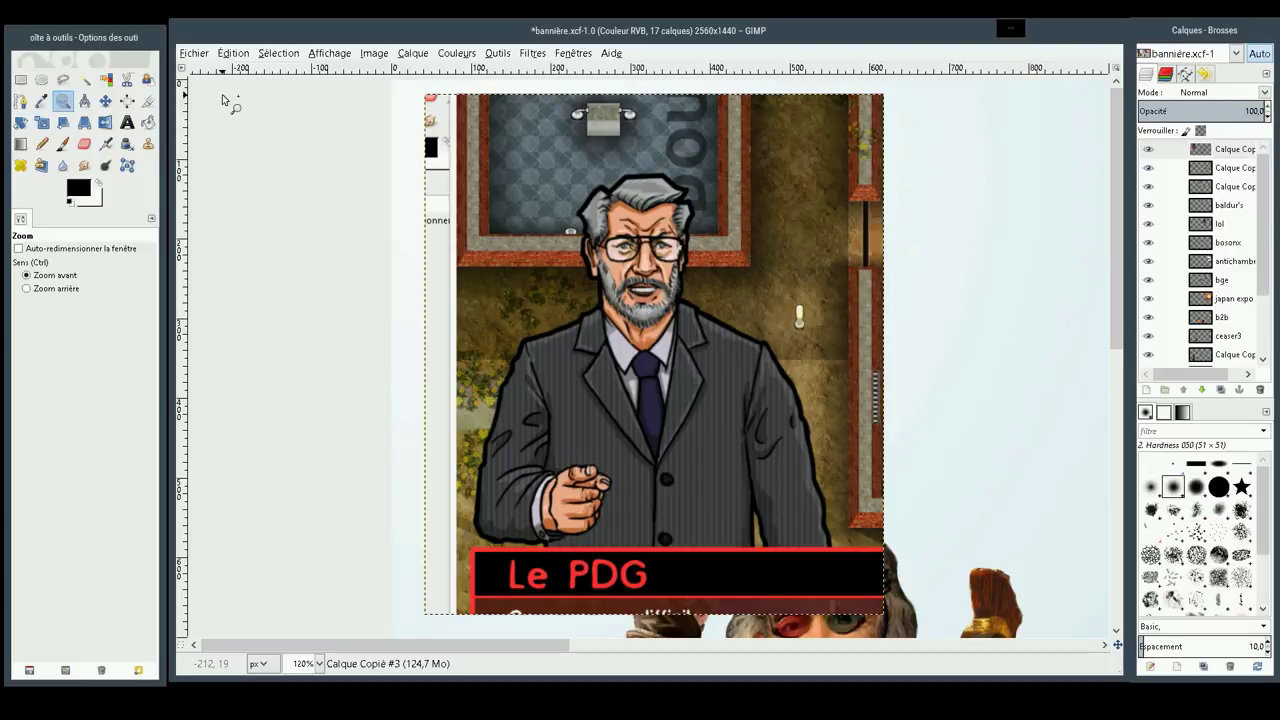
left_click(86, 84)
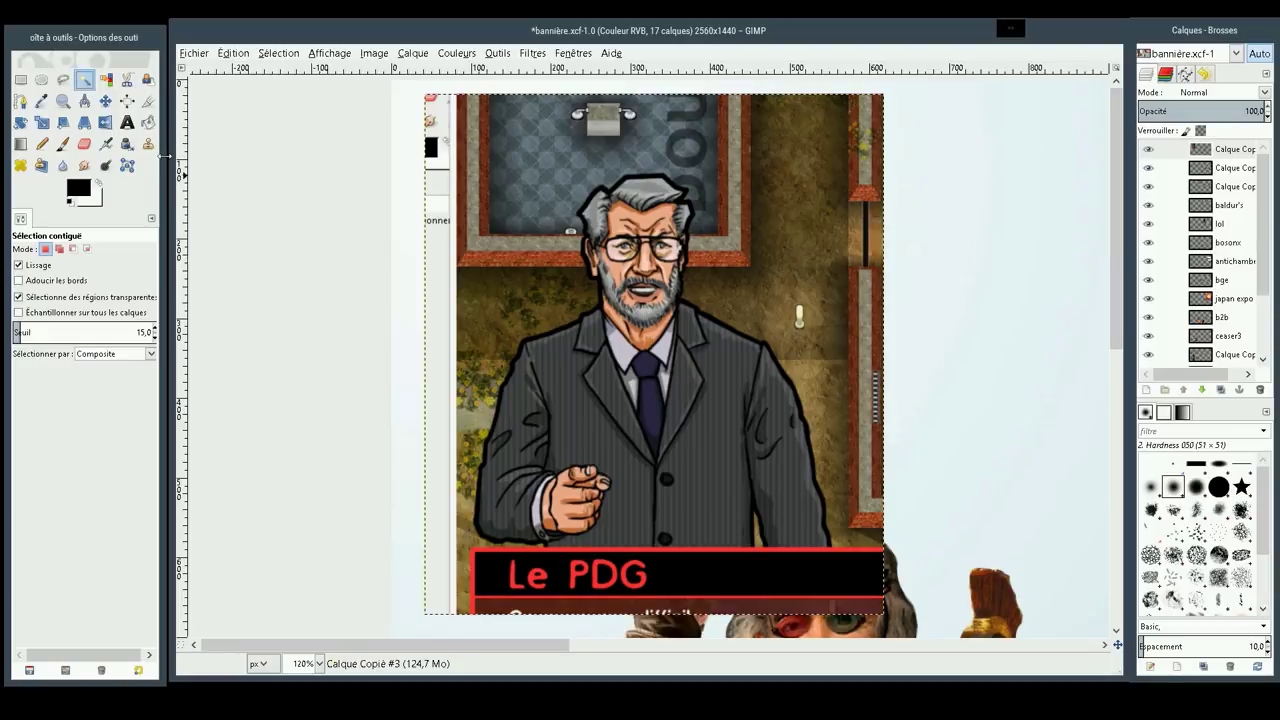
left_click(20, 79)
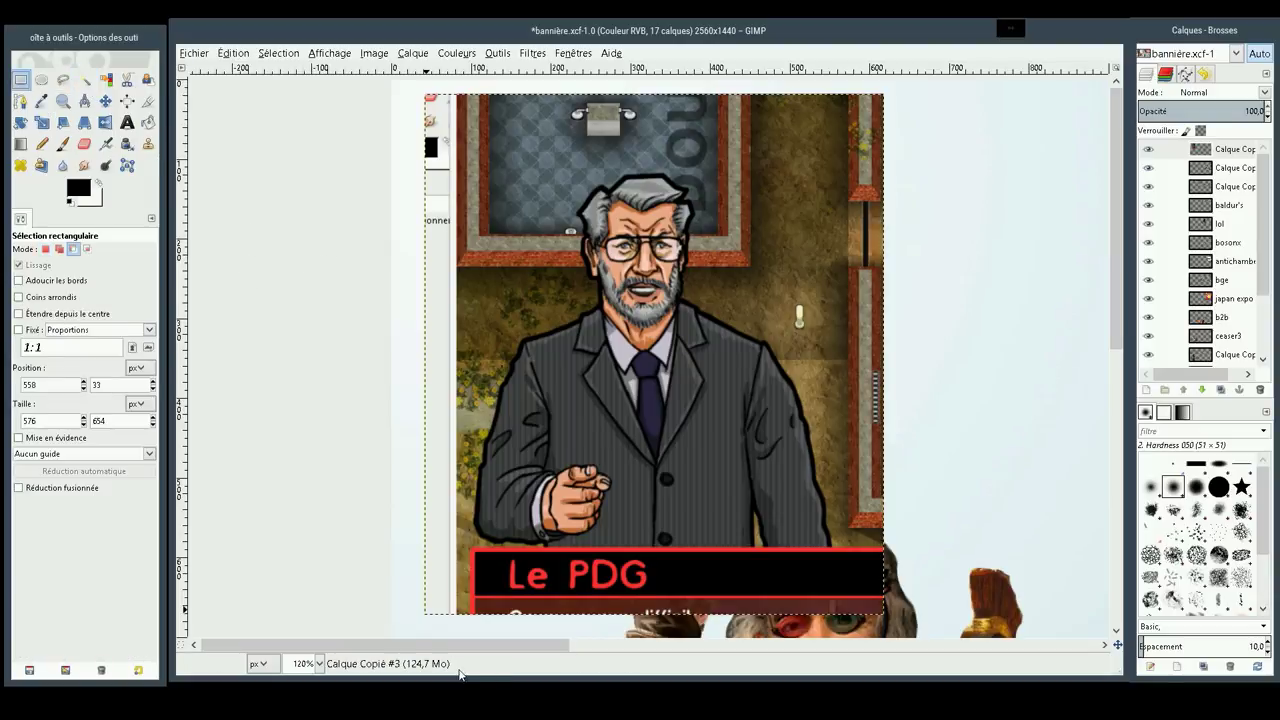
left_click_drag(387, 535, 908, 615)
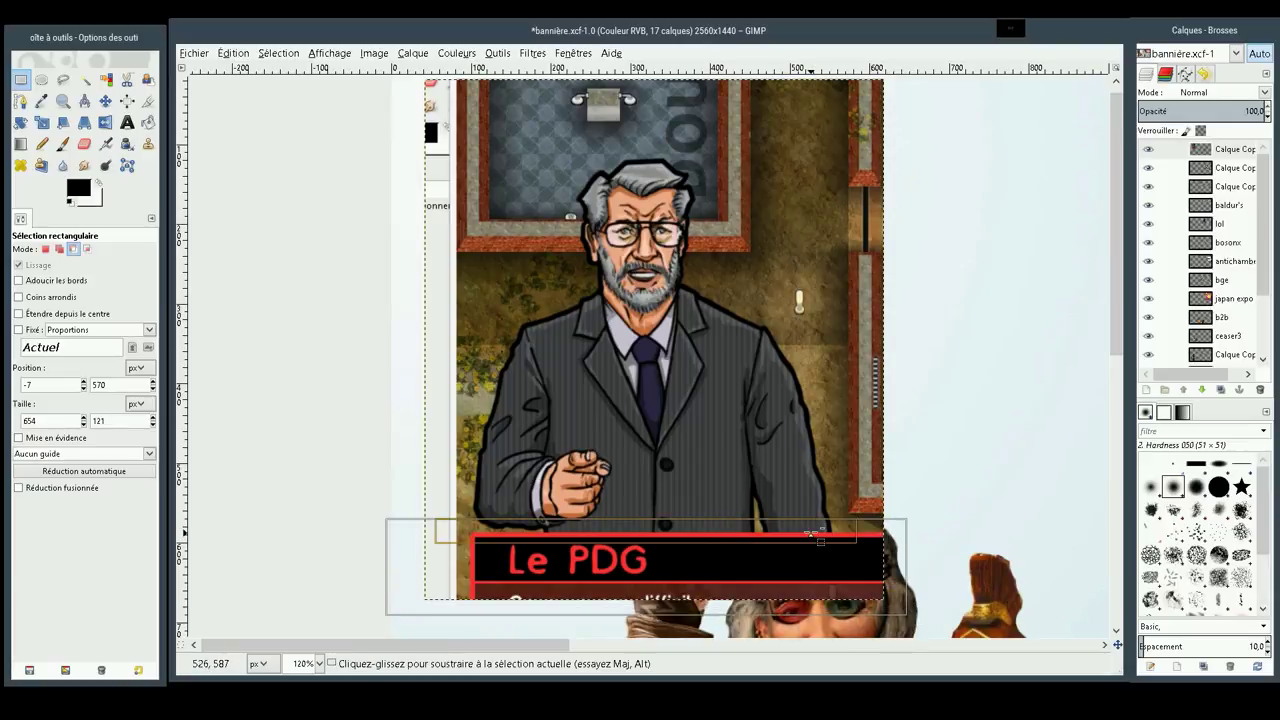
left_click_drag(811, 533, 816, 546)
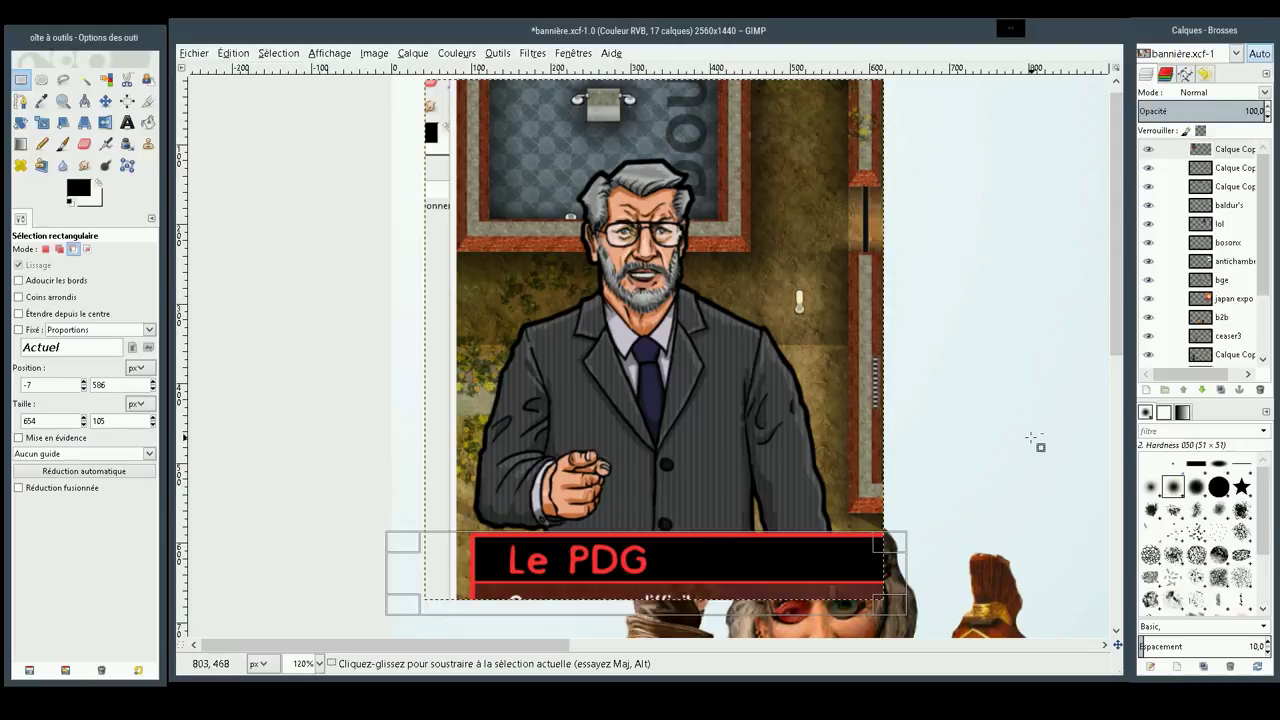
left_click(1035, 440)
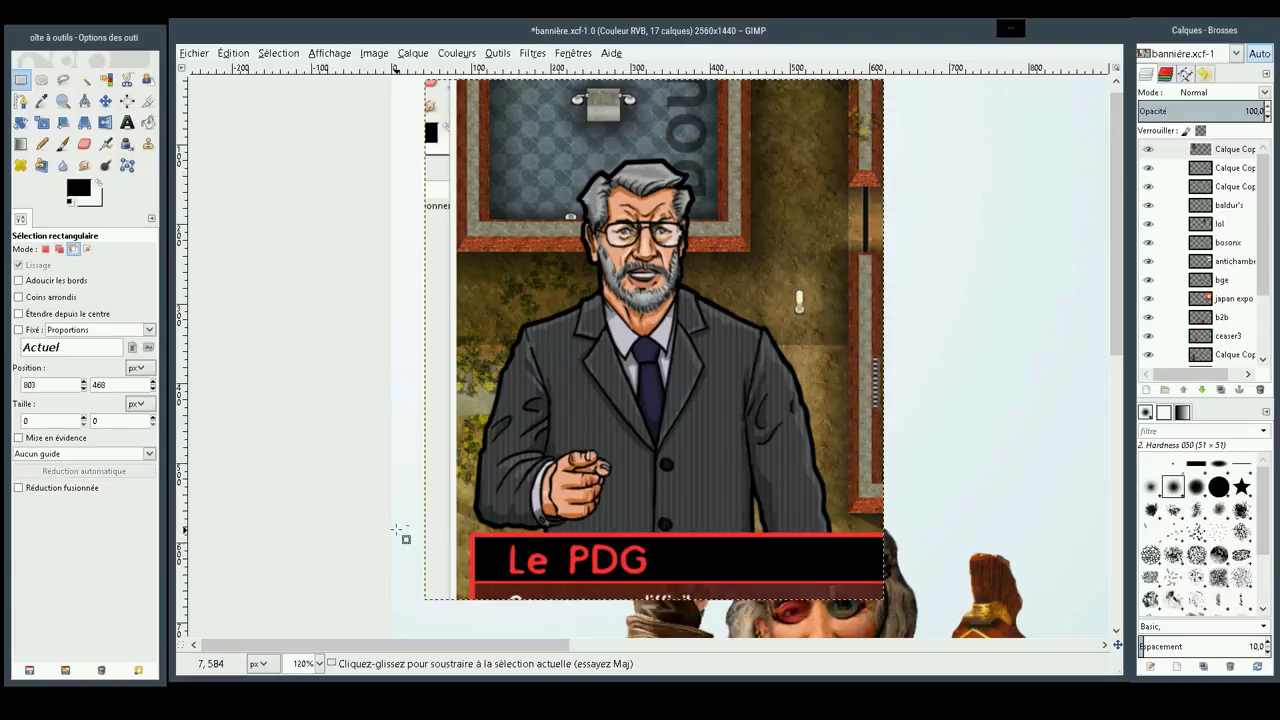
Reselect the red Le PDG caption bar with a fitted rectangle and delete it
left_click_drag(397, 531, 922, 510)
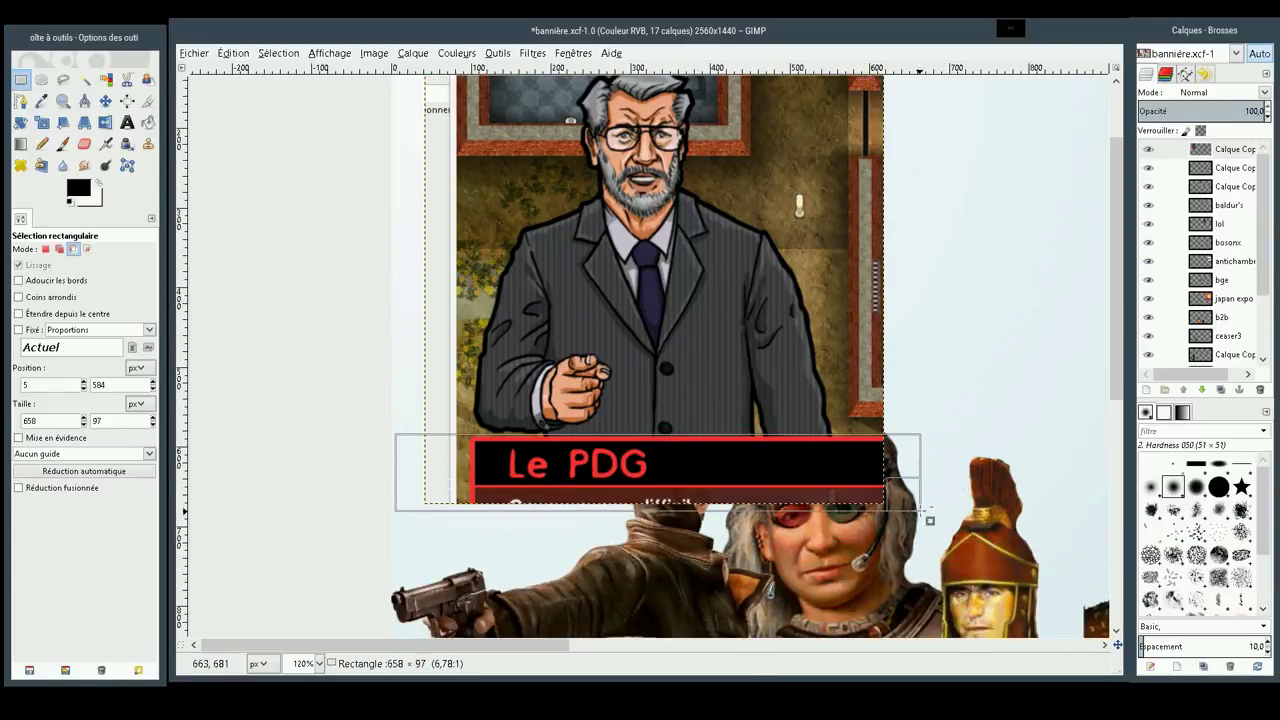
left_click_drag(840, 447, 829, 444)
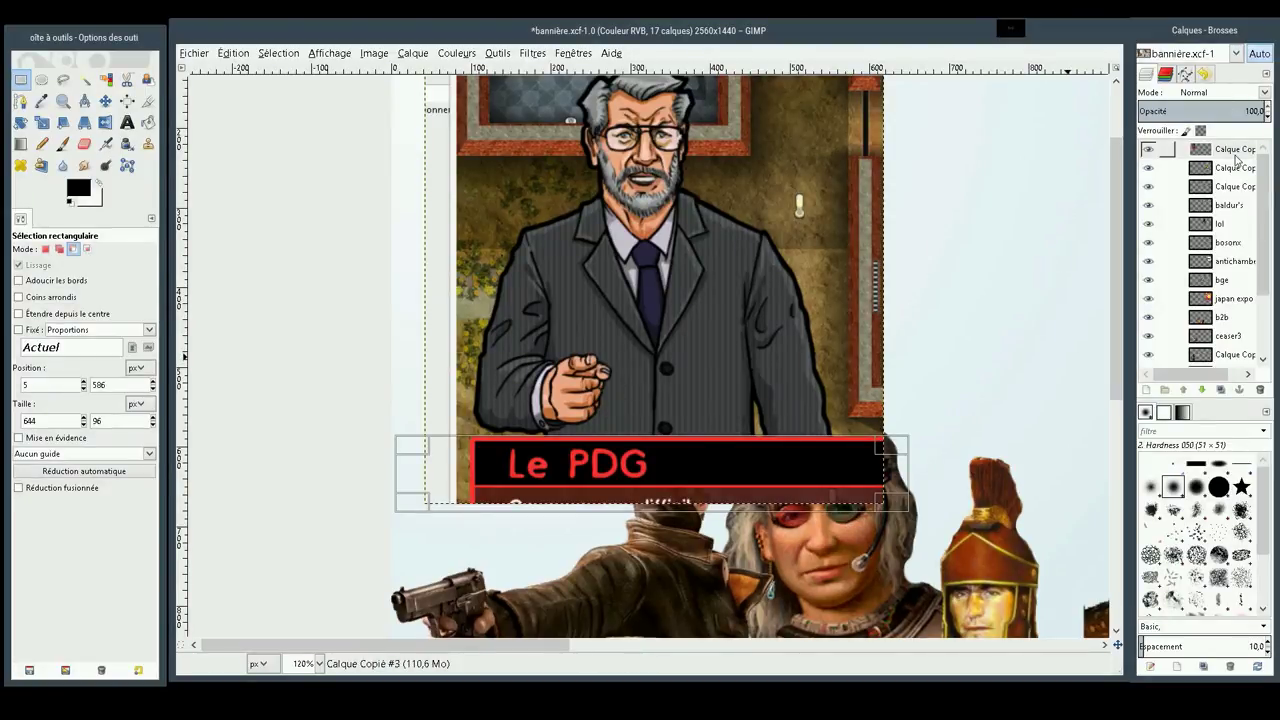
left_click(870, 252)
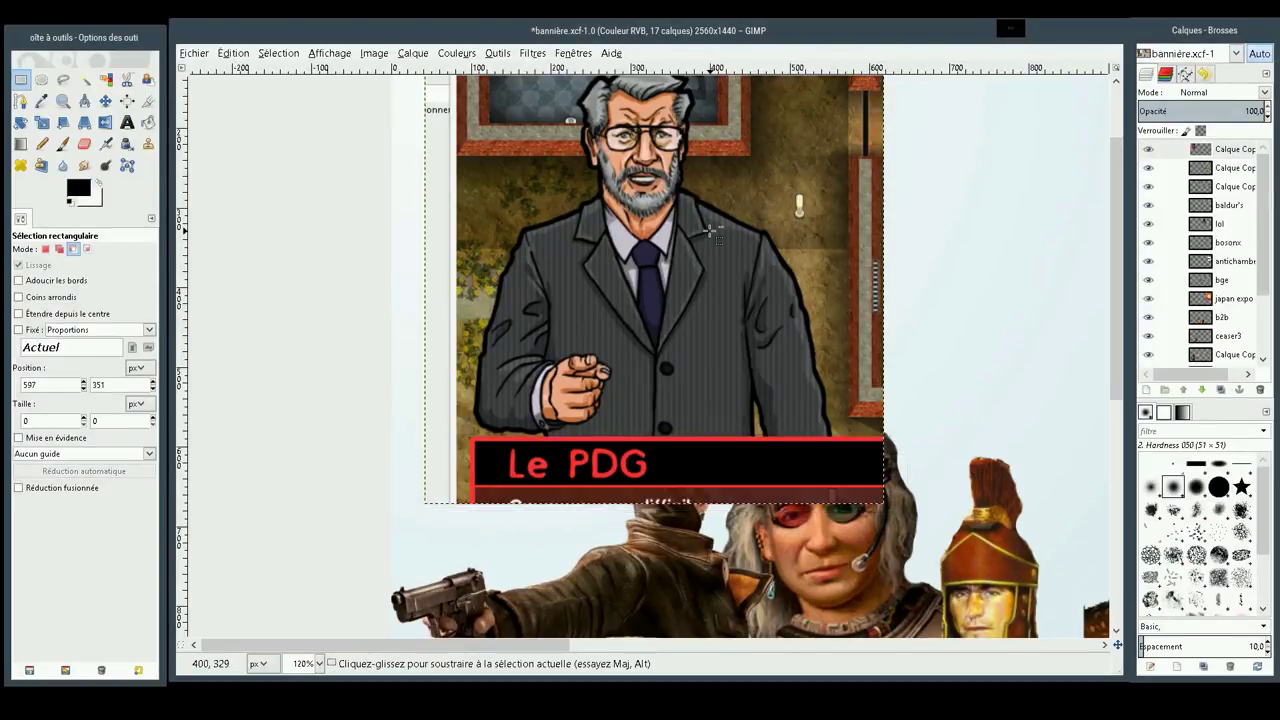
left_click(279, 181)
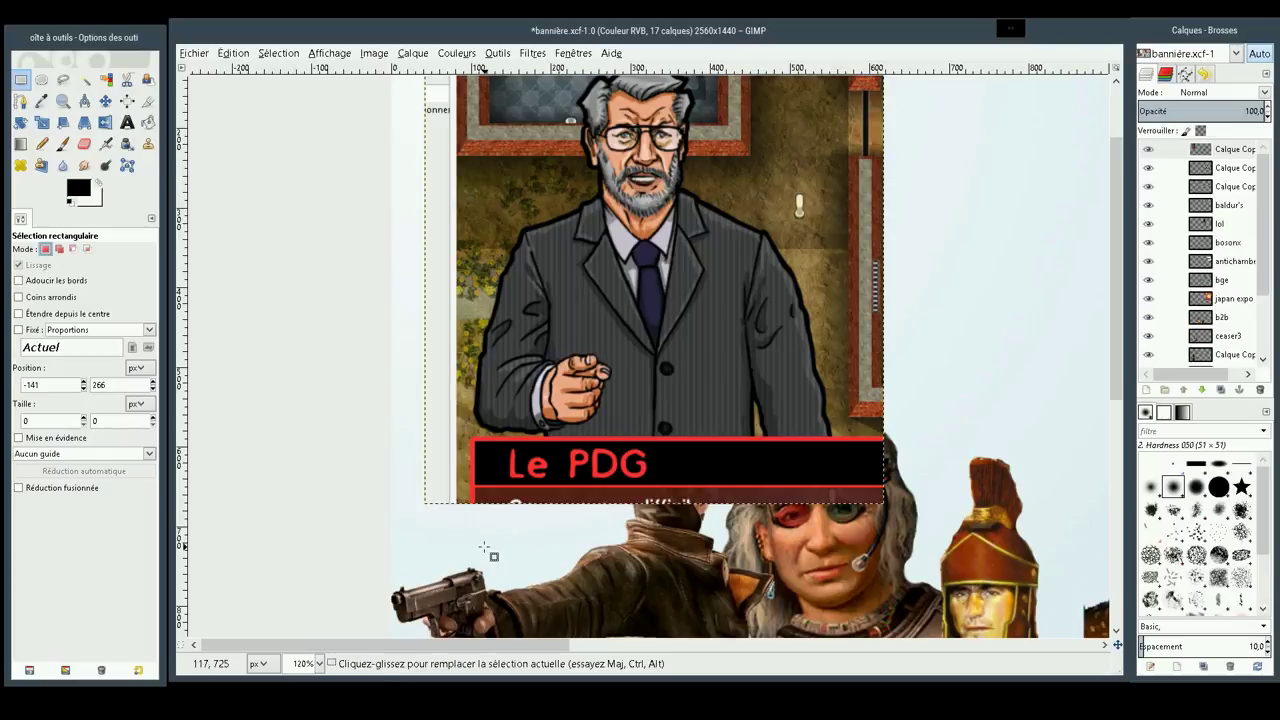
left_click_drag(408, 517, 936, 437)
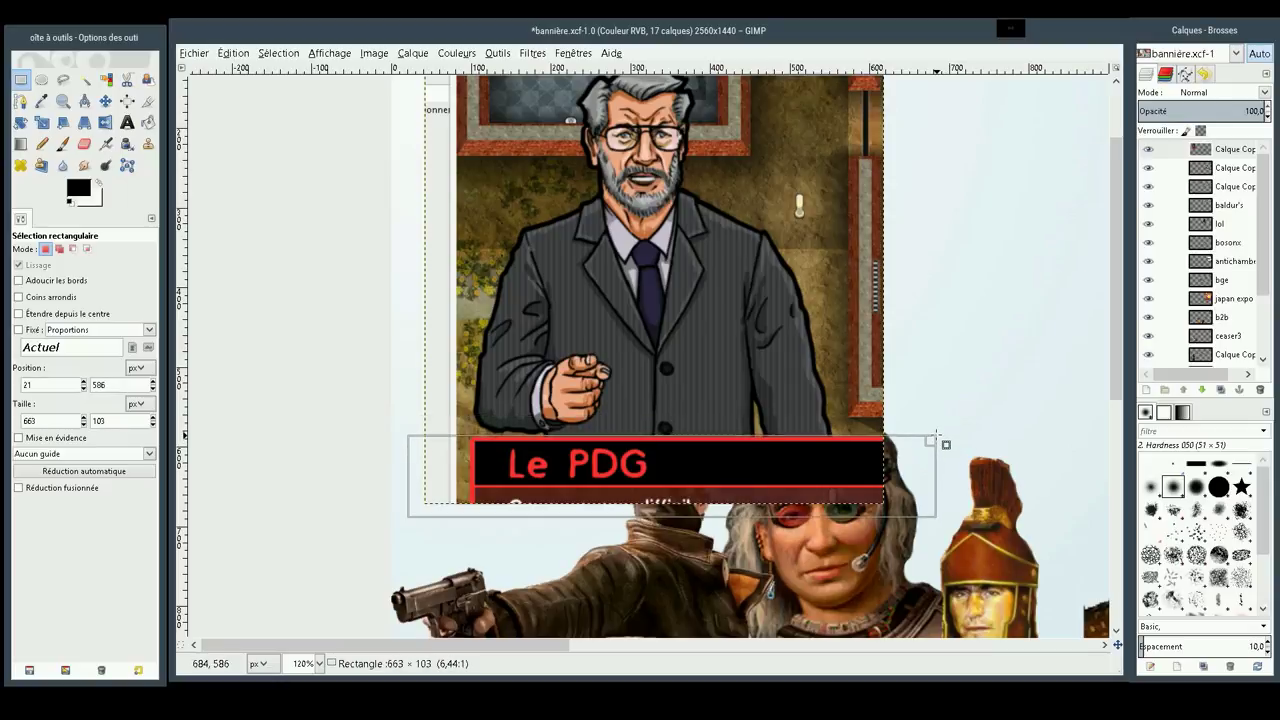
left_click_drag(936, 437, 939, 437)
key("Delete")
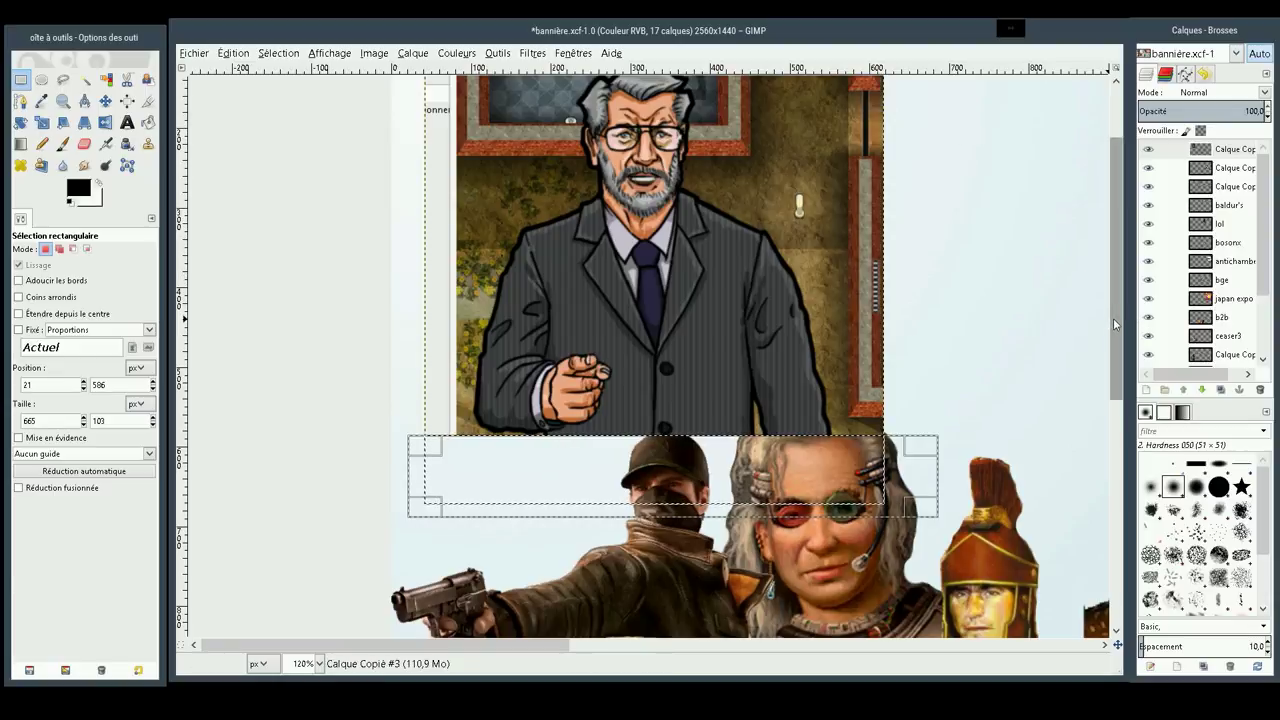
left_click_drag(1113, 318, 1111, 259)
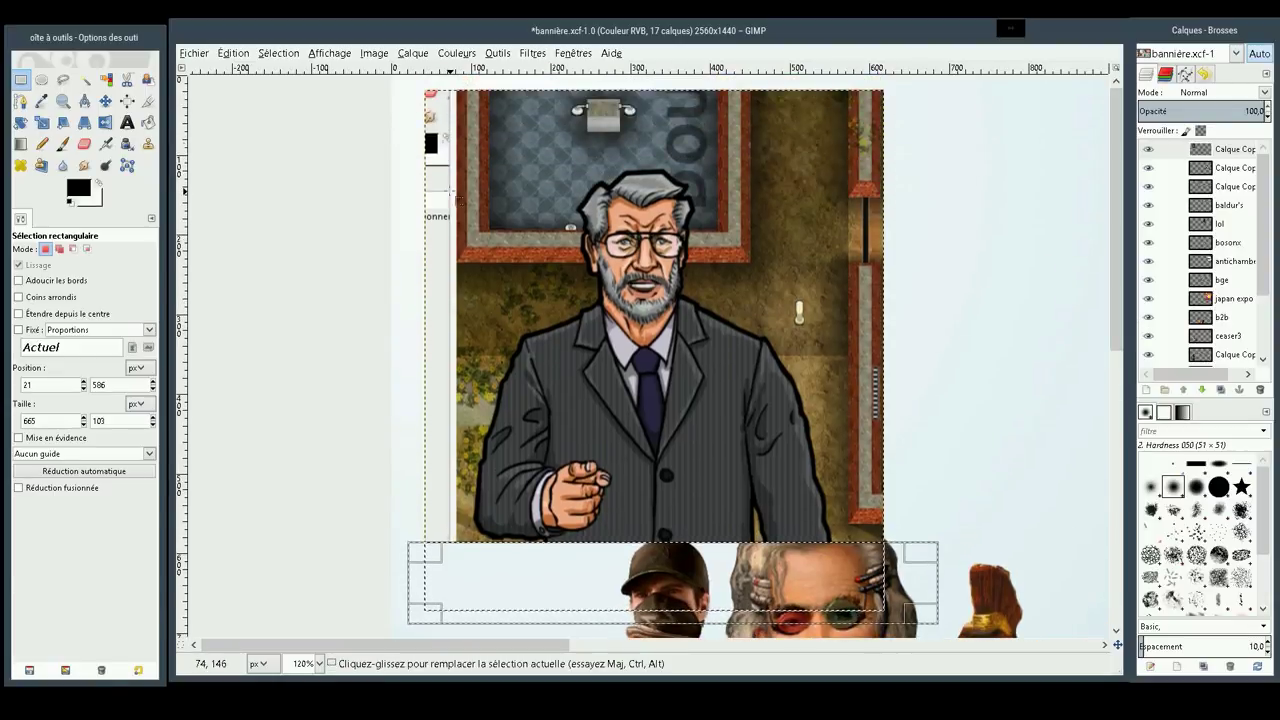
Crop the CEO portrait layer to a 460×474 box around the man, trimming the ceiling
mouse_move(478, 148)
left_mouse_down()
mouse_move(775, 520)
mouse_move(843, 550)
left_mouse_up()
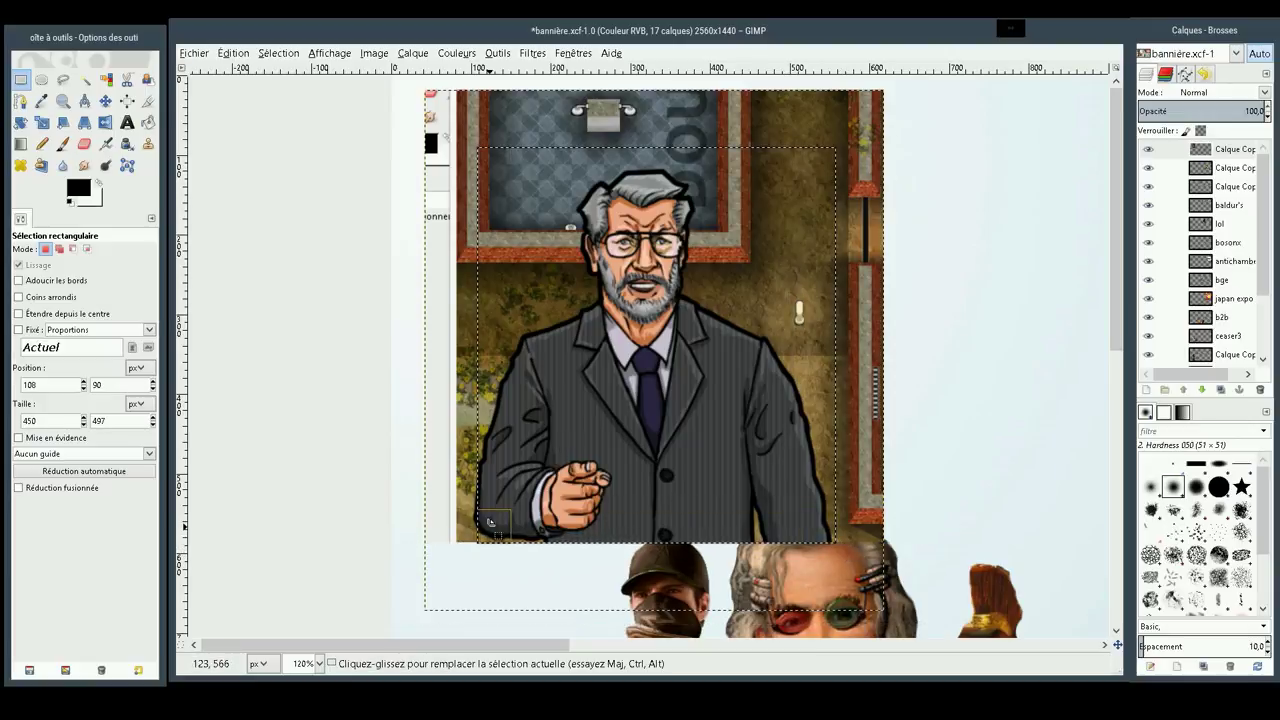
left_click_drag(490, 521, 480, 519)
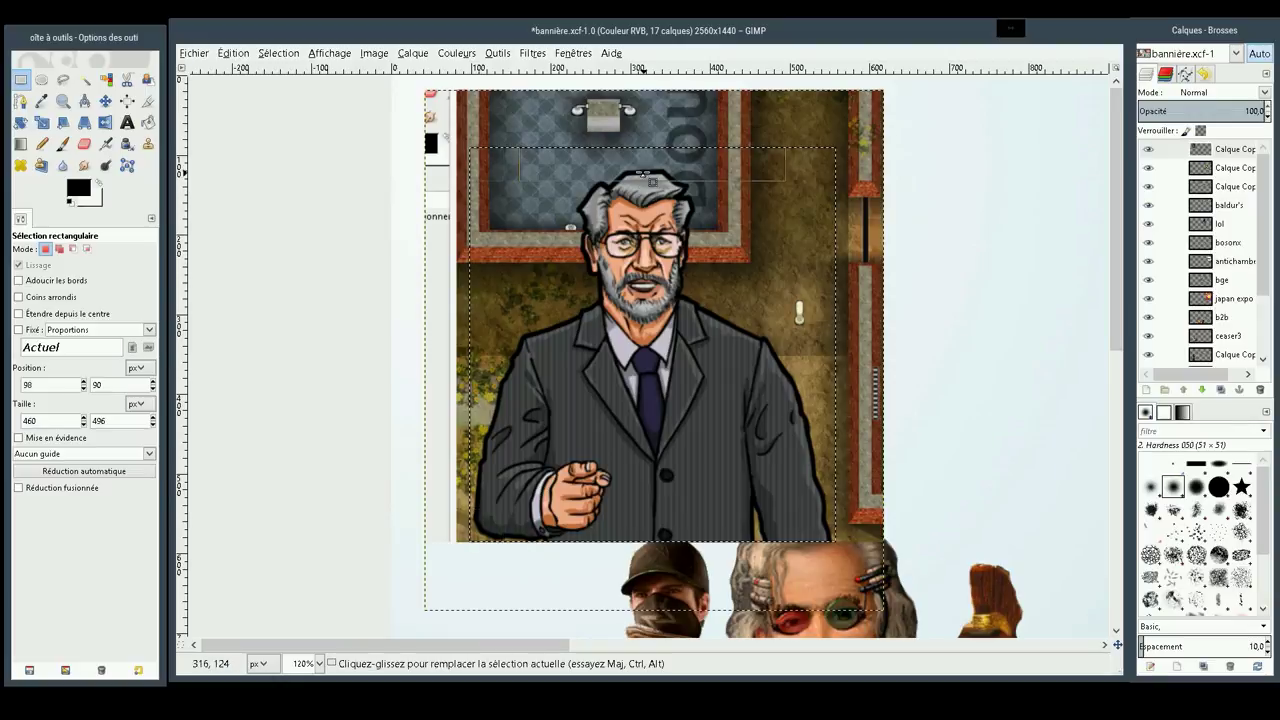
left_click_drag(645, 175, 645, 193)
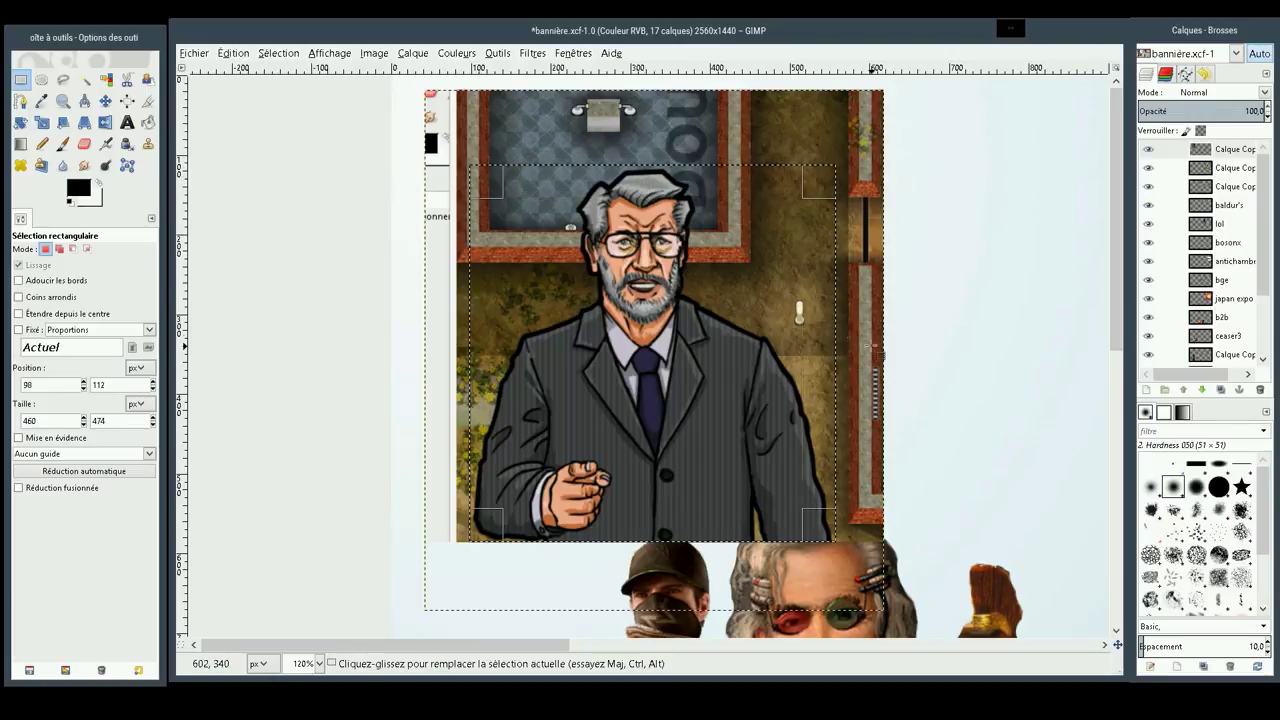
left_click(413, 53)
left_click(484, 310)
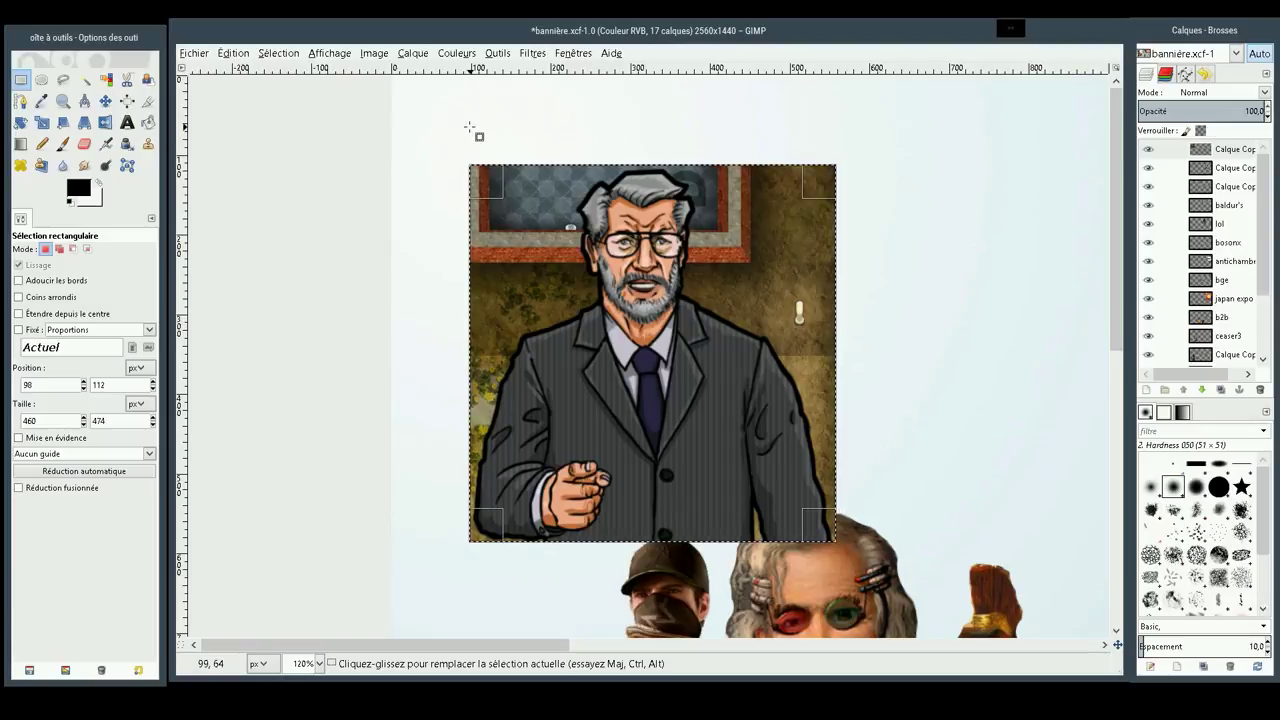
Fuzzy-select the room background around the CEO, starting with the upper-right area
left_click(84, 79)
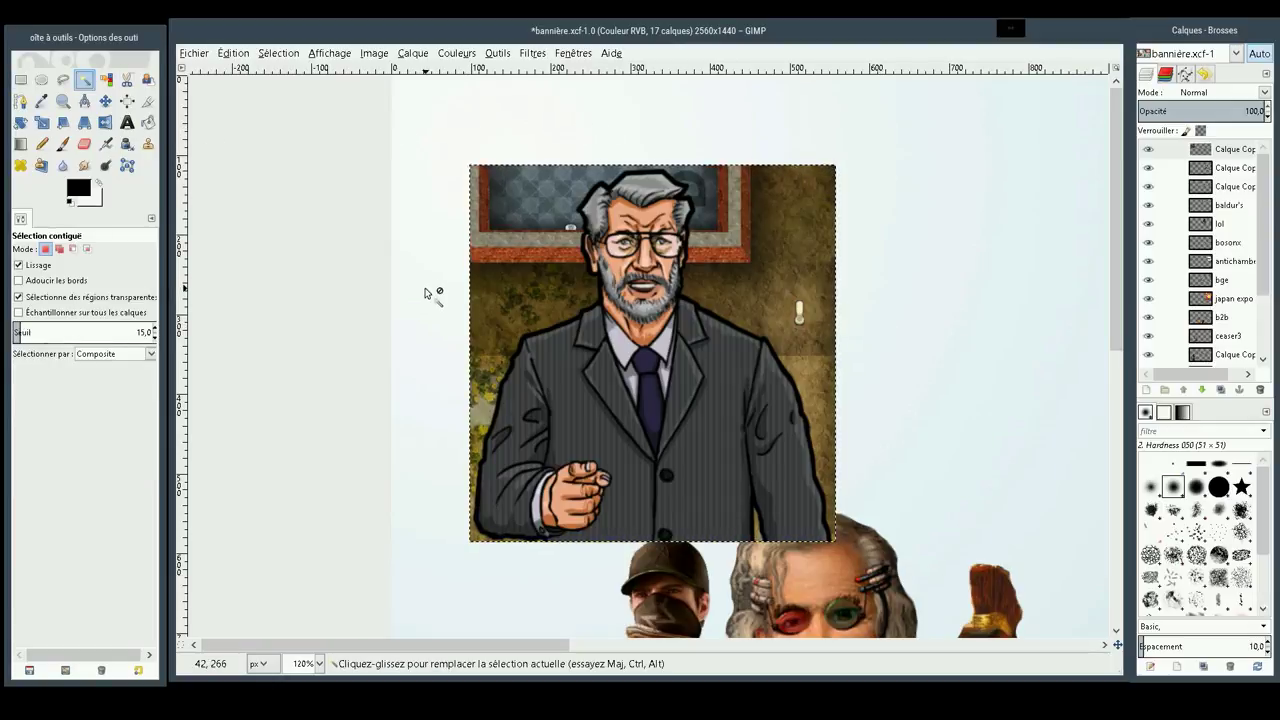
left_click_drag(515, 297, 558, 300)
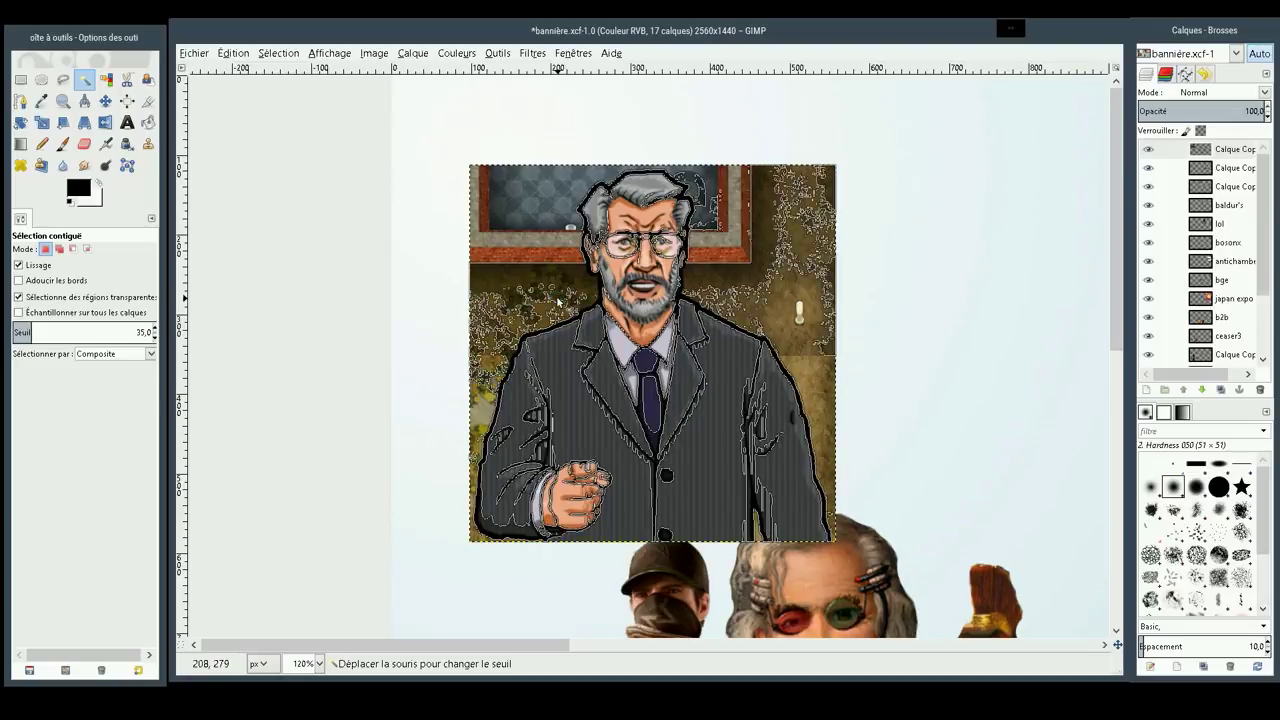
mouse_move(558, 300)
left_mouse_down()
mouse_move(572, 150)
mouse_move(568, 186)
mouse_move(639, 175)
mouse_move(626, 180)
mouse_move(870, 286)
left_mouse_up()
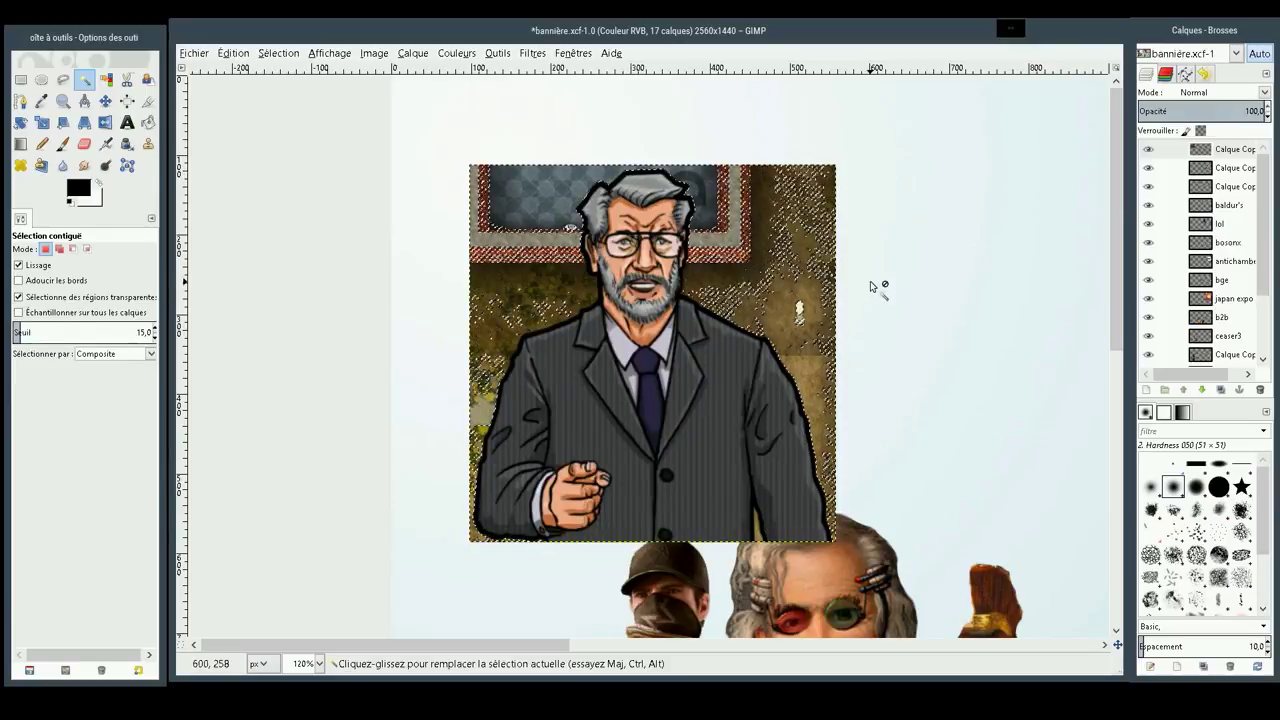
left_click(792, 204, "shift")
left_click_drag(792, 204, 812, 208)
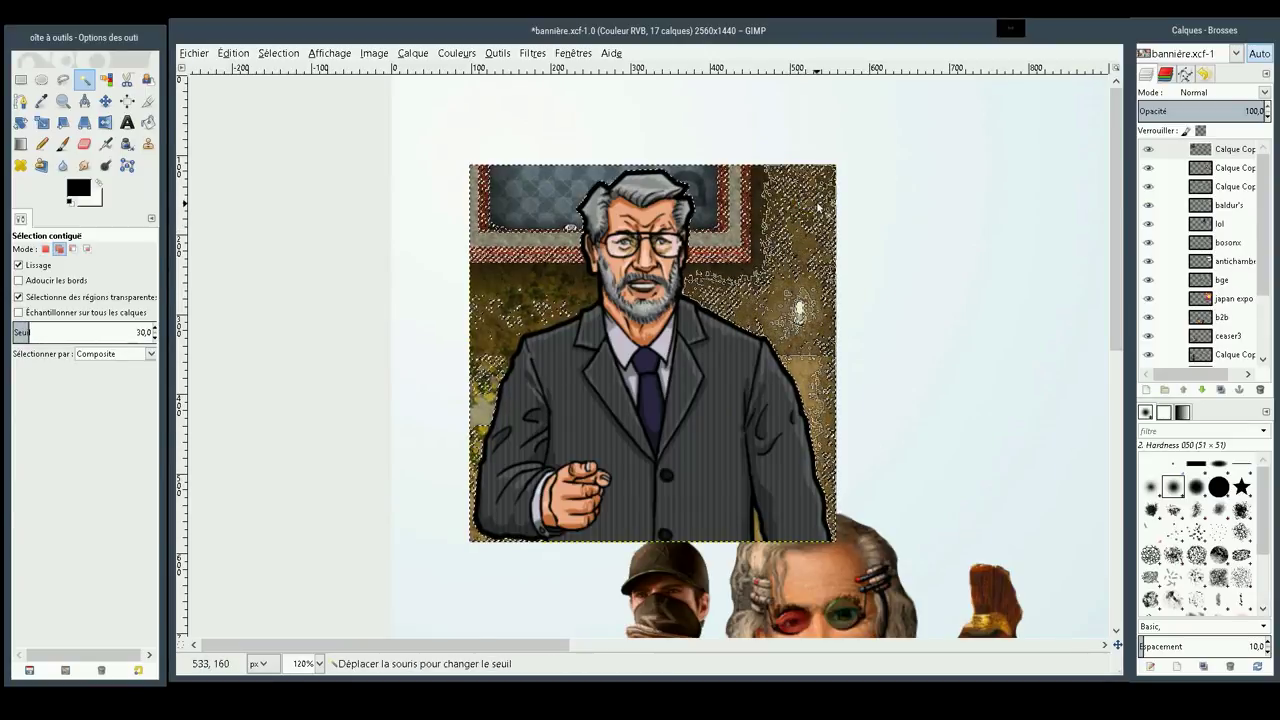
mouse_move(812, 208)
left_mouse_down()
mouse_move(823, 210)
mouse_move(749, 230)
mouse_move(792, 235)
mouse_move(775, 232)
left_mouse_up()
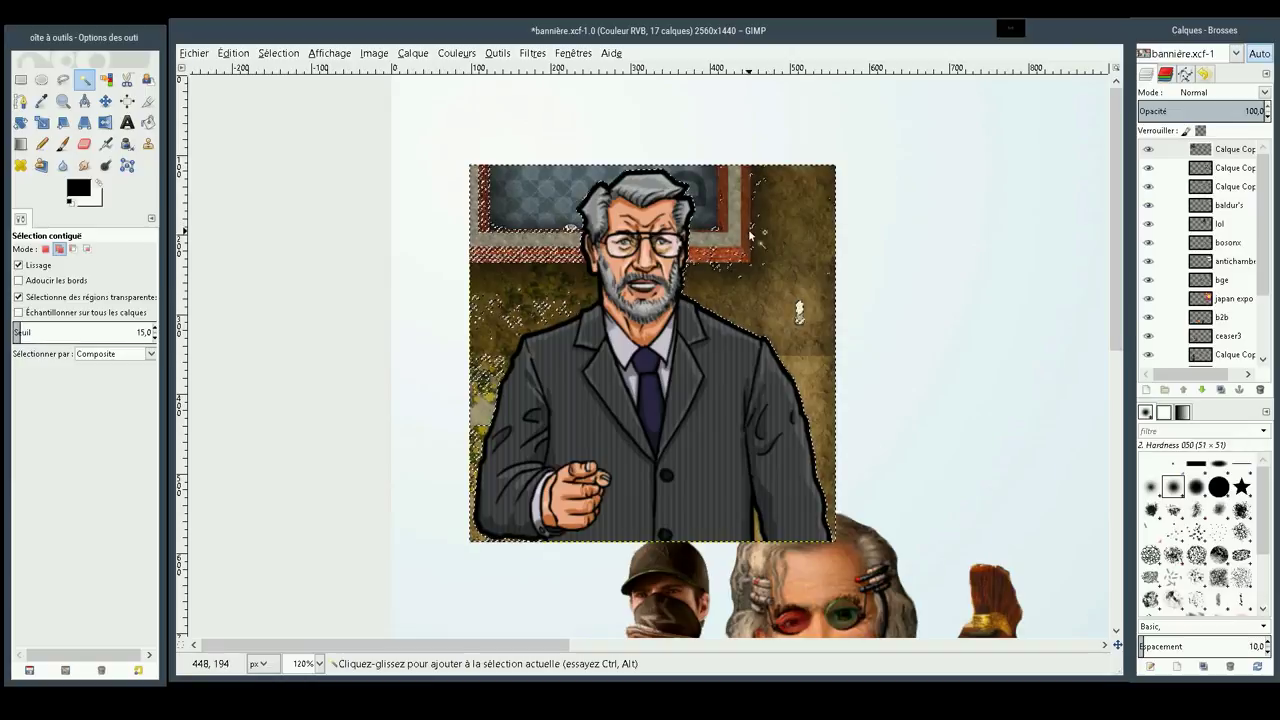
left_click_drag(716, 266, 716, 266)
Add the left, top-left and right background areas to the fuzzy selection
left_click_drag(471, 316, 520, 300)
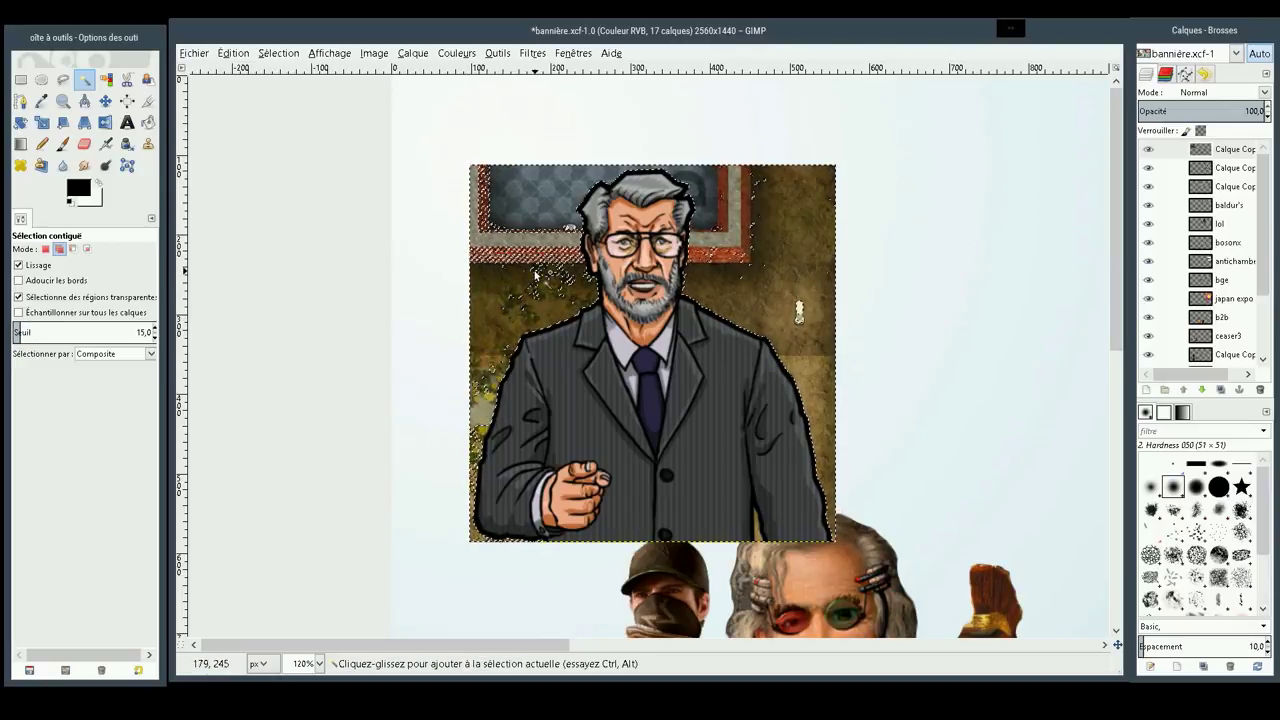
left_click(567, 267)
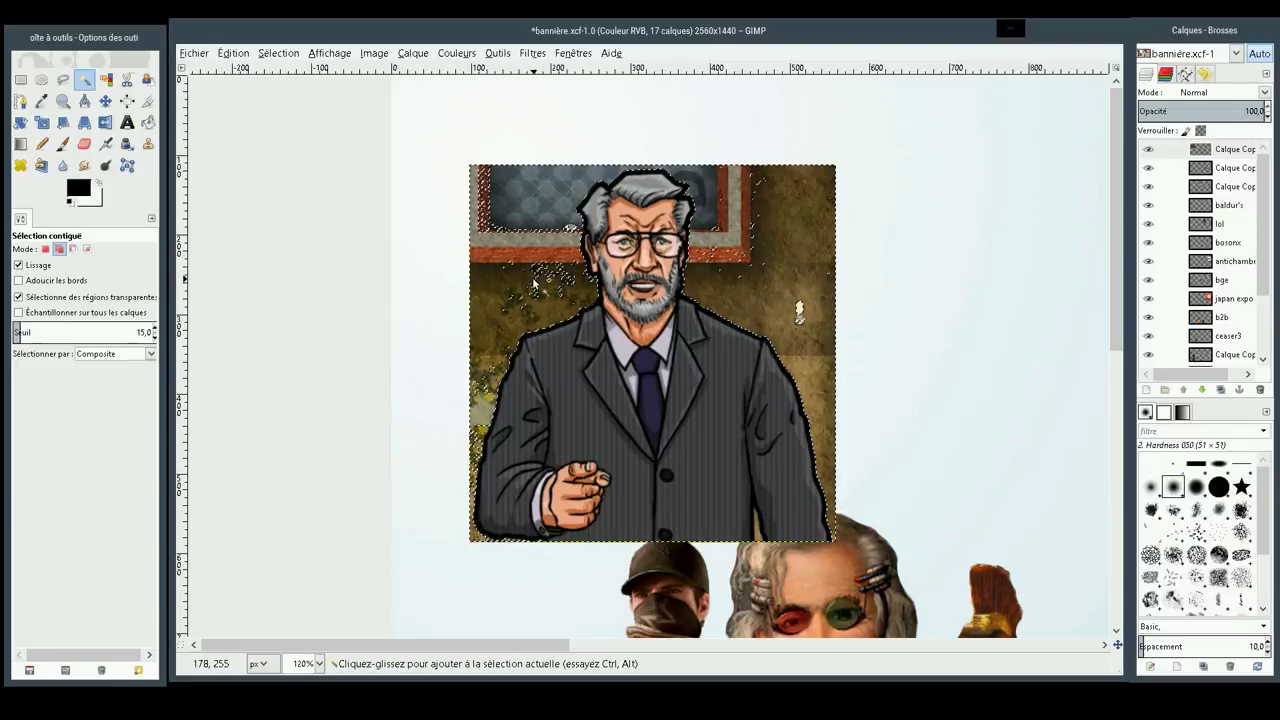
mouse_move(567, 267)
left_mouse_down()
mouse_move(563, 287)
mouse_move(560, 270)
left_mouse_up()
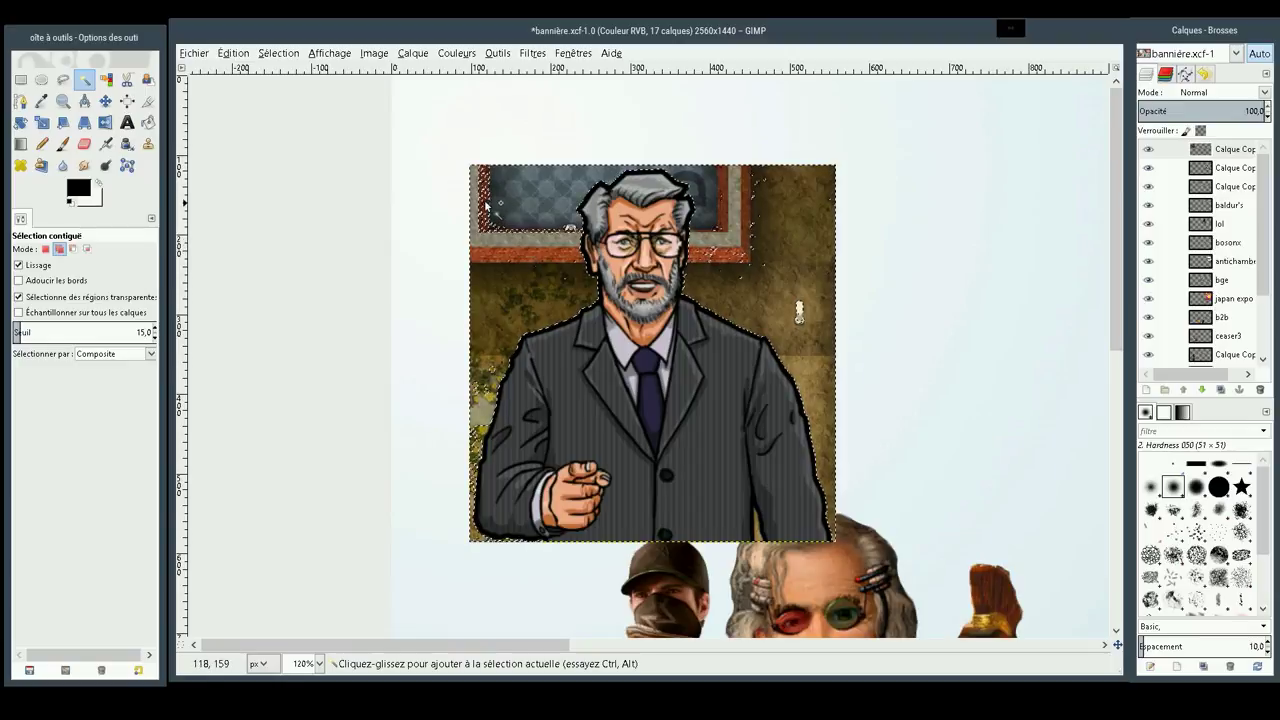
left_click_drag(512, 236, 545, 208)
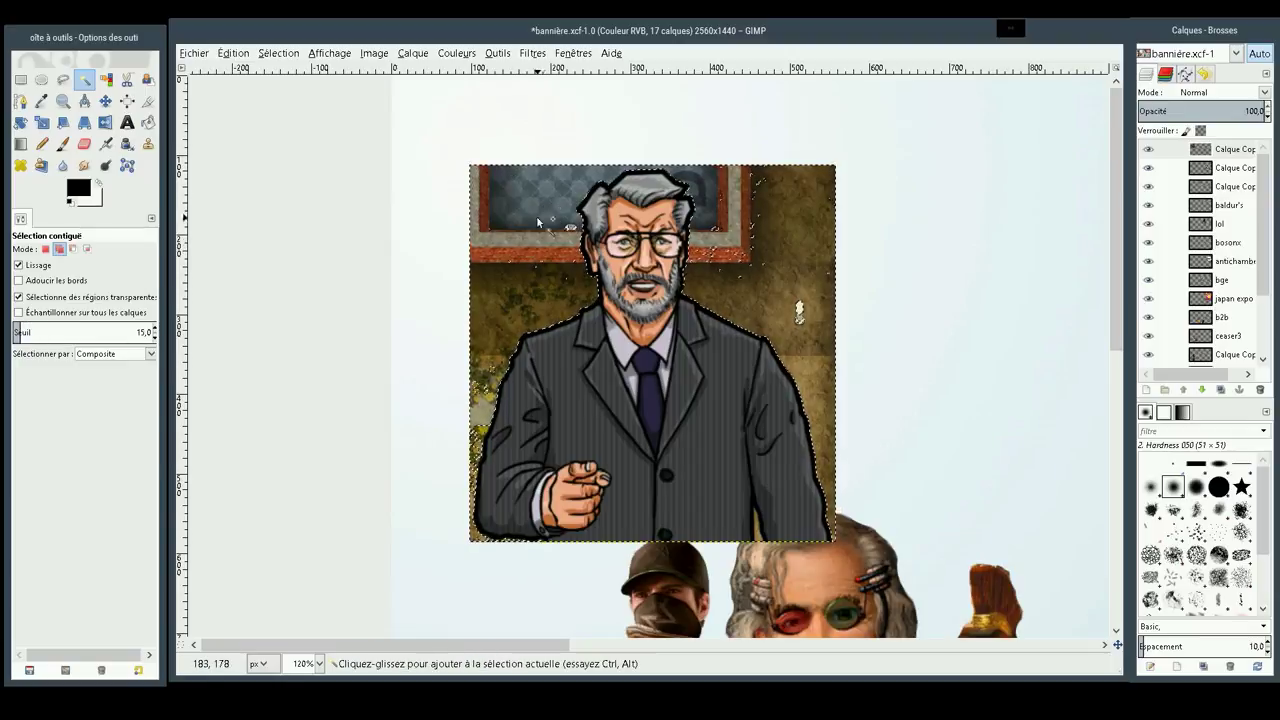
left_click(757, 180)
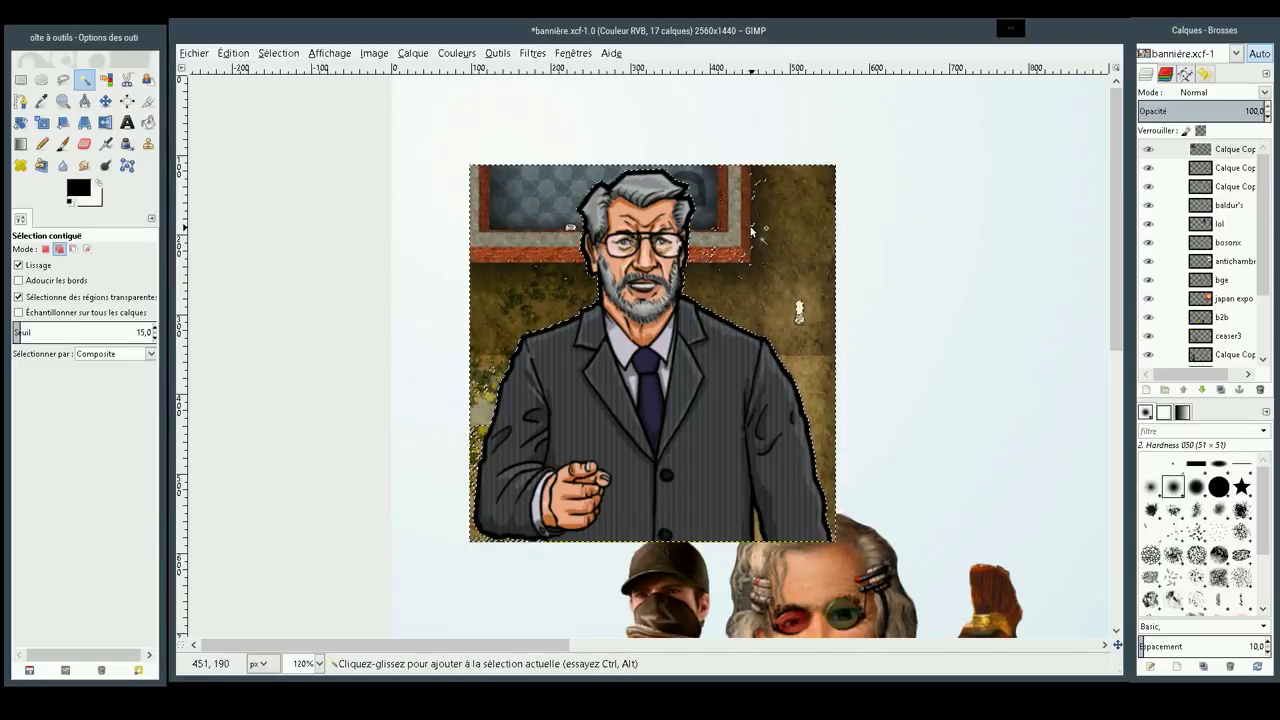
left_click_drag(751, 229, 797, 231)
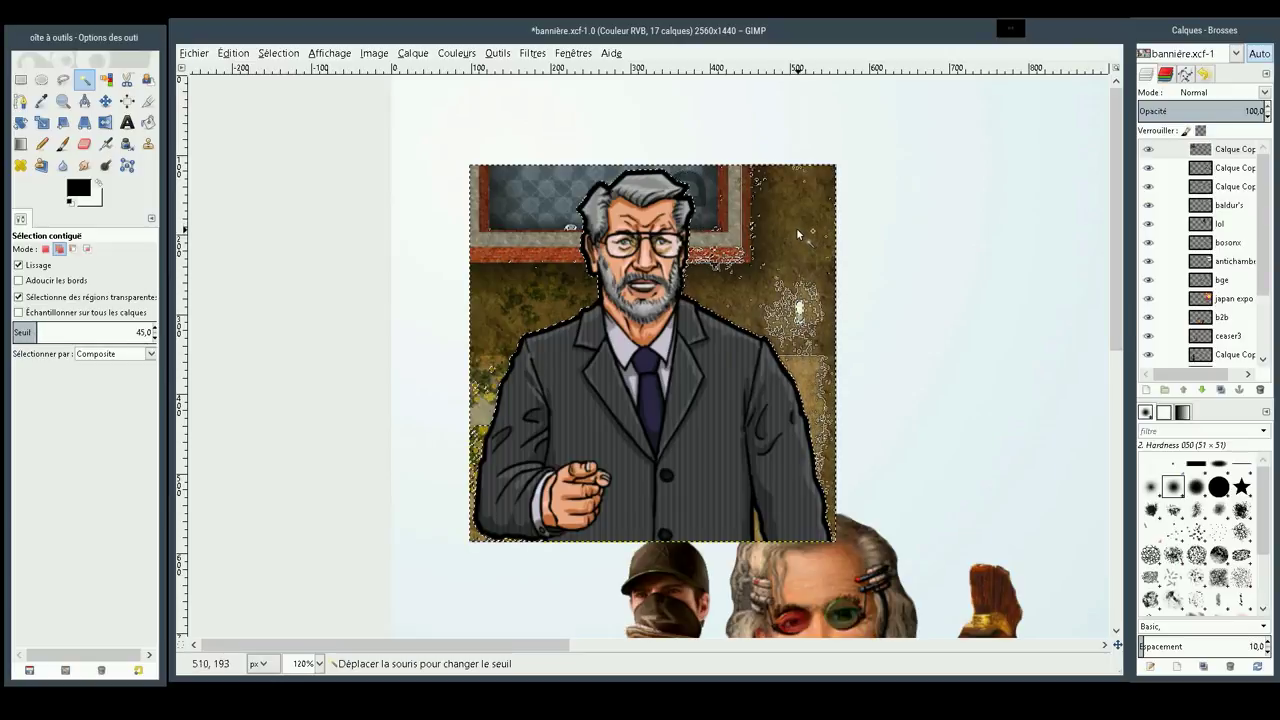
mouse_move(797, 233)
left_mouse_down()
mouse_move(718, 278)
mouse_move(783, 257)
left_mouse_up()
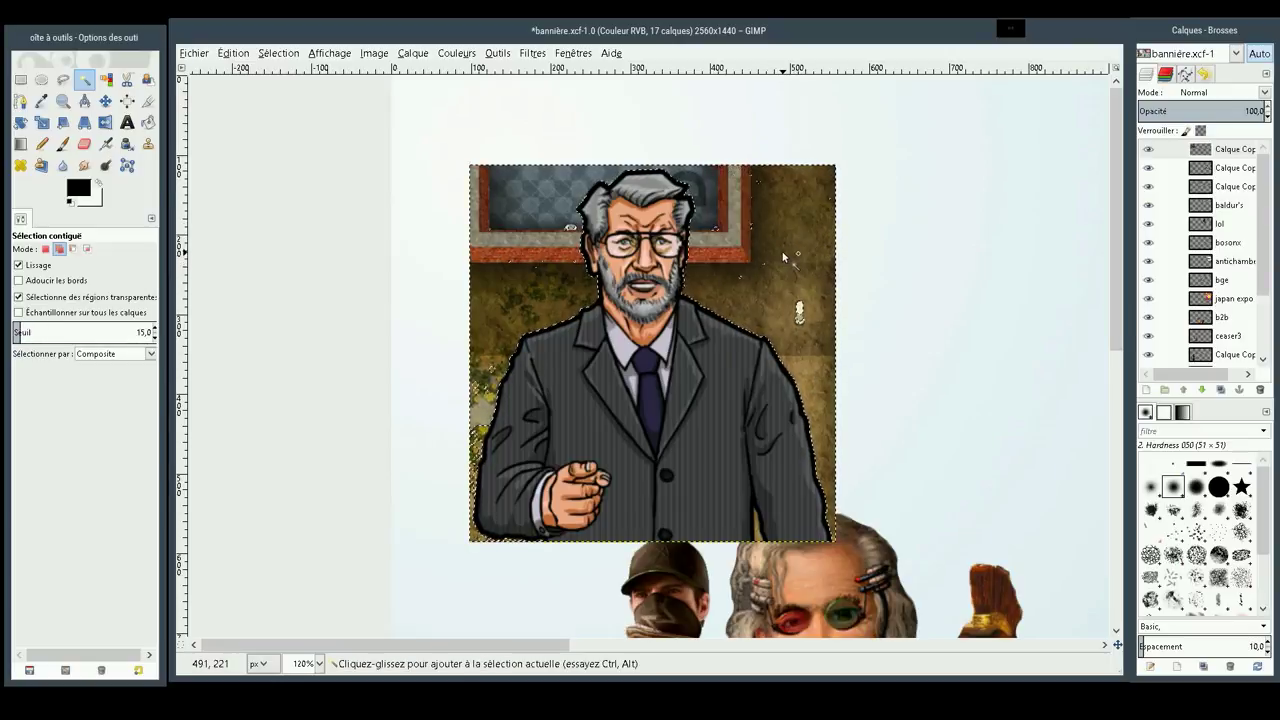
Add leftover background patches and the small white wall figure at a higher threshold
left_click(771, 256)
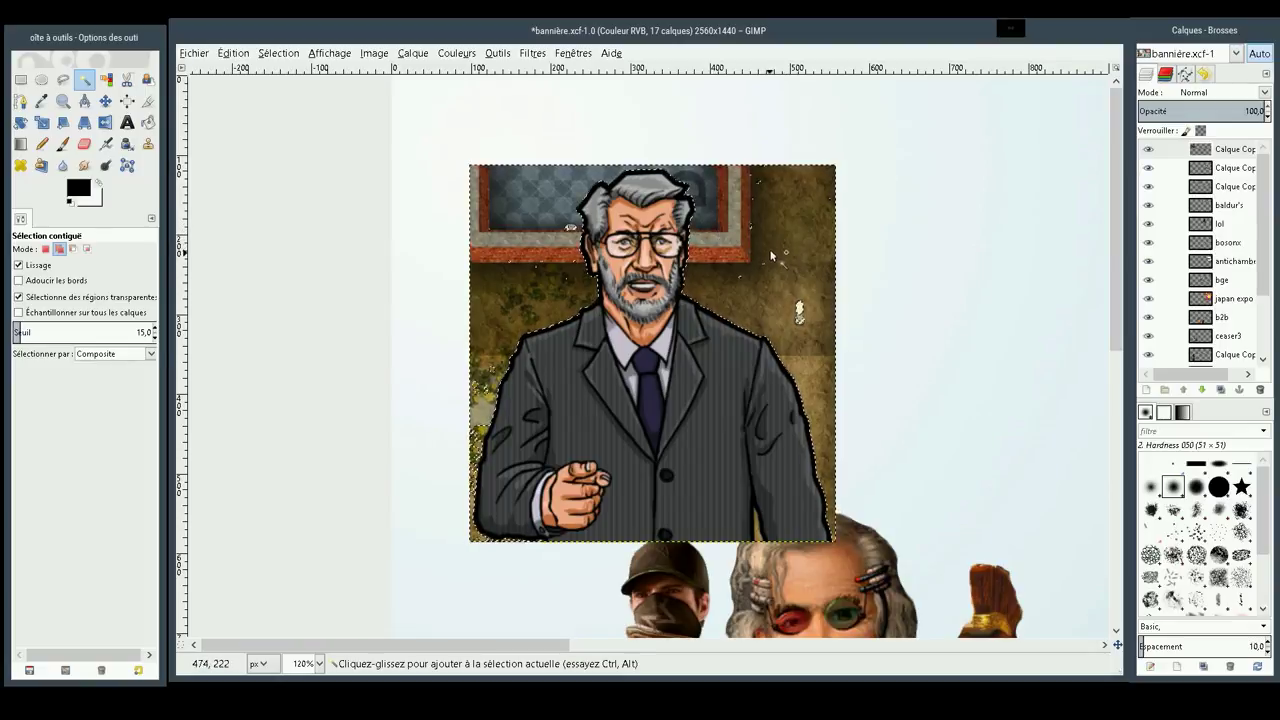
left_click(798, 315)
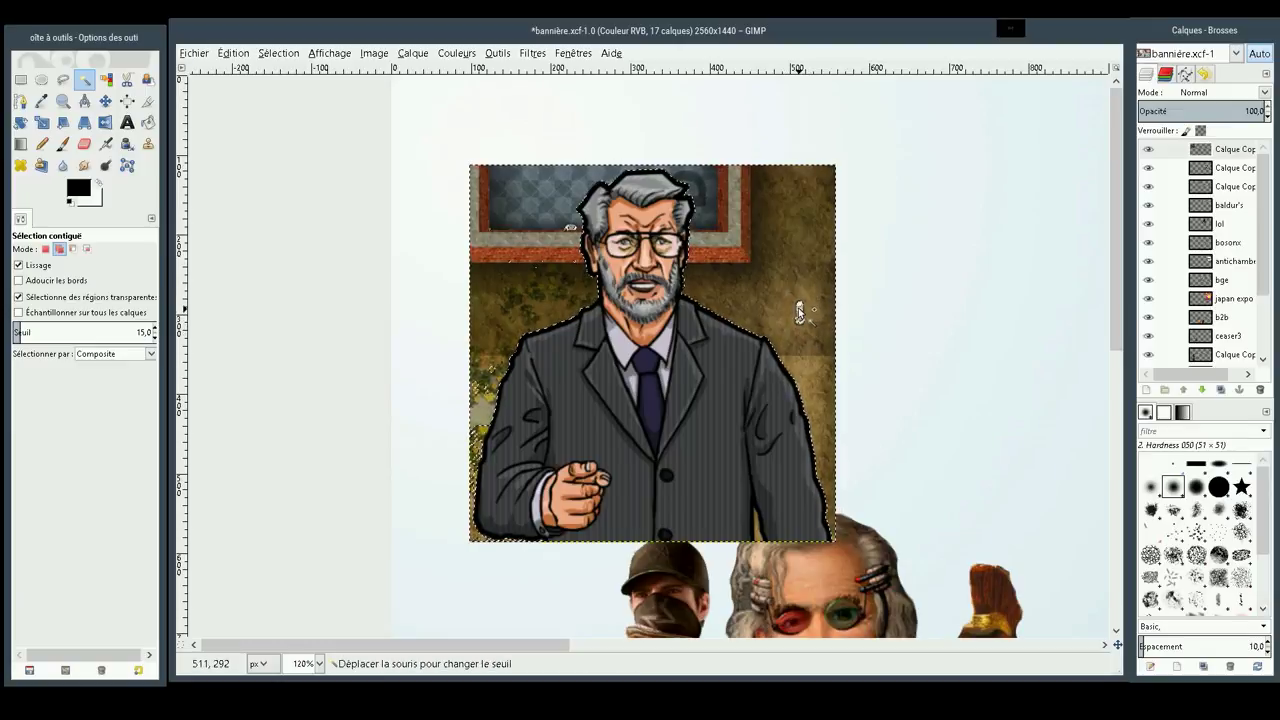
left_click(799, 316)
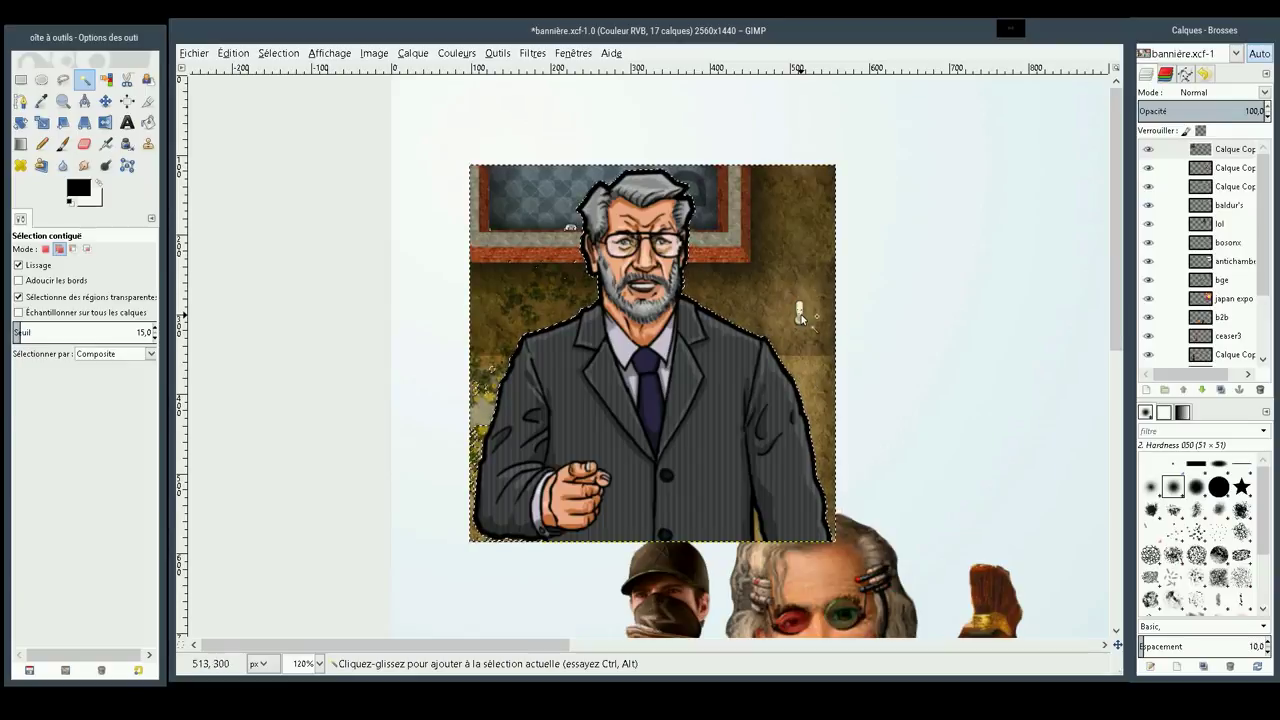
left_click(798, 313)
mouse_move(799, 312)
left_mouse_down()
mouse_move(811, 313)
mouse_move(799, 313)
left_mouse_up()
left_click_drag(762, 535, 820, 523)
Add background along the suit and hair edges, then delete the selected background
mouse_move(503, 384)
left_mouse_down()
mouse_move(474, 396)
mouse_move(495, 375)
left_mouse_up()
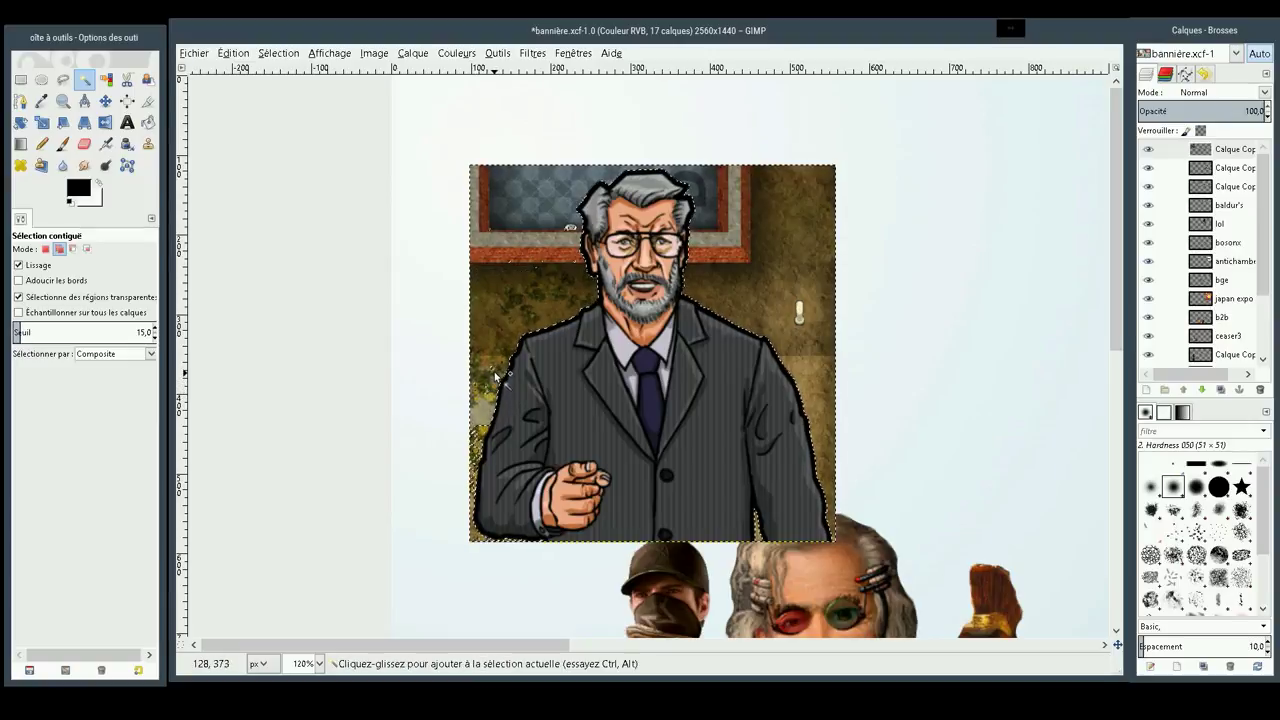
left_click(495, 375)
left_click(497, 374)
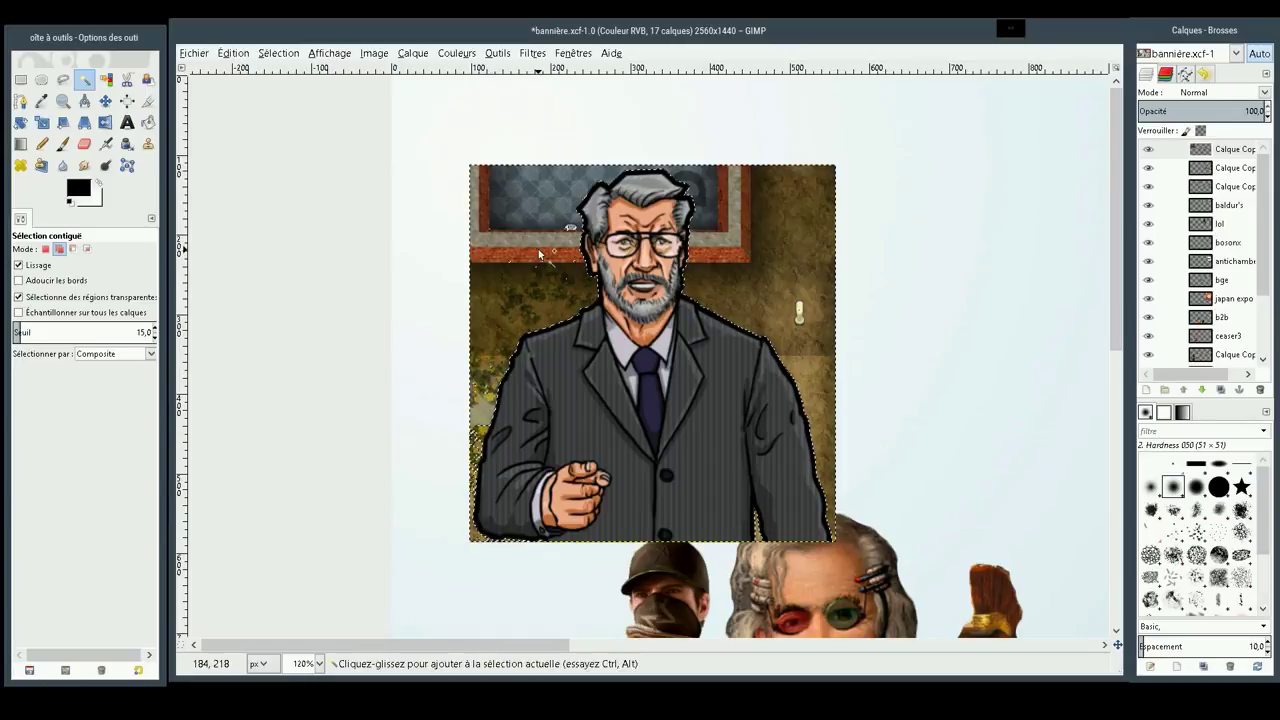
left_click(570, 230)
left_click_drag(570, 229, 573, 230)
left_click(568, 229)
left_click_drag(570, 229, 582, 233)
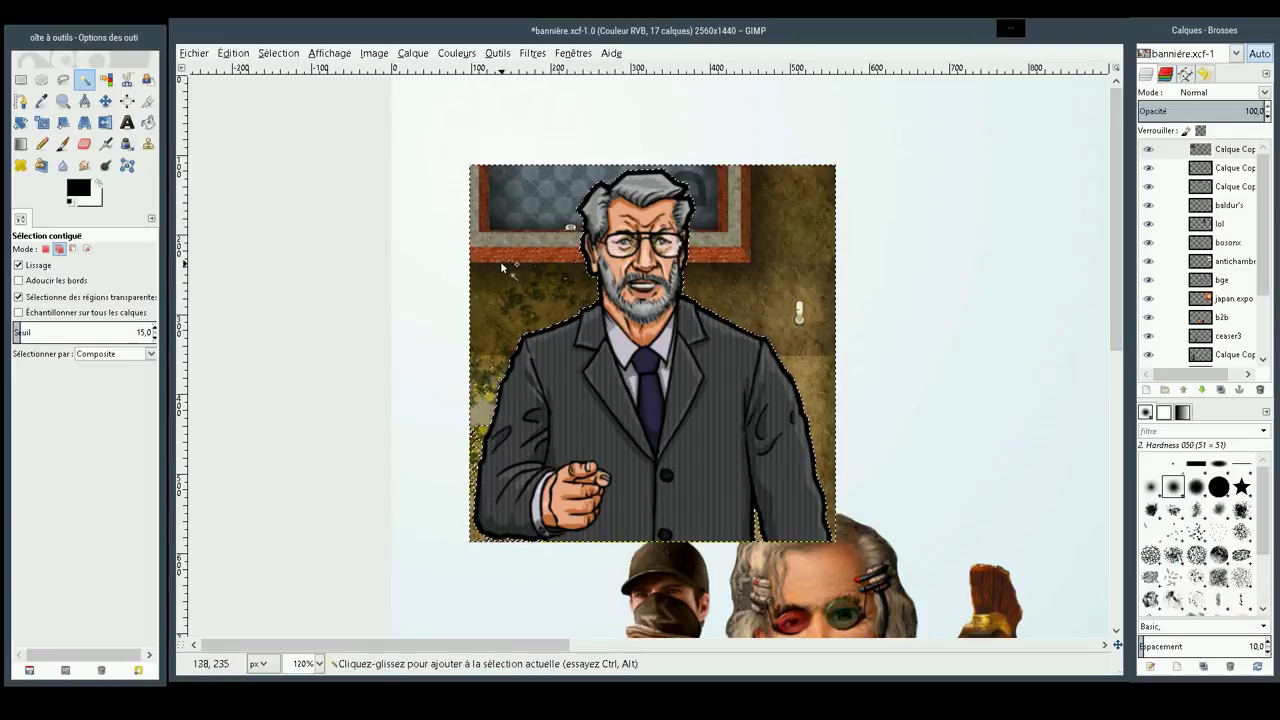
mouse_move(508, 259)
left_mouse_down()
mouse_move(560, 263)
mouse_move(544, 259)
left_mouse_up()
key("Delete")
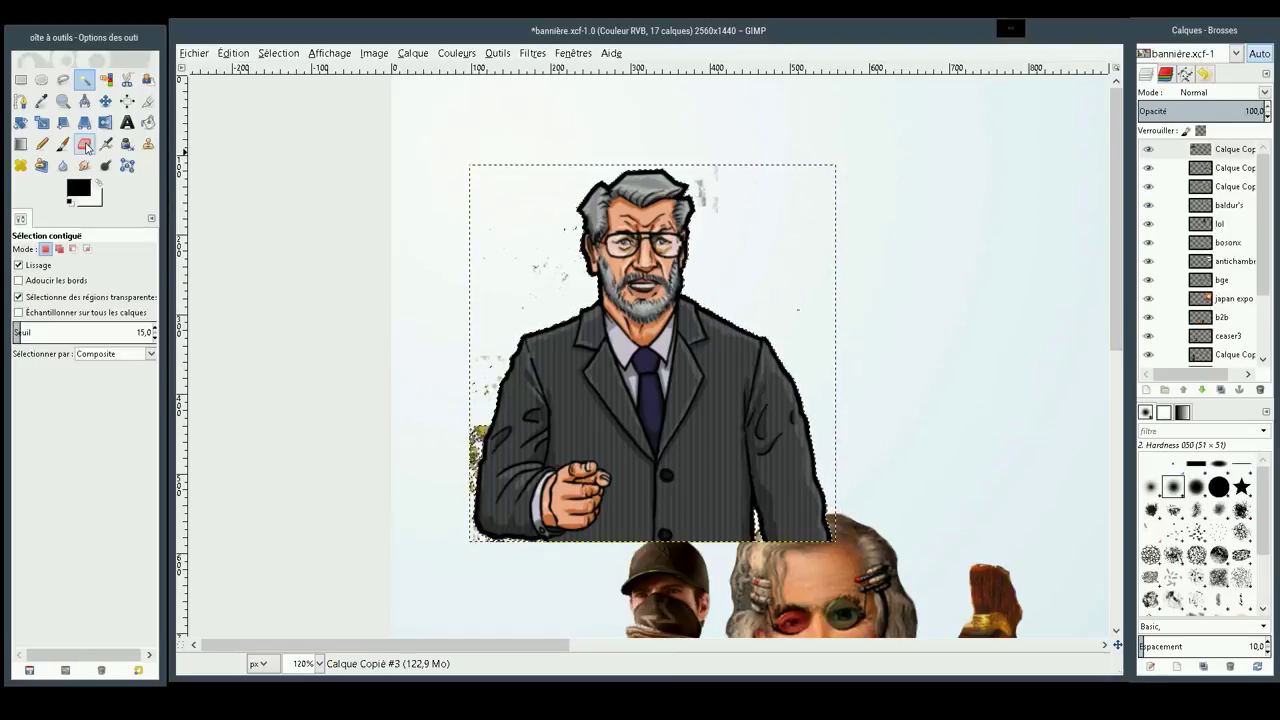
Use a size-20 Eraser to remove specks right of the head and along the figure's left side
key("shift+e")
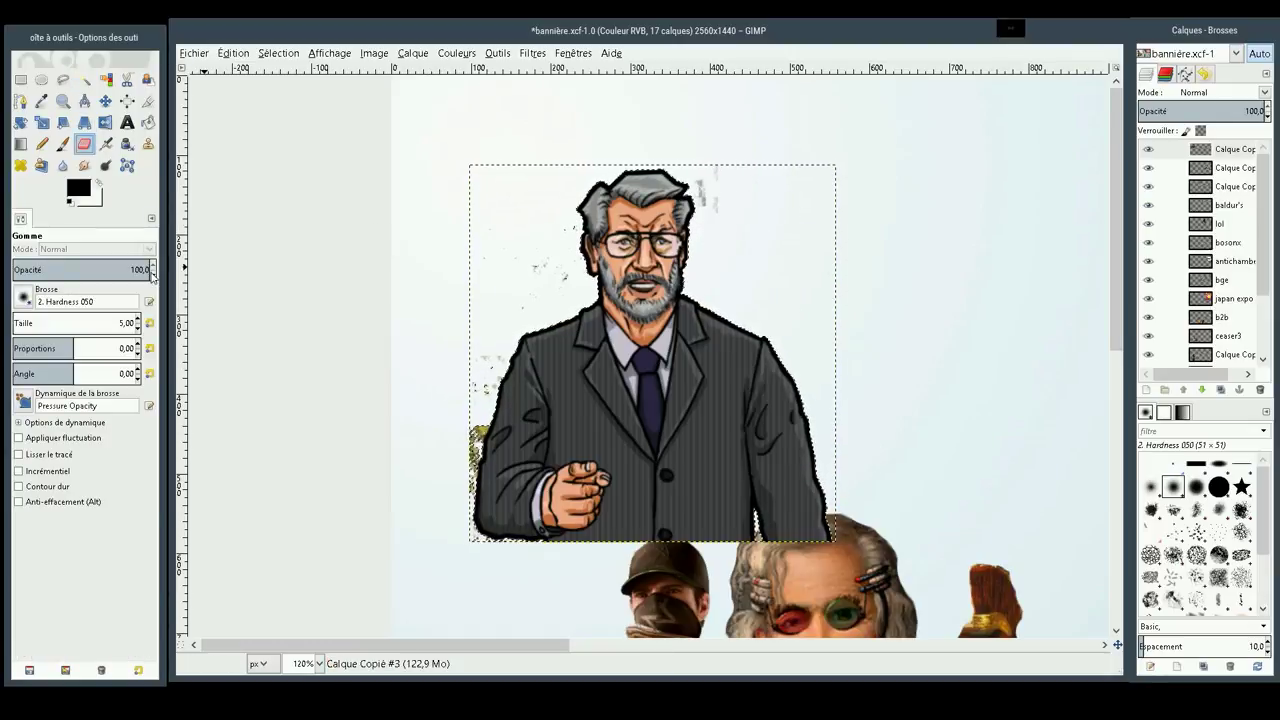
scroll(137, 323, "up", 10)
scroll(137, 323, "up", 9)
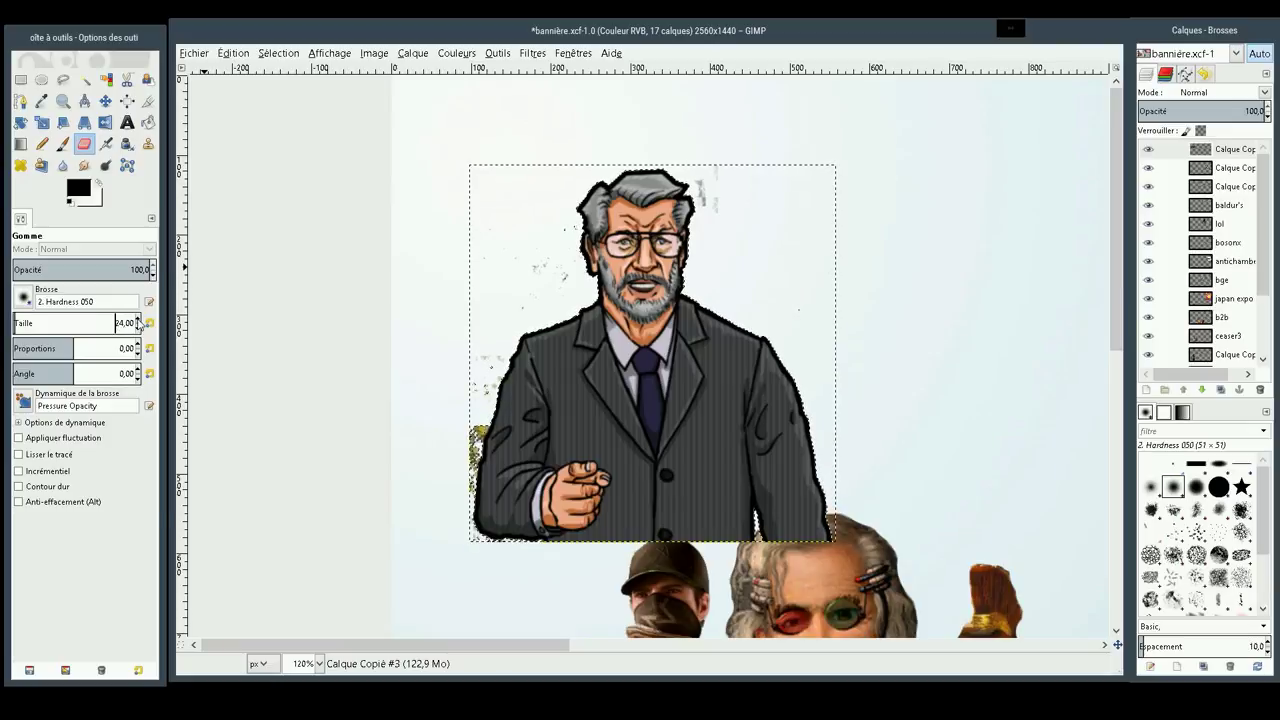
scroll(137, 325, "down", 1)
scroll(137, 326, "down", 1)
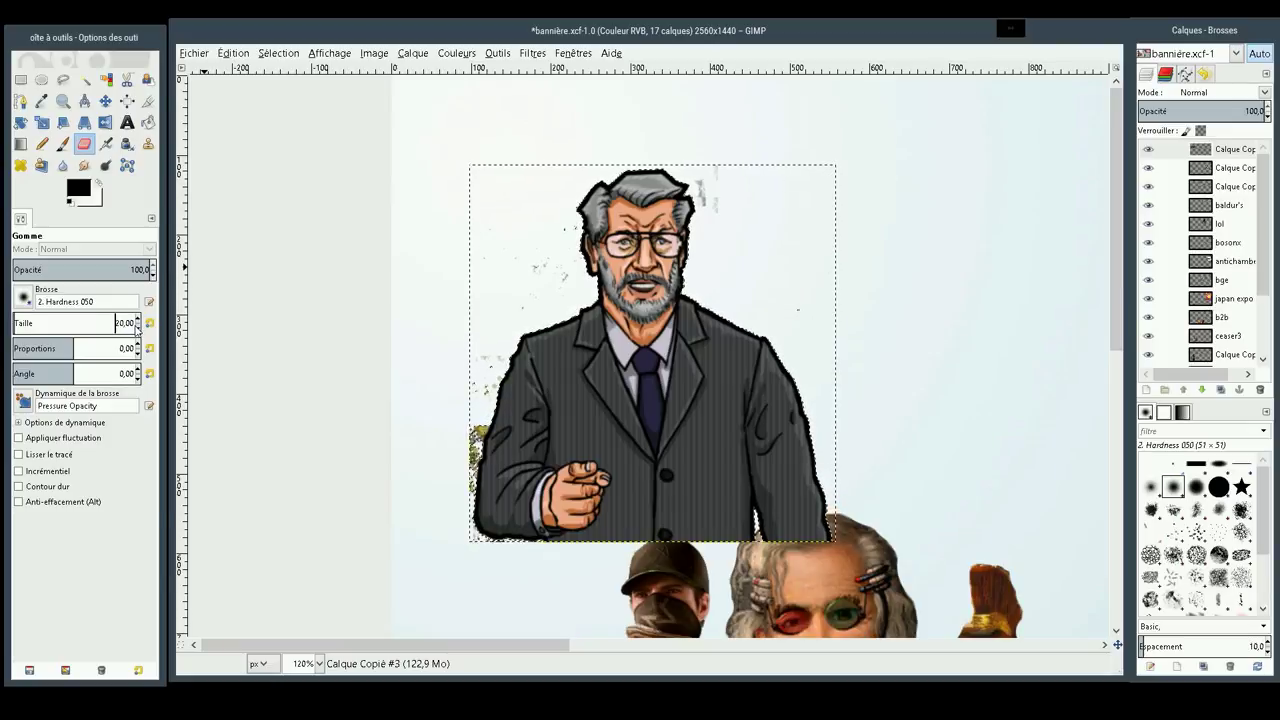
left_click(723, 215)
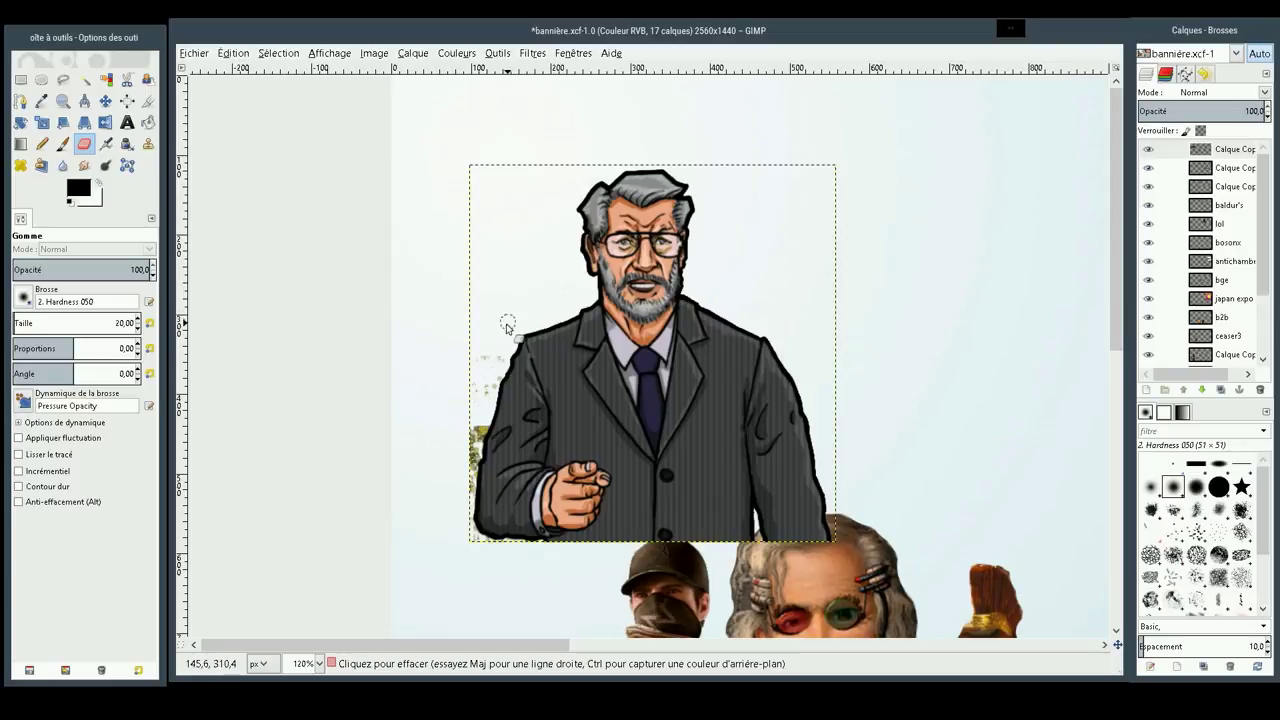
mouse_move(473, 408)
left_mouse_down()
mouse_move(472, 380)
mouse_move(498, 355)
left_mouse_up()
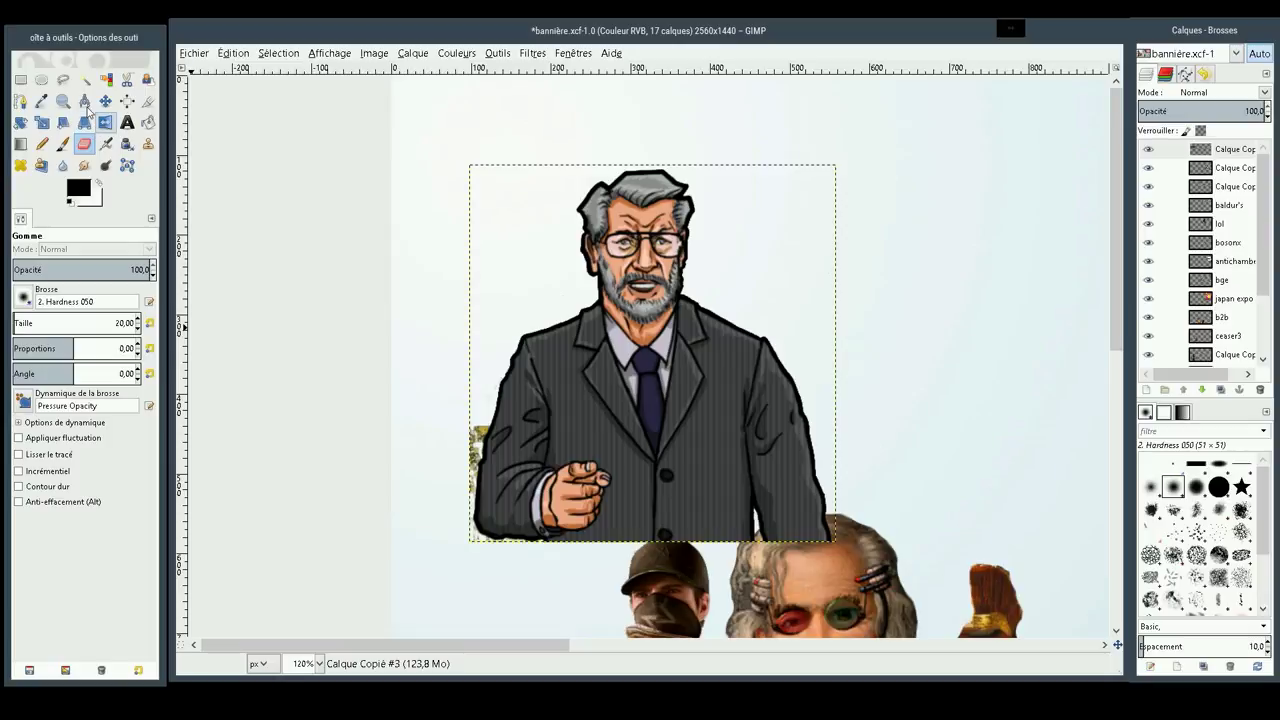
Zoom in on the left edge of the portrait's suit jacket
left_click(63, 101)
left_click_drag(388, 308, 550, 608)
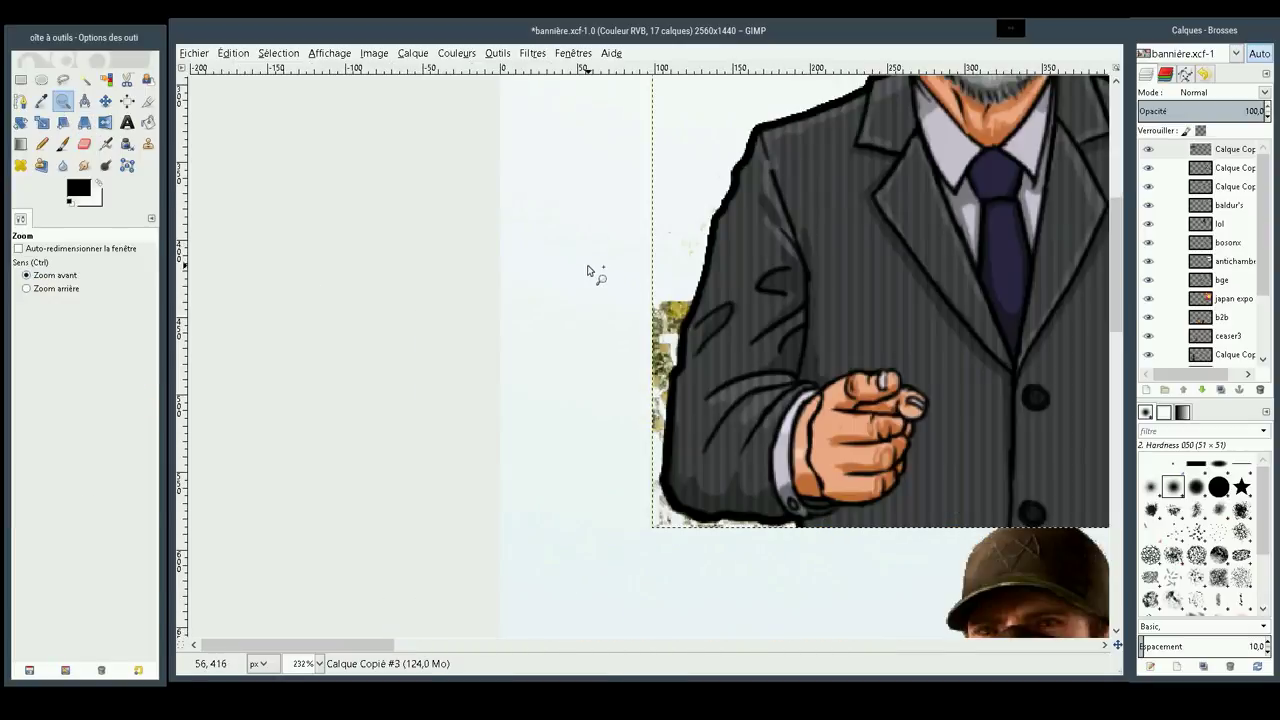
left_click_drag(588, 270, 606, 298)
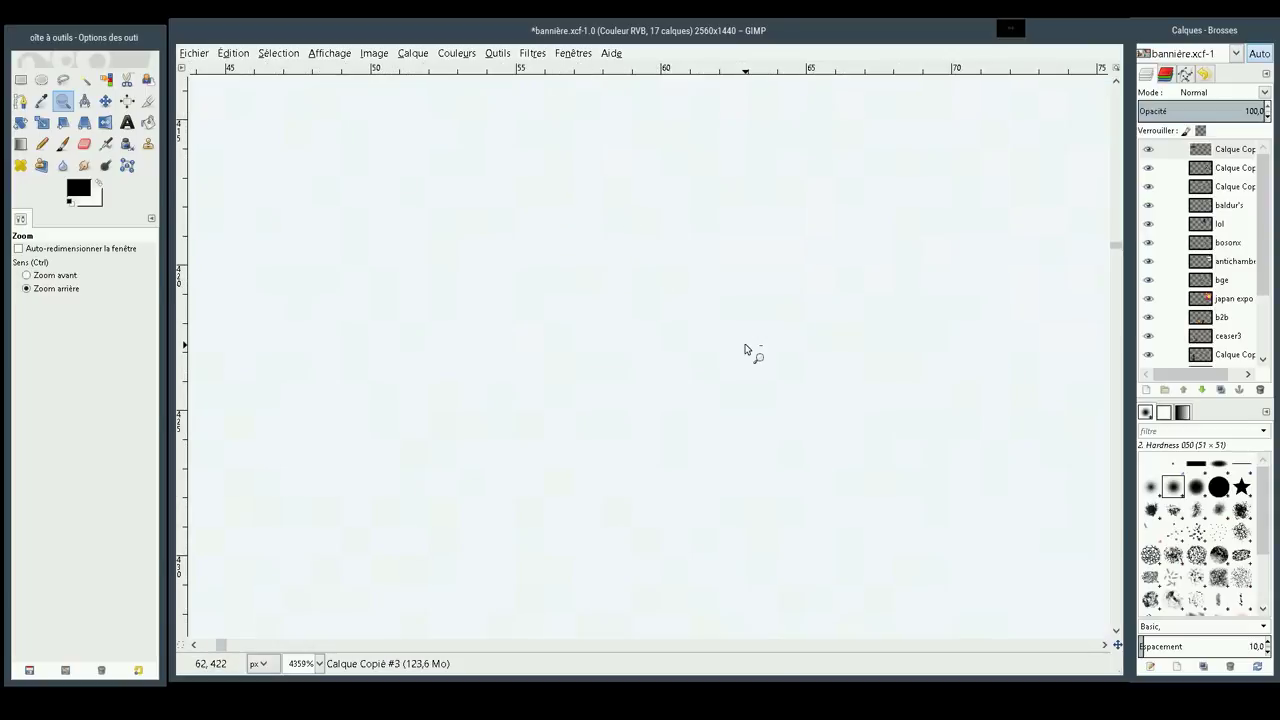
left_click(586, 366, "ctrl")
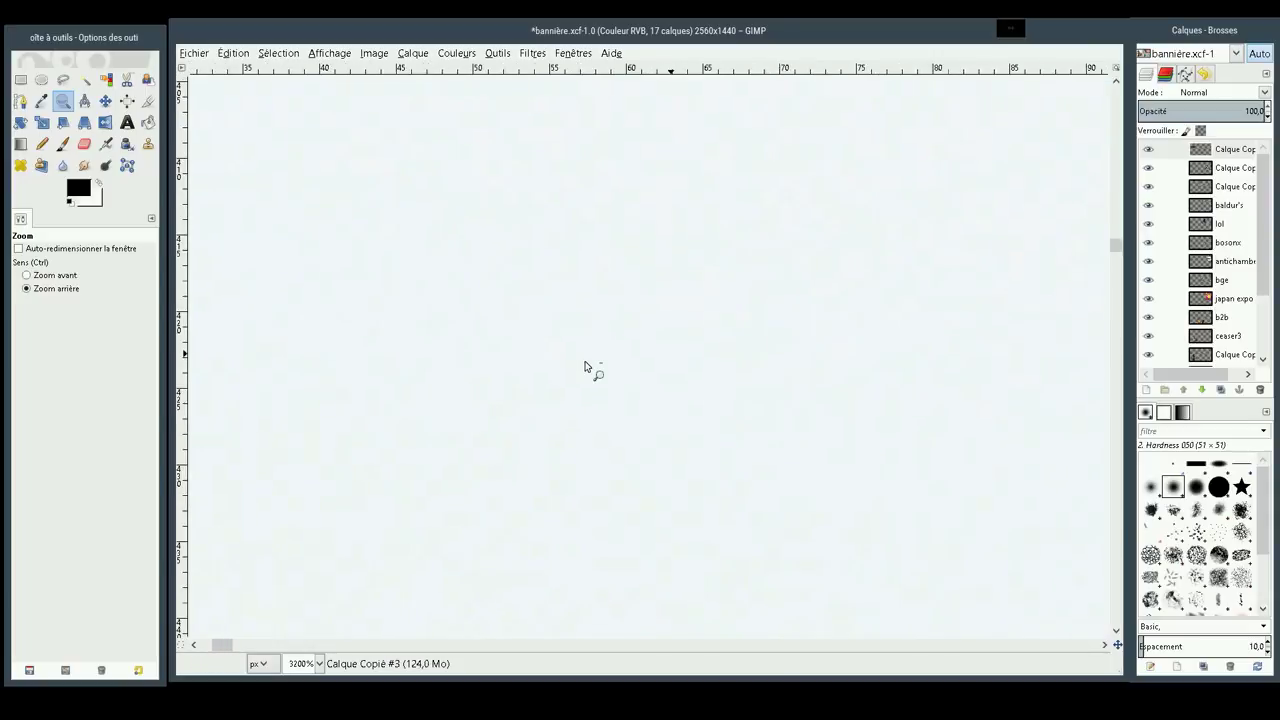
left_click(586, 366, "ctrl")
left_click(586, 366, "ctrl")
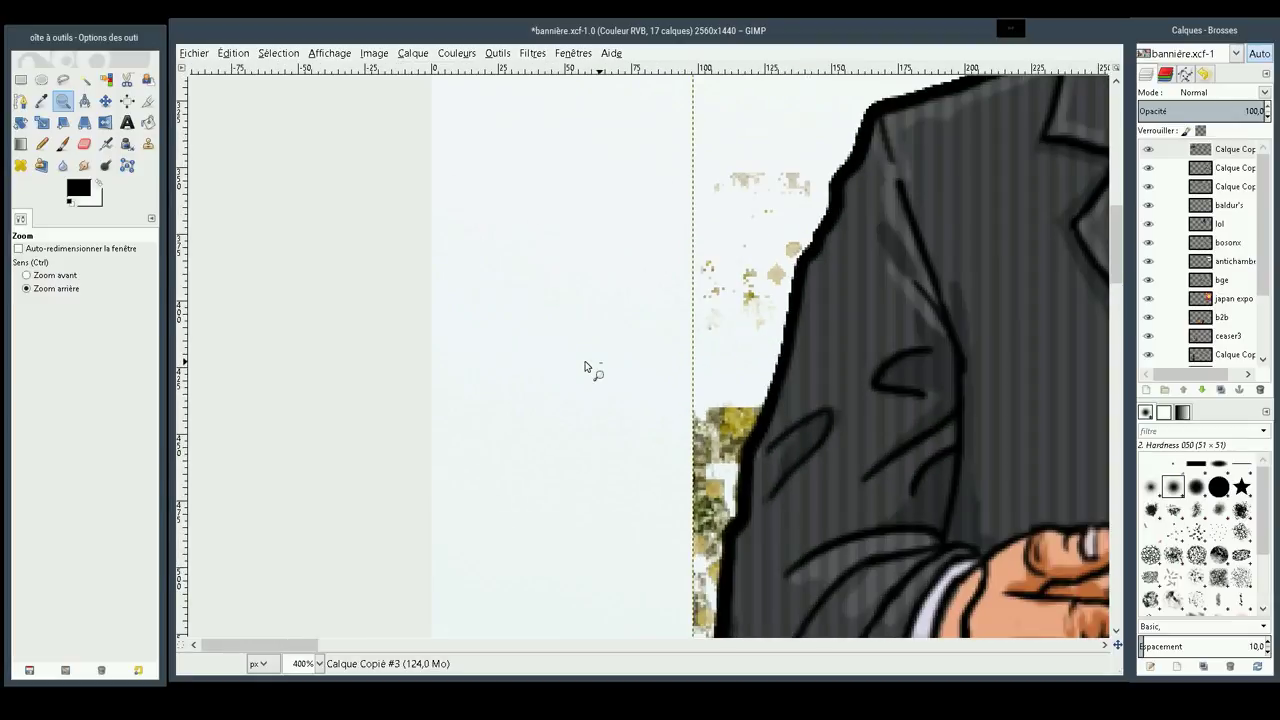
left_click_drag(606, 118, 908, 676)
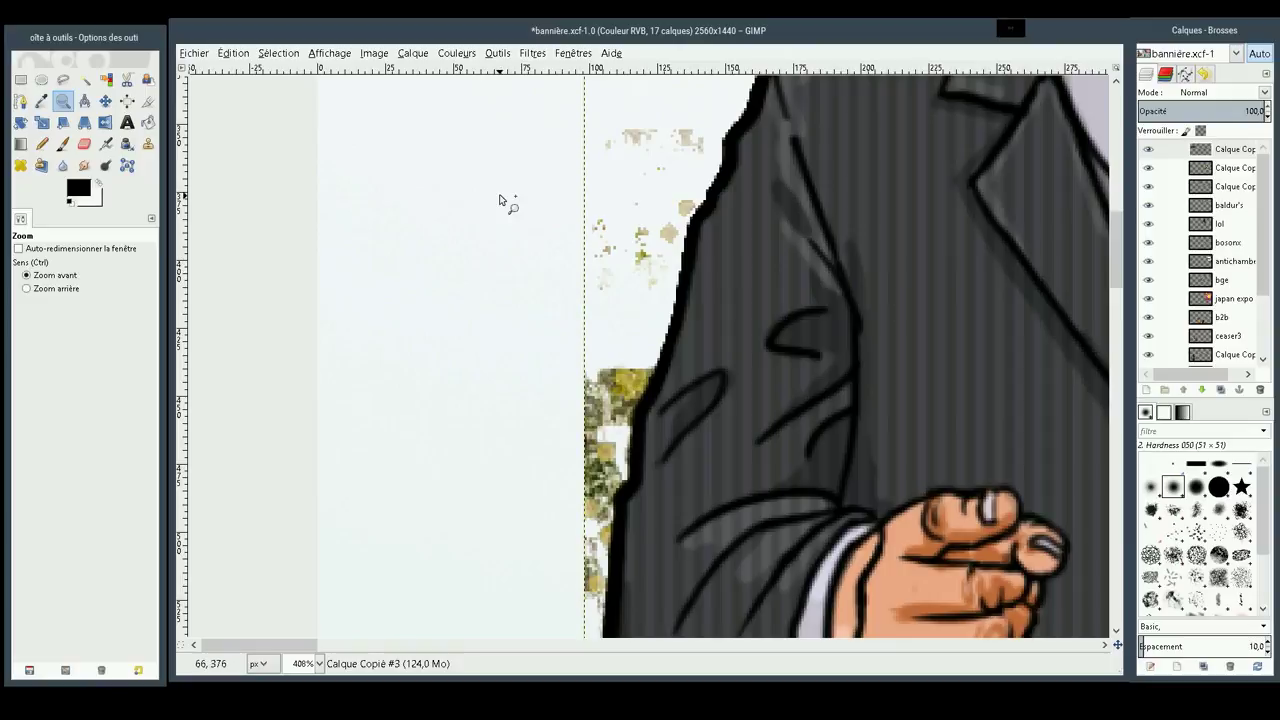
Erase the light speckles along the jacket edge with a Hardness 100 eraser brush
key("shift+e")
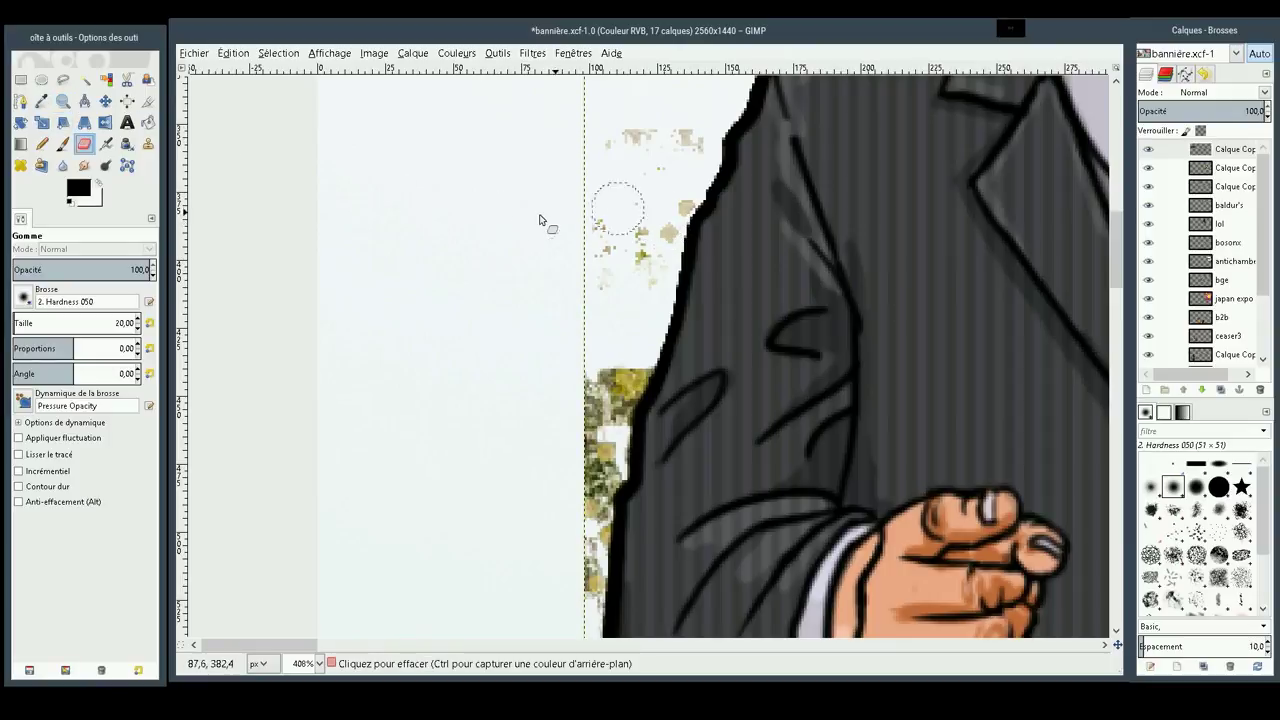
left_click(23, 296)
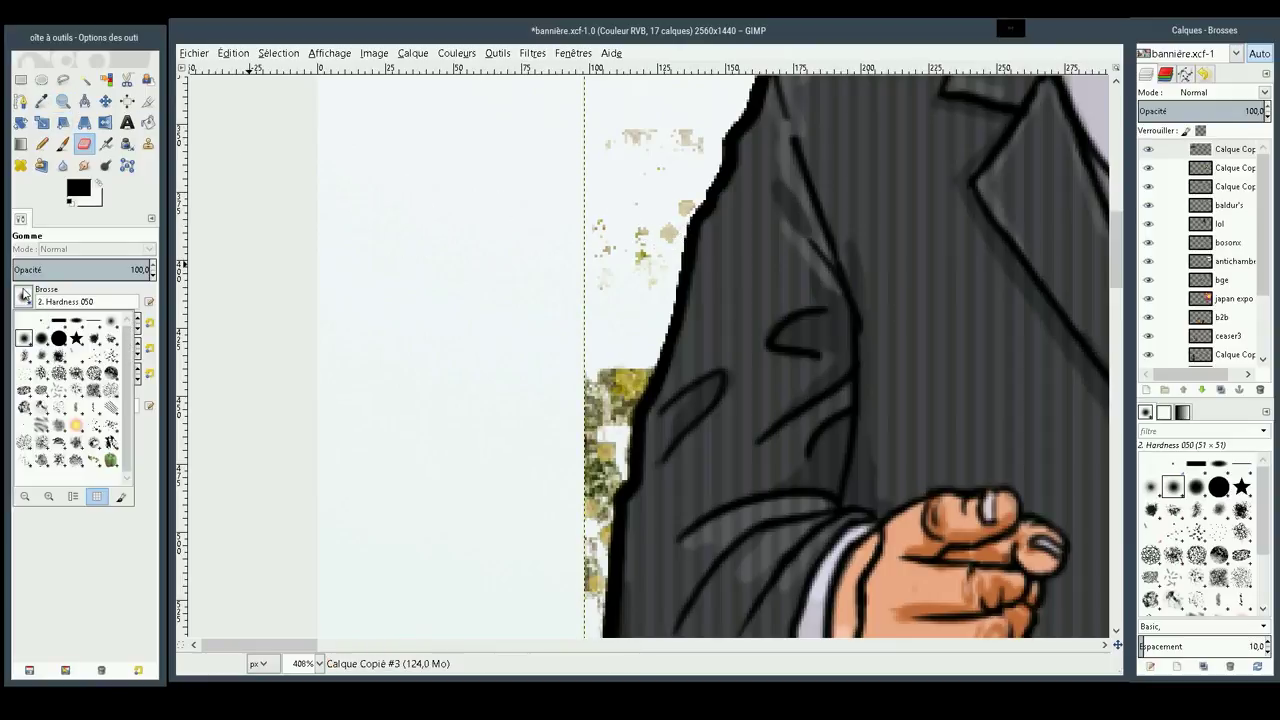
left_click(60, 340)
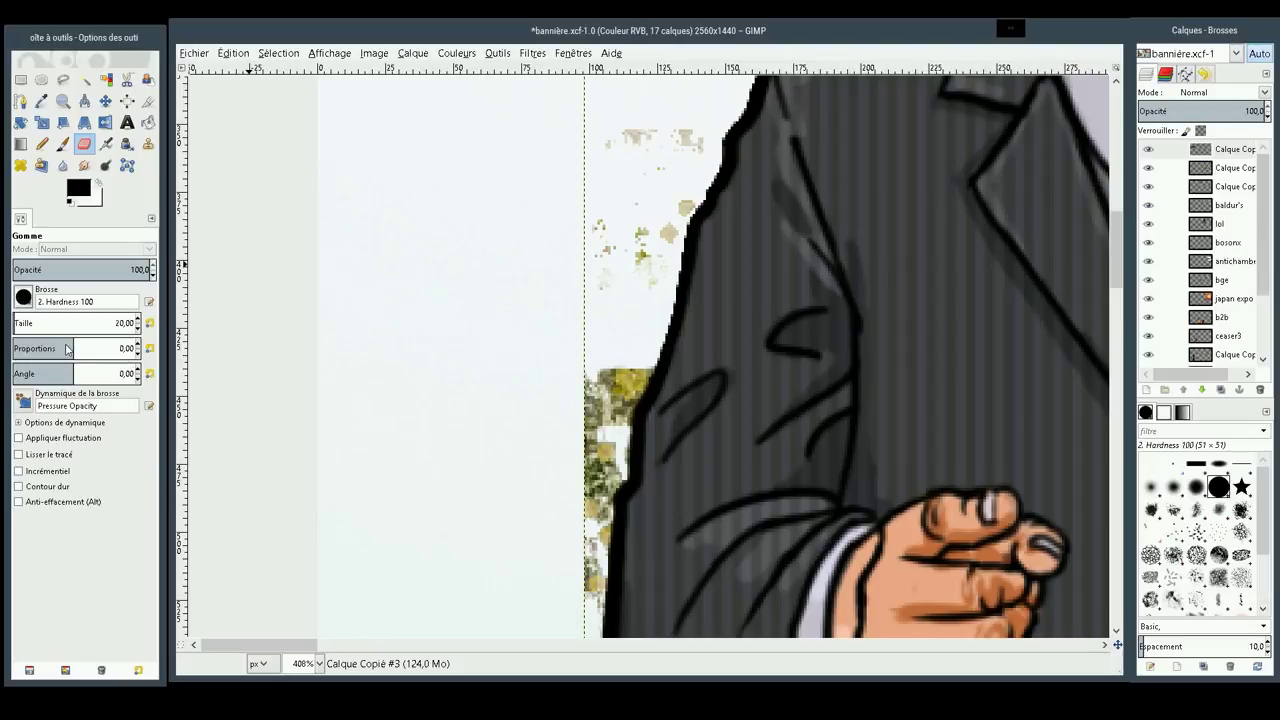
left_click_drag(691, 137, 600, 134)
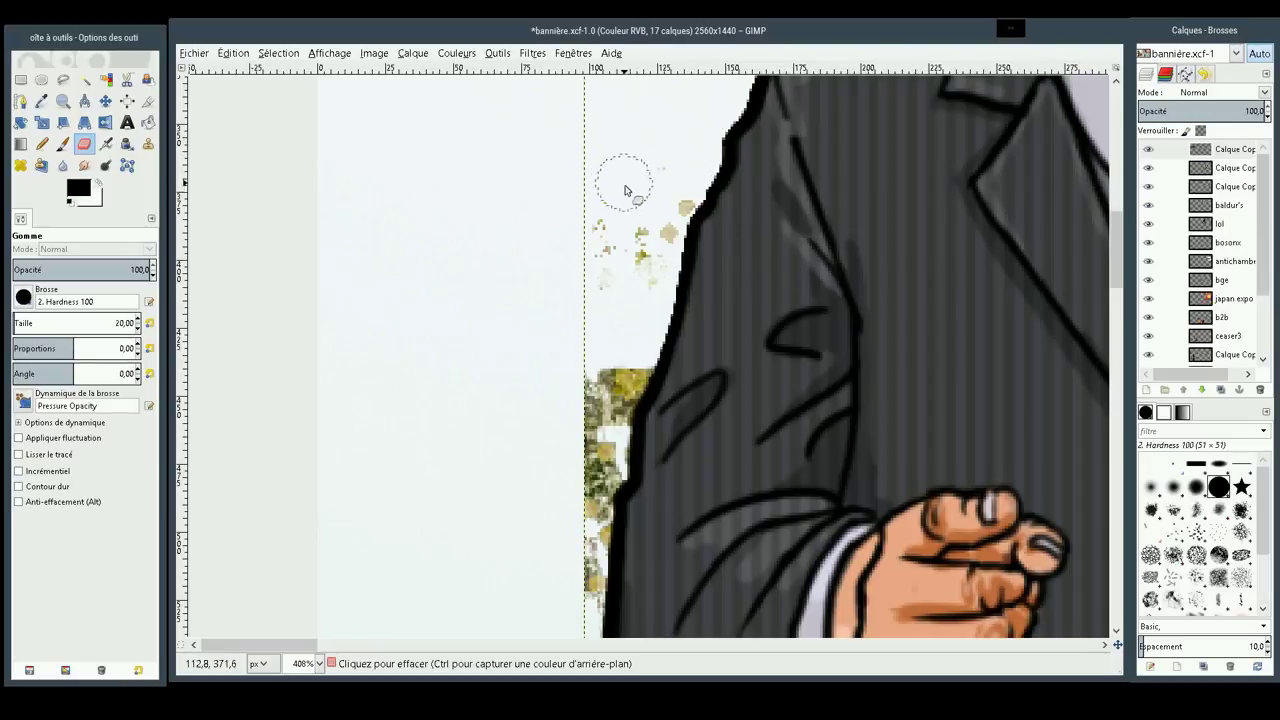
mouse_move(625, 190)
left_mouse_down()
mouse_move(674, 171)
mouse_move(647, 247)
mouse_move(591, 200)
mouse_move(594, 243)
left_mouse_up()
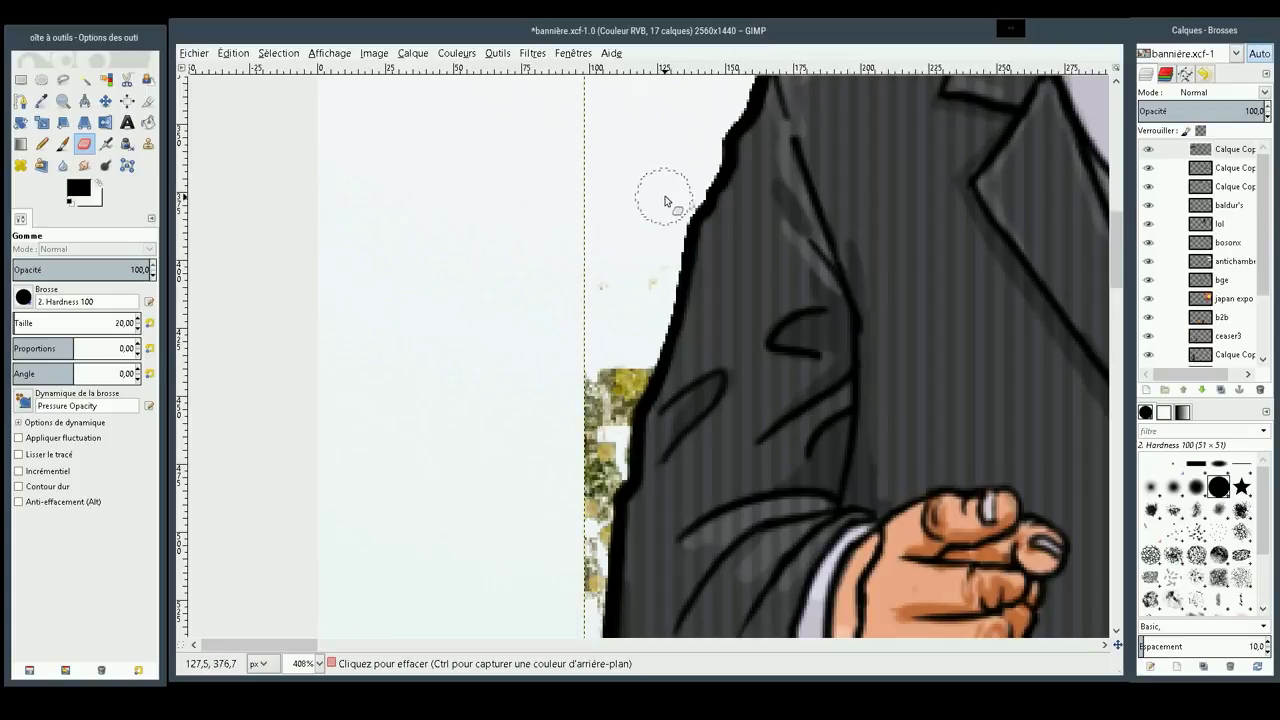
mouse_move(664, 201)
left_mouse_down()
mouse_move(626, 240)
mouse_move(617, 294)
mouse_move(635, 276)
mouse_move(569, 429)
mouse_move(620, 366)
mouse_move(571, 508)
mouse_move(583, 531)
mouse_move(576, 611)
left_mouse_up()
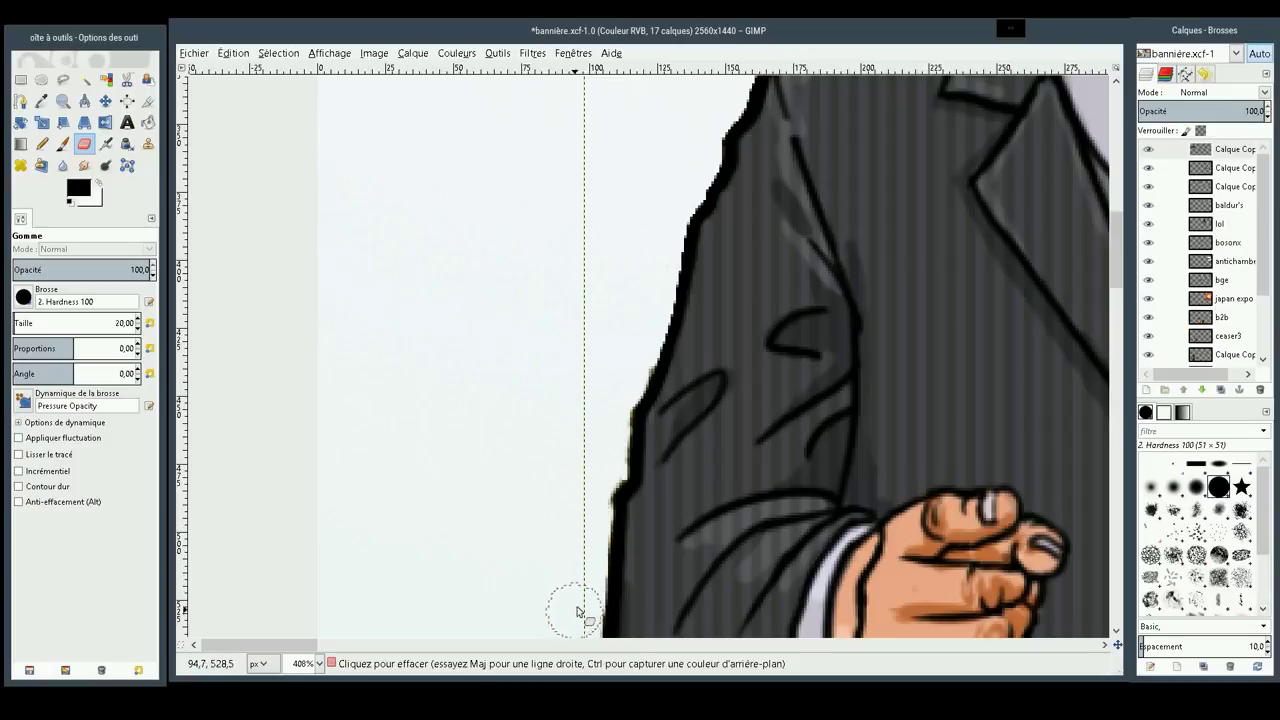
left_click_drag(1116, 262, 1112, 308)
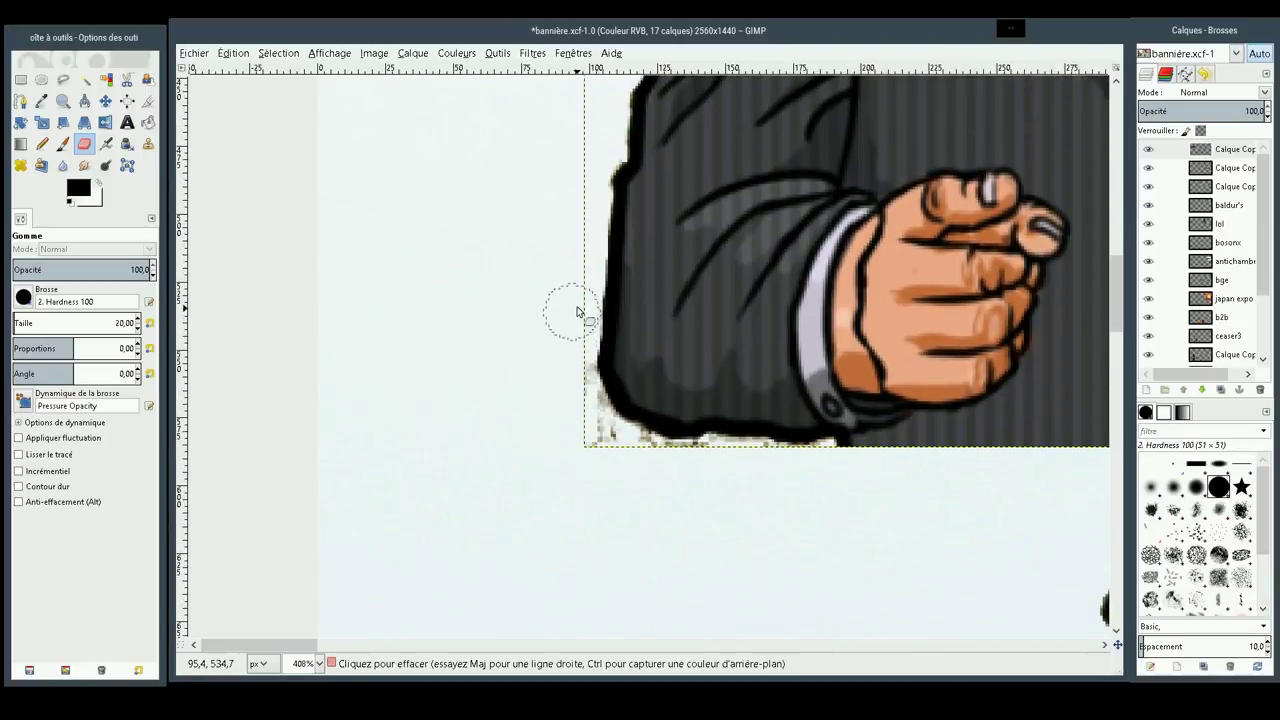
mouse_move(577, 312)
left_mouse_down()
mouse_move(569, 380)
mouse_move(600, 448)
mouse_move(671, 469)
mouse_move(814, 471)
mouse_move(723, 491)
mouse_move(711, 473)
mouse_move(677, 483)
mouse_move(606, 466)
mouse_move(583, 409)
mouse_move(531, 451)
left_mouse_up()
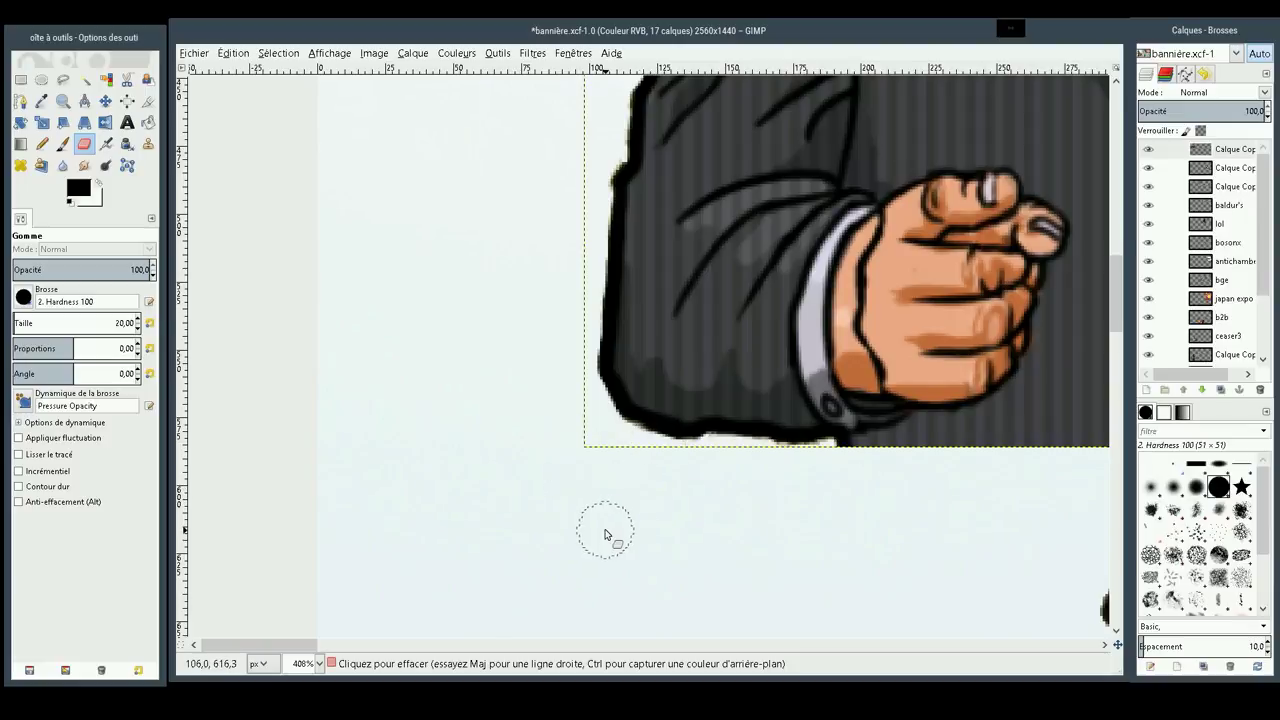
left_click(62, 101)
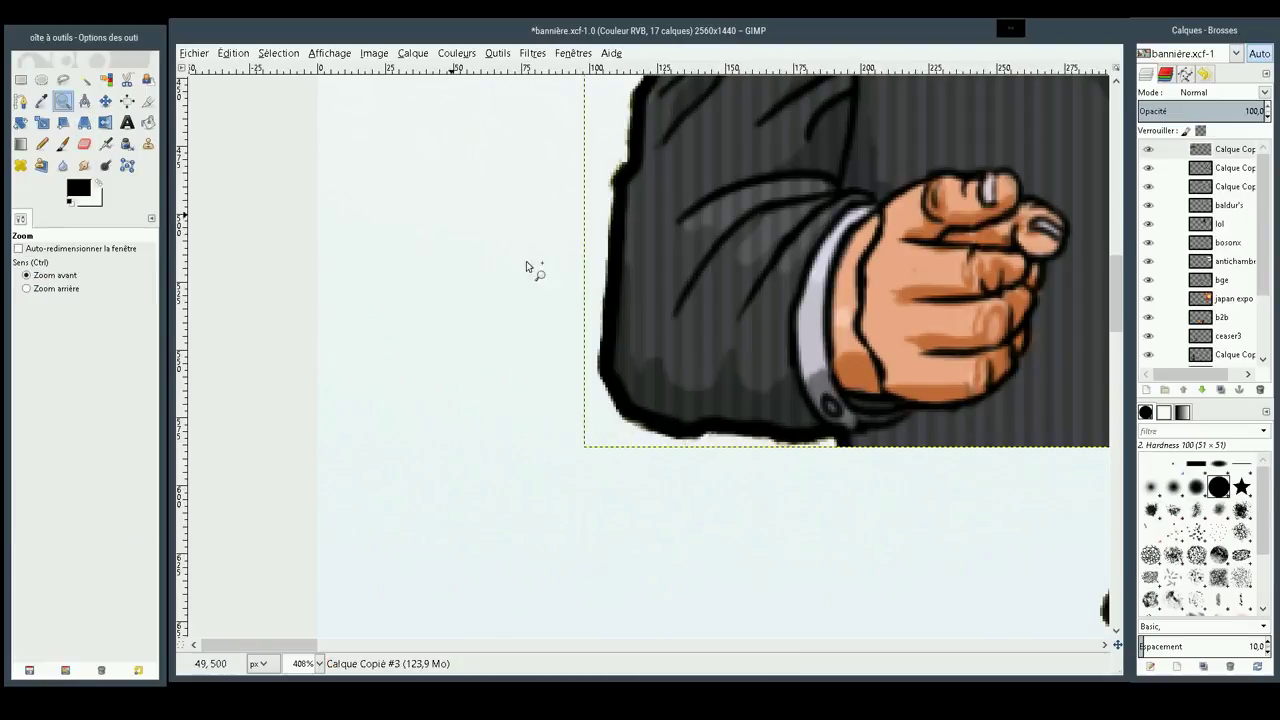
Zoom in on the portrait's face and beard area
scroll(560, 290, "down", 2)
scroll(560, 290, "down", 2)
scroll(560, 290, "down", 2)
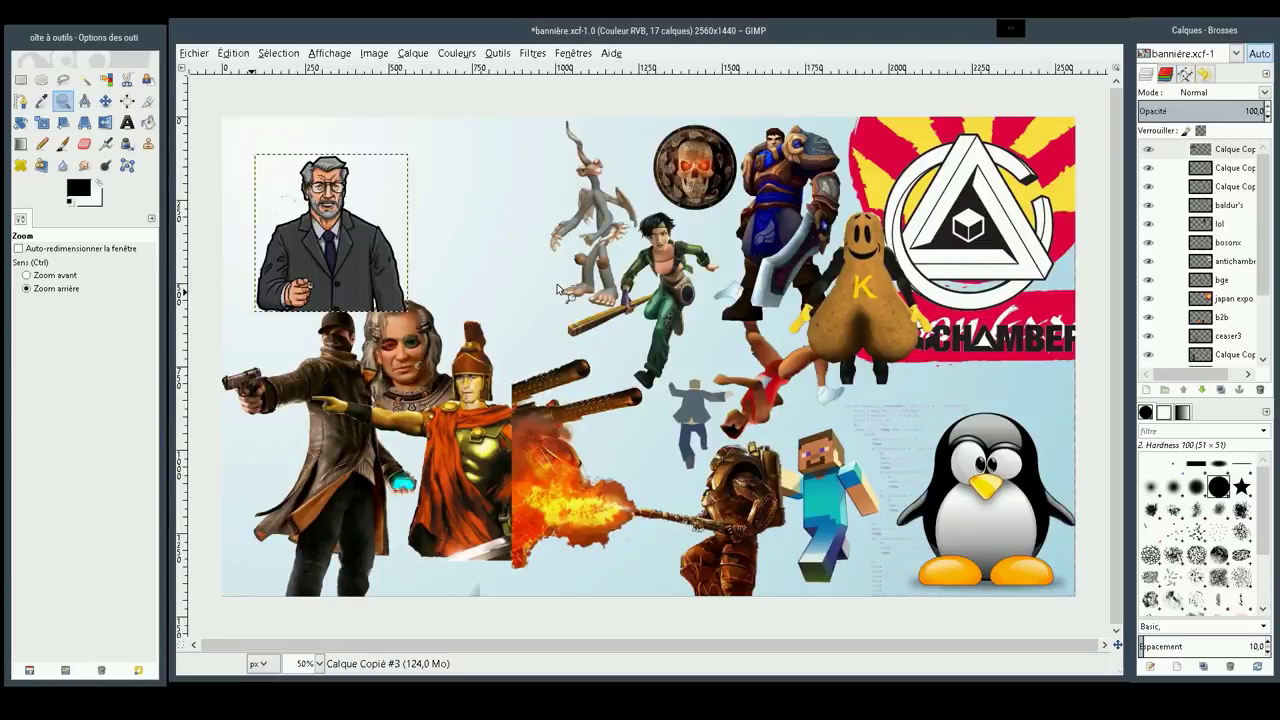
left_click_drag(407, 310, 255, 155)
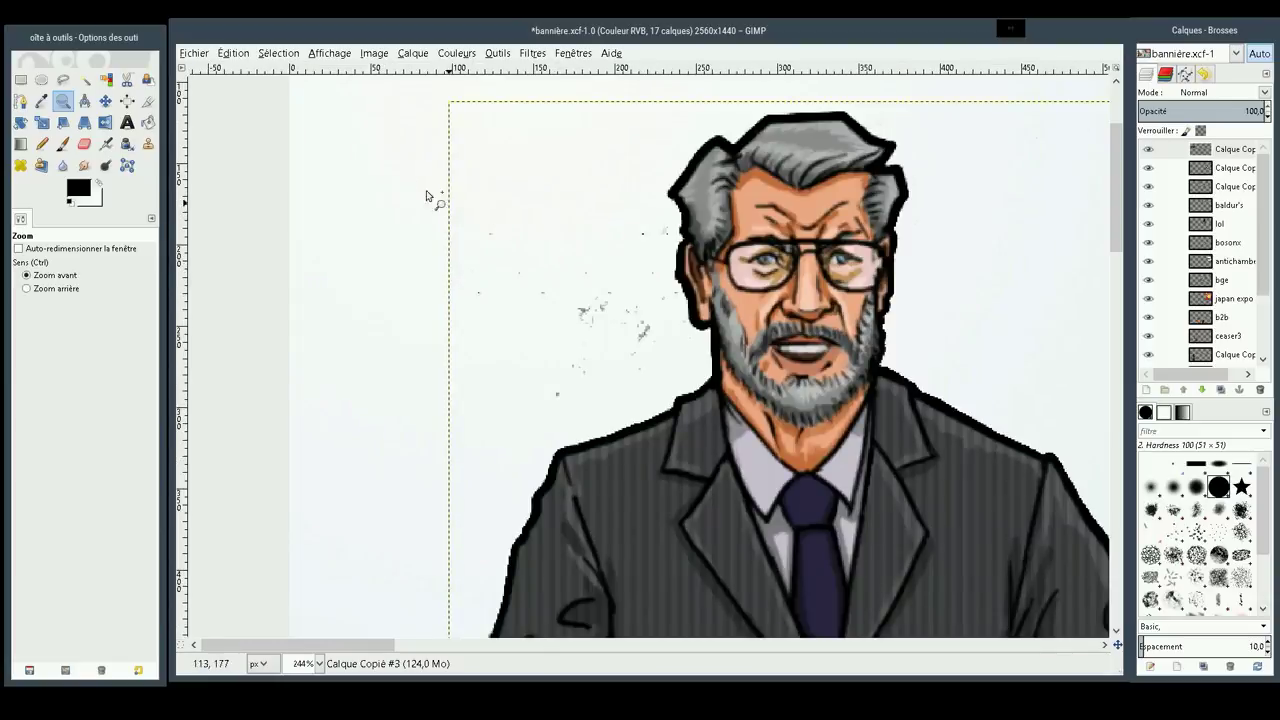
left_click_drag(403, 94, 795, 505)
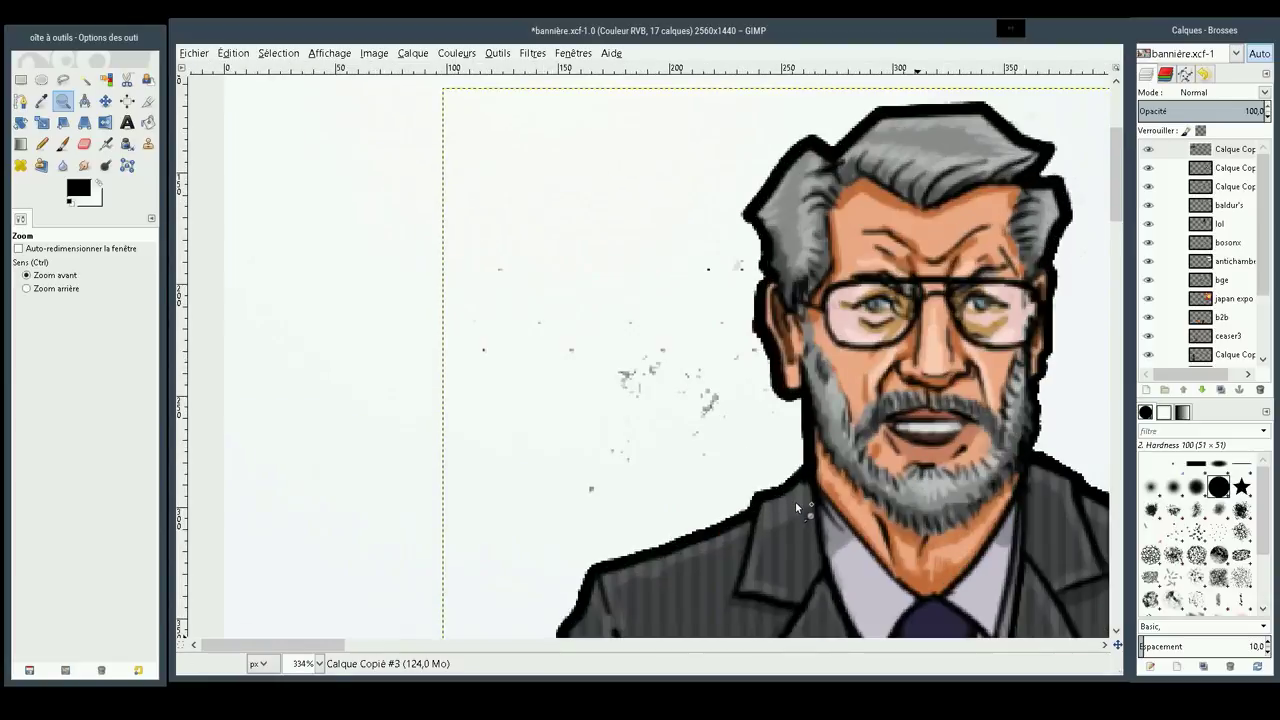
Erase the stray specks beside the face and beard, then zoom out to 50%
left_click(90, 145)
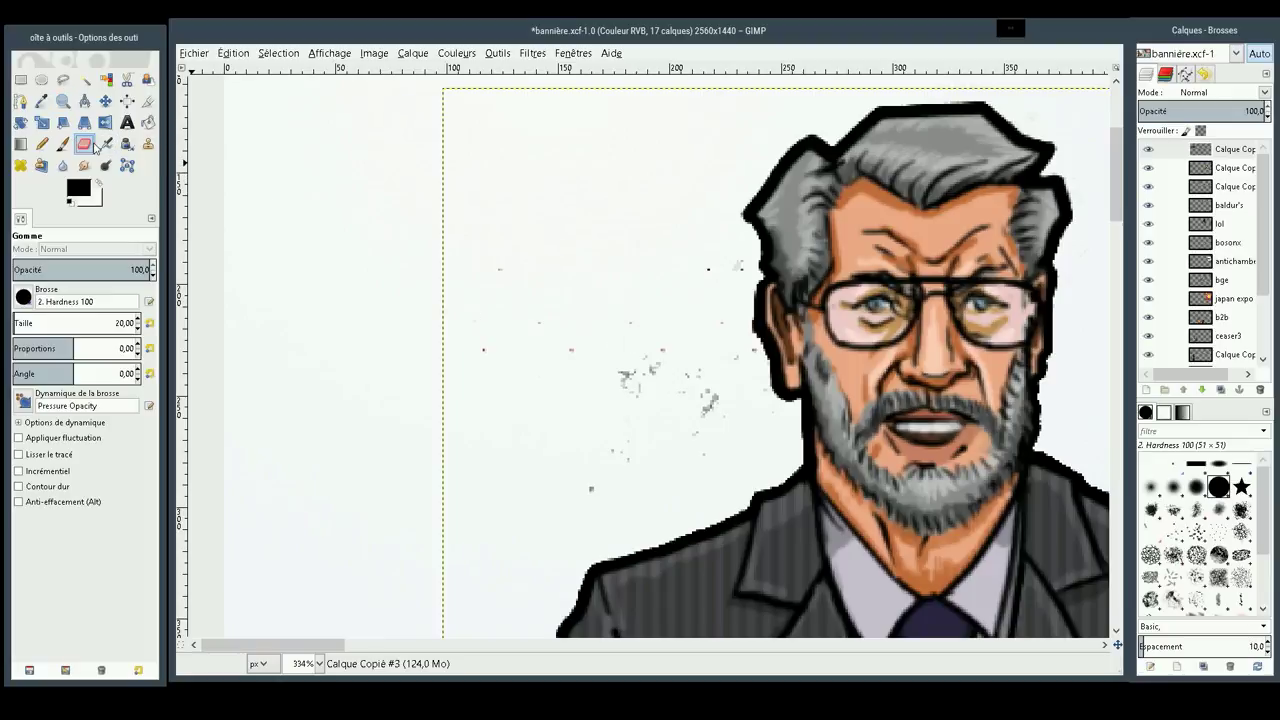
mouse_move(705, 429)
left_mouse_down()
mouse_move(728, 381)
mouse_move(714, 294)
mouse_move(728, 277)
left_mouse_up()
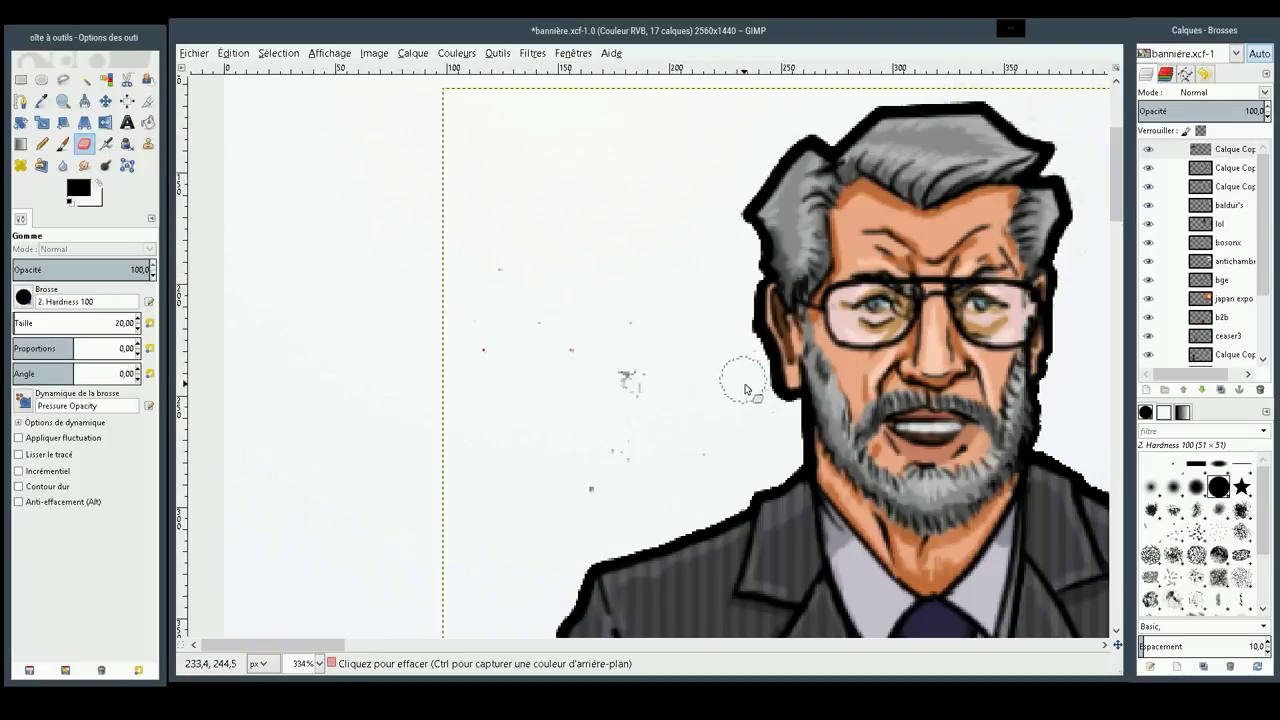
mouse_move(666, 446)
left_mouse_down()
mouse_move(629, 363)
mouse_move(601, 470)
mouse_move(580, 449)
mouse_move(471, 209)
mouse_move(486, 380)
mouse_move(740, 443)
mouse_move(802, 433)
left_mouse_up()
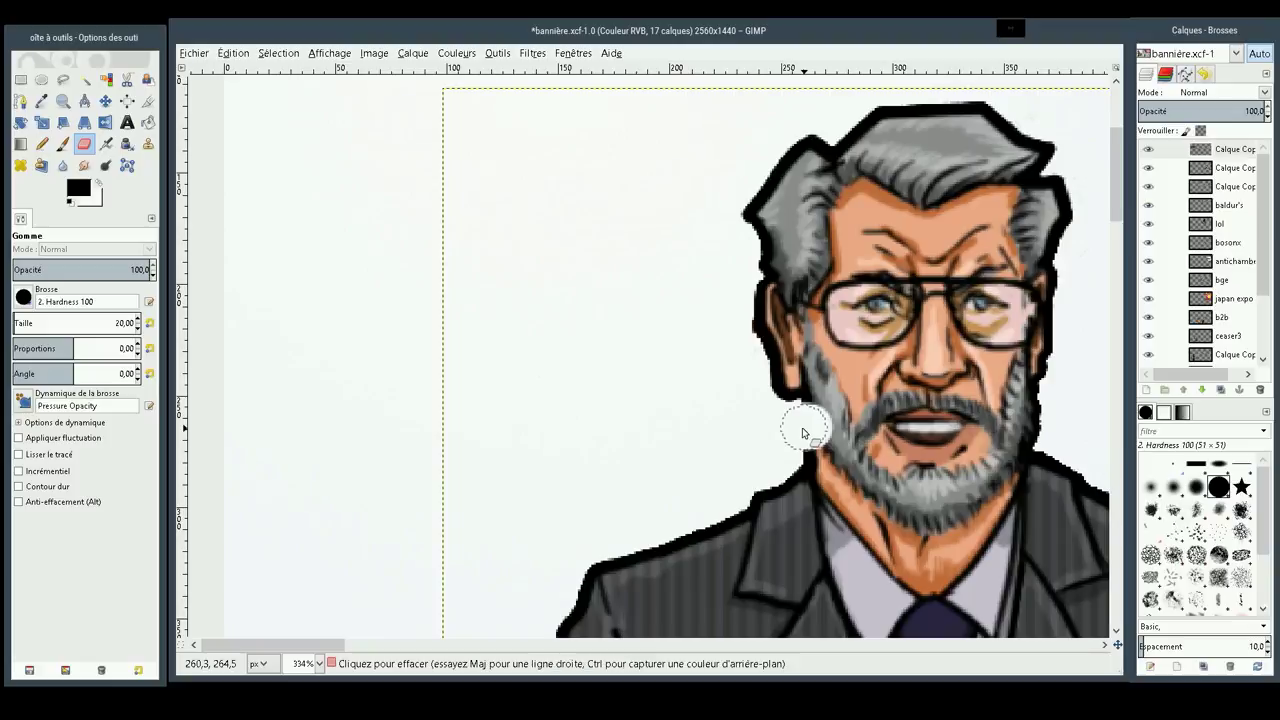
key("ctrl+z")
key("ctrl+z")
key("ctrl+z")
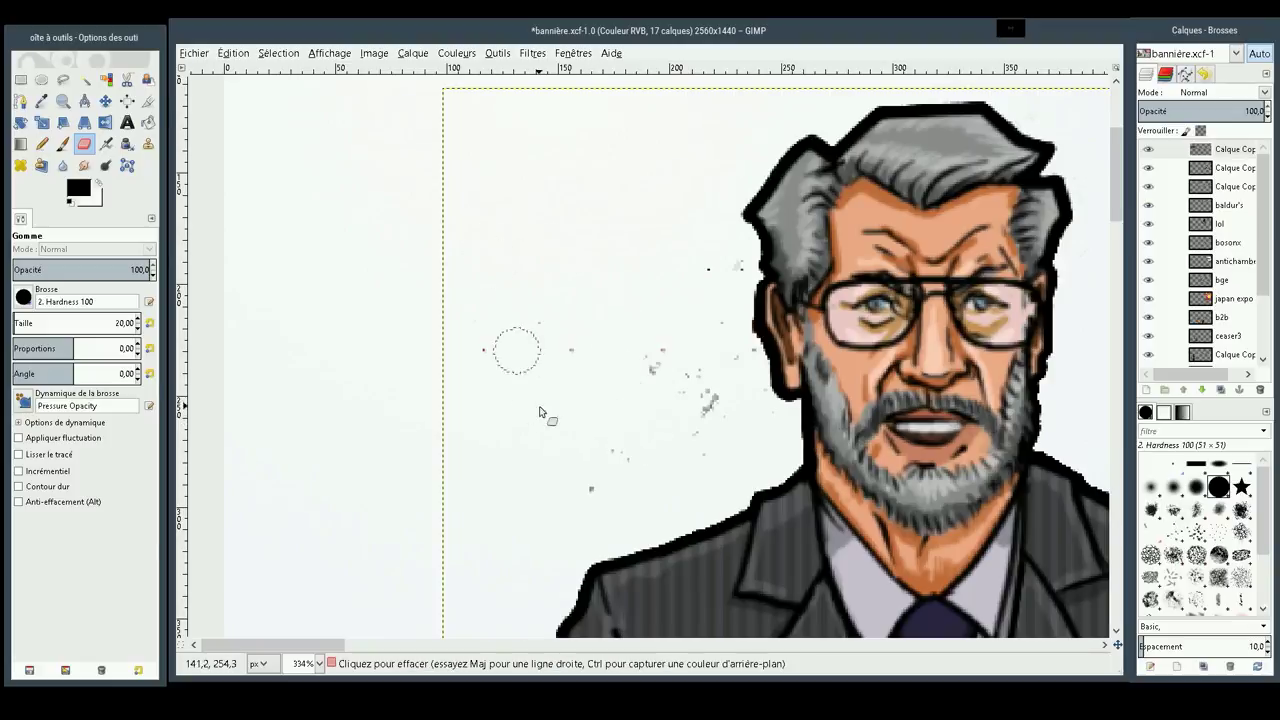
mouse_move(539, 411)
left_mouse_down()
mouse_move(471, 366)
mouse_move(586, 334)
mouse_move(686, 423)
mouse_move(716, 408)
mouse_move(594, 474)
mouse_move(694, 183)
mouse_move(722, 296)
left_mouse_up()
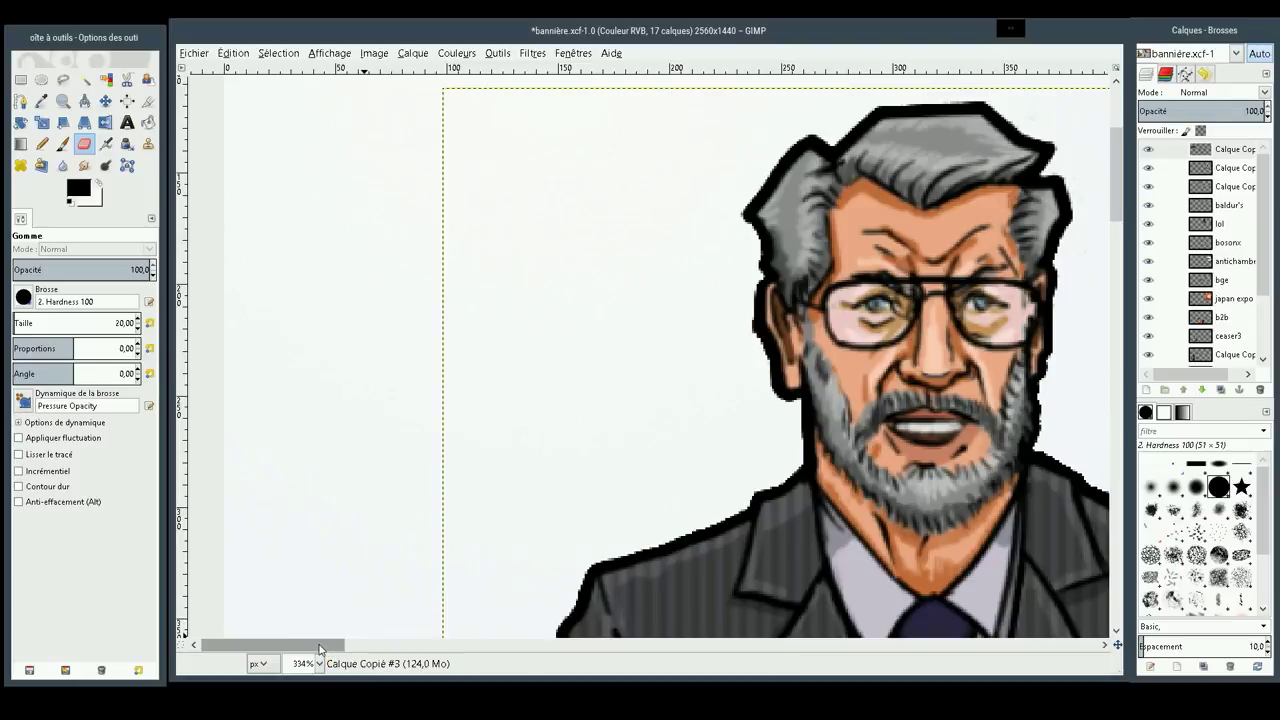
left_click_drag(327, 645, 407, 666)
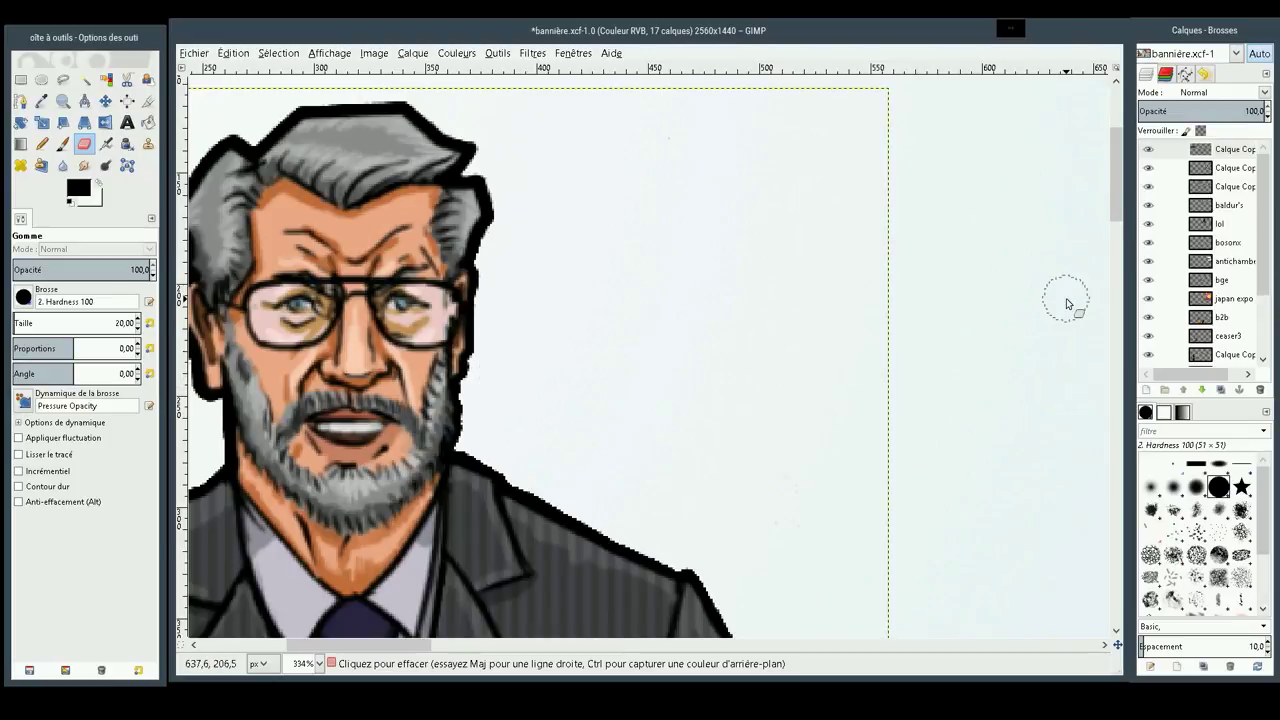
mouse_move(1113, 162)
left_mouse_down()
mouse_move(1110, 275)
mouse_move(1066, 170)
left_mouse_up()
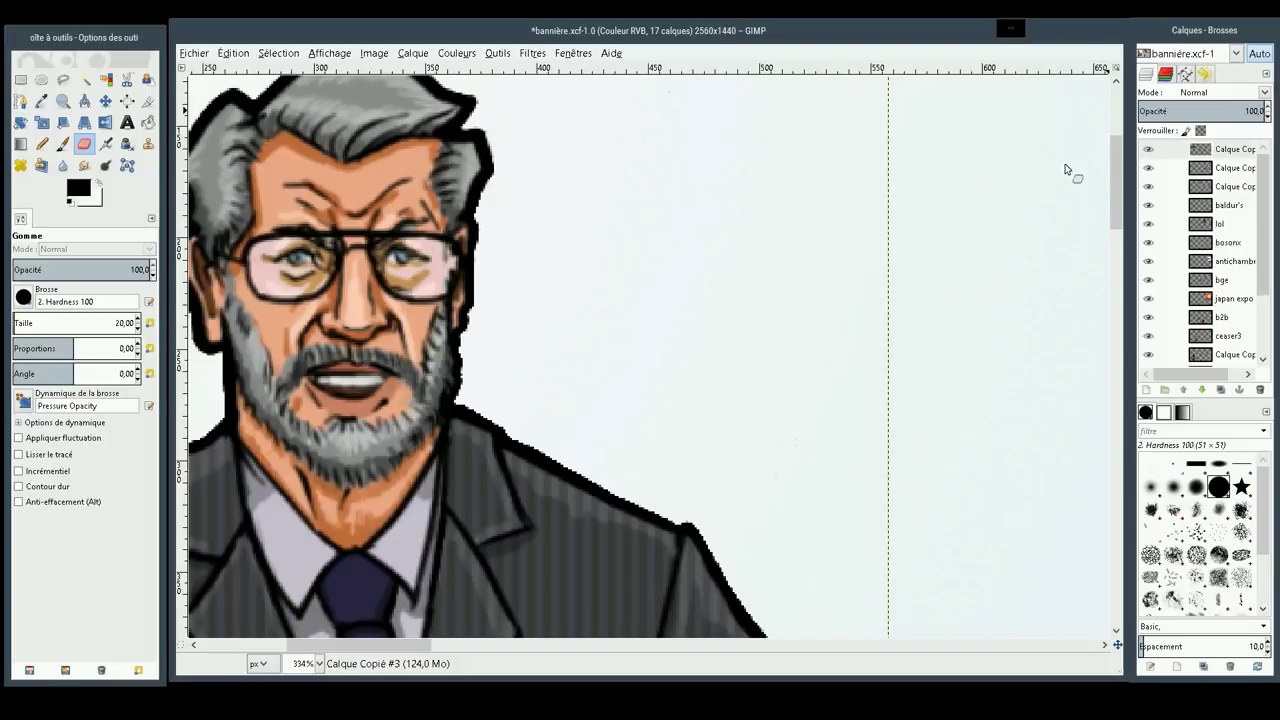
left_click(62, 101)
left_click(595, 305)
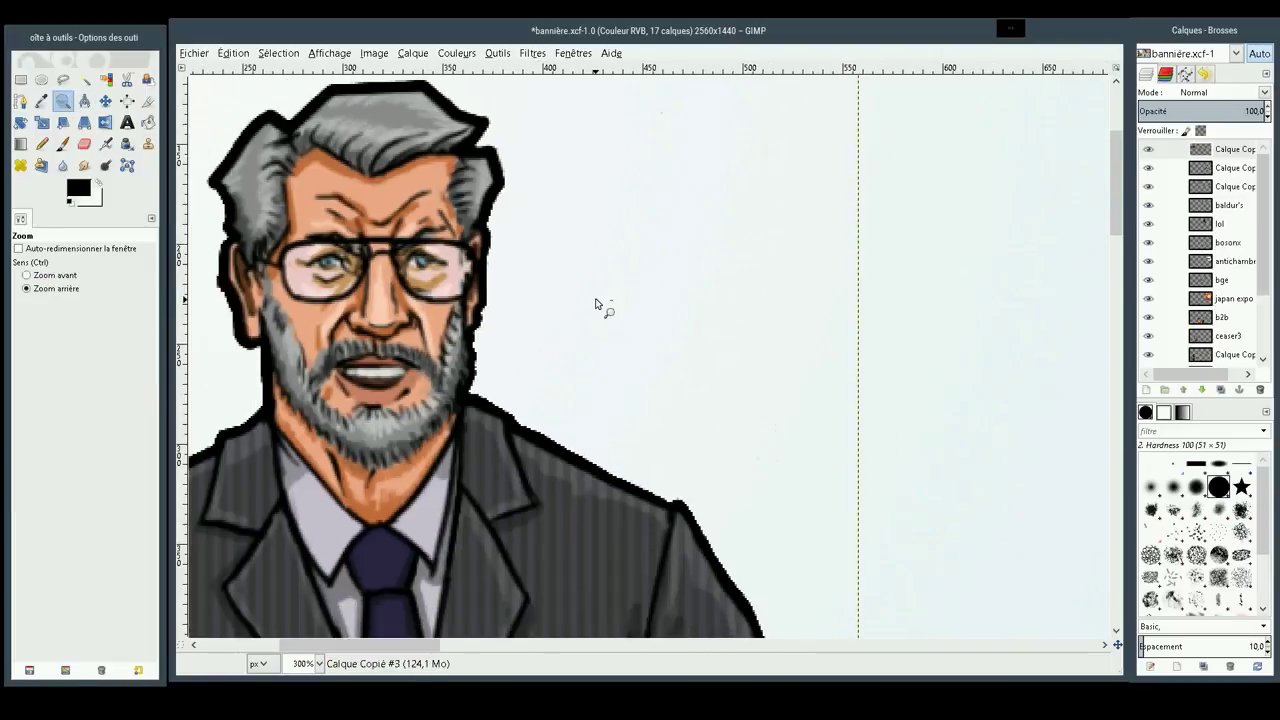
left_click(595, 305)
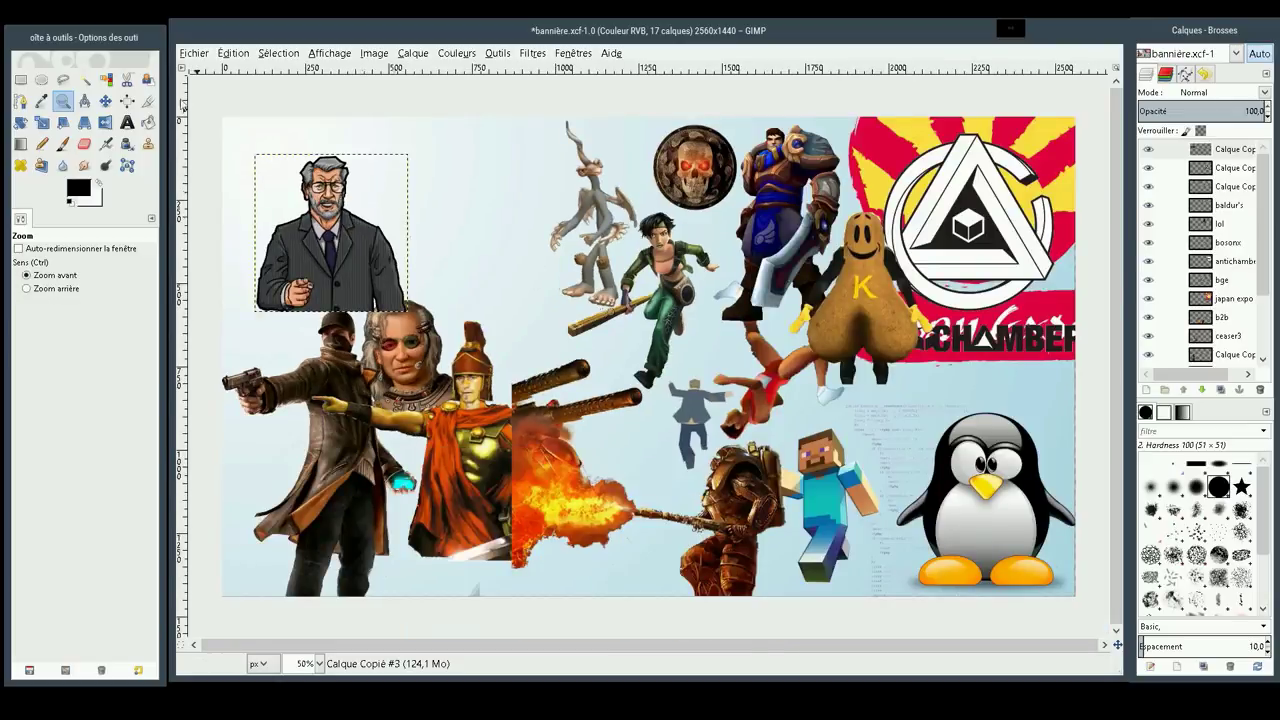
Drag the cut-out CEO portrait to the banner's centre, beside the green-clad running character
left_click(105, 103)
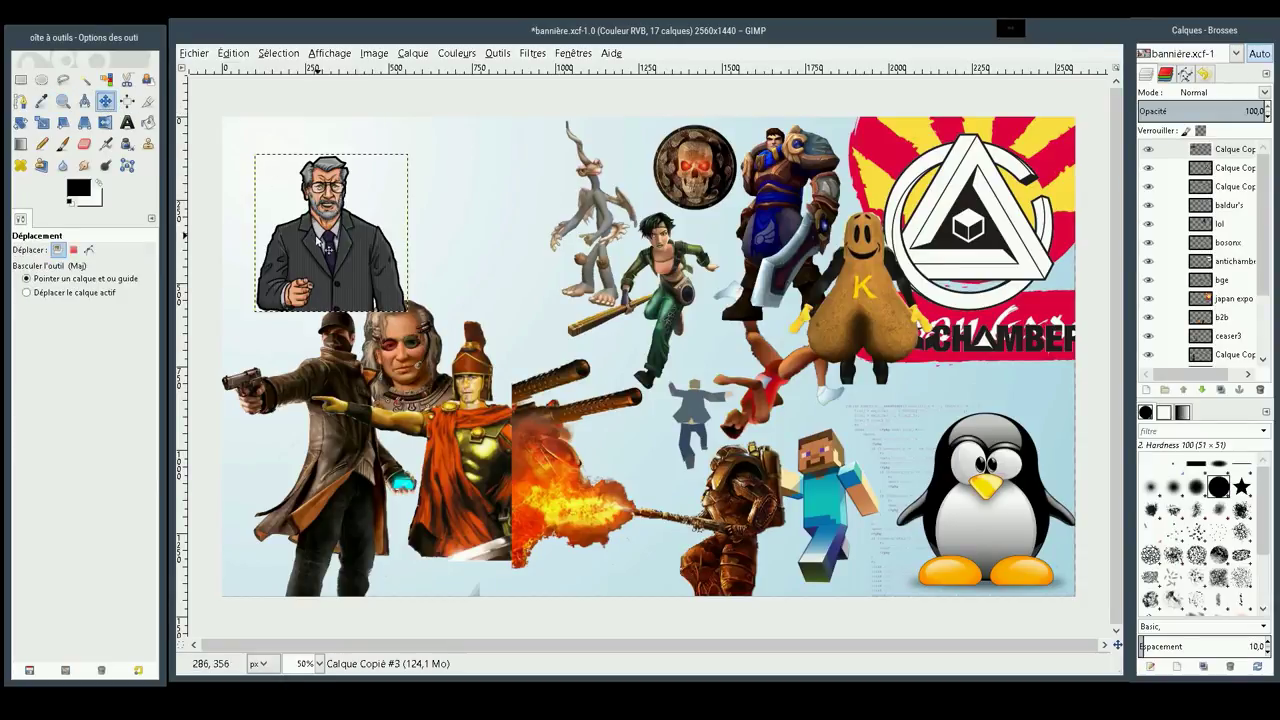
left_click_drag(319, 236, 611, 346)
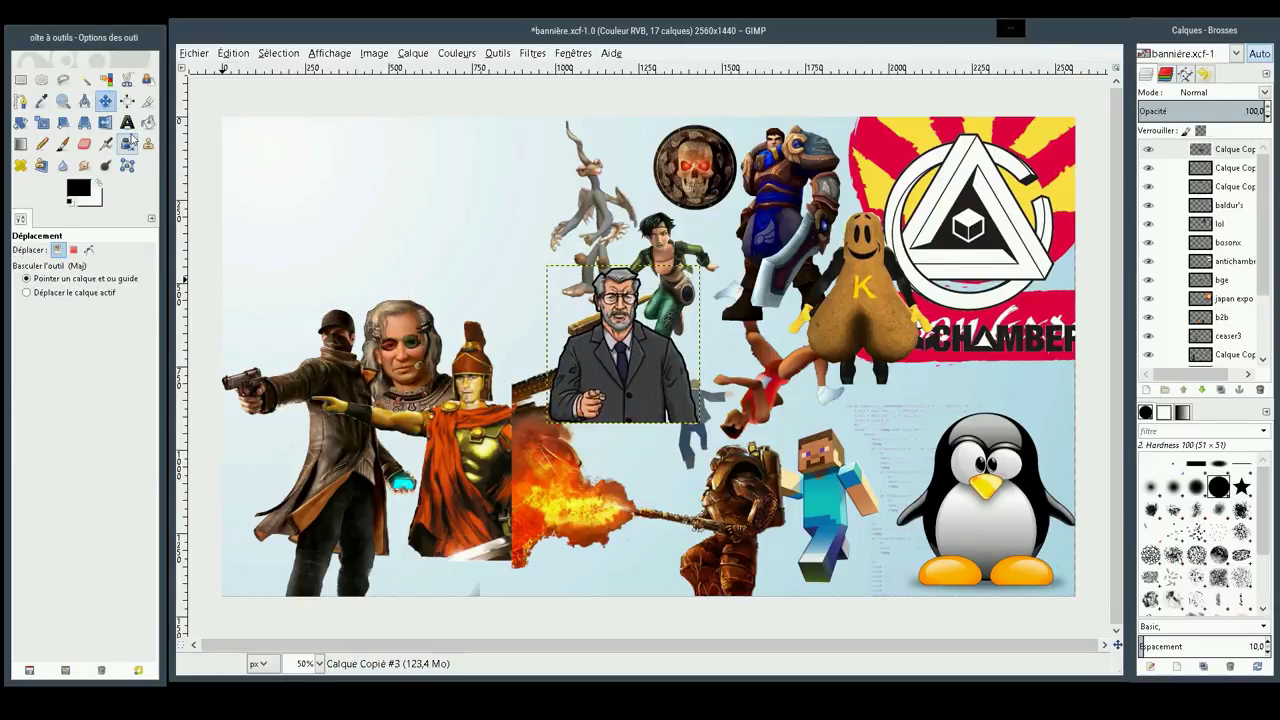